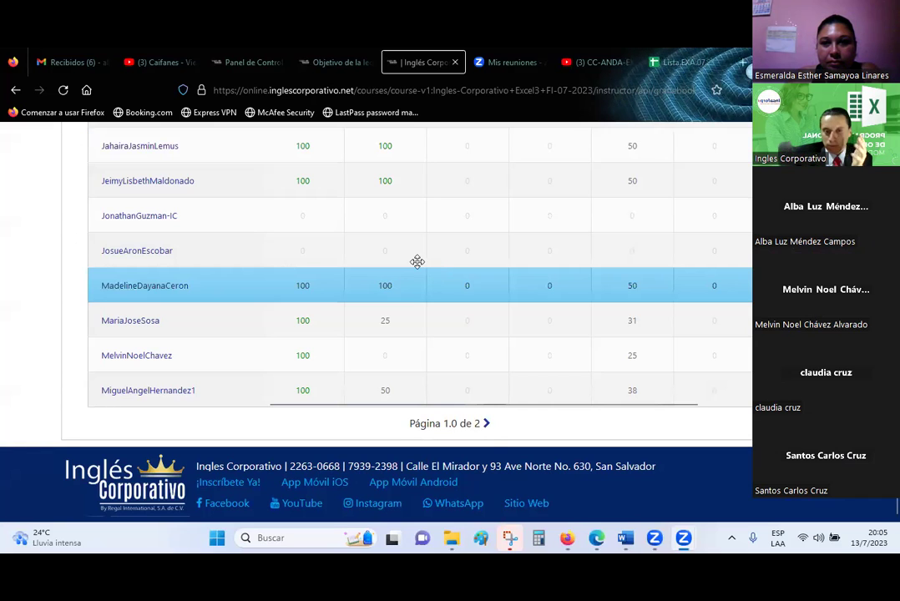
# Scroll the Libro de Calificaciones table and advance it to Página 2.0 de 2.
pyautogui.scroll(3, 372, 279)
pyautogui.scroll(3, 371, 279)
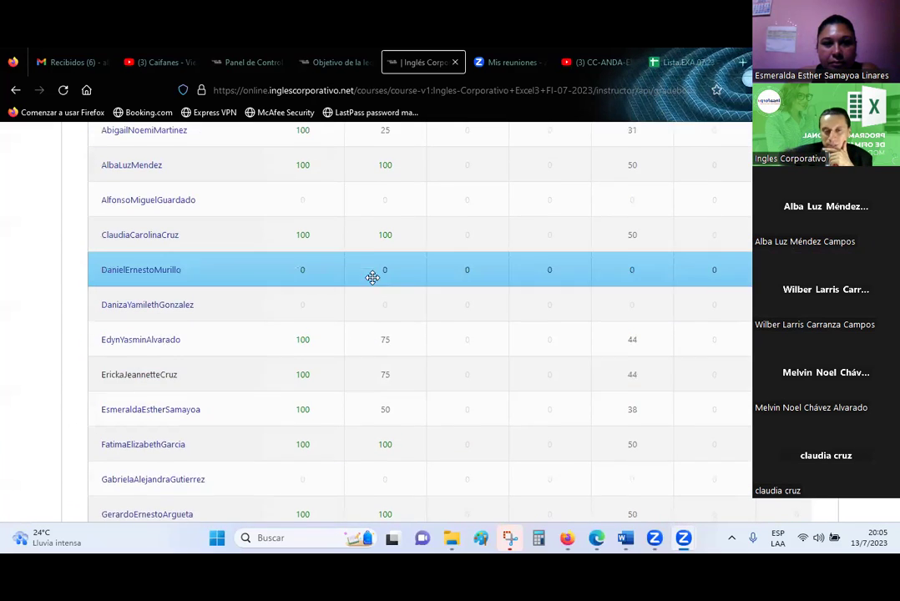
pyautogui.scroll(3, 373, 277)
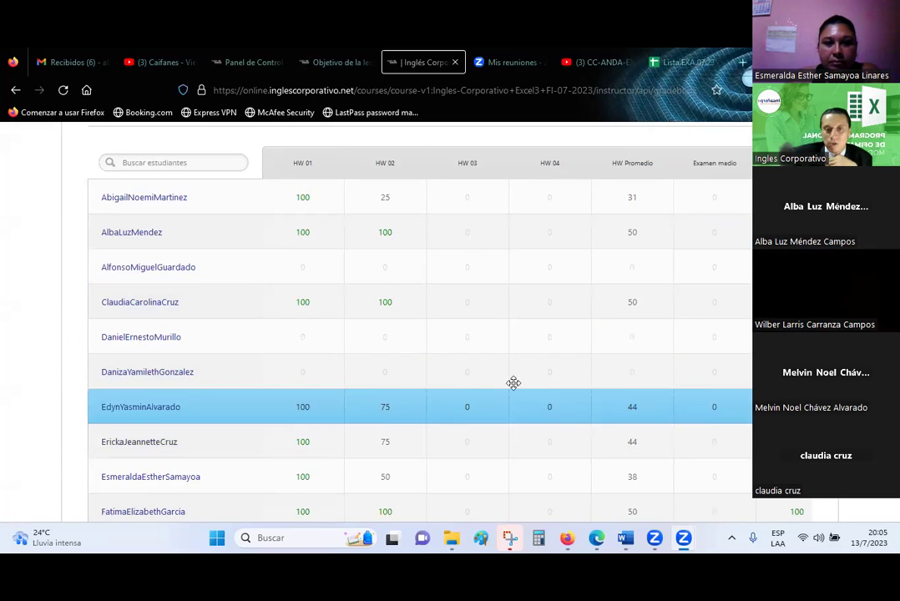
pyautogui.scroll(-2, 513, 382)
pyautogui.scroll(-2, 518, 374)
pyautogui.scroll(-5, 520, 374)
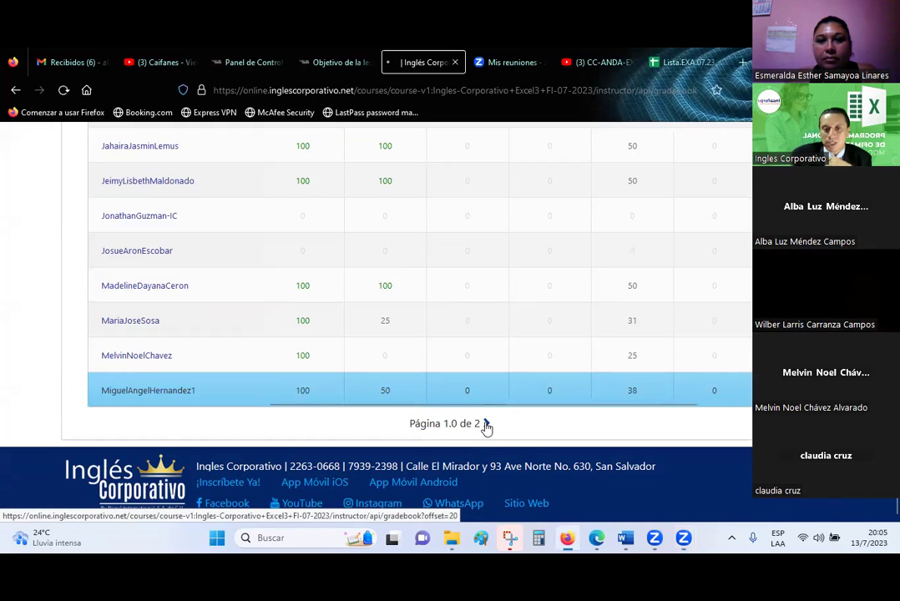
pyautogui.click(486, 426)
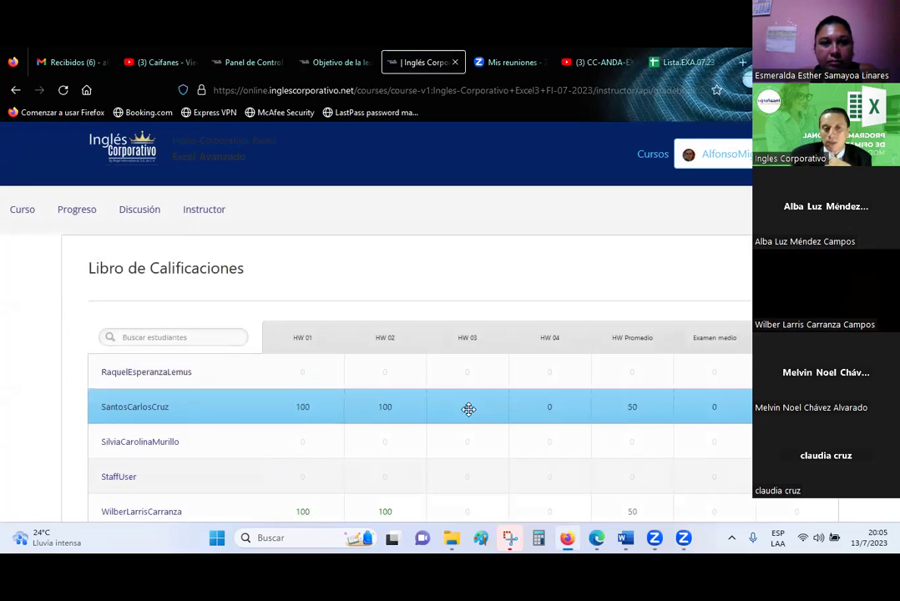
pyautogui.scroll(-3, 469, 410)
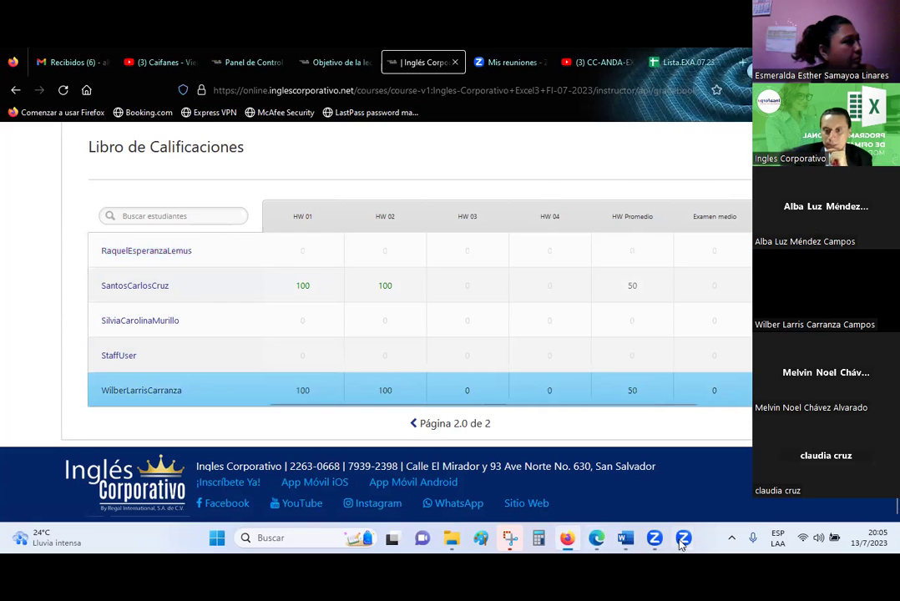
# Switch to the Lista.EXA.07.23 sheet and select cell K9 in the 17/7/2023 column.
pyautogui.click(577, 541)
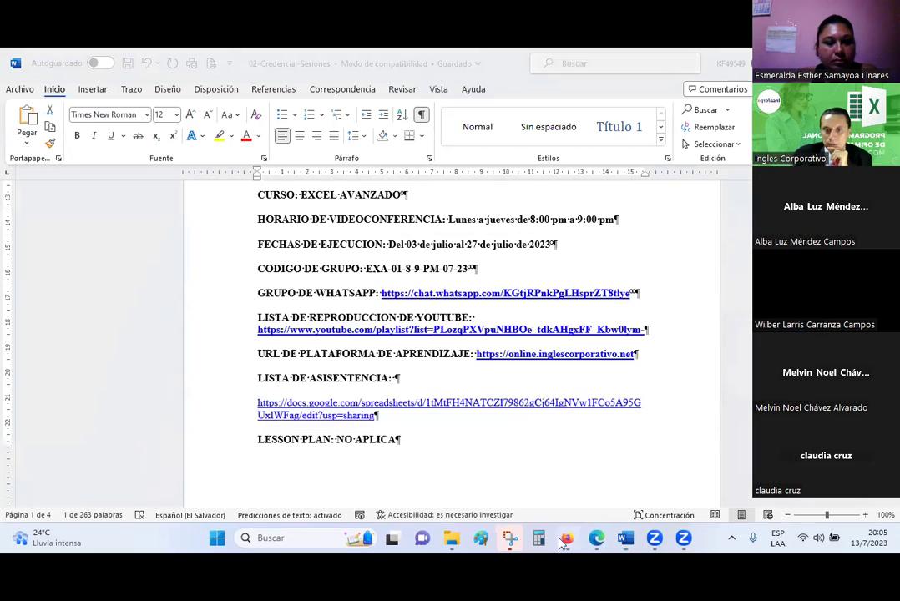
pyautogui.click(577, 541)
pyautogui.click(696, 57)
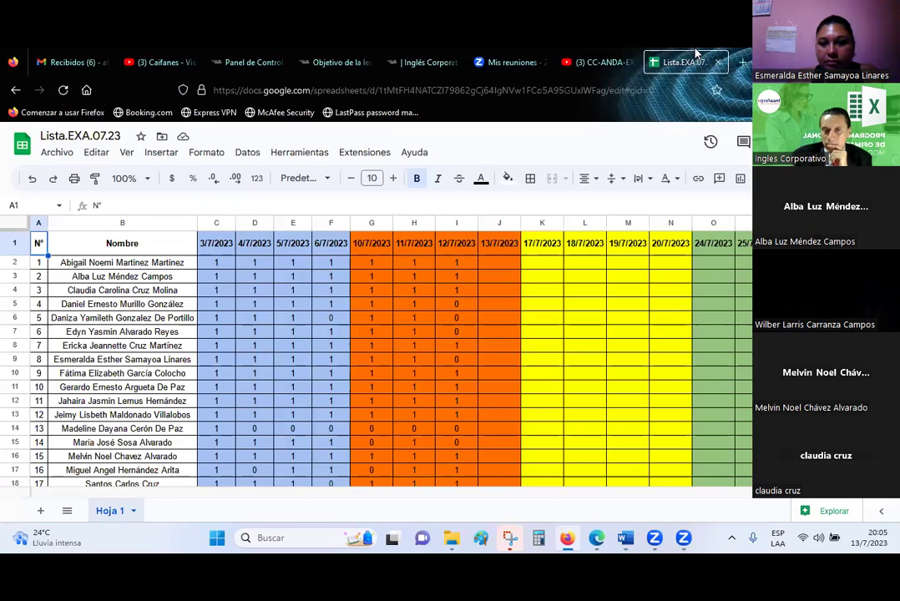
pyautogui.click(544, 364)
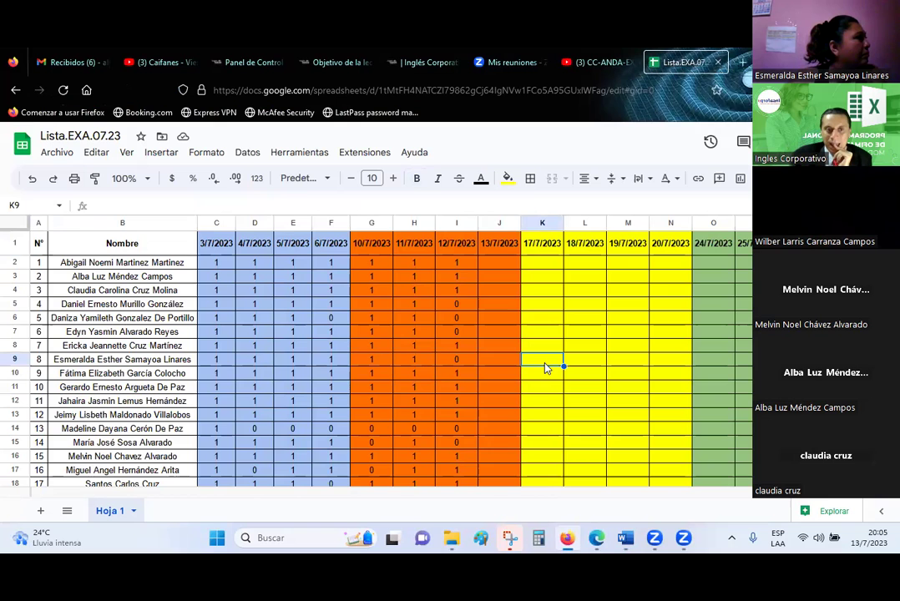
# Scroll through the 18 students' attendance marks and row-20 totals, then return to the gradebook.
pyautogui.scroll(-2, 544, 367)
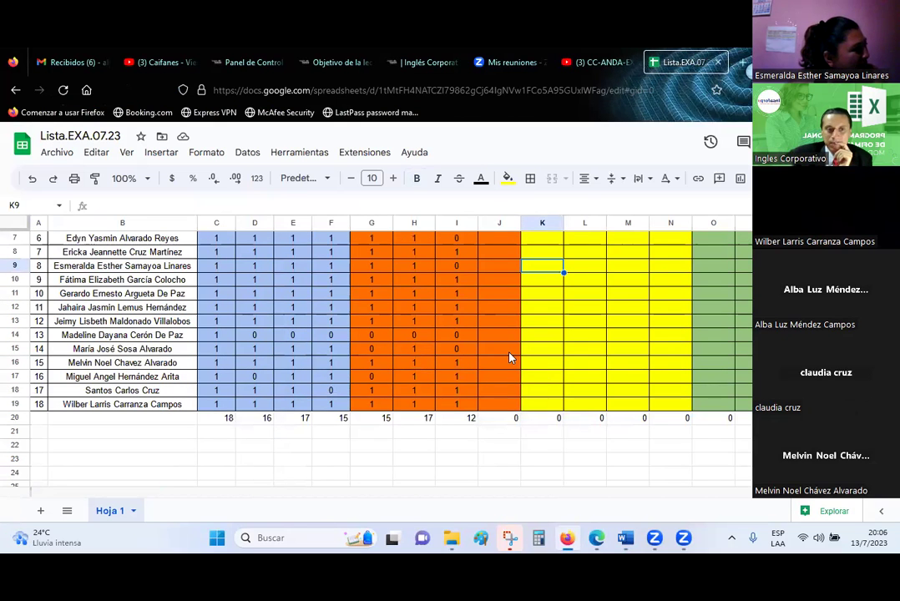
pyautogui.scroll(2, 512, 358)
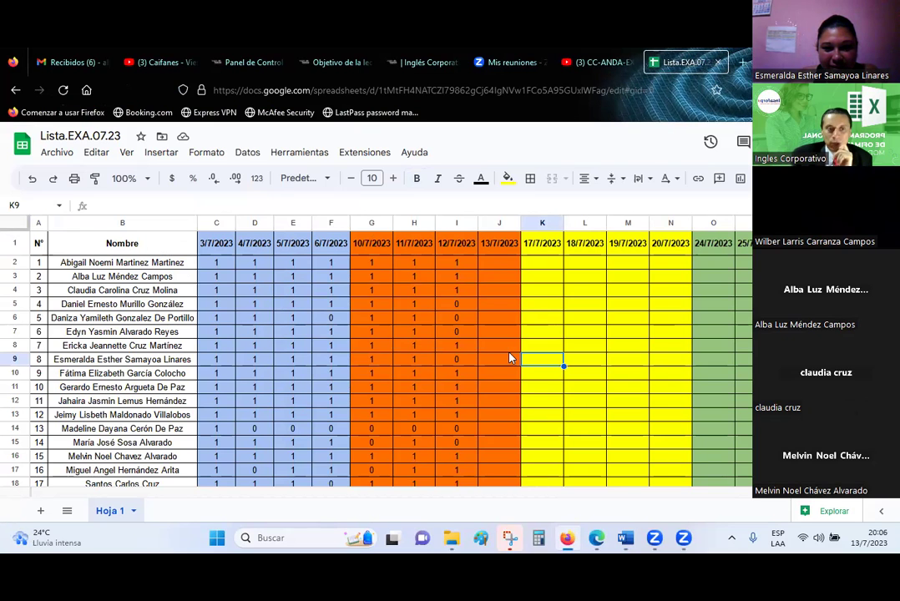
pyautogui.scroll(-2, 512, 358)
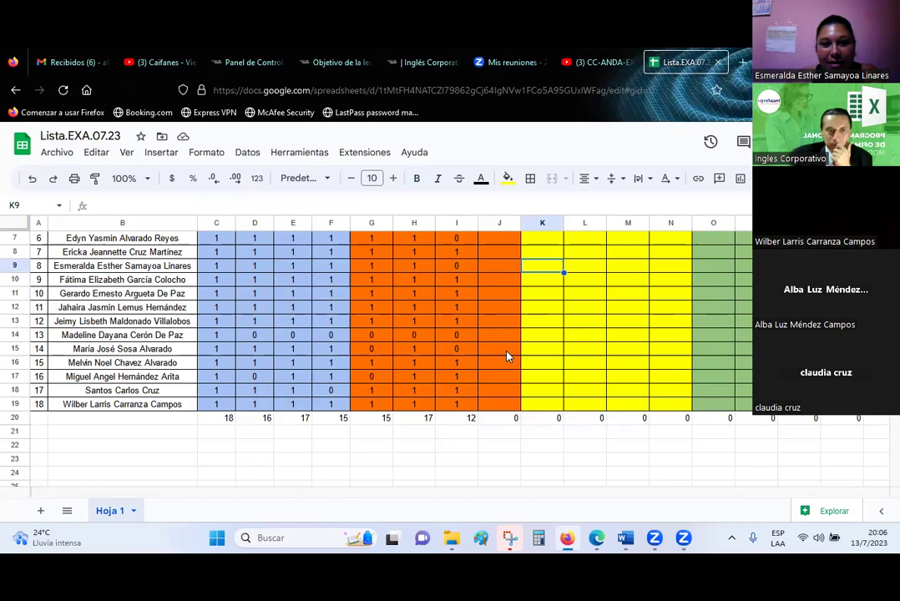
pyautogui.scroll(2, 507, 356)
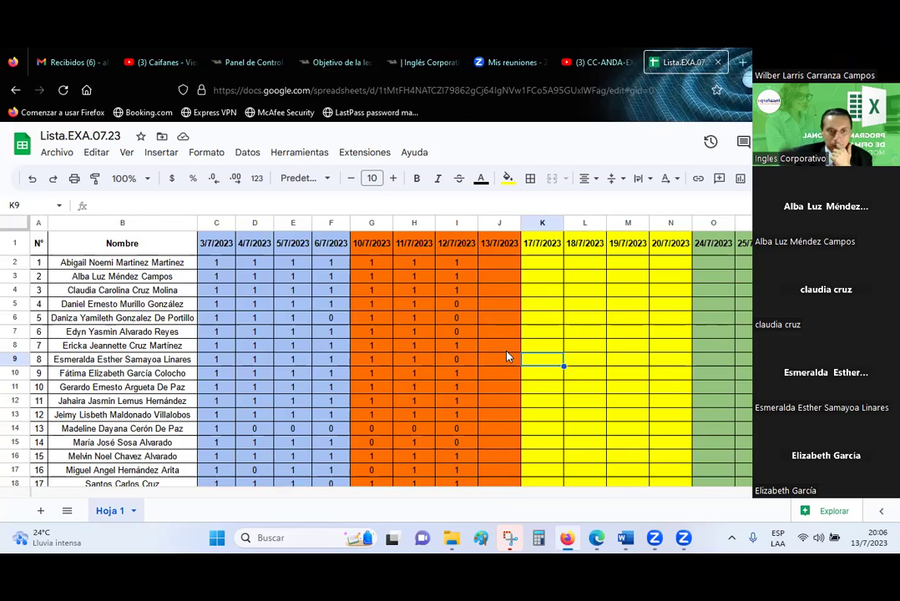
pyautogui.scroll(-2, 506, 357)
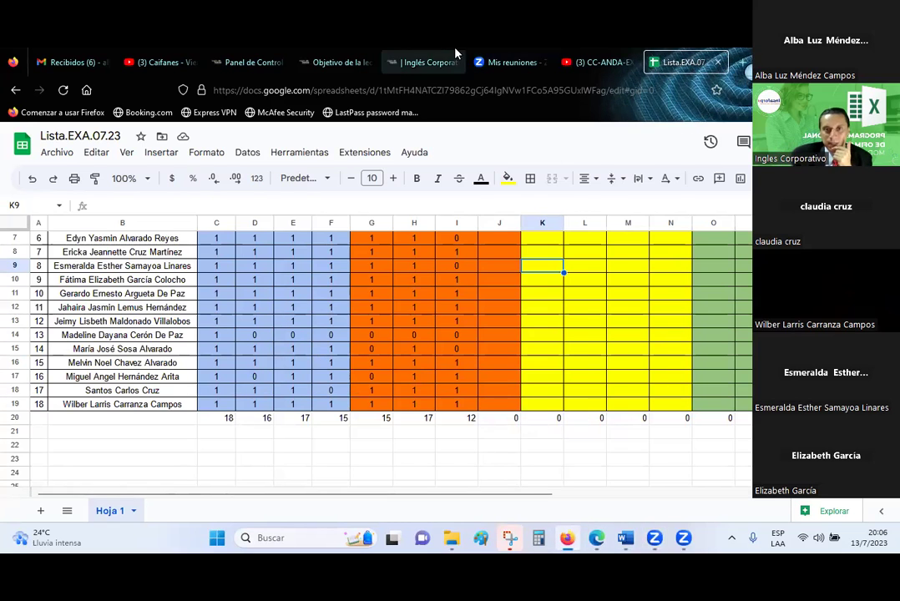
pyautogui.click(426, 60)
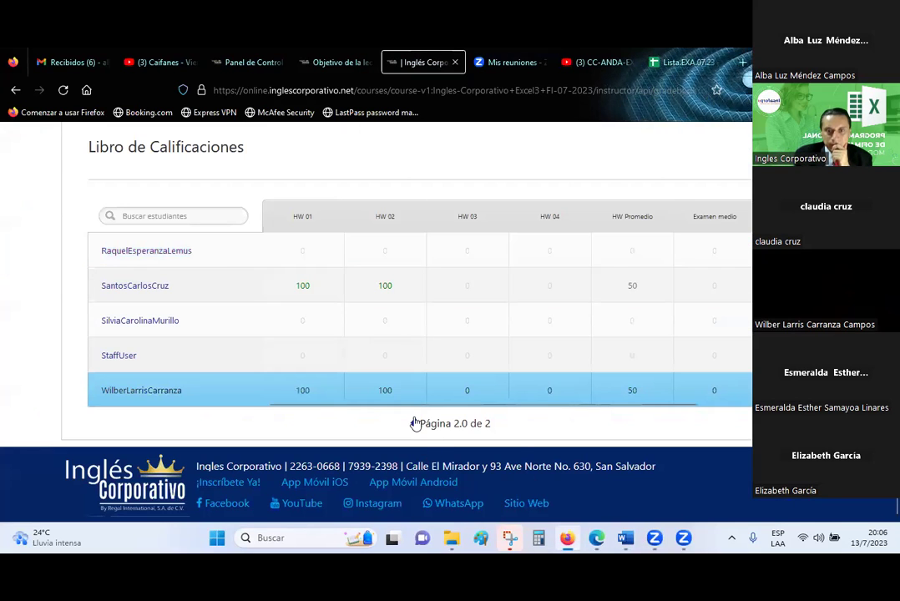
# Return the gradebook to page 1, then show the Panel de Control with Excel Avanzado and Excel Básico.
pyautogui.click(416, 423)
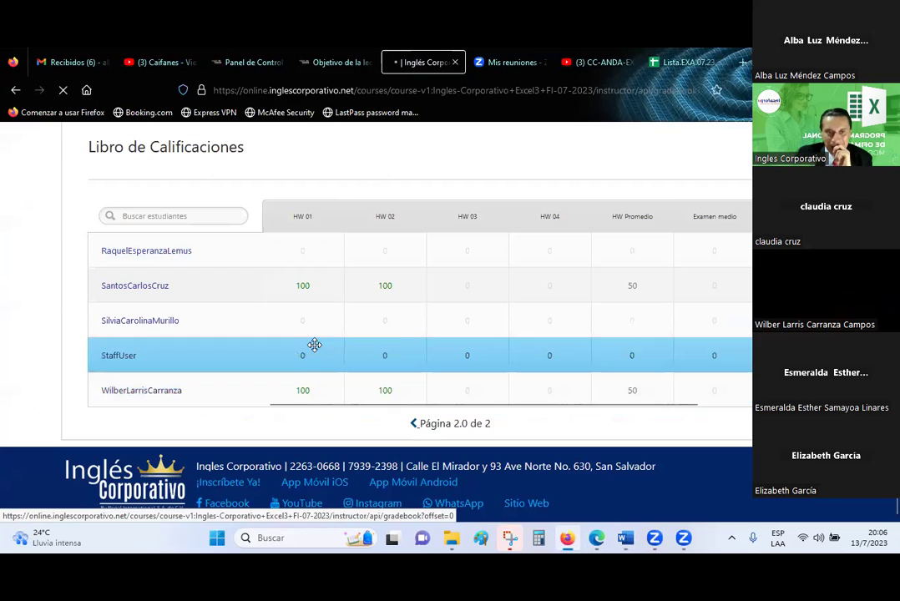
pyautogui.moveTo(352, 396)
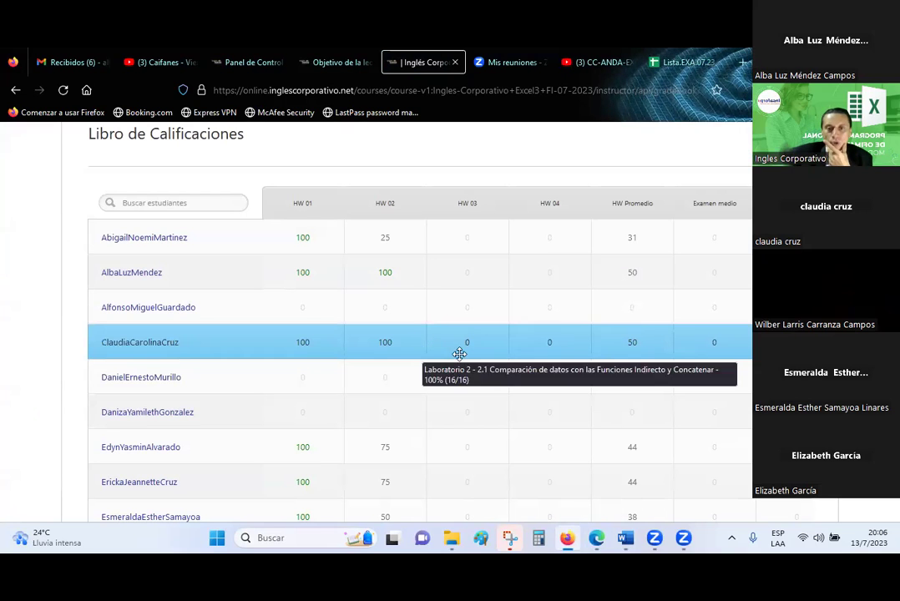
pyautogui.moveTo(461, 338)
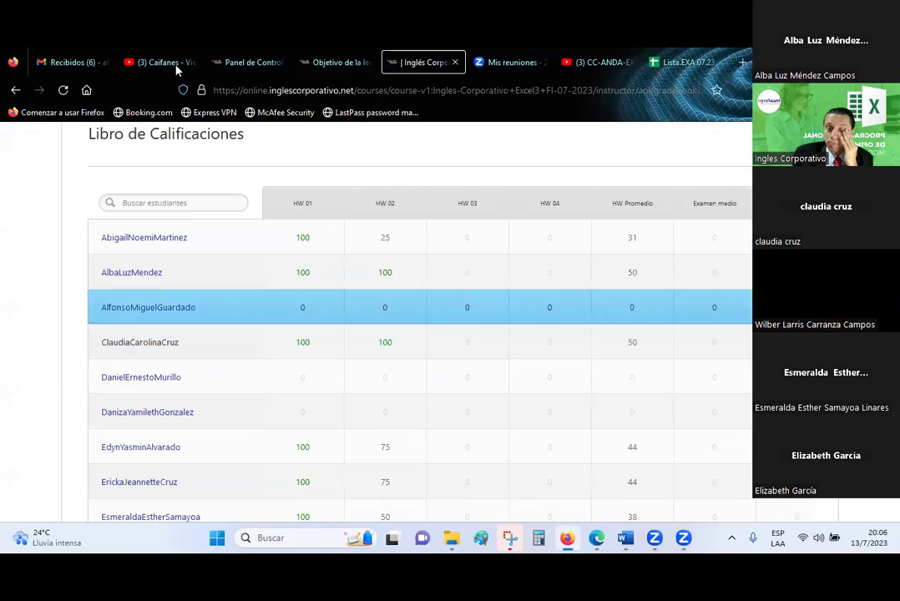
pyautogui.click(236, 62)
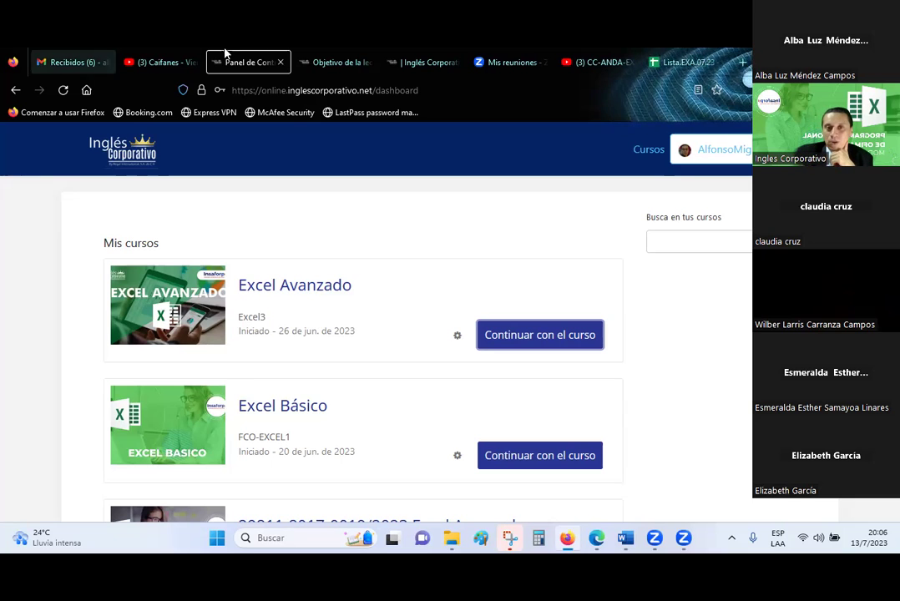
# Go back to the gradebook and scroll through the HW 01, HW 02 and HW Promedio scores.
pyautogui.click(330, 60)
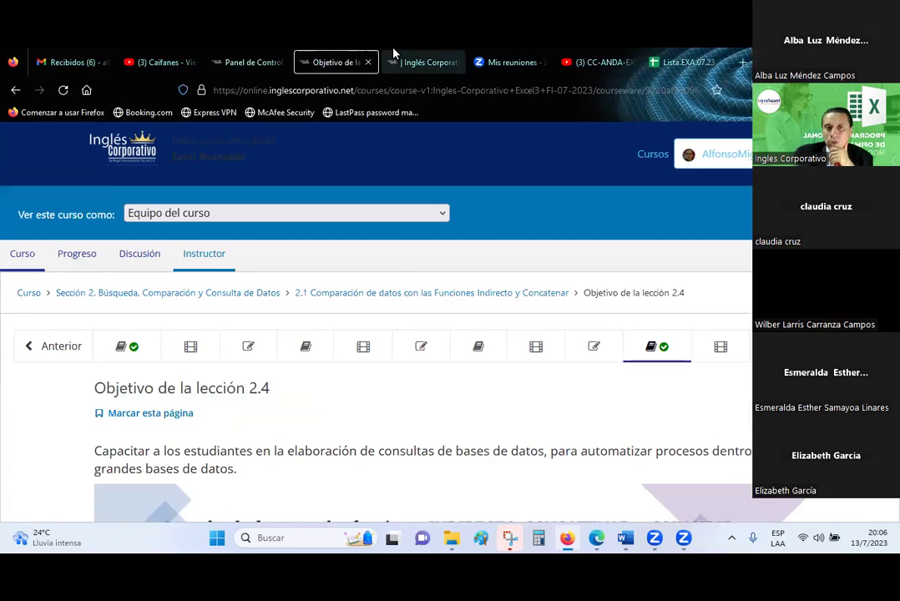
pyautogui.click(394, 60)
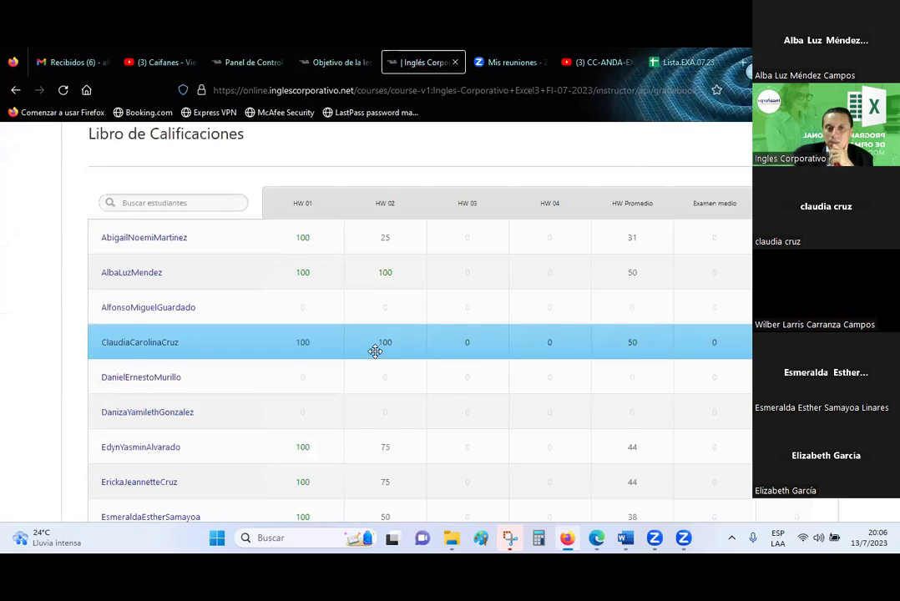
pyautogui.scroll(-1, 375, 351)
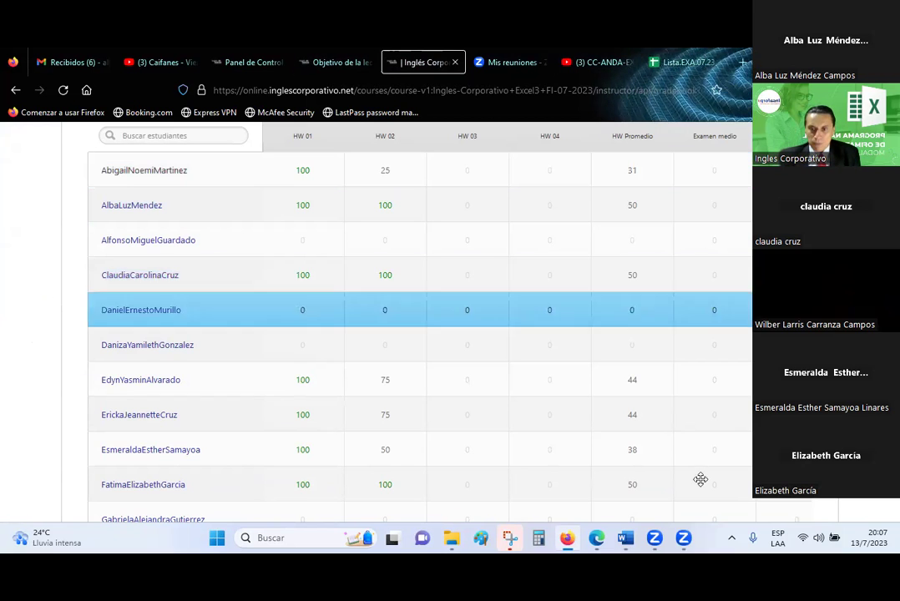
pyautogui.moveTo(625, 537)
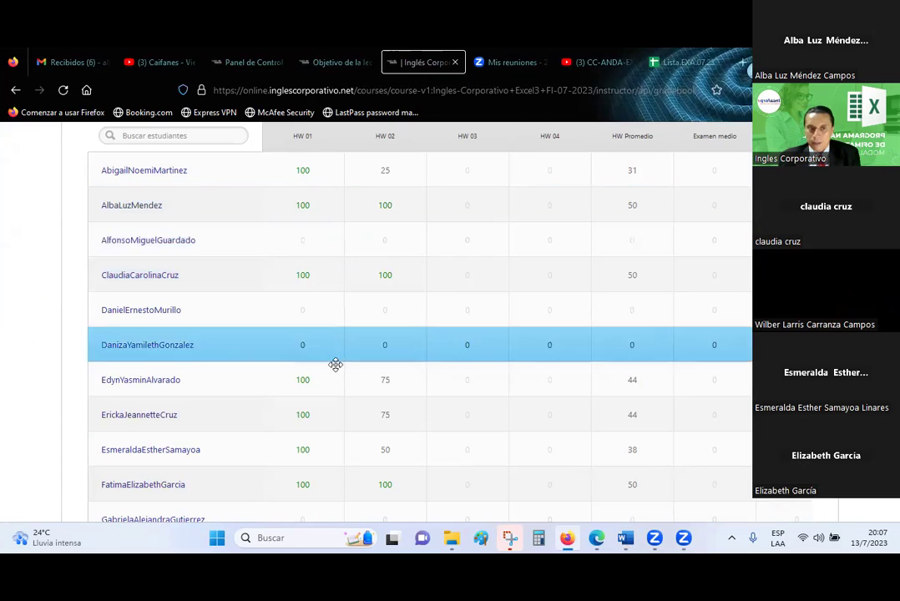
pyautogui.scroll(-3, 231, 317)
pyautogui.scroll(-3, 231, 318)
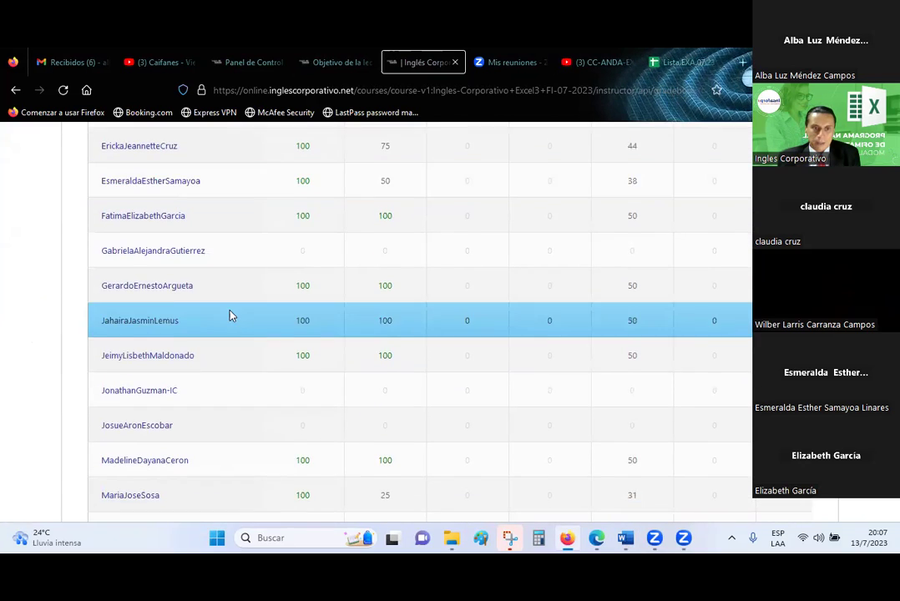
pyautogui.scroll(-3, 232, 316)
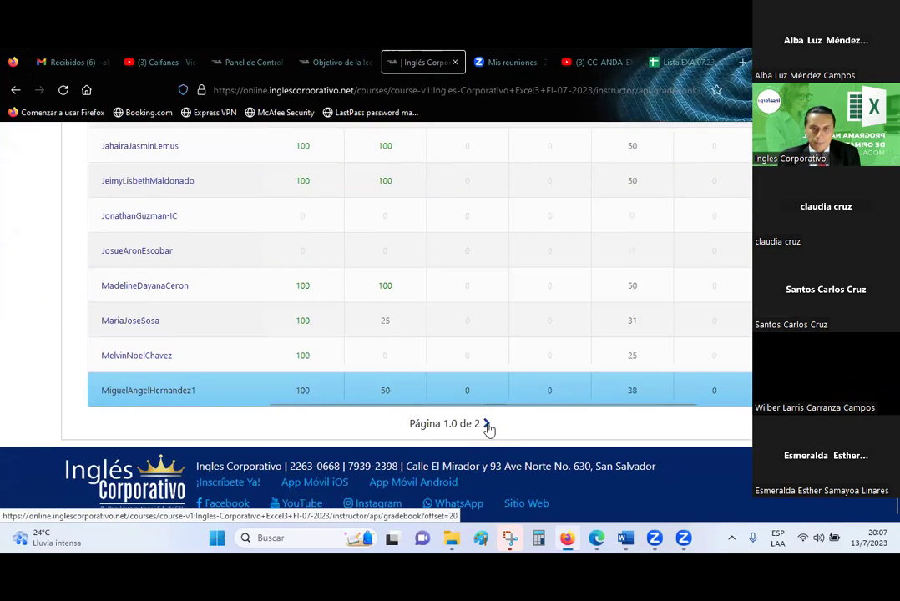
pyautogui.click(488, 426)
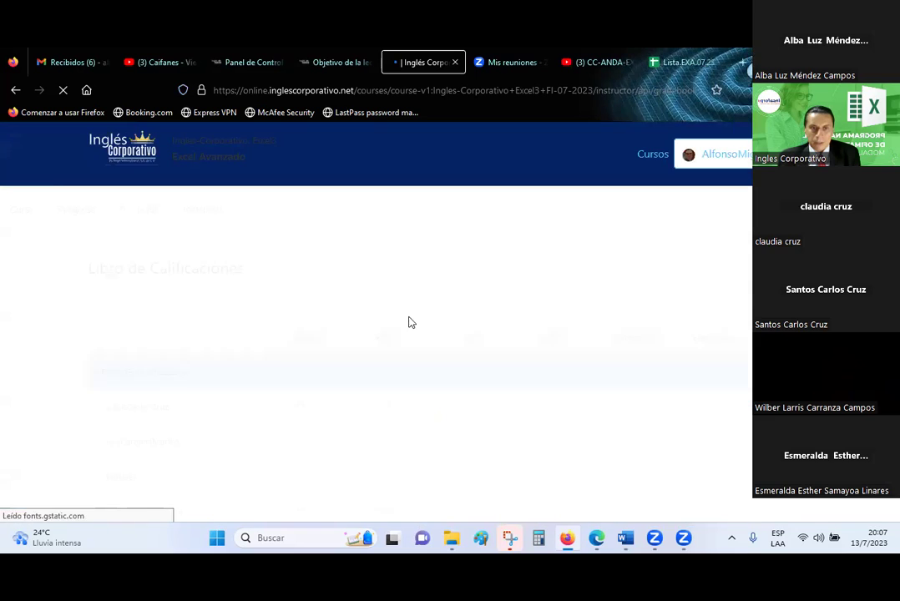
pyautogui.scroll(-2, 402, 312)
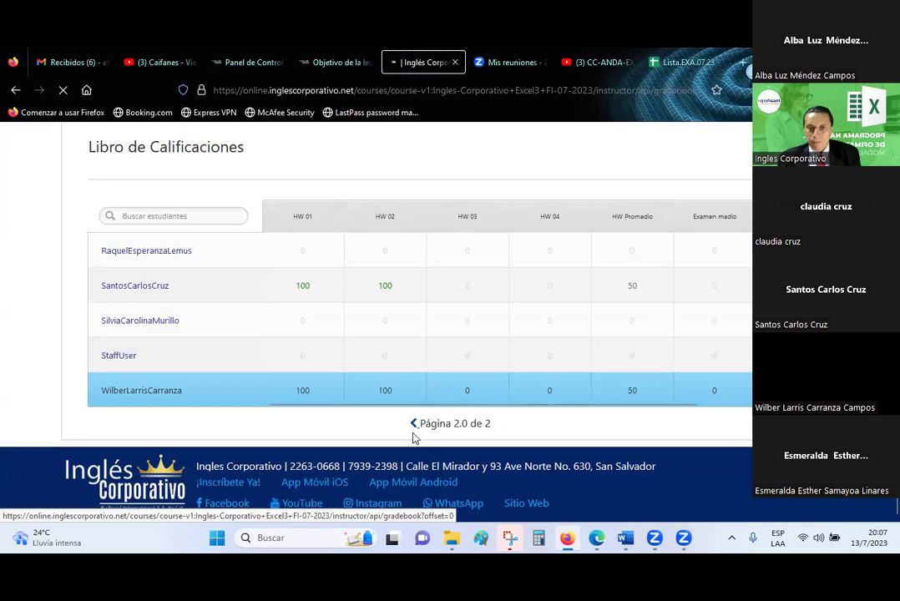
pyautogui.scroll(-3, 503, 352)
pyautogui.scroll(-5, 503, 353)
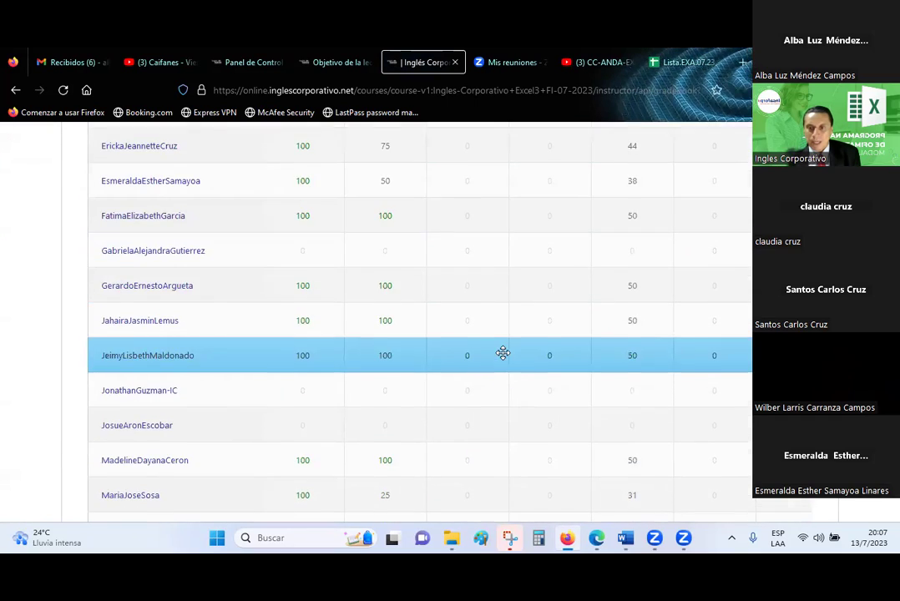
pyautogui.scroll(-3, 503, 352)
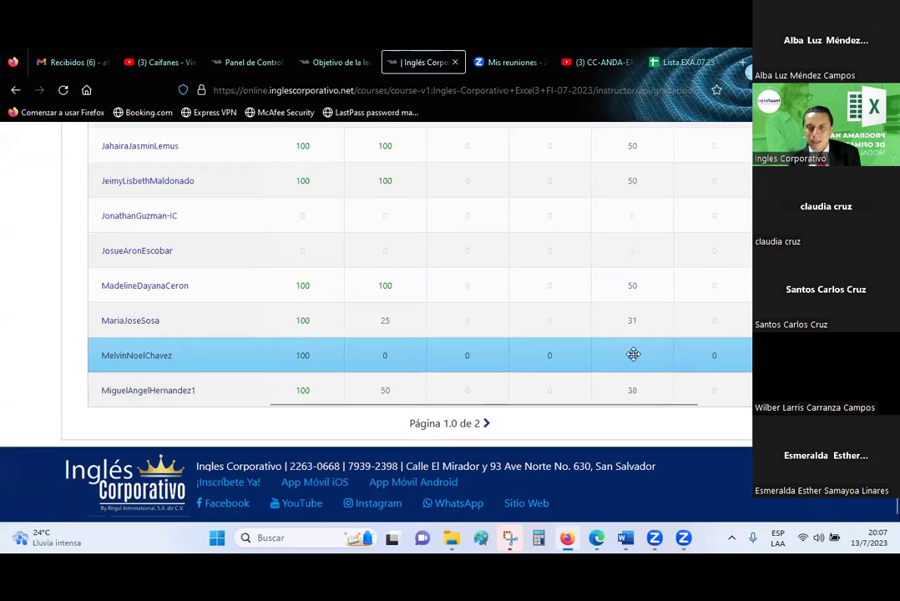
pyautogui.scroll(7, 634, 353)
pyautogui.scroll(4, 631, 353)
pyautogui.scroll(2, 632, 356)
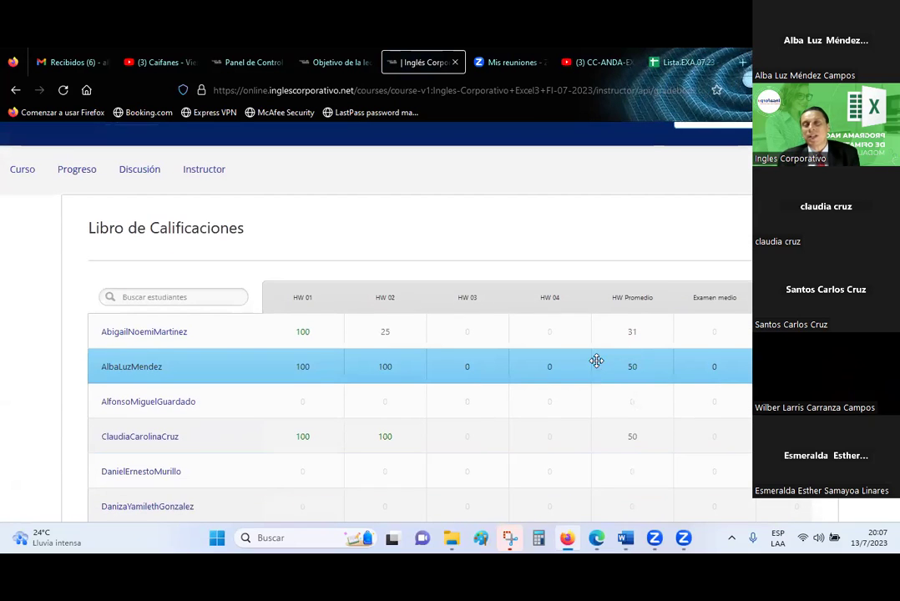
pyautogui.moveTo(599, 358)
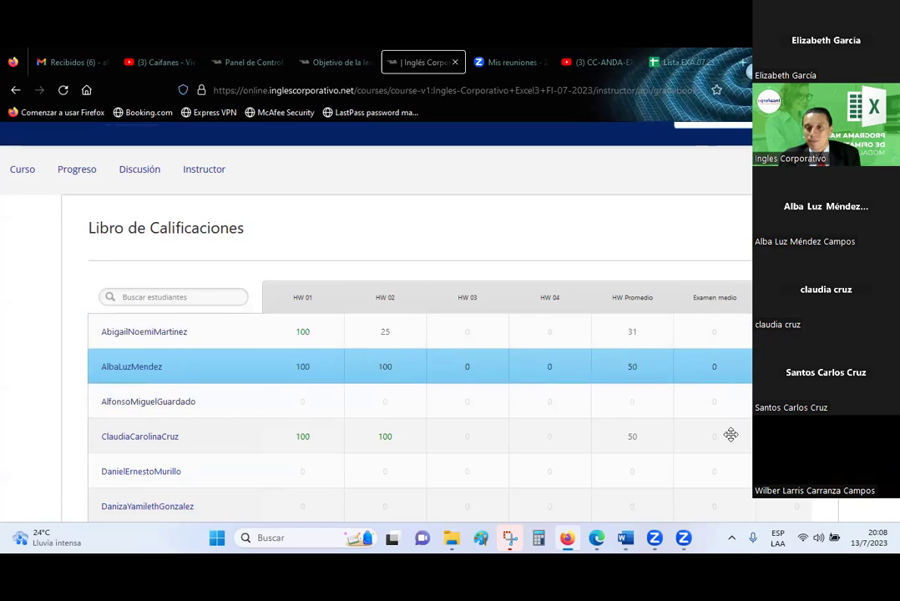
pyautogui.scroll(-3, 470, 336)
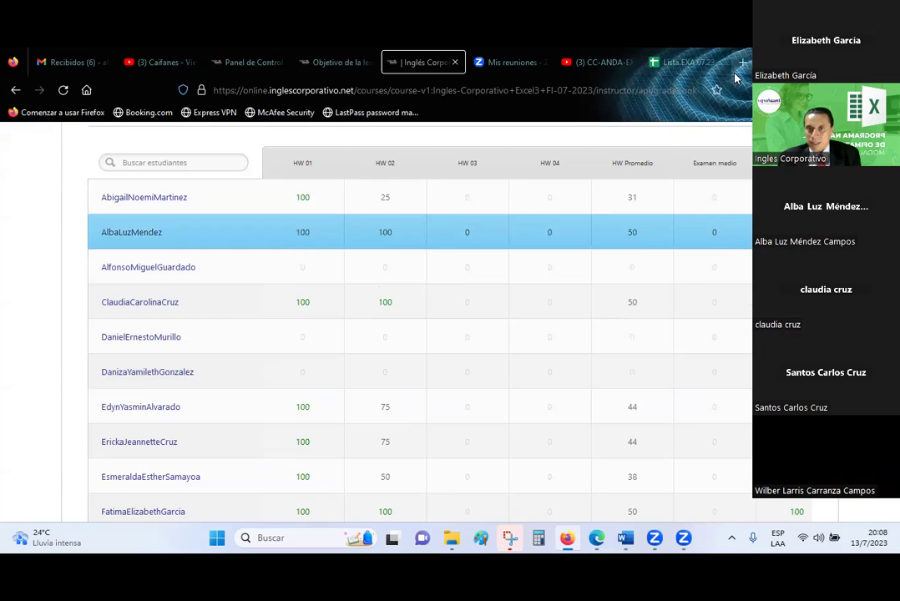
pyautogui.click(677, 62)
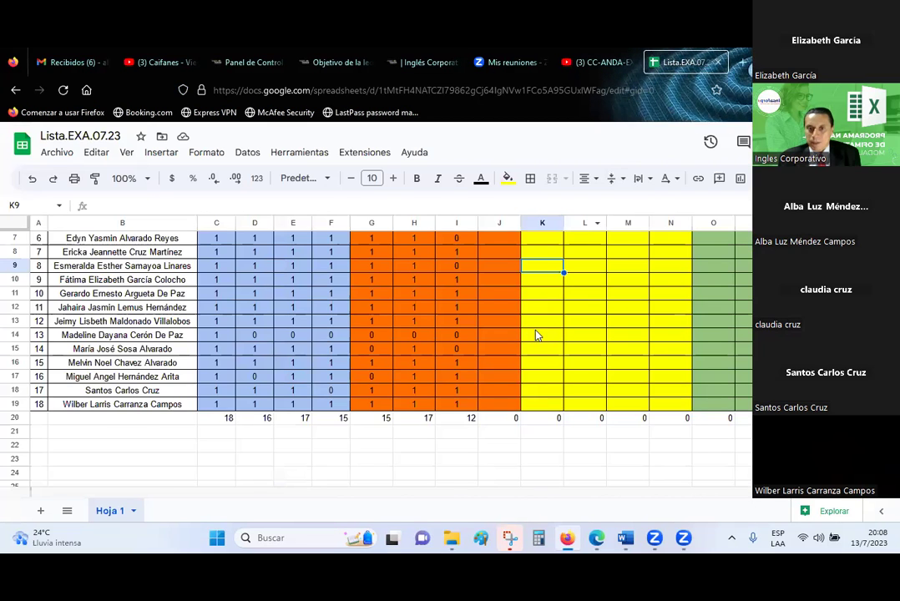
pyautogui.scroll(3, 537, 335)
pyautogui.click(537, 334)
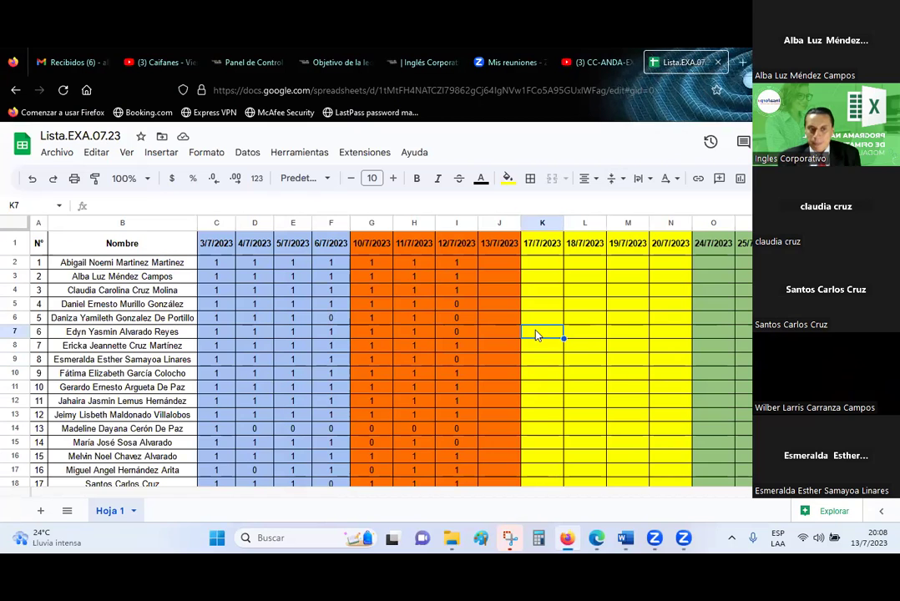
pyautogui.scroll(-3, 537, 335)
pyautogui.scroll(3, 537, 335)
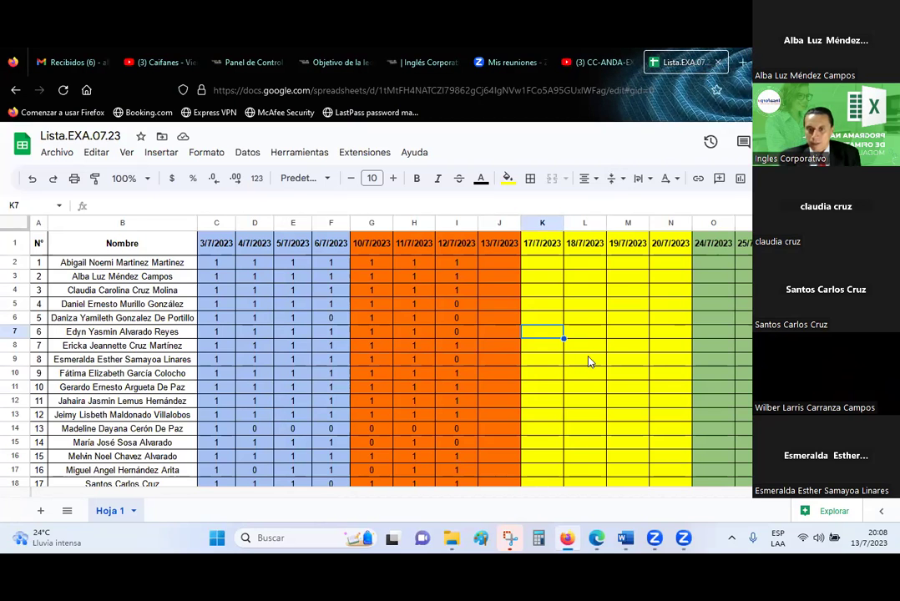
pyautogui.click(445, 55)
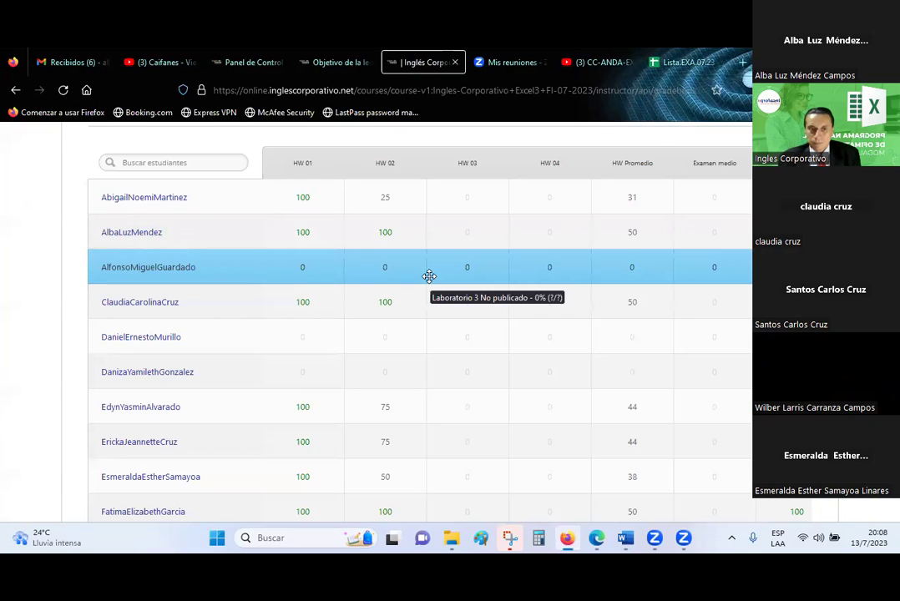
# Scroll through the gradebook rows, then switch to the Lista.EXA.07.23 attendance spreadsheet.
pyautogui.scroll(-2, 429, 277)
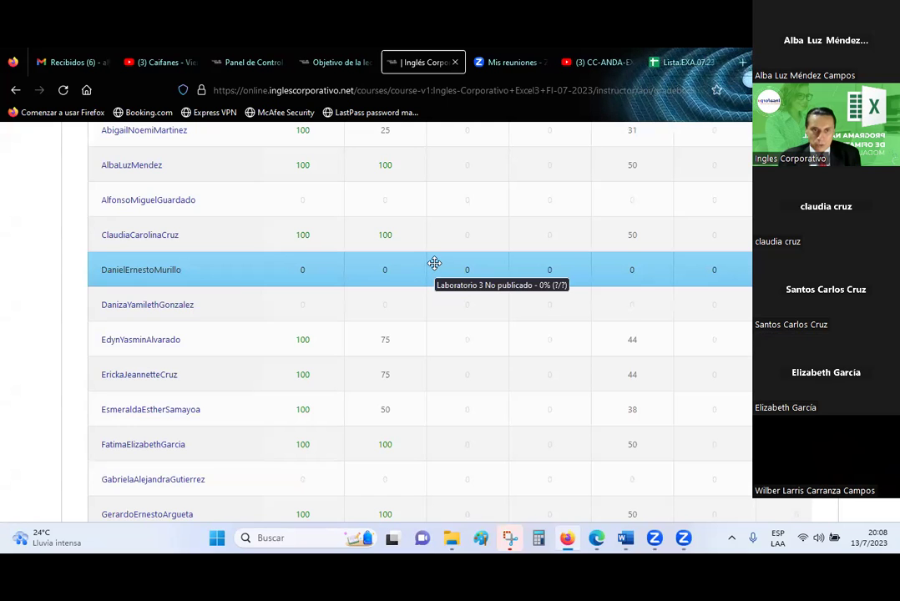
pyautogui.scroll(-1, 434, 263)
pyautogui.scroll(-1, 434, 263)
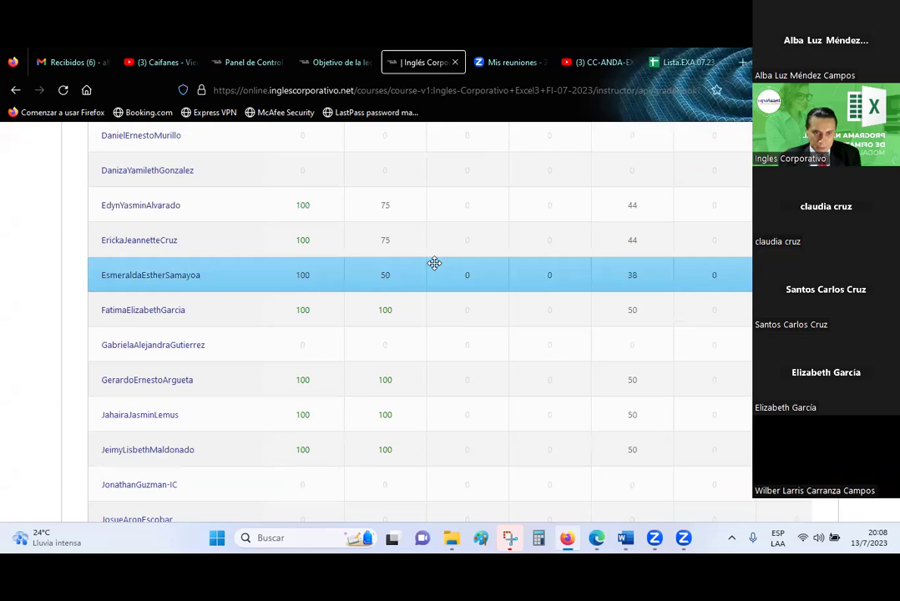
pyautogui.scroll(-1, 434, 263)
pyautogui.scroll(1, 435, 264)
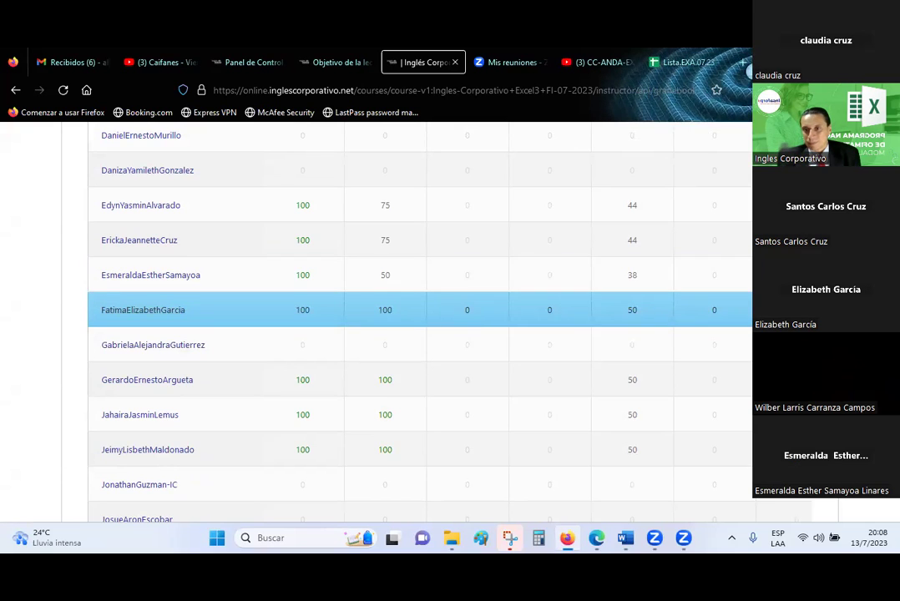
pyautogui.scroll(3, 720, 327)
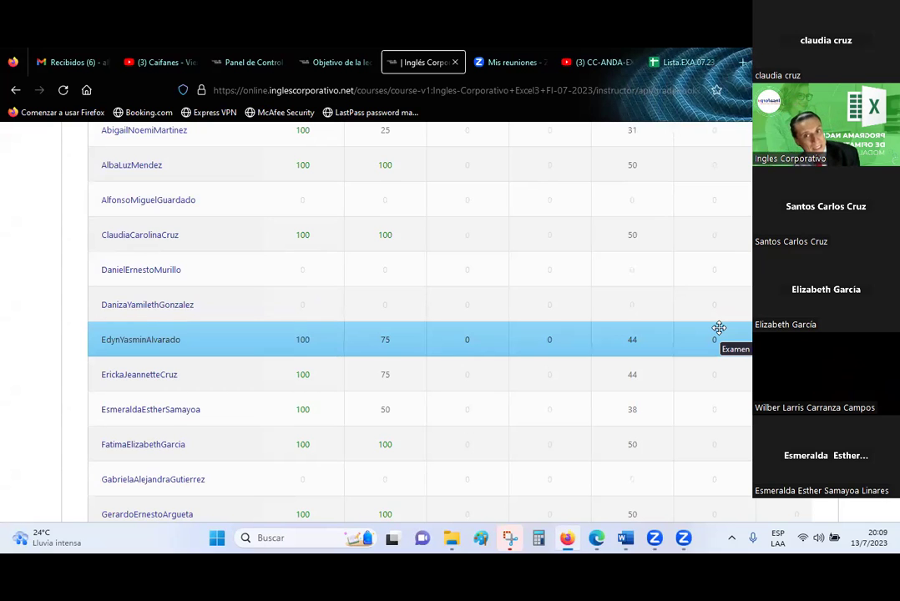
pyautogui.scroll(5, 720, 327)
pyautogui.scroll(-3, 720, 330)
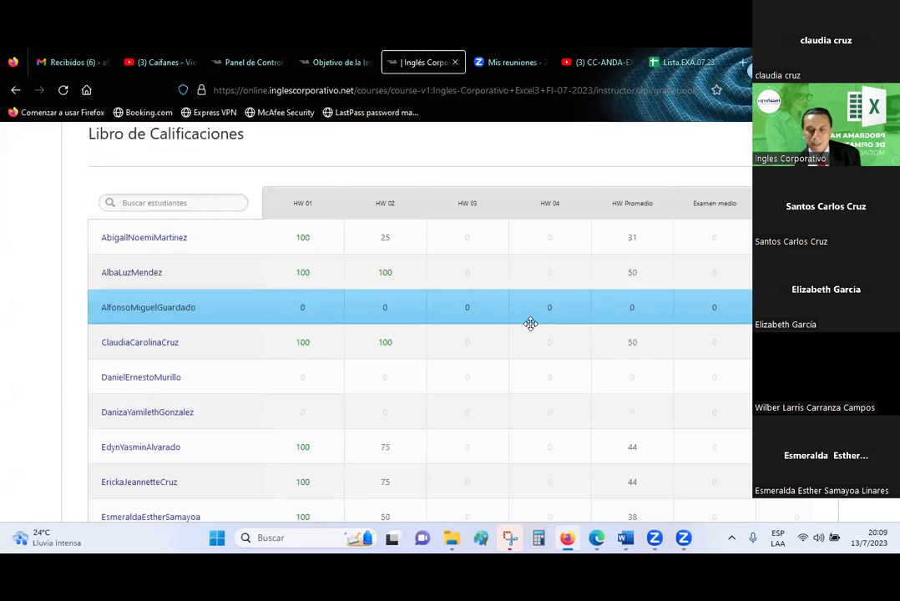
pyautogui.scroll(-3, 529, 323)
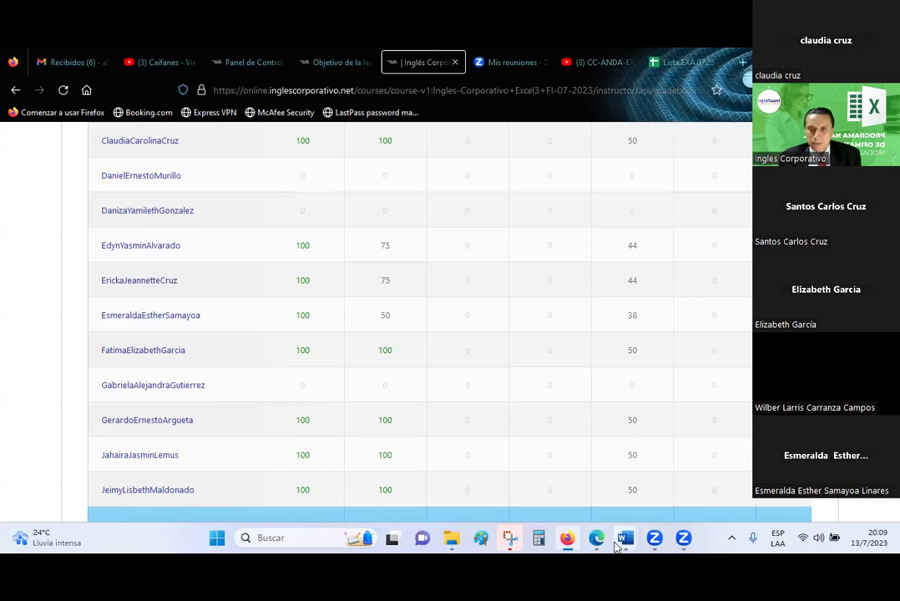
pyautogui.click(706, 55)
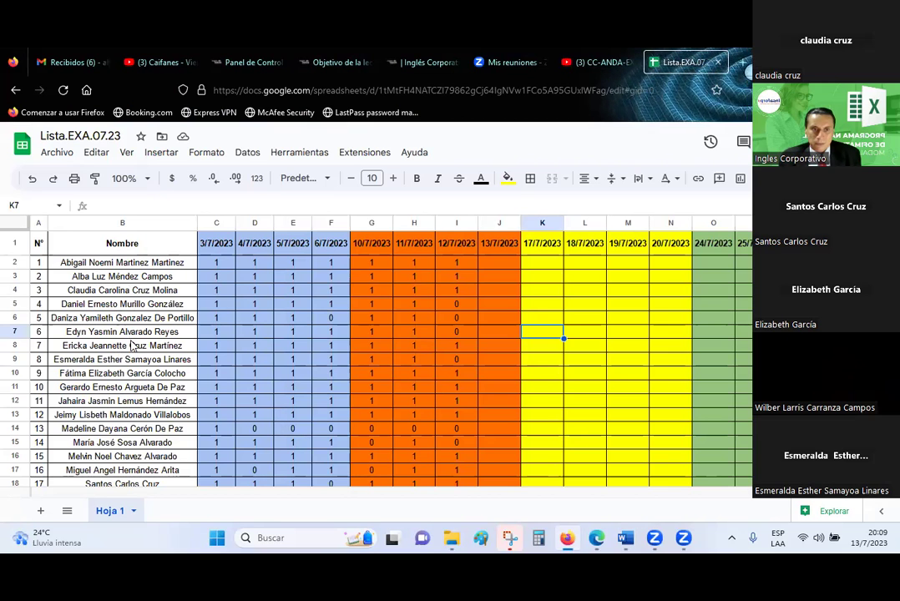
# Change student 6's 12/7/2023 attendance in cell I7 from 0 to 1.
pyautogui.click(463, 336)
pyautogui.write('1')
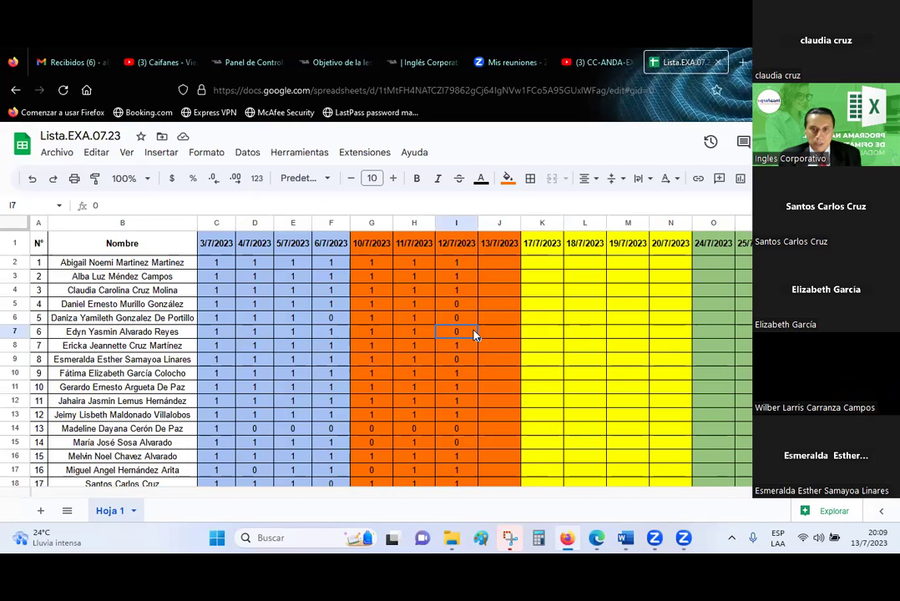
pyautogui.click(516, 344)
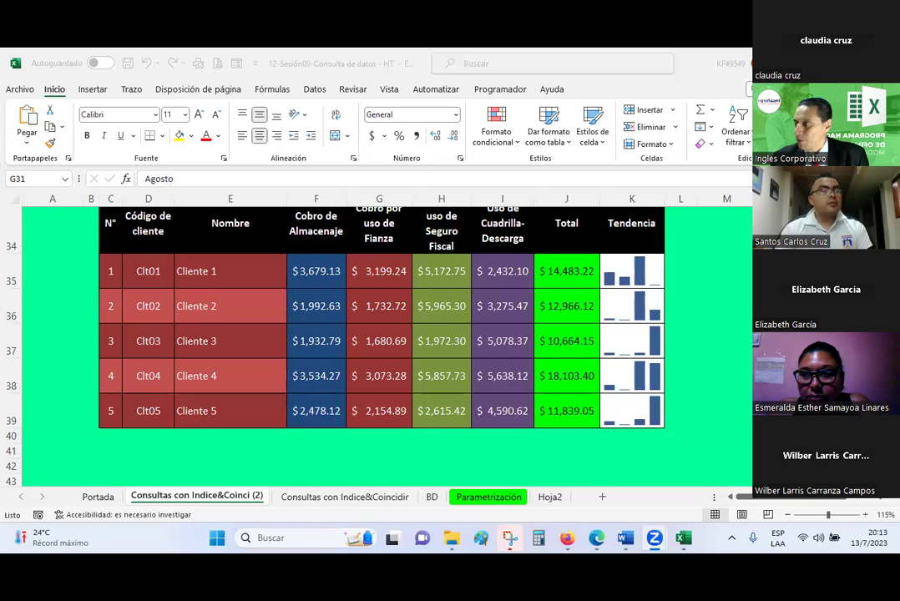
# Set the Año condition in G30 to 2020.
pyautogui.scroll(2, 285, 338)
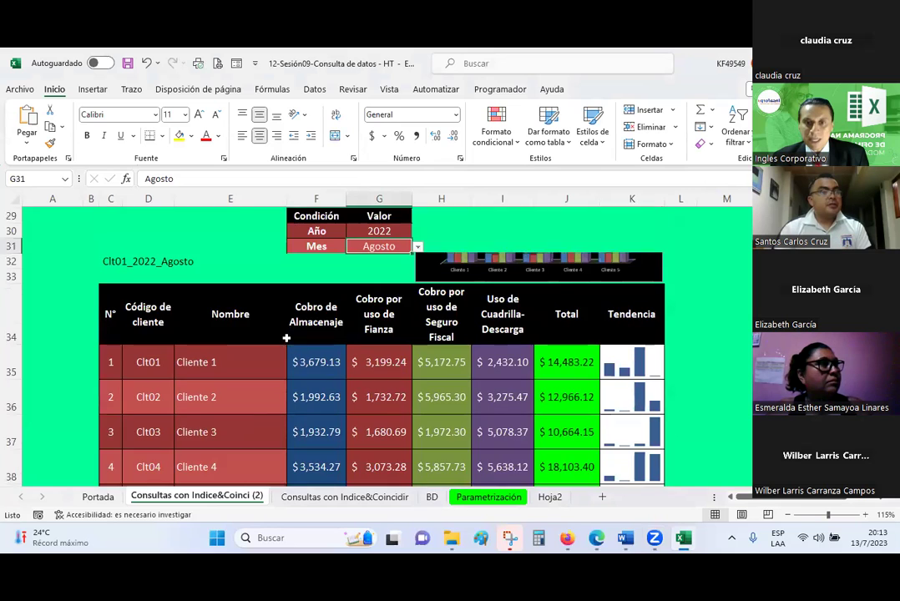
pyautogui.scroll(3, 285, 338)
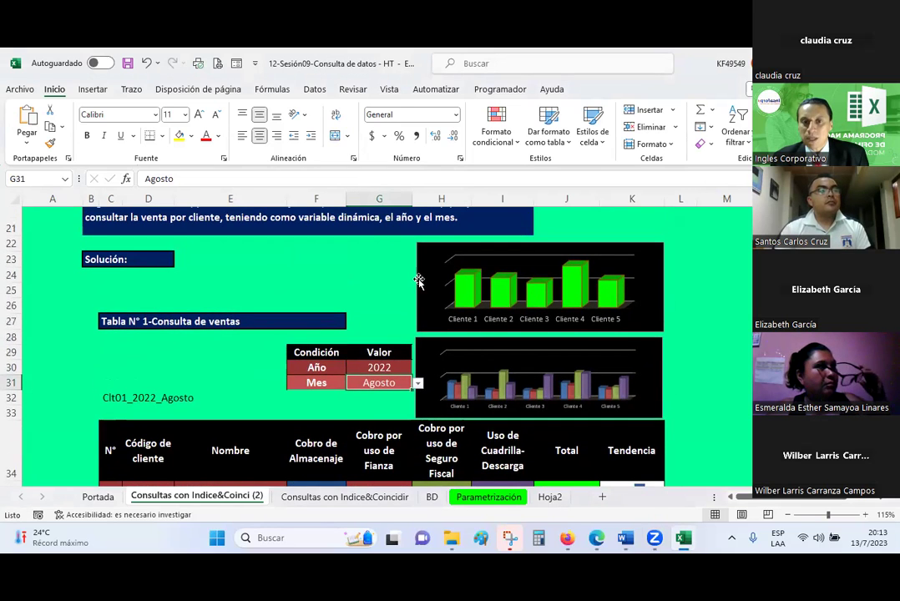
pyautogui.scroll(-1, 527, 343)
pyautogui.scroll(-1, 527, 343)
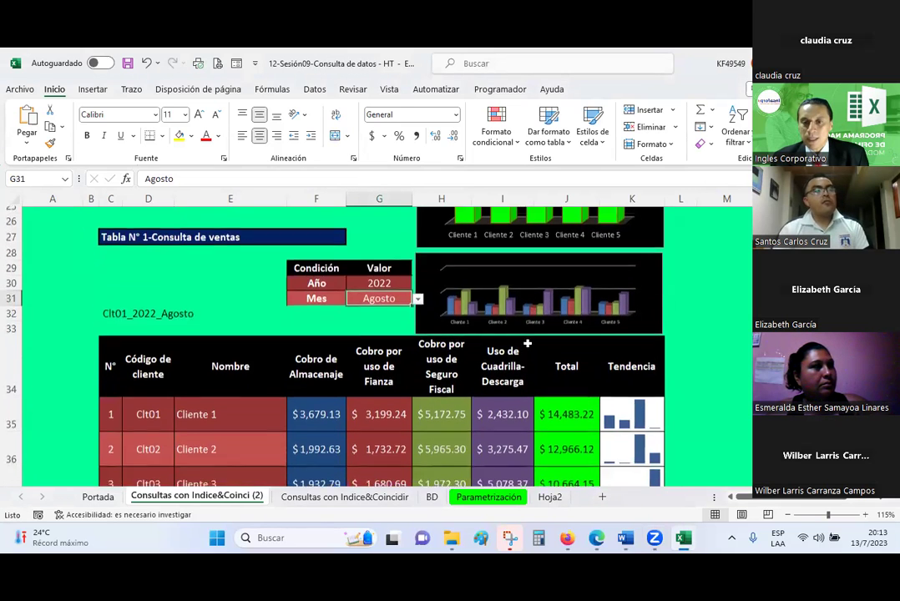
pyautogui.scroll(-2, 527, 343)
pyautogui.click(633, 310)
pyautogui.scroll(3, 497, 307)
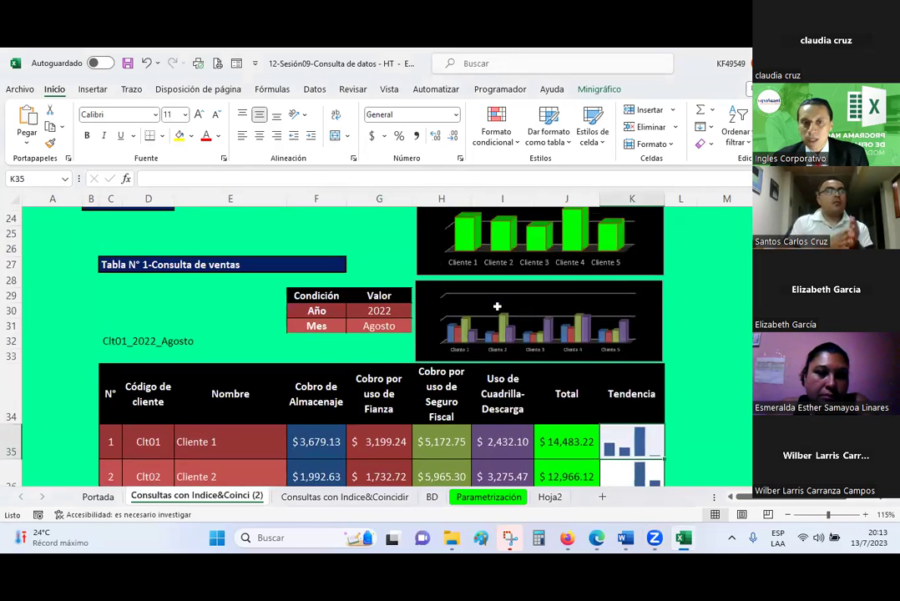
pyautogui.scroll(-1, 497, 306)
pyautogui.click(405, 277)
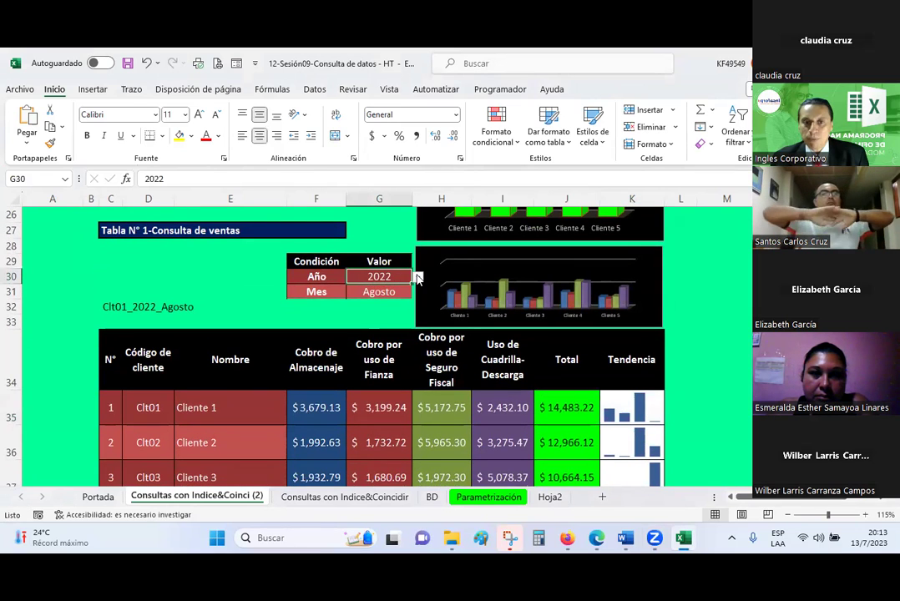
pyautogui.click(418, 277)
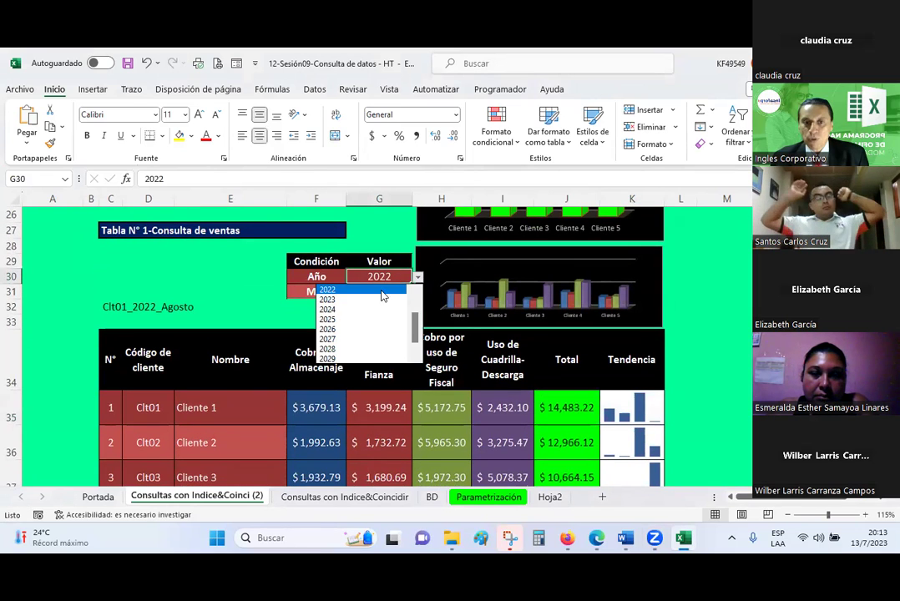
pyautogui.click(338, 300)
pyautogui.click(418, 277)
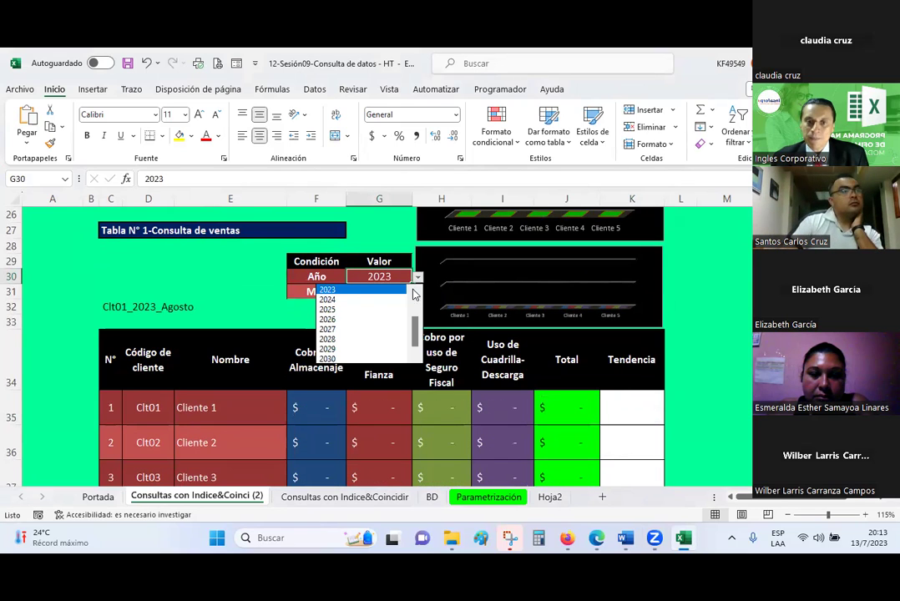
pyautogui.scroll(2, 360, 306)
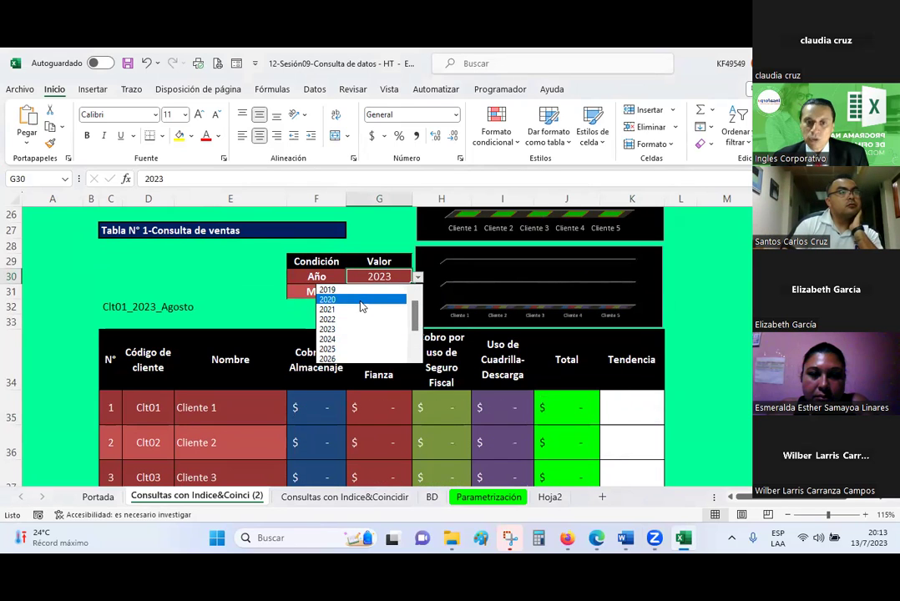
pyautogui.click(361, 300)
# Set the Mes condition in G31 to Mayo.
pyautogui.click(400, 291)
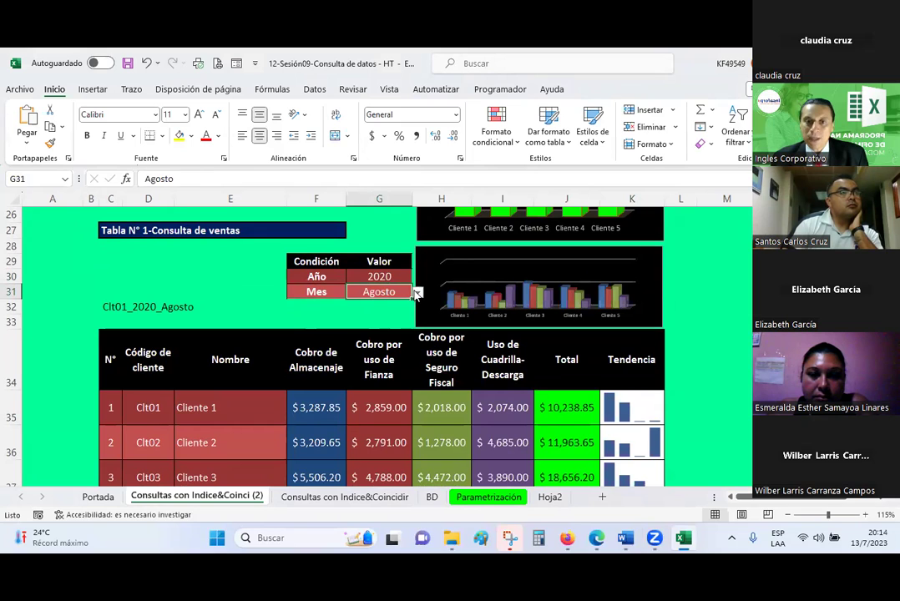
pyautogui.click(418, 292)
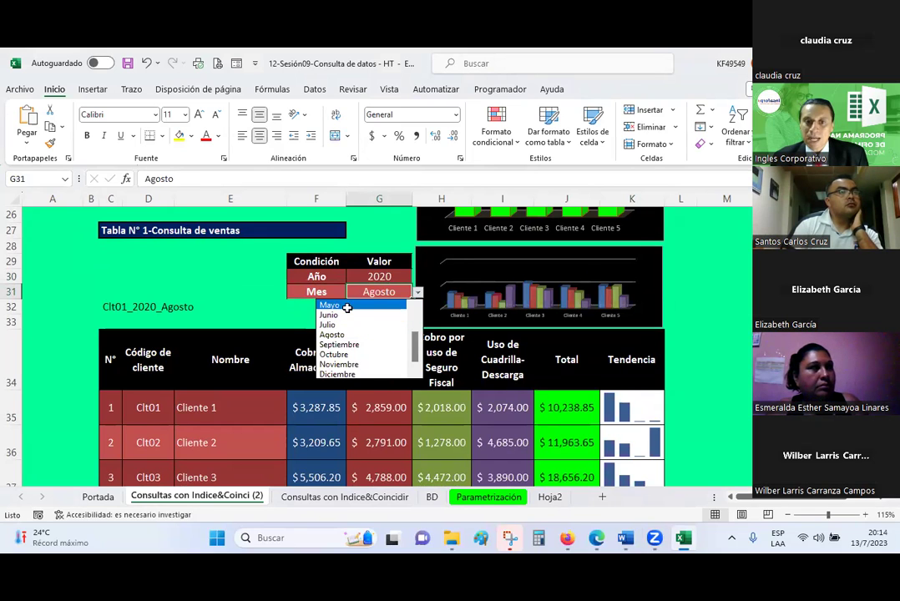
pyautogui.click(347, 306)
pyautogui.scroll(-2, 335, 328)
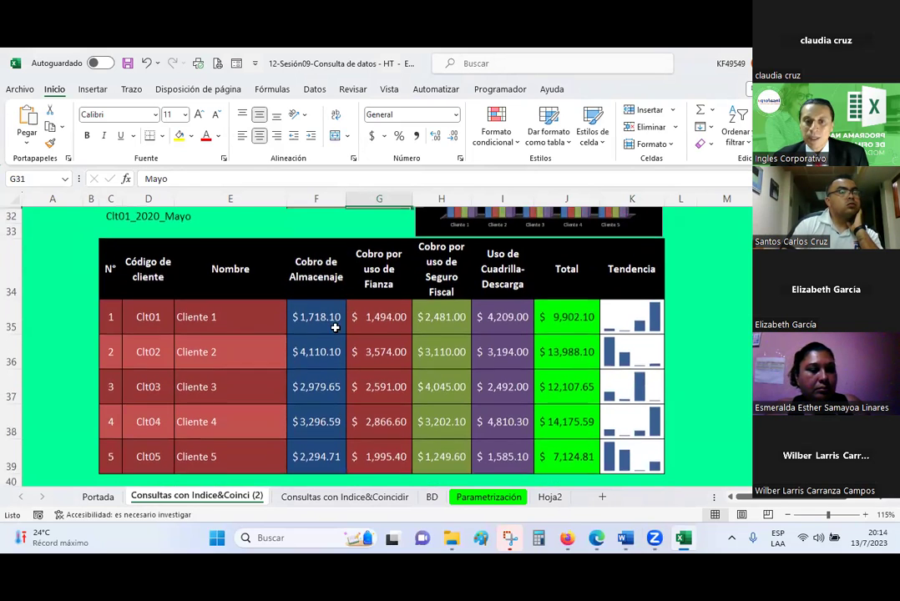
pyautogui.scroll(1, 335, 328)
pyautogui.scroll(1, 335, 332)
pyautogui.scroll(-1, 339, 334)
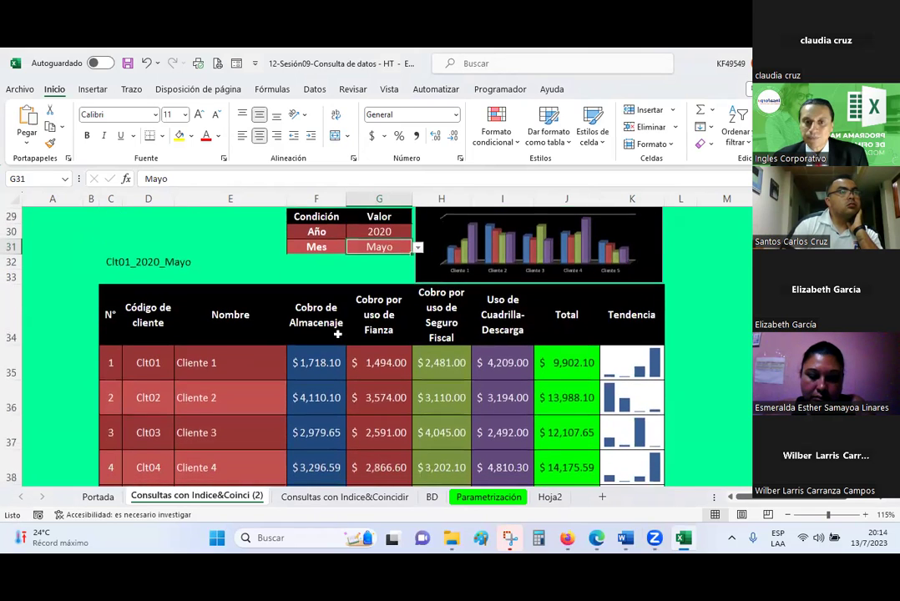
pyautogui.scroll(1, 330, 297)
# Drag the Condición block down to M36:M38 and check its 2020 year value.
pyautogui.moveTo(317, 262); pyautogui.dragTo(403, 297)
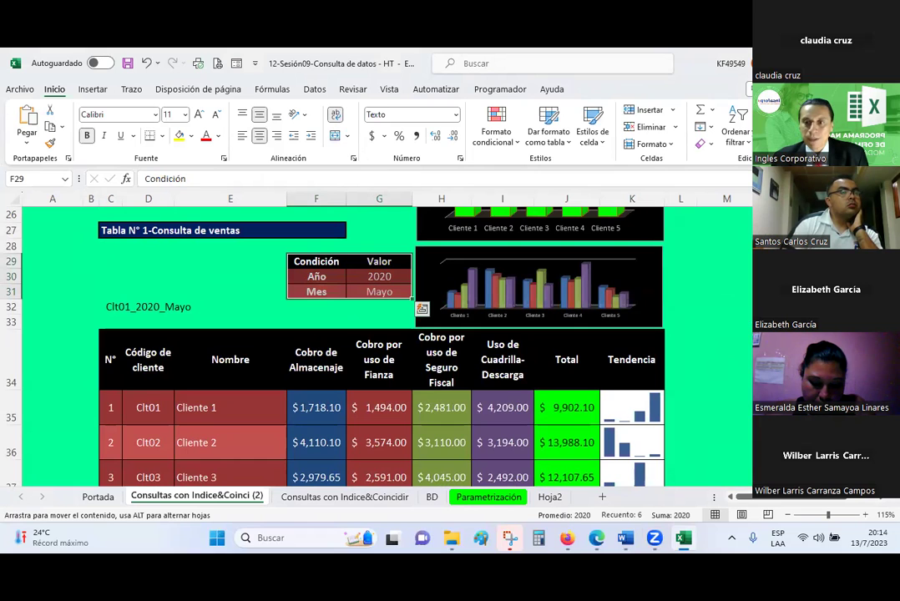
pyautogui.scroll(-2, 335, 334)
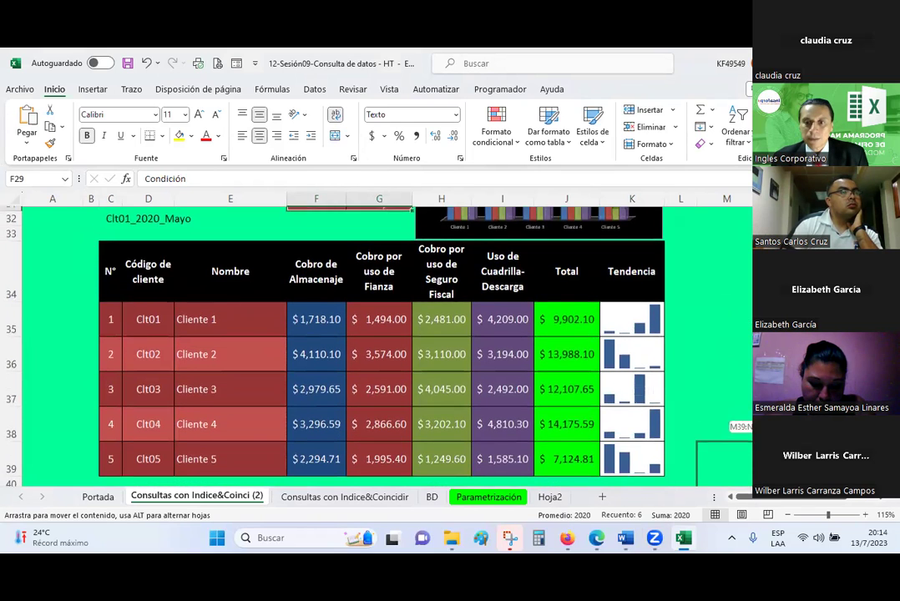
pyautogui.moveTo(614, 300); pyautogui.dragTo(727, 384)
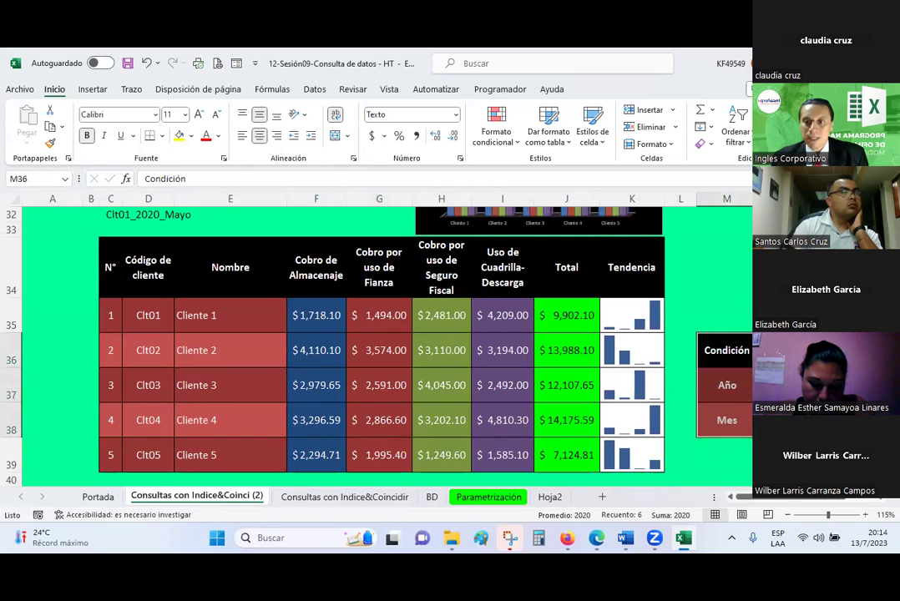
pyautogui.click(781, 385)
# Drag the Condición block up to M29:M31 beside the charts.
pyautogui.scroll(1, 746, 418)
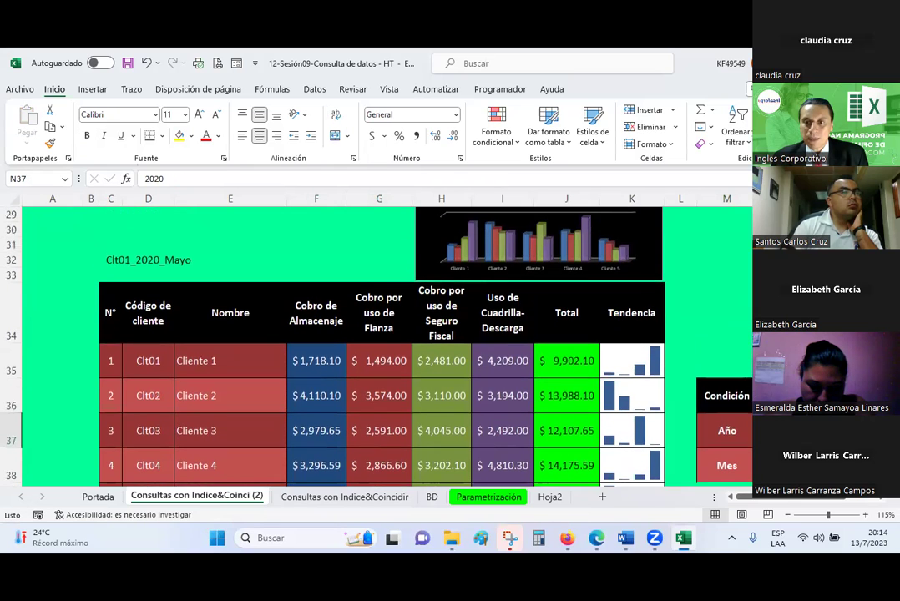
pyautogui.moveTo(723, 396); pyautogui.dragTo(750, 462)
pyautogui.scroll(3, 750, 411)
pyautogui.scroll(-1, 750, 411)
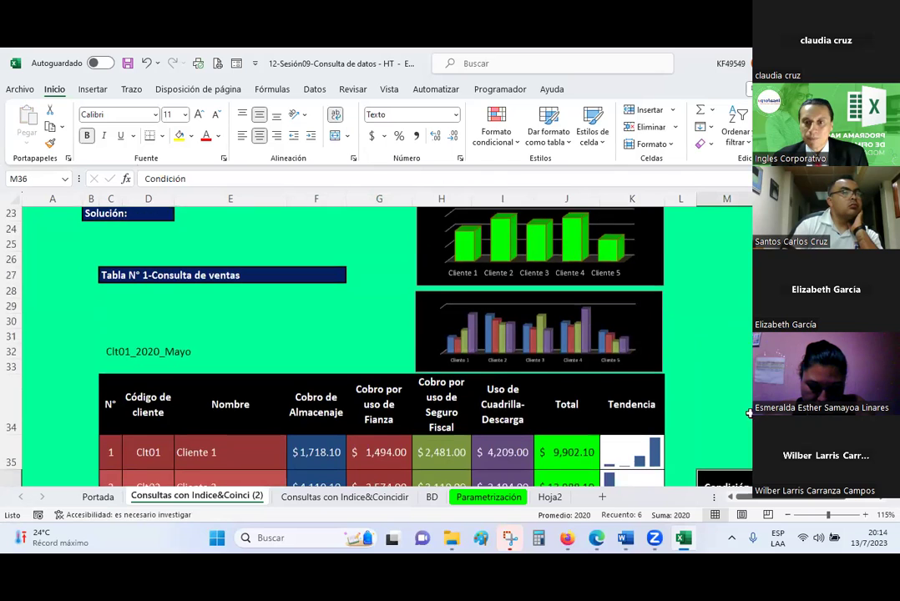
pyautogui.moveTo(744, 423); pyautogui.dragTo(746, 306)
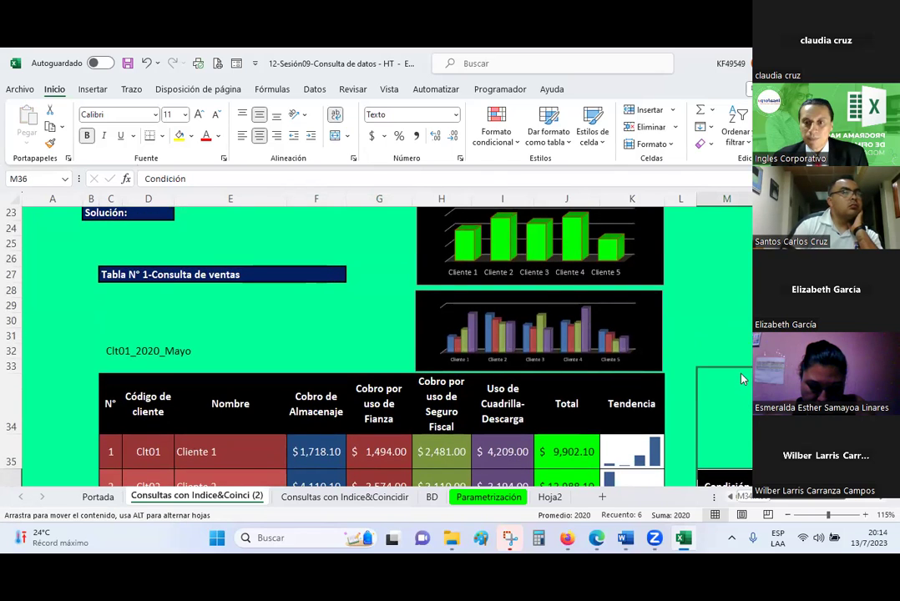
pyautogui.click(768, 393)
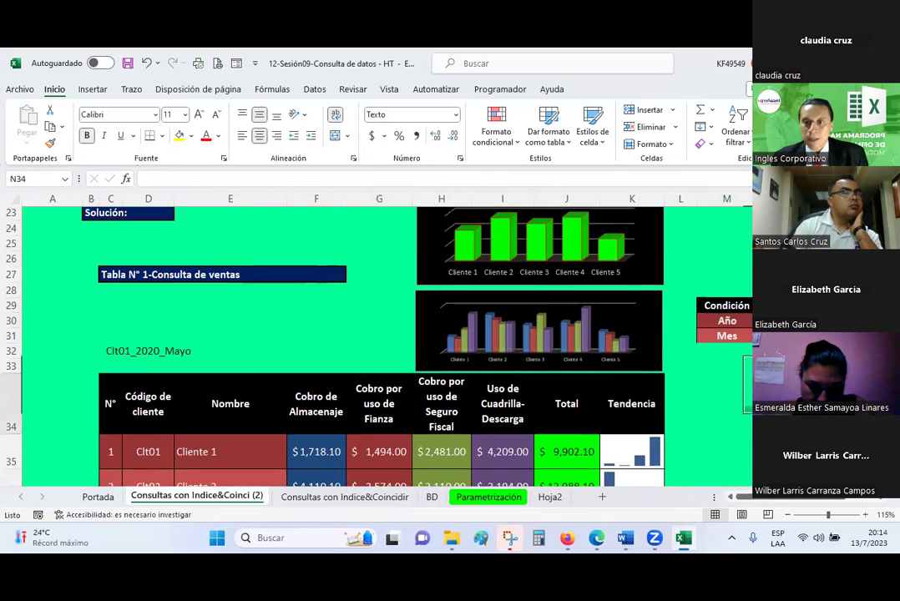
pyautogui.scroll(-1, 769, 393)
pyautogui.scroll(1, 176, 396)
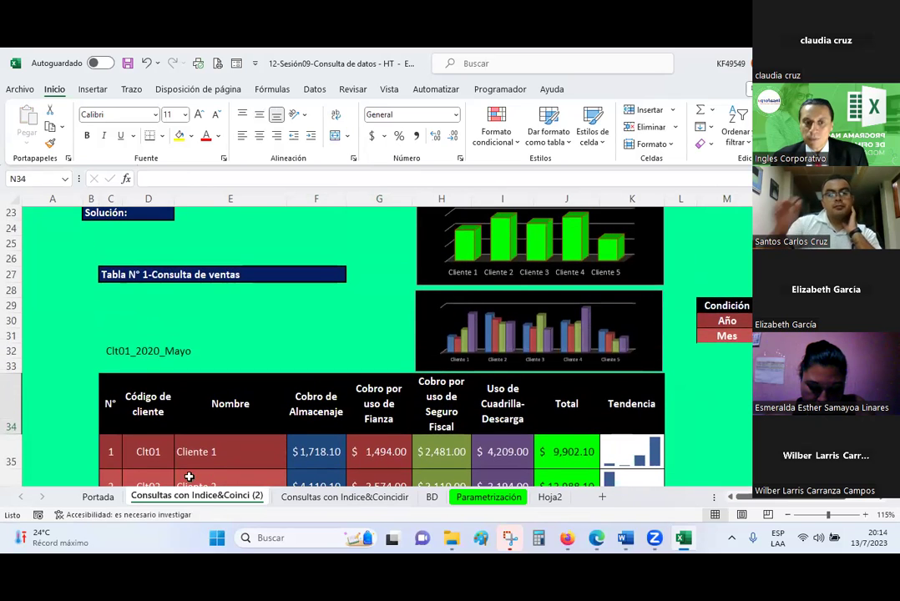
pyautogui.moveTo(148, 452); pyautogui.dragTo(634, 451)
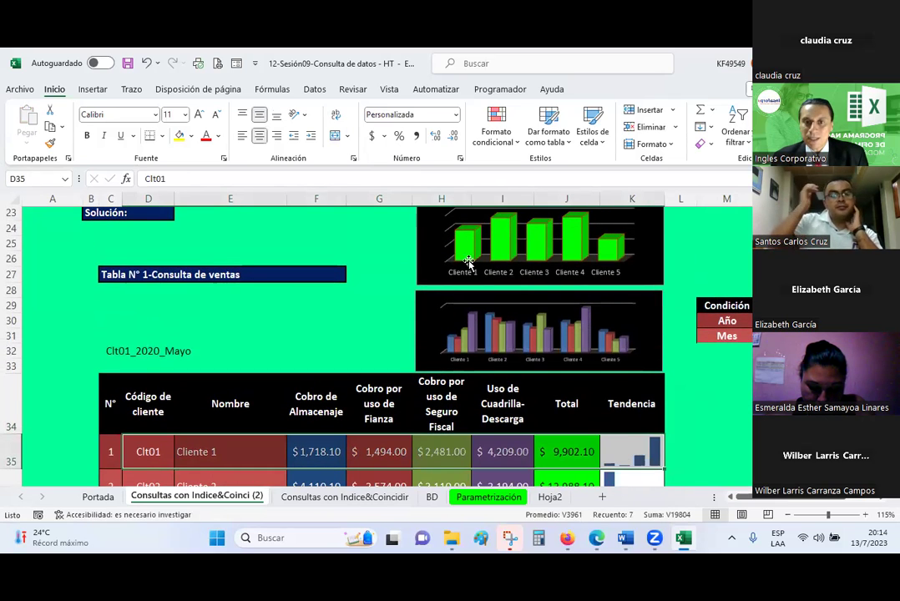
pyautogui.click(765, 321)
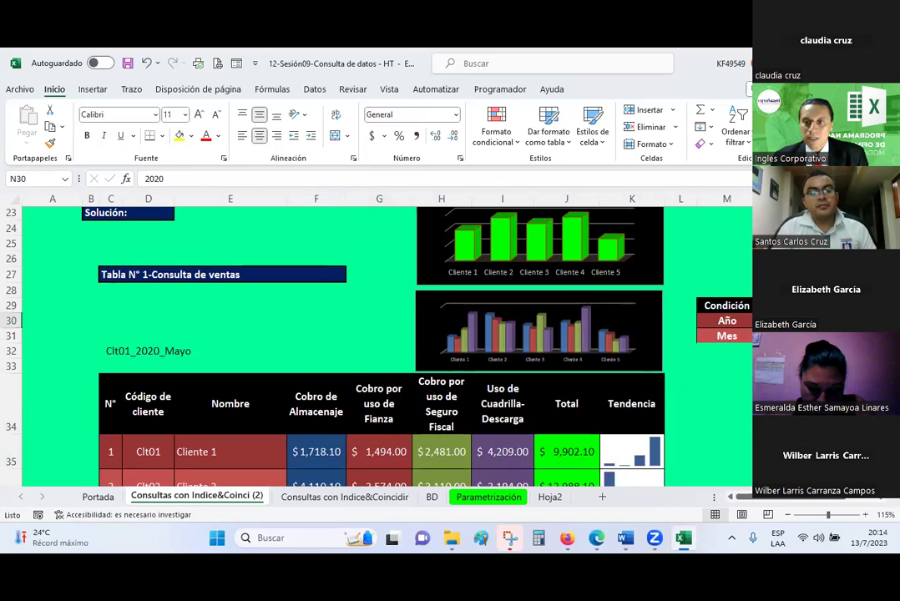
# Choose 2019 for Año in N30 and Agosto for Mes in N31.
pyautogui.click(802, 321)
pyautogui.scroll(1, 751, 345)
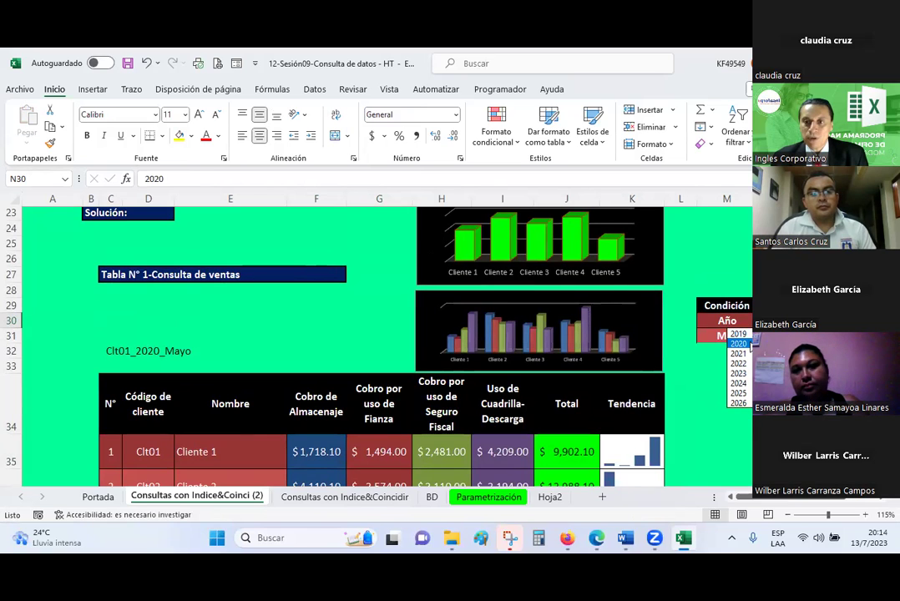
pyautogui.click(738, 334)
pyautogui.click(777, 336)
pyautogui.click(765, 336)
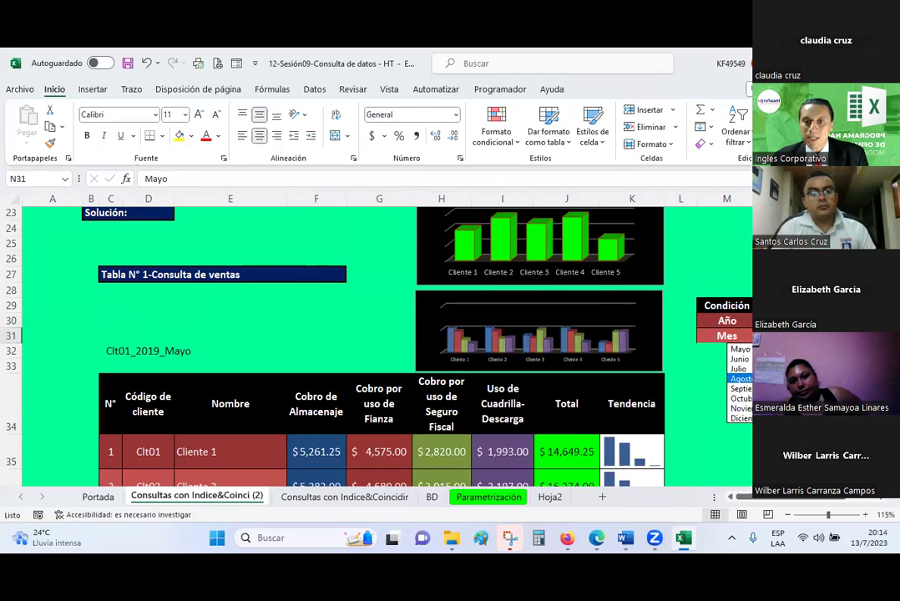
pyautogui.click(740, 373)
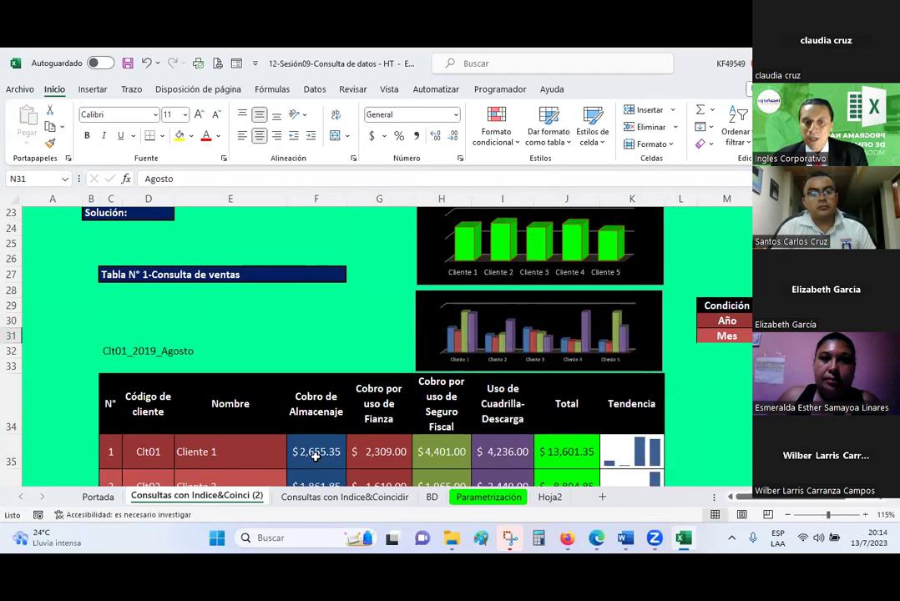
# Inspect the I35 lookup formula, the =SUMA(F35:I35) total in J35 and the K35 sparkline.
pyautogui.click(487, 451)
pyautogui.click(567, 456)
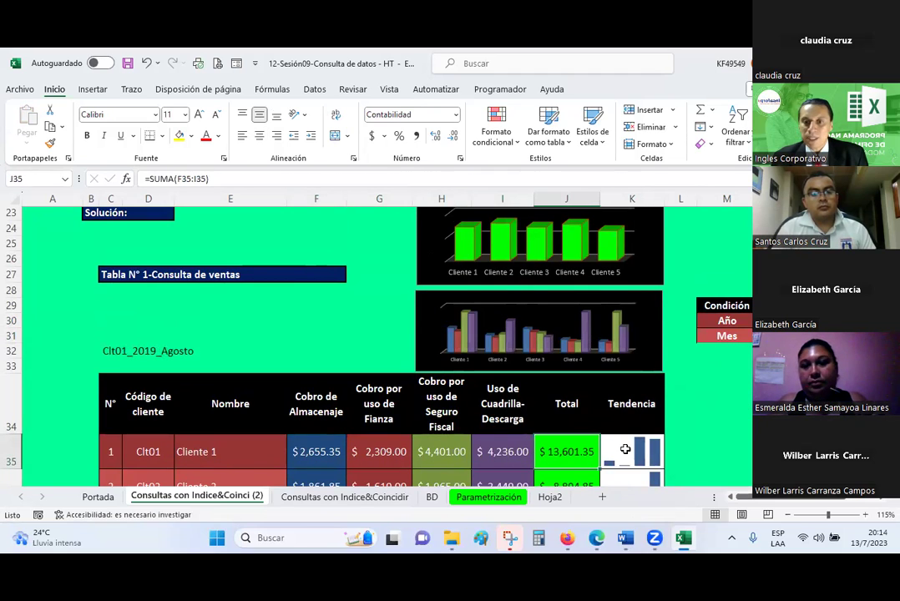
pyautogui.click(625, 452)
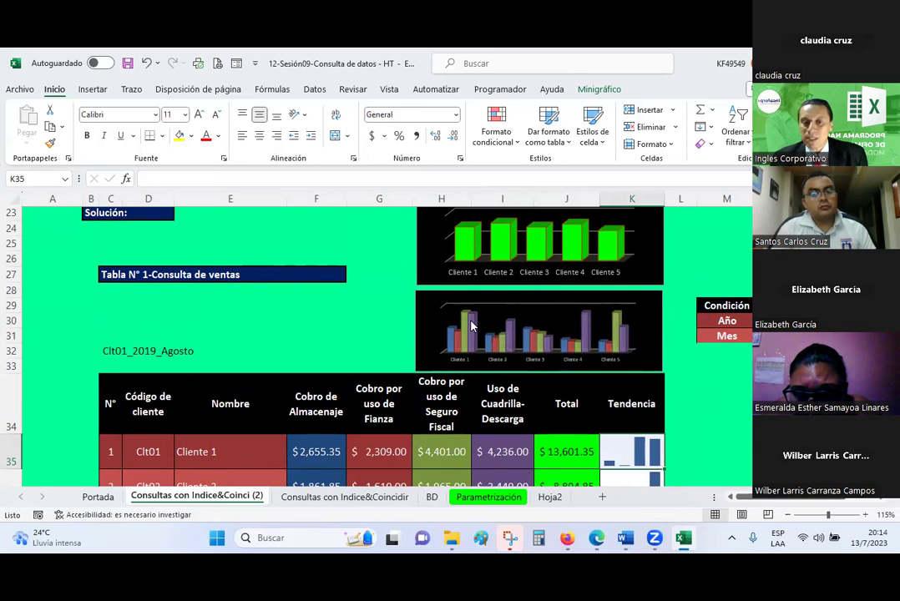
pyautogui.scroll(1, 512, 276)
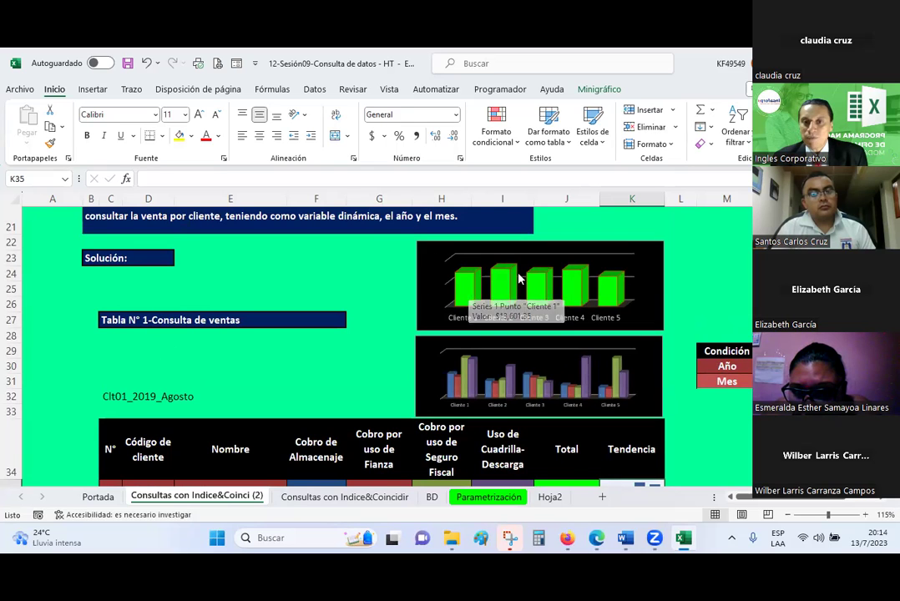
pyautogui.scroll(-3, 539, 316)
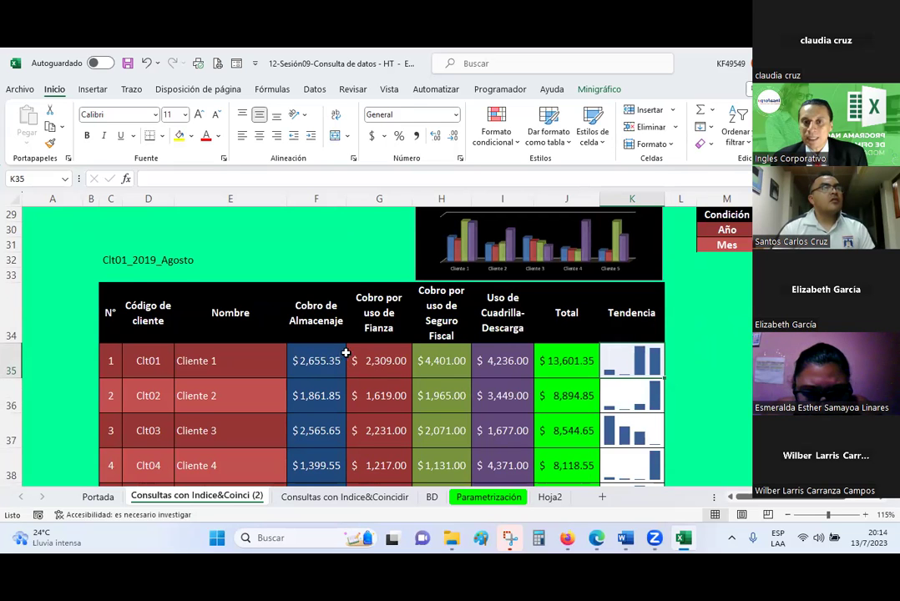
pyautogui.scroll(2, 346, 353)
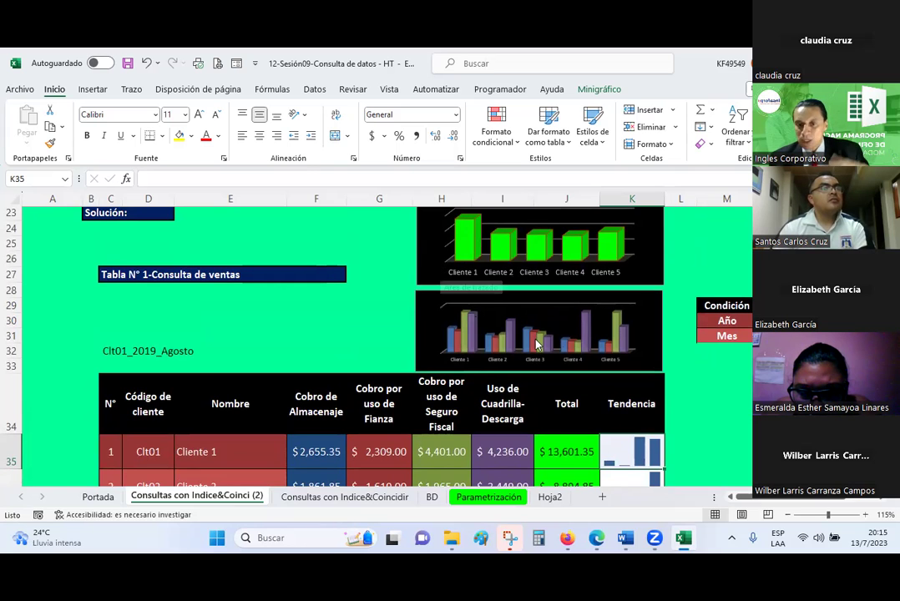
pyautogui.click(570, 447)
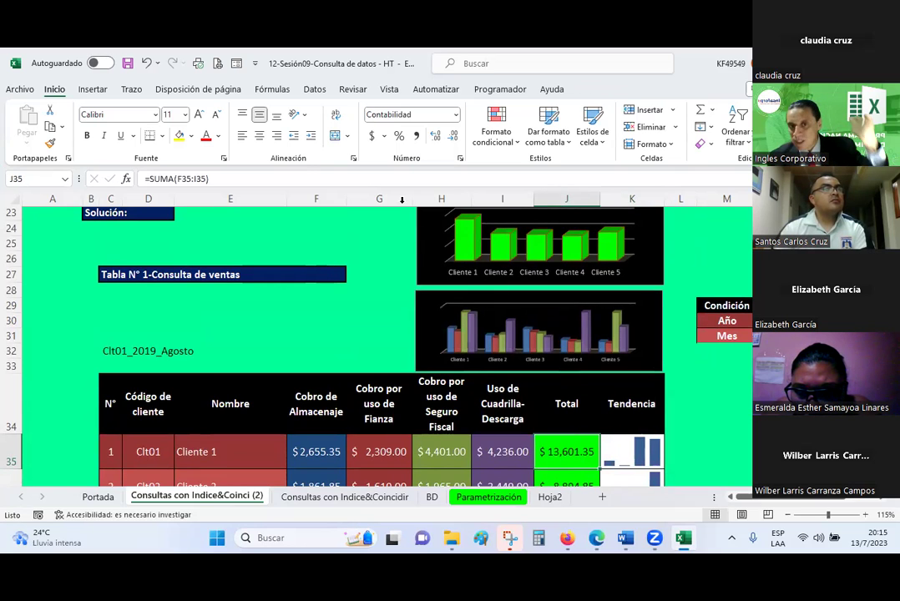
# Check the Cobro de Almacenaje, Cobro por uso de Fianza and Uso de Cuadrilla-Descarga headers.
pyautogui.moveTo(464, 248)
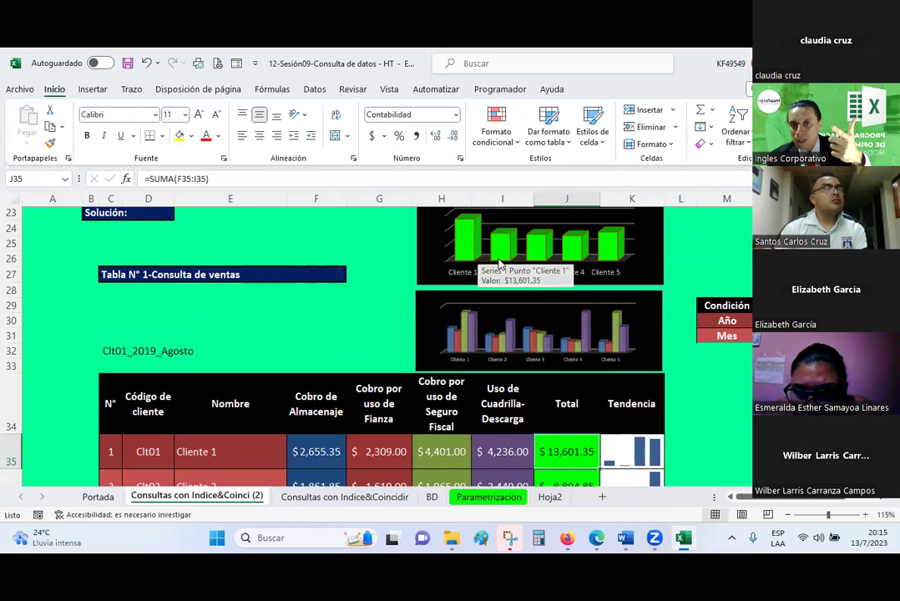
pyautogui.moveTo(618, 266)
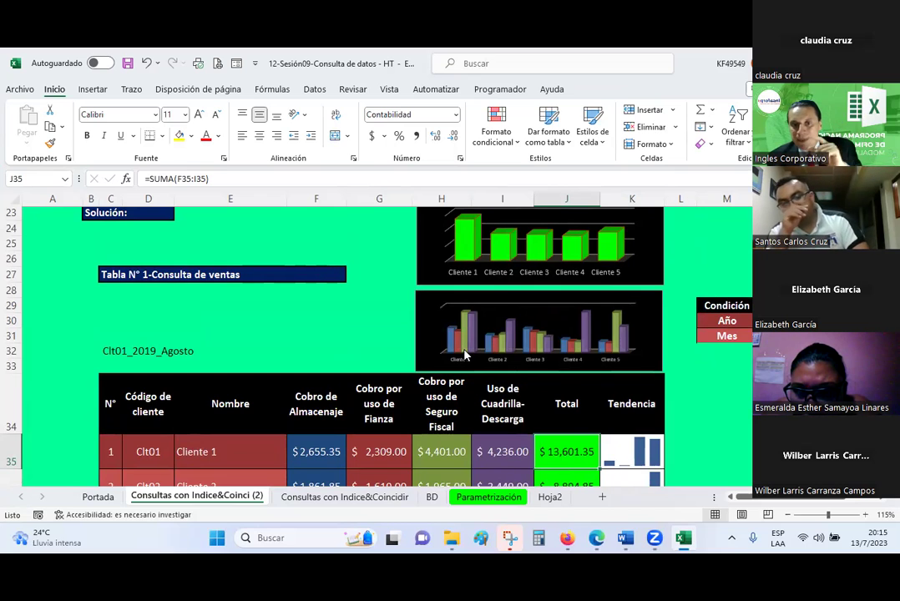
pyautogui.moveTo(466, 356)
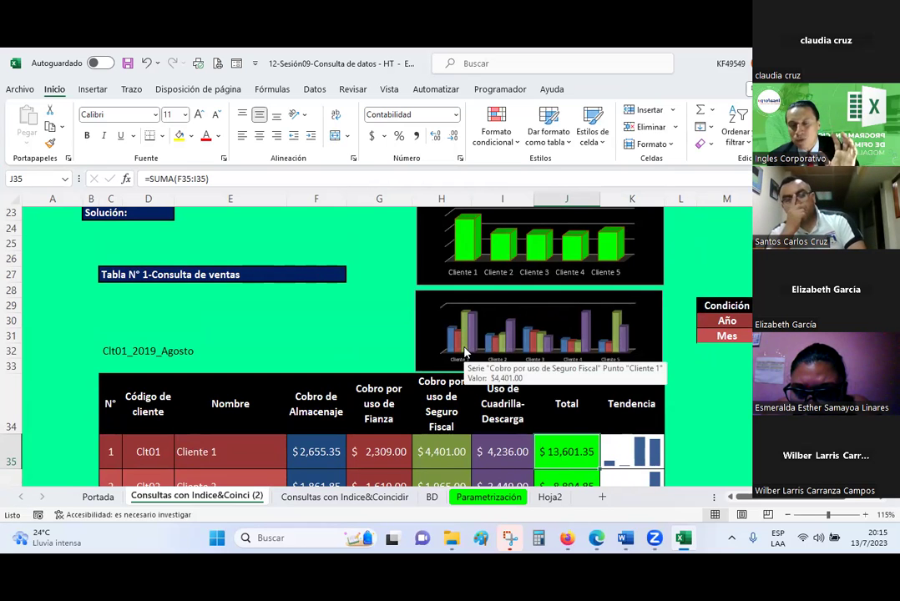
pyautogui.click(317, 404)
pyautogui.click(379, 403)
pyautogui.click(485, 408)
pyautogui.scroll(-1, 486, 407)
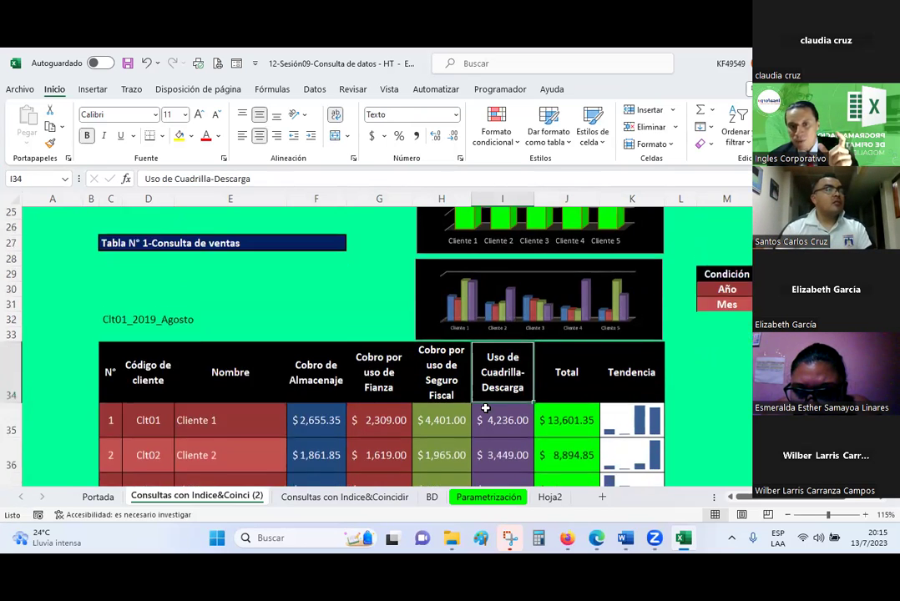
pyautogui.scroll(-1, 485, 408)
pyautogui.click(644, 403)
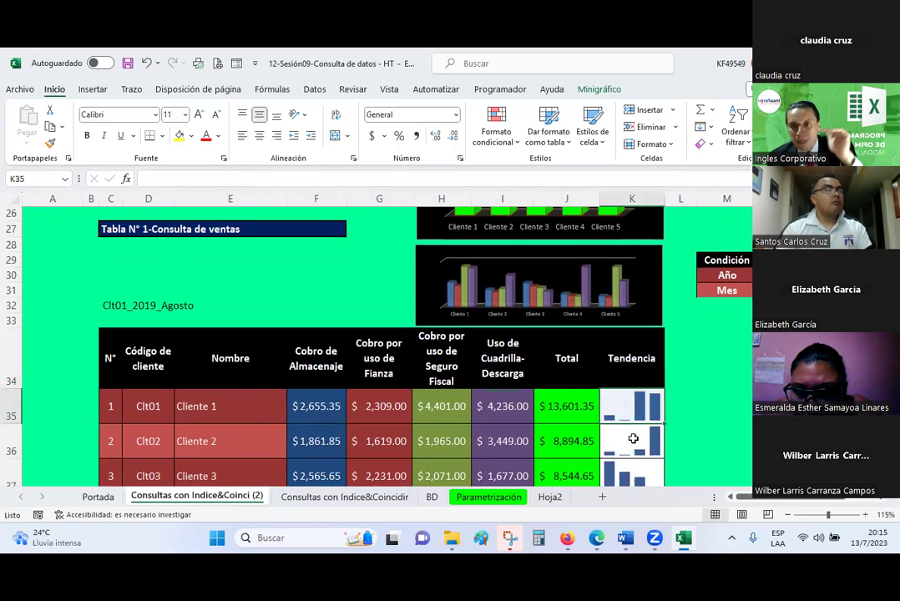
pyautogui.moveTo(314, 409); pyautogui.dragTo(496, 400)
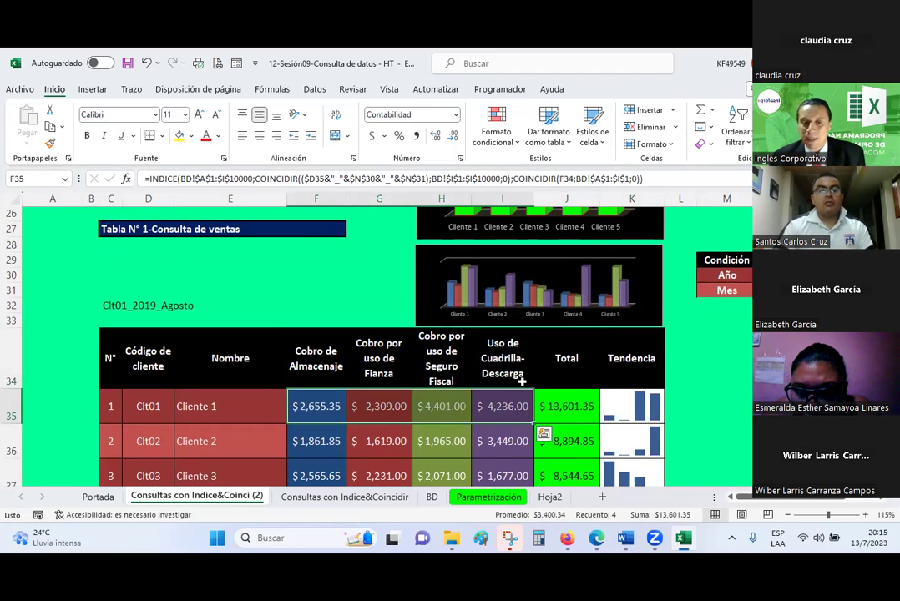
pyautogui.click(501, 385)
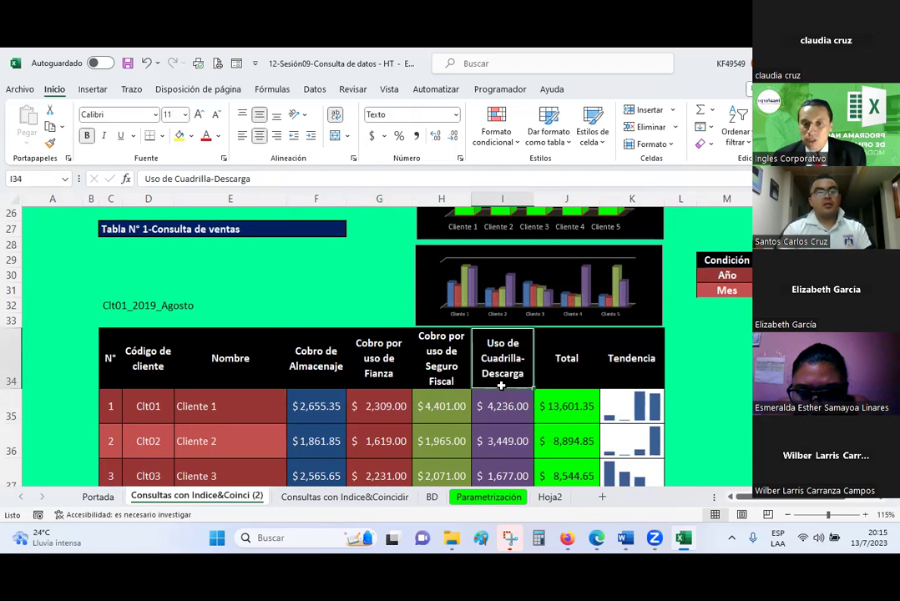
pyautogui.click(328, 417)
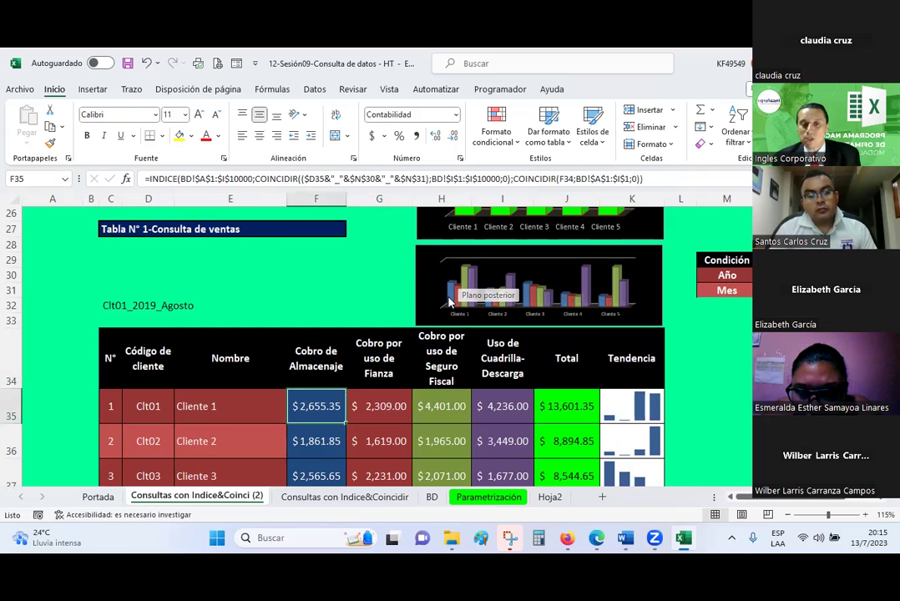
pyautogui.scroll(-1, 446, 324)
pyautogui.scroll(1, 446, 323)
pyautogui.scroll(-1, 434, 301)
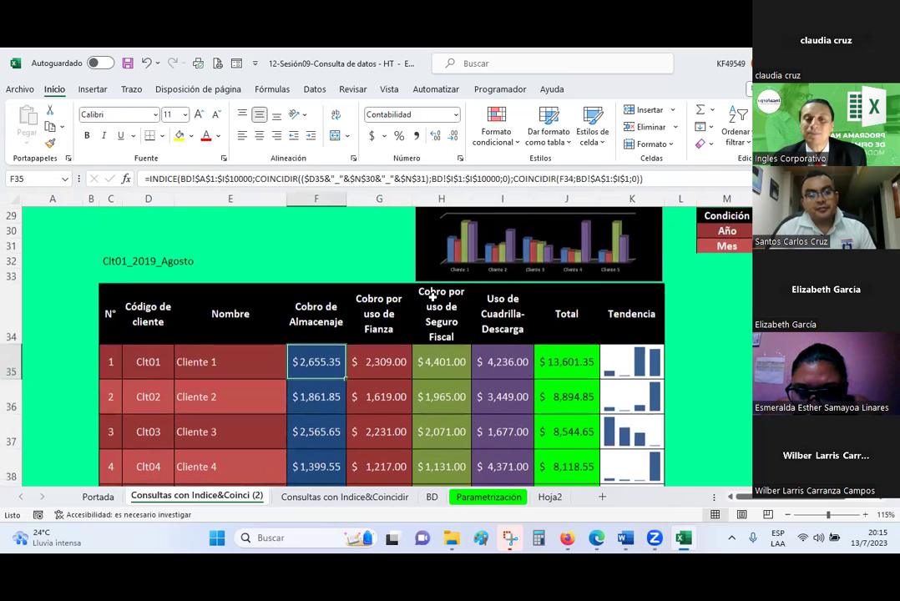
pyautogui.scroll(-1, 433, 298)
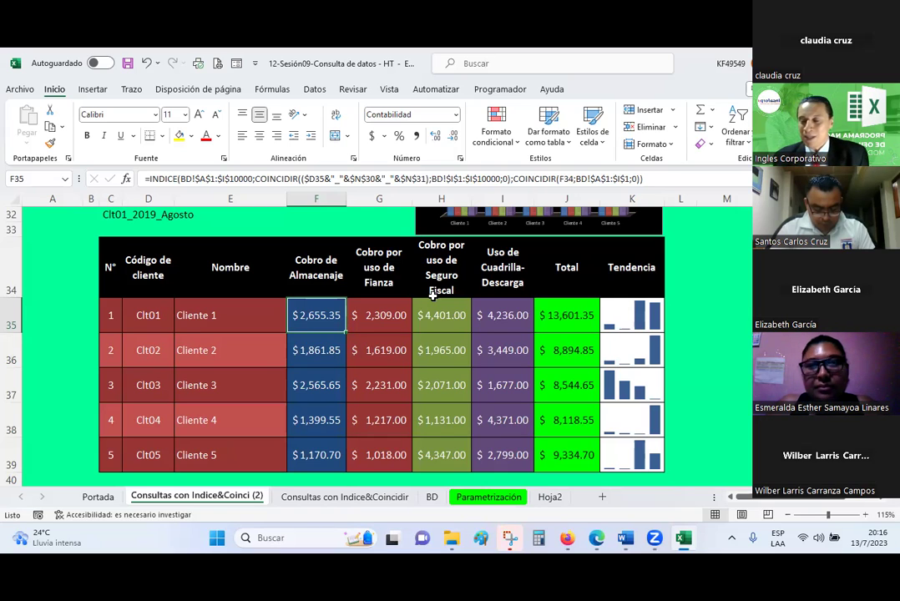
pyautogui.click(315, 278)
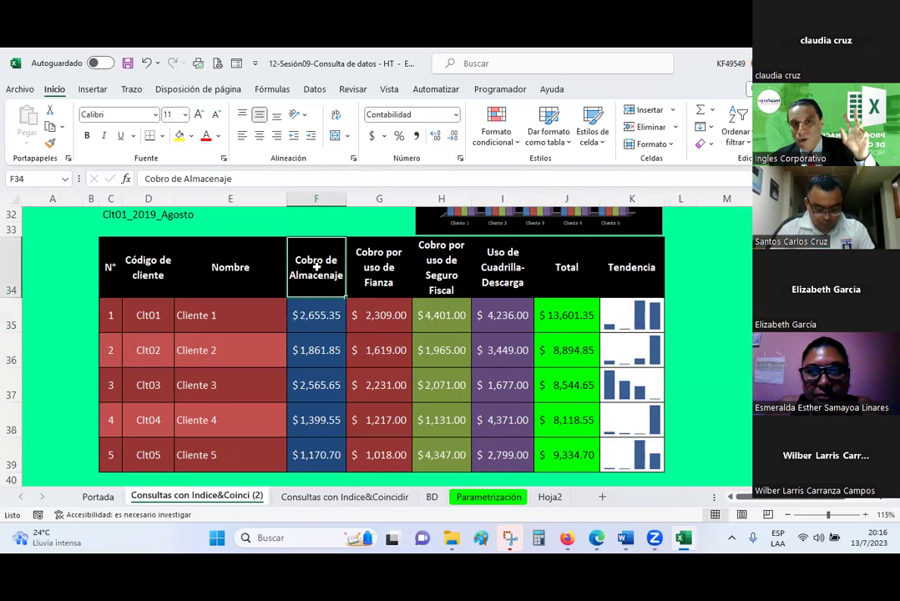
pyautogui.click(382, 256)
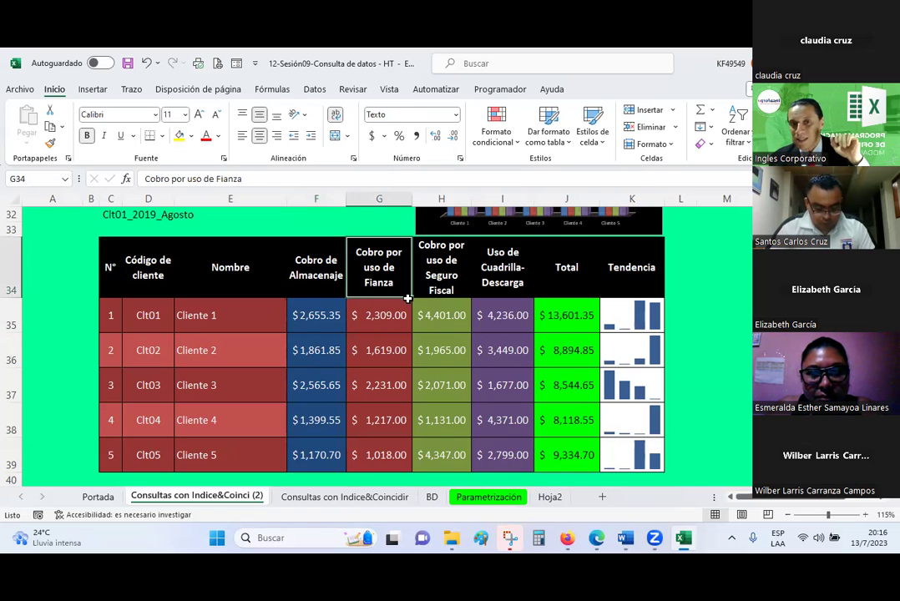
pyautogui.click(430, 276)
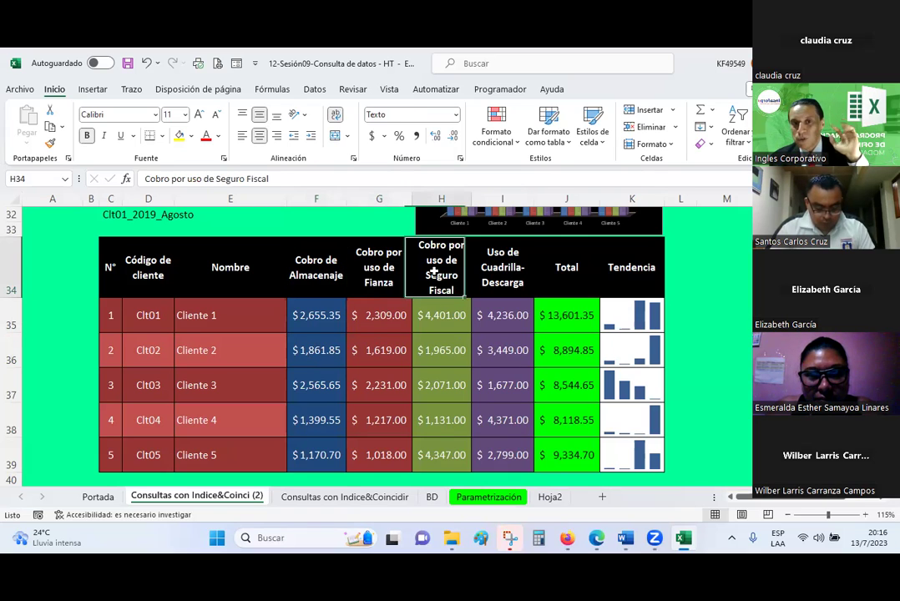
pyautogui.click(511, 268)
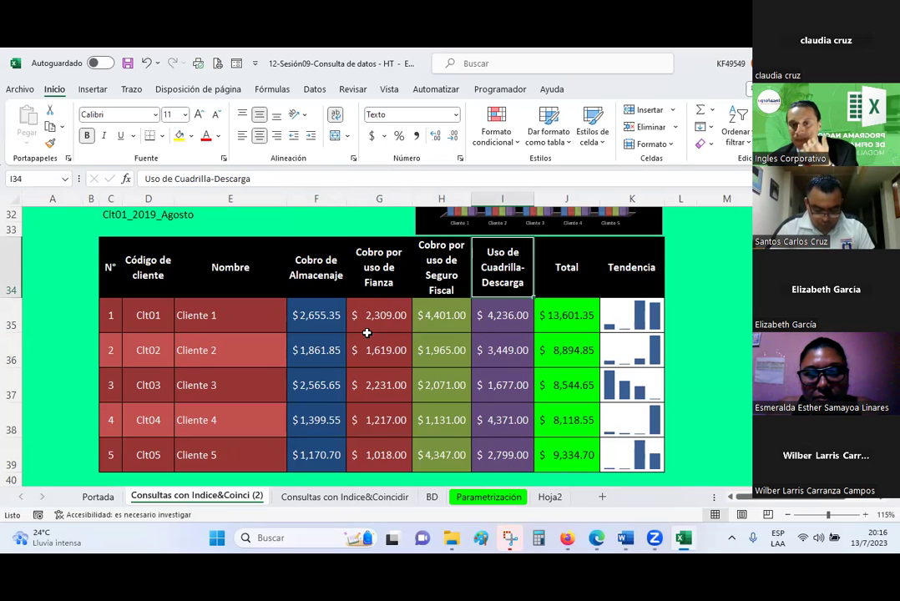
pyautogui.scroll(2, 497, 334)
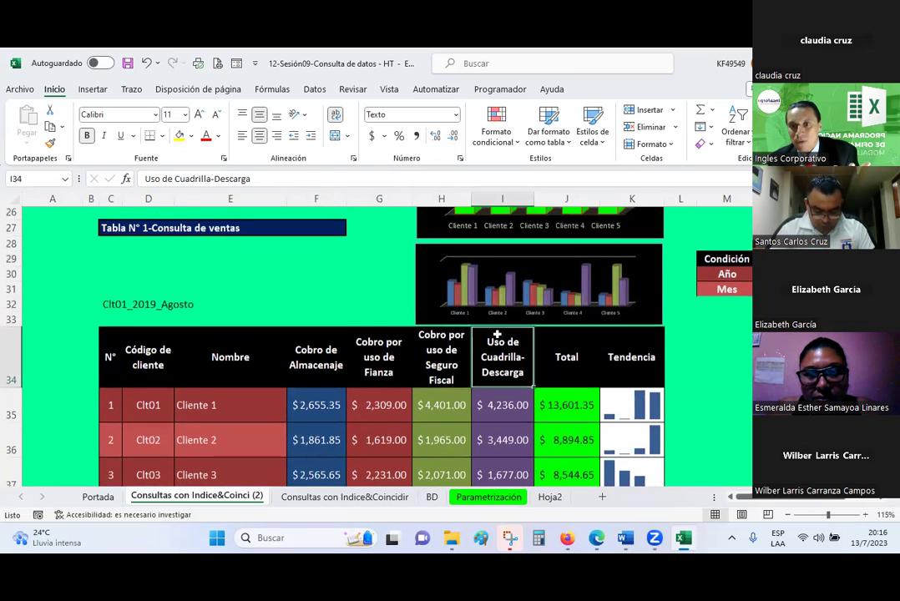
pyautogui.click(723, 275)
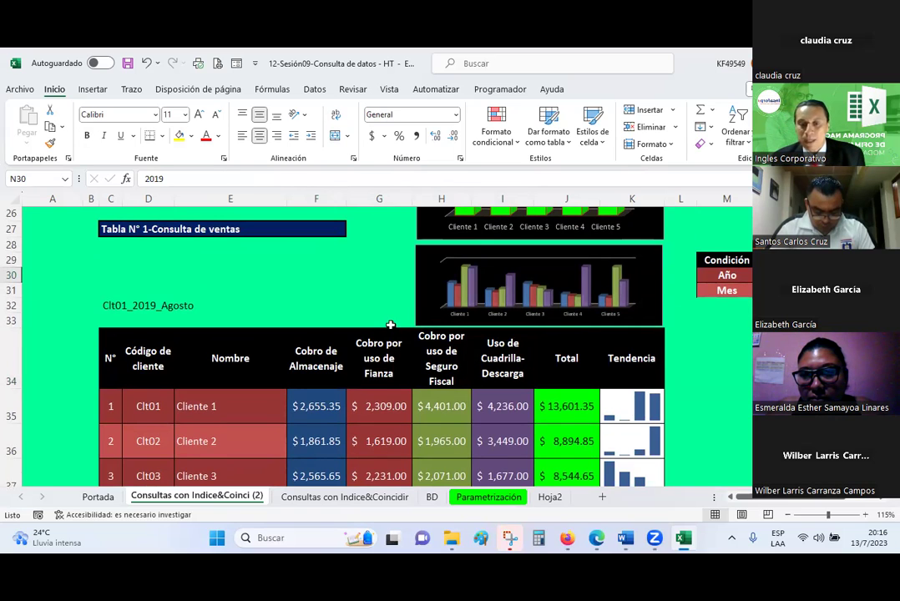
# Move from Consultas con Indice&Coincidir to the BD sheet and scroll through its client records.
pyautogui.click(356, 503)
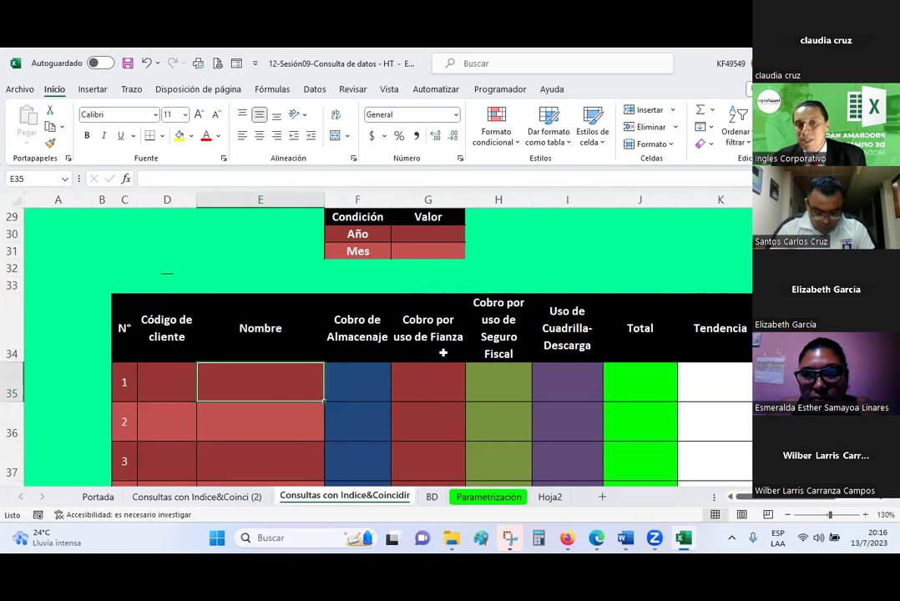
pyautogui.click(432, 499)
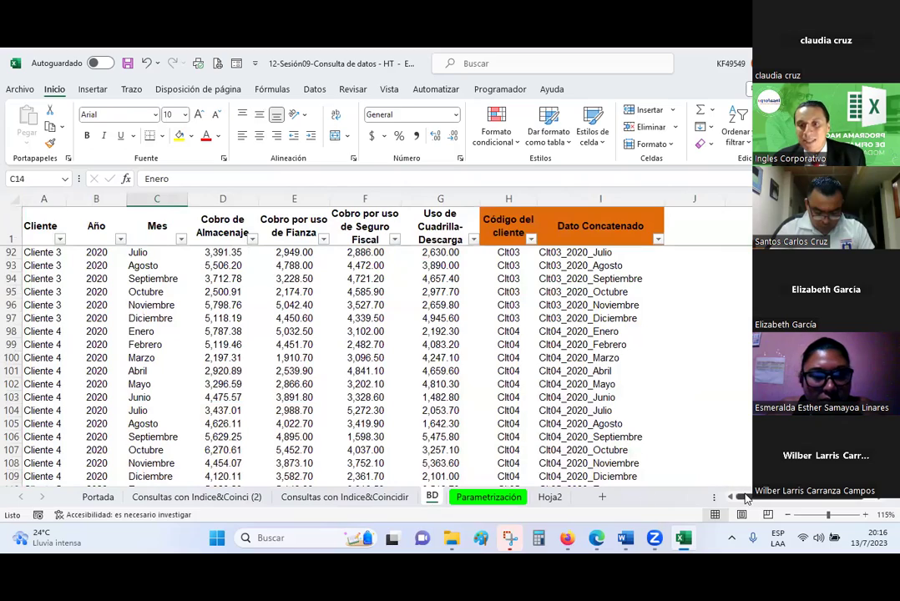
pyautogui.scroll(-2, 369, 385)
pyautogui.scroll(-1, 369, 386)
pyautogui.scroll(-4, 370, 386)
pyautogui.scroll(-6, 369, 385)
pyautogui.scroll(-3, 370, 385)
pyautogui.scroll(-4, 369, 380)
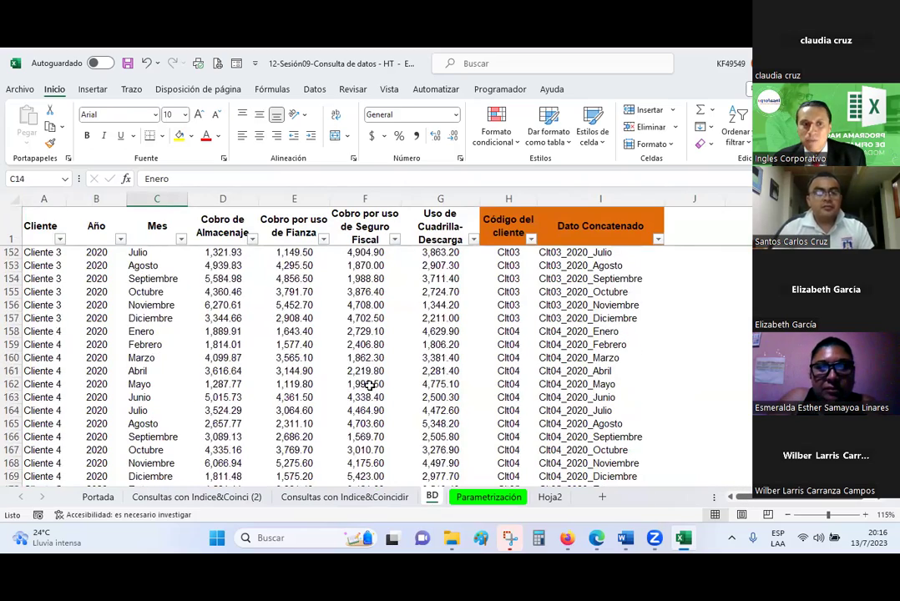
pyautogui.scroll(14, 367, 376)
pyautogui.scroll(15, 363, 352)
pyautogui.scroll(6, 362, 350)
pyautogui.scroll(-5, 359, 349)
pyautogui.scroll(-10, 358, 350)
pyautogui.scroll(-14, 354, 348)
pyautogui.scroll(-13, 354, 348)
pyautogui.scroll(-13, 354, 348)
pyautogui.scroll(-12, 354, 348)
pyautogui.scroll(-13, 354, 349)
pyautogui.scroll(-15, 354, 348)
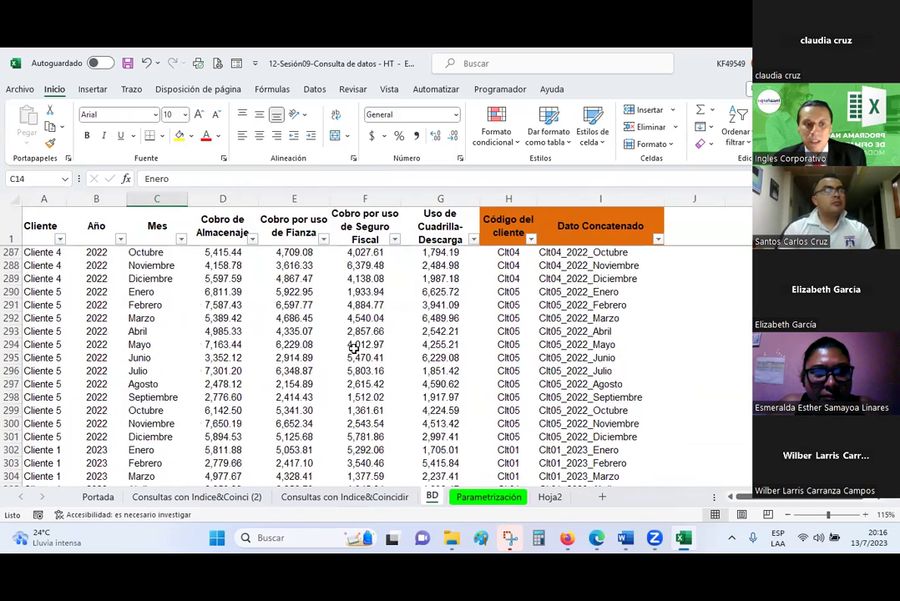
pyautogui.scroll(-11, 355, 349)
pyautogui.scroll(5, 355, 350)
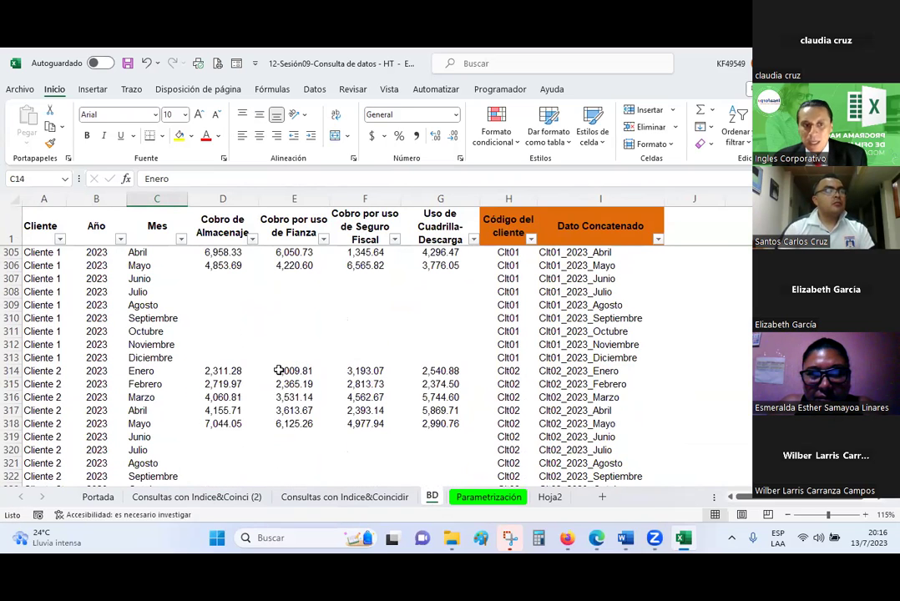
# Select row 306, Cliente 1's last month of data, and scroll back to the top.
pyautogui.click(11, 266)
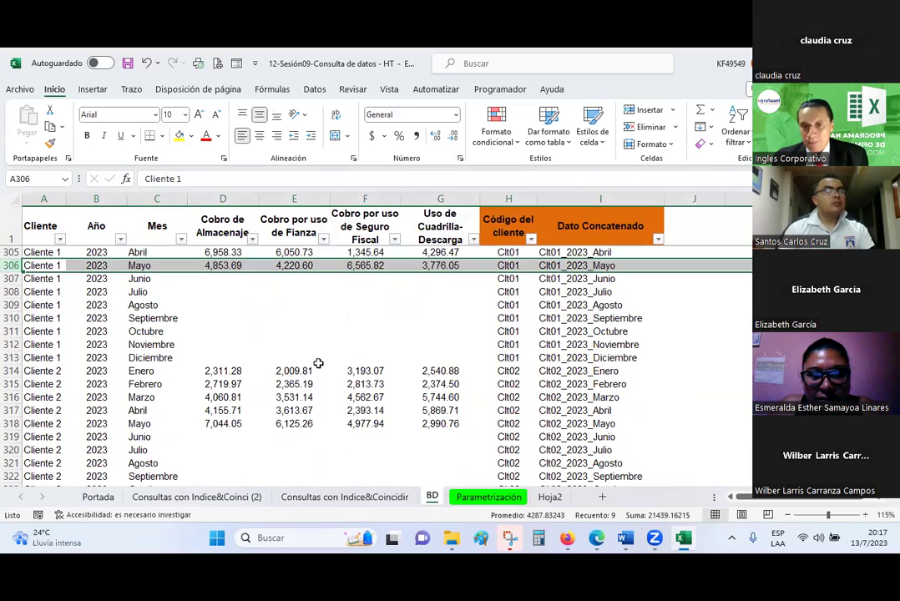
pyautogui.scroll(1, 321, 365)
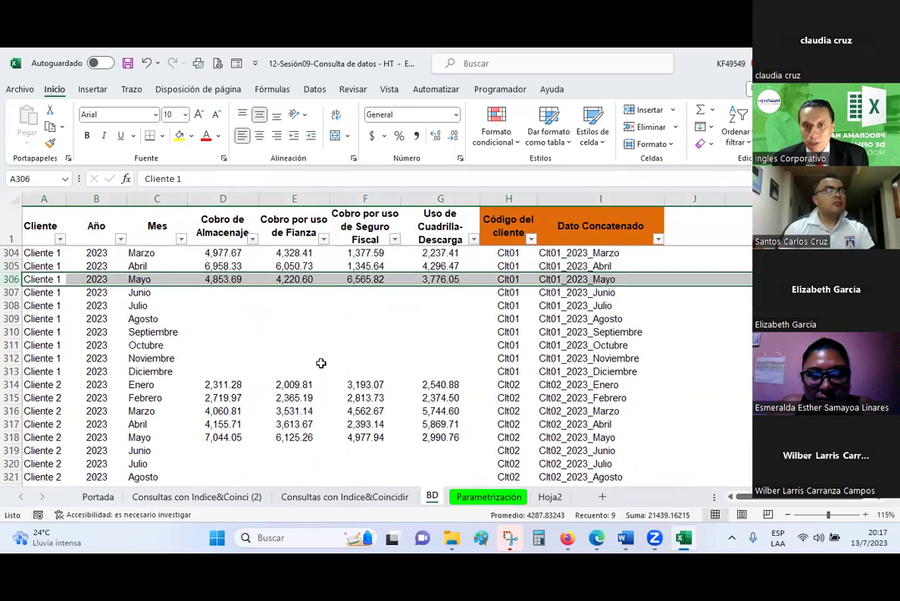
pyautogui.scroll(4, 320, 364)
pyautogui.scroll(9, 319, 364)
pyautogui.scroll(10, 318, 364)
pyautogui.scroll(9, 318, 364)
pyautogui.scroll(12, 314, 363)
pyautogui.scroll(9, 310, 363)
pyautogui.scroll(9, 306, 361)
pyautogui.scroll(9, 302, 362)
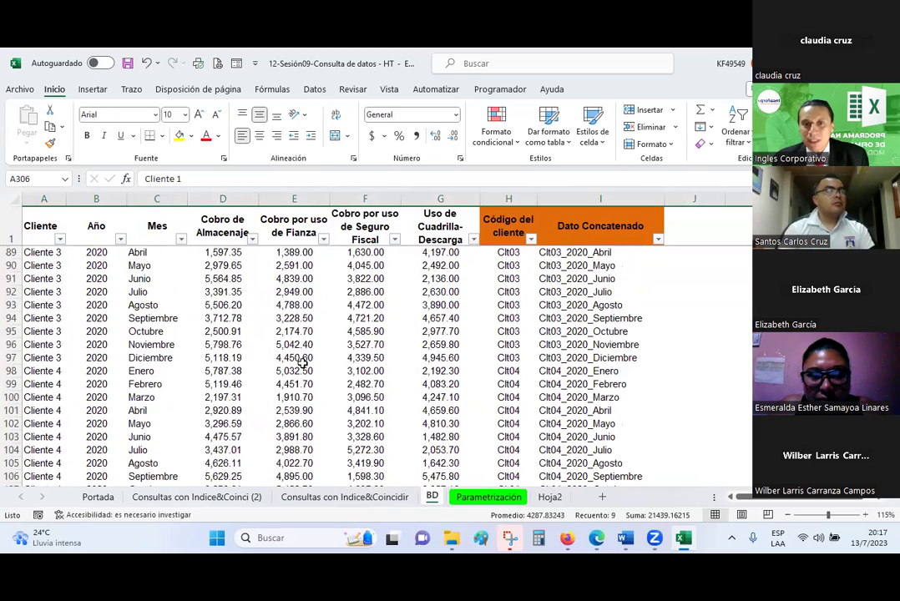
pyautogui.scroll(17, 297, 360)
pyautogui.scroll(12, 294, 359)
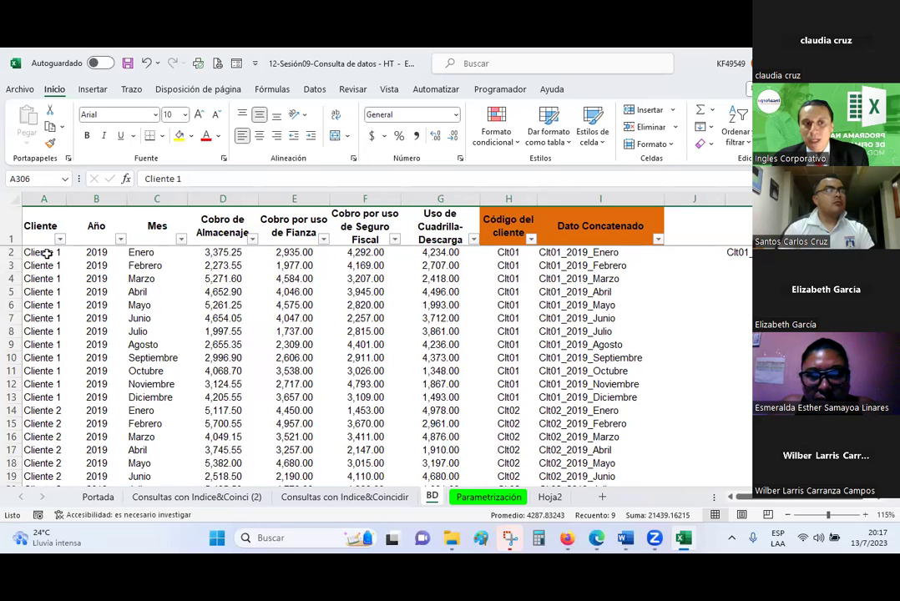
pyautogui.moveTo(46, 253); pyautogui.dragTo(45, 397)
pyautogui.moveTo(96, 253); pyautogui.dragTo(98, 384)
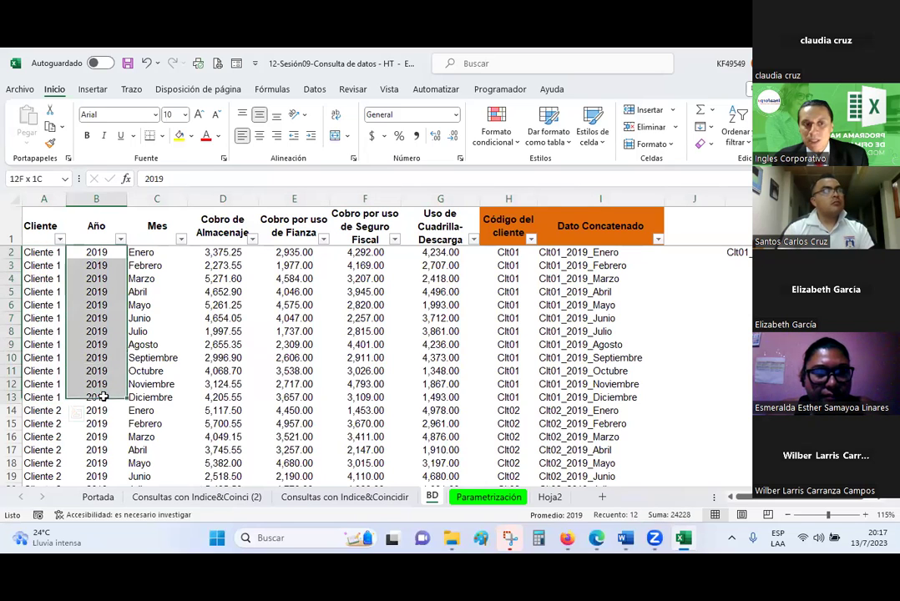
pyautogui.scroll(-2, 84, 351)
pyautogui.click(43, 331)
pyautogui.moveTo(43, 332); pyautogui.dragTo(46, 476)
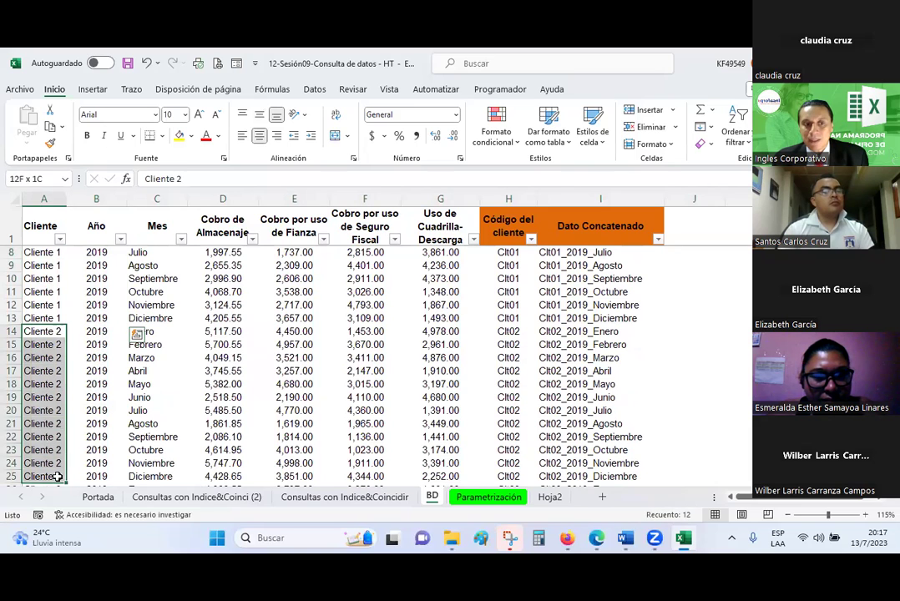
pyautogui.moveTo(96, 331)
pyautogui.mouseDown()
pyautogui.moveTo(108, 497)
pyautogui.moveTo(105, 489)
pyautogui.mouseUp()
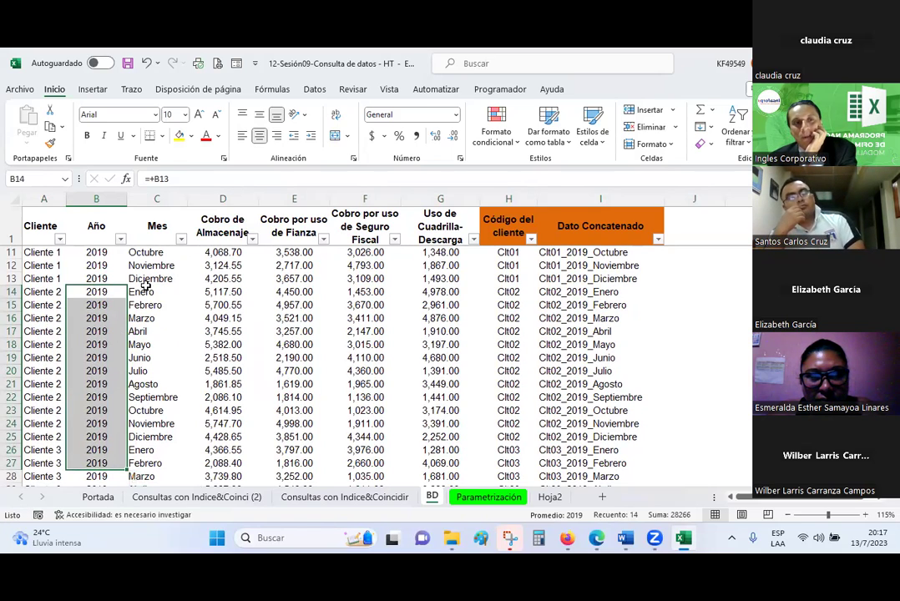
pyautogui.click(152, 255)
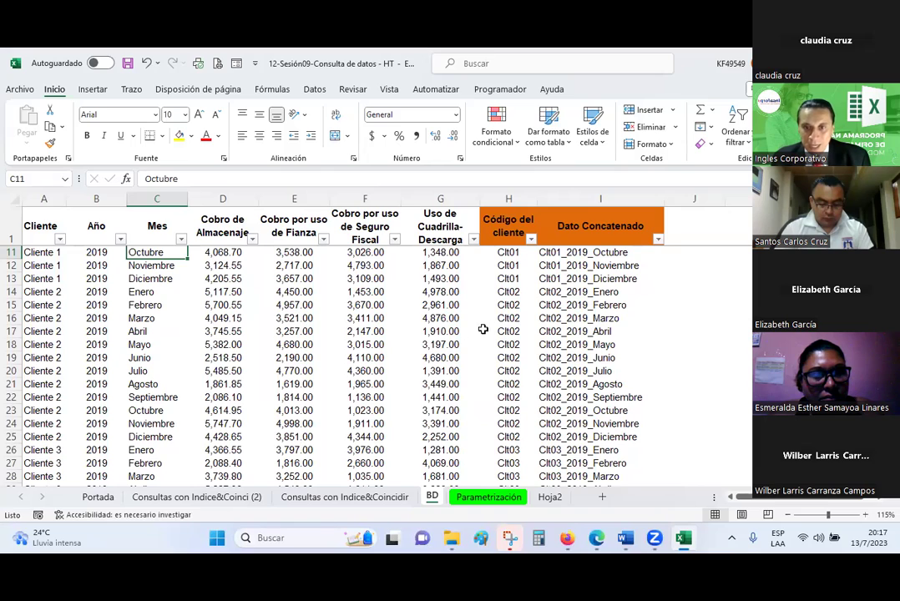
# Review the INDICE/COINCIDIR client-code lookup in H11 and the concatenation formula in I14.
pyautogui.click(507, 253)
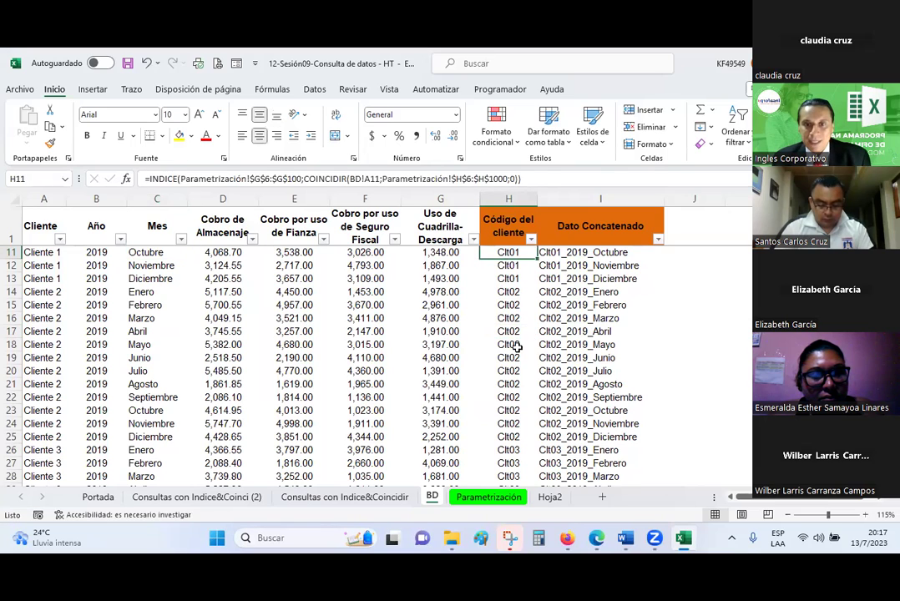
pyautogui.click(554, 292)
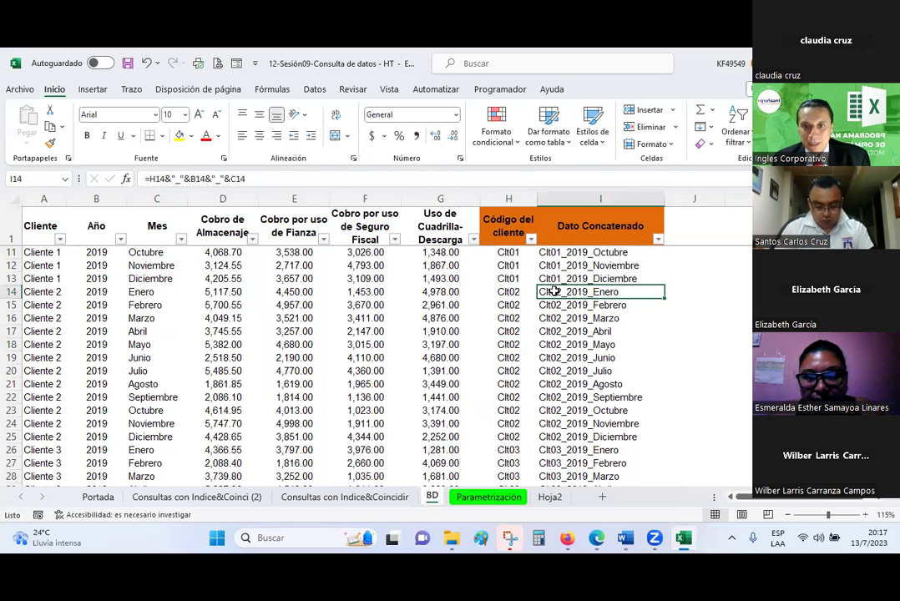
pyautogui.click(507, 252)
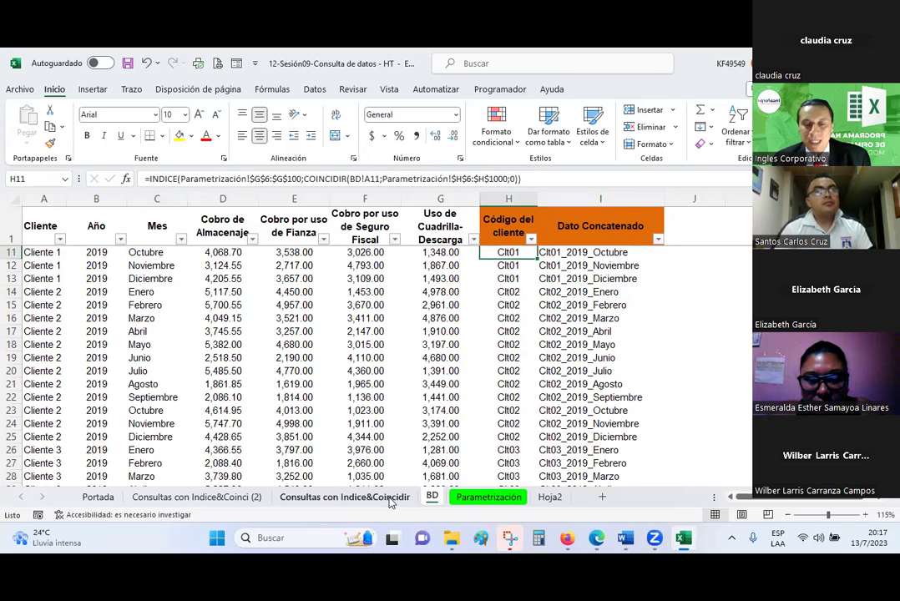
# Select the raw data block A1:G17, then move on to the Parametrización sheet.
pyautogui.moveTo(44, 225); pyautogui.dragTo(294, 227)
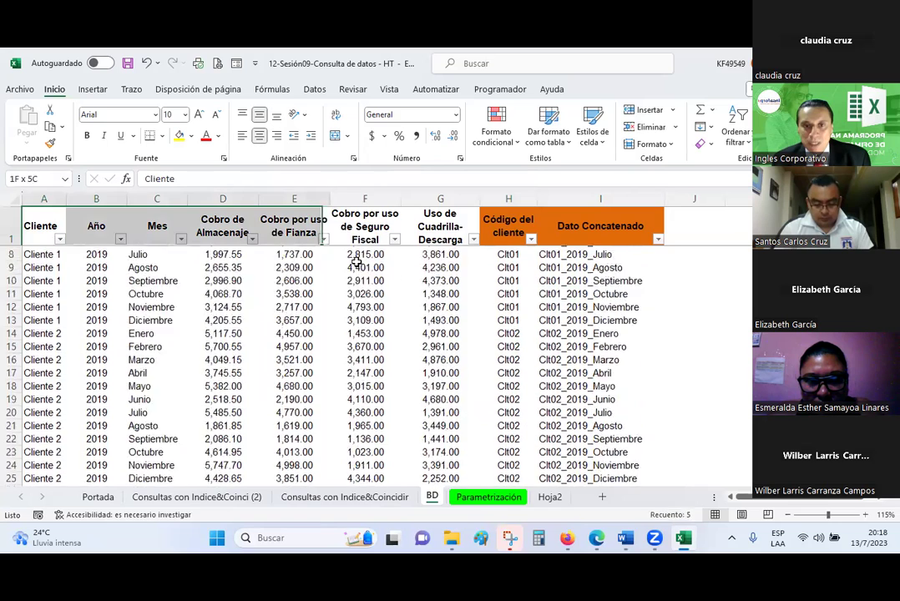
pyautogui.moveTo(357, 264); pyautogui.dragTo(457, 450)
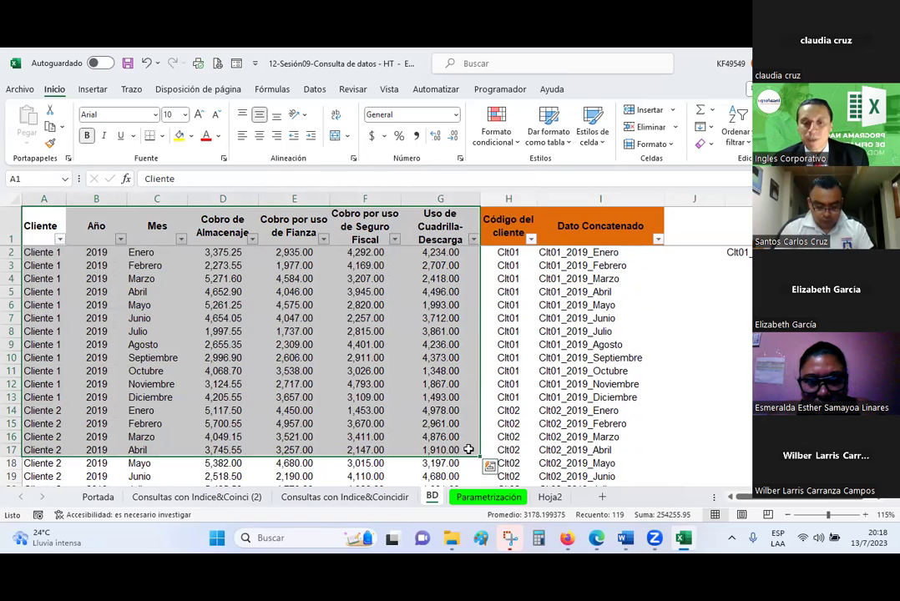
pyautogui.hotkey('ctrl', 'pagedown')
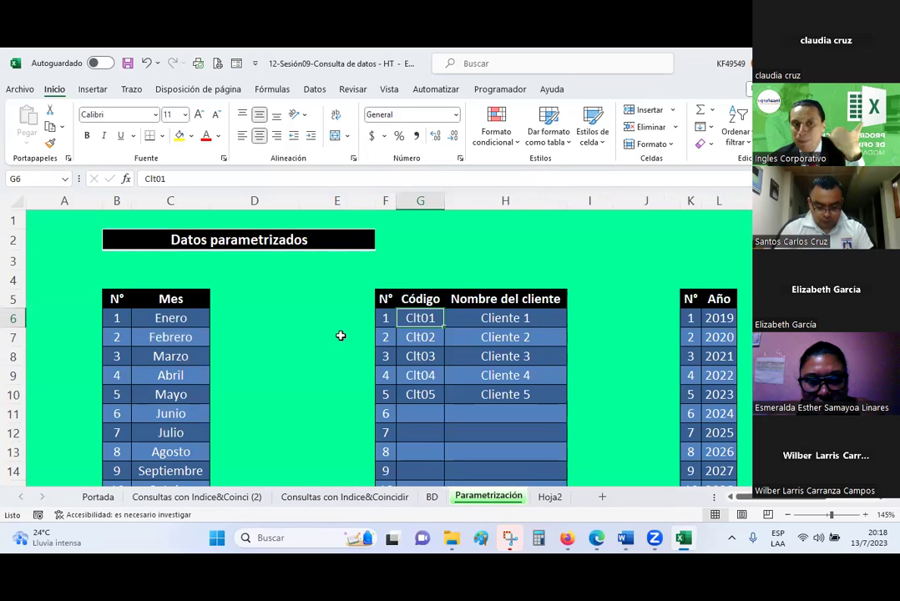
pyautogui.scroll(-1, 293, 281)
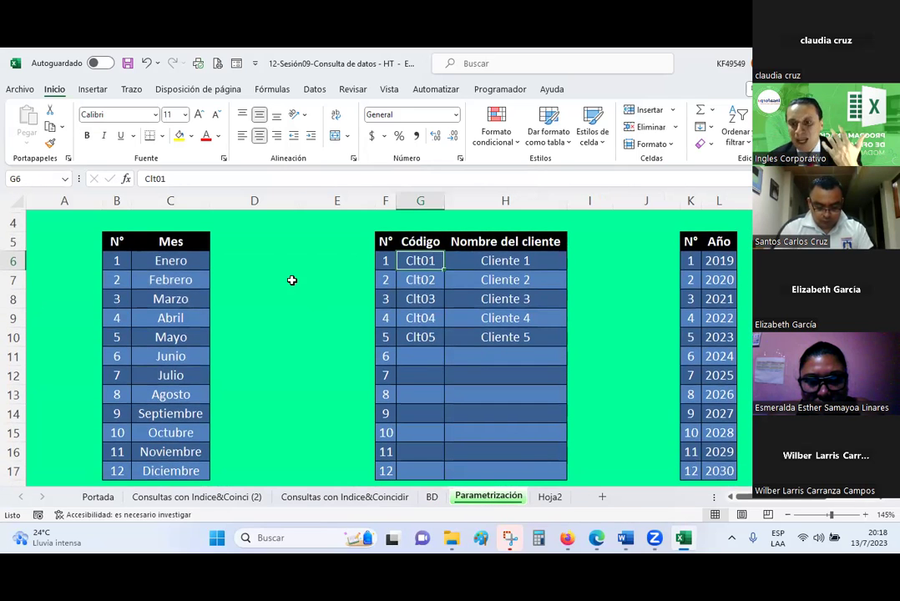
pyautogui.scroll(-2, 292, 281)
pyautogui.scroll(3, 292, 283)
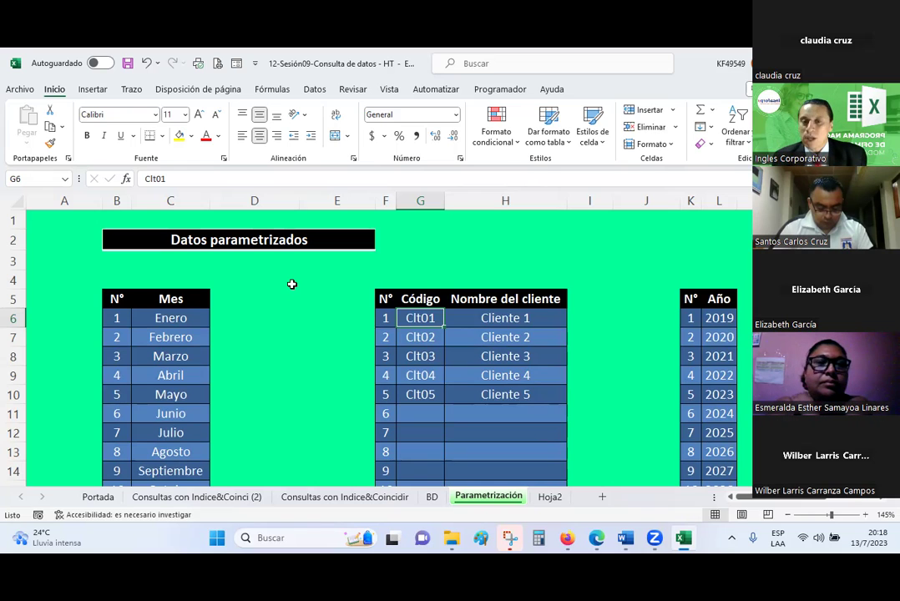
# After checking BD values 3,712.00 and 4,978.00, hide the Parametrización and BD sheets.
pyautogui.click(432, 497)
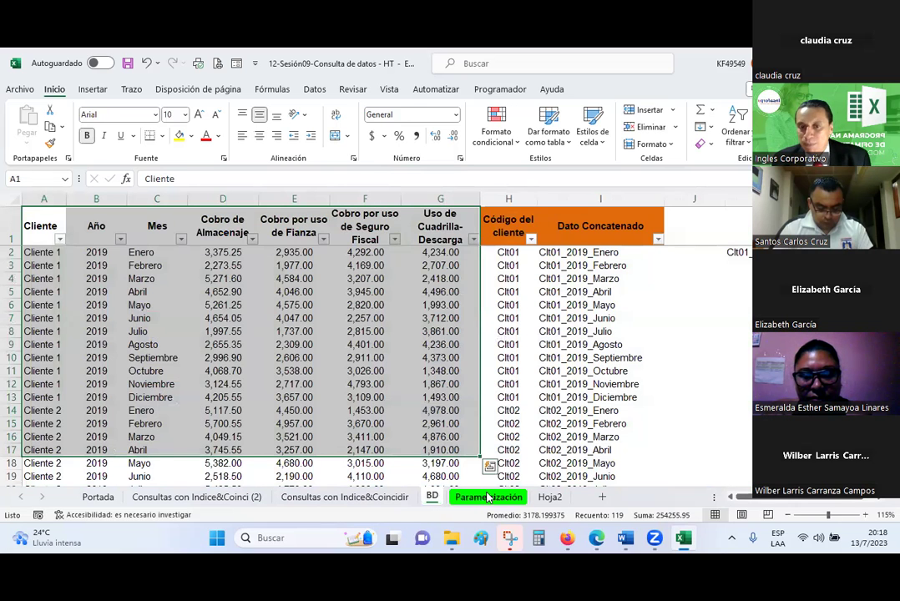
pyautogui.click(446, 319)
pyautogui.click(440, 410)
pyautogui.rightClick(487, 496)
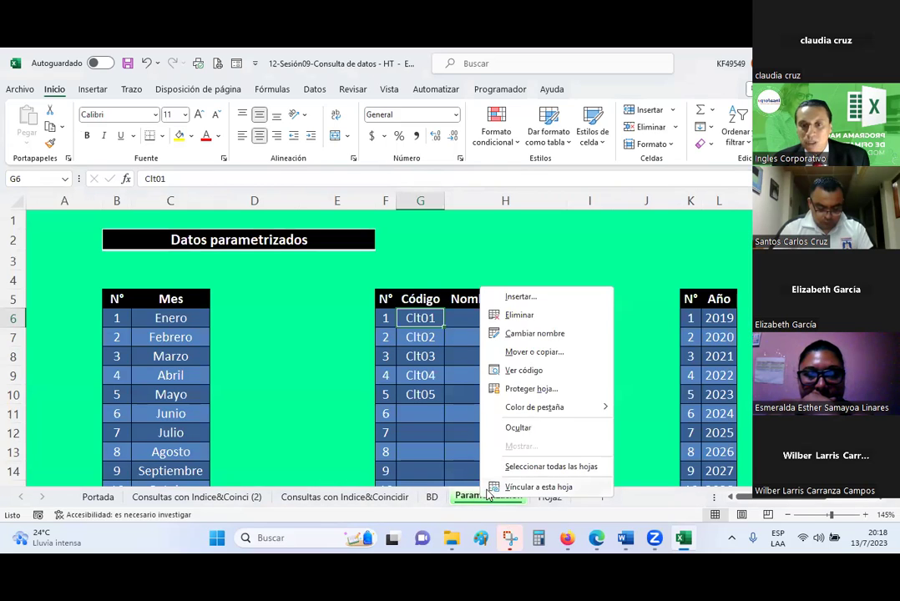
pyautogui.click(522, 429)
pyautogui.click(439, 497)
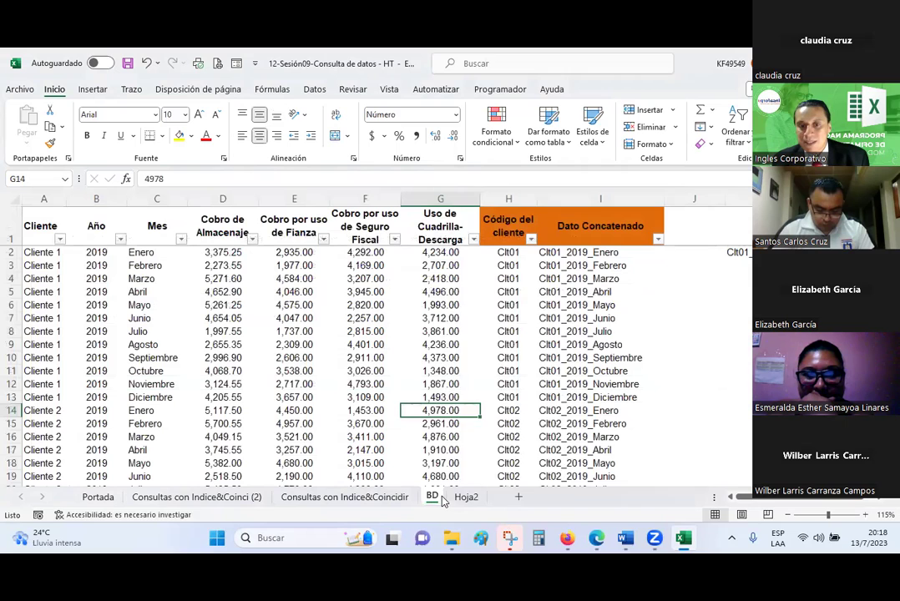
pyautogui.rightClick(440, 497)
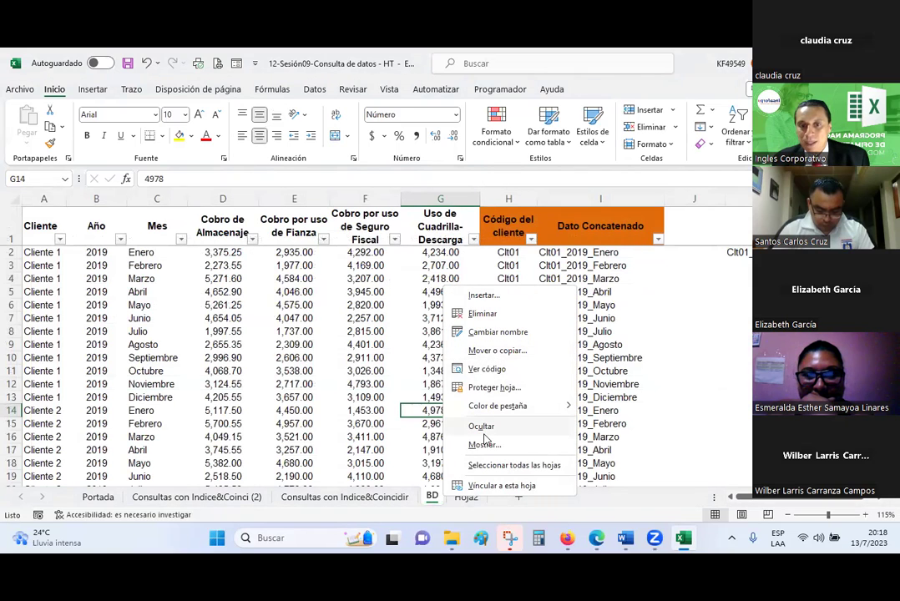
pyautogui.click(483, 427)
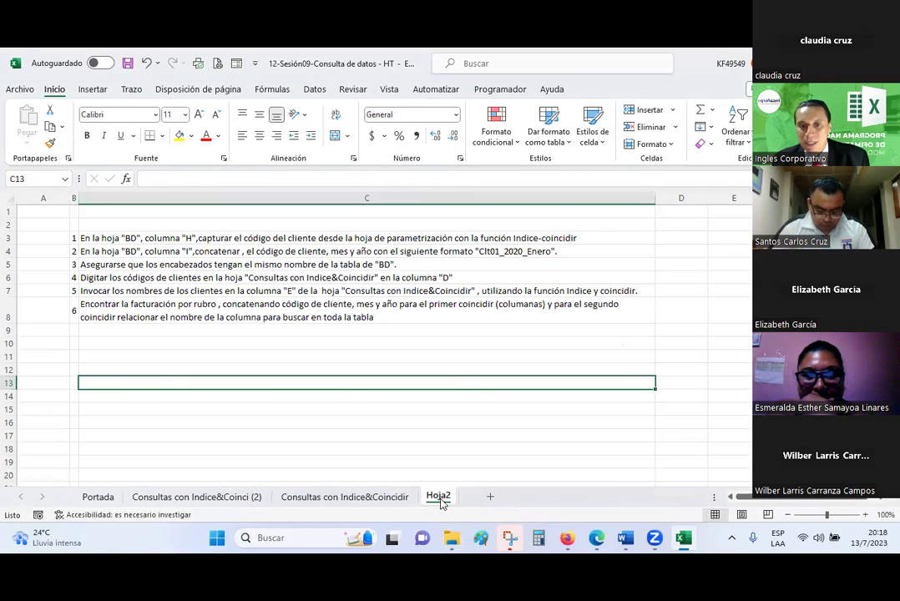
# Select both BD and Parametrización in the Mostrar dialog and confirm with Aceptar.
pyautogui.rightClick(446, 497)
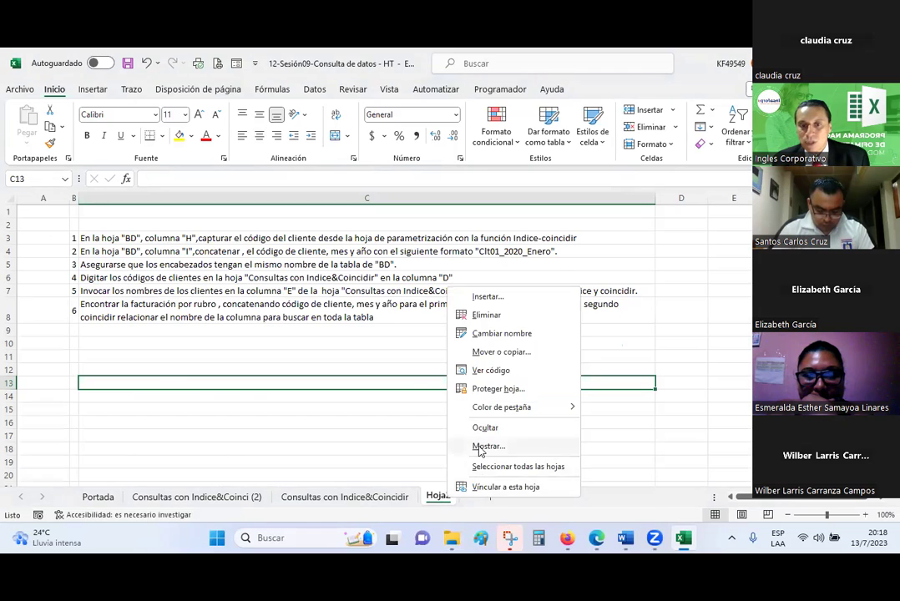
pyautogui.click(480, 445)
pyautogui.keyDown('ctrl'); pyautogui.click(410, 419); pyautogui.keyUp('ctrl')
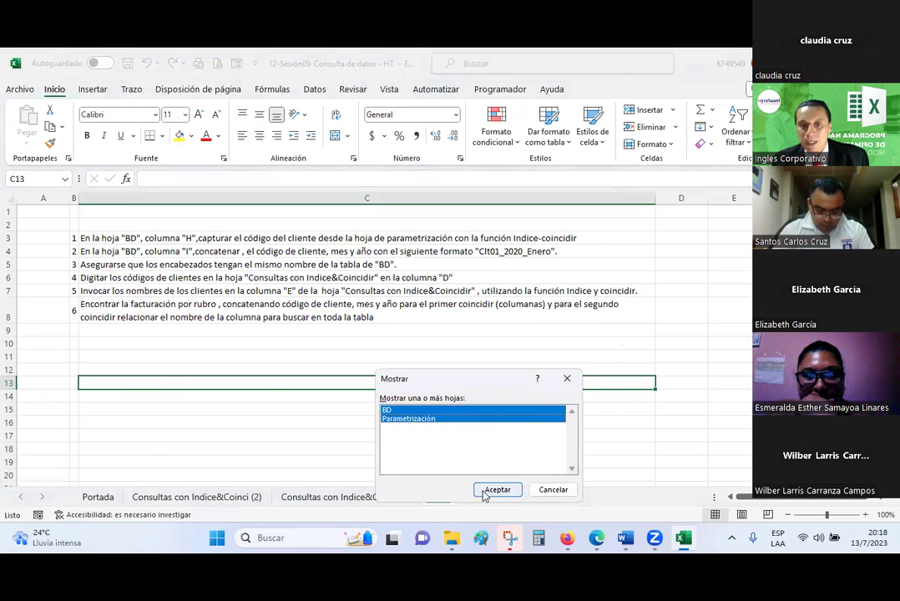
pyautogui.click(498, 490)
# Check the client-code formula in BD cell H13, then switch to the Hoja2 instructions sheet.
pyautogui.click(482, 398)
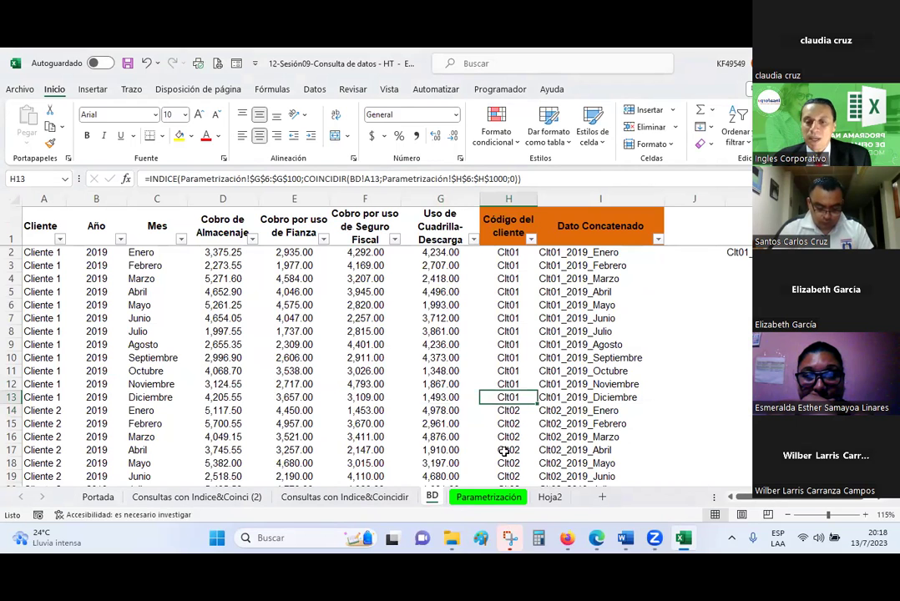
pyautogui.click(551, 498)
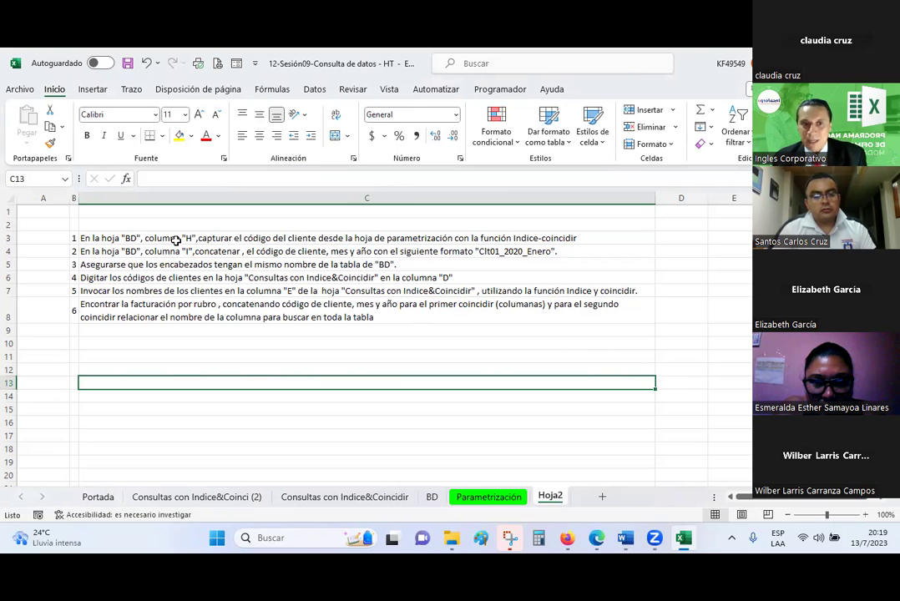
# Enter the heading 'Guía' in C2 on Hoja2, centre it, and save the workbook.
pyautogui.click(215, 224)
pyautogui.write('Guía')
pyautogui.press('Return')
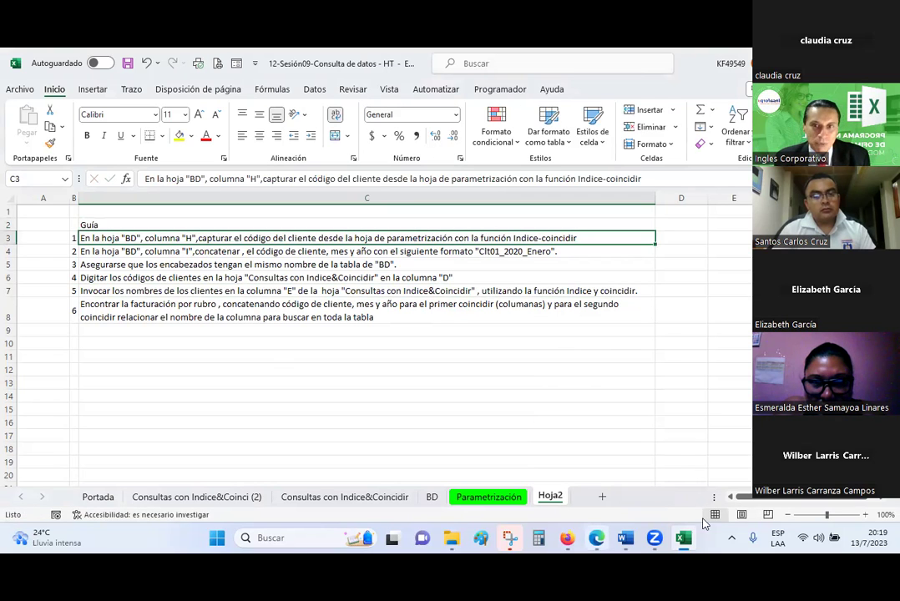
pyautogui.click(124, 225)
pyautogui.click(259, 135)
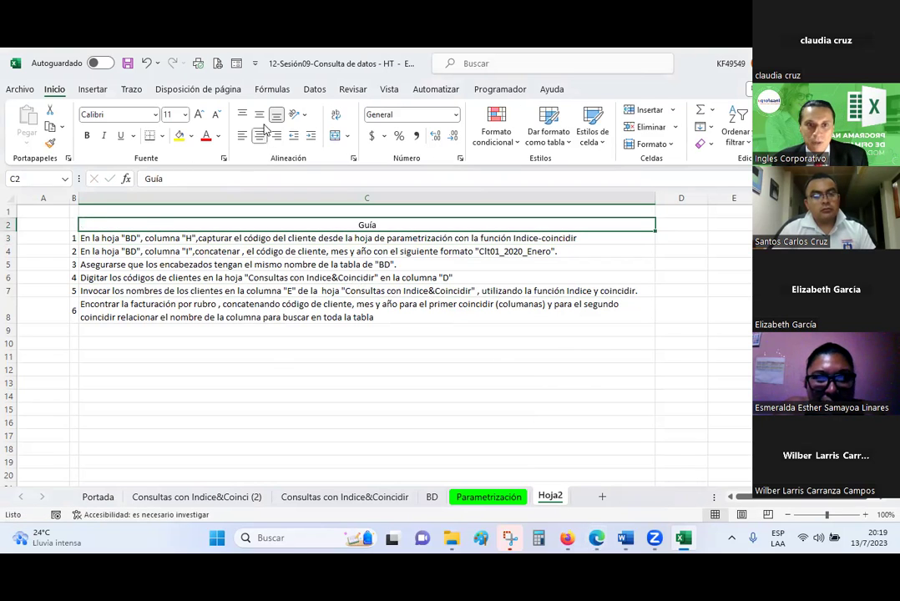
pyautogui.click(128, 63)
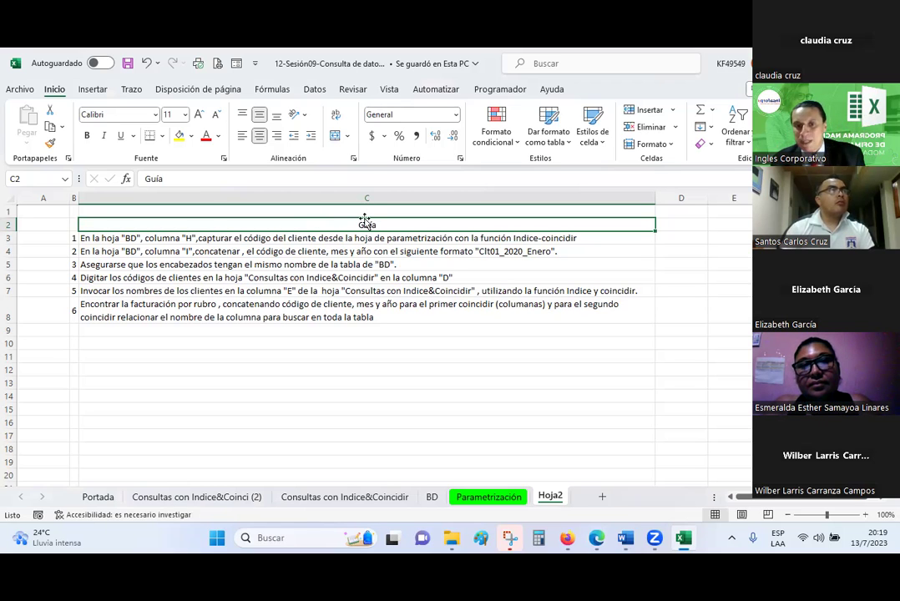
# Scroll through the Consultas con Indice&Coinci (2) sheet to review its query table.
pyautogui.click(311, 488)
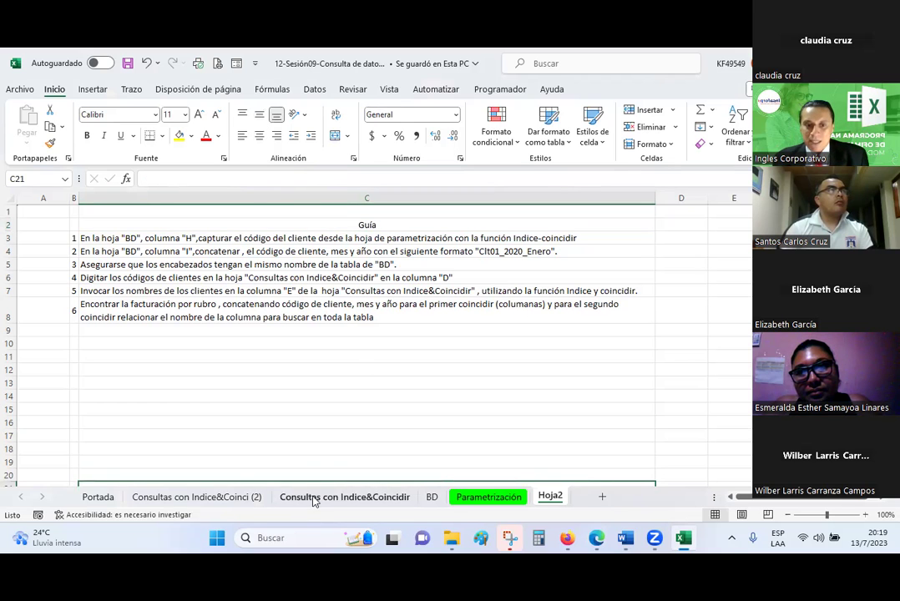
pyautogui.click(201, 497)
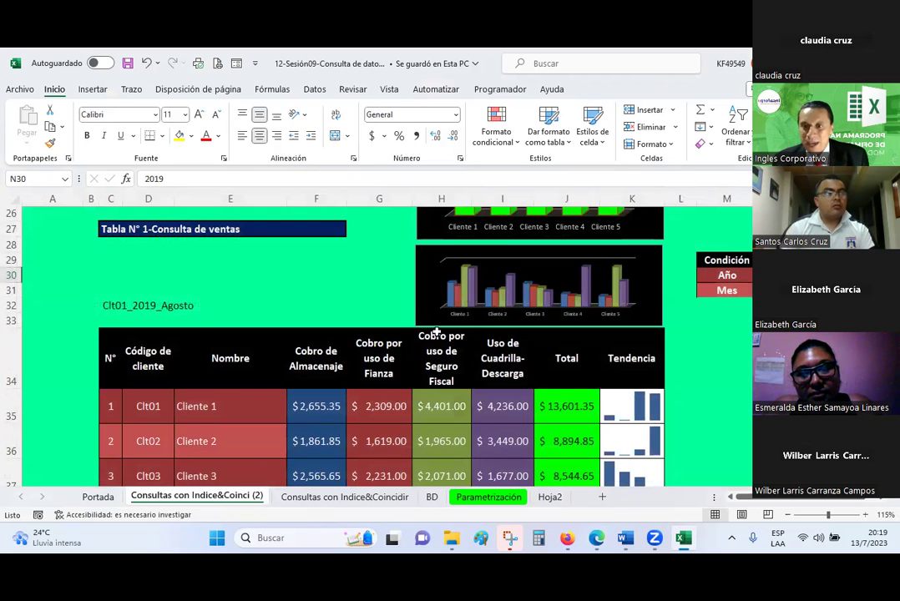
pyautogui.scroll(-1, 436, 333)
pyautogui.scroll(-1, 436, 332)
pyautogui.scroll(1, 262, 344)
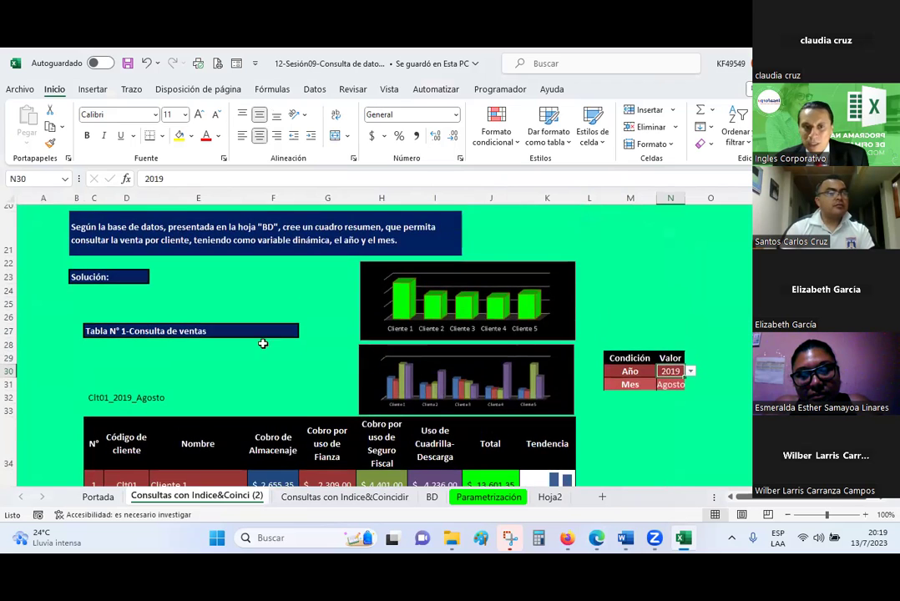
pyautogui.scroll(-2, 245, 345)
# Review the Consultas con Indice&Coincidir sheet (G30, K36), then check the client-code formula in BD H2.
pyautogui.click(316, 497)
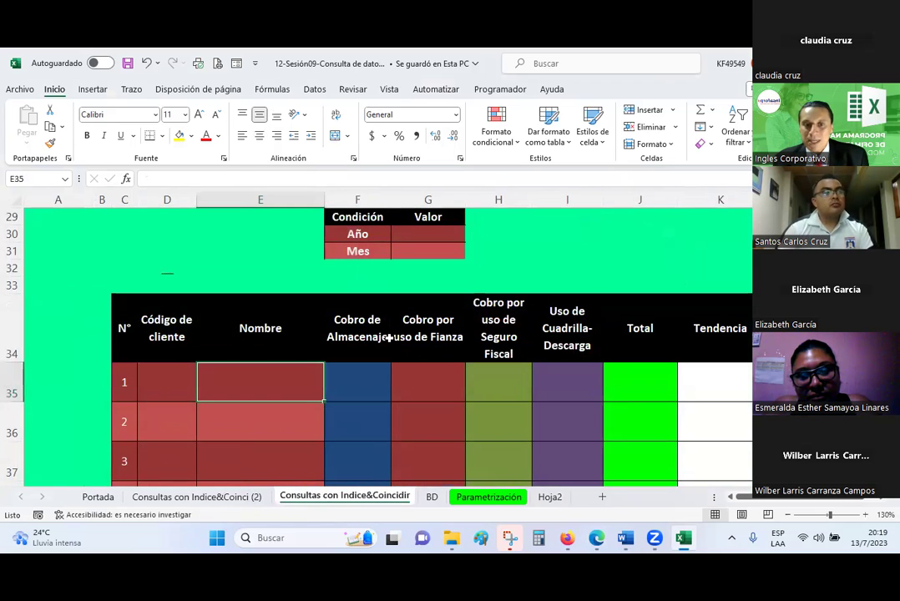
pyautogui.scroll(-2, 389, 321)
pyautogui.scroll(4, 389, 322)
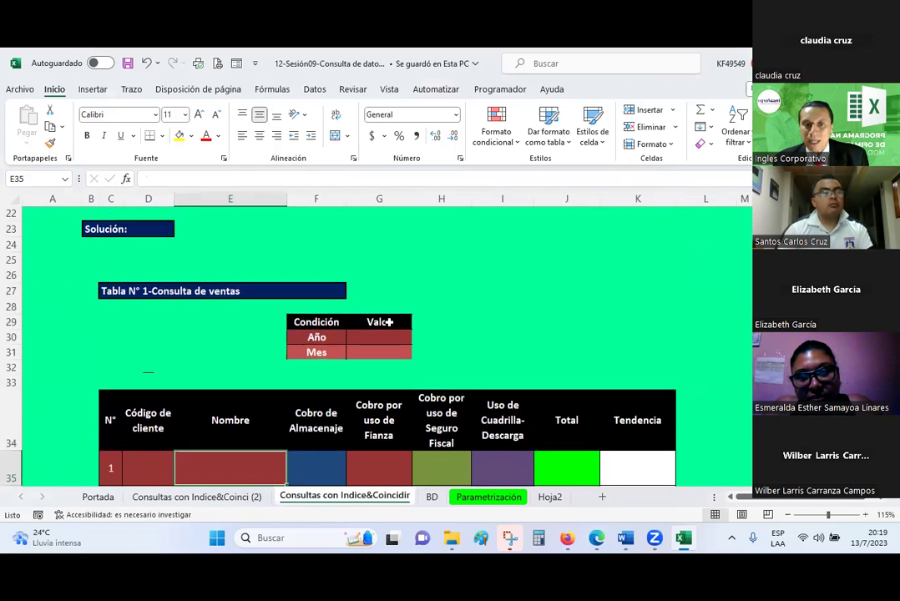
pyautogui.scroll(-1, 388, 322)
pyautogui.click(378, 292)
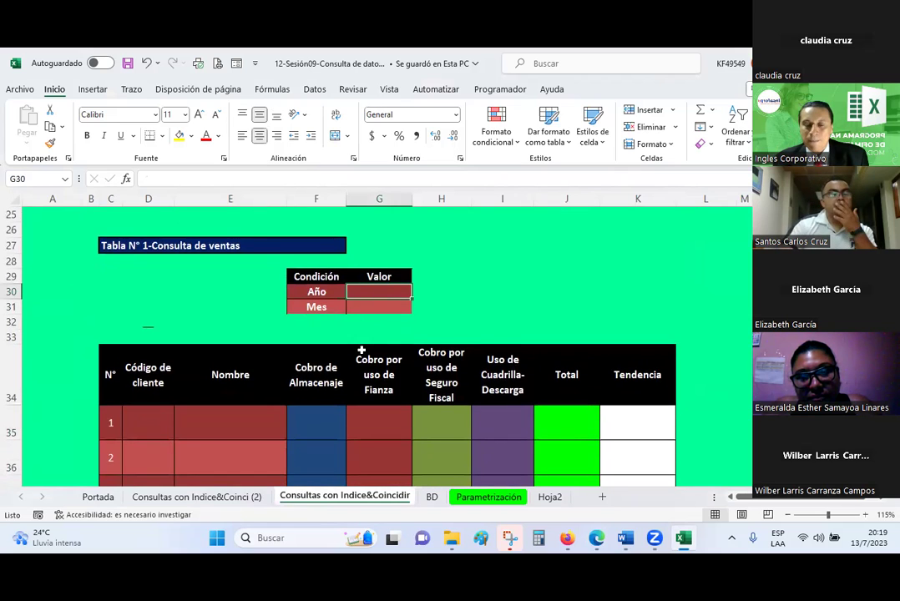
pyautogui.scroll(-2, 352, 350)
pyautogui.scroll(-1, 362, 350)
pyautogui.click(482, 327)
pyautogui.click(639, 354)
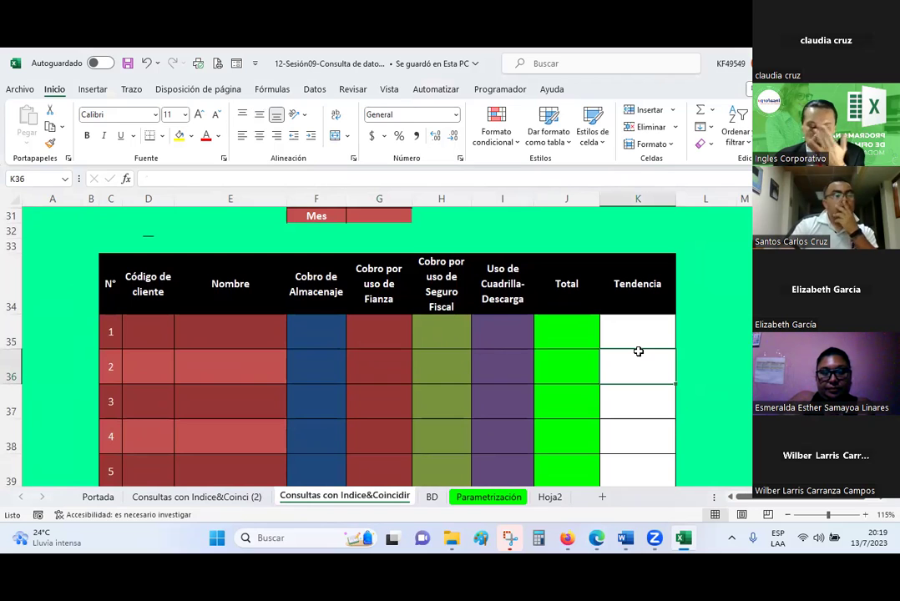
pyautogui.click(433, 497)
pyautogui.click(506, 253)
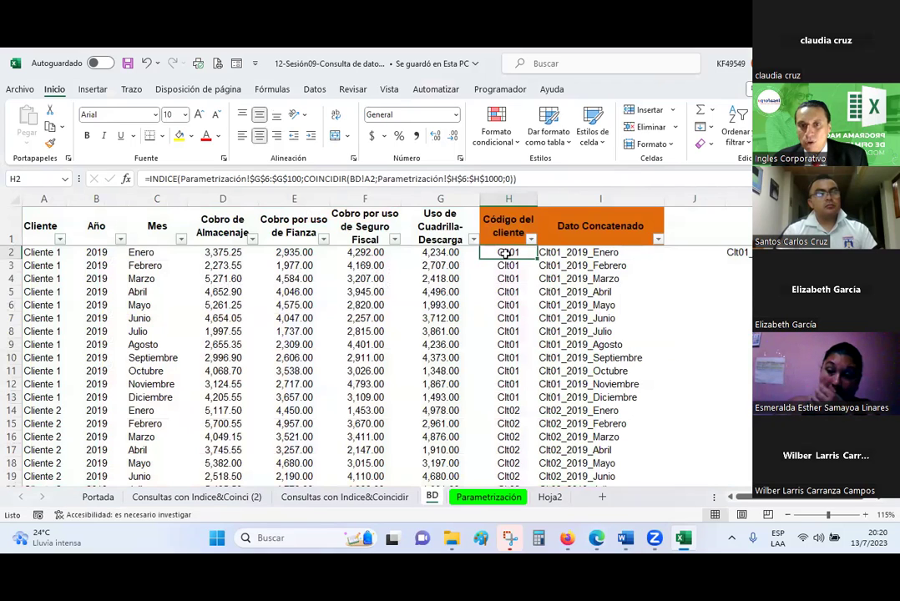
# Select H3:I3 down to row 481 and delete the client codes and concatenated keys.
pyautogui.press('Right')
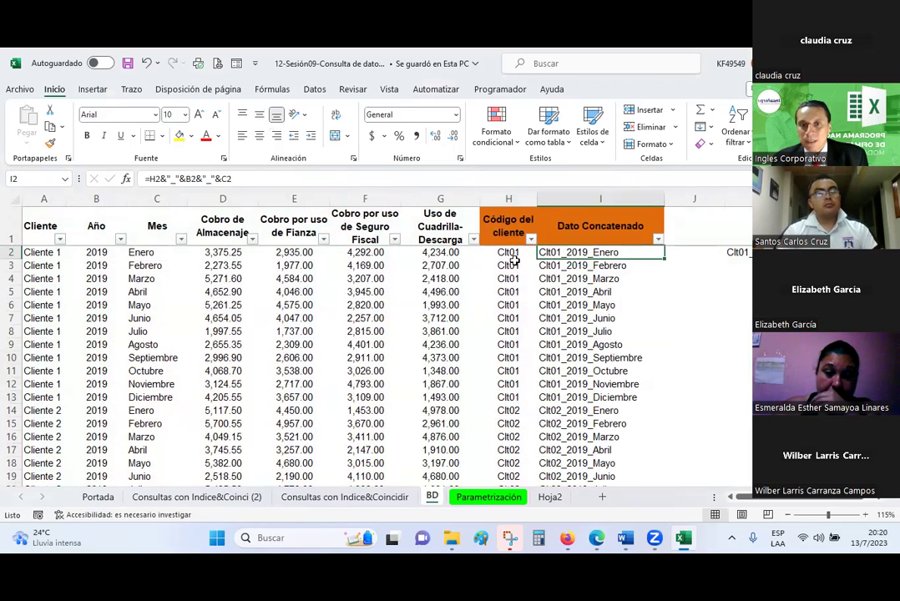
pyautogui.click(510, 254)
pyautogui.click(511, 266)
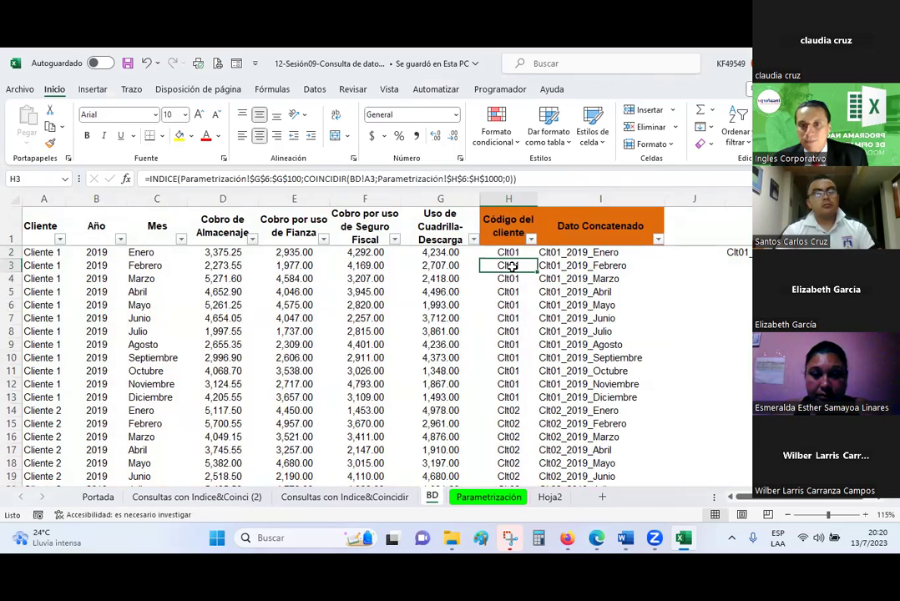
pyautogui.keyDown('shift'); pyautogui.click(558, 271); pyautogui.keyUp('shift')
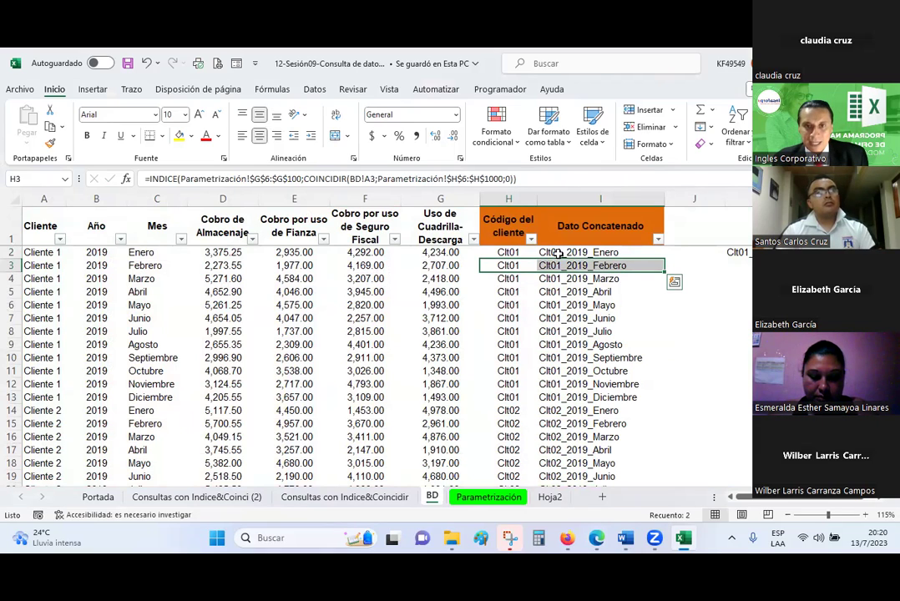
pyautogui.hotkey('ctrl', 'shift', 'Down')
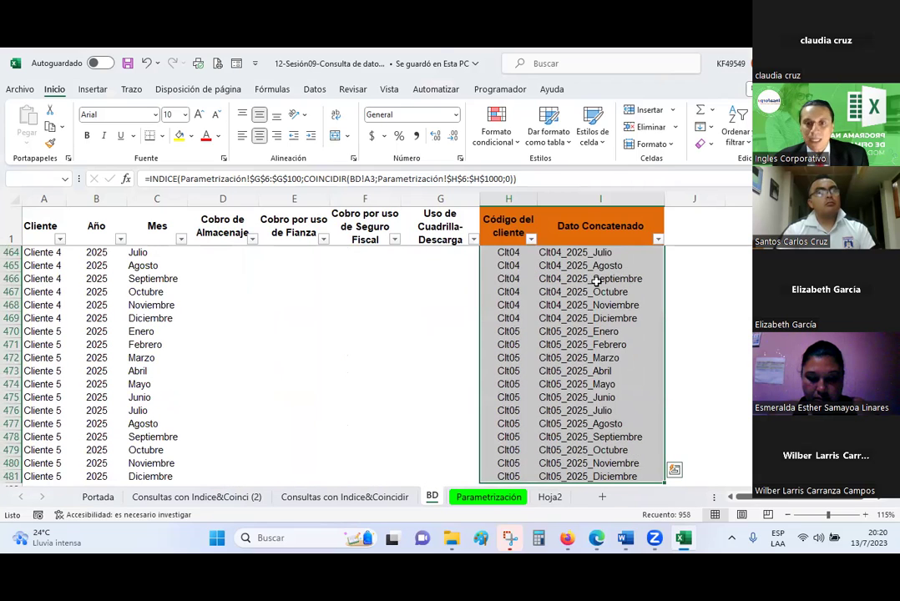
pyautogui.press('Delete')
# Return to the top of the table and confirm only H2's formula remains.
pyautogui.scroll(-4, 629, 348)
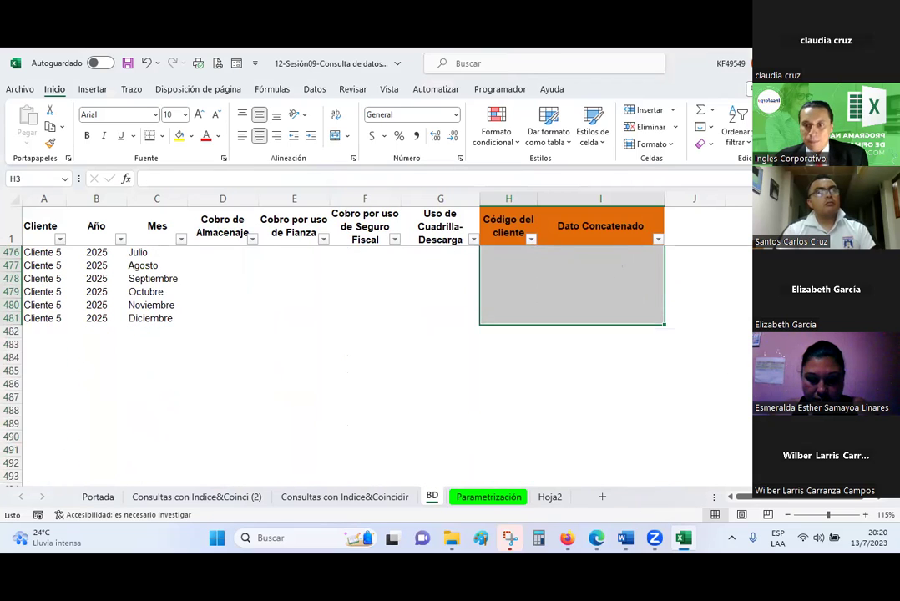
pyautogui.hotkey('ctrl', 'BackSpace')
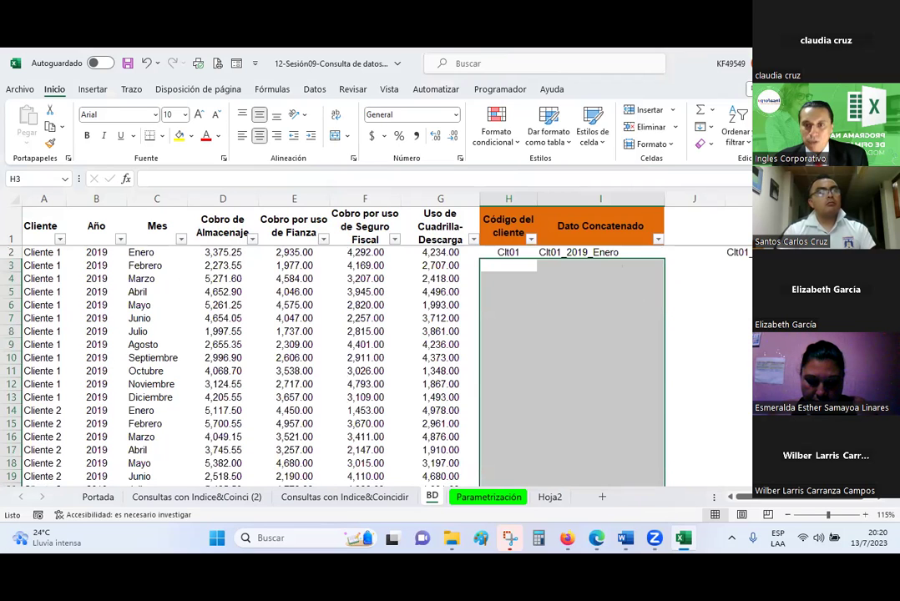
pyautogui.click(505, 266)
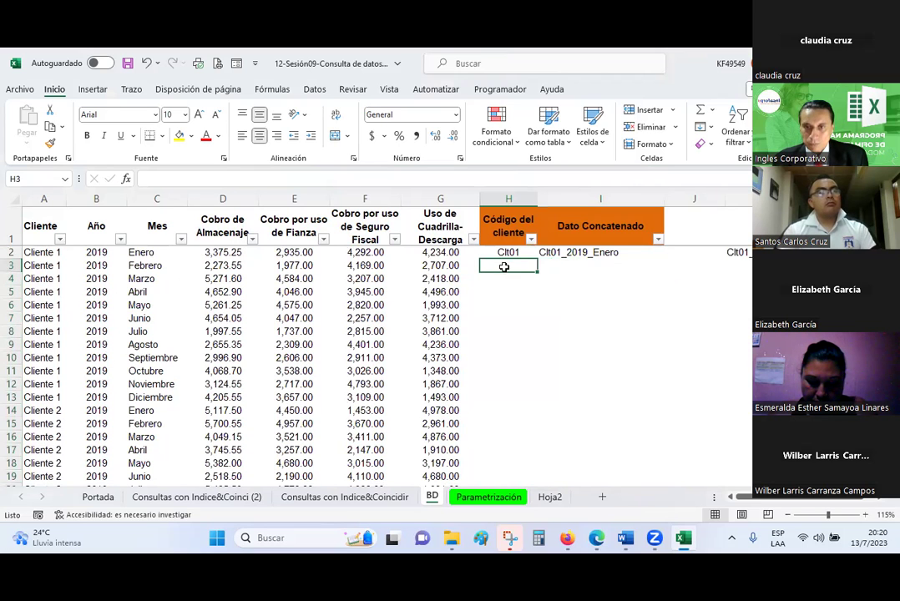
pyautogui.click(556, 272)
pyautogui.click(521, 265)
pyautogui.click(519, 253)
pyautogui.click(513, 264)
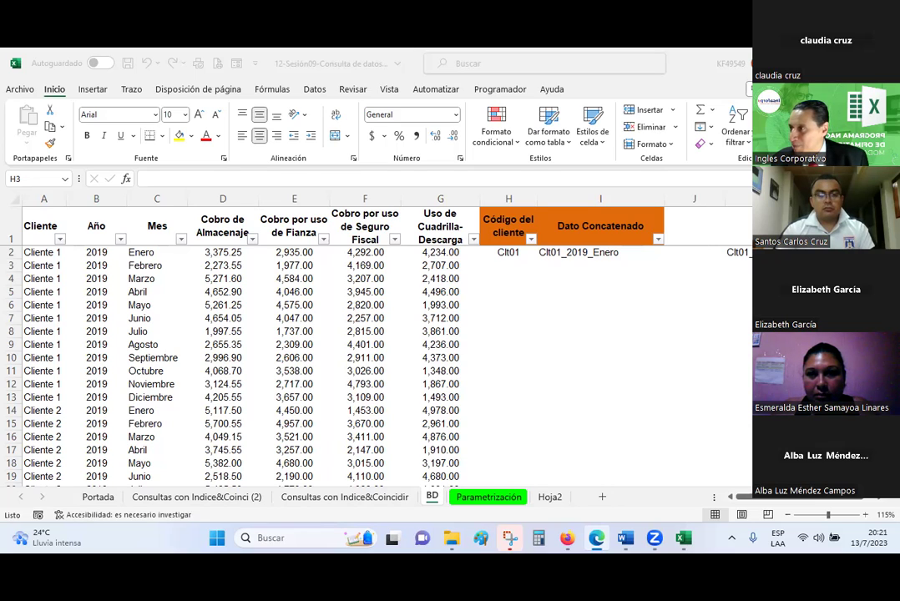
# On the Consultas con Indice&Coincidir sheet, examine the first Código de cliente cell D35.
pyautogui.click(508, 265)
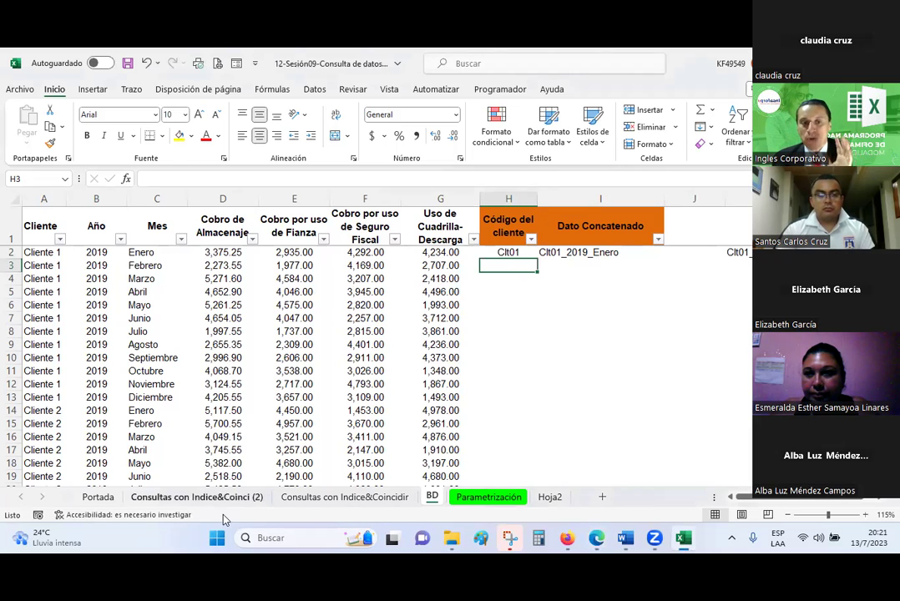
pyautogui.click(307, 501)
pyautogui.scroll(1, 244, 371)
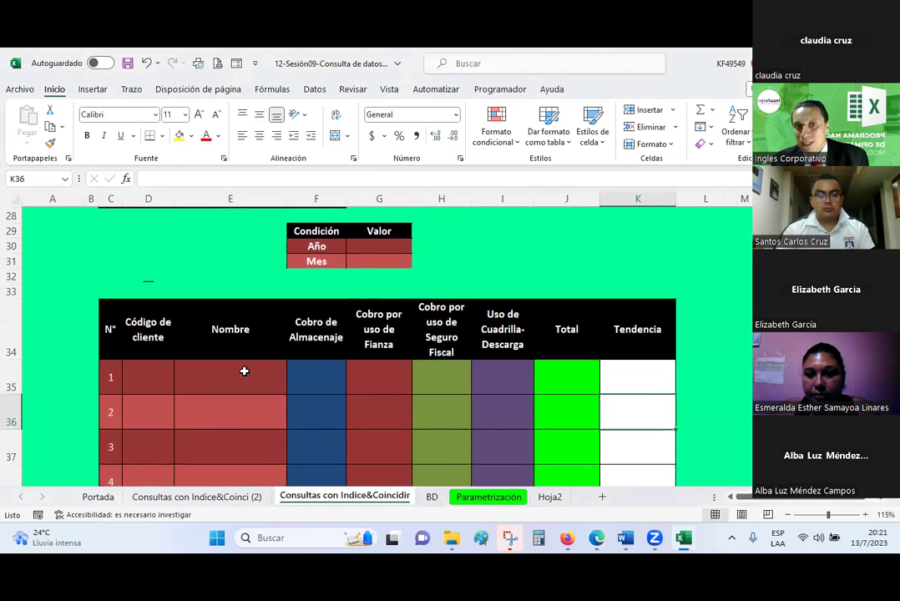
pyautogui.click(141, 368)
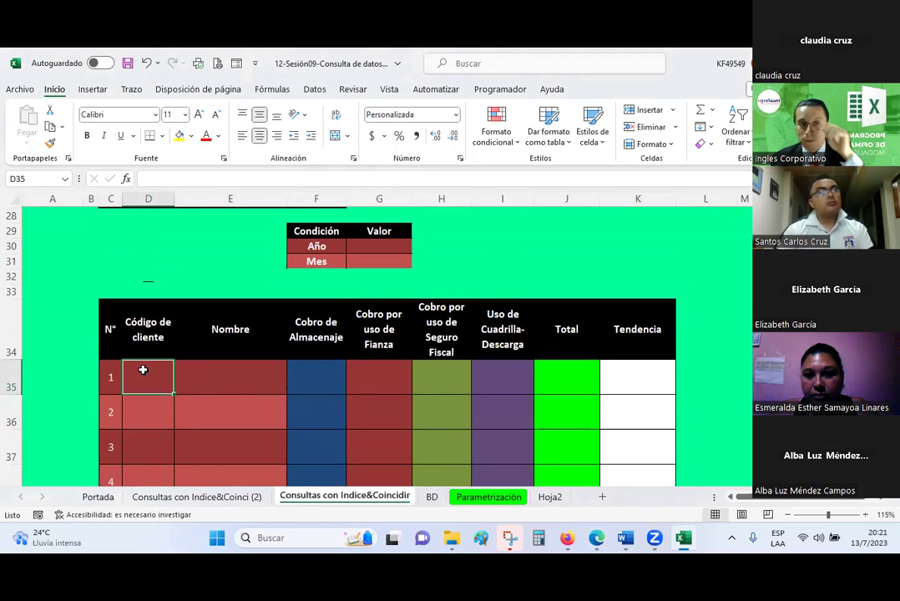
pyautogui.click(150, 417)
pyautogui.click(142, 380)
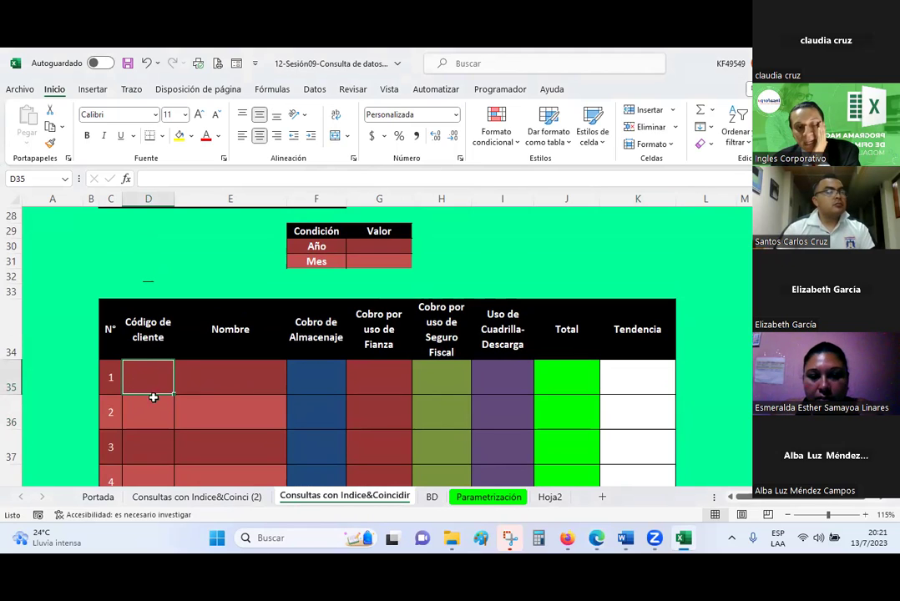
# Compare Cliente 1 in Parametrización with the empty client code and name cells in Consultas.
pyautogui.click(472, 502)
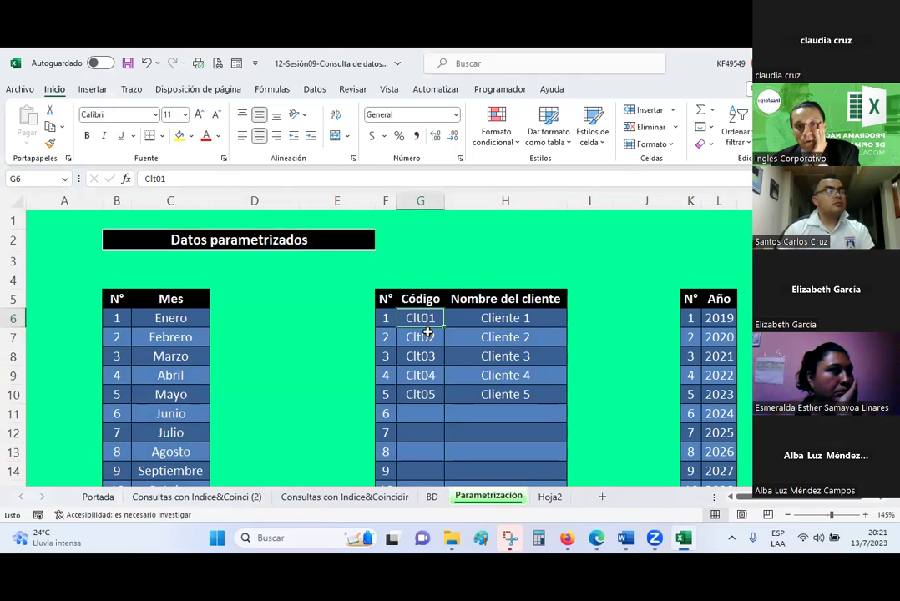
pyautogui.click(496, 319)
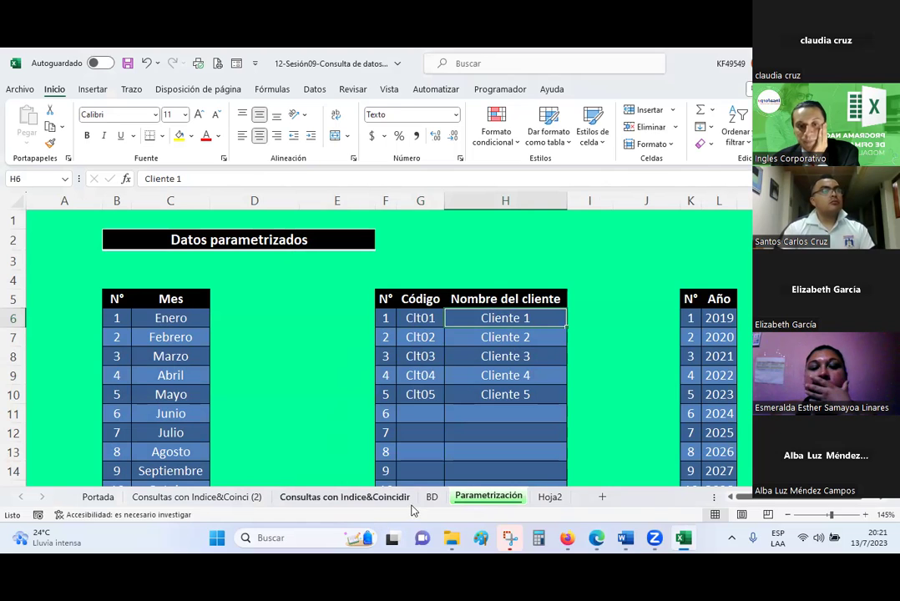
pyautogui.click(343, 497)
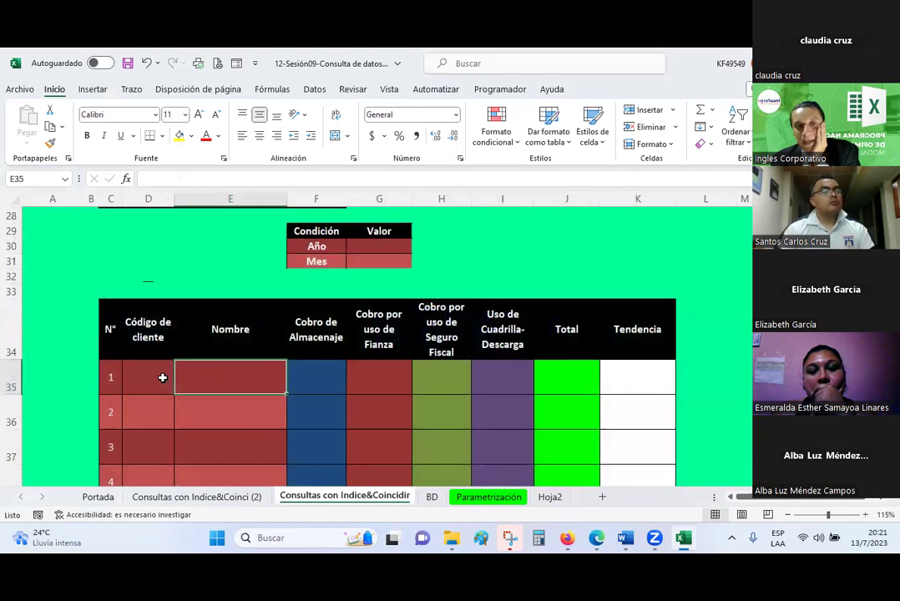
pyautogui.click(163, 378)
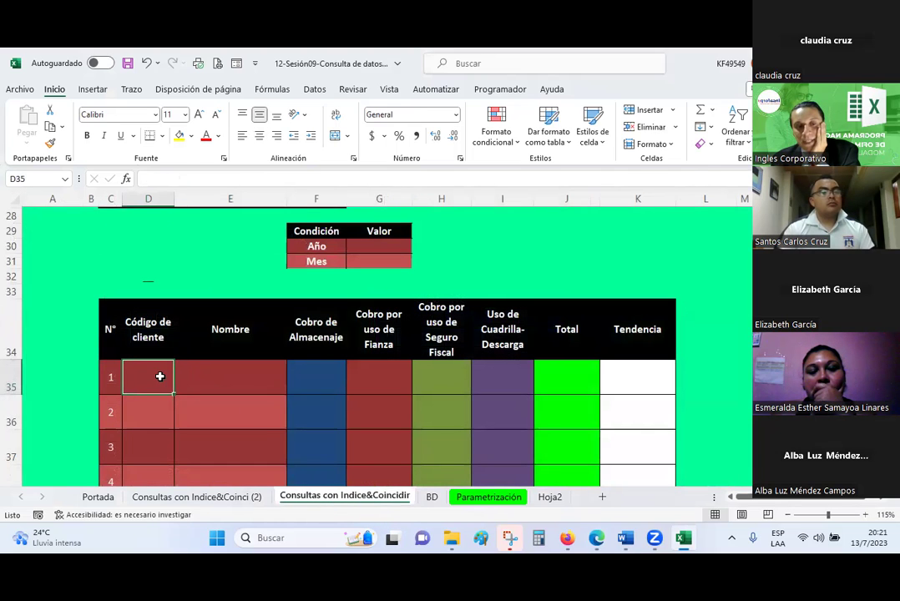
pyautogui.click(234, 374)
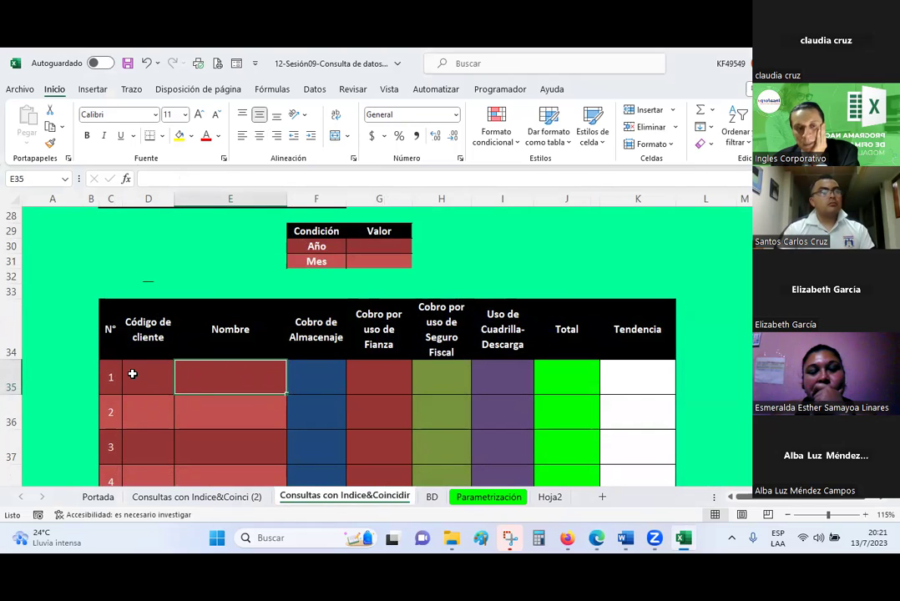
pyautogui.hotkey('ctrl', 'pageup')
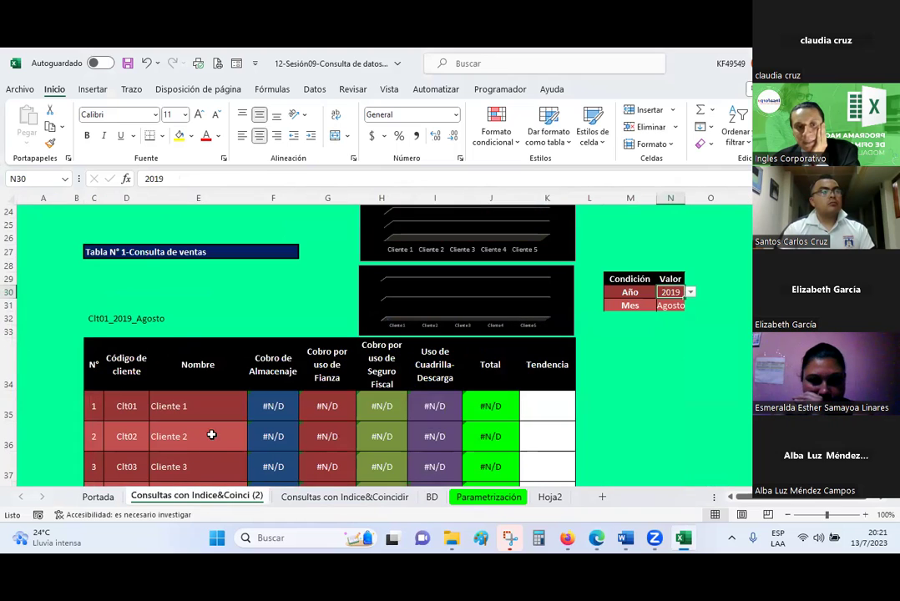
pyautogui.scroll(2, 211, 435)
pyautogui.scroll(-1, 212, 434)
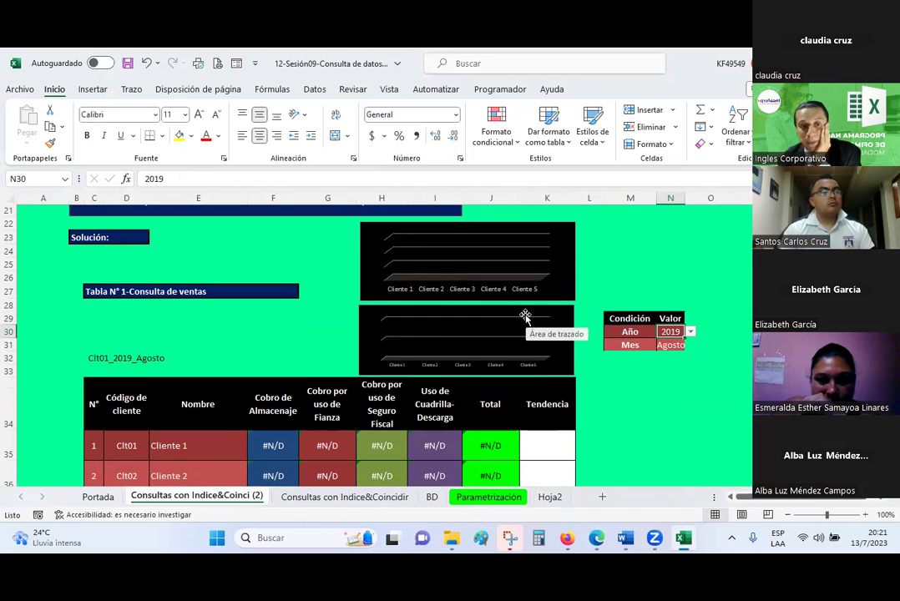
pyautogui.scroll(-1, 329, 345)
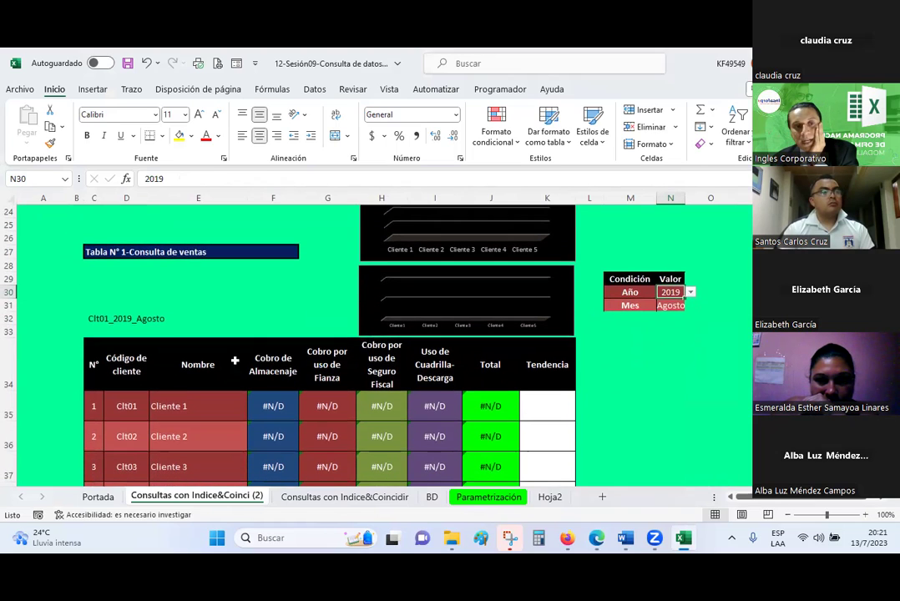
pyautogui.click(125, 408)
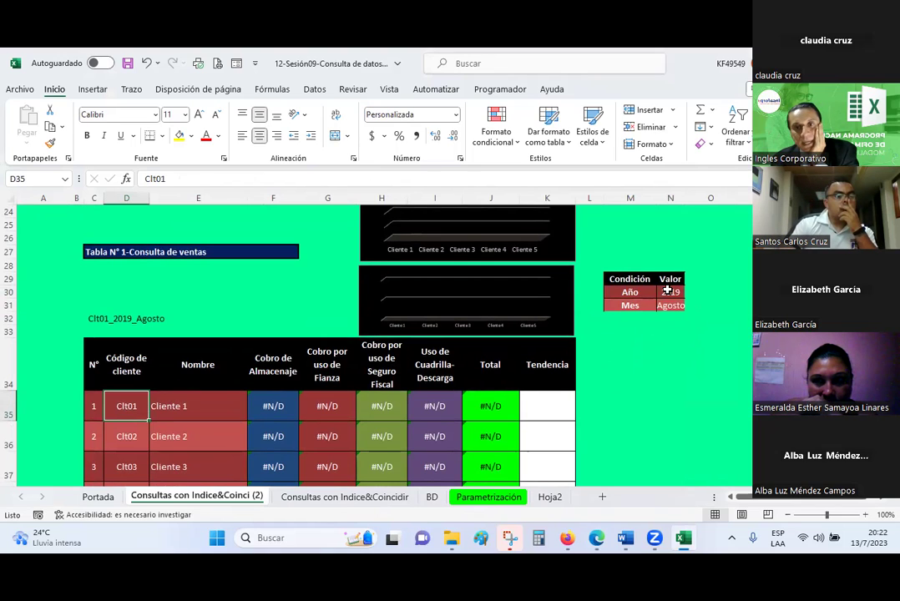
pyautogui.click(668, 291)
pyautogui.click(667, 306)
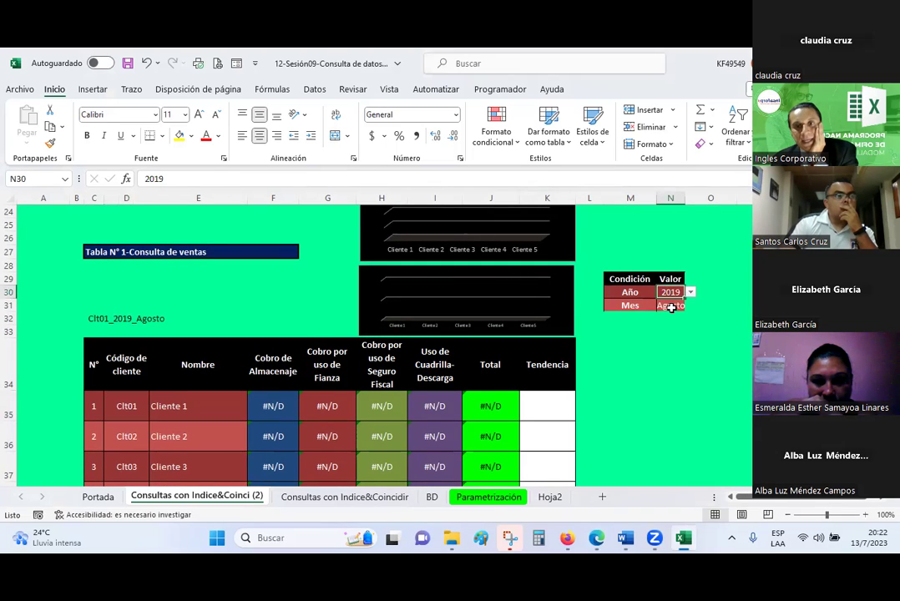
pyautogui.scroll(-1, 353, 406)
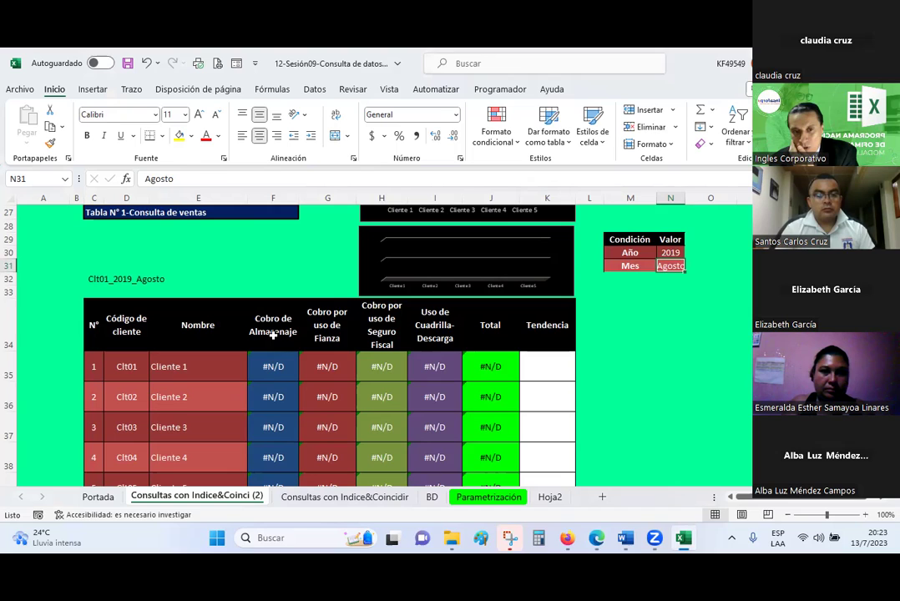
# Select the query table's four charge headers F34:I34 and BD's matching headers D1:G1.
pyautogui.moveTo(273, 335); pyautogui.dragTo(412, 347)
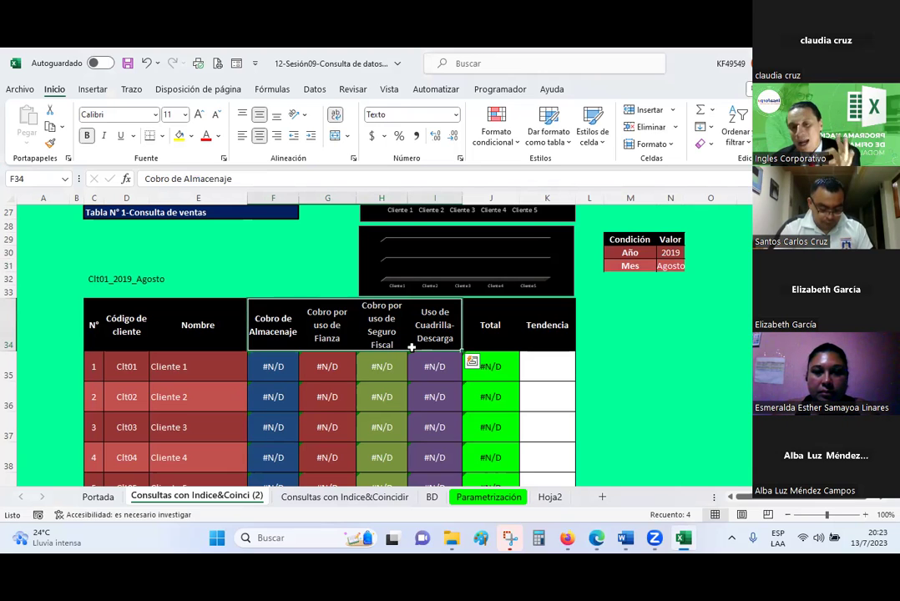
pyautogui.click(432, 497)
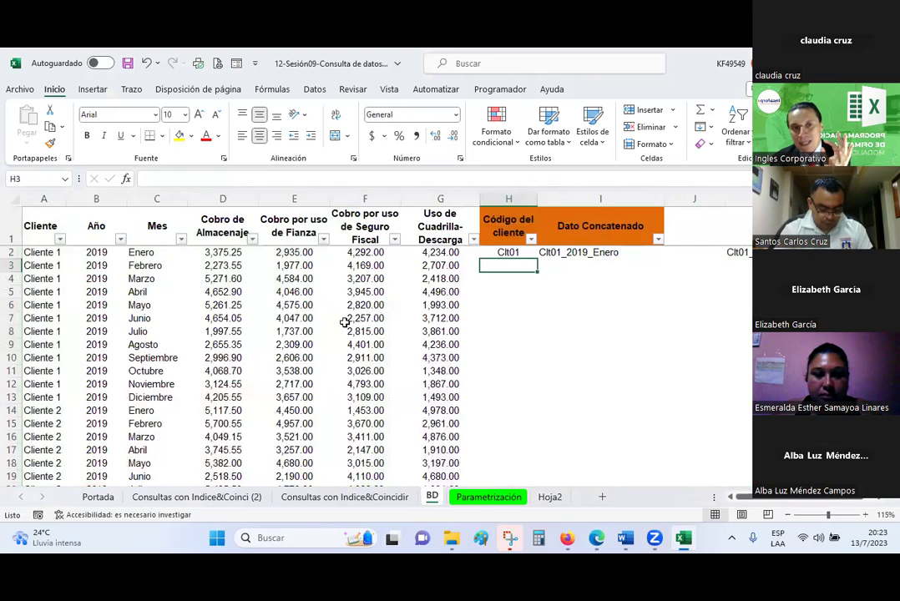
pyautogui.moveTo(223, 225); pyautogui.dragTo(440, 227)
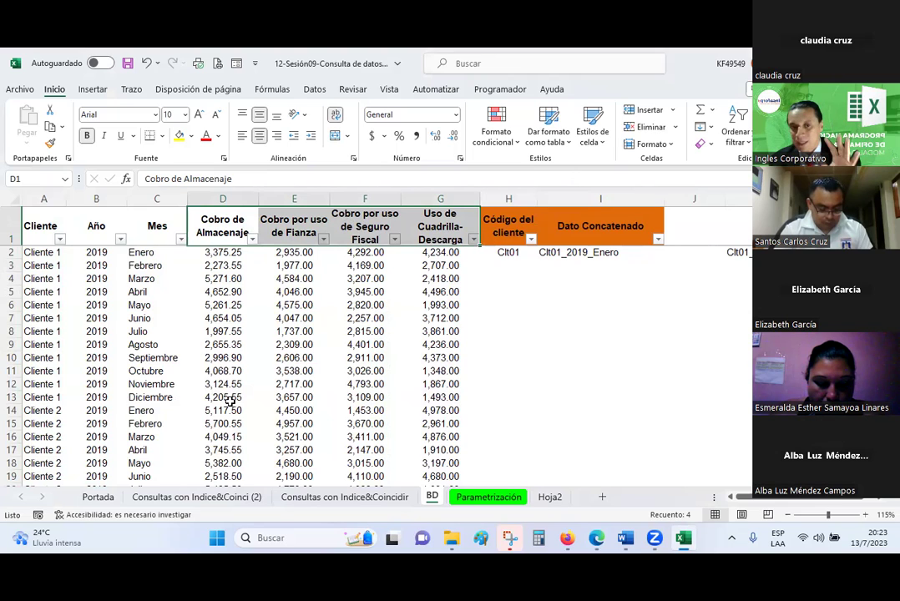
# Compare Cobro de Almacenaje and Uso de Cuadrilla-Descarga headers between Consultas and BD, ending on BD.
pyautogui.click(344, 499)
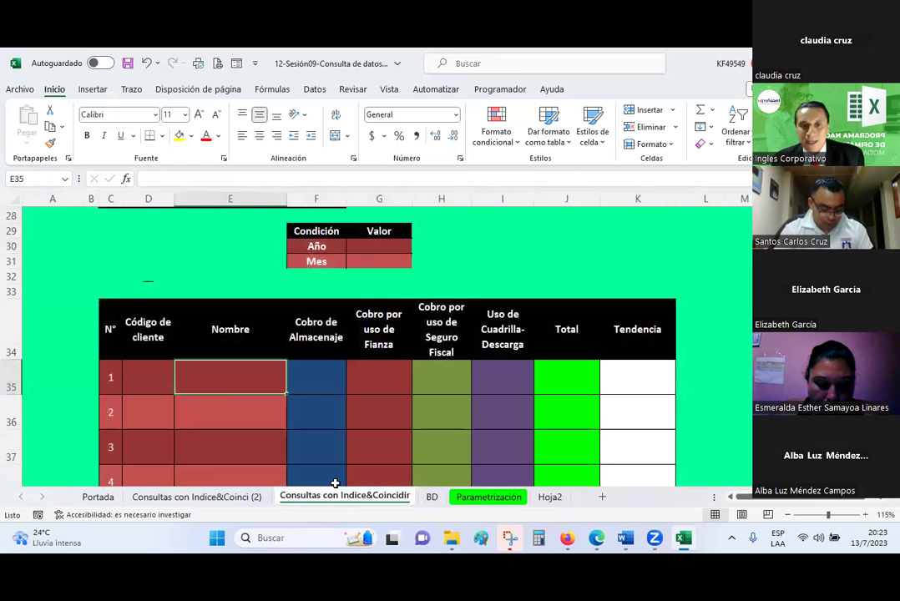
pyautogui.click(325, 339)
pyautogui.click(378, 332)
pyautogui.click(495, 327)
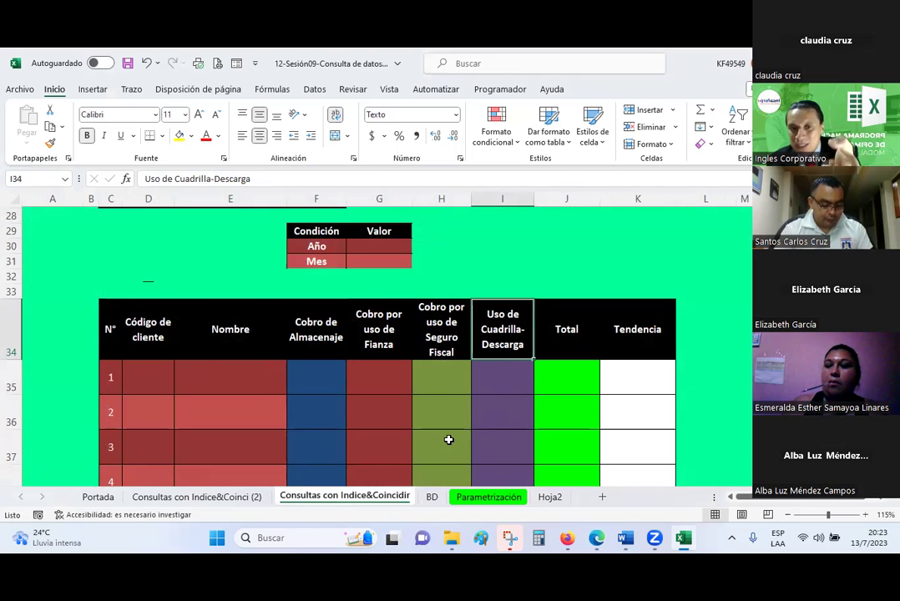
pyautogui.click(302, 327)
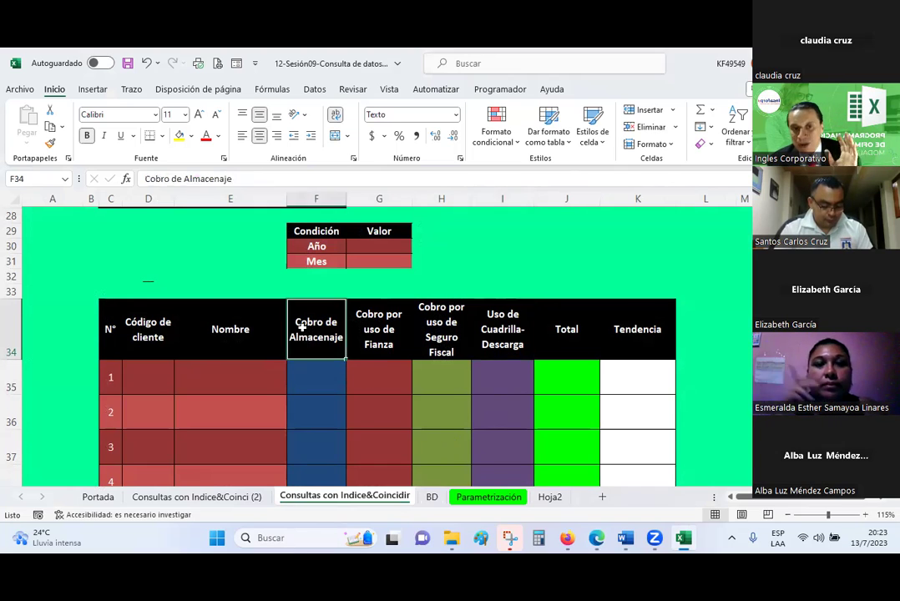
pyautogui.click(431, 497)
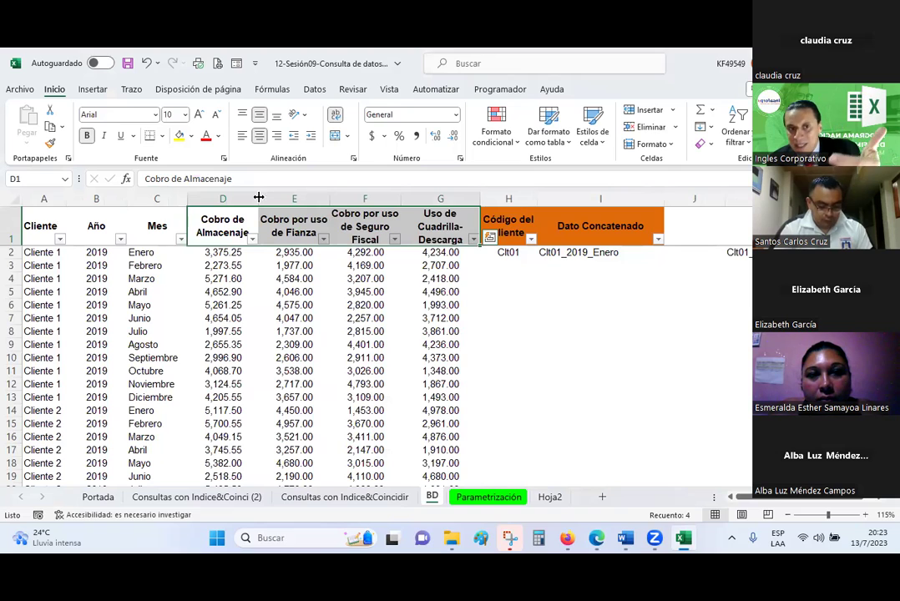
pyautogui.click(233, 218)
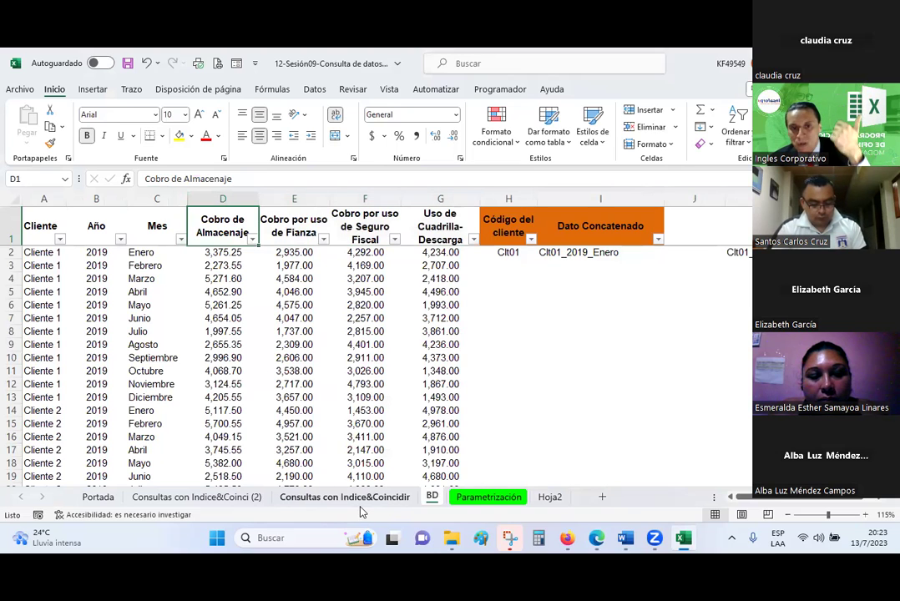
pyautogui.click(359, 498)
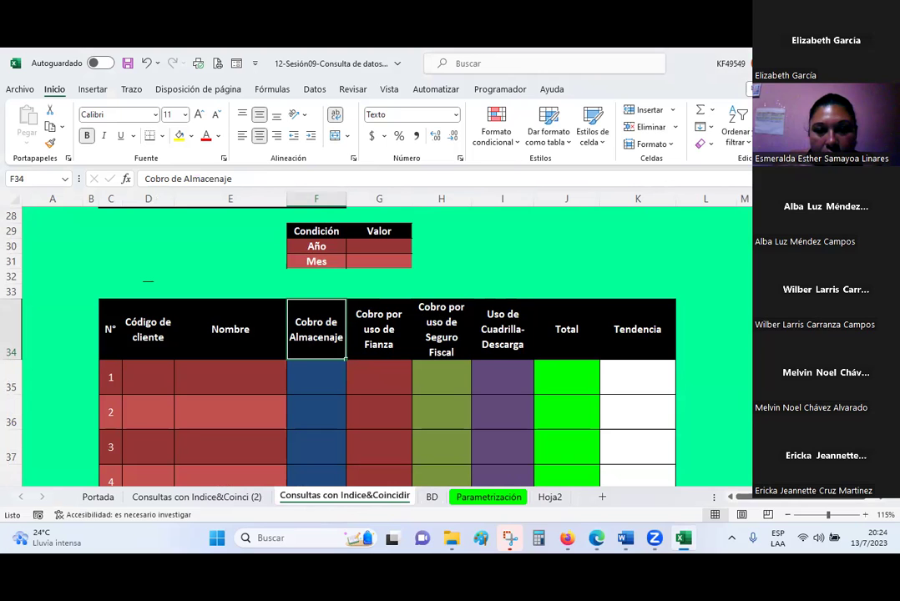
pyautogui.click(432, 497)
# Review H2's INDICE/COINCIDIR formula and the Parametrización code list, then start =indice( in H3.
pyautogui.click(511, 344)
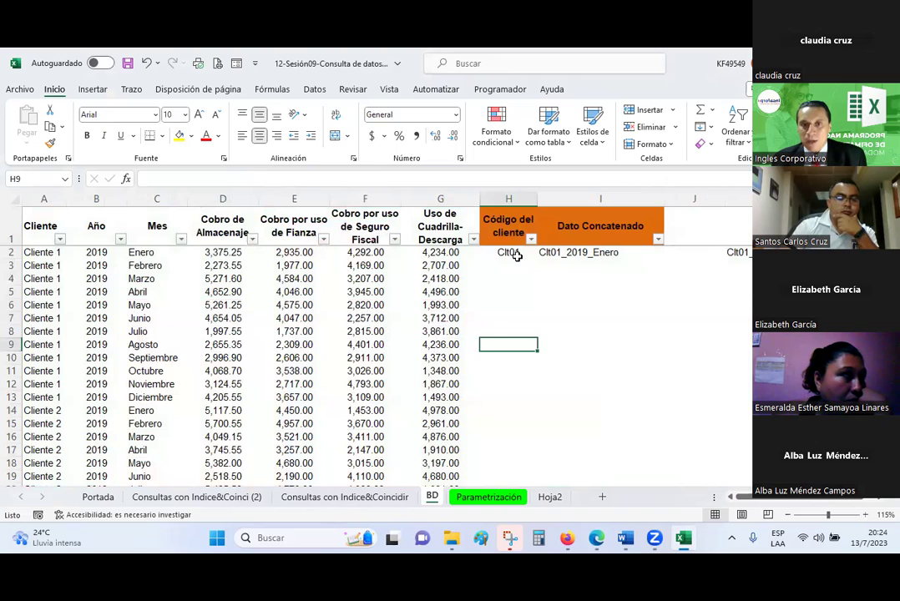
pyautogui.click(516, 253)
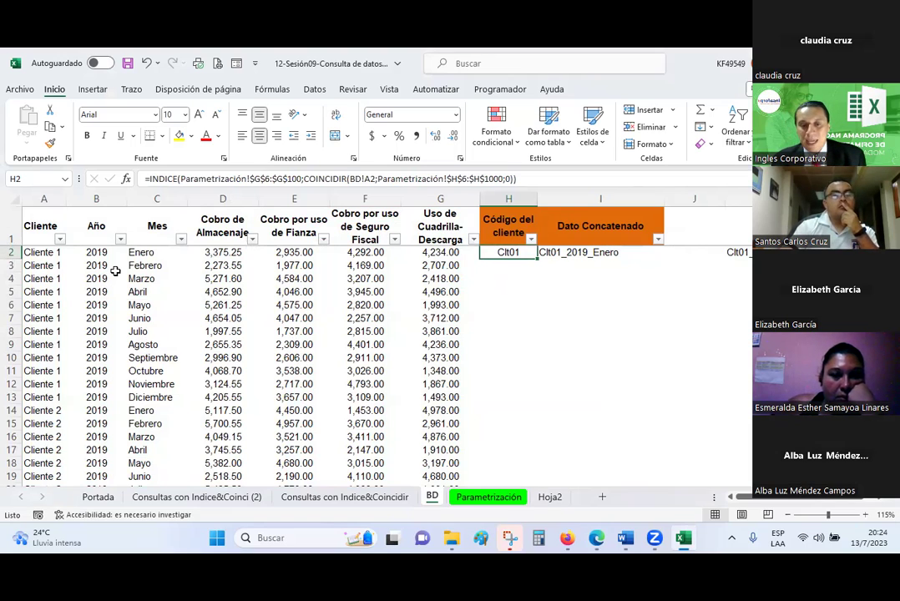
pyautogui.click(488, 497)
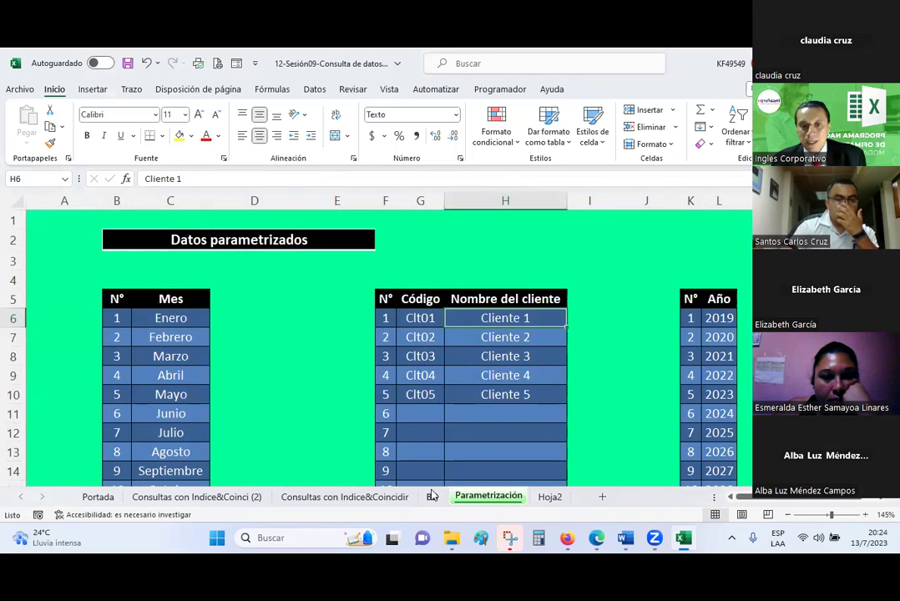
pyautogui.click(432, 496)
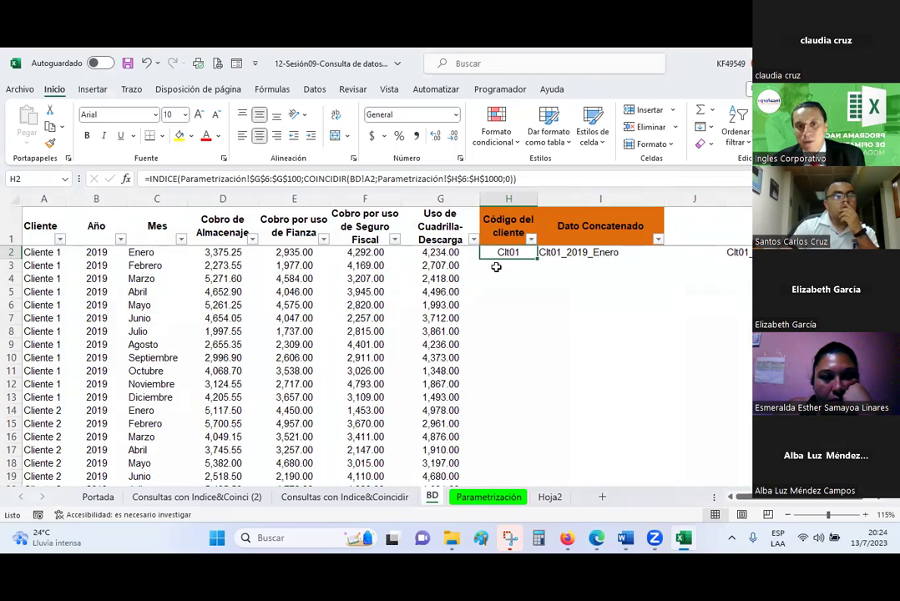
pyautogui.click(497, 267)
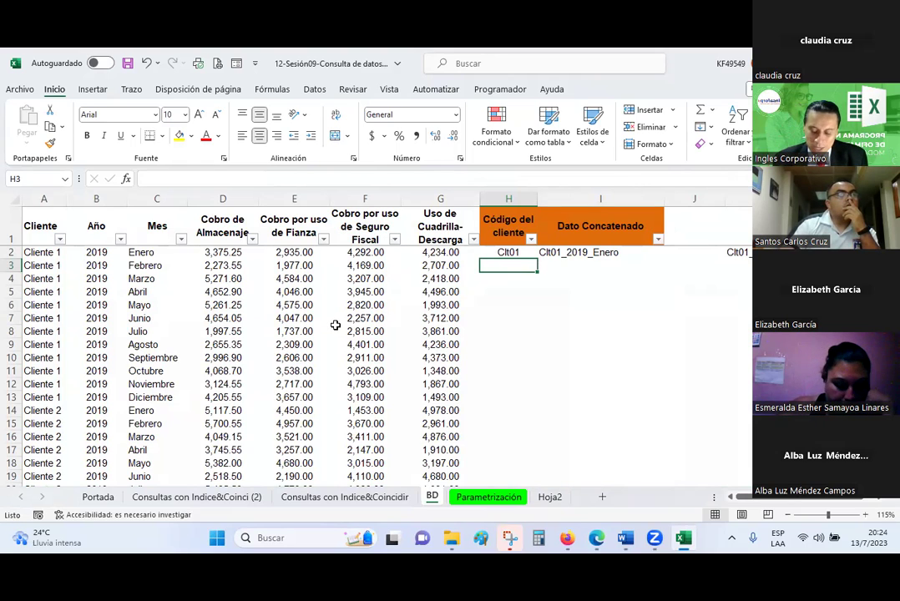
pyautogui.write('=')
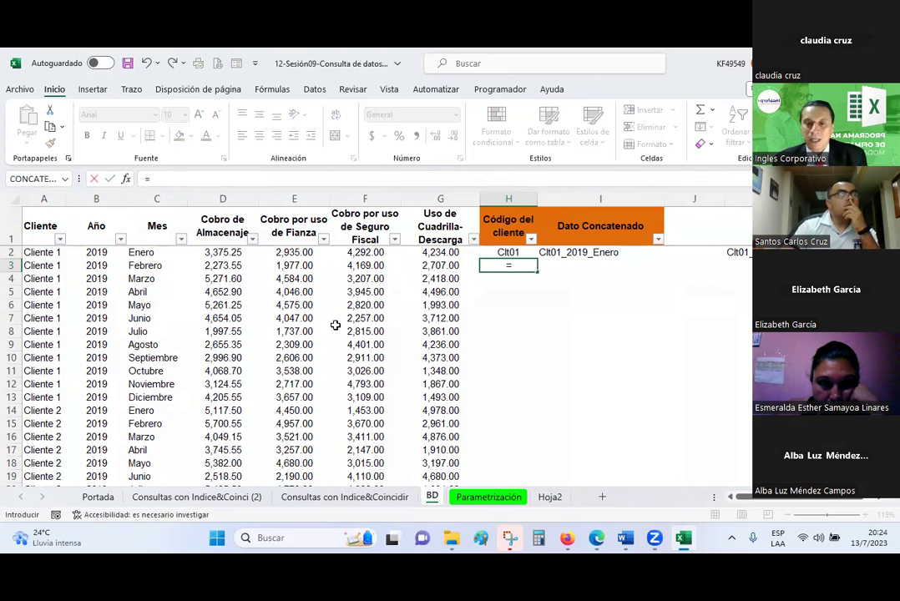
pyautogui.write('indice(')
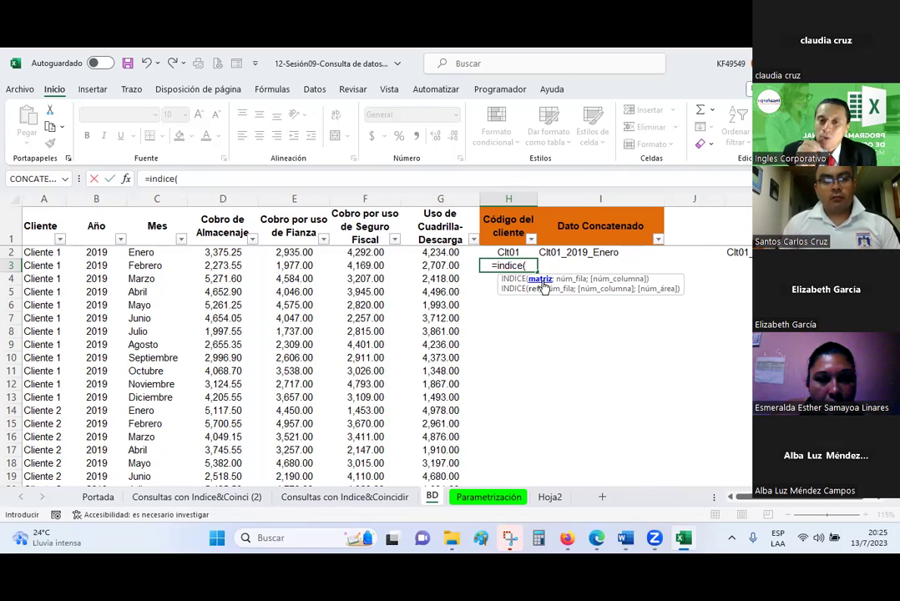
# Point the INDICE range at Parametrización!G6:$G$100, locking the end reference with F4.
pyautogui.click(493, 498)
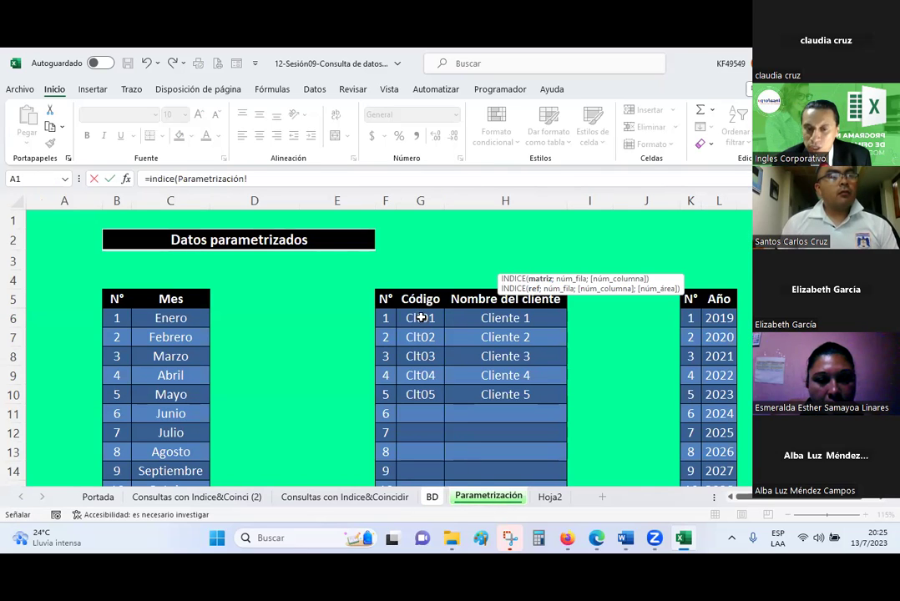
pyautogui.moveTo(420, 318); pyautogui.dragTo(407, 490)
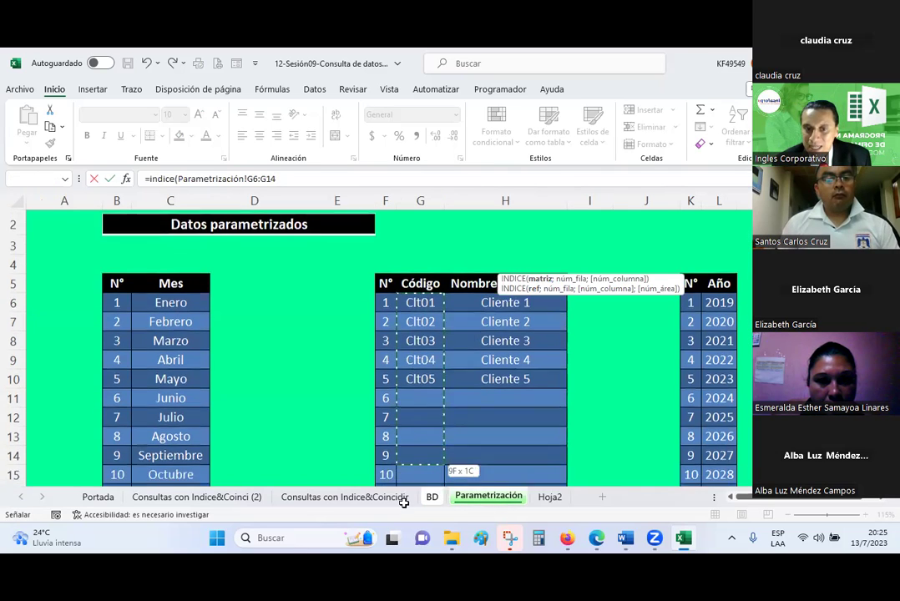
pyautogui.moveTo(407, 490); pyautogui.dragTo(409, 445)
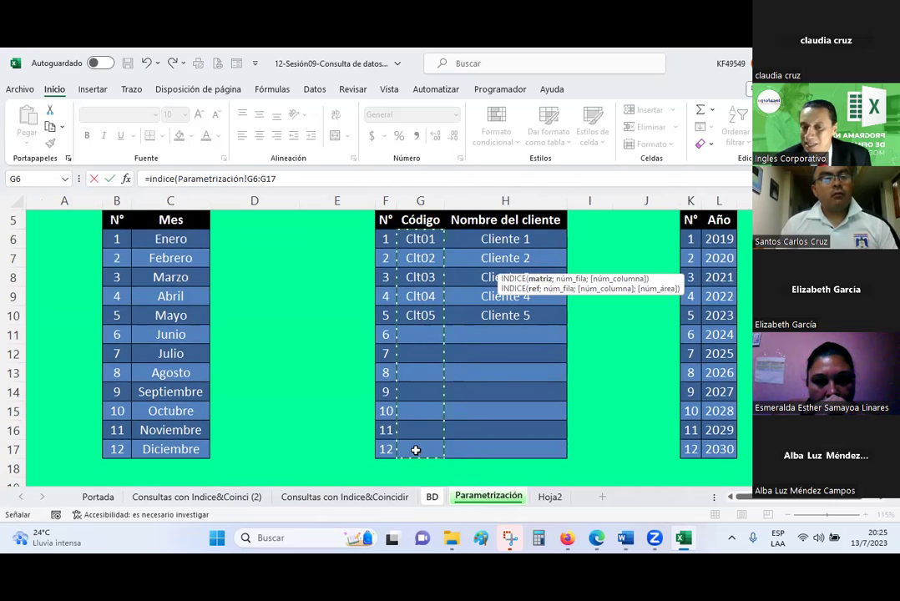
pyautogui.click(294, 180)
pyautogui.press('F4')
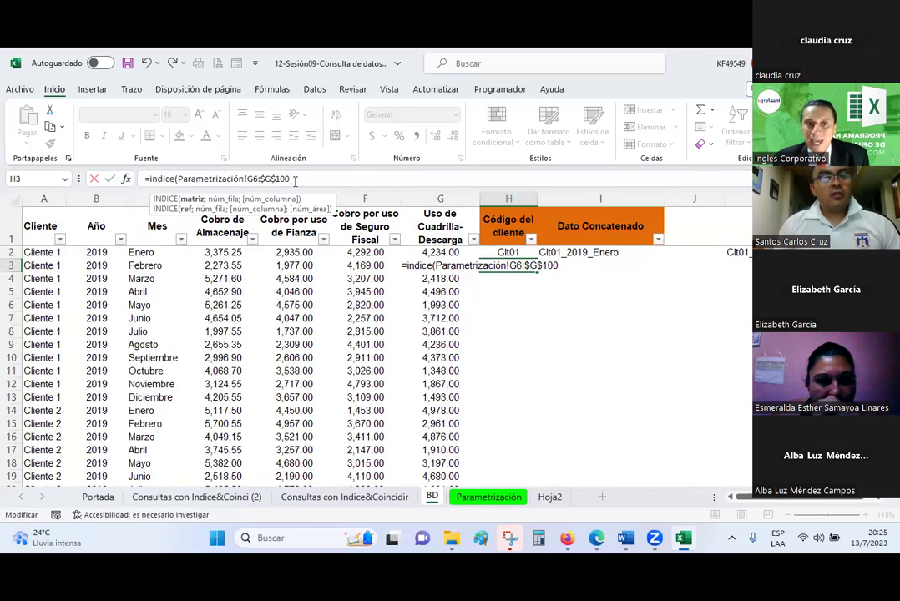
# Choose INDICE's matriz;núm_fila;núm_columna form, with Matriz set to Parametrización!G6:$G$100.
pyautogui.click(126, 178)
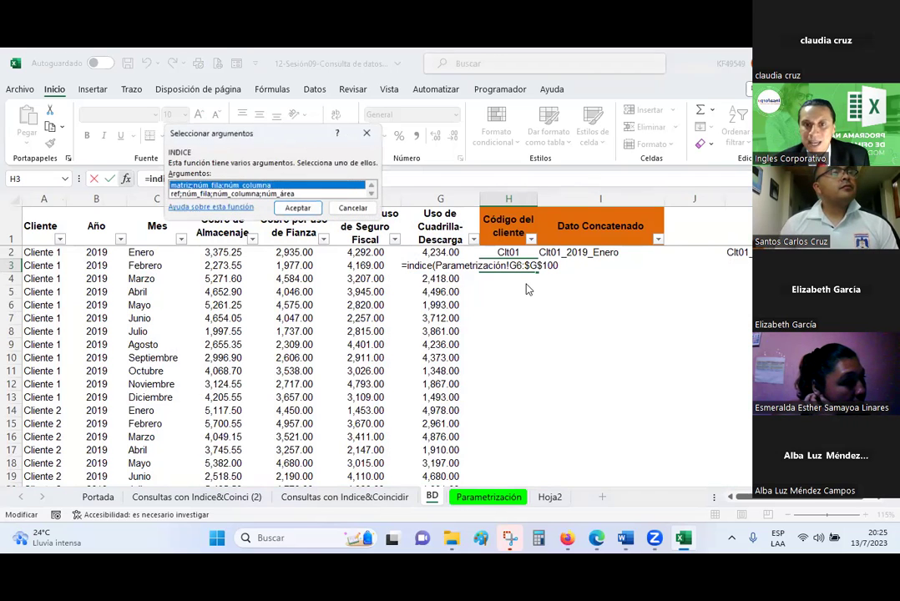
pyautogui.press('Return')
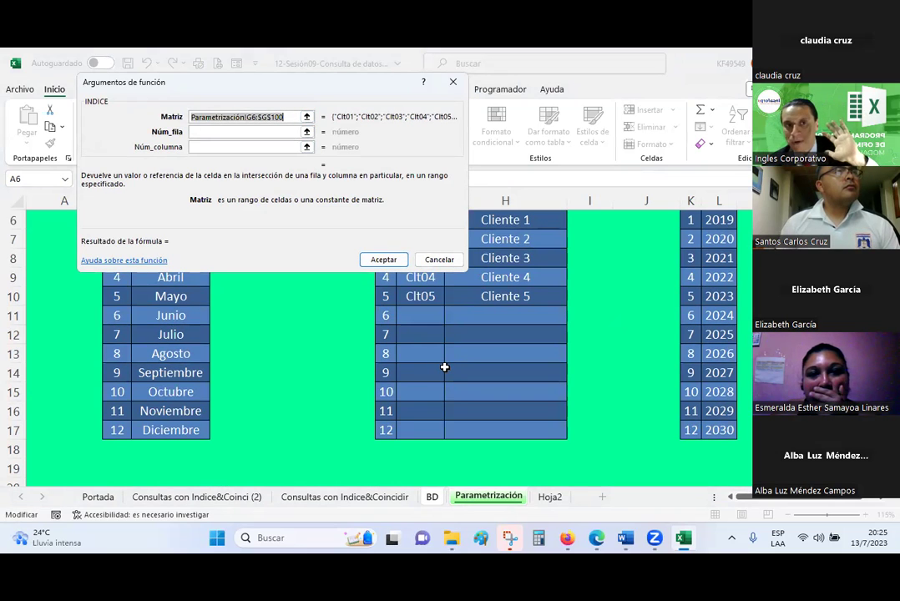
pyautogui.click(292, 116)
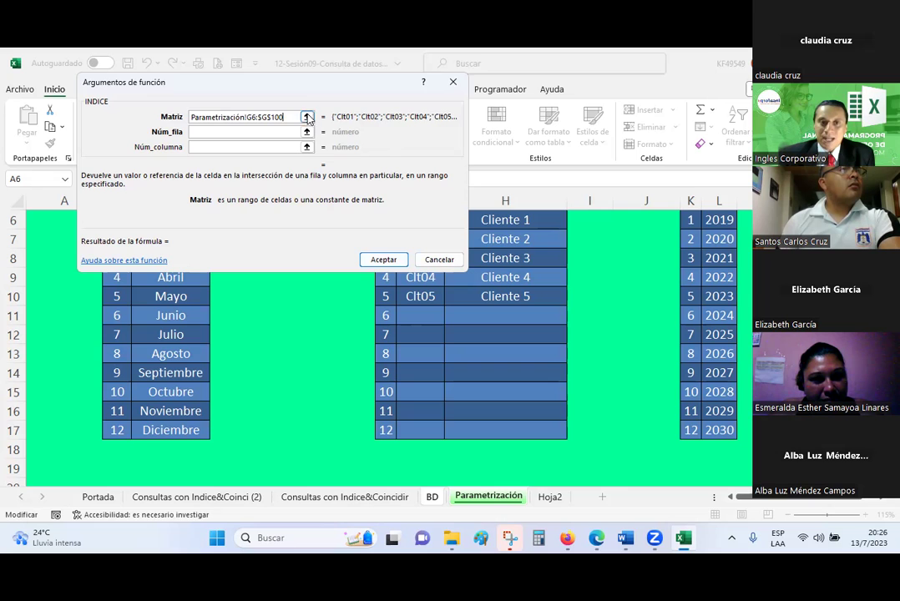
# Start the Núm_fila argument with COINCIDIR, using cell A3 as the lookup value.
pyautogui.click(232, 136)
pyautogui.click(230, 132)
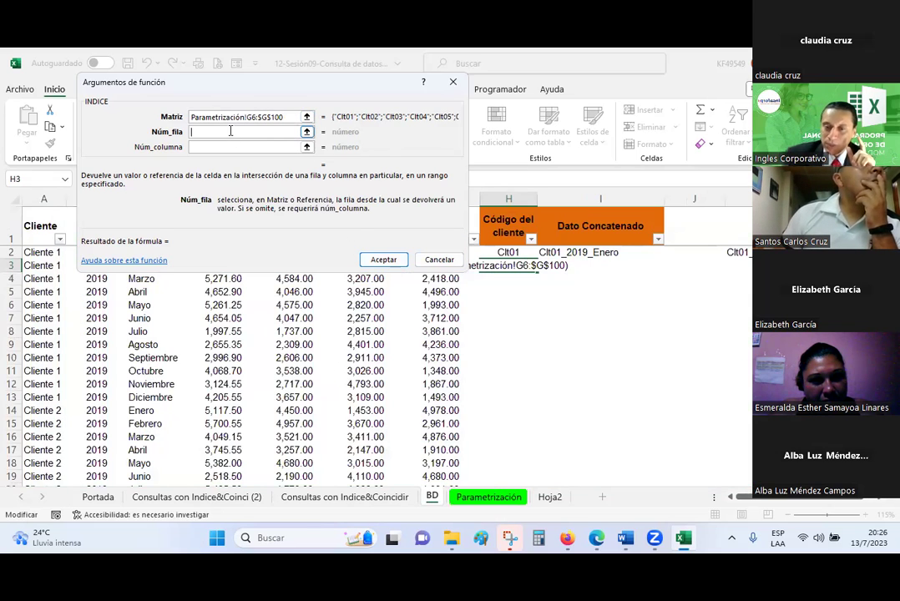
pyautogui.write('indic')
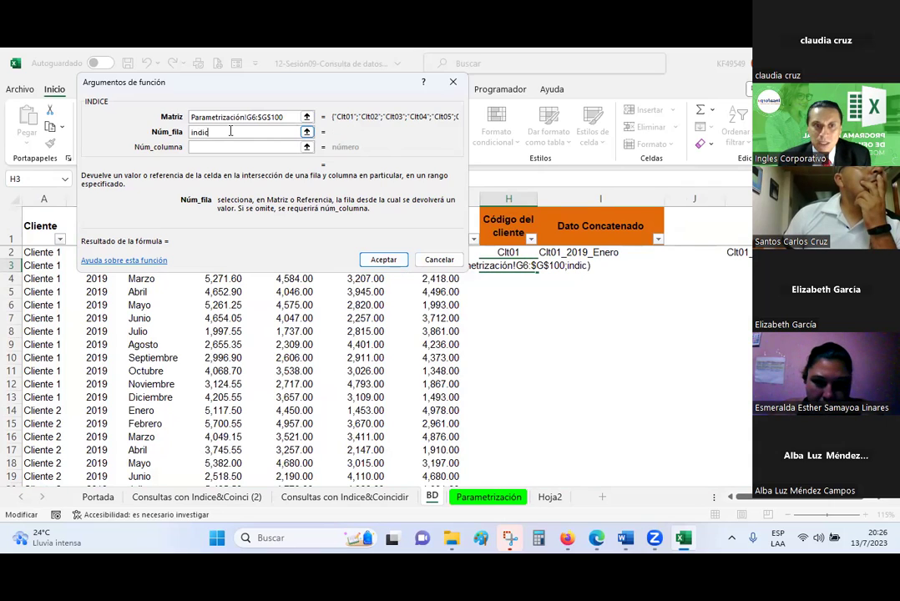
pyautogui.press('BackSpace')
pyautogui.press('BackSpace')
pyautogui.press('BackSpace')
pyautogui.press('BackSpace')
pyautogui.press('BackSpace')
pyautogui.write('coinci')
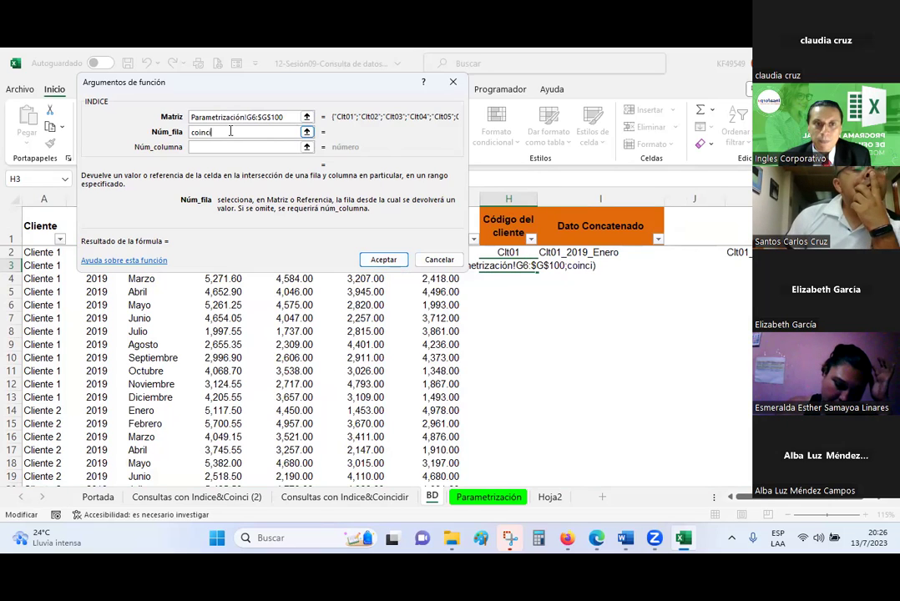
pyautogui.write('dir(')
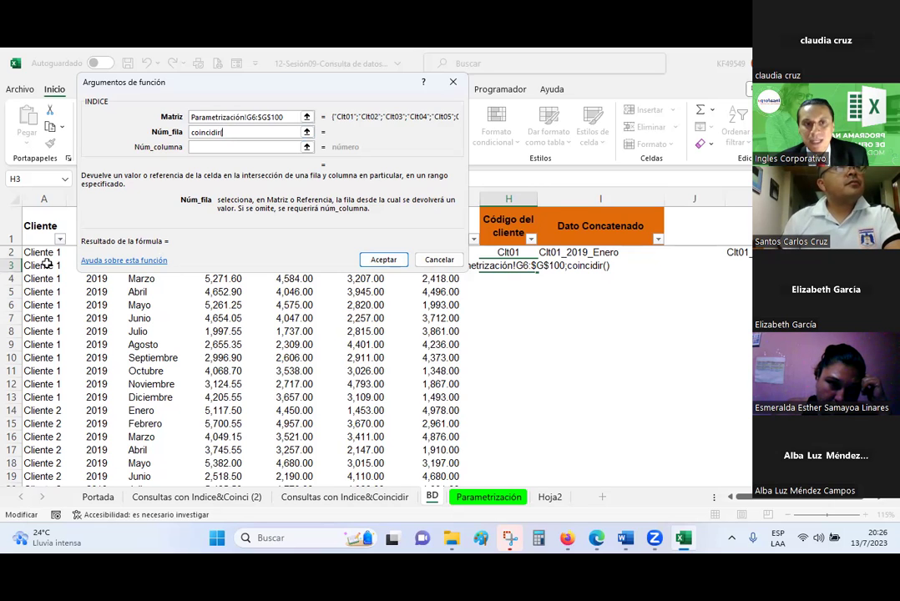
pyautogui.click(48, 264)
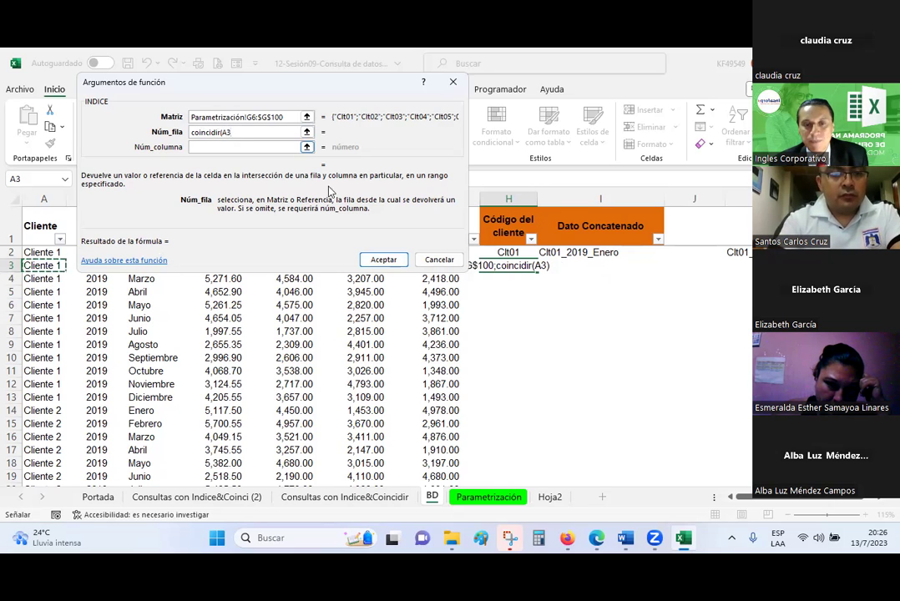
# Set COINCIDIR's lookup range to Parametrización!$H$6:$H$100 with exact-match type 0.
pyautogui.click(510, 498)
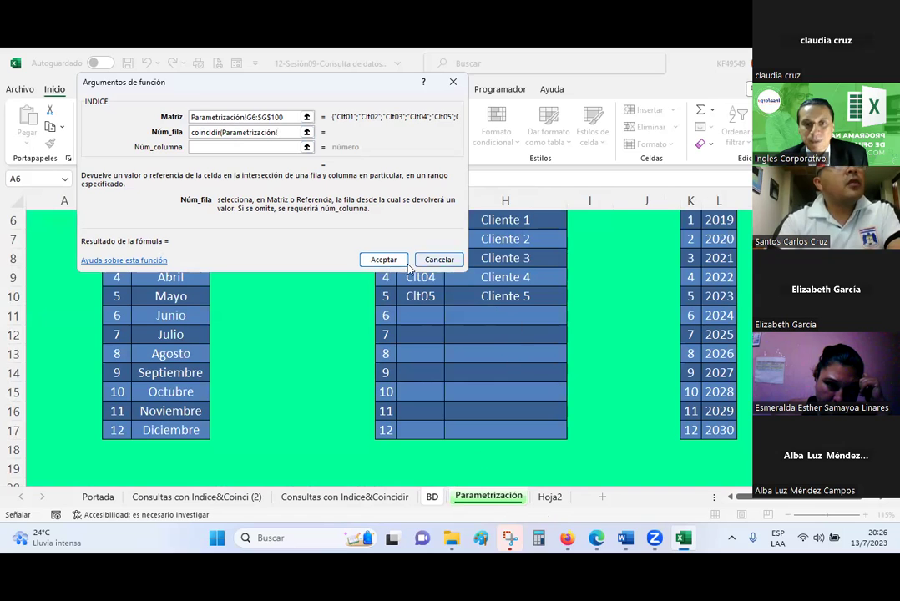
pyautogui.scroll(2, 536, 333)
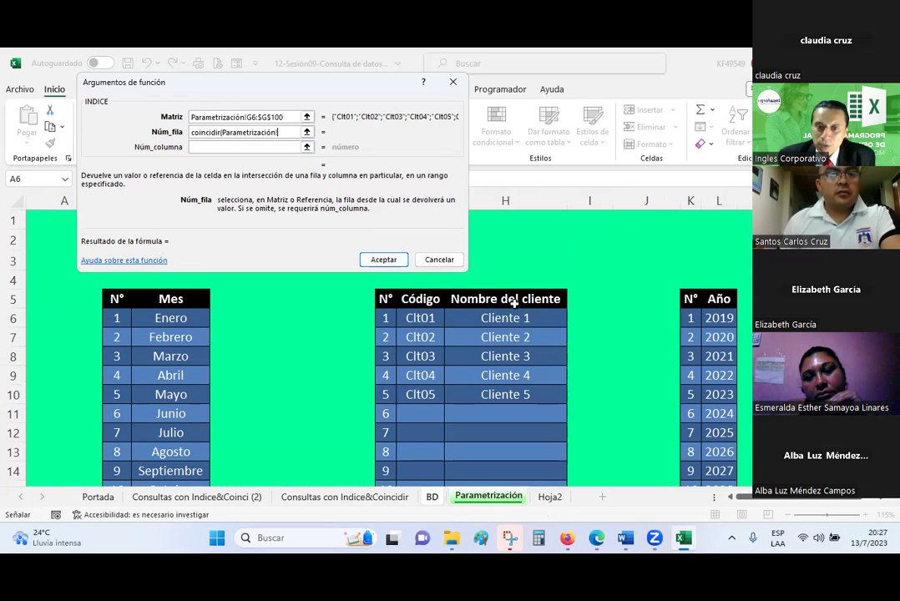
pyautogui.click(432, 497)
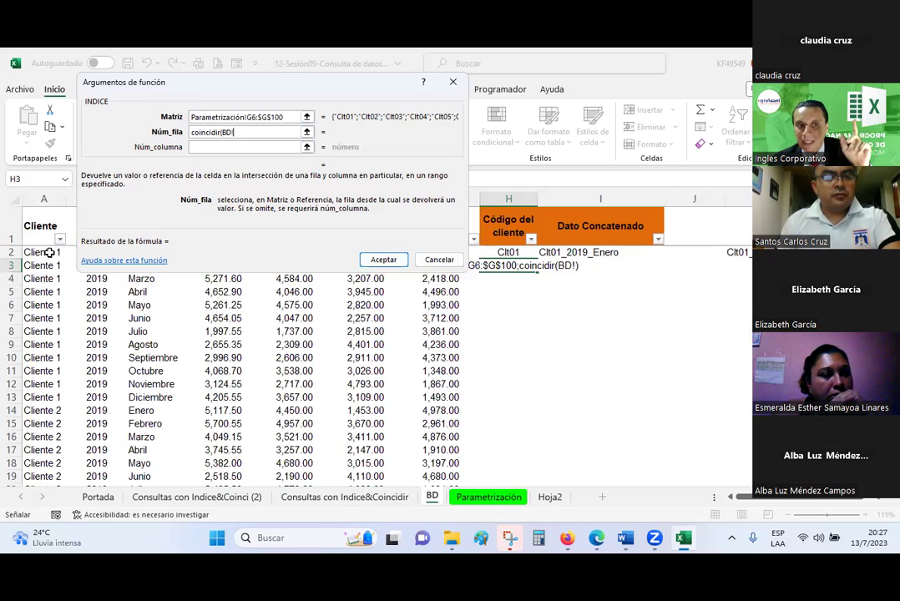
pyautogui.click(489, 497)
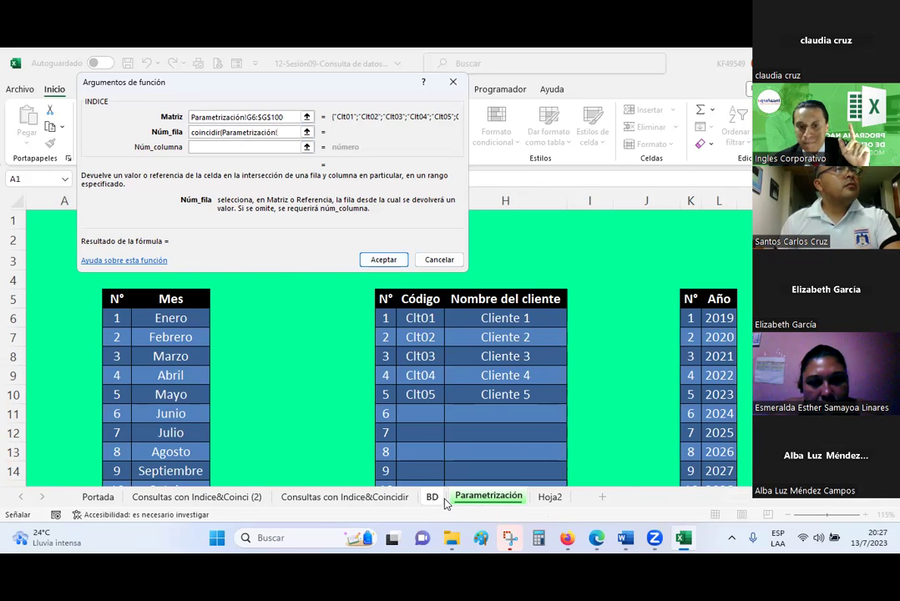
pyautogui.click(432, 497)
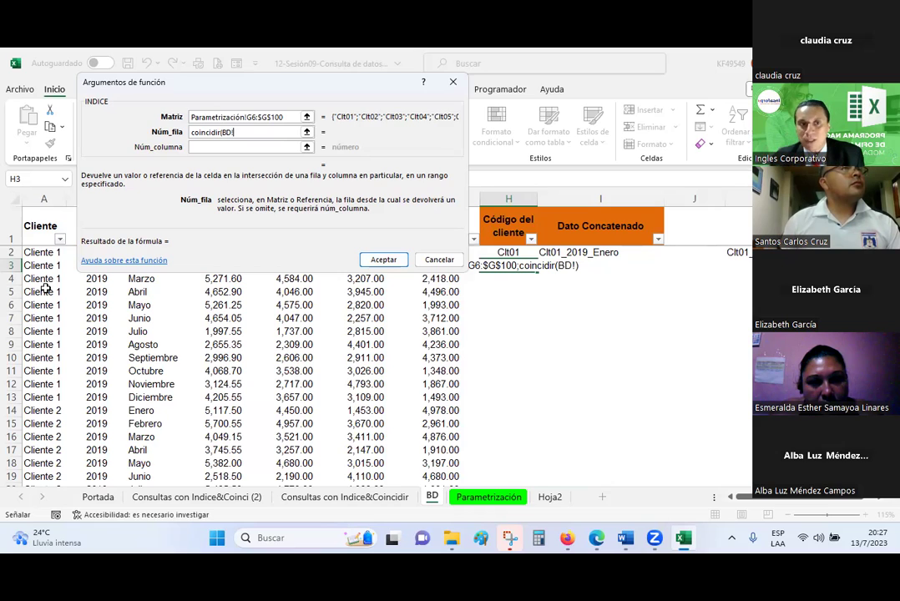
pyautogui.press('BackSpace')
pyautogui.write('a3;')
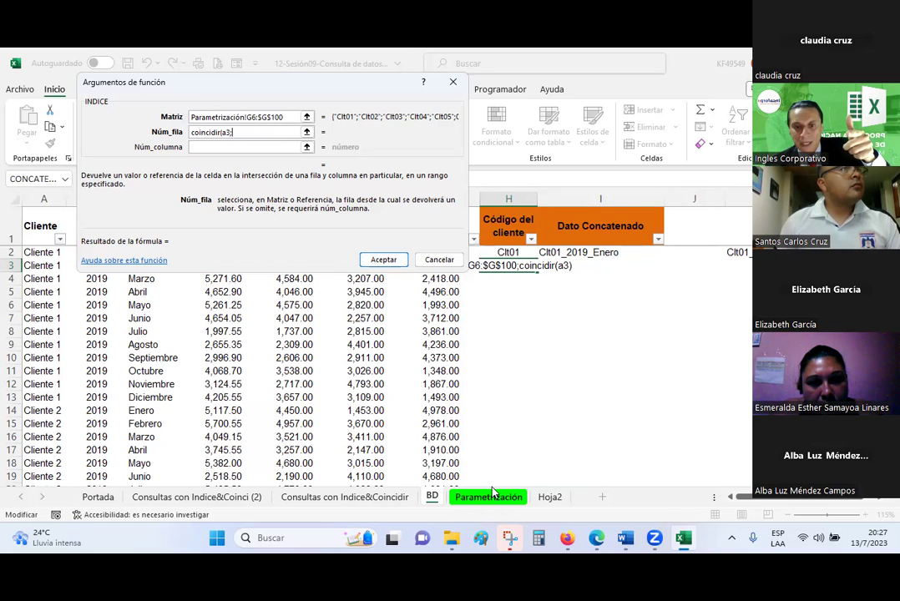
pyautogui.click(493, 497)
pyautogui.moveTo(517, 314)
pyautogui.mouseDown()
pyautogui.moveTo(522, 459)
pyautogui.moveTo(521, 451)
pyautogui.mouseUp()
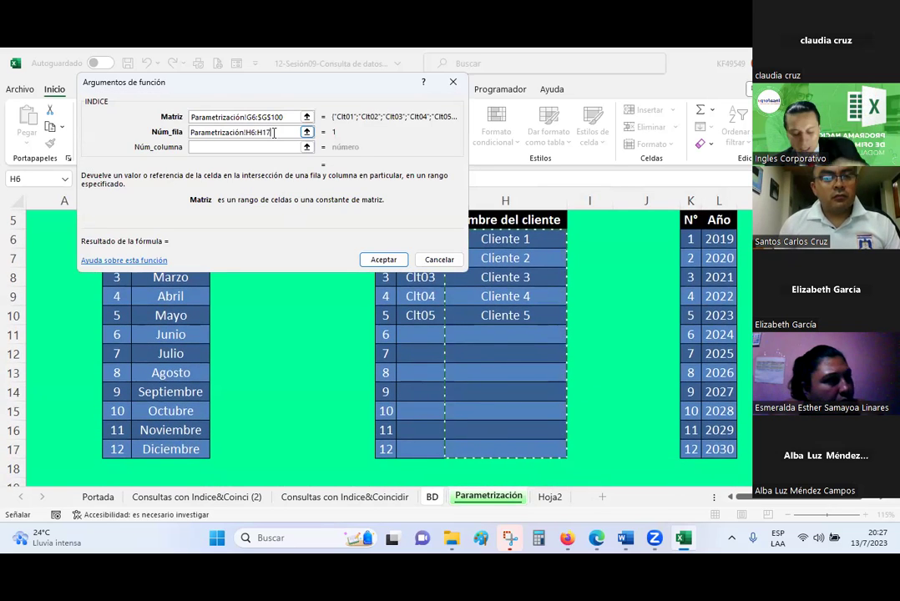
pyautogui.press('F4')
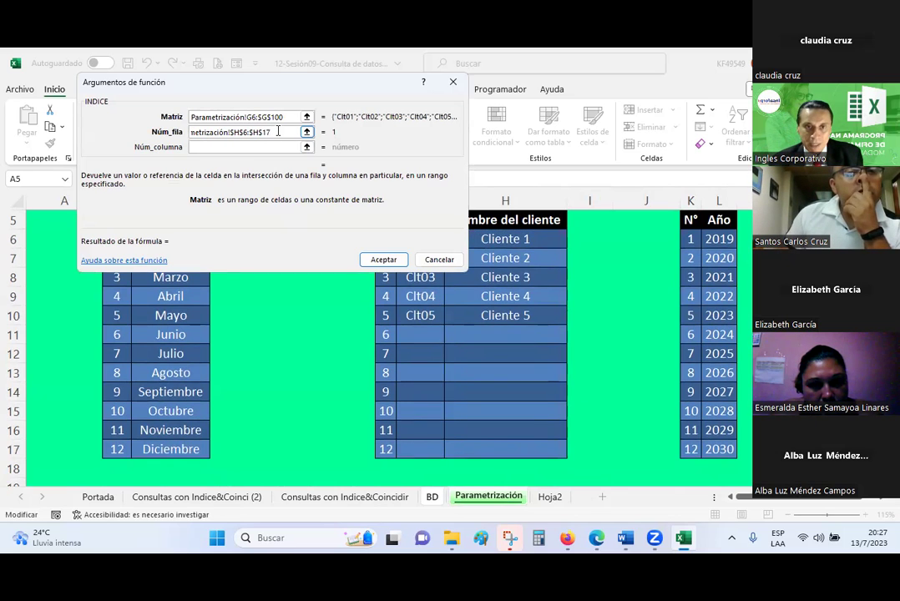
pyautogui.press('BackSpace')
pyautogui.write('00')
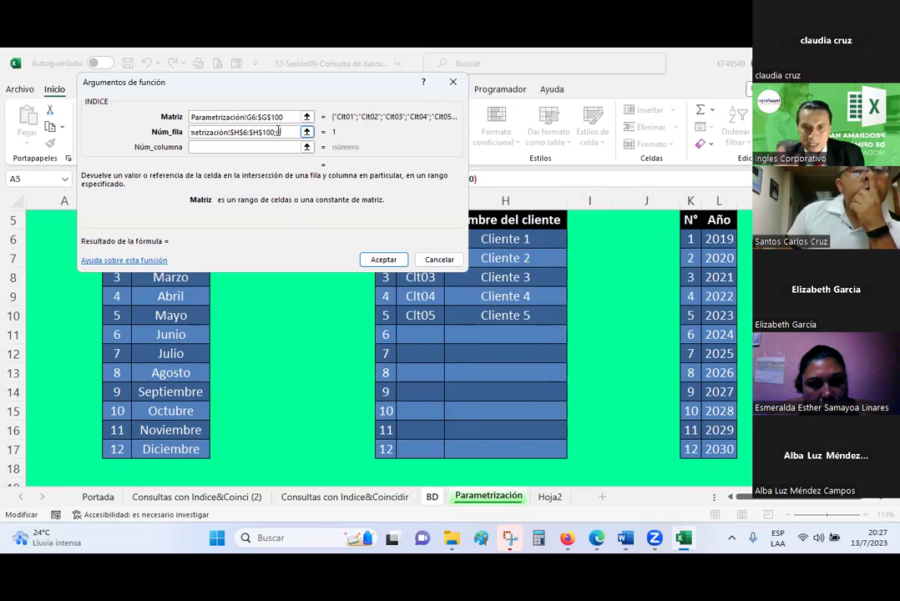
pyautogui.write(')')
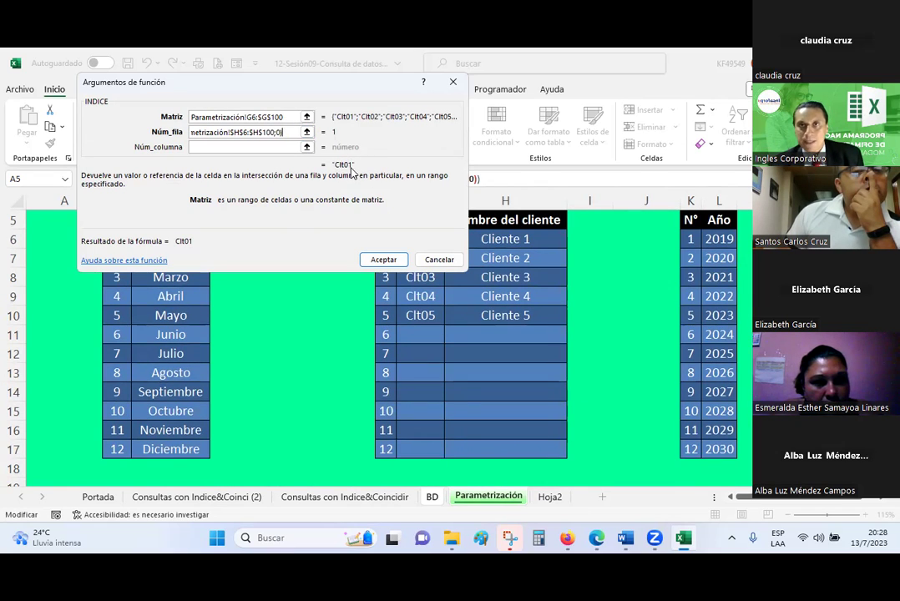
# Accept the INDICE/COINCIDIR formula and confirm H3 returns Clt01 for Cliente 1.
pyautogui.click(372, 260)
pyautogui.click(533, 317)
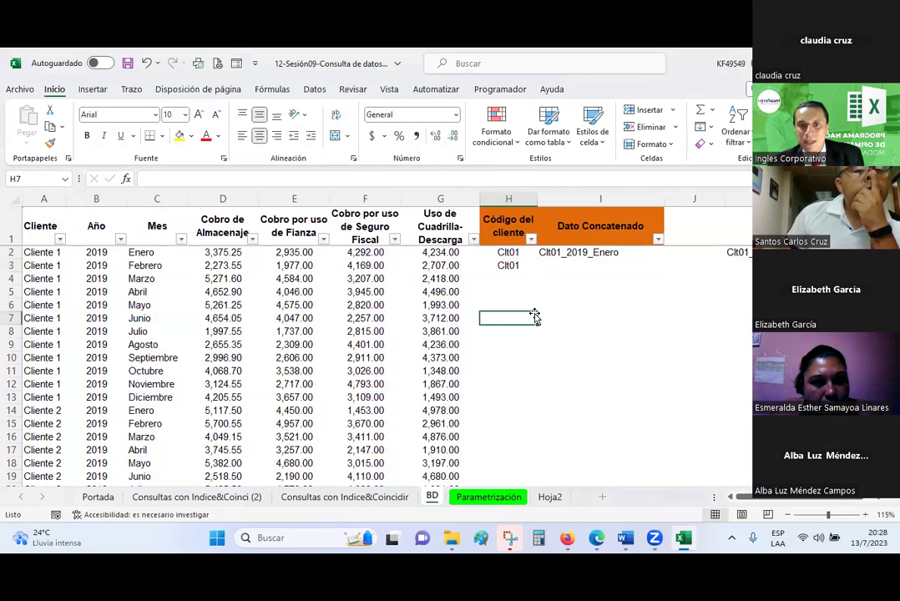
pyautogui.click(519, 267)
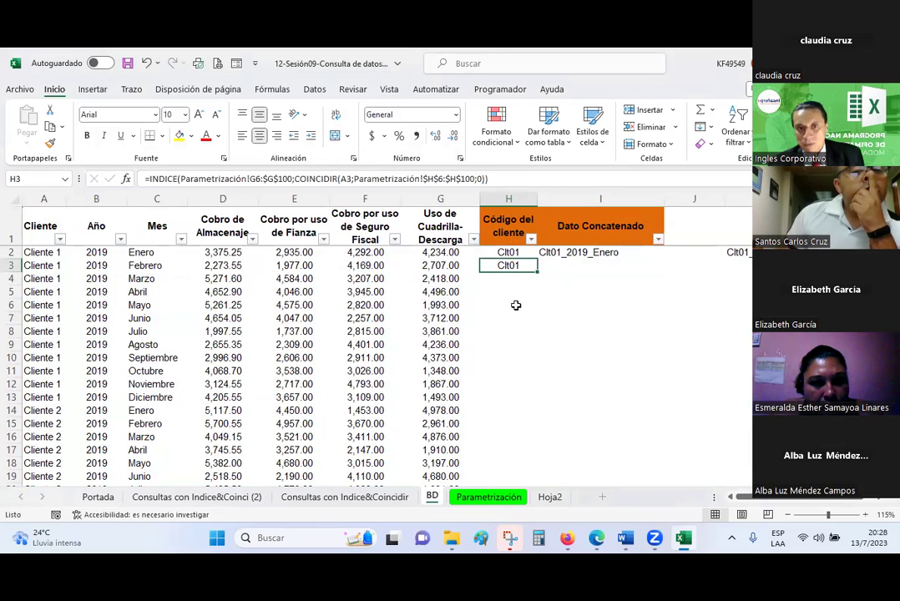
pyautogui.click(42, 265)
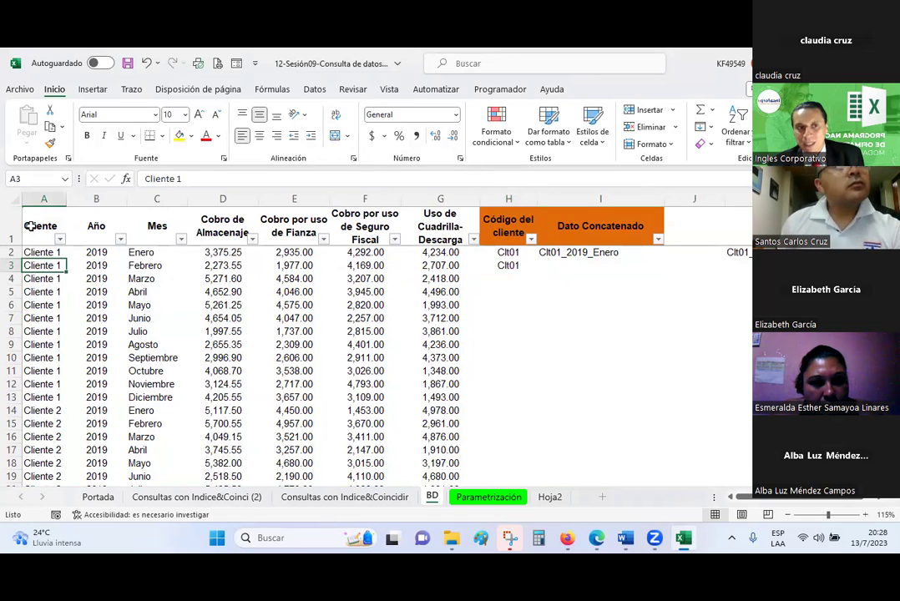
pyautogui.click(29, 225)
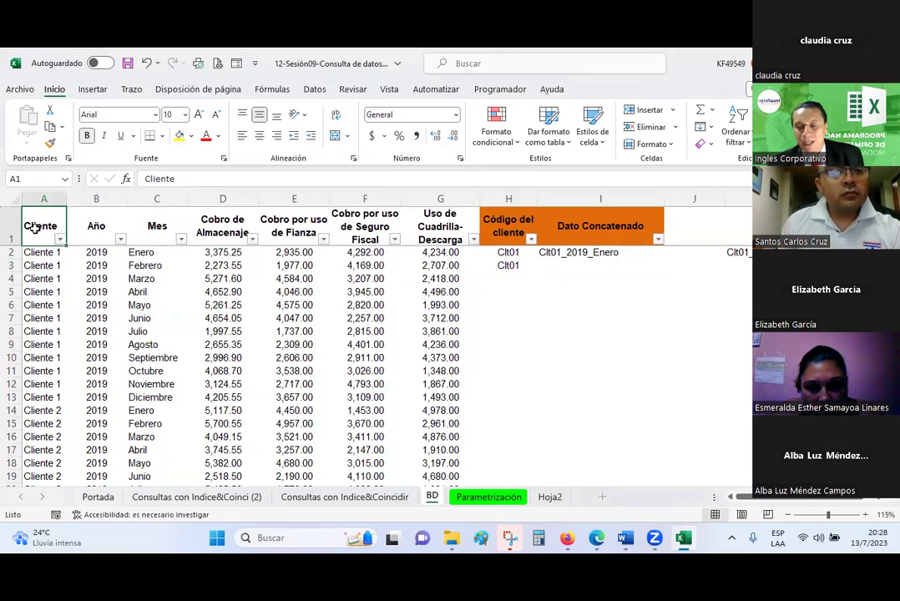
pyautogui.click(503, 266)
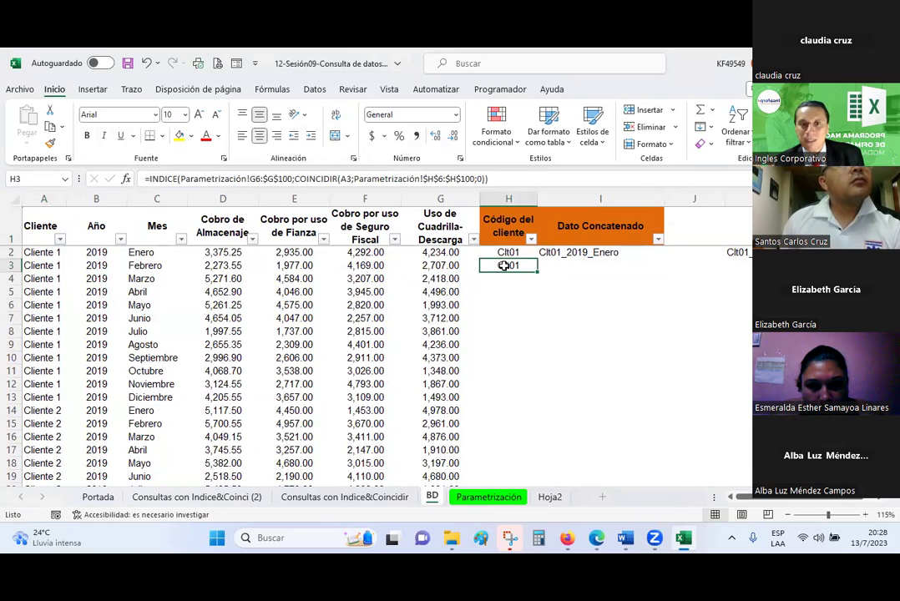
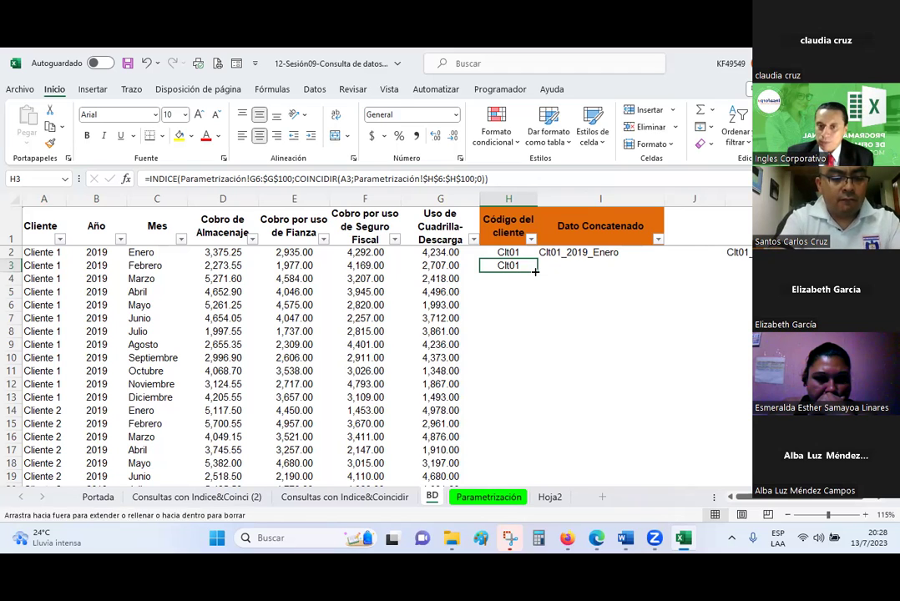
# Rewrite H3's array-form INDICE formula to use the absolute range $G$6:$G$100, returning Clt01.
pyautogui.doubleClick(537, 272)
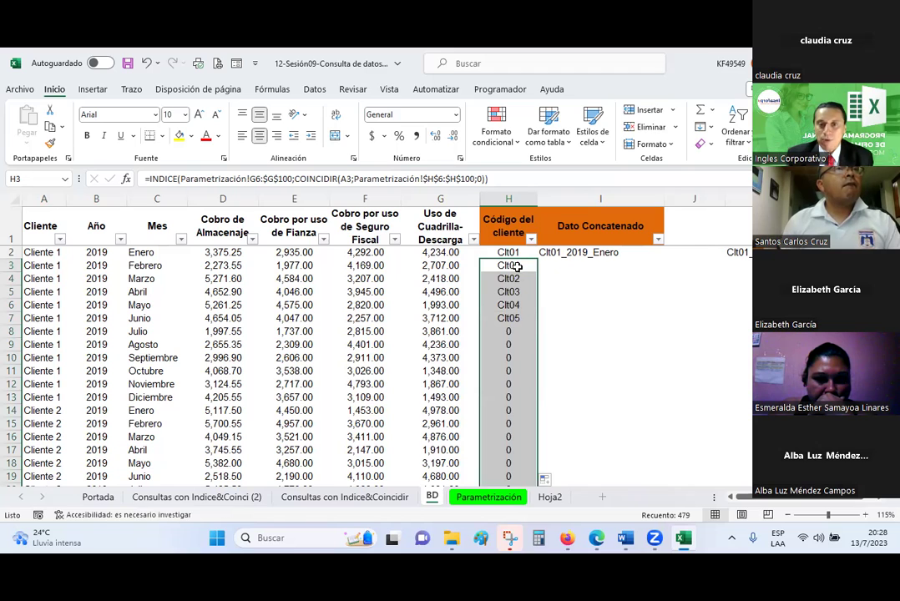
pyautogui.click(518, 265)
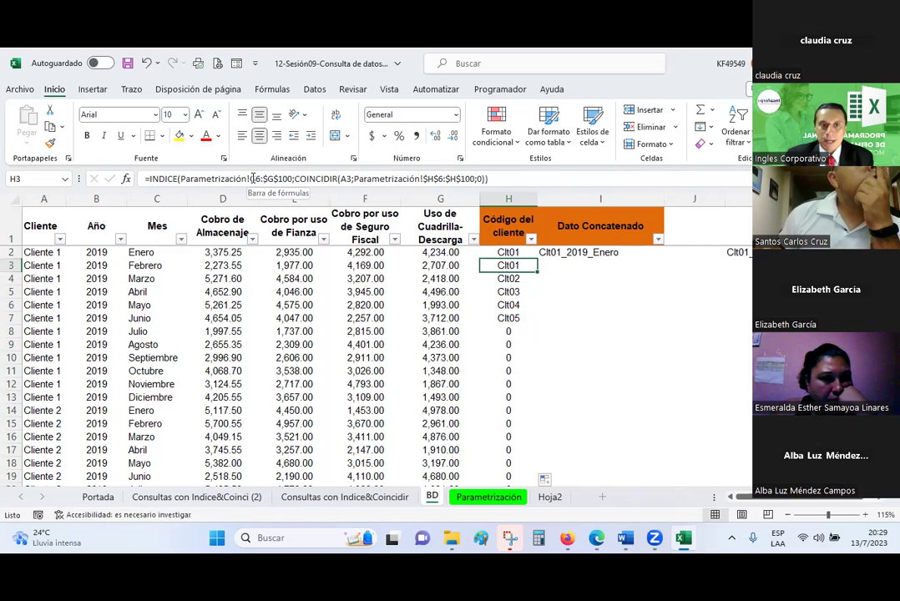
pyautogui.click(253, 178)
pyautogui.click(127, 180)
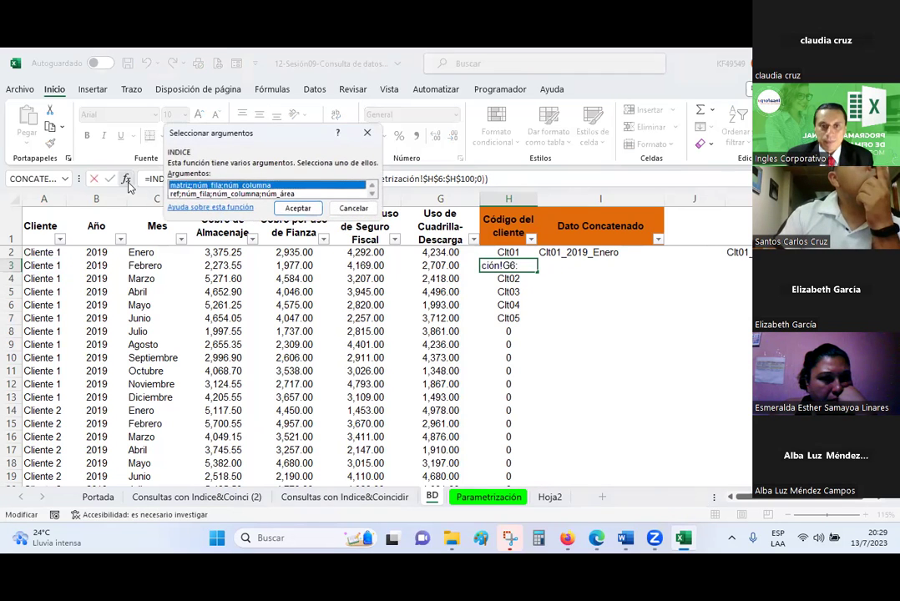
pyautogui.click(298, 208)
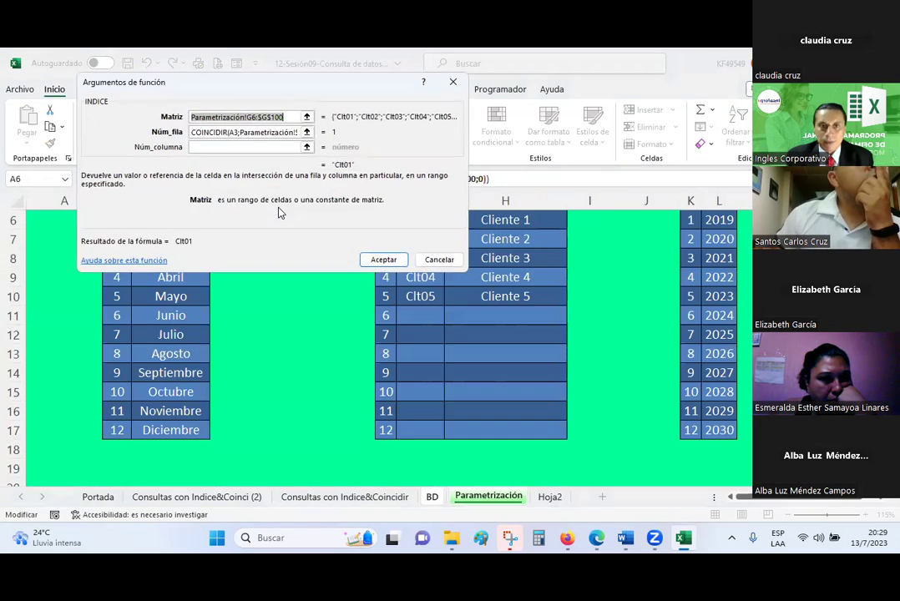
pyautogui.click(249, 117)
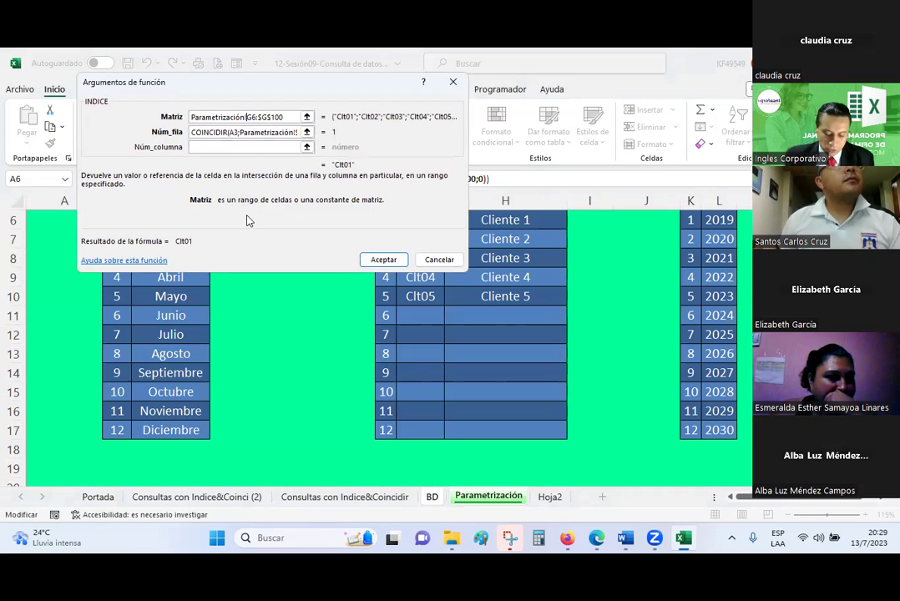
pyautogui.hotkey('shift', 'Right')
pyautogui.hotkey('shift', 'Right')
pyautogui.hotkey('shift', 'Right')
pyautogui.hotkey('ctrl', 'pageup')
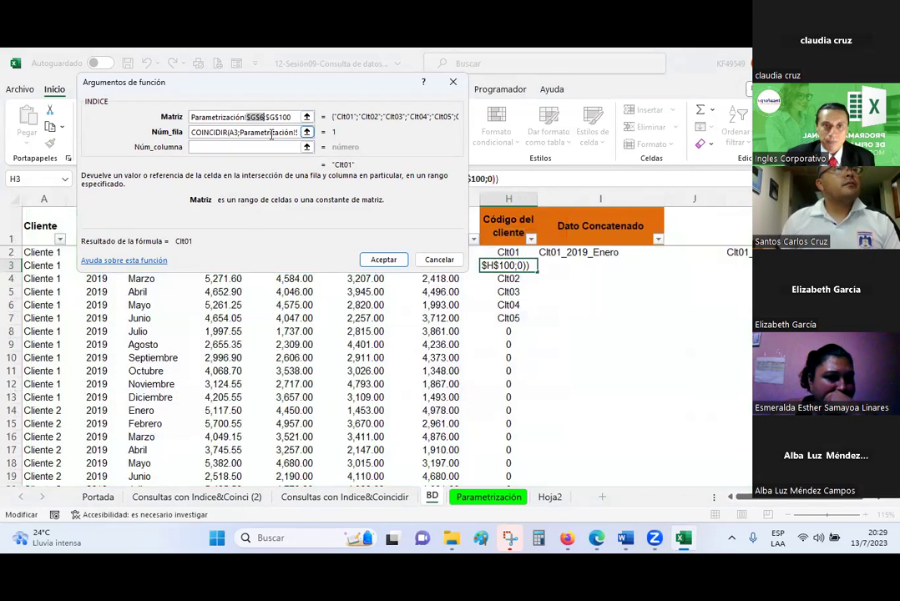
pyautogui.moveTo(272, 135); pyautogui.dragTo(308, 139)
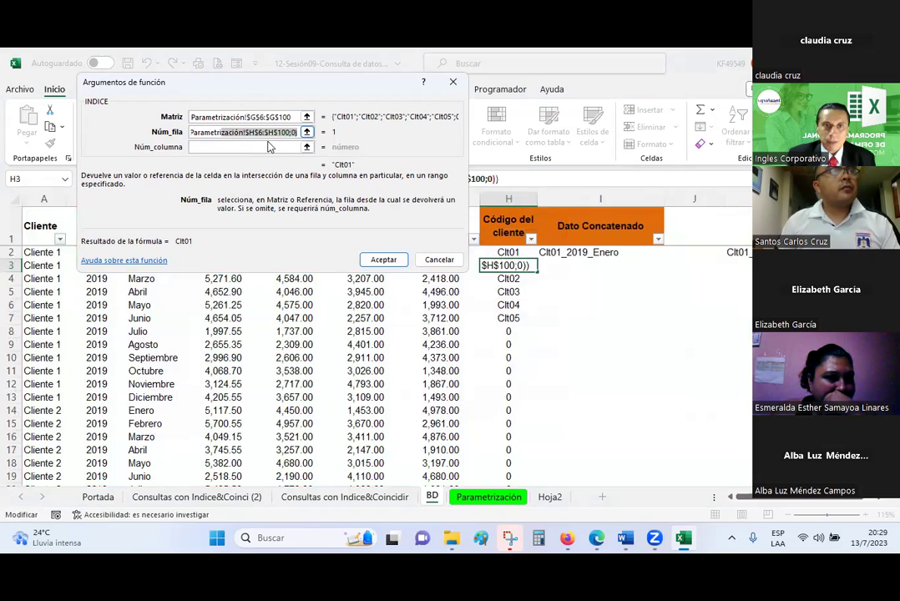
pyautogui.click(380, 261)
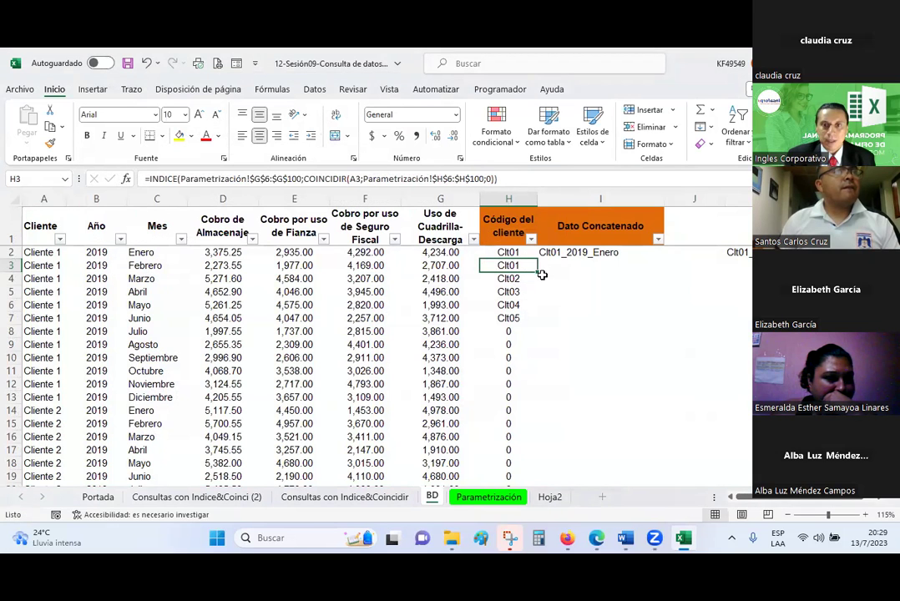
# Fill H3's client-code formula down column H and check its distinct values in the filter list.
pyautogui.doubleClick(540, 269)
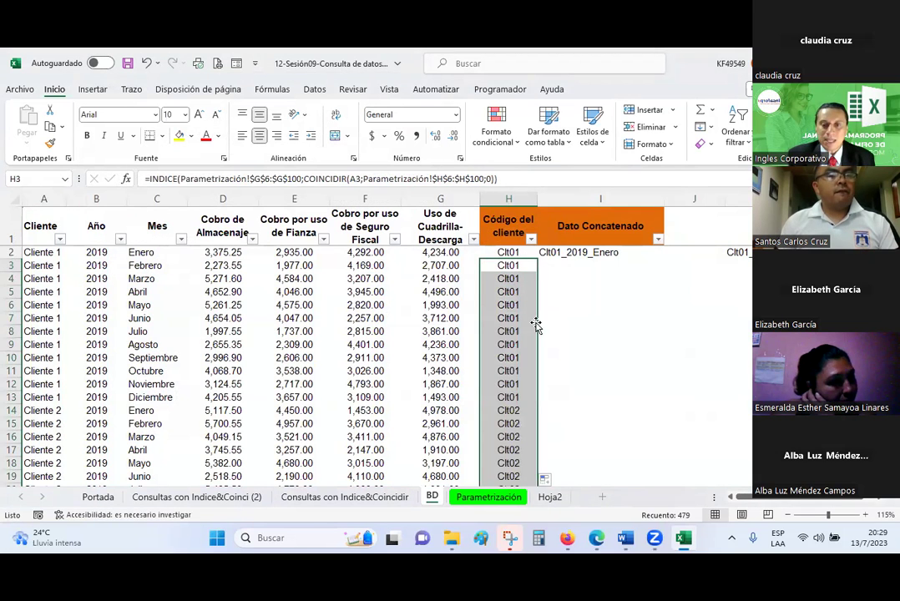
pyautogui.scroll(-8, 538, 308)
pyautogui.scroll(-8, 538, 307)
pyautogui.scroll(-15, 537, 308)
pyautogui.scroll(-15, 536, 309)
pyautogui.scroll(-16, 535, 309)
pyautogui.scroll(20, 535, 309)
pyautogui.scroll(10, 535, 309)
pyautogui.scroll(-6, 536, 309)
pyautogui.scroll(13, 536, 309)
pyautogui.scroll(5, 527, 297)
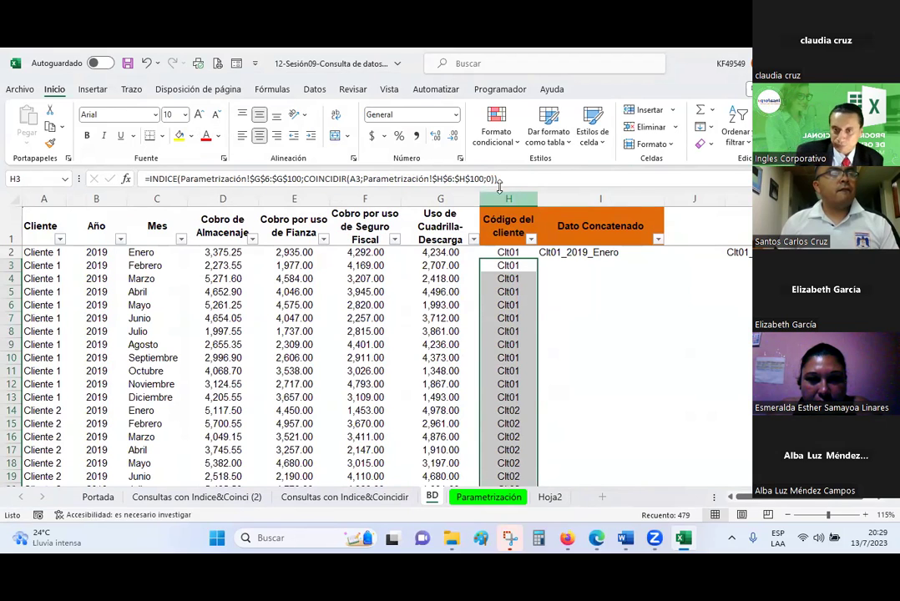
pyautogui.click(524, 249)
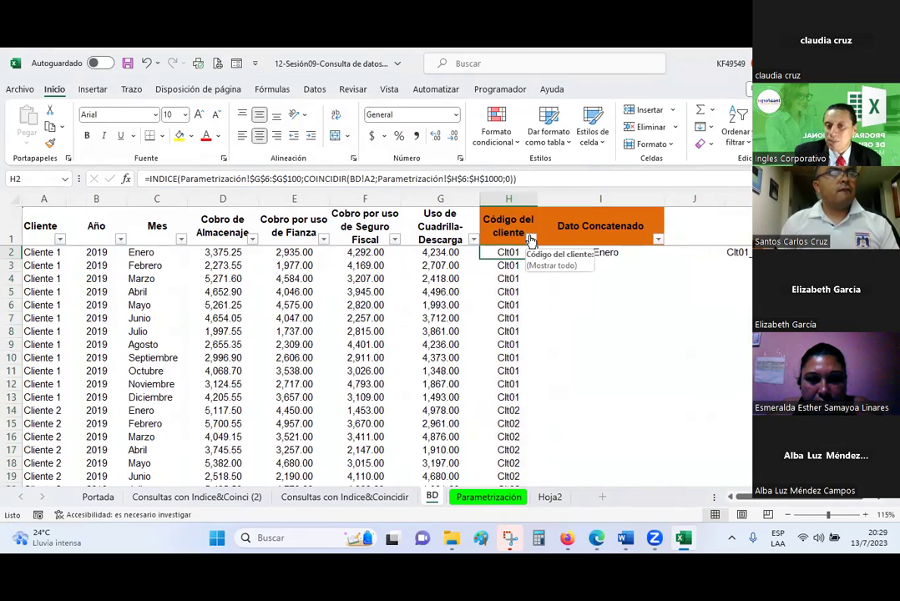
pyautogui.click(530, 240)
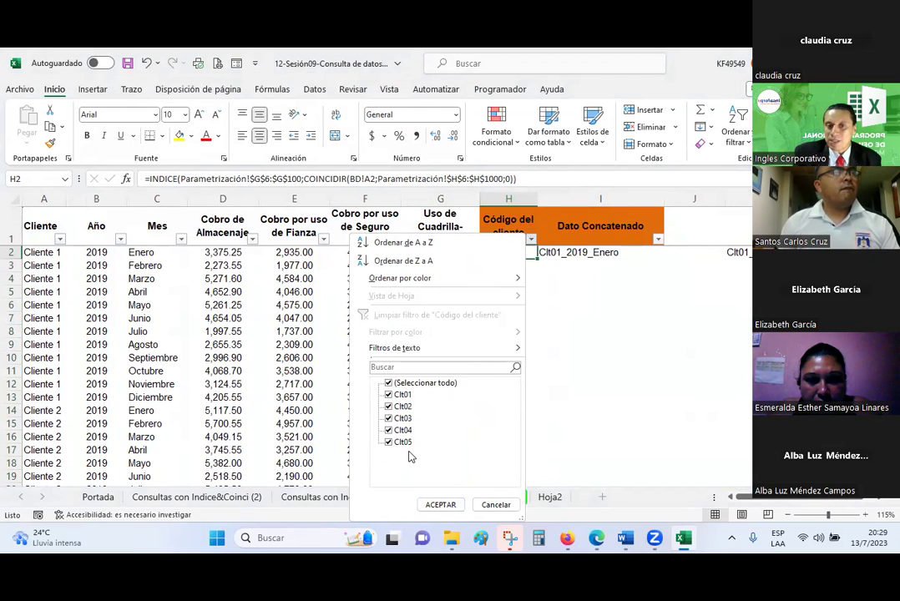
pyautogui.click(535, 422)
# Test-change H7's range start row to 45, check the resulting 0, then undo the edit.
pyautogui.click(515, 318)
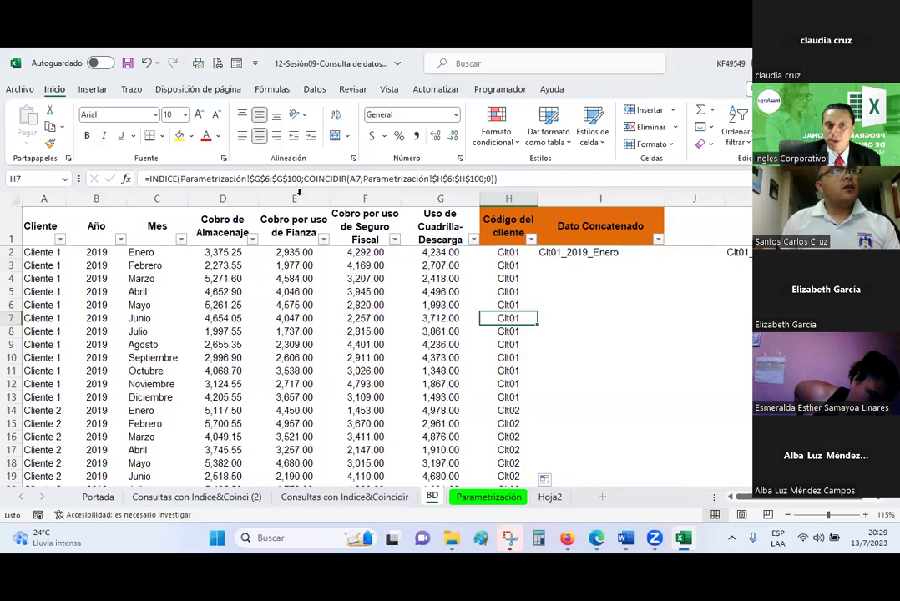
pyautogui.click(266, 179)
pyautogui.write('6')
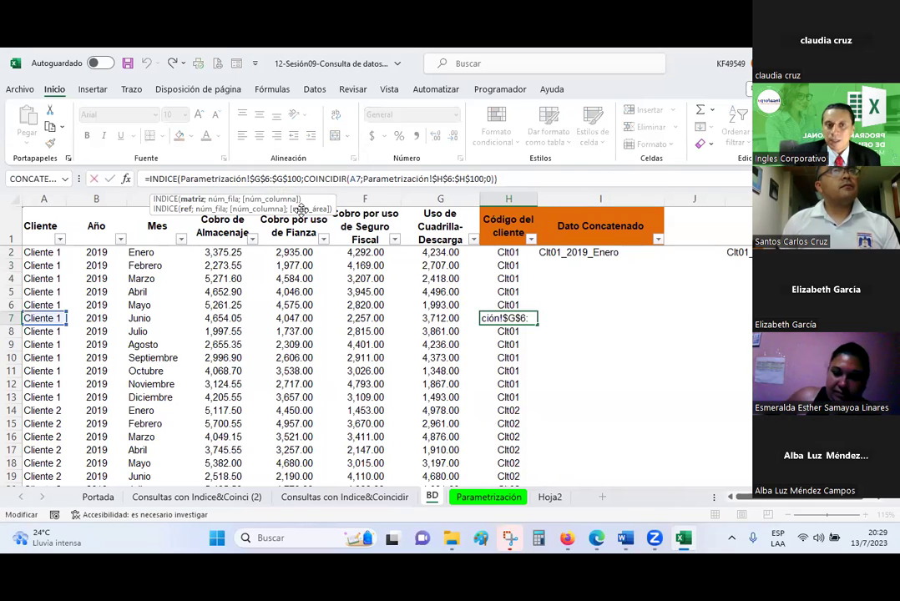
pyautogui.press('BackSpace')
pyautogui.write('45')
pyautogui.press('Return')
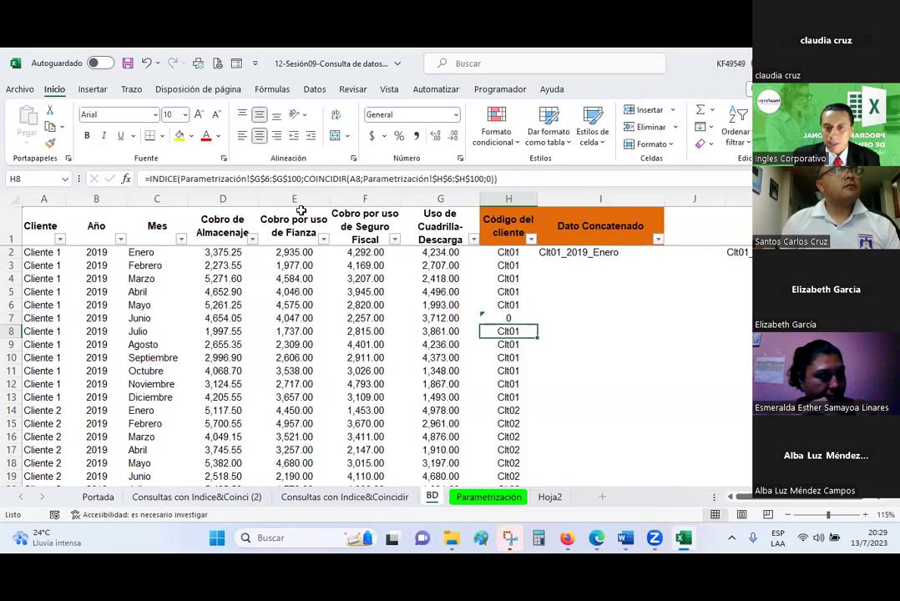
pyautogui.press('Up')
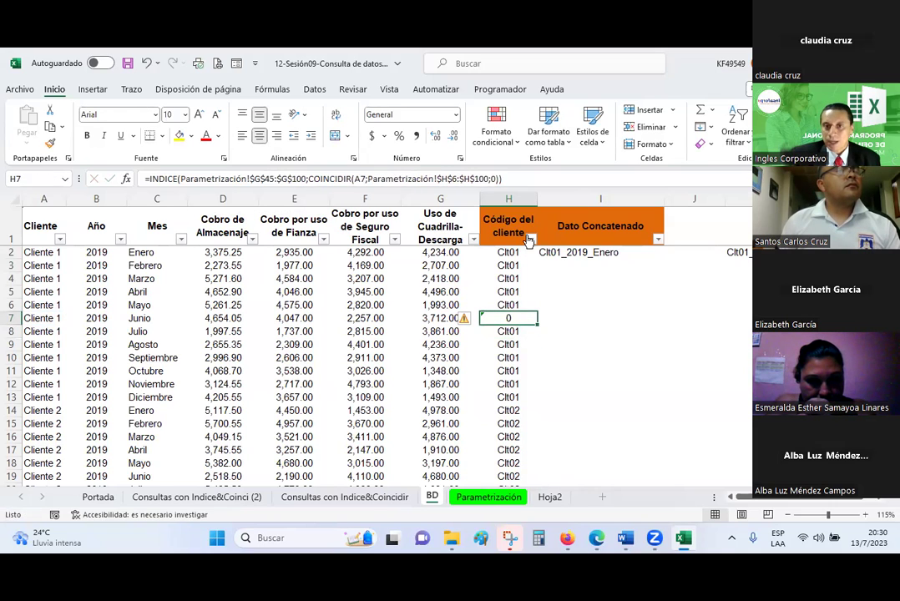
pyautogui.click(530, 239)
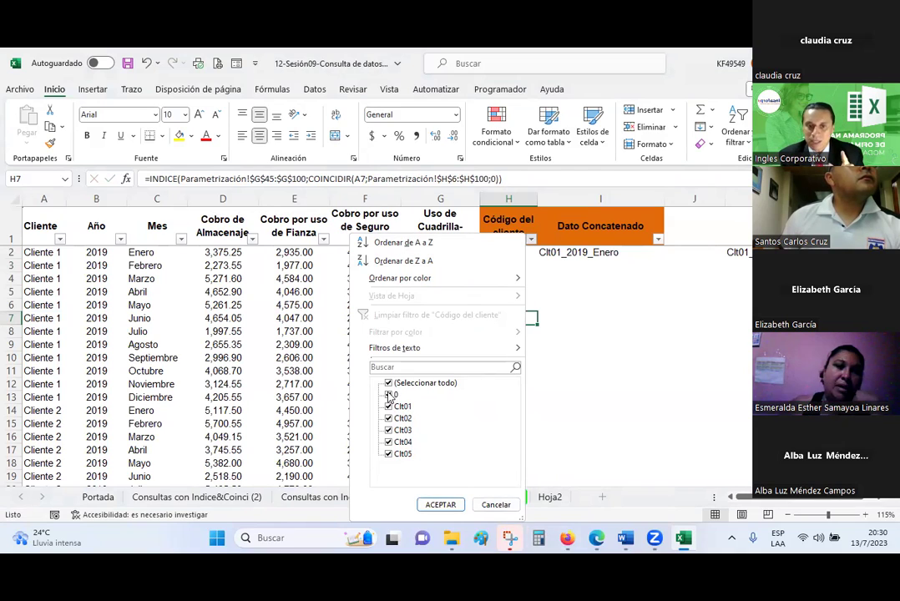
pyautogui.click(505, 505)
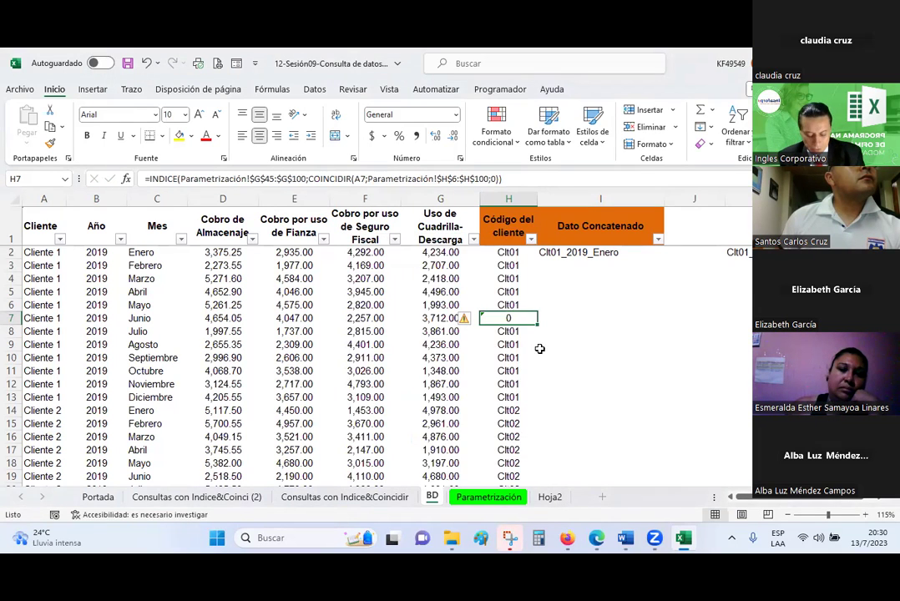
pyautogui.hotkey('ctrl', 'z')
pyautogui.click(560, 343)
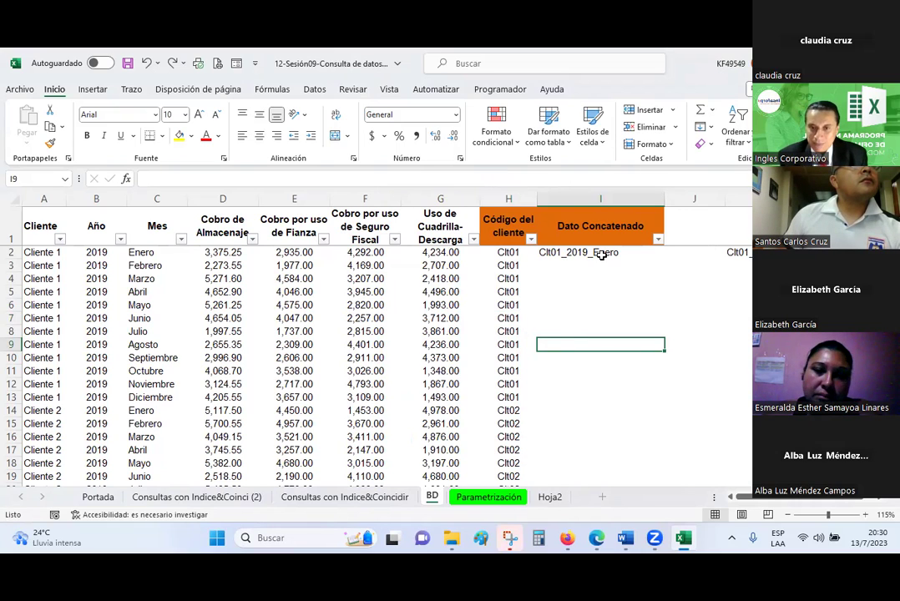
pyautogui.click(602, 255)
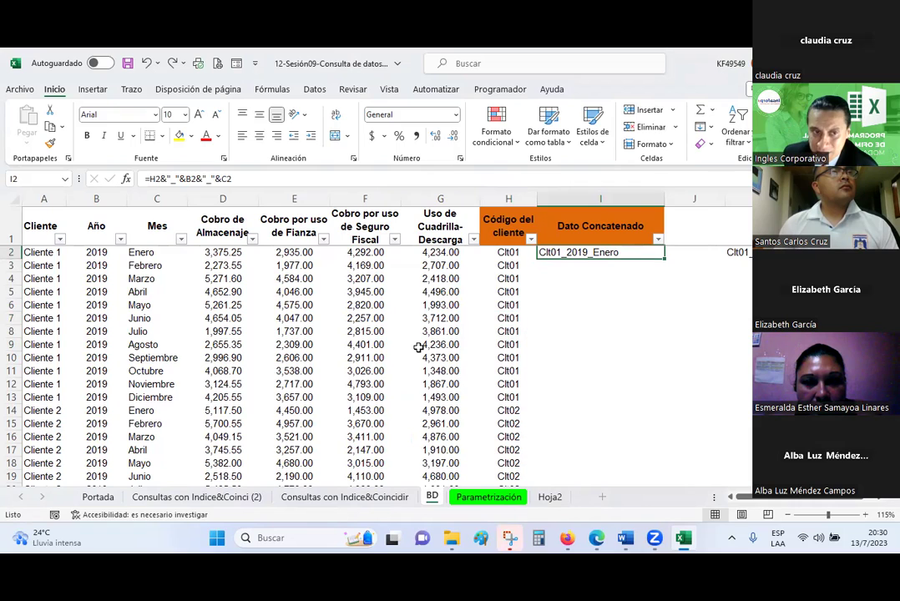
pyautogui.click(506, 250)
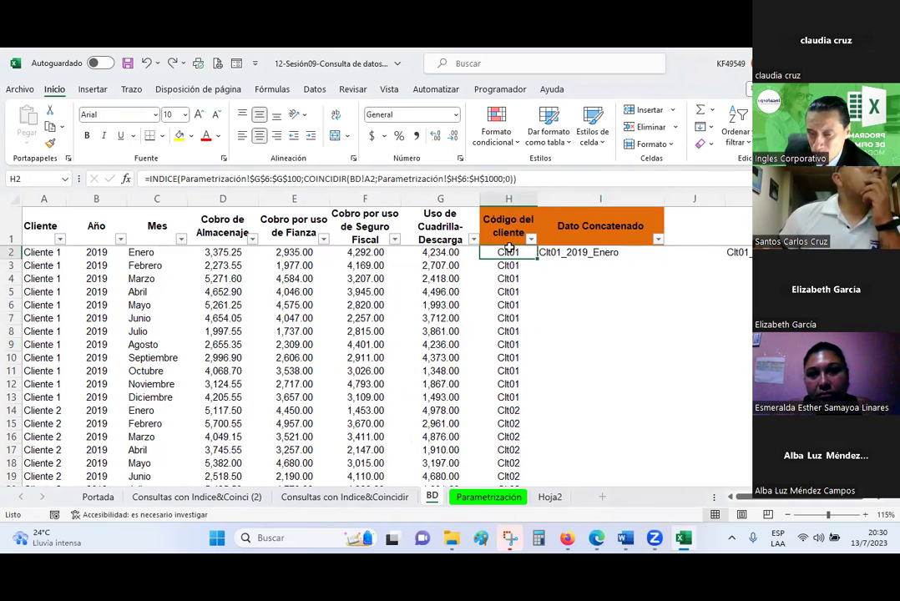
pyautogui.click(617, 316)
pyautogui.press('Up')
pyautogui.press('Up')
pyautogui.press('Up')
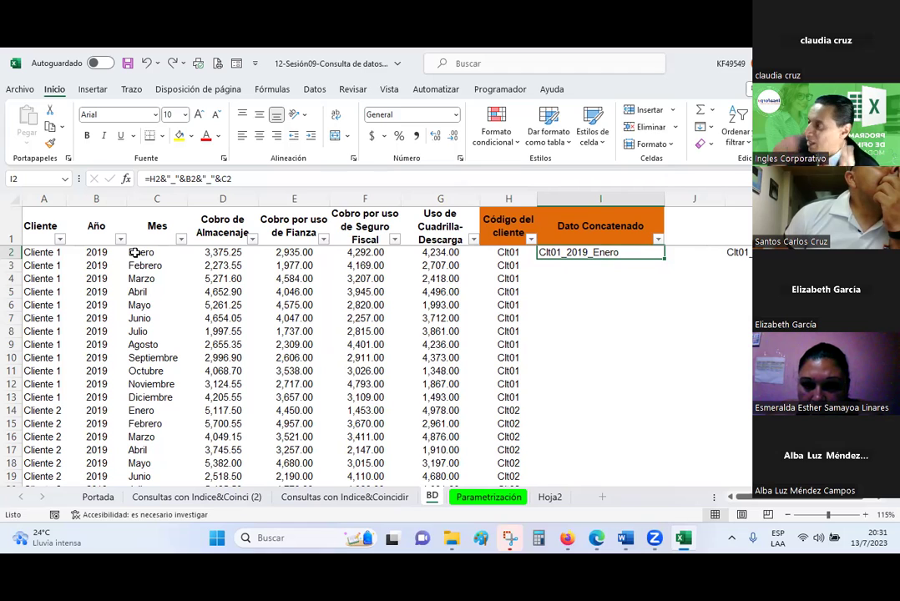
# Enter =H3&"_"&B3&"_"&C3 in I3 to build the client_year_month key.
pyautogui.click(554, 265)
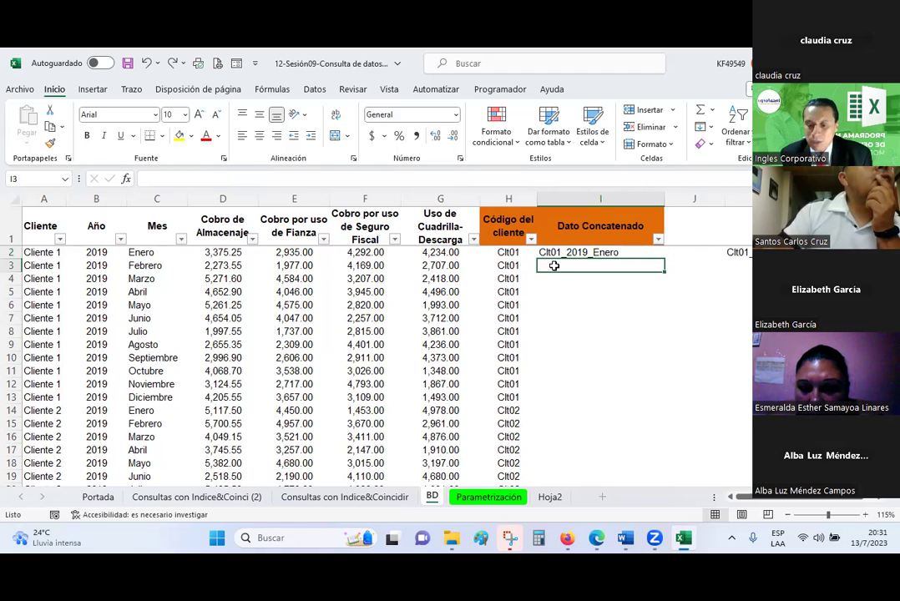
pyautogui.write('=')
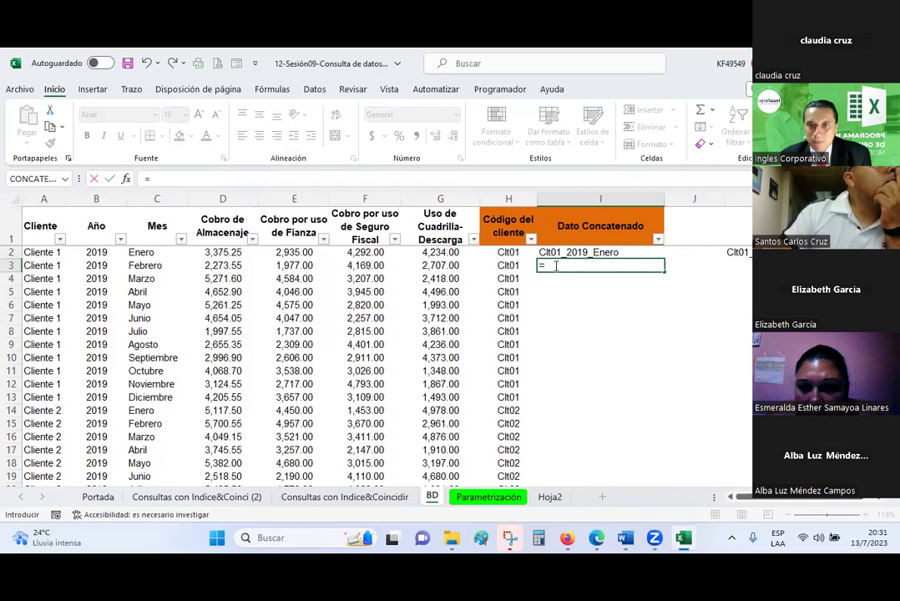
pyautogui.press('Left')
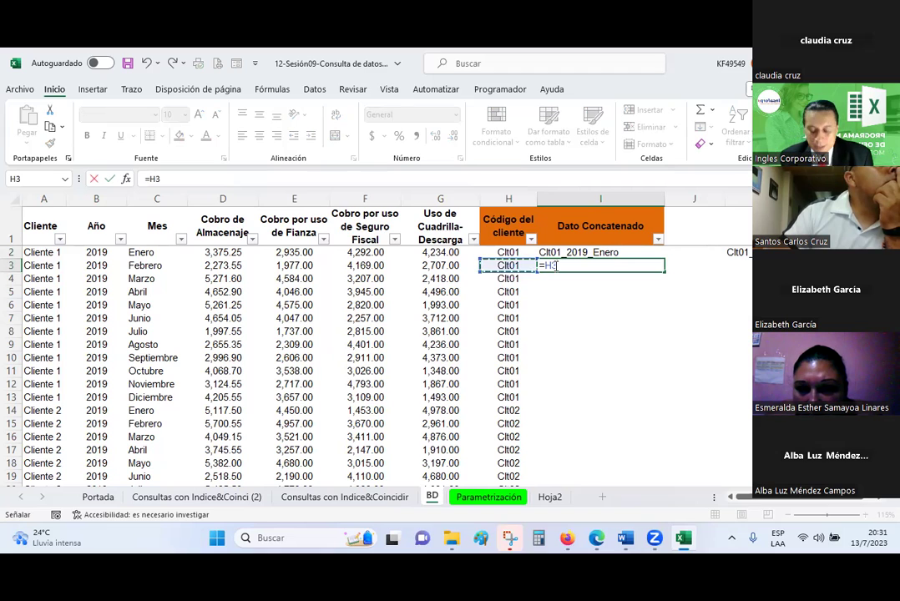
pyautogui.write('&"_"&')
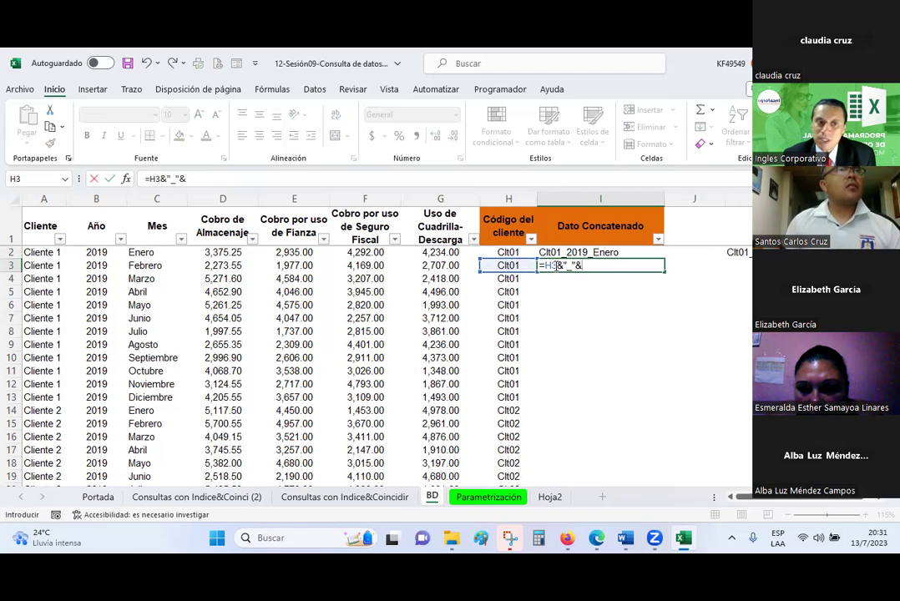
pyautogui.click(99, 266)
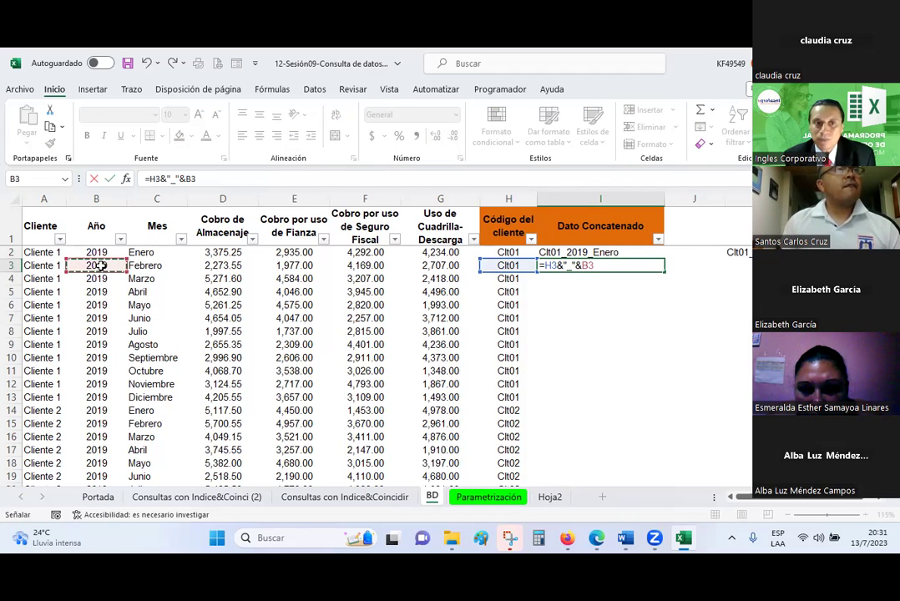
pyautogui.write('&')
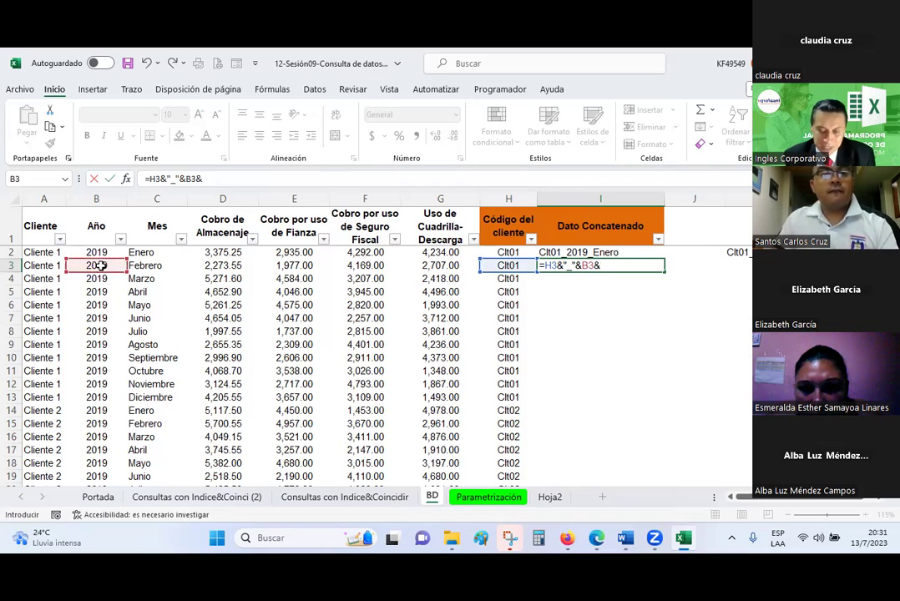
pyautogui.write('"')
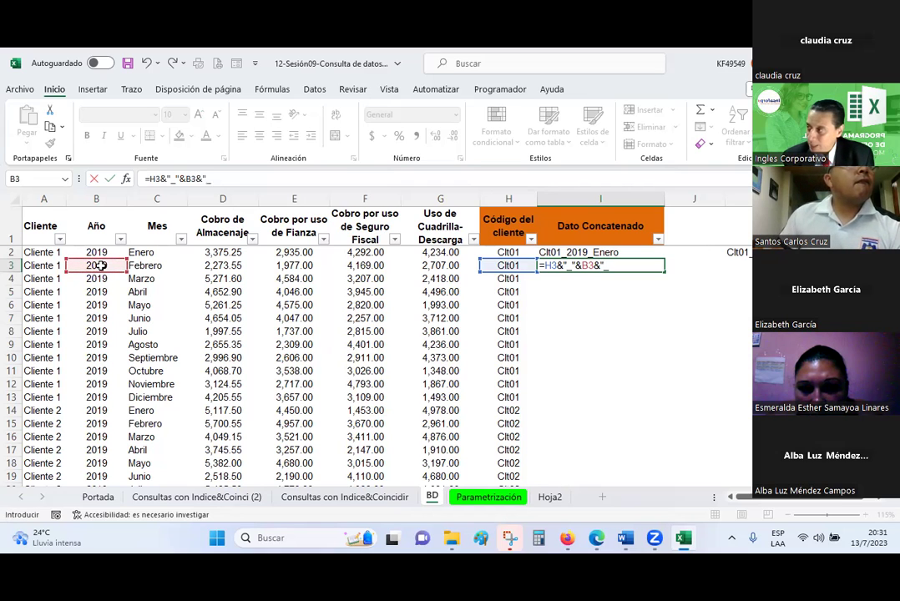
pyautogui.write('_"&')
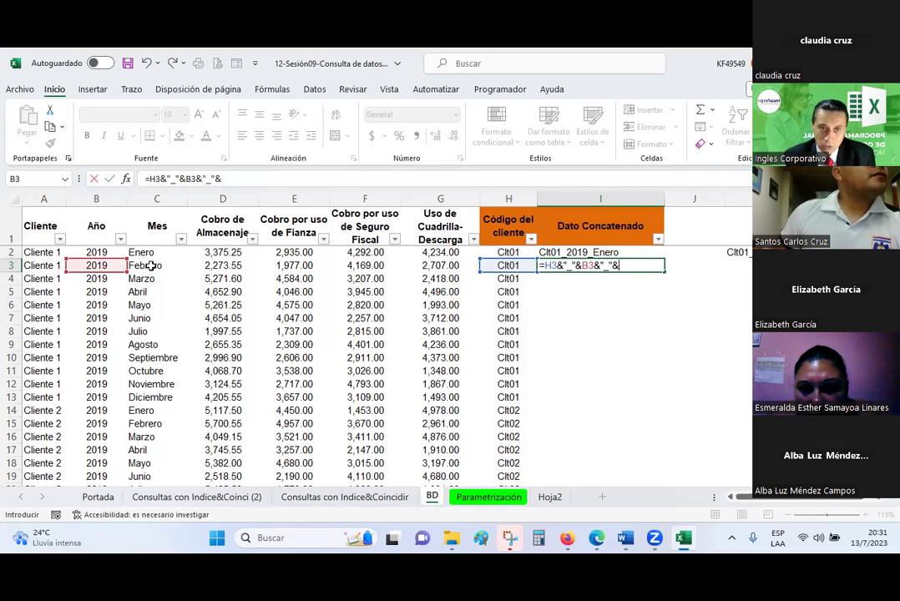
pyautogui.click(150, 266)
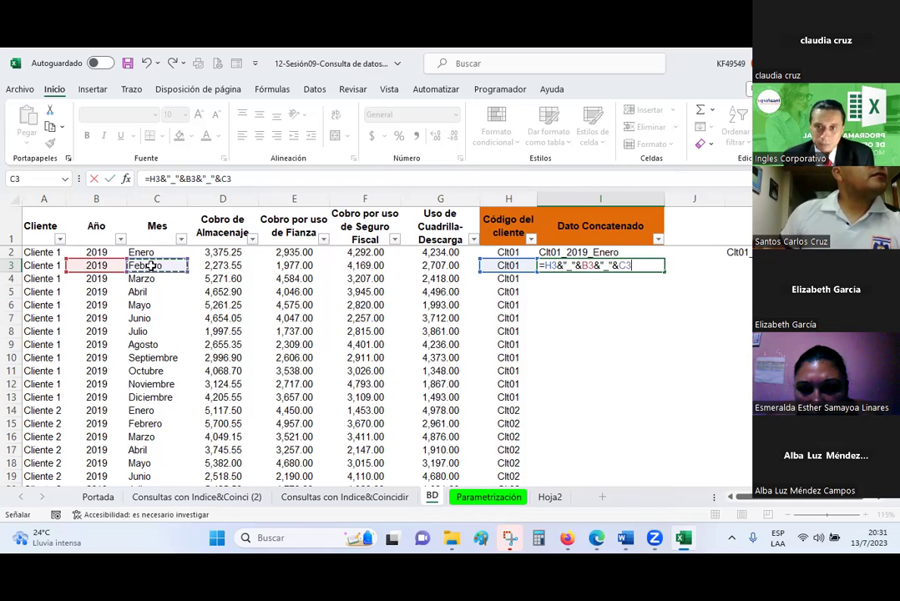
pyautogui.press('Return')
pyautogui.press('Up')
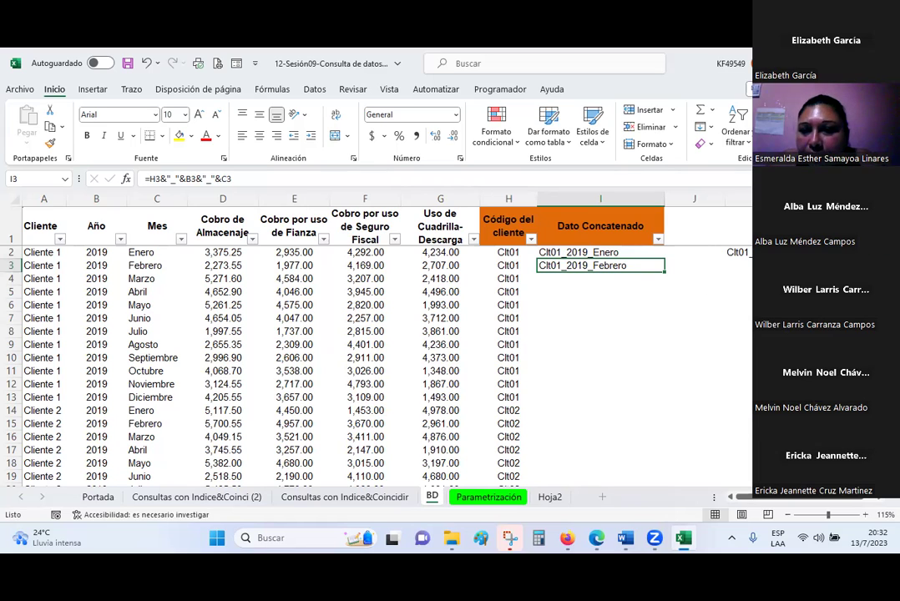
# Copy the key formula down the whole Dato Concatenado column, check row 11, and switch to the browser.
pyautogui.press('Down')
pyautogui.press('Down')
pyautogui.press('Down')
pyautogui.click(619, 264)
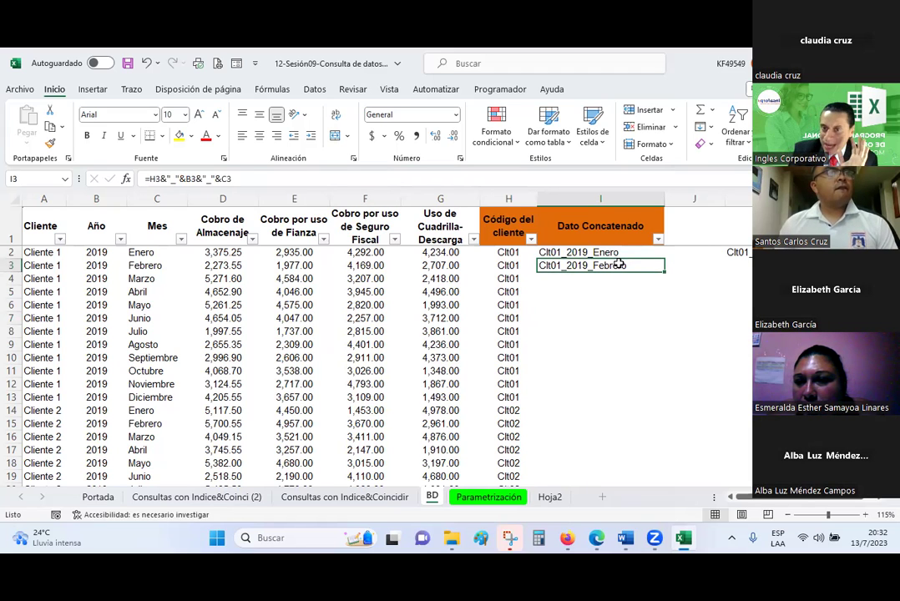
pyautogui.doubleClick(665, 274)
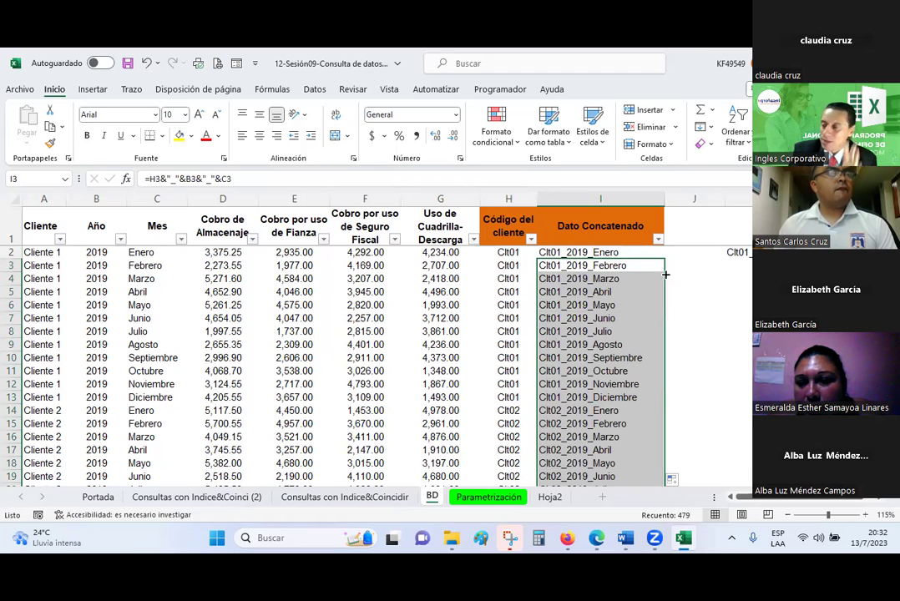
pyautogui.scroll(-1, 603, 342)
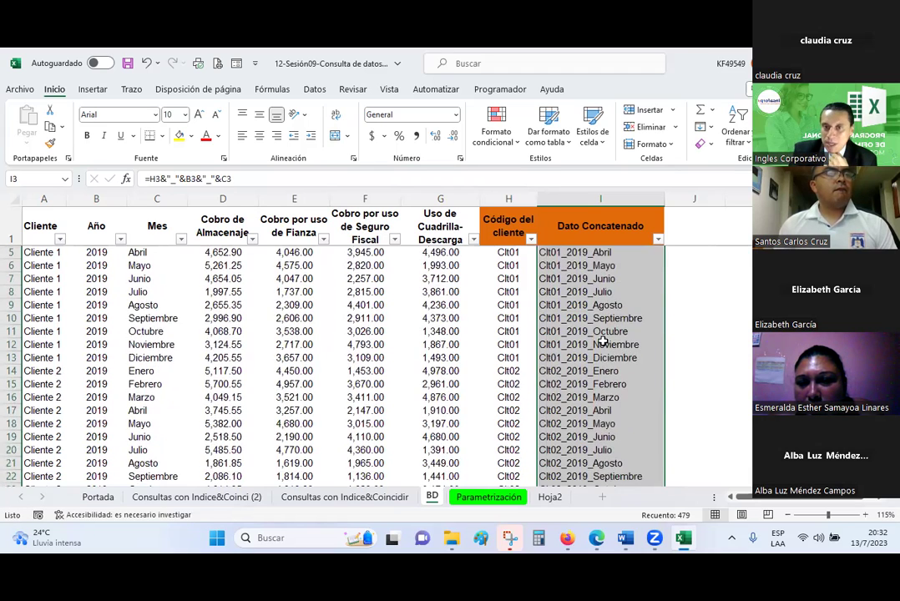
pyautogui.scroll(-1, 603, 342)
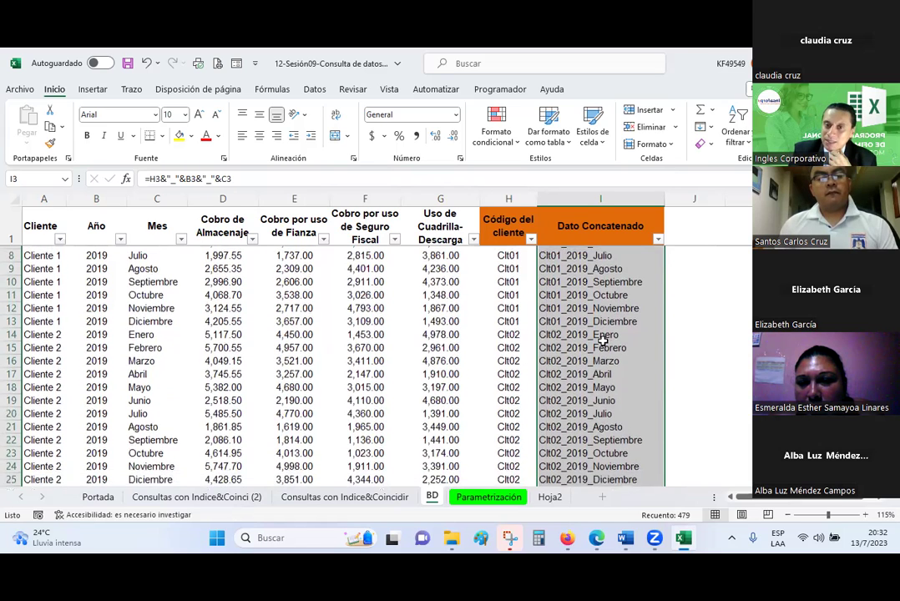
pyautogui.scroll(2, 603, 342)
pyautogui.click(600, 369)
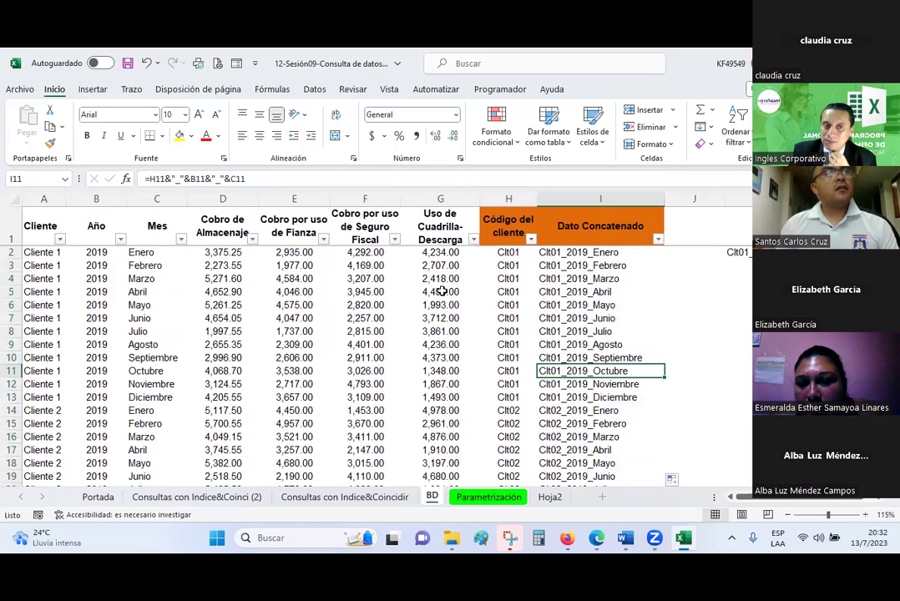
pyautogui.click(507, 254)
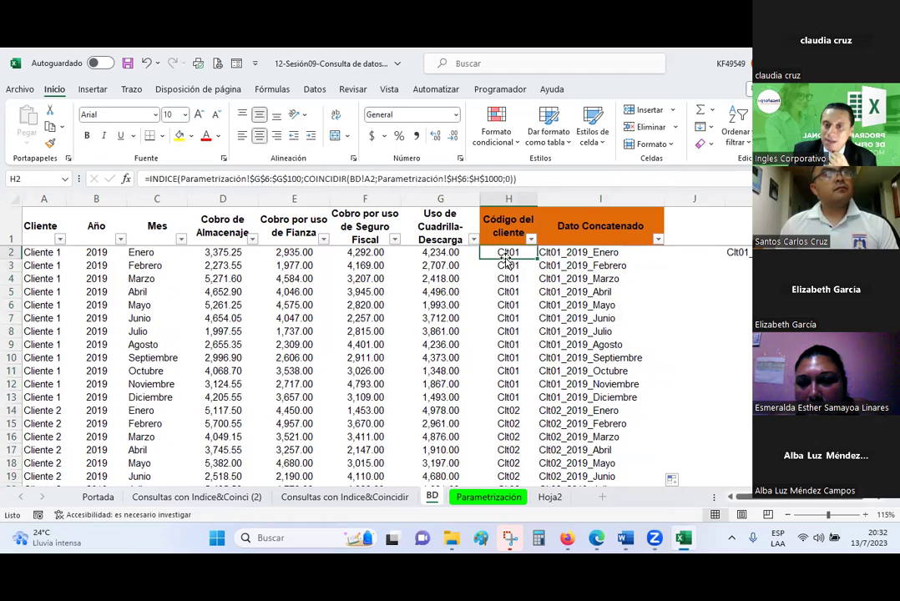
pyautogui.hotkey('alt', 'Tab')
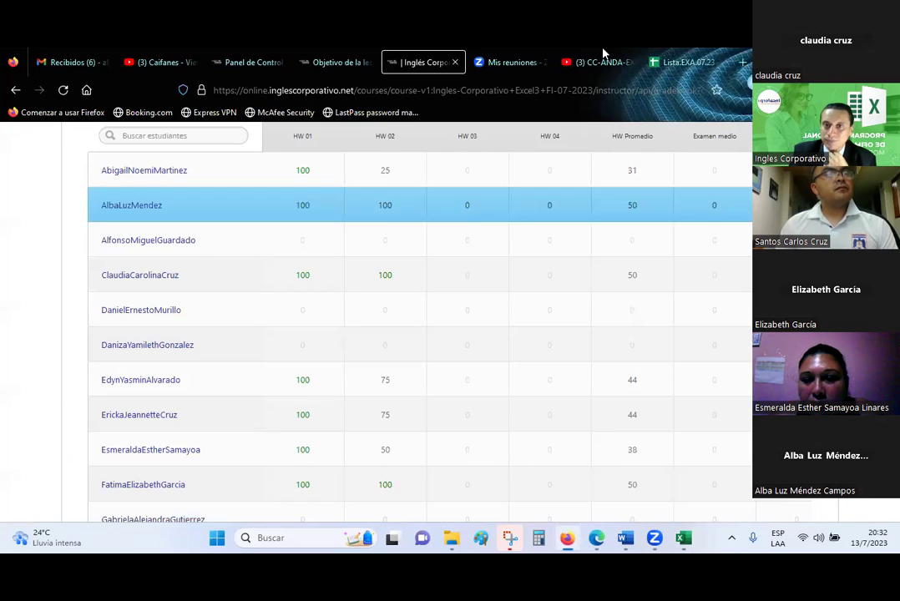
# In Lista.EXA.07.23, mark 13/7/2023 attendance 1, 1, 1, 0, 0 for the first five students.
pyautogui.click(674, 61)
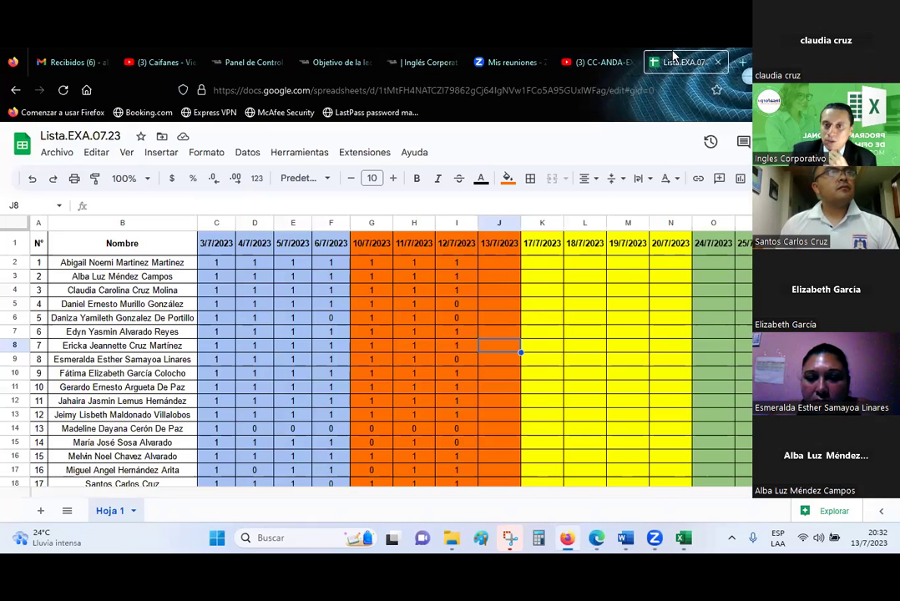
pyautogui.click(497, 264)
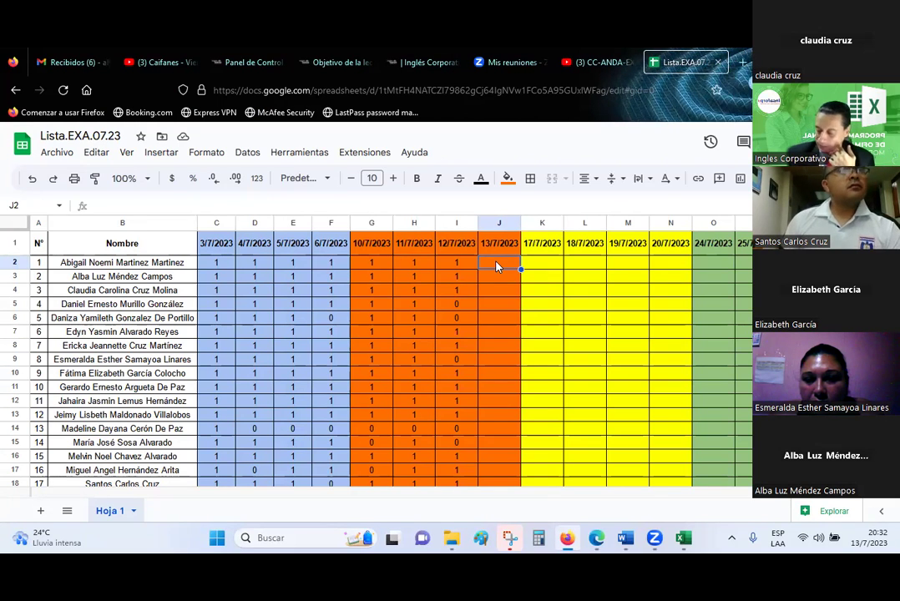
pyautogui.write('1')
pyautogui.press('Return')
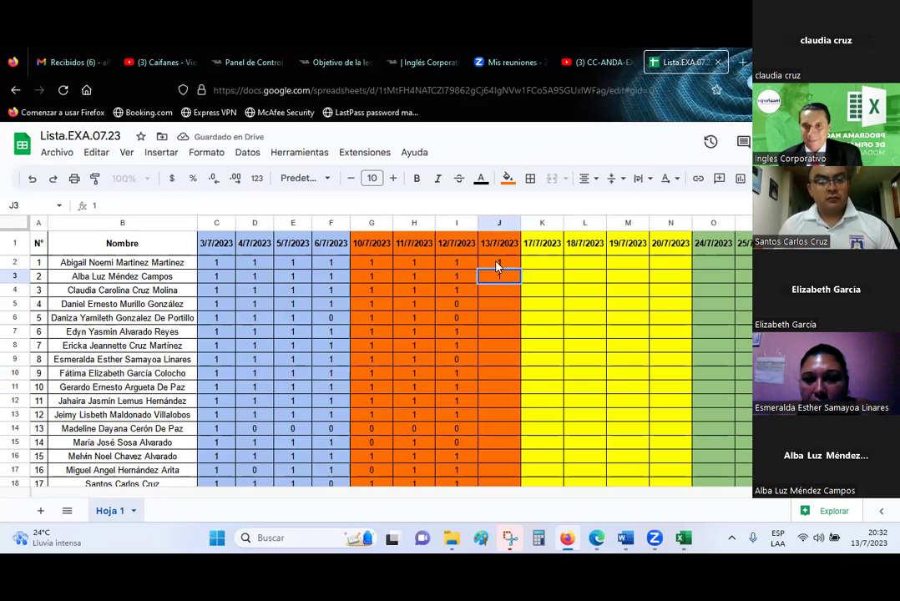
pyautogui.write('1')
pyautogui.press('Return')
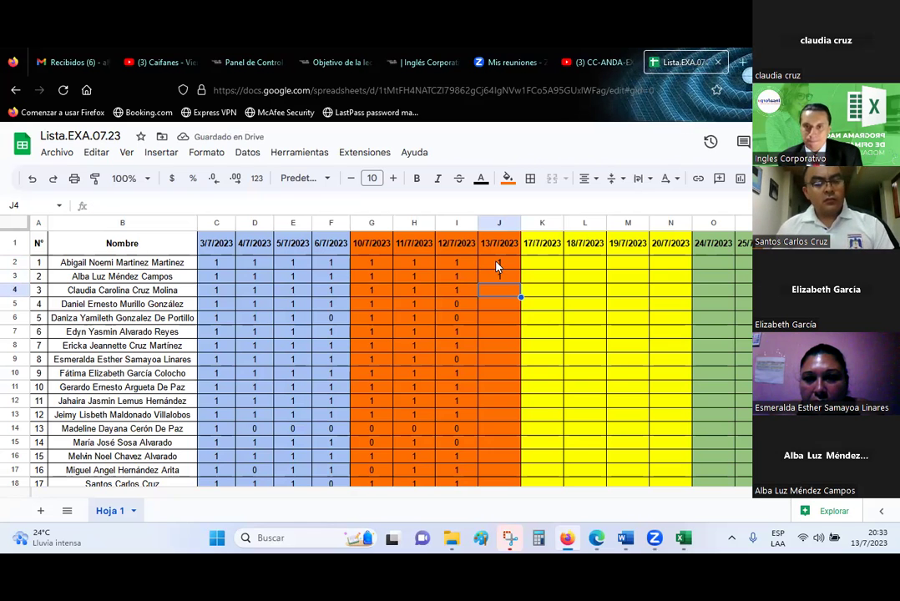
pyautogui.write('1')
pyautogui.press('Return')
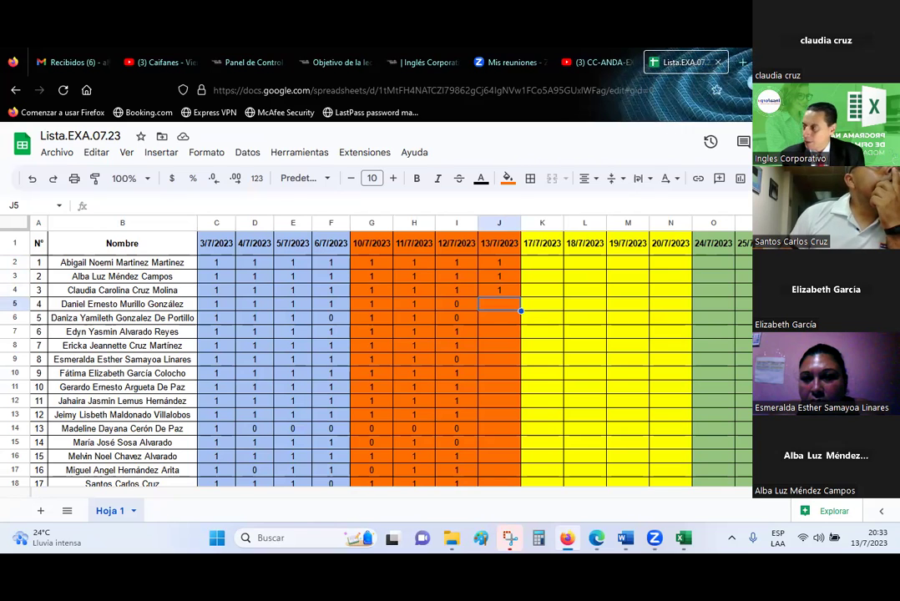
pyautogui.scroll(-3, 865, 328)
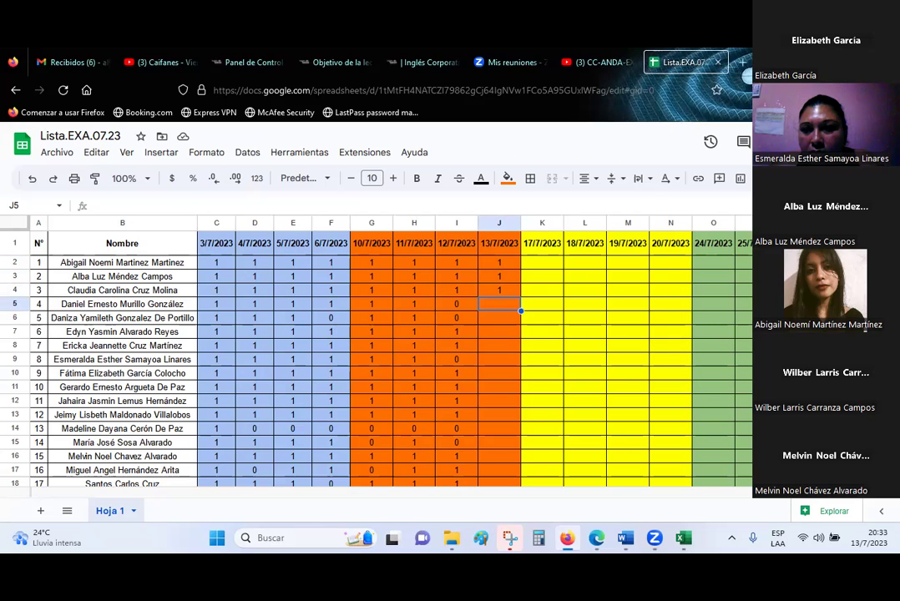
pyautogui.write('0')
pyautogui.press('Return')
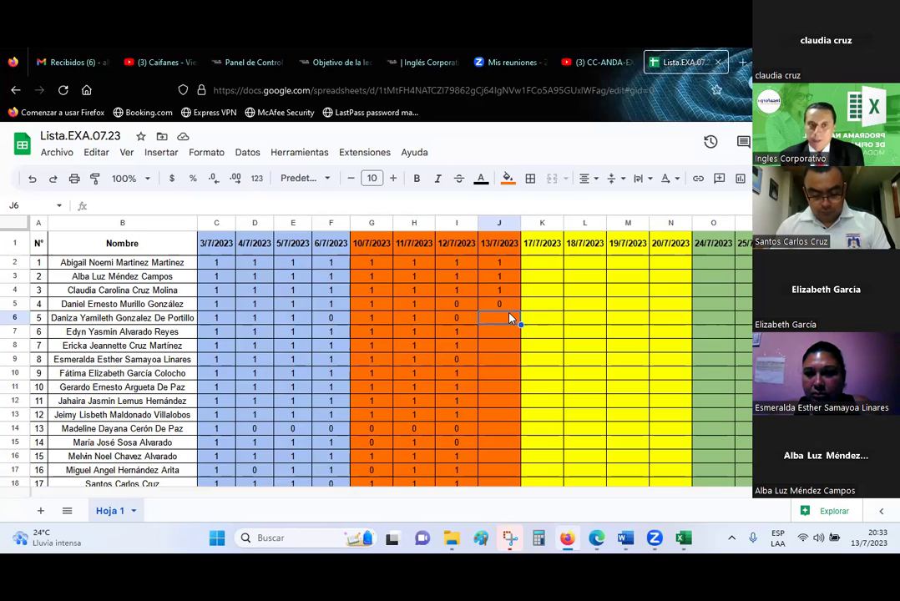
pyautogui.write('0')
pyautogui.press('Return')
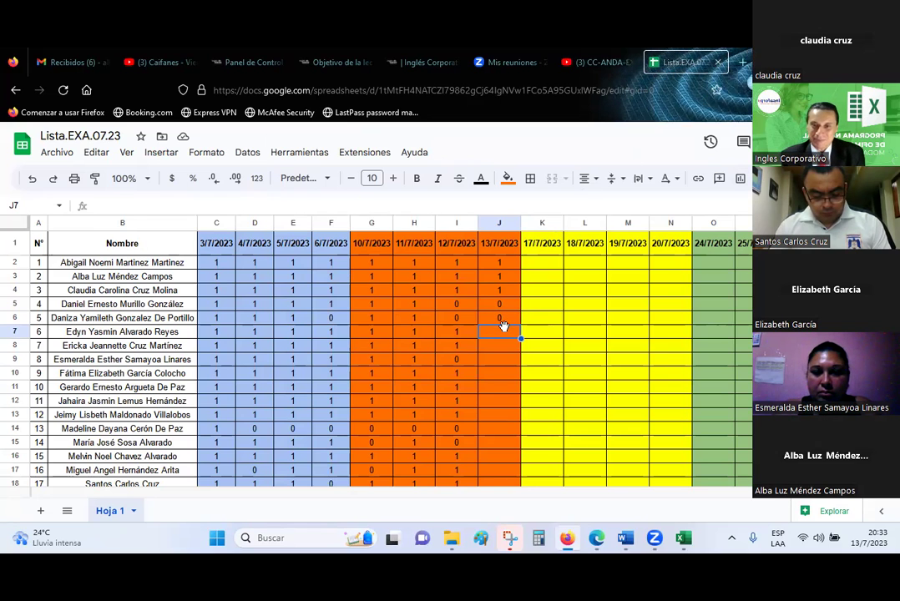
pyautogui.write('1')
# Mark students six to thirteen as 1, 1, 1, 1, 1, 1, 0, 0 down to J14.
pyautogui.press('Return')
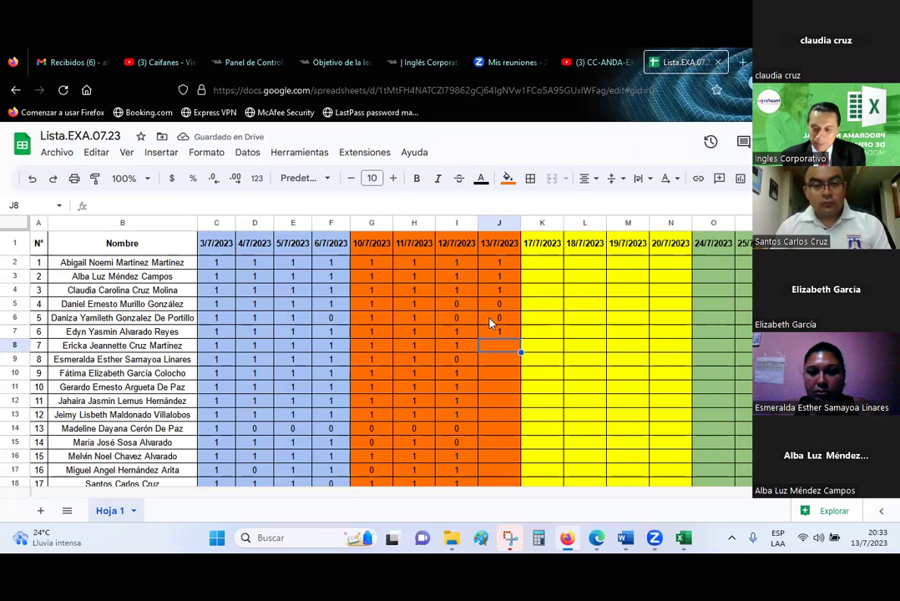
pyautogui.write('1')
pyautogui.press('Return')
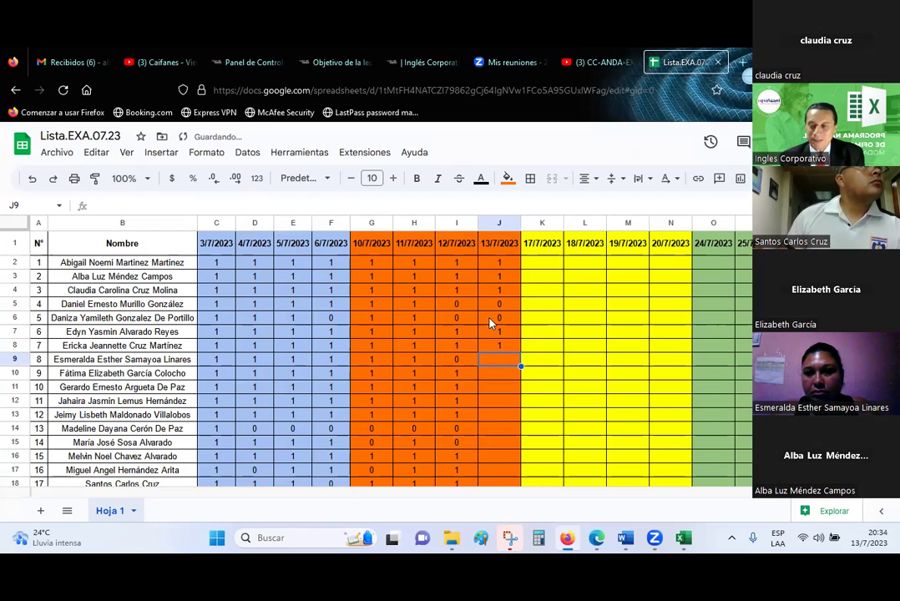
pyautogui.write('1')
pyautogui.press('Return')
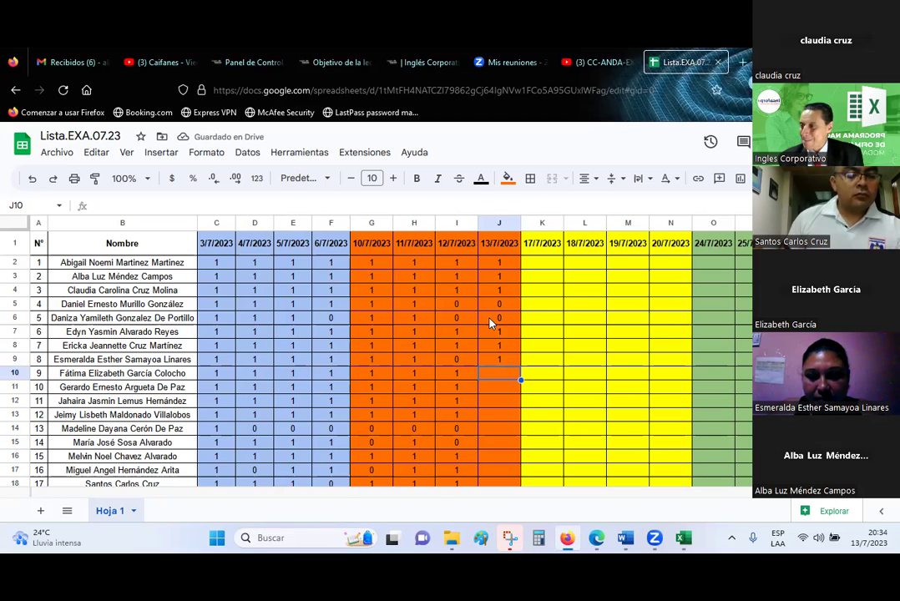
pyautogui.write('1')
pyautogui.press('Return')
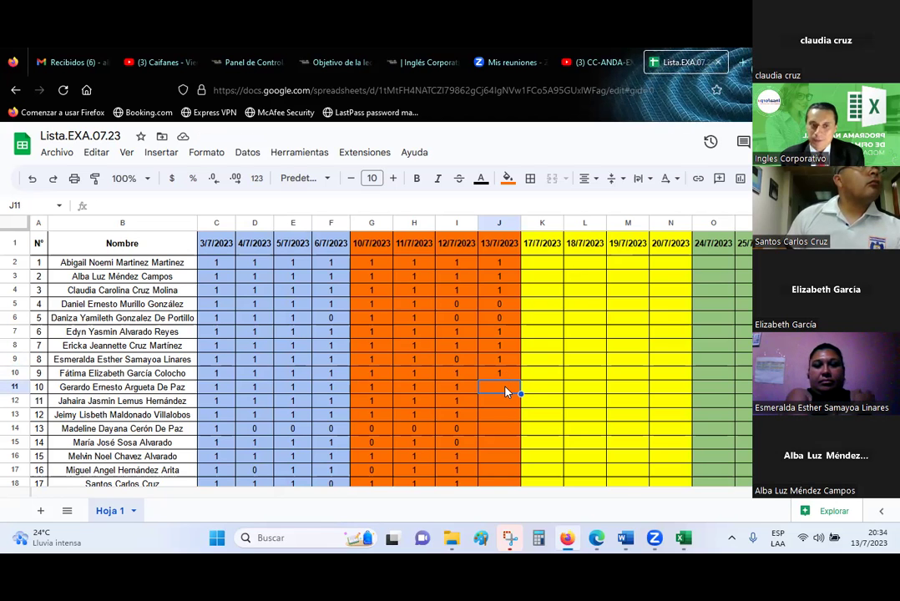
pyautogui.write('1')
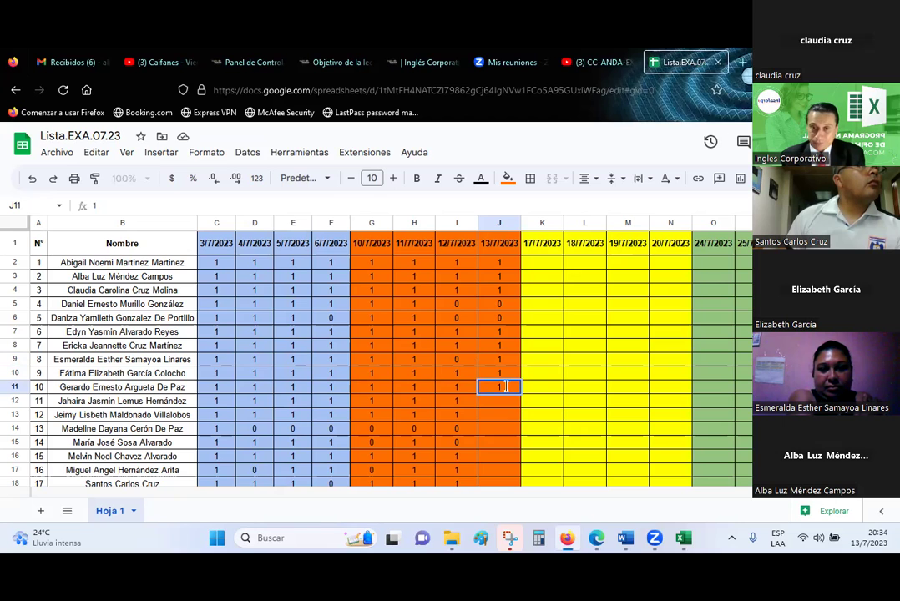
pyautogui.press('Return')
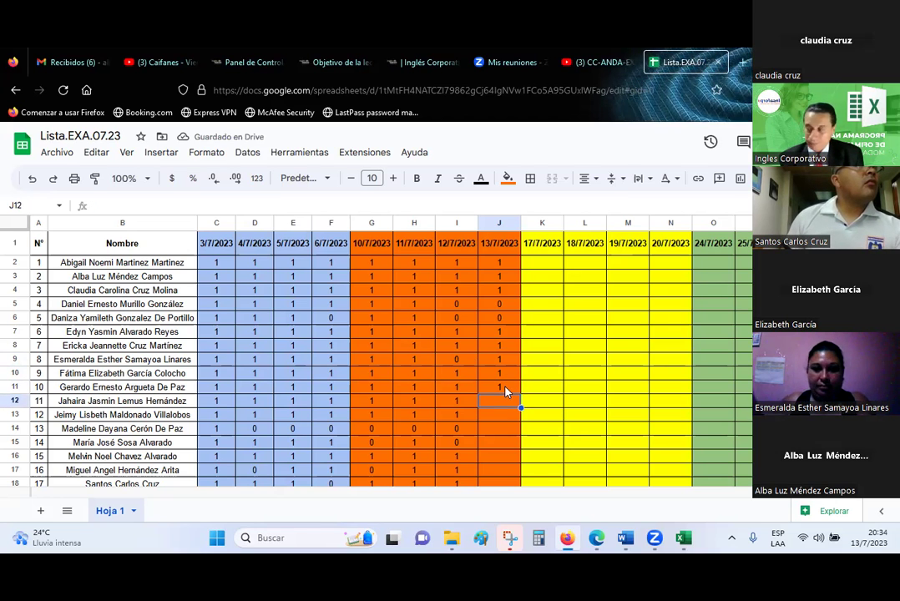
pyautogui.write('1')
pyautogui.press('Return')
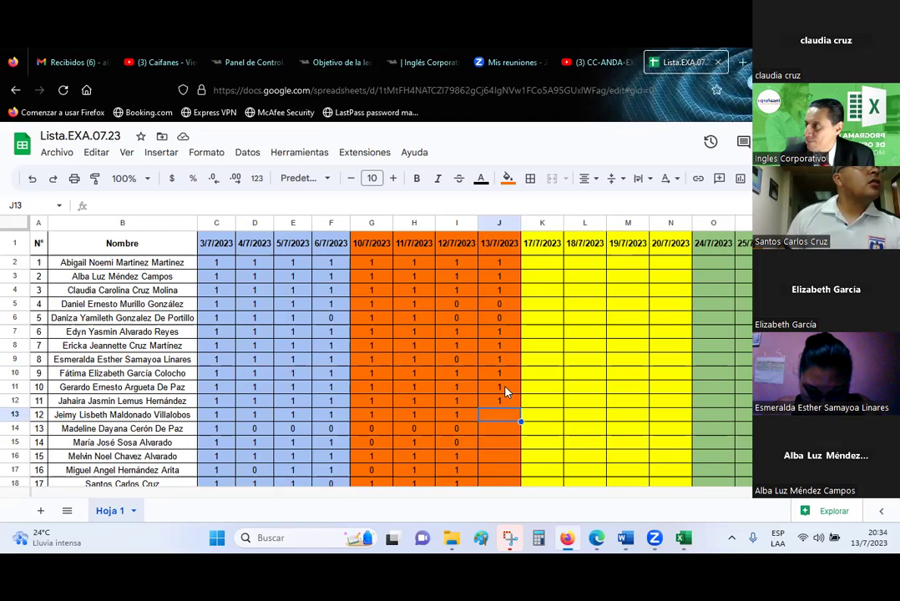
pyautogui.write('0')
pyautogui.press('Return')
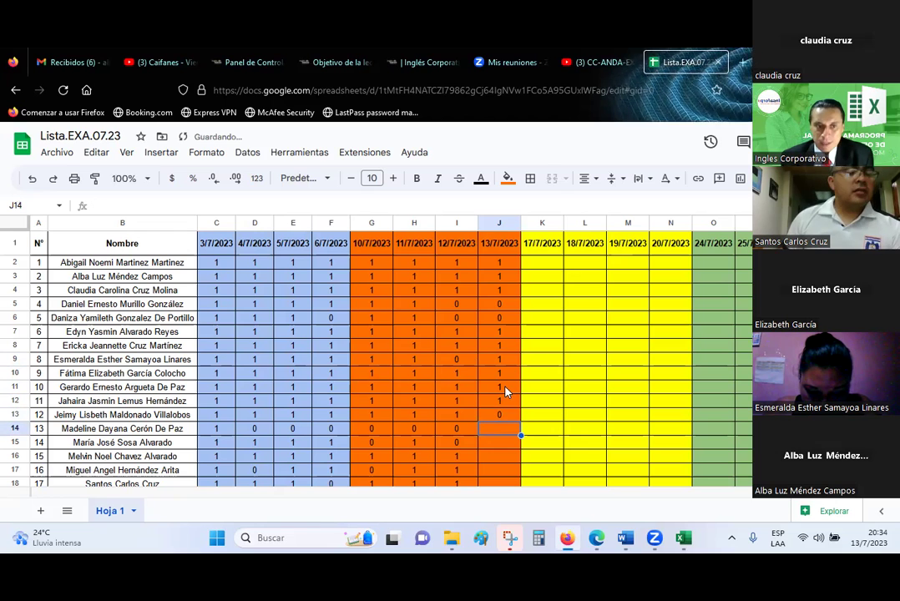
pyautogui.write('0')
pyautogui.press('Return')
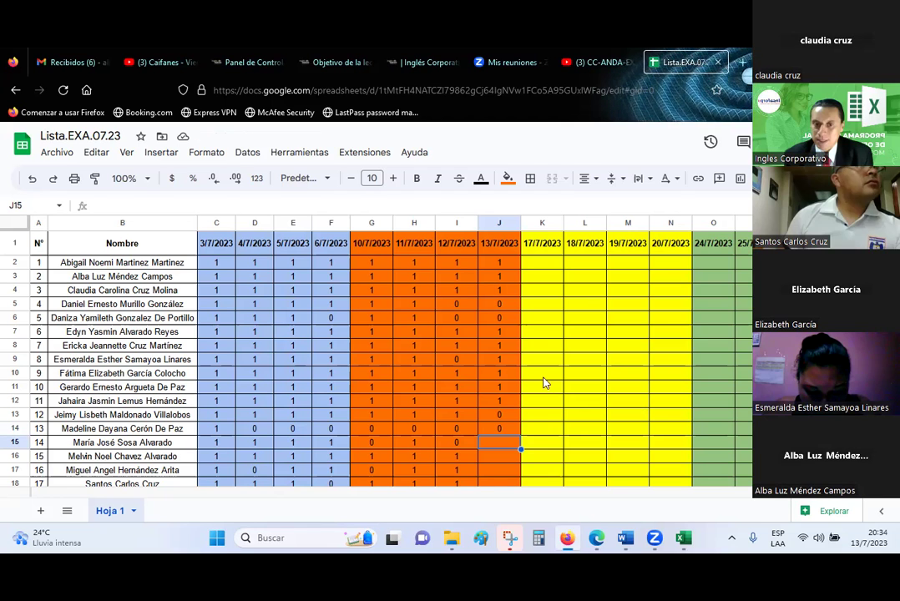
pyautogui.scroll(-4, 502, 418)
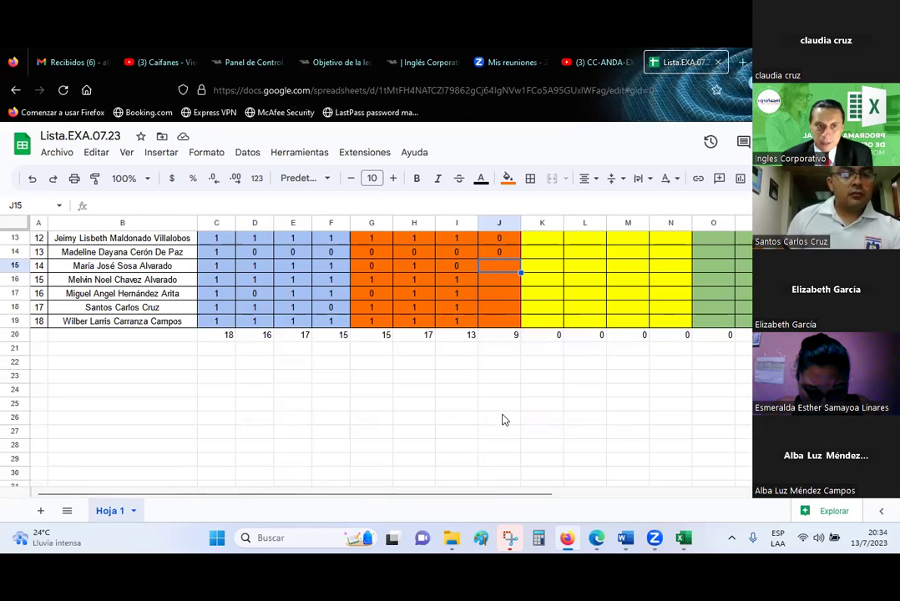
# Mark J15 through J19 as present (1) for 13/7/2023, bringing the day's total to 14.
pyautogui.write('1')
pyautogui.press('Return')
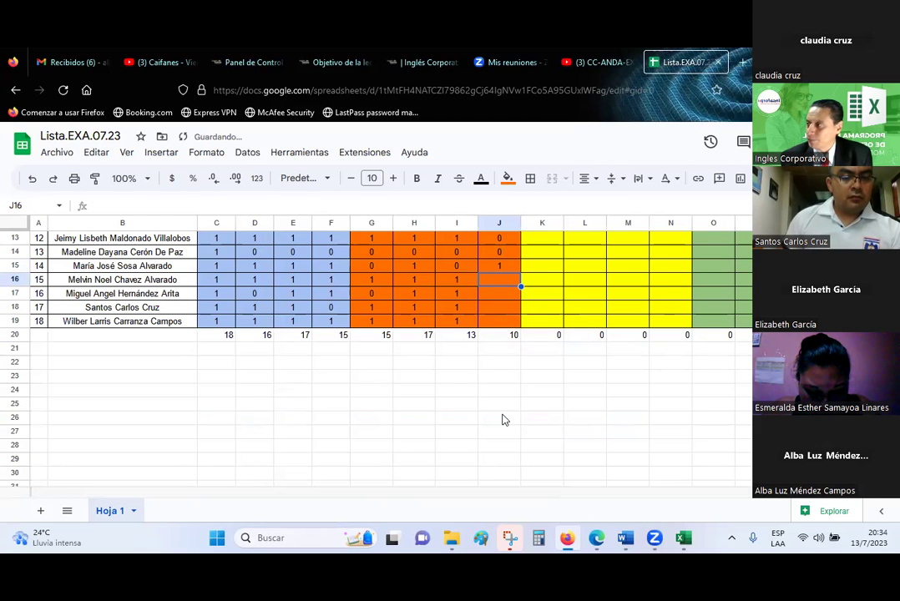
pyautogui.write('1')
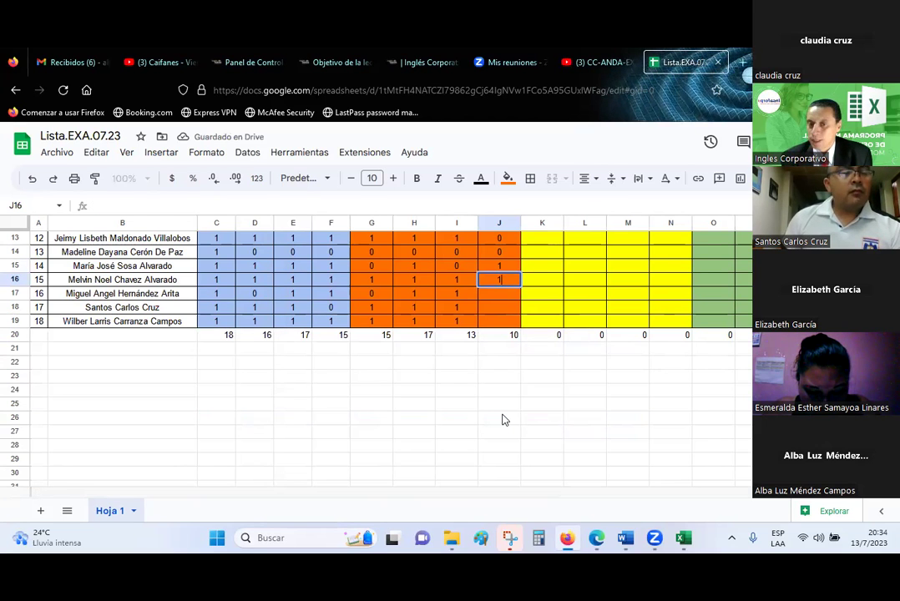
pyautogui.press('Return')
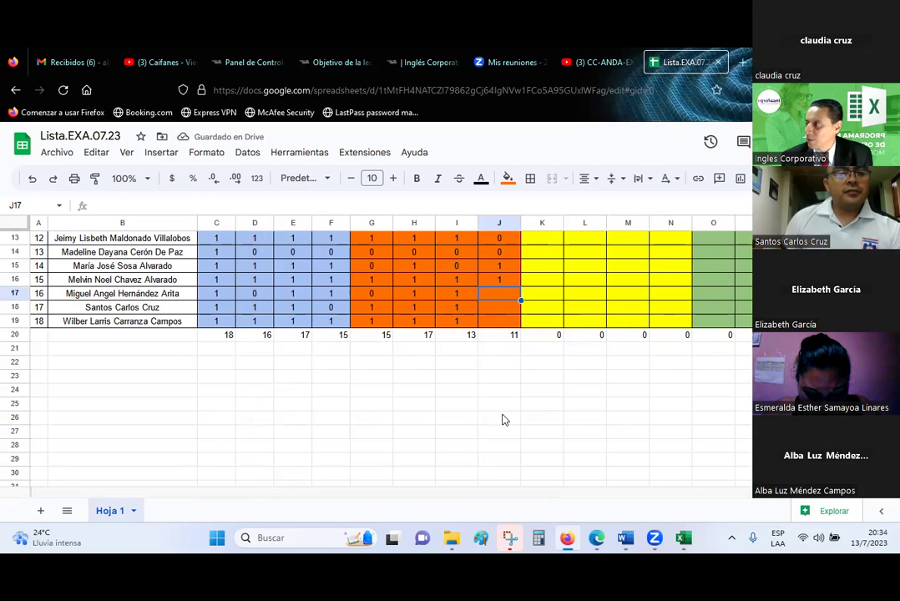
pyautogui.write('1')
pyautogui.press('Return')
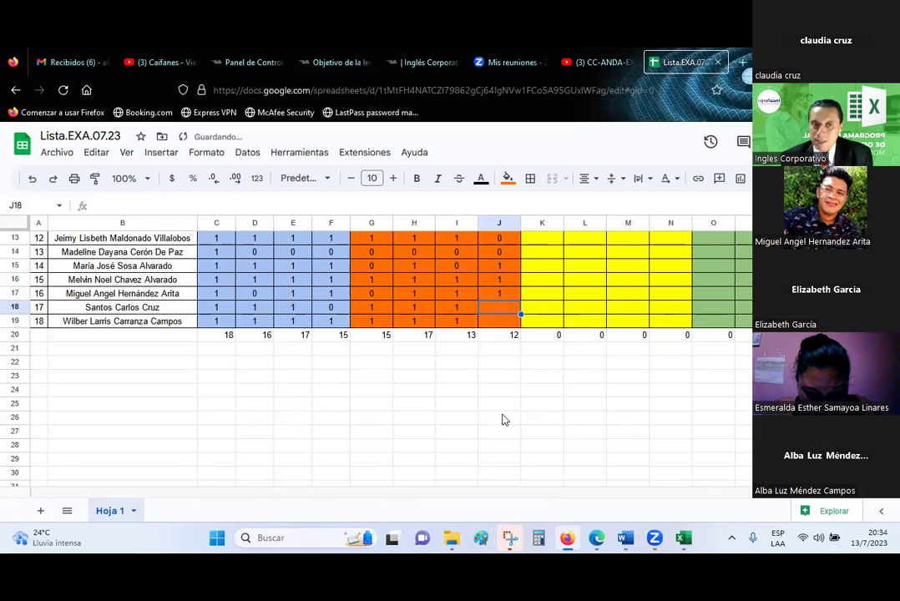
pyautogui.write('1')
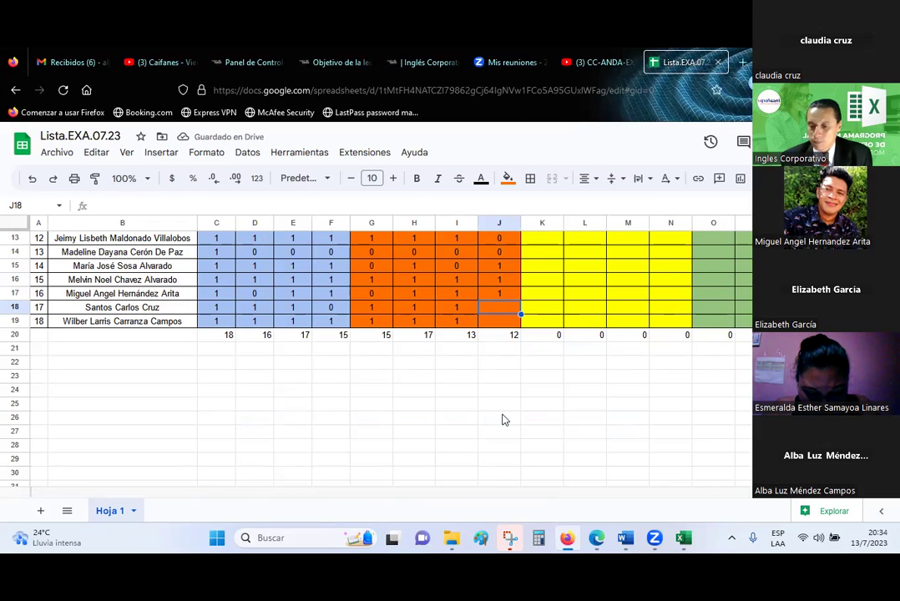
pyautogui.hotkey('ctrl', 'Return')
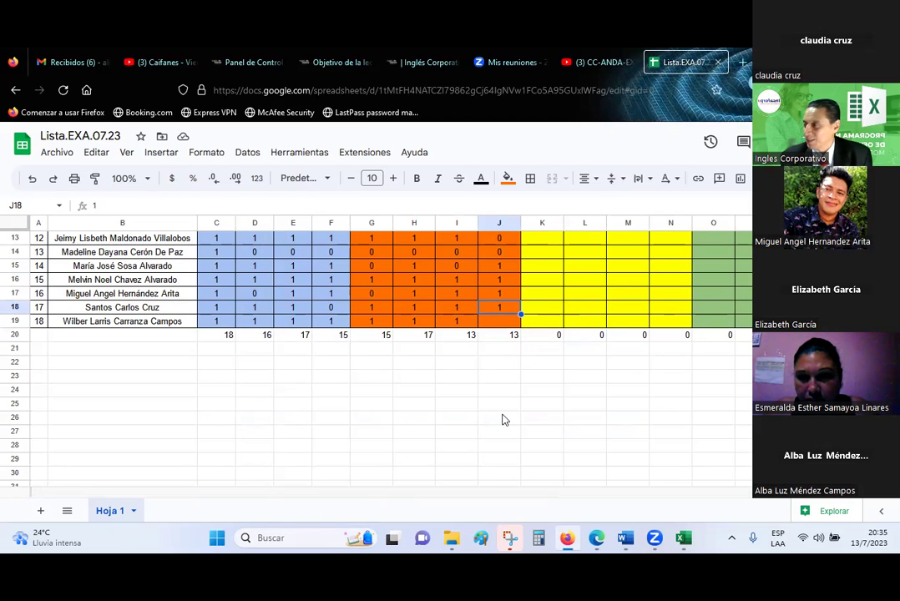
pyautogui.press('Down')
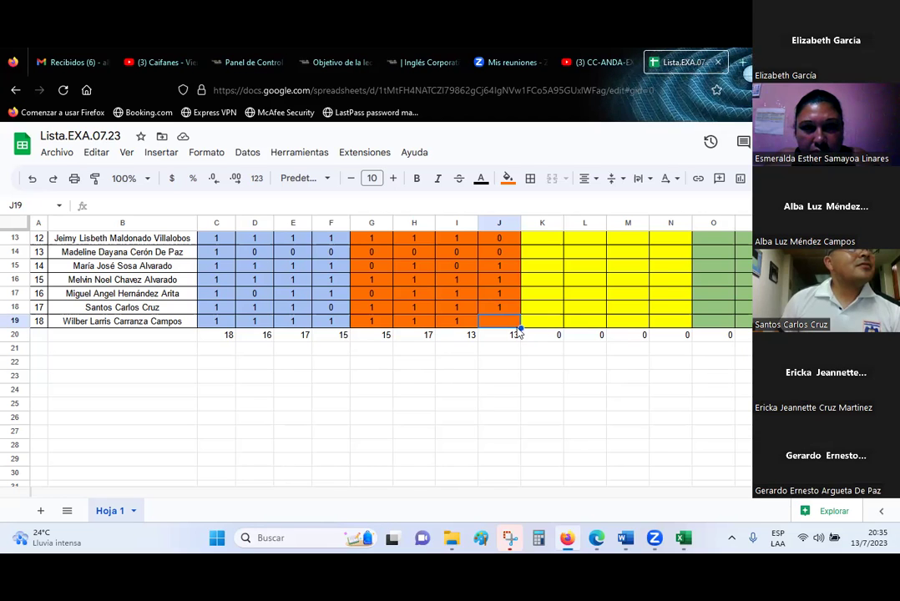
pyautogui.write('1')
pyautogui.press('Return')
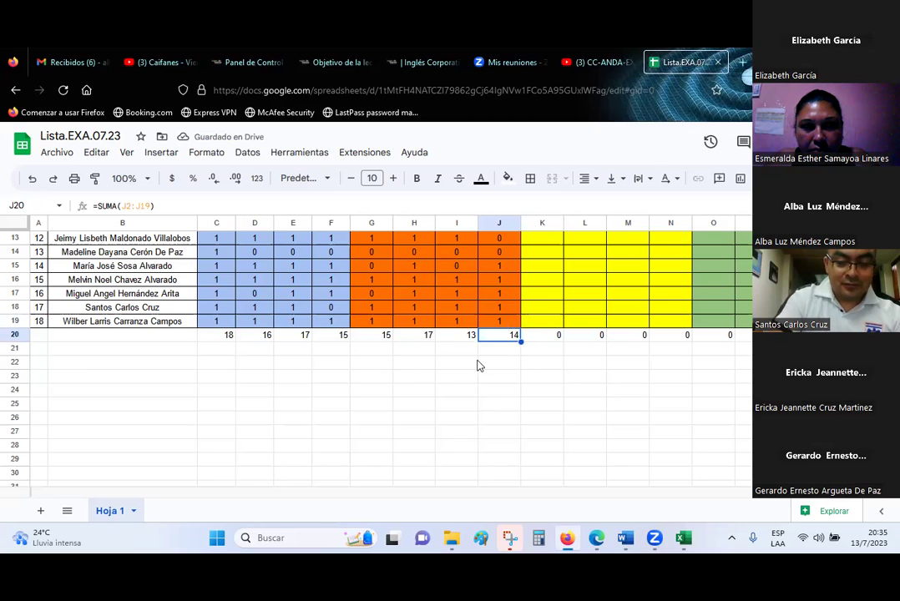
pyautogui.scroll(4, 480, 364)
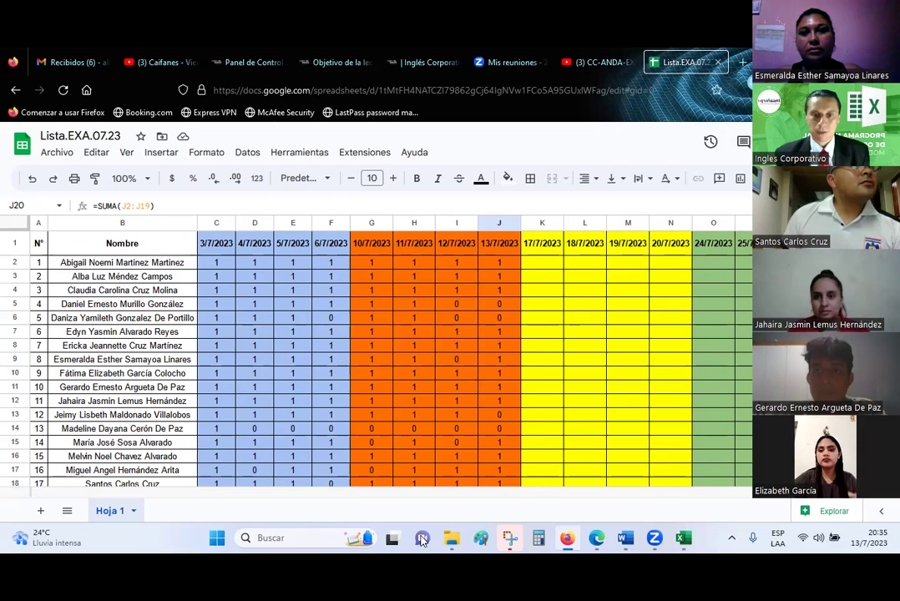
# Take a rectangular Snipping Tool capture of the whole video-call participant gallery.
pyautogui.click(511, 540)
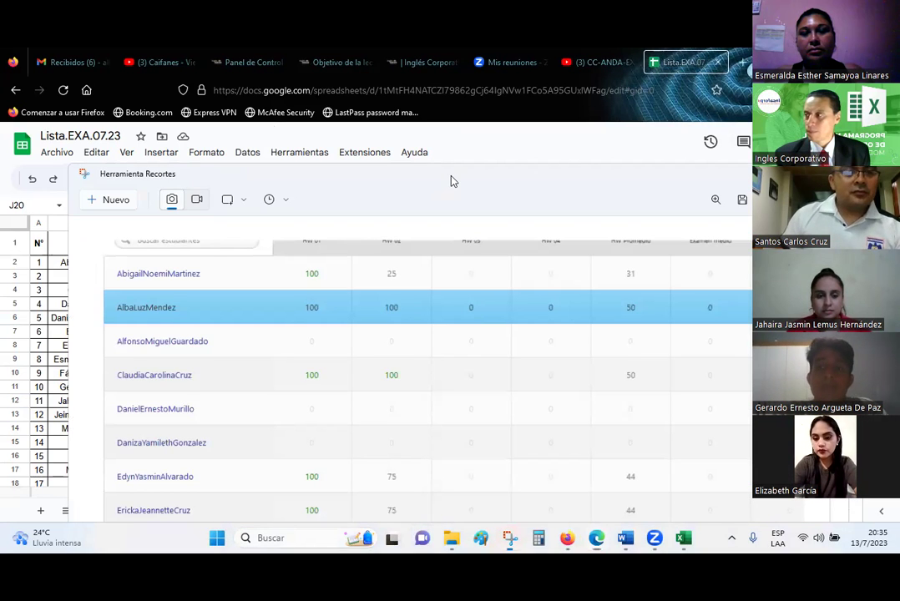
pyautogui.click(380, 148)
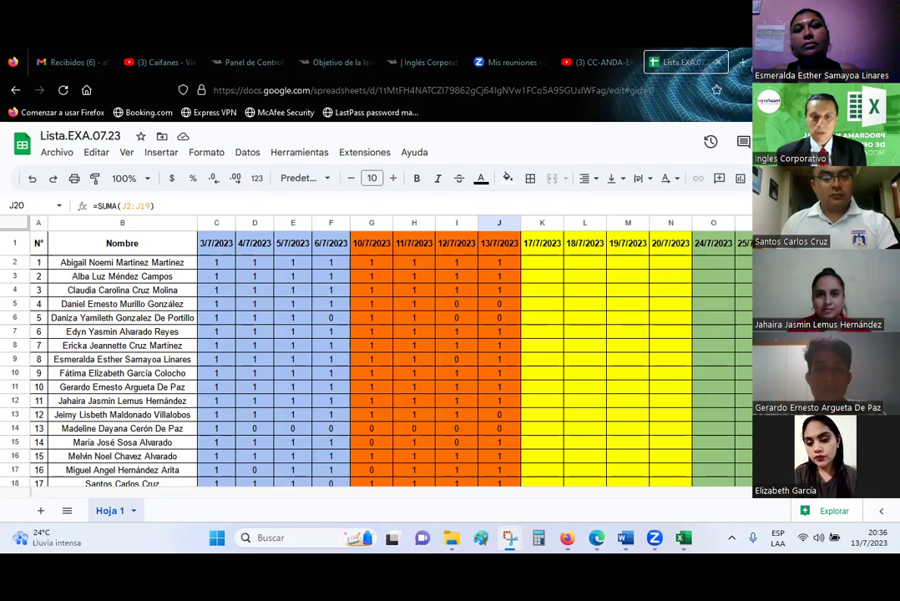
pyautogui.press('super+shift+s')
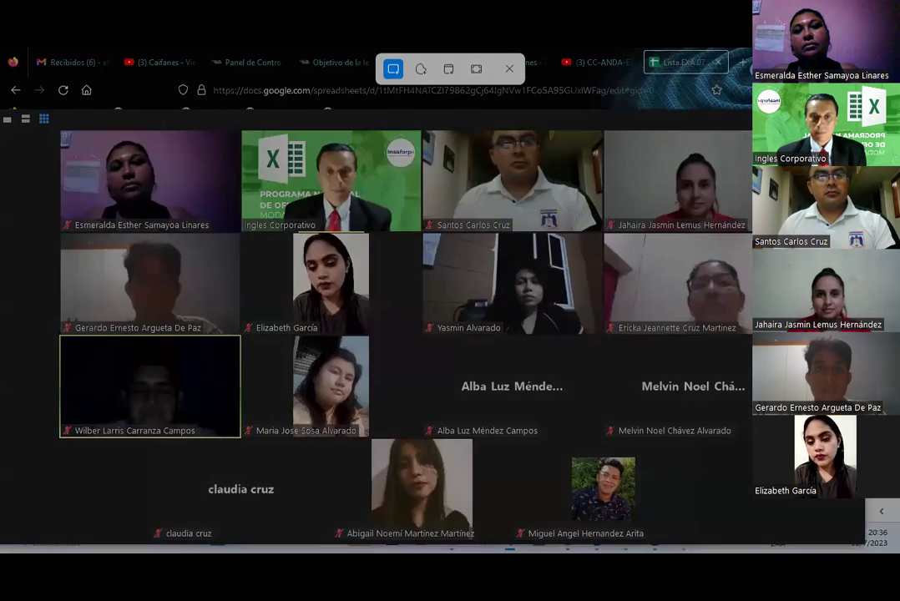
pyautogui.moveTo(36, 112)
pyautogui.mouseDown()
pyautogui.moveTo(351, 242)
pyautogui.moveTo(728, 510)
pyautogui.moveTo(806, 538)
pyautogui.mouseUp()
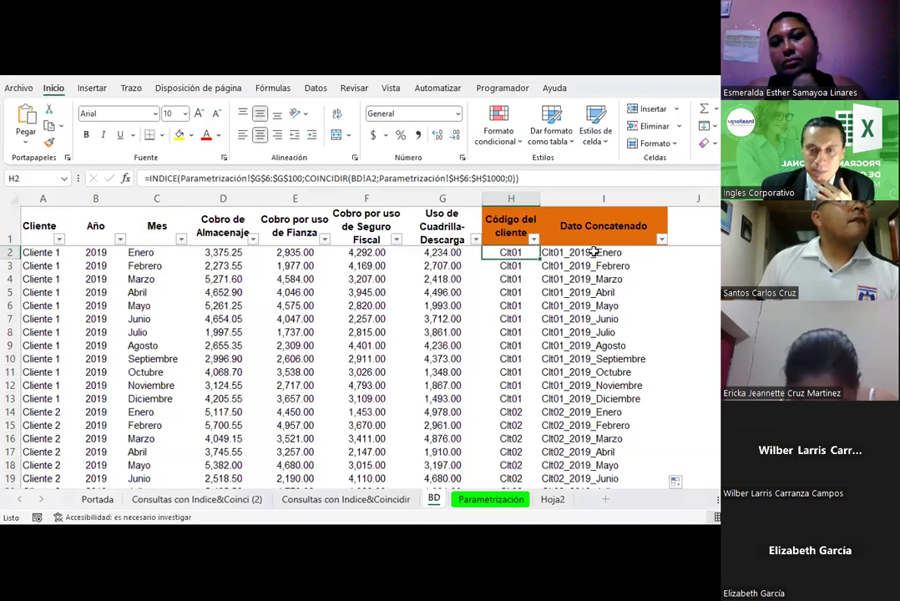
# Copy the client codes Clt01–Clt05 from G6:G10 on the Parametrización sheet.
pyautogui.click(596, 251)
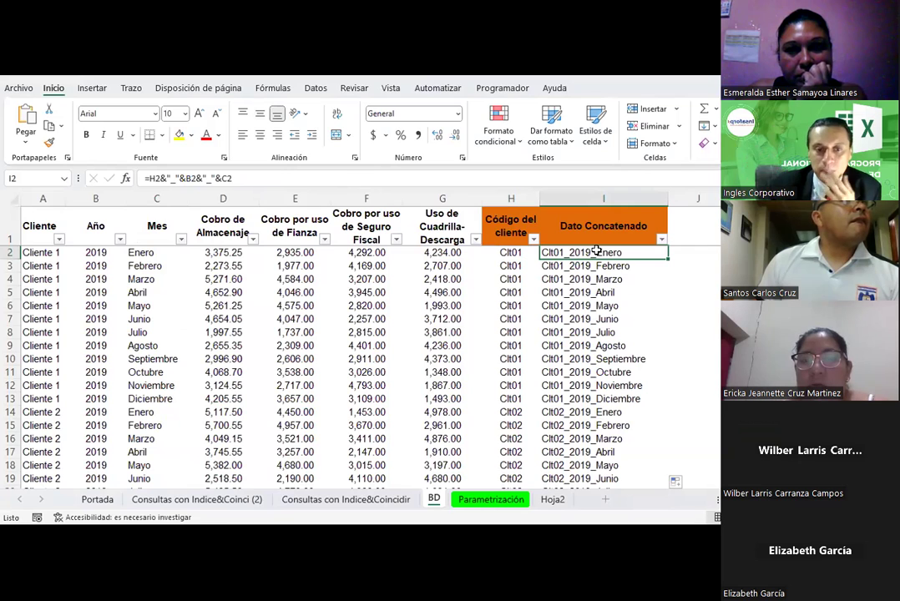
pyautogui.click(469, 509)
pyautogui.scroll(1, 482, 357)
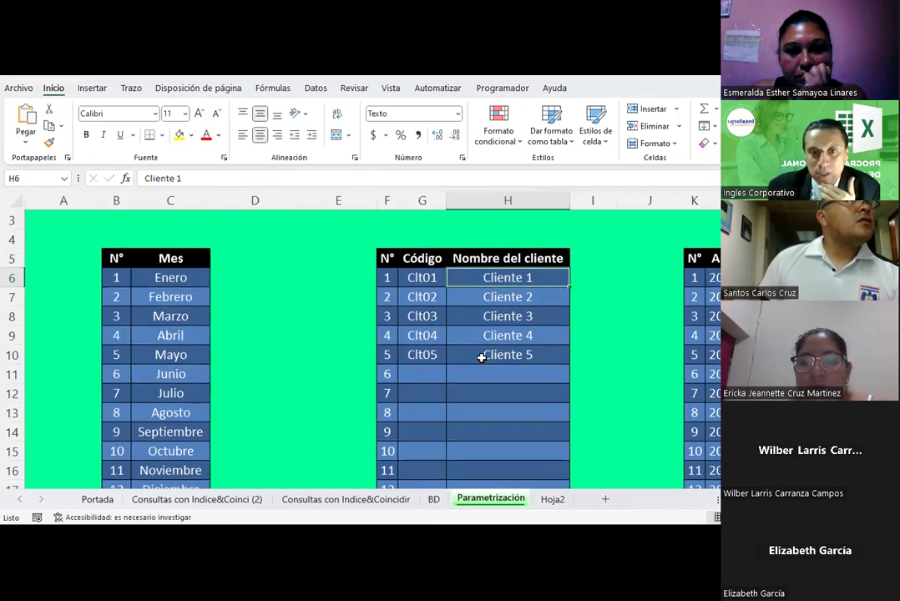
pyautogui.moveTo(426, 278); pyautogui.dragTo(426, 355)
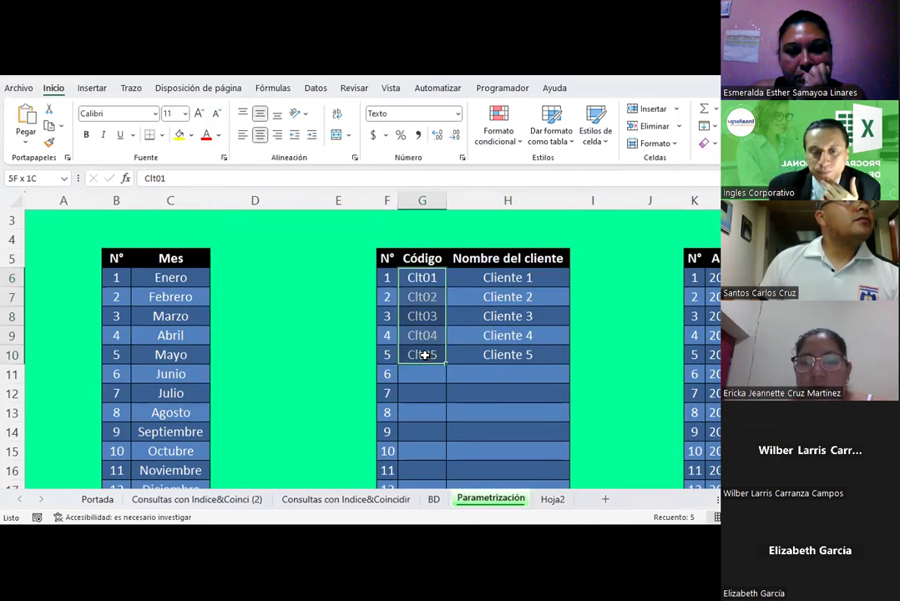
pyautogui.rightClick(426, 356)
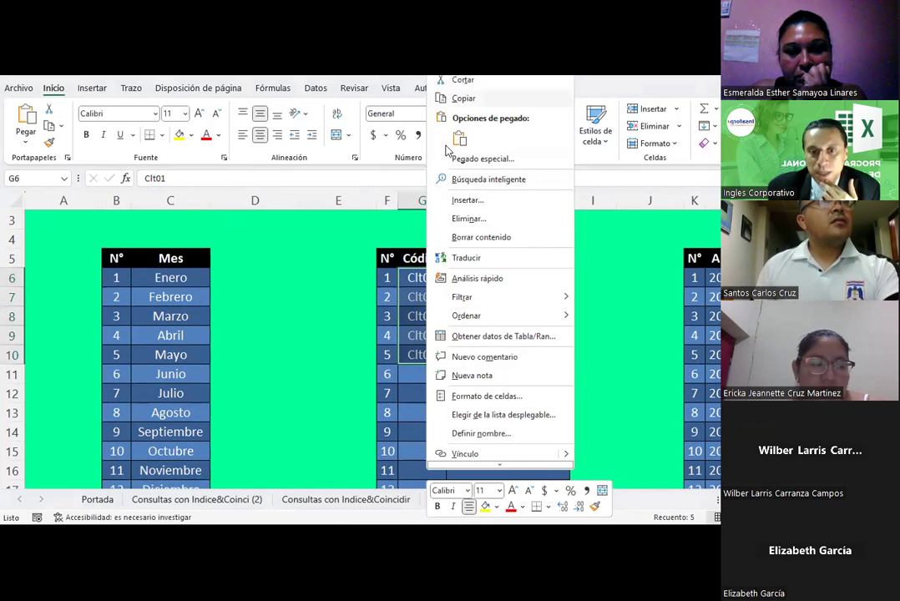
pyautogui.click(463, 97)
# Paste the codes as values into D35:D39 on the Consultas con Indice&Coincidir sheet.
pyautogui.click(308, 501)
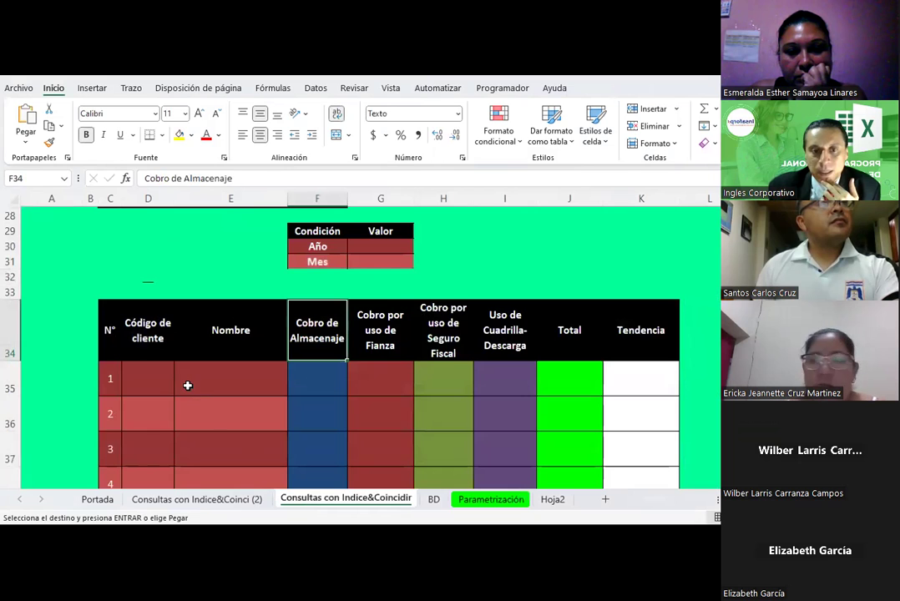
pyautogui.scroll(-1, 186, 384)
pyautogui.click(222, 501)
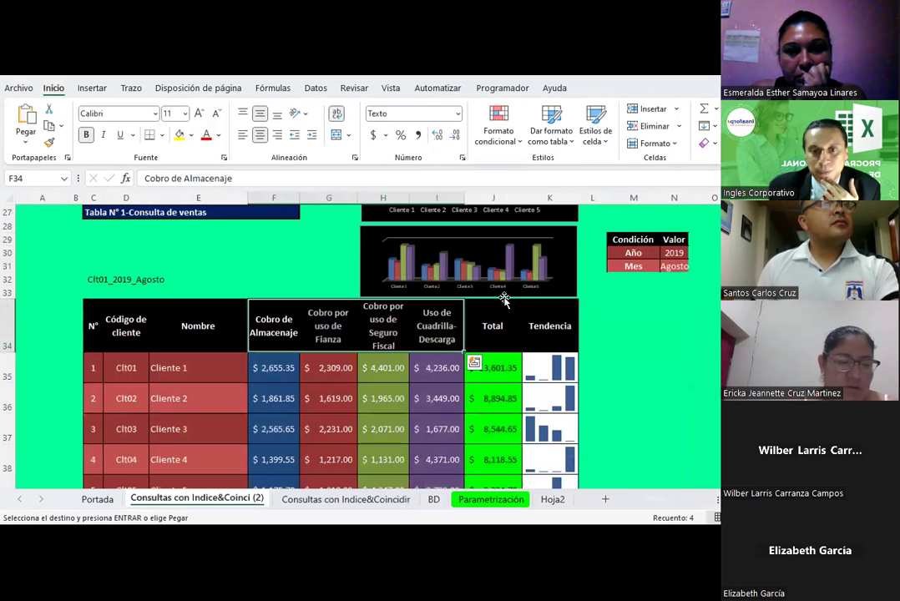
pyautogui.click(296, 503)
pyautogui.click(150, 339)
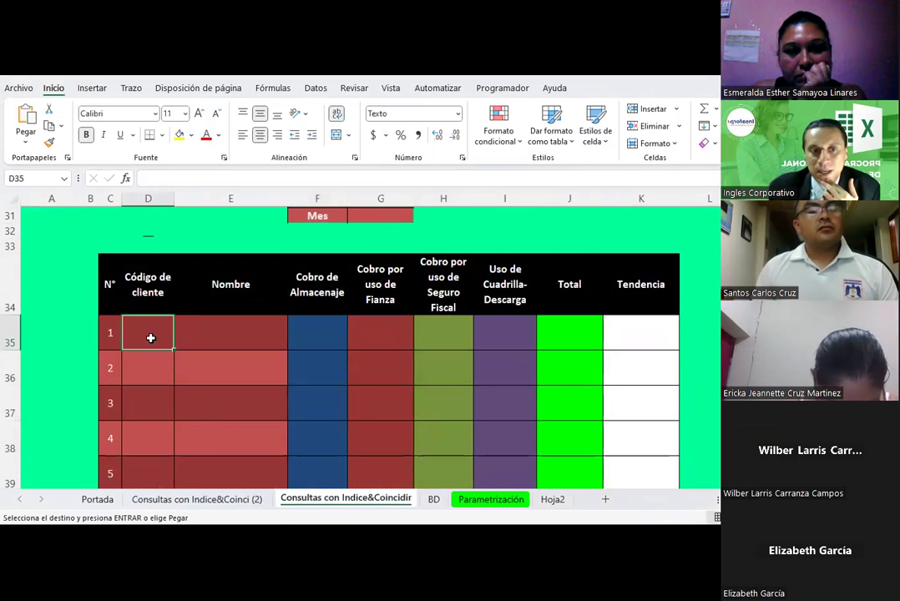
pyautogui.rightClick(151, 341)
pyautogui.click(205, 198)
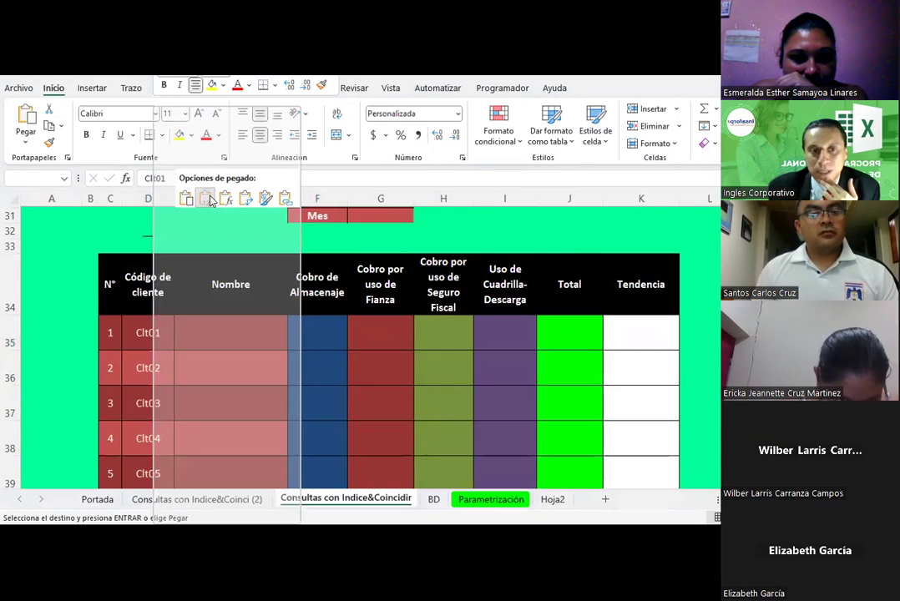
pyautogui.scroll(-1, 259, 292)
pyautogui.moveTo(148, 288); pyautogui.dragTo(144, 428)
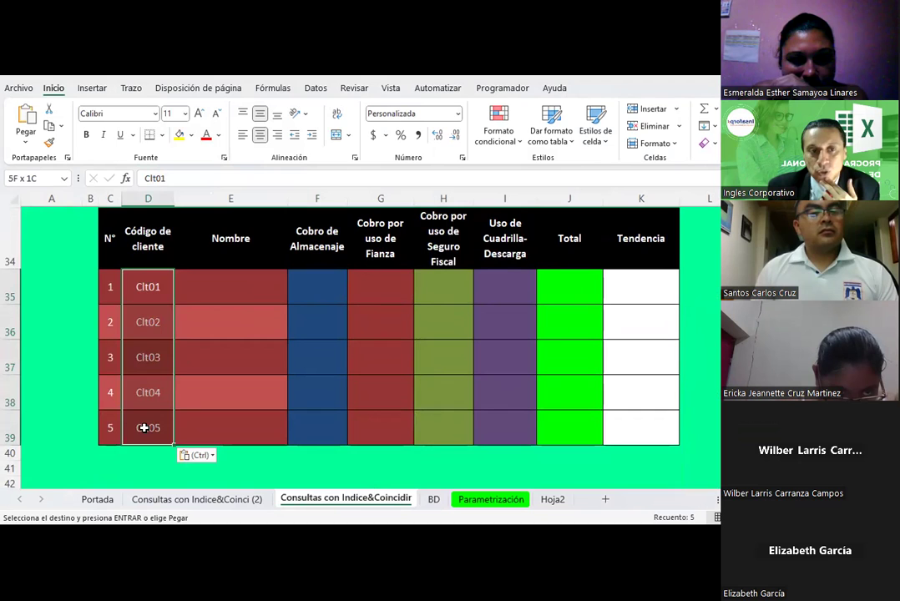
pyautogui.click(158, 285)
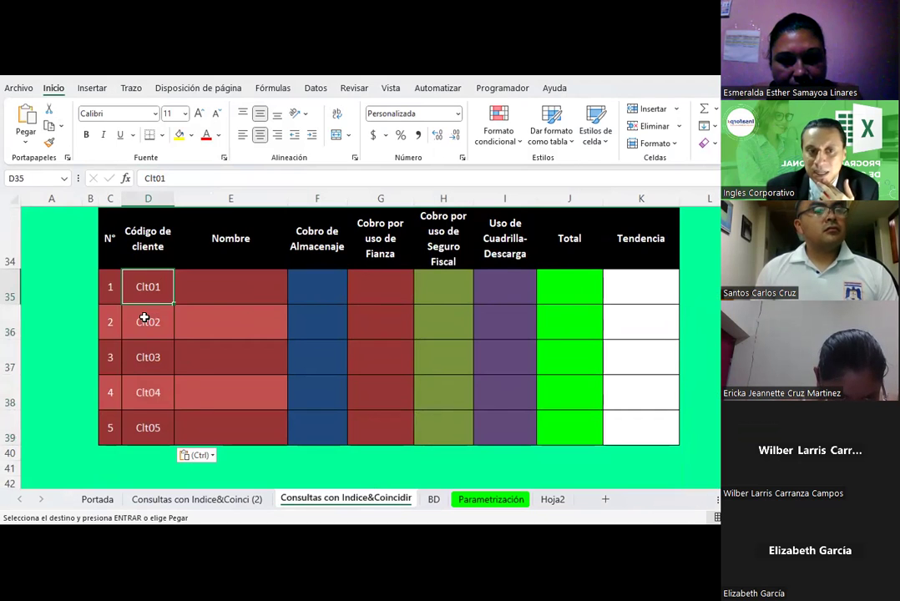
pyautogui.press('Down')
pyautogui.press('Down')
pyautogui.press('Down')
pyautogui.press('Down')
pyautogui.scroll(2, 204, 360)
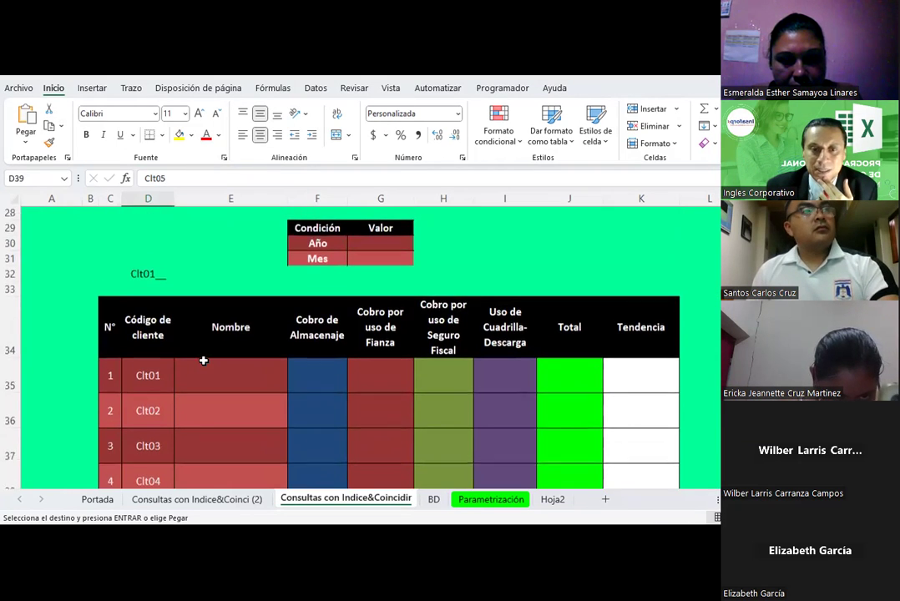
pyautogui.scroll(-2, 204, 360)
pyautogui.scroll(2, 204, 360)
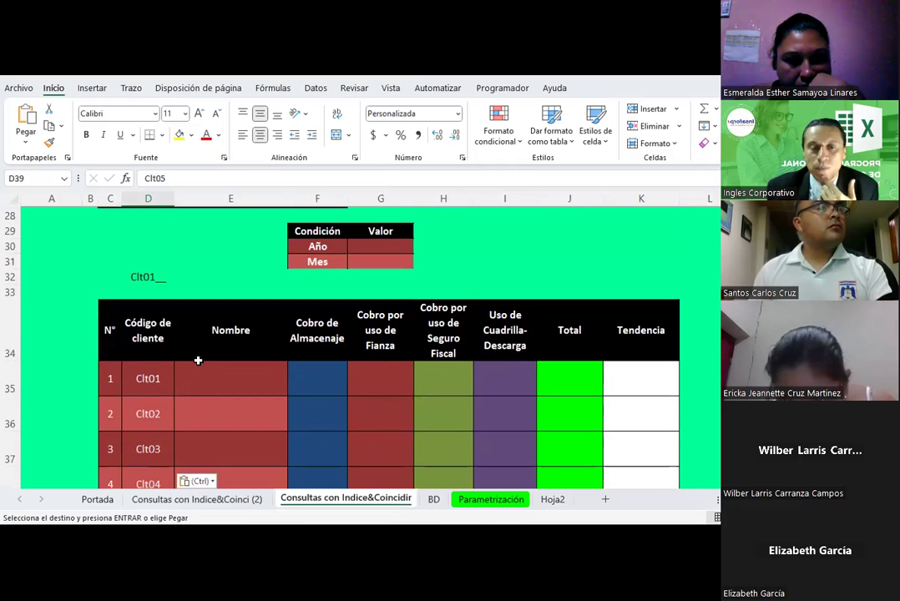
pyautogui.click(380, 244)
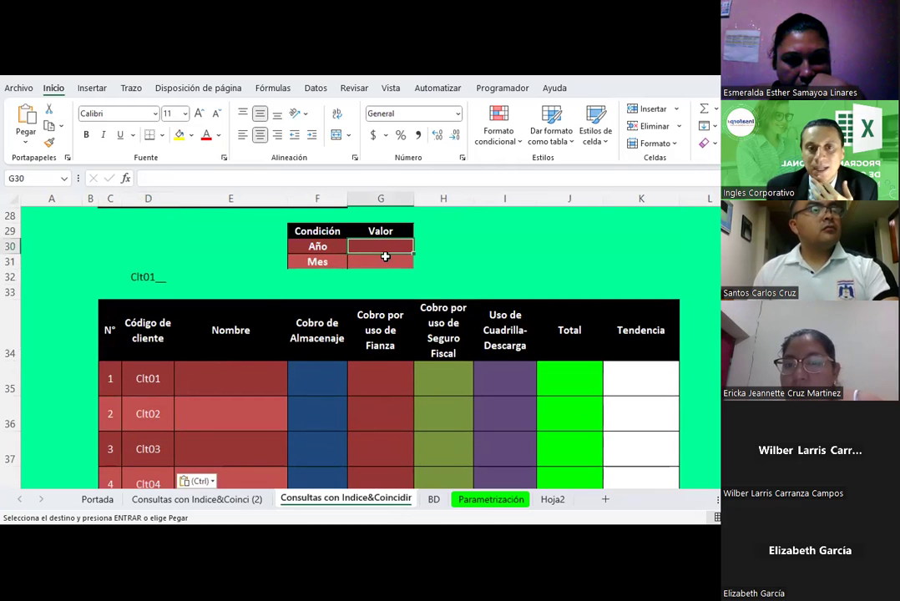
pyautogui.click(315, 88)
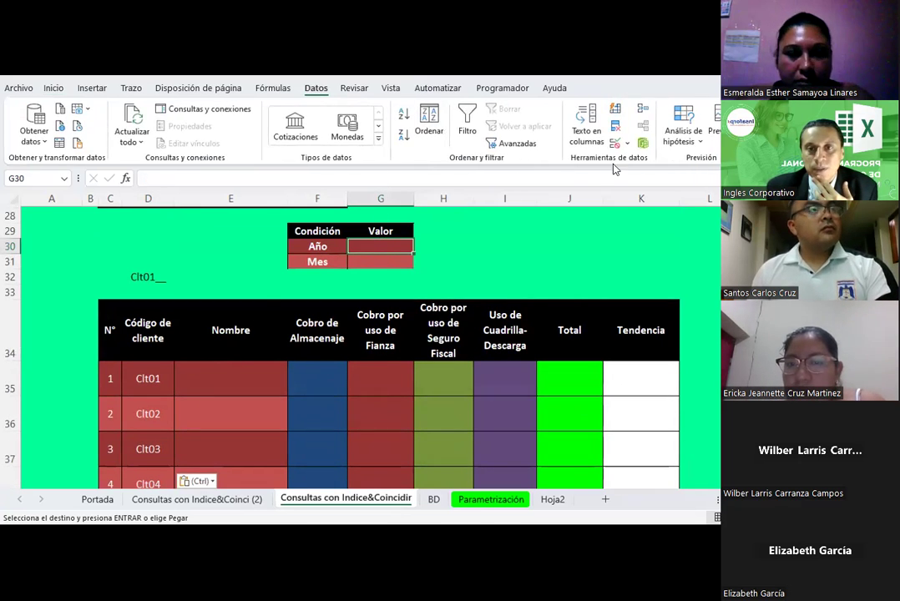
pyautogui.click(625, 145)
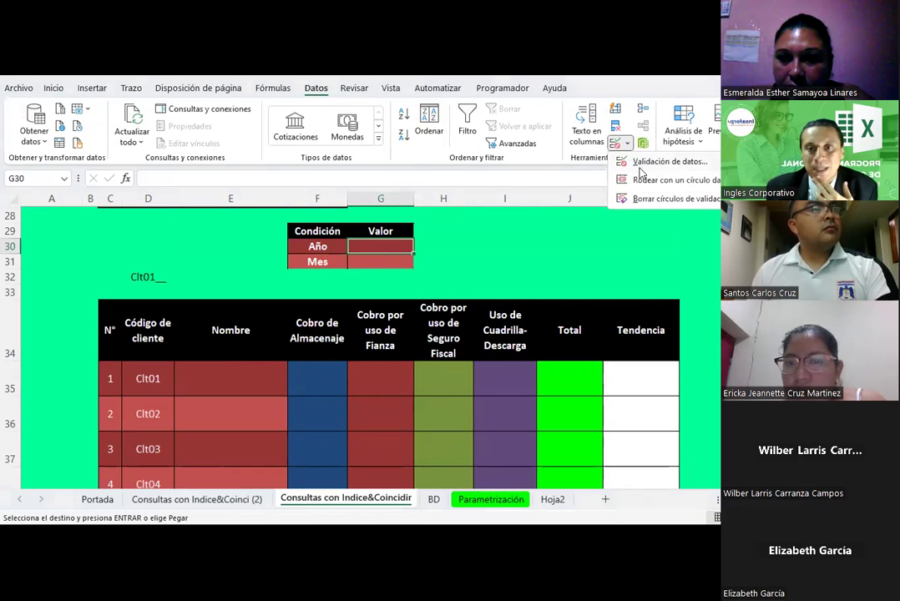
pyautogui.click(659, 162)
pyautogui.click(226, 144)
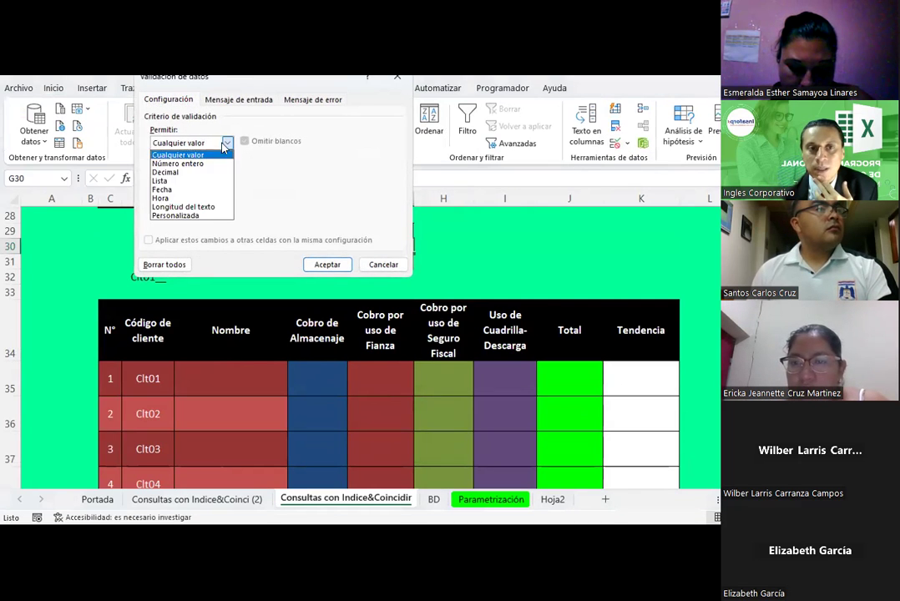
pyautogui.click(162, 181)
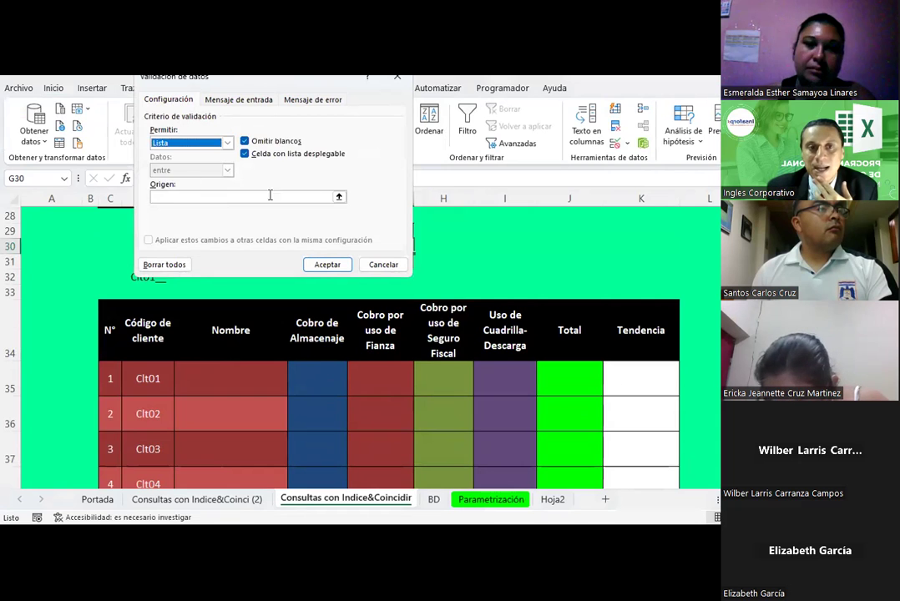
pyautogui.click(339, 195)
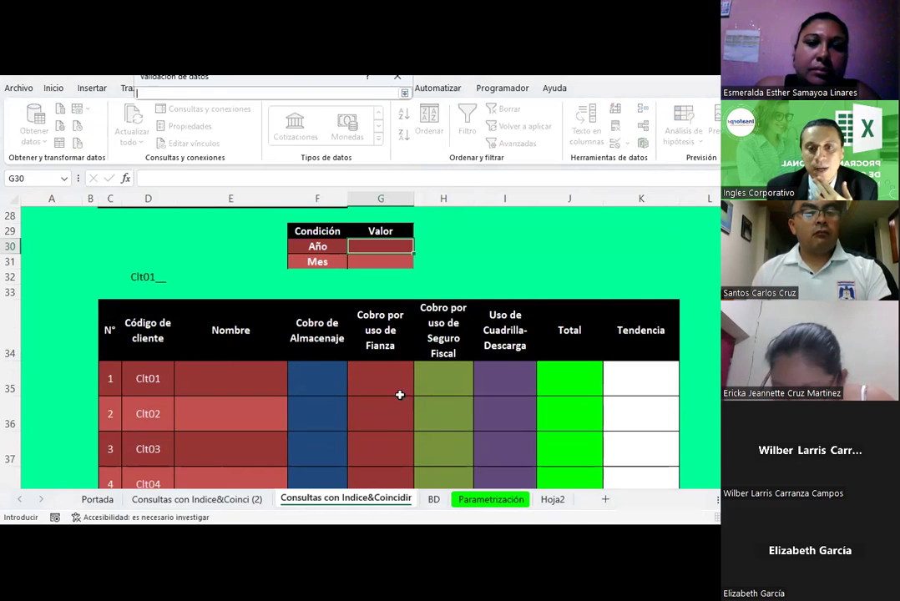
pyautogui.click(491, 501)
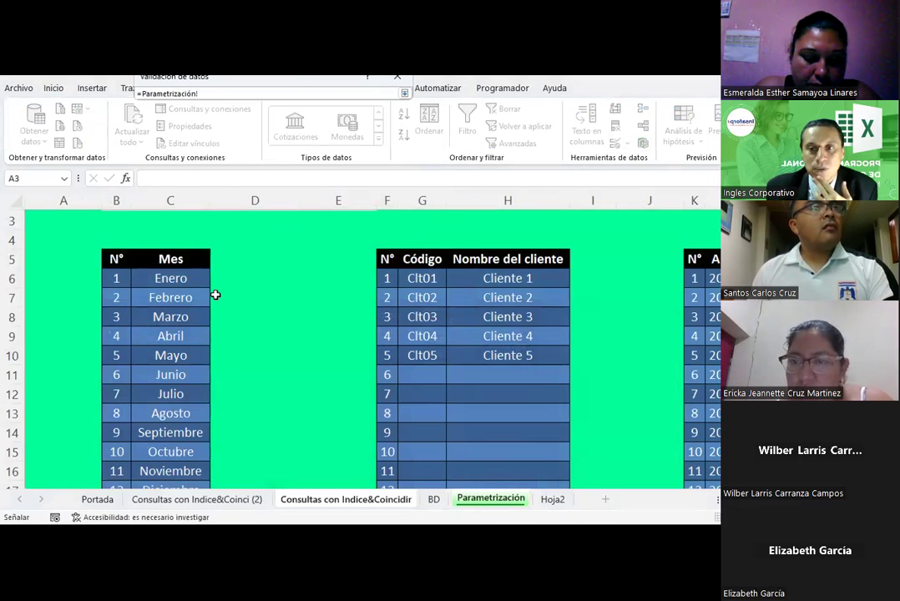
pyautogui.scroll(-2, 215, 295)
pyautogui.scroll(2, 215, 294)
pyautogui.scroll(-1, 215, 295)
pyautogui.scroll(1, 215, 295)
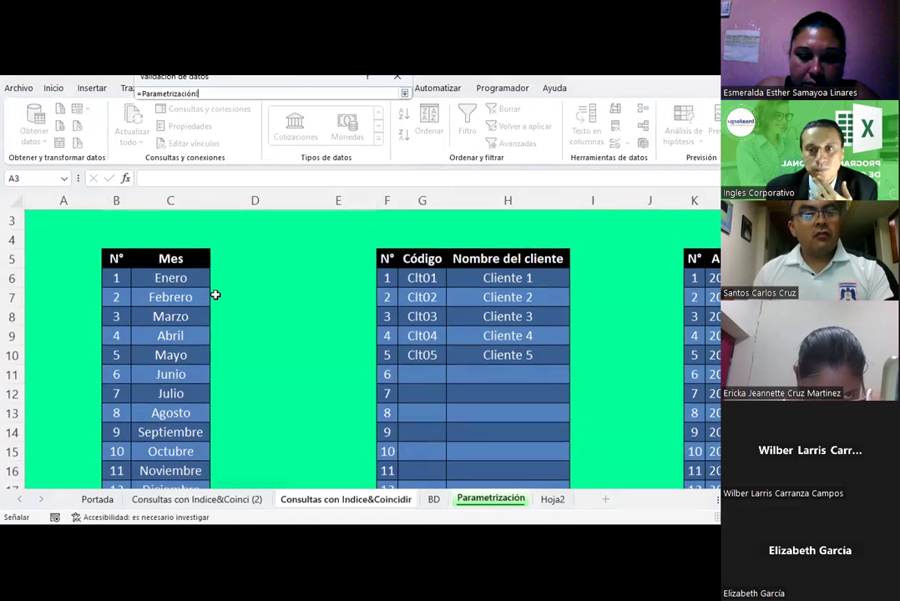
pyautogui.moveTo(711, 278); pyautogui.dragTo(711, 483)
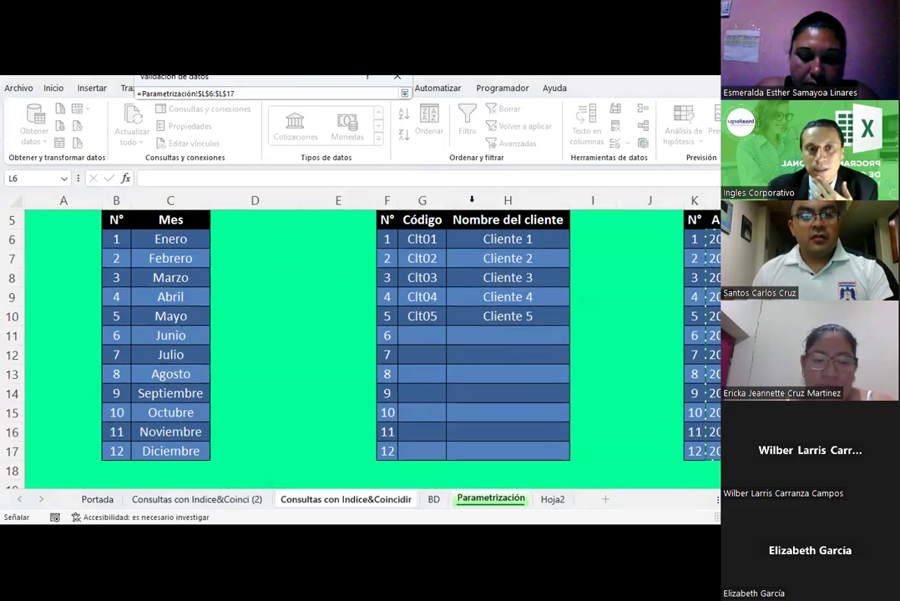
pyautogui.click(404, 93)
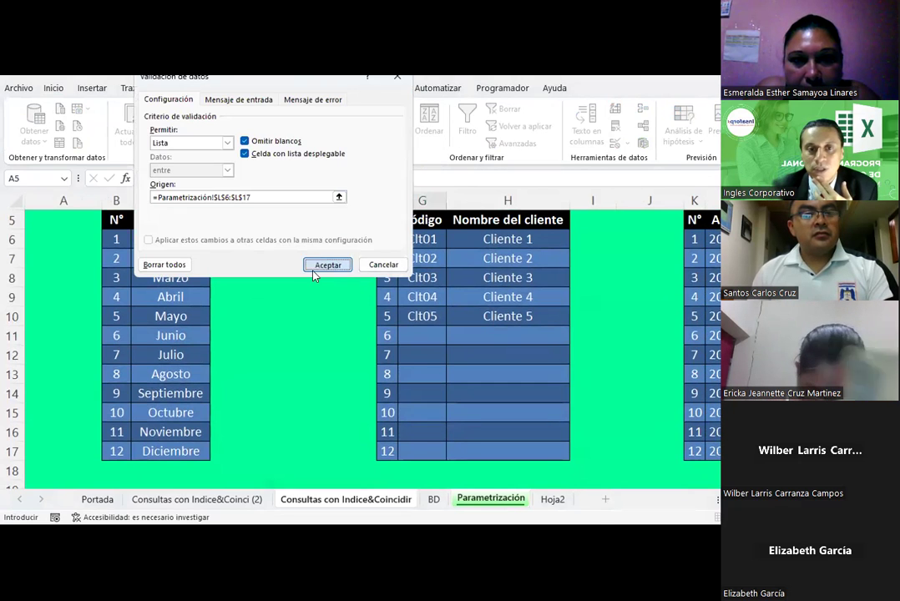
pyautogui.click(315, 268)
pyautogui.click(420, 247)
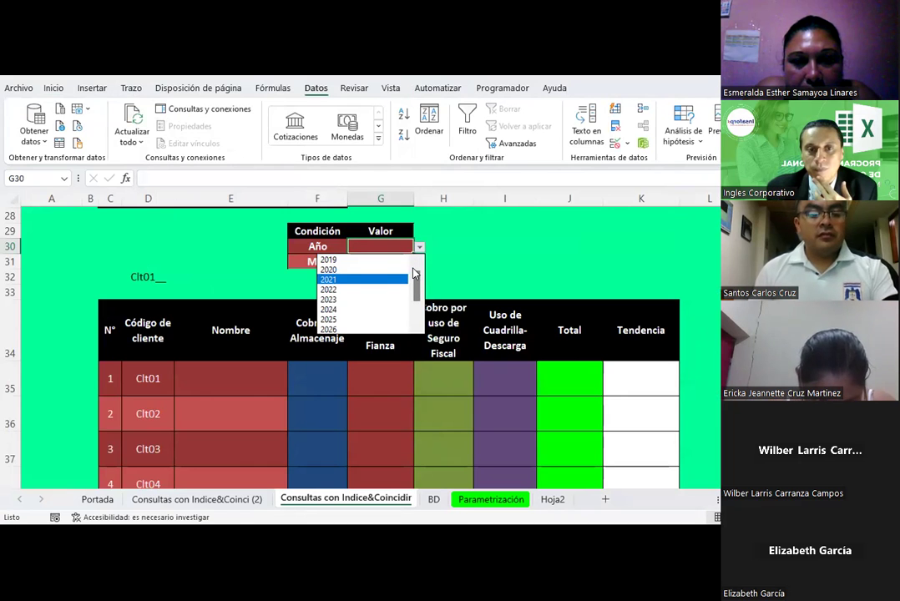
pyautogui.moveTo(420, 281)
pyautogui.mouseDown()
pyautogui.moveTo(426, 323)
pyautogui.moveTo(425, 276)
pyautogui.moveTo(425, 321)
pyautogui.mouseUp()
pyautogui.press('Escape')
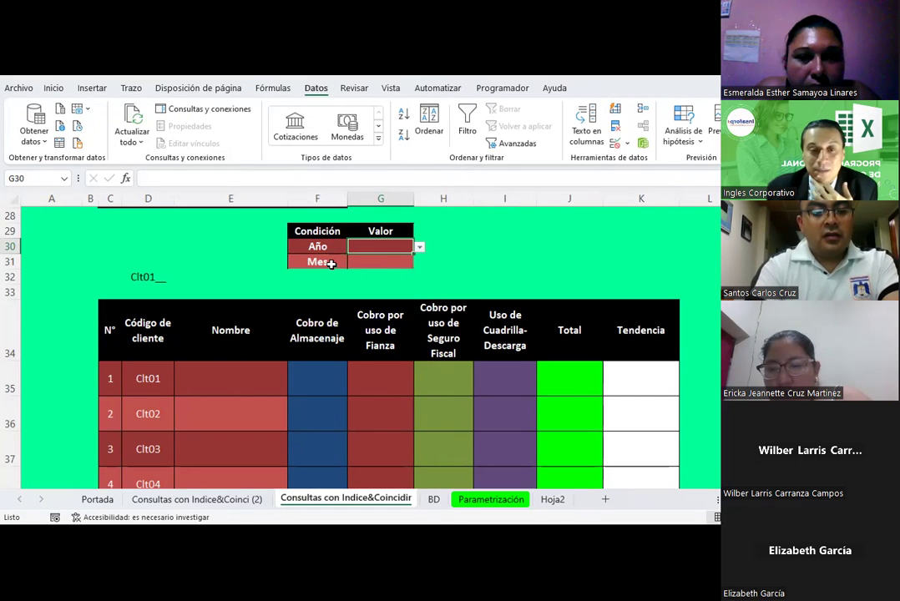
# Give G31 a List validation sourced from =Parametrización!$C$6:$C$17, the months Enero to Diciembre.
pyautogui.click(381, 266)
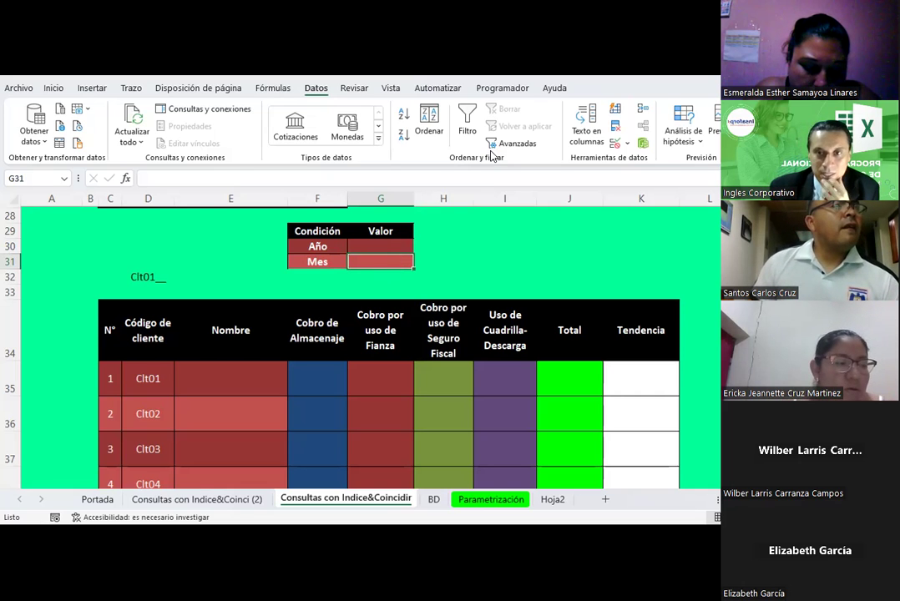
pyautogui.click(626, 143)
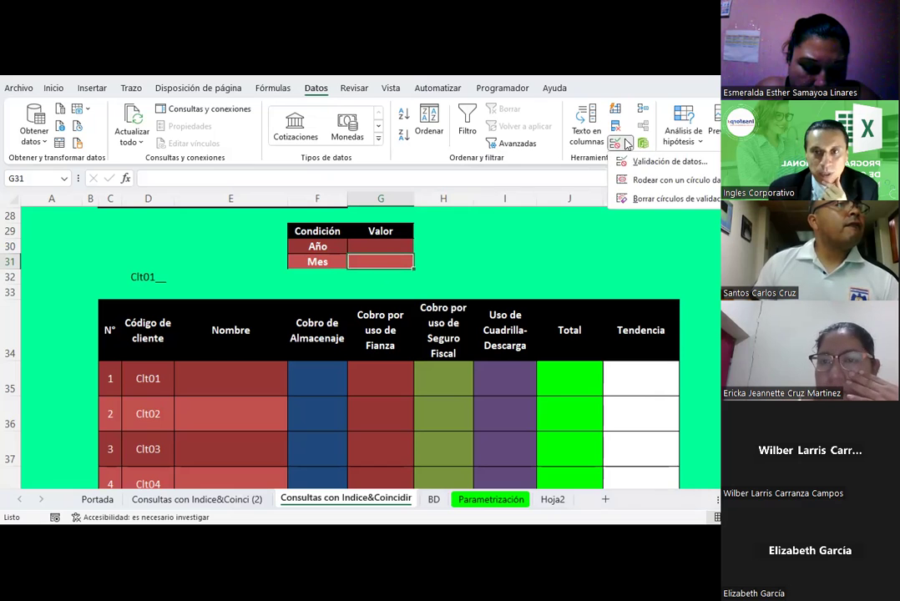
pyautogui.click(661, 161)
pyautogui.click(201, 143)
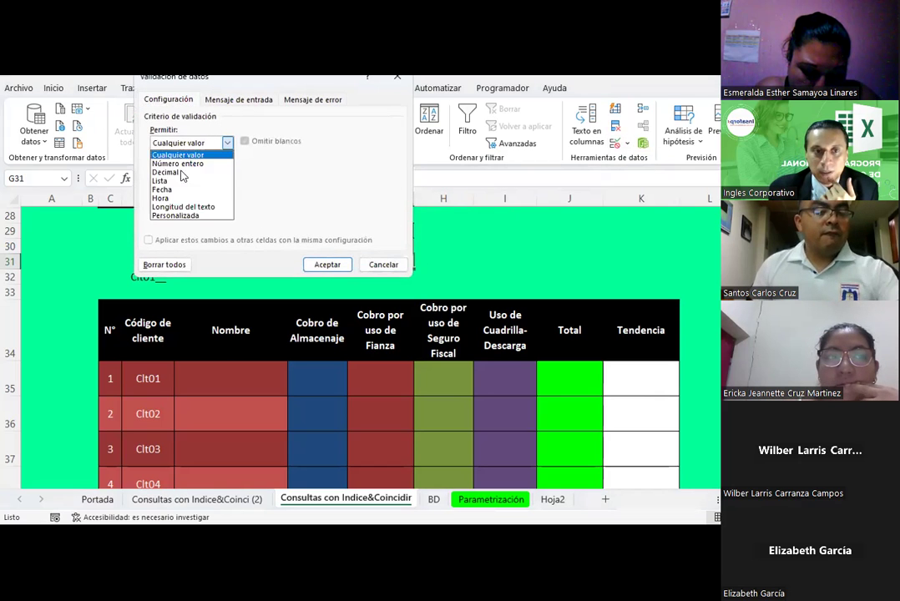
pyautogui.click(175, 207)
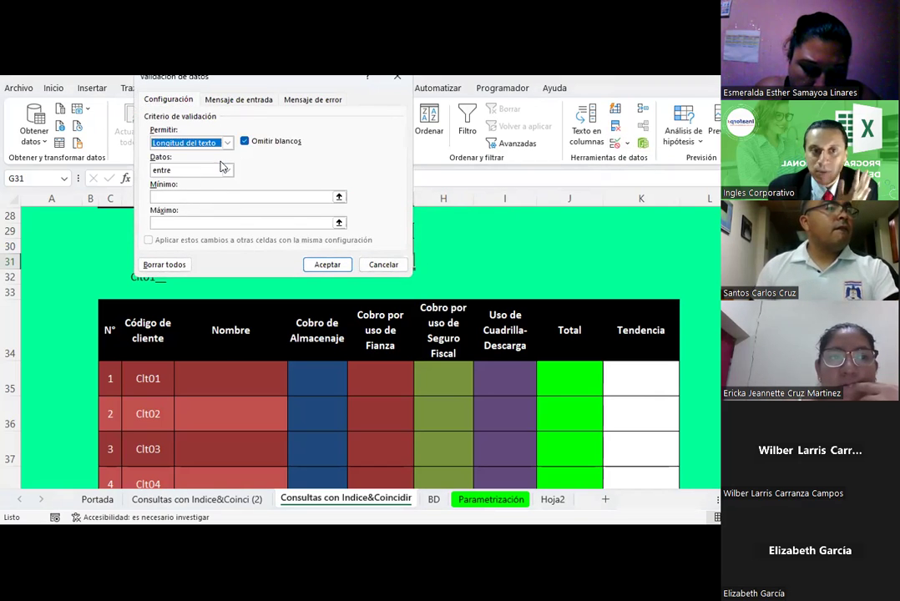
pyautogui.click(229, 144)
pyautogui.click(167, 177)
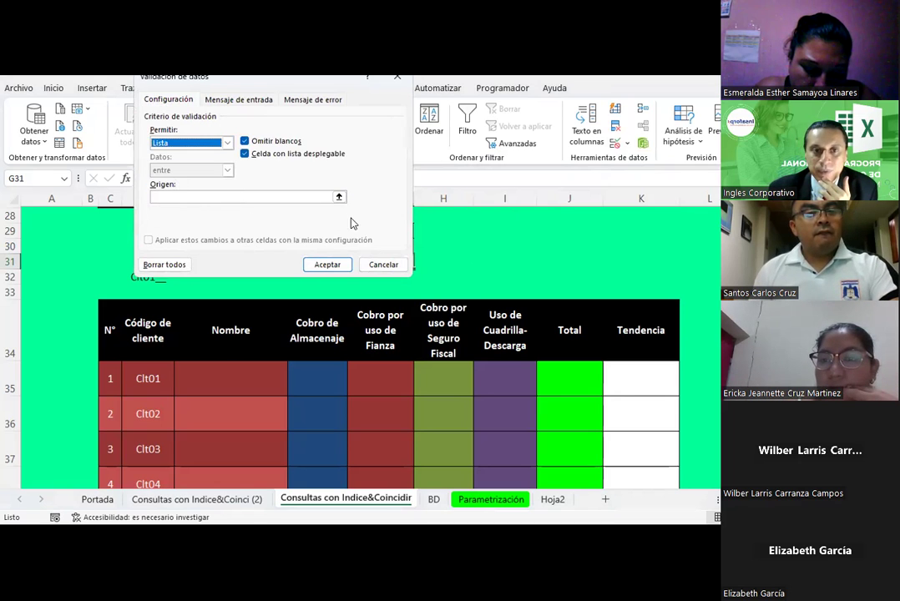
pyautogui.click(338, 198)
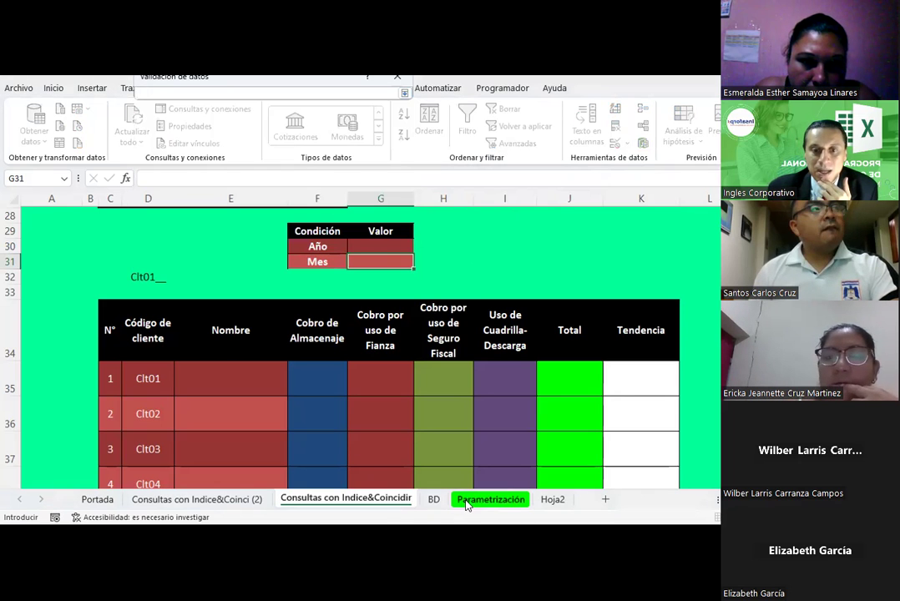
pyautogui.click(466, 501)
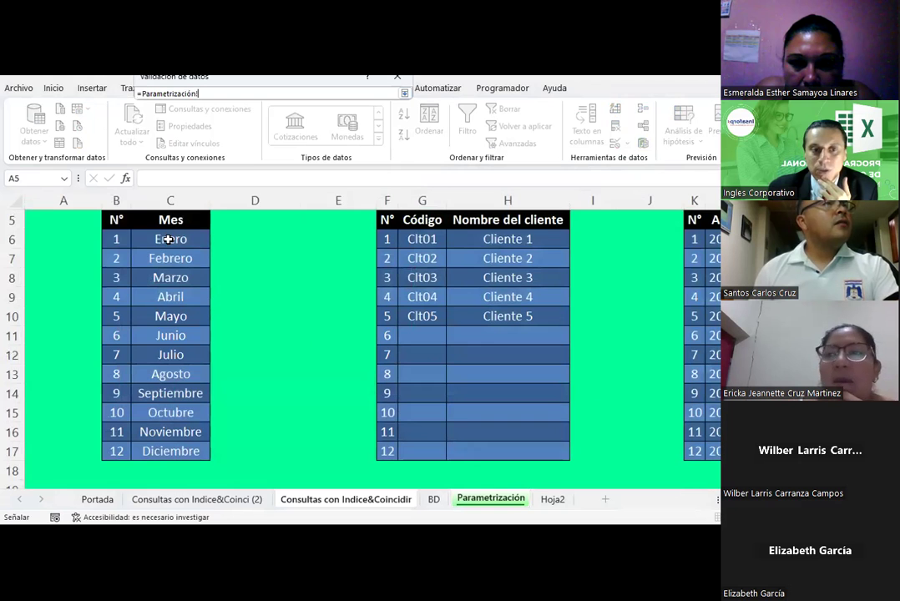
pyautogui.moveTo(168, 260); pyautogui.dragTo(177, 449)
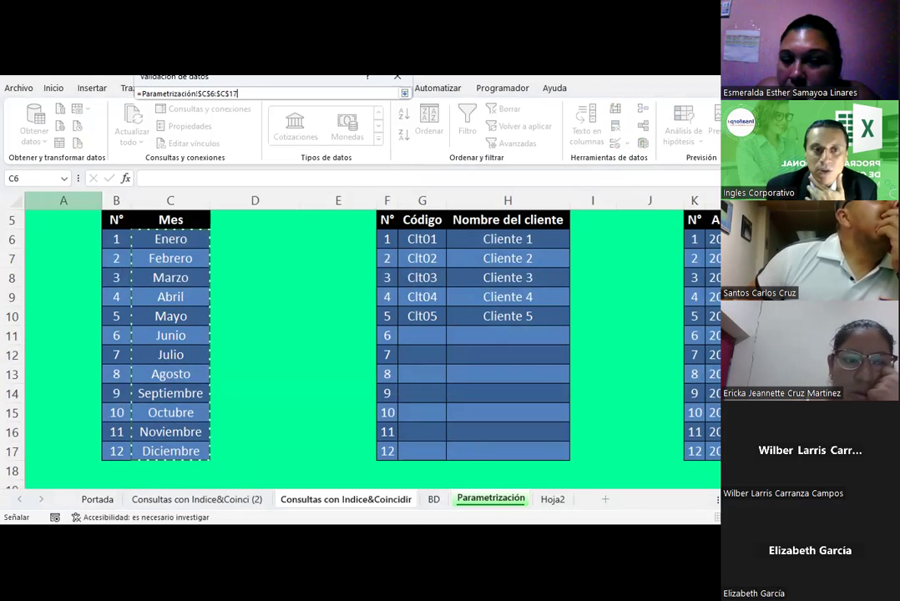
pyautogui.click(405, 93)
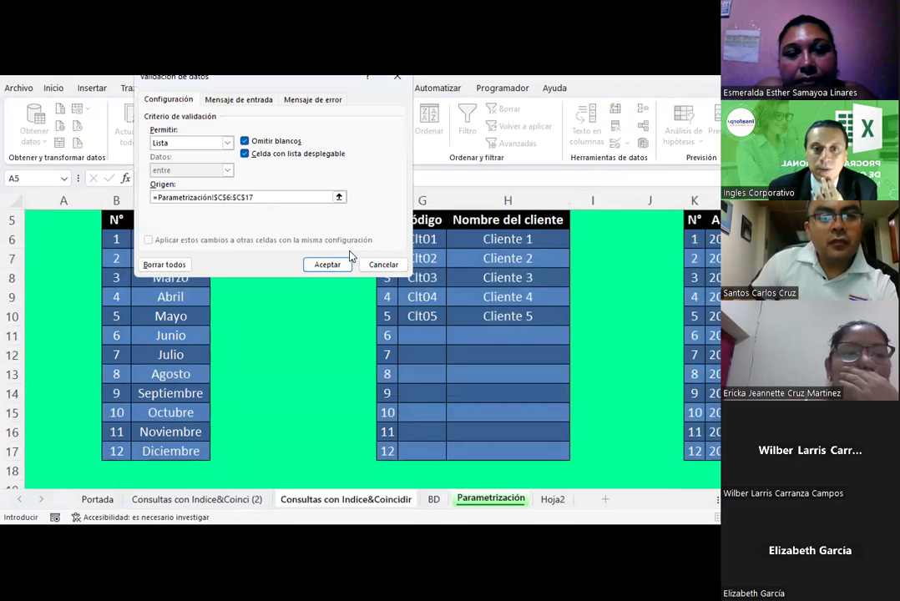
pyautogui.click(330, 265)
pyautogui.click(525, 273)
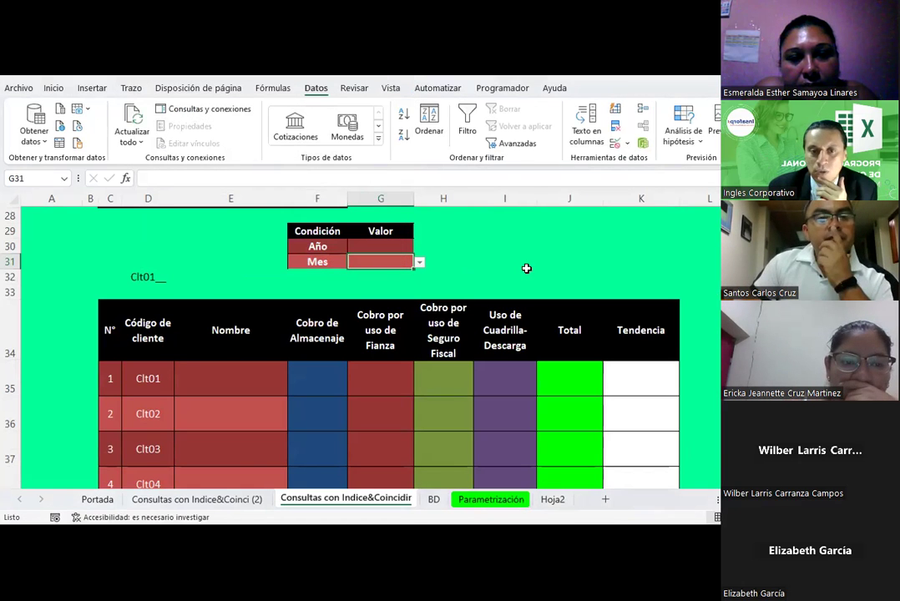
# Choose 2020 for Año in G30 and Febrero for Mes in G31.
pyautogui.click(403, 250)
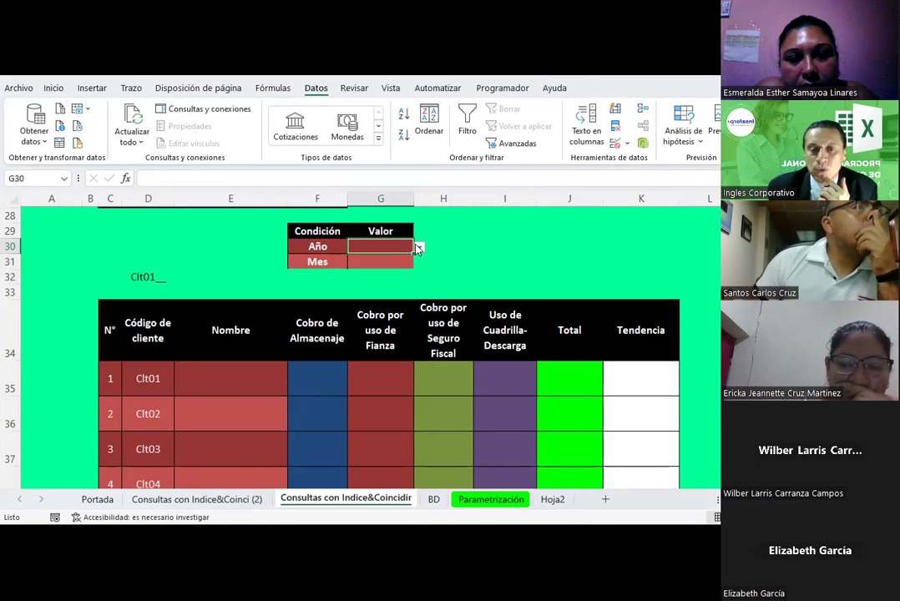
pyautogui.click(418, 248)
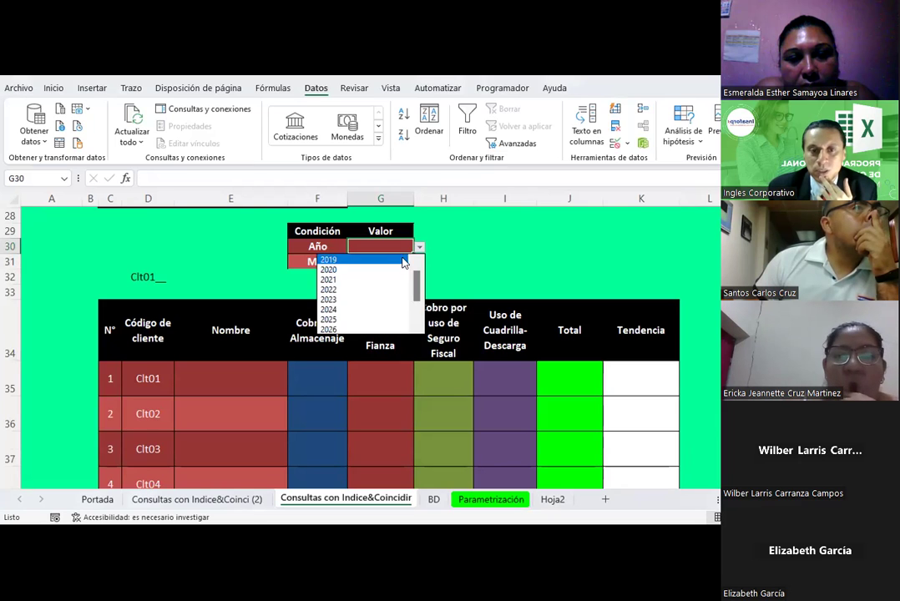
pyautogui.click(392, 264)
pyautogui.click(401, 266)
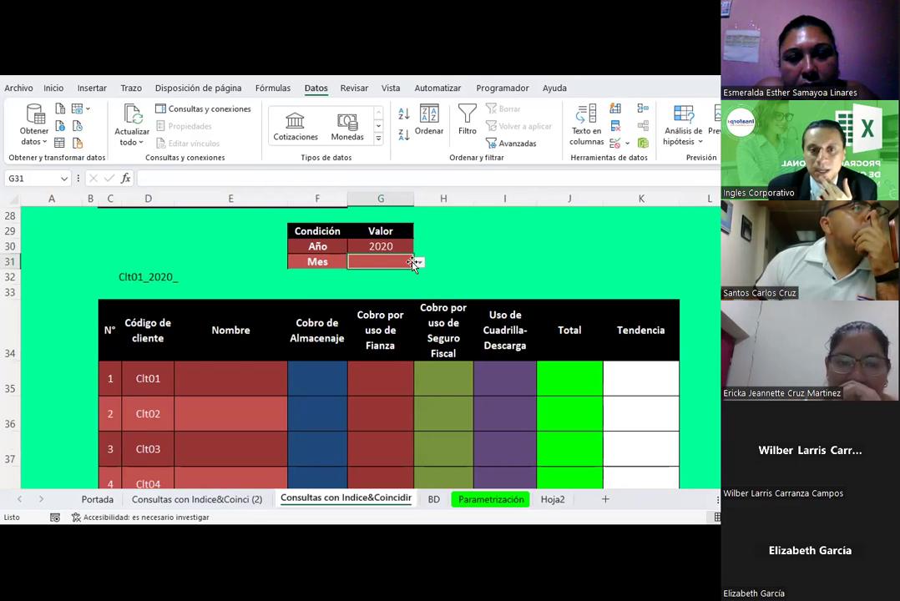
pyautogui.click(420, 262)
pyautogui.click(373, 283)
pyautogui.click(468, 259)
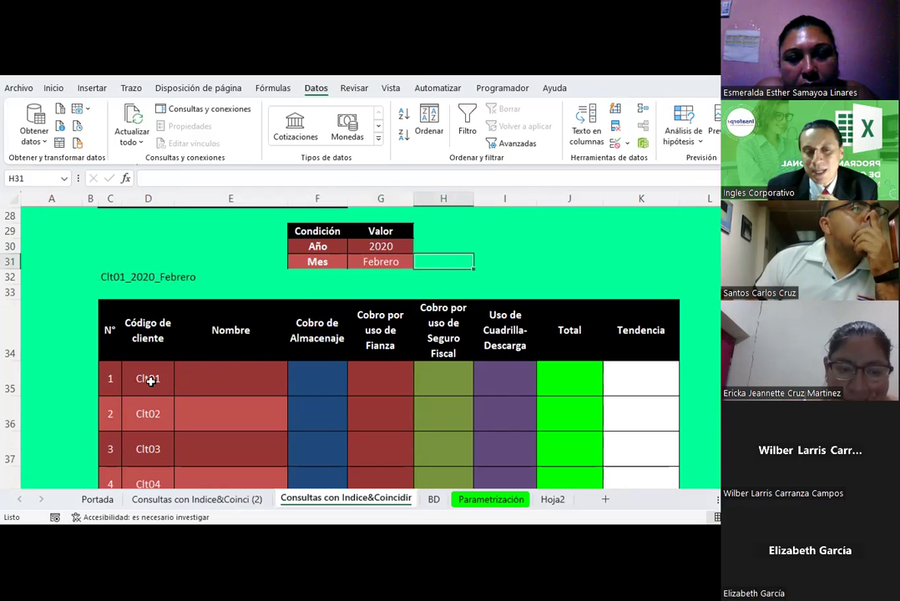
# Review the BD sheet's client-code key formula in H2 and client name in A2, then return to the query sheet.
pyautogui.click(433, 499)
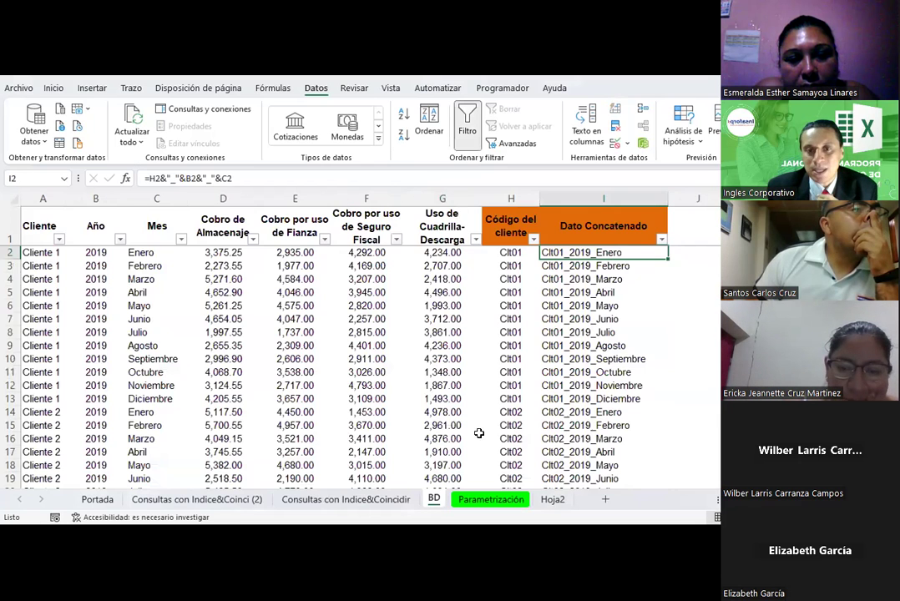
pyautogui.click(510, 251)
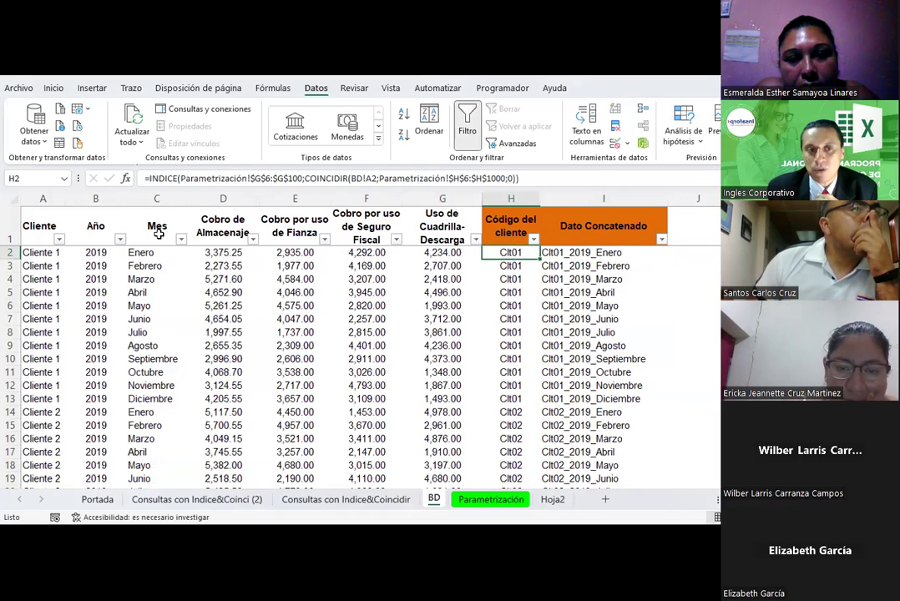
pyautogui.click(35, 254)
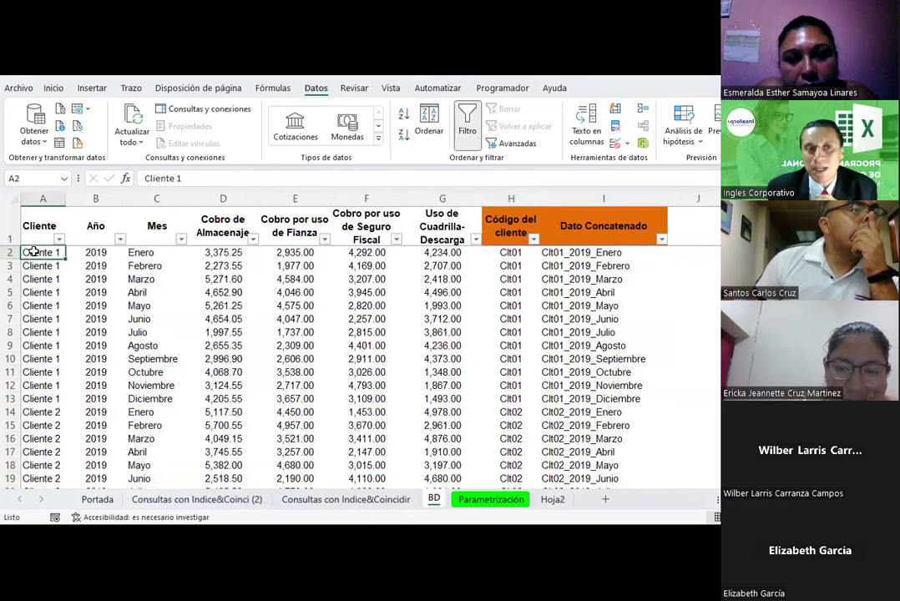
pyautogui.click(521, 255)
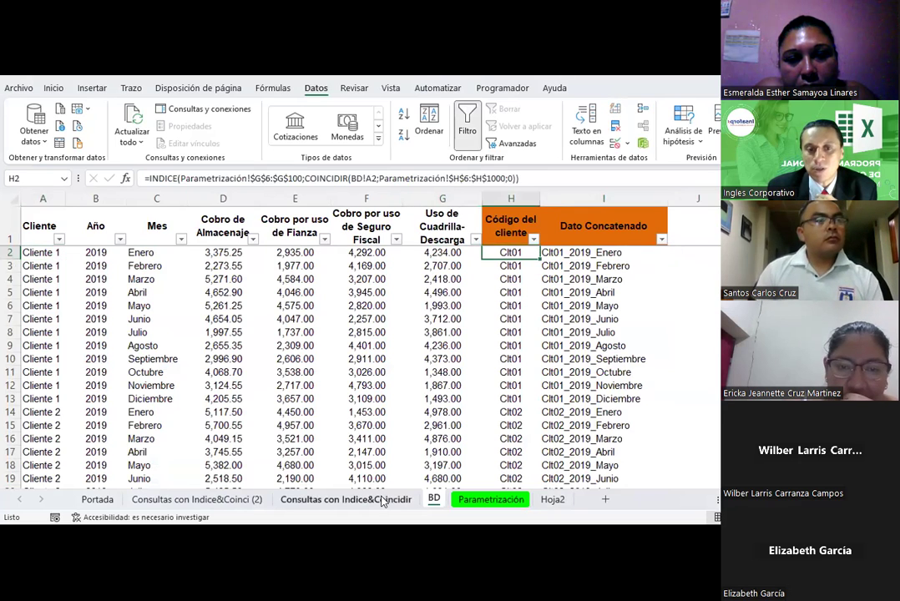
pyautogui.click(380, 499)
pyautogui.click(154, 377)
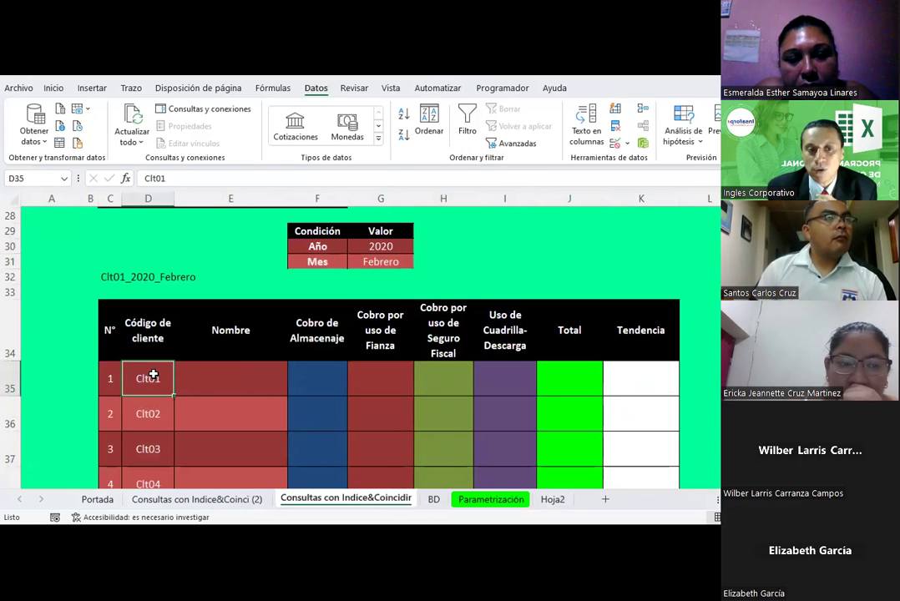
# Start an INDICE formula in E35 using the BD client-name column as an absolute array.
pyautogui.click(246, 374)
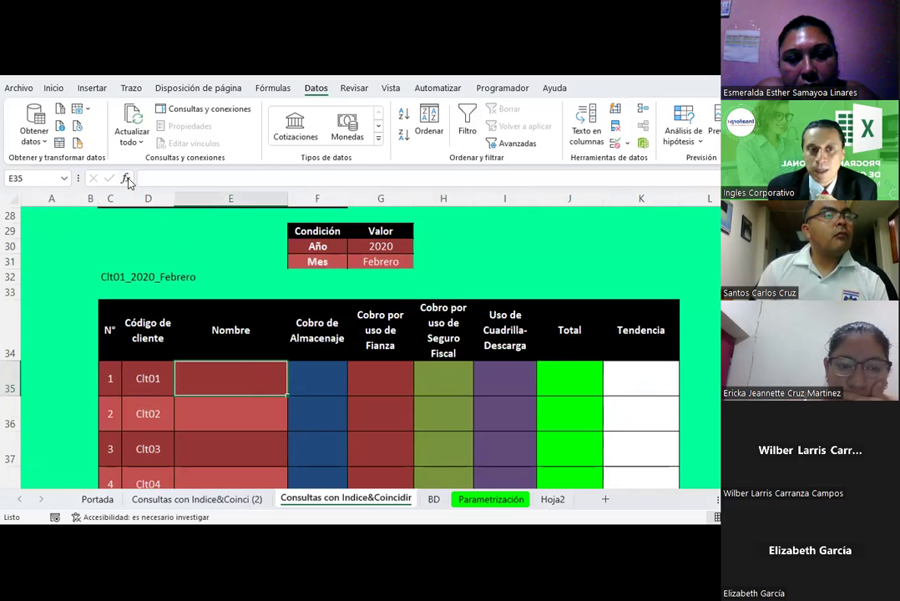
pyautogui.click(126, 179)
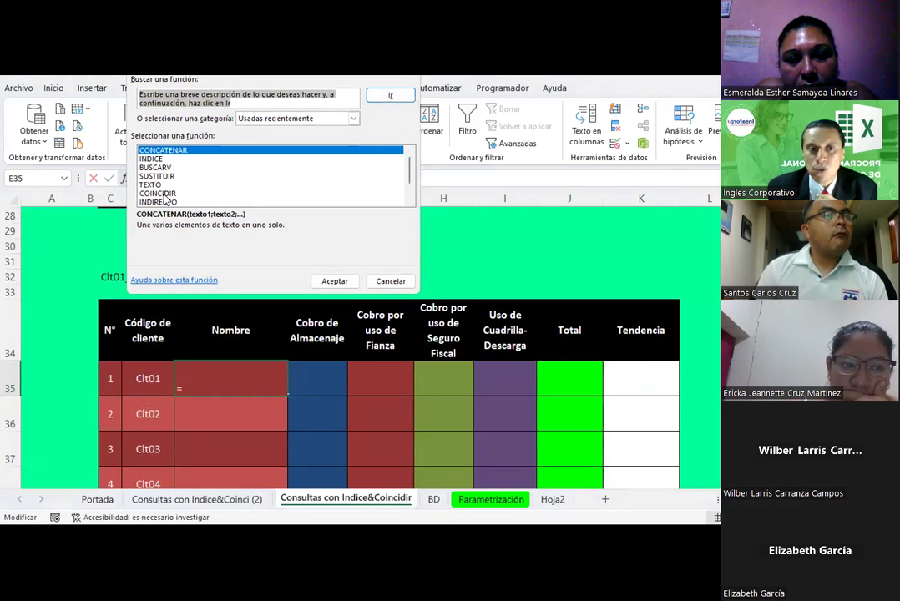
pyautogui.doubleClick(159, 159)
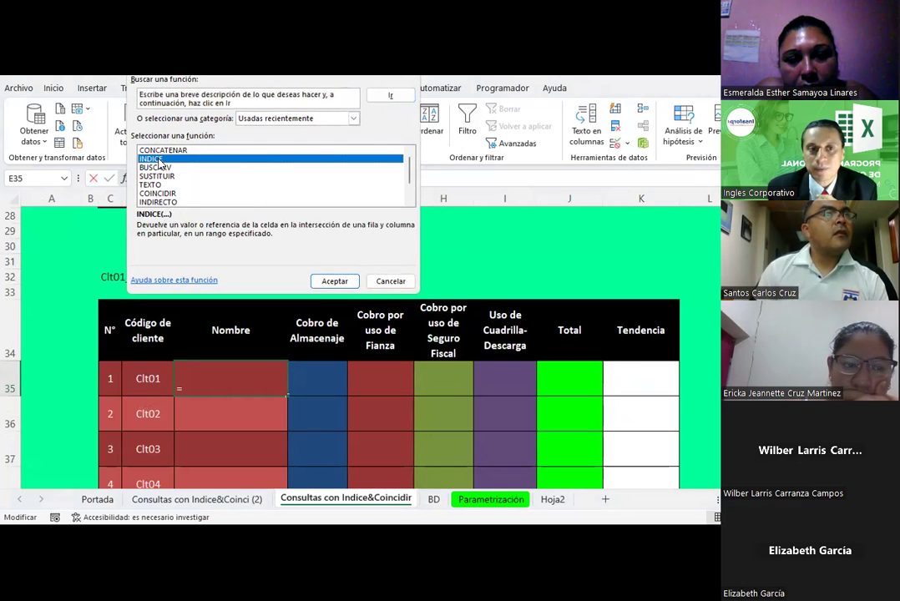
pyautogui.click(298, 209)
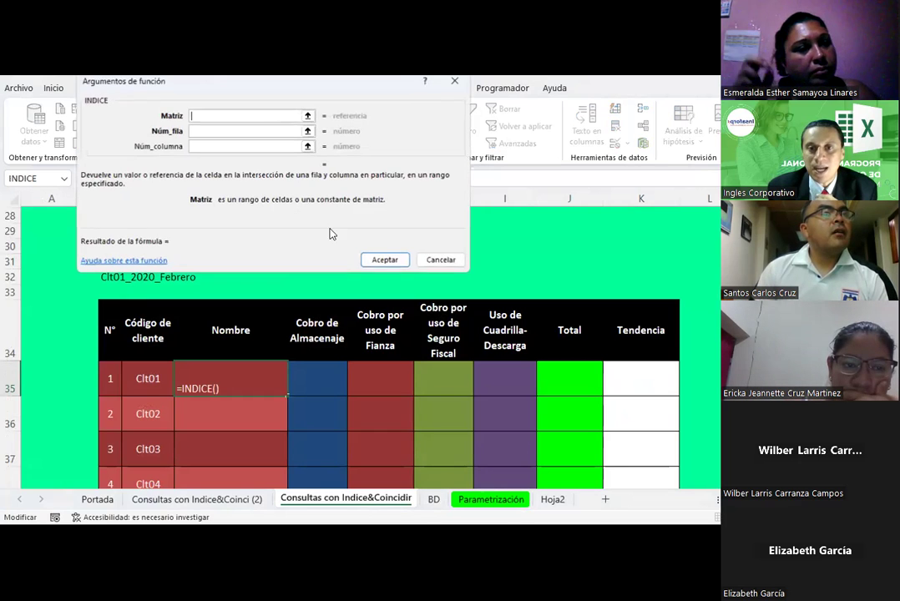
pyautogui.click(308, 116)
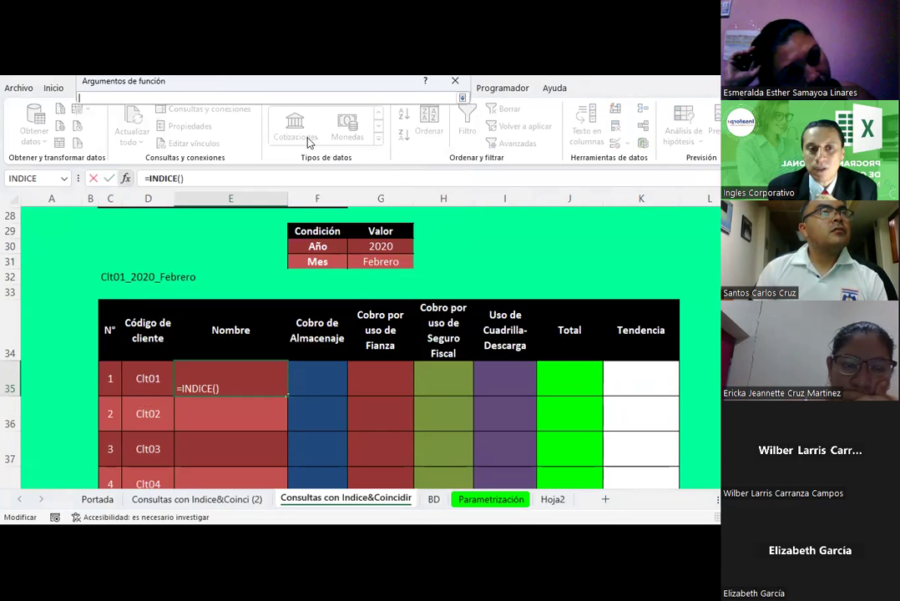
pyautogui.click(434, 500)
pyautogui.moveTo(57, 254); pyautogui.dragTo(51, 350)
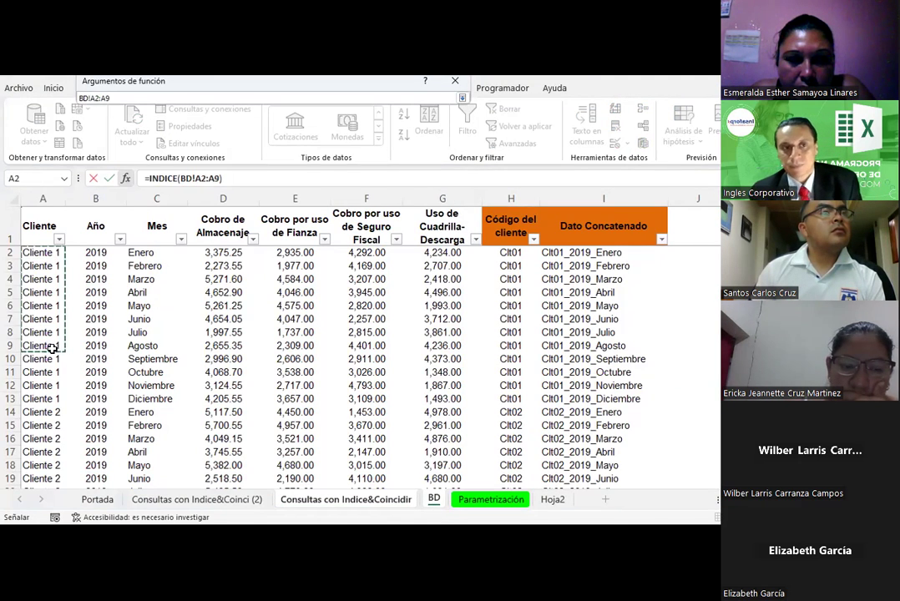
pyautogui.press('F4')
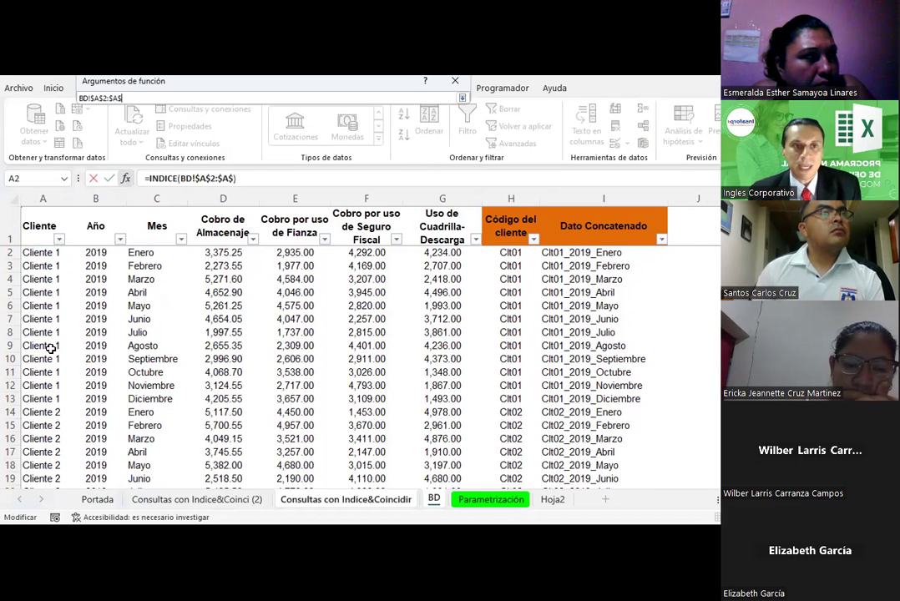
pyautogui.write('0000')
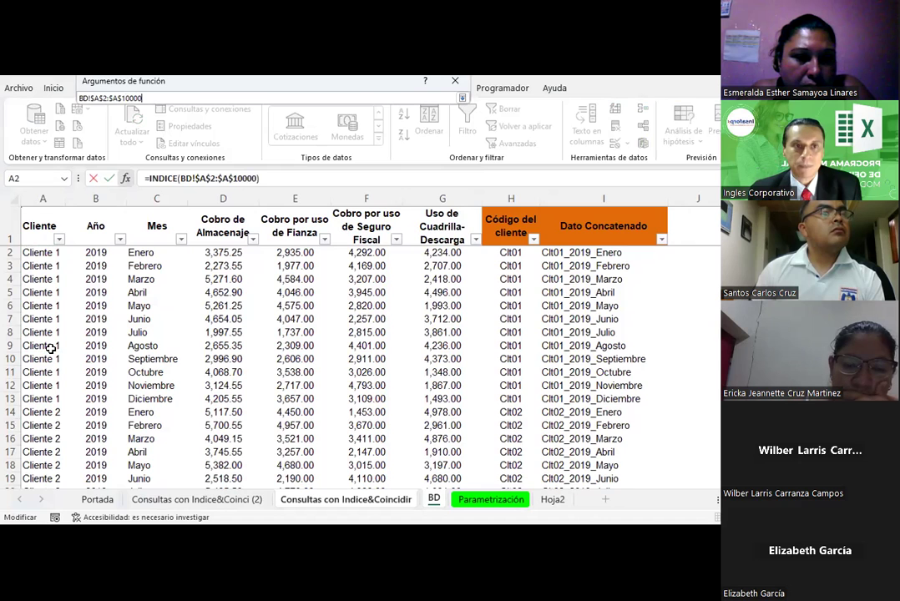
pyautogui.click(463, 99)
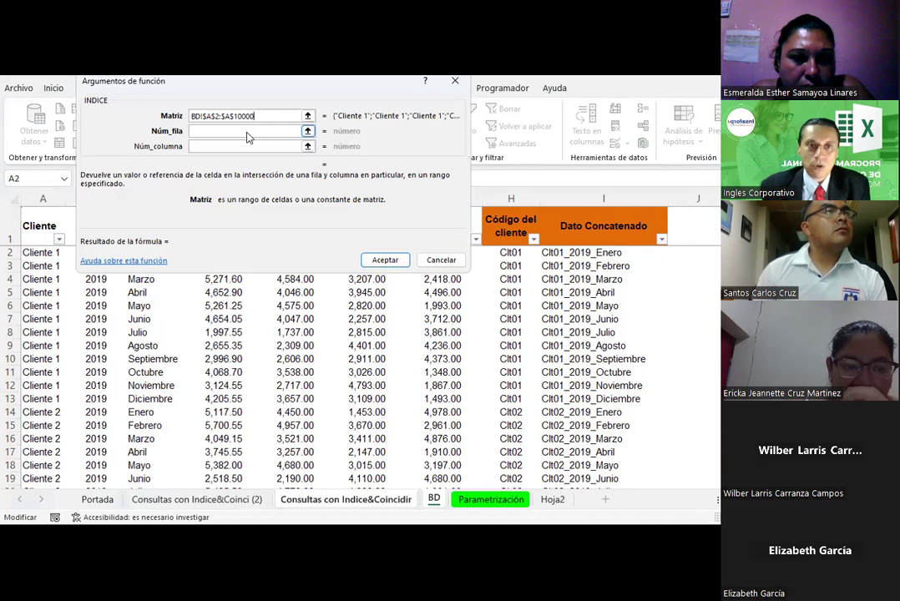
# Set the row number to COINCIDIR(D35;BD!$H$2:$H$10000;0) and confirm the formula.
pyautogui.click(248, 131)
pyautogui.write('coinc')
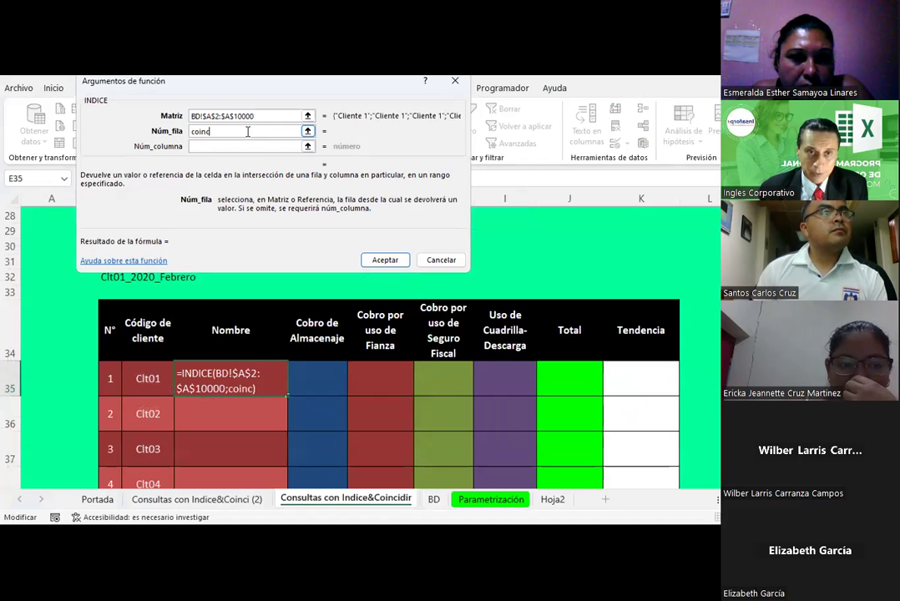
pyautogui.write('idir(')
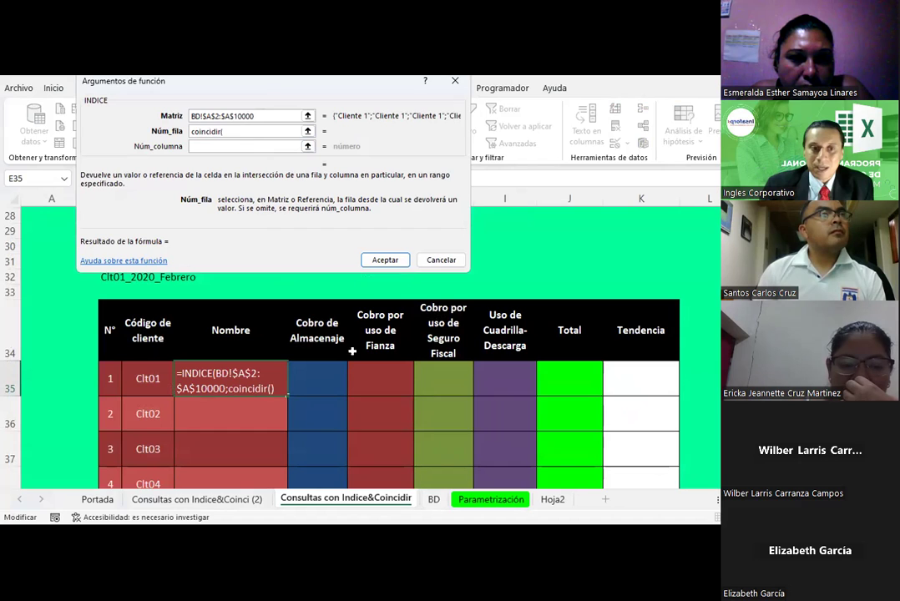
pyautogui.click(146, 377)
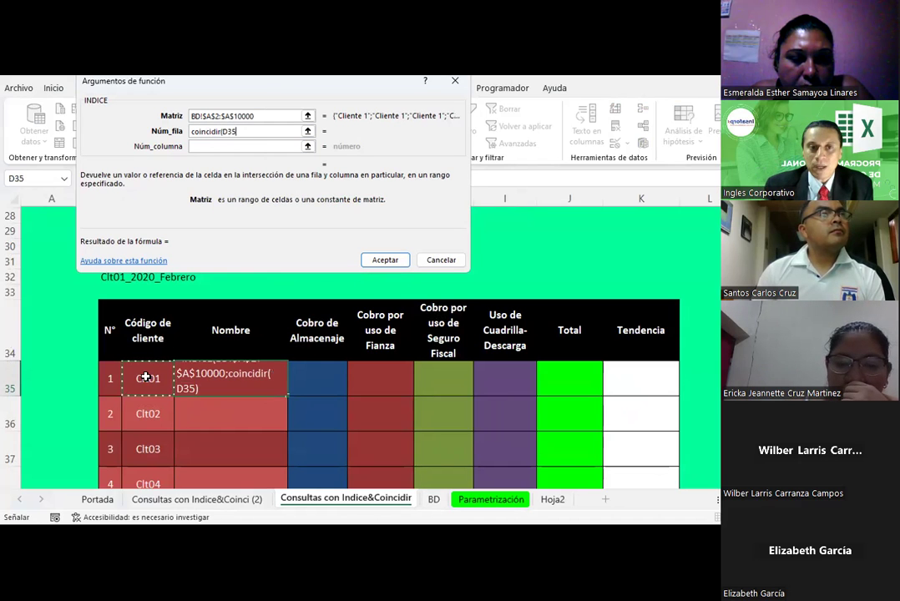
pyautogui.click(237, 131)
pyautogui.write(';')
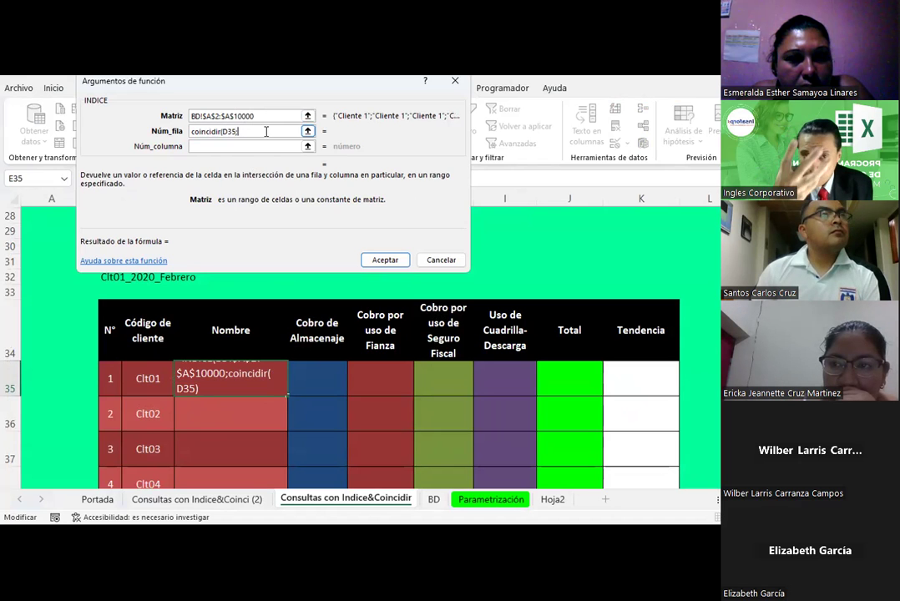
pyautogui.click(435, 501)
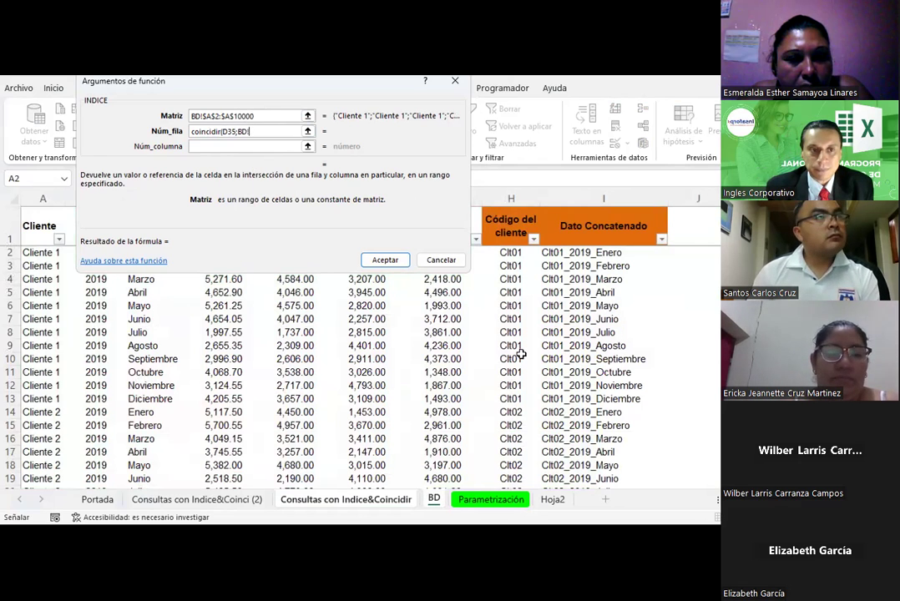
pyautogui.moveTo(504, 250); pyautogui.dragTo(496, 376)
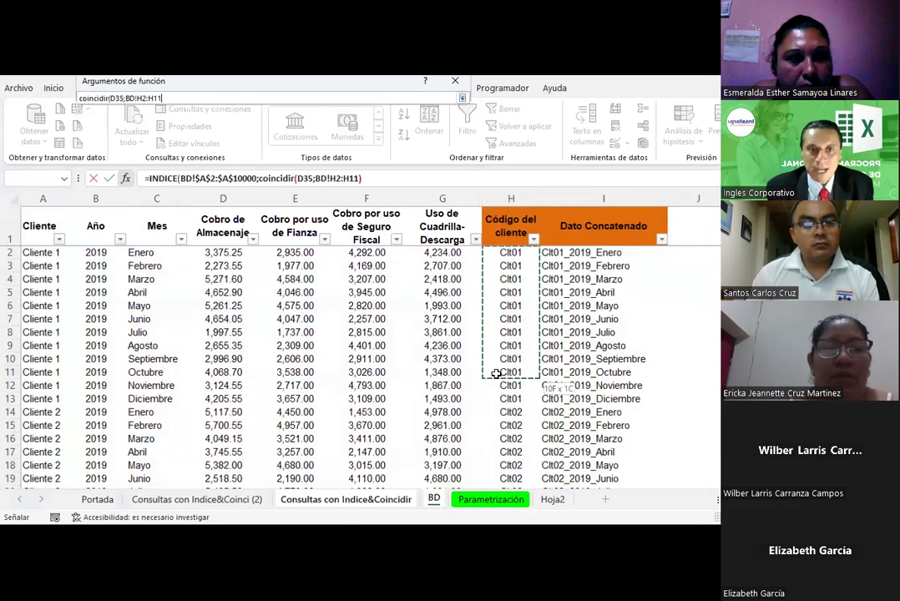
pyautogui.press('F4')
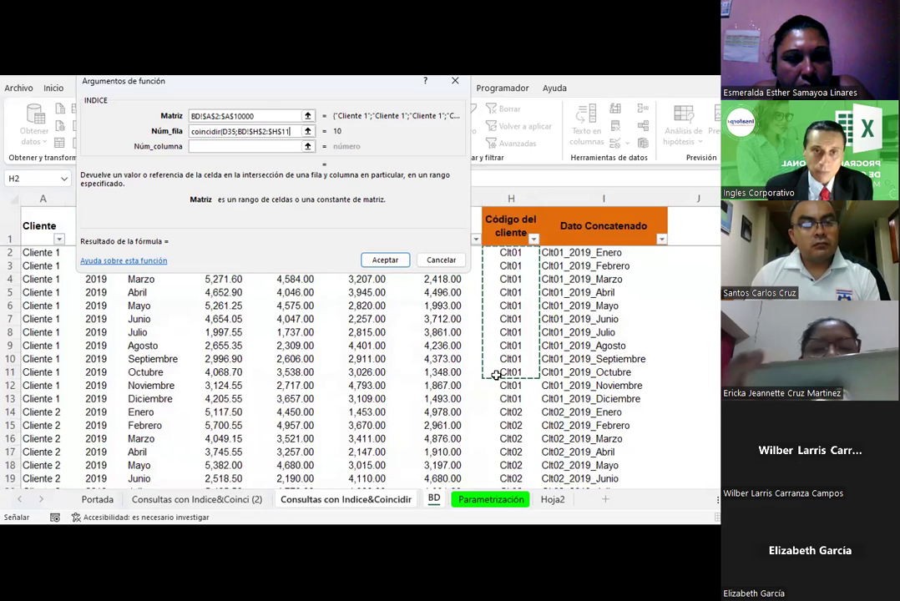
pyautogui.press('BackSpace')
pyautogui.write('0')
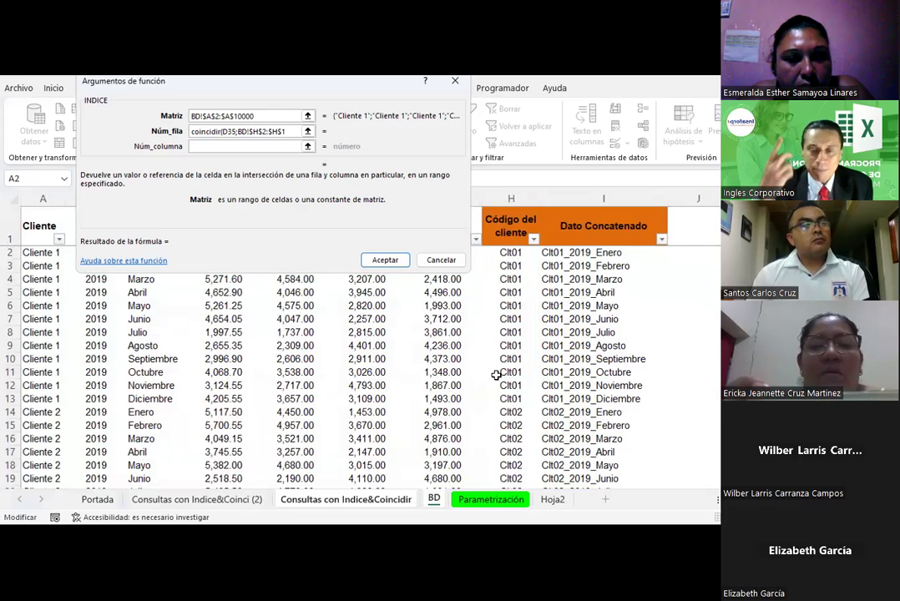
pyautogui.write('000')
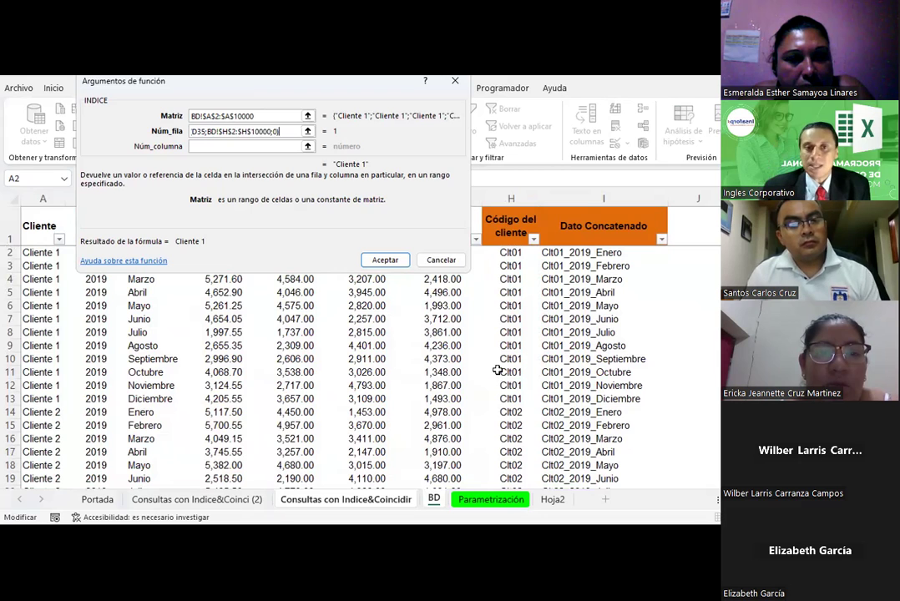
pyautogui.click(396, 262)
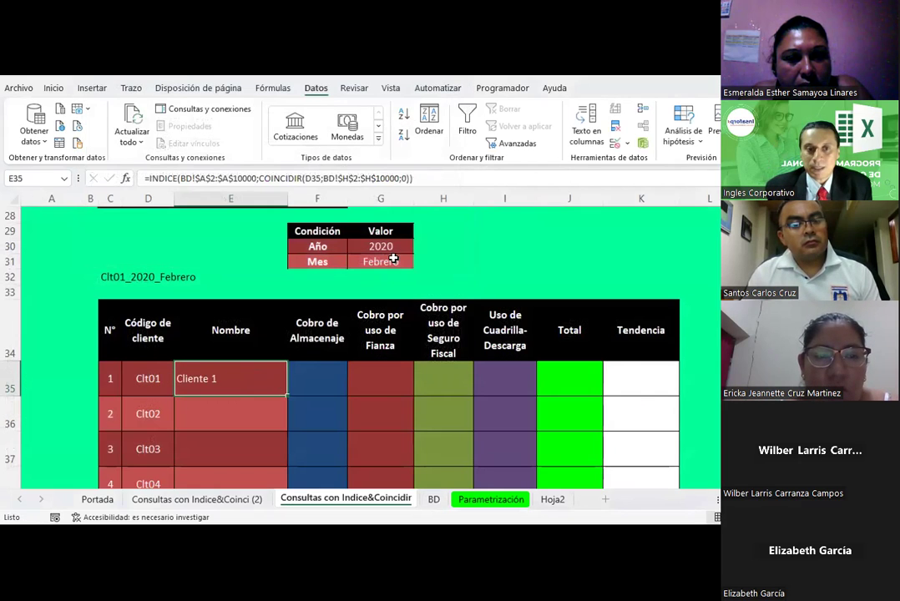
# Compare the Clt01 code in D35 with the lookup formula in E35.
pyautogui.click(147, 380)
pyautogui.click(186, 378)
pyautogui.click(147, 378)
pyautogui.click(185, 378)
pyautogui.click(147, 377)
pyautogui.click(209, 379)
pyautogui.click(148, 378)
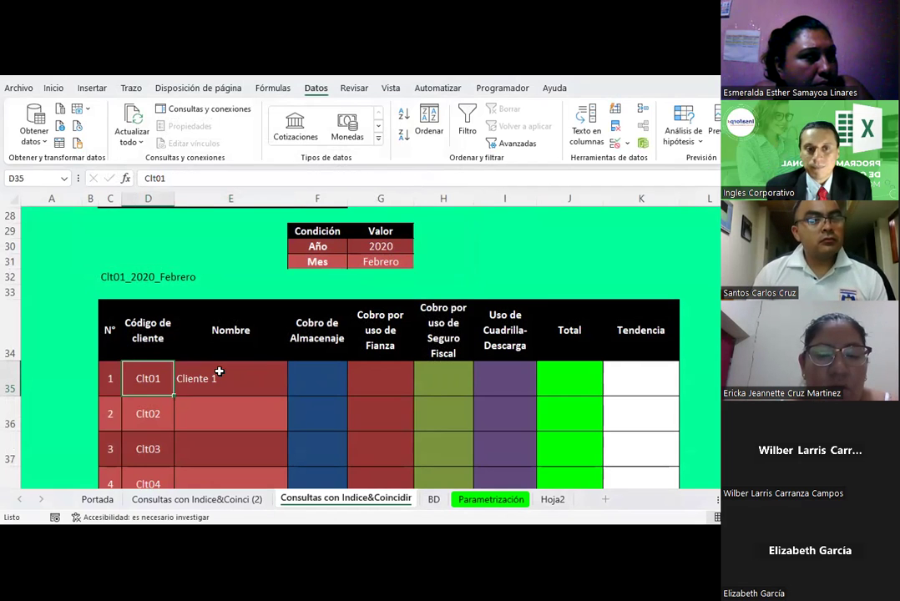
pyautogui.click(192, 378)
pyautogui.click(148, 377)
pyautogui.click(220, 372)
# Check the client codes and names on Parametrización, then clear E35 on the query sheet.
pyautogui.click(436, 500)
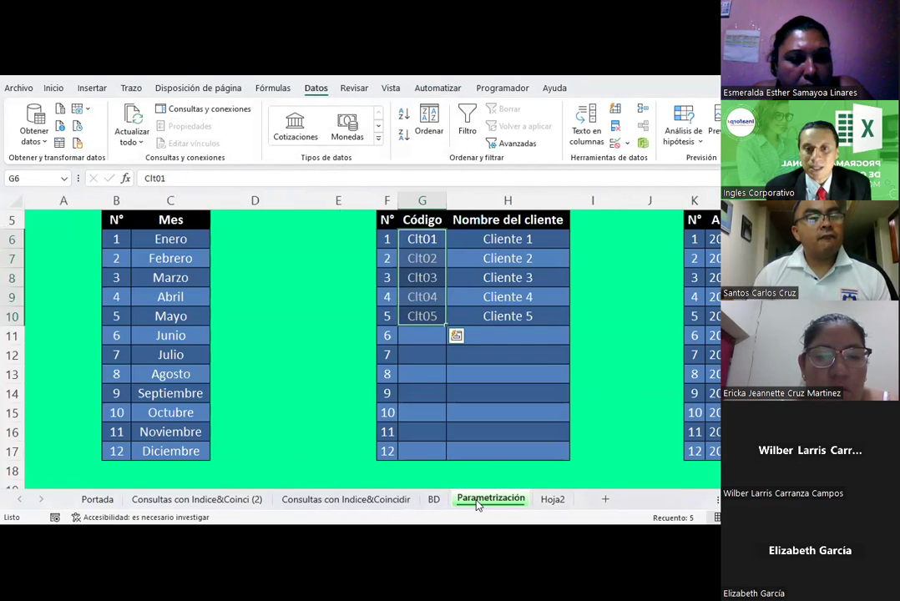
pyautogui.click(499, 277)
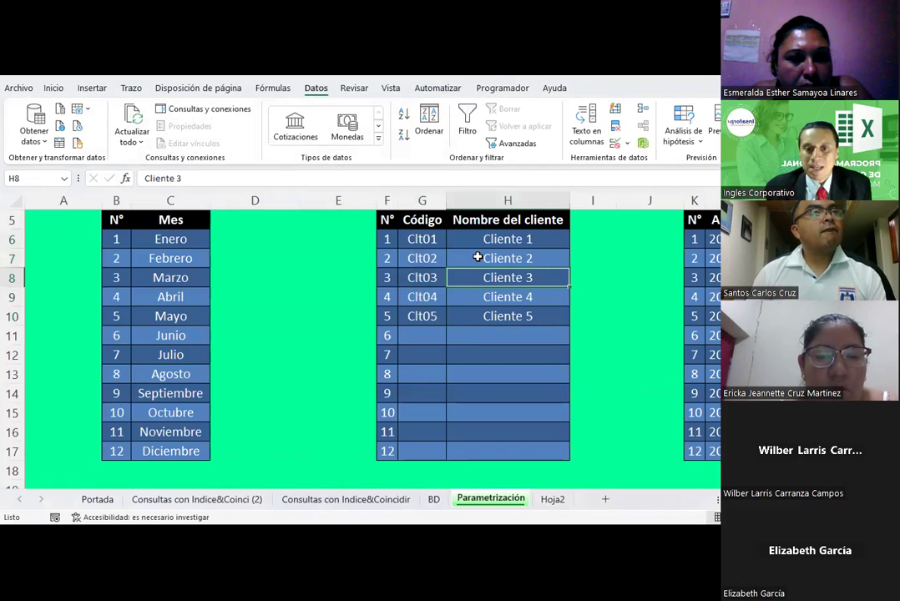
pyautogui.click(351, 499)
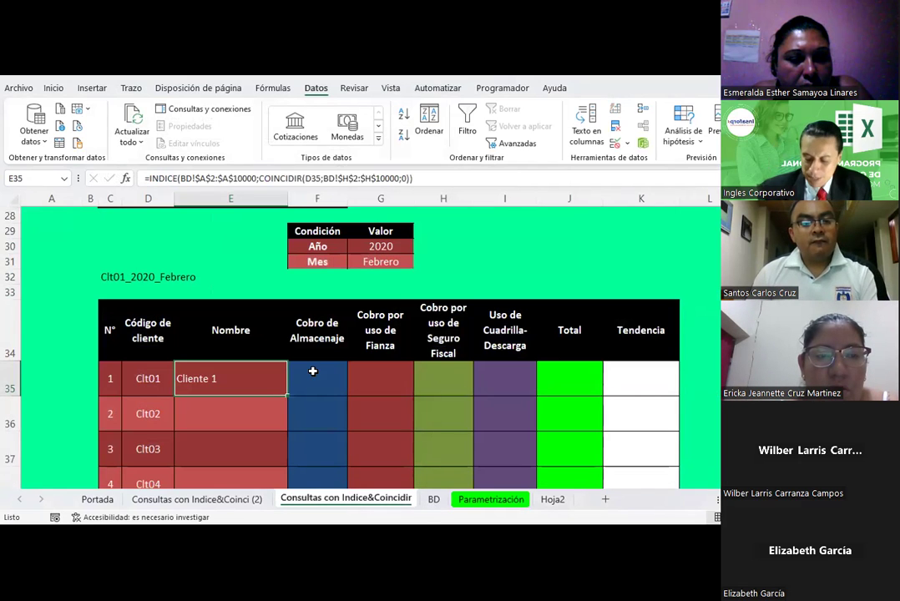
pyautogui.press('Delete')
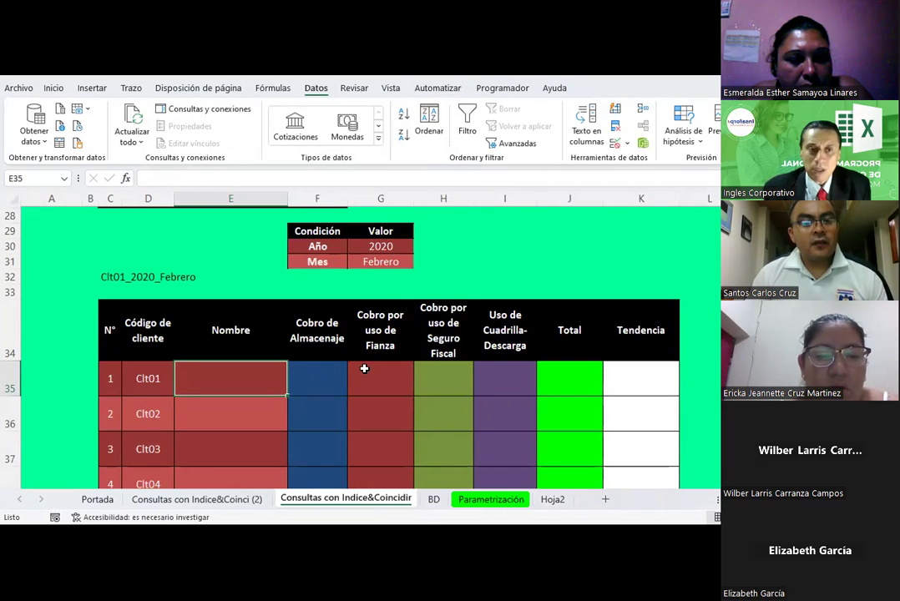
# Start an INDICE formula in E35 with Parametrización!H6:H100 client names as the array.
pyautogui.click(126, 179)
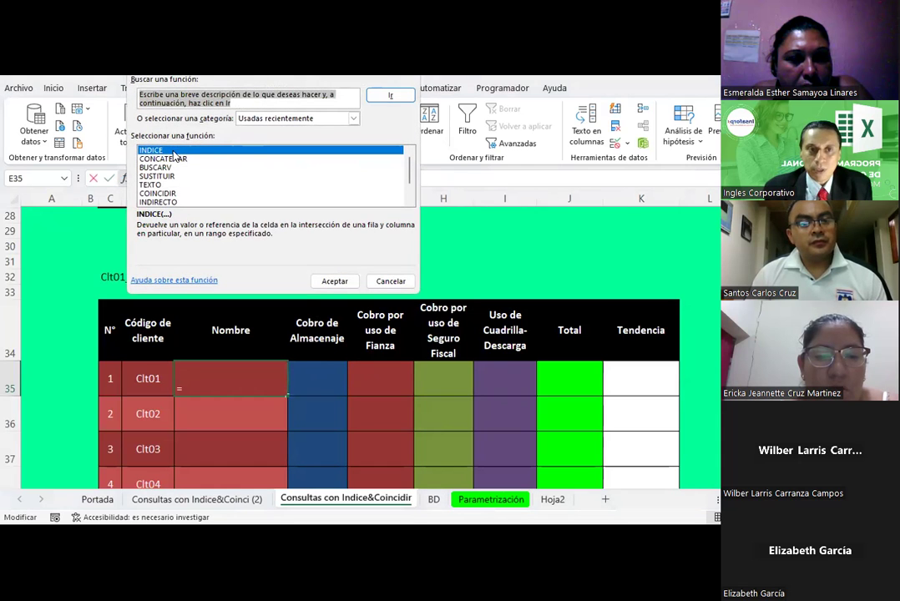
pyautogui.click(335, 281)
pyautogui.click(297, 207)
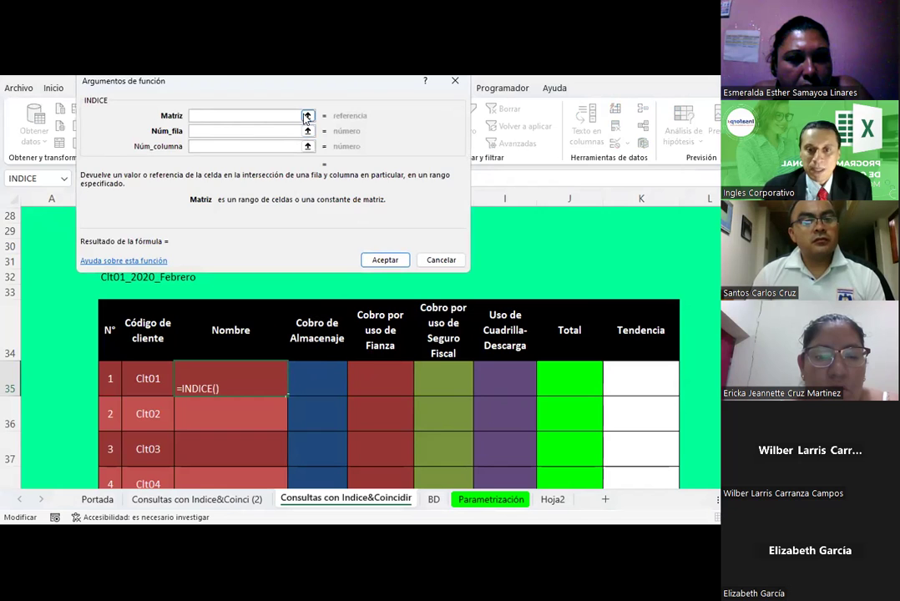
pyautogui.click(308, 117)
pyautogui.click(473, 499)
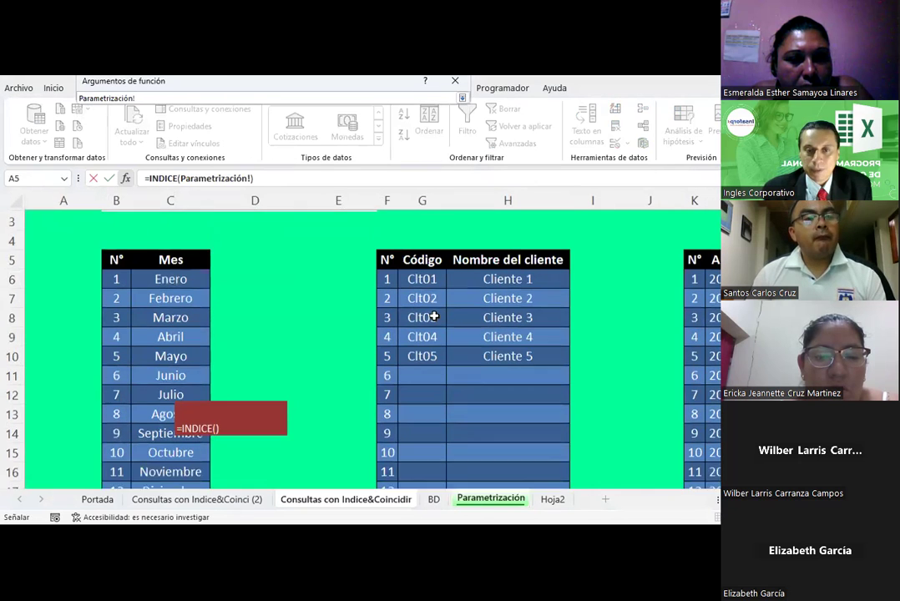
pyautogui.moveTo(497, 296); pyautogui.dragTo(507, 365)
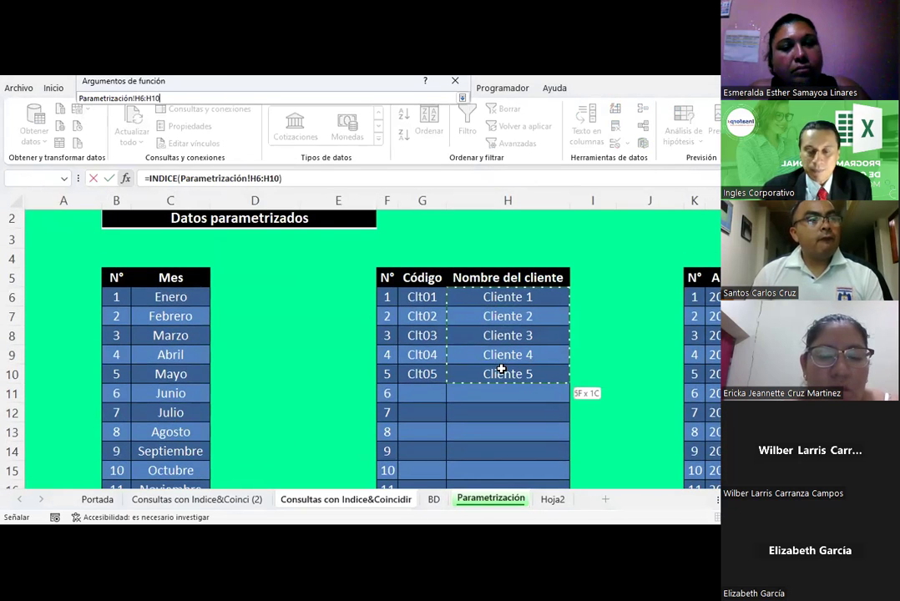
pyautogui.press('BackSpace')
pyautogui.write('00')
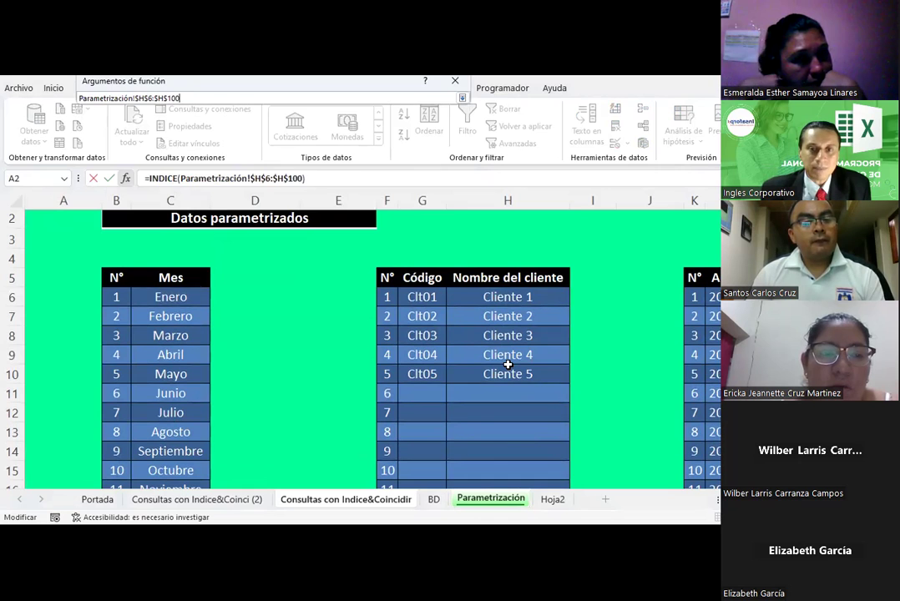
pyautogui.press('Return')
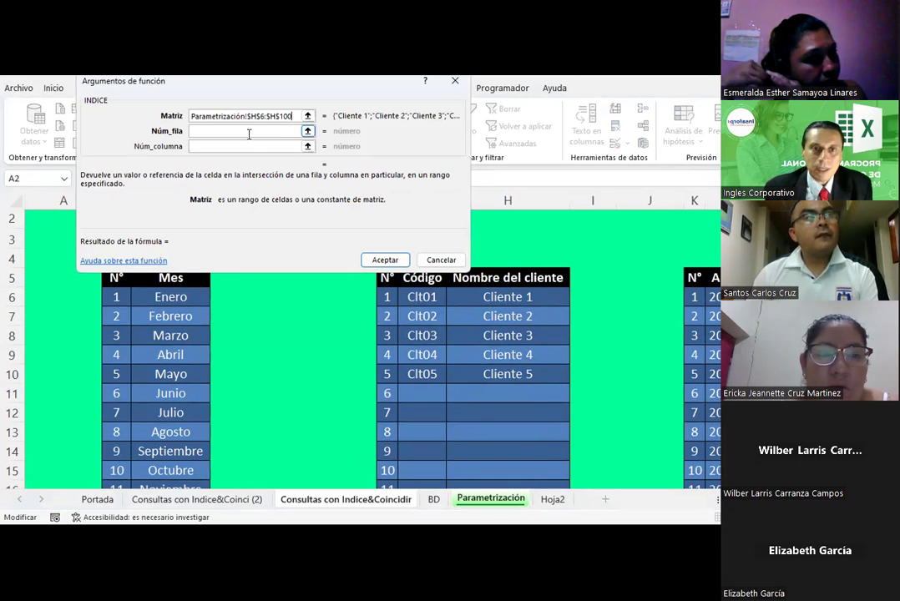
# Fill the row argument with a nested INDICE matching D35 against an absolute Parametrización range.
pyautogui.click(249, 133)
pyautogui.write('ind')
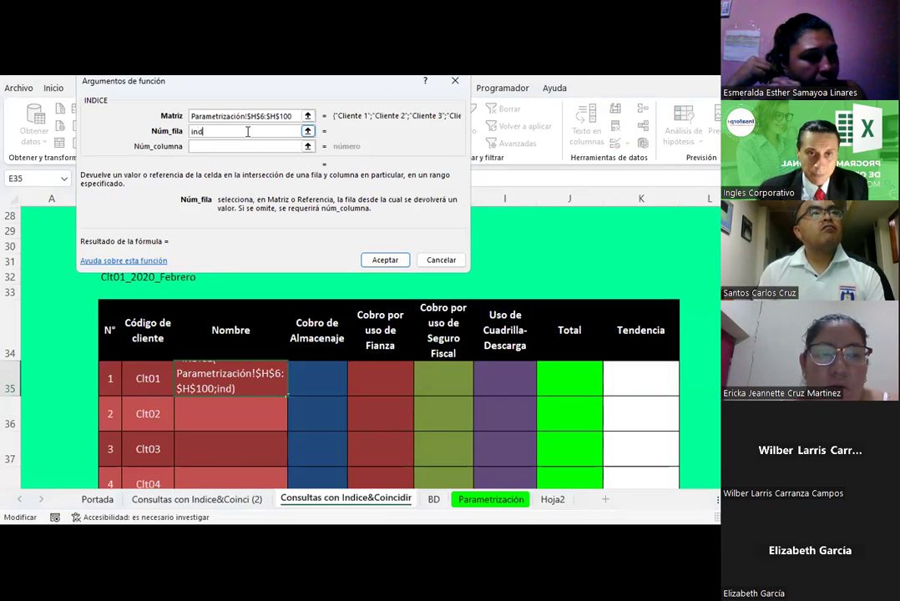
pyautogui.write('ice(')
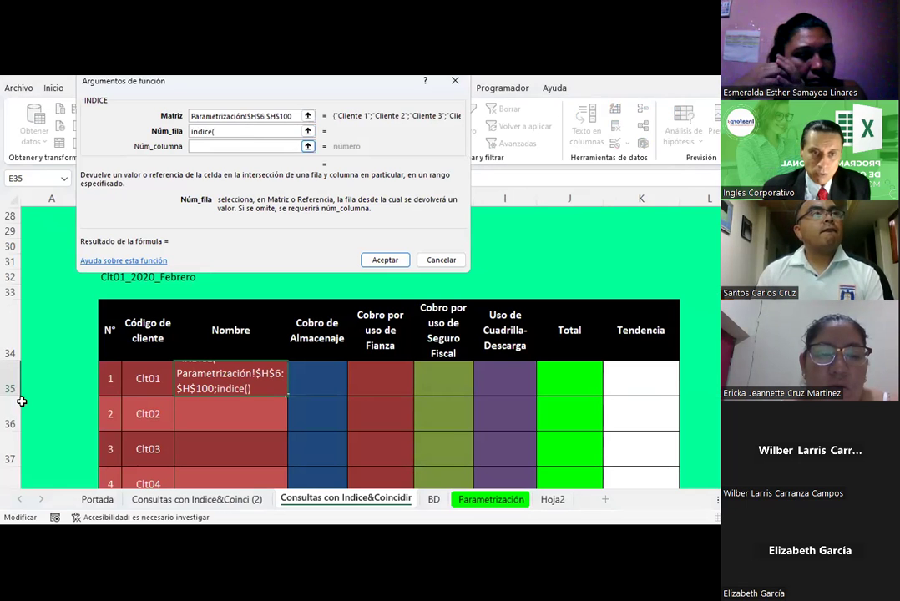
pyautogui.click(151, 377)
pyautogui.write(';Parametrización!')
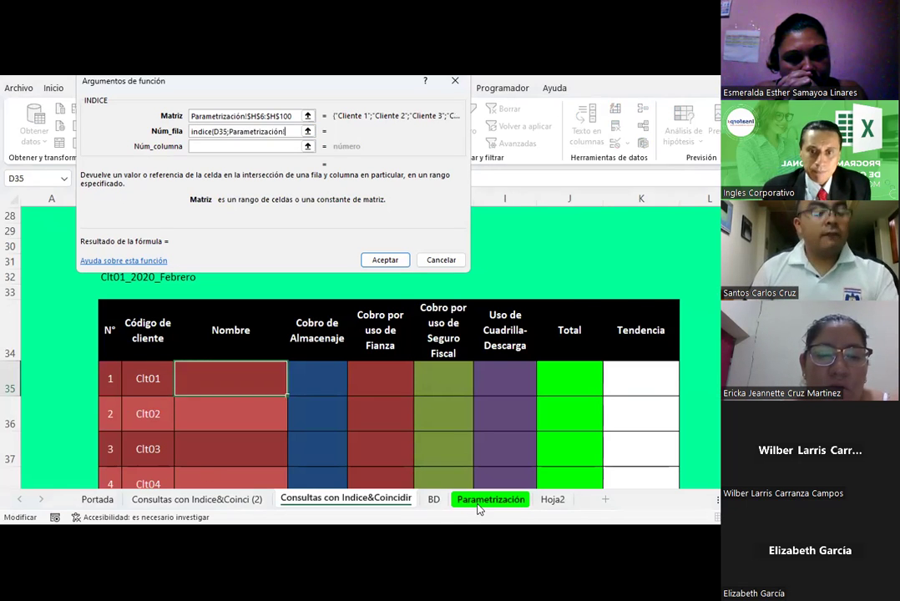
pyautogui.click(488, 500)
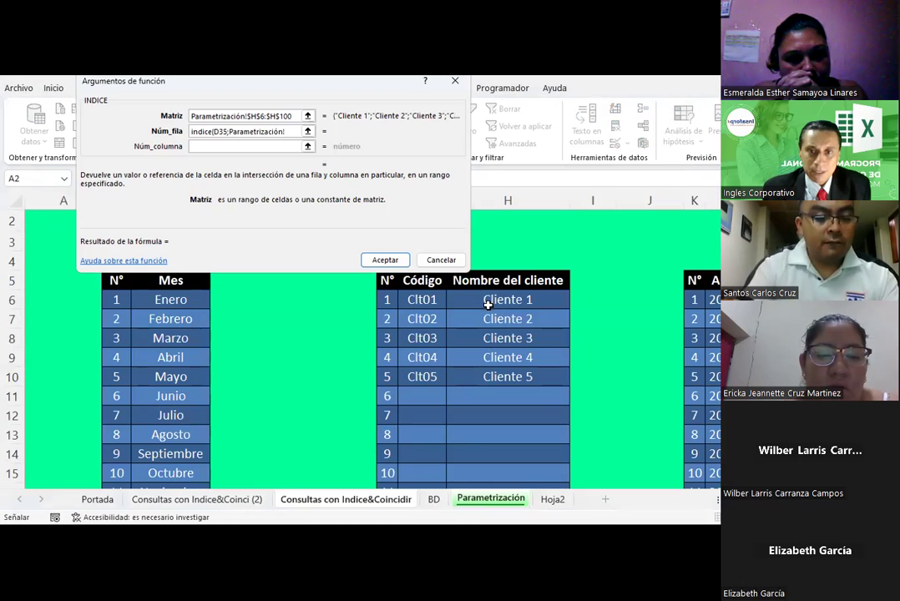
pyautogui.click(491, 299)
pyautogui.moveTo(496, 326); pyautogui.dragTo(501, 380)
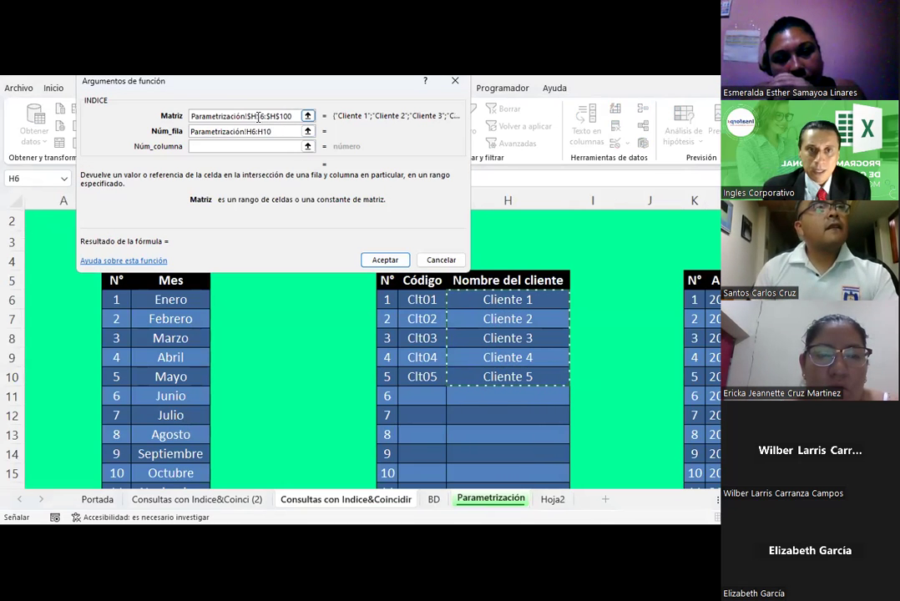
pyautogui.press('F4')
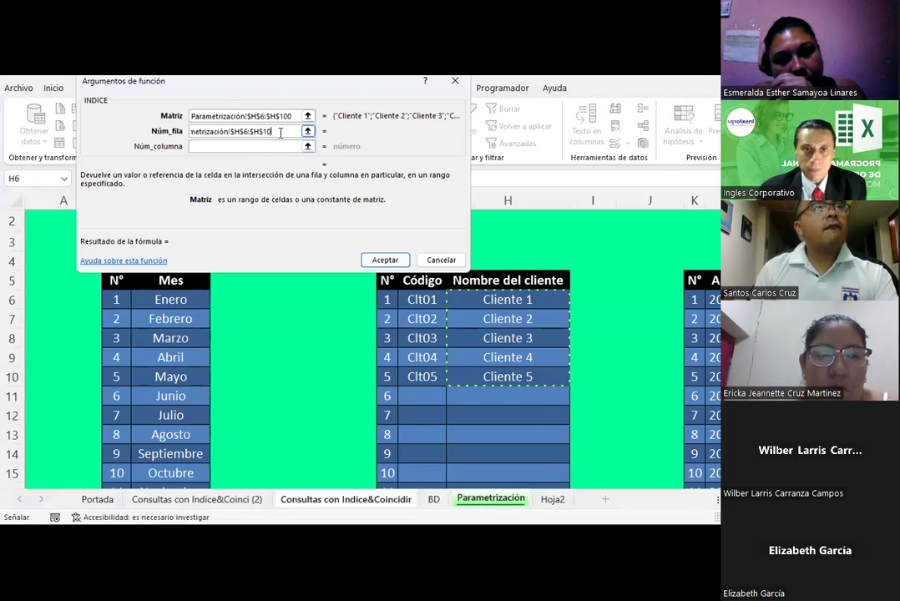
pyautogui.write('0')
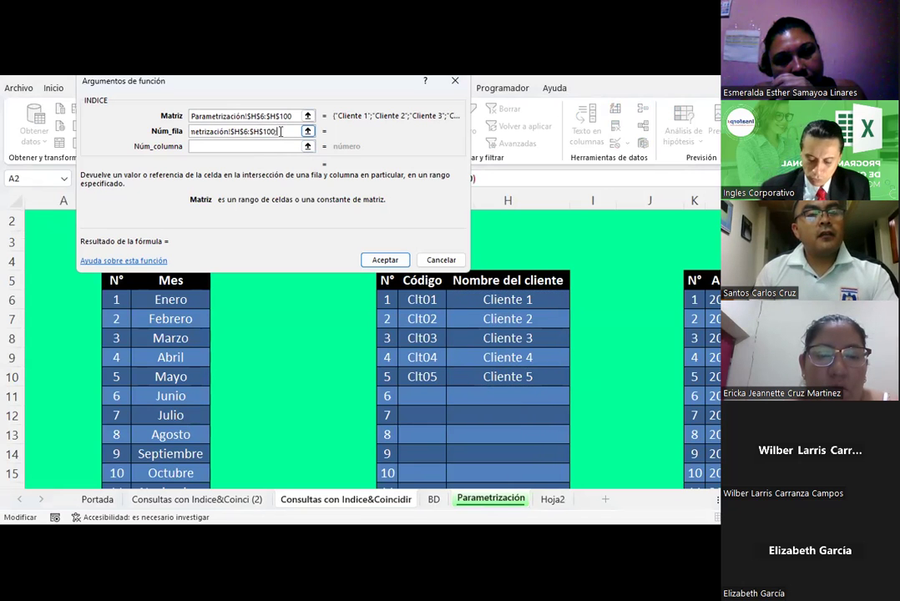
pyautogui.write(';0')
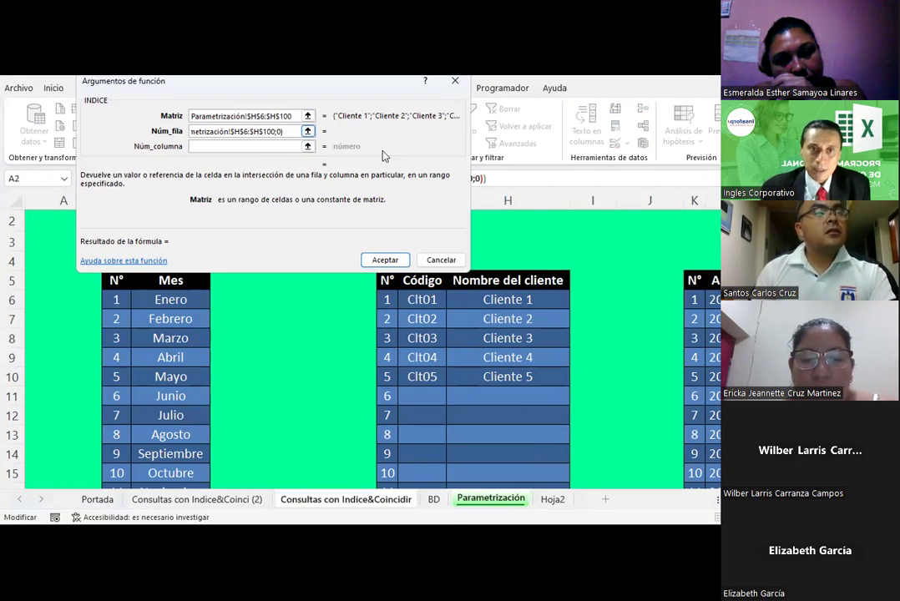
# Change the lookup range from column H to $G$6:$G$100 and commit the formula.
pyautogui.moveTo(307, 87); pyautogui.dragTo(750, 234)
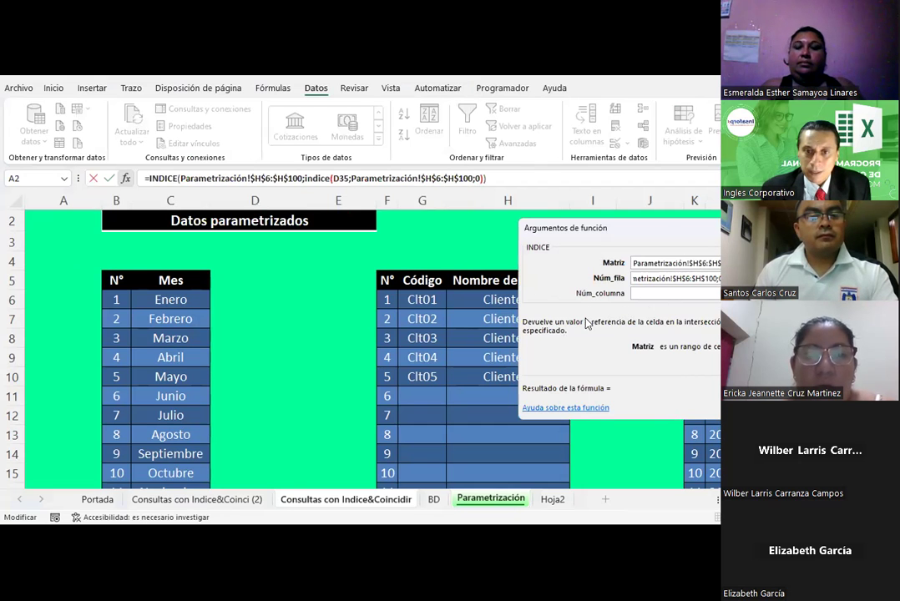
pyautogui.click(679, 278)
pyautogui.press('BackSpace')
pyautogui.write('g')
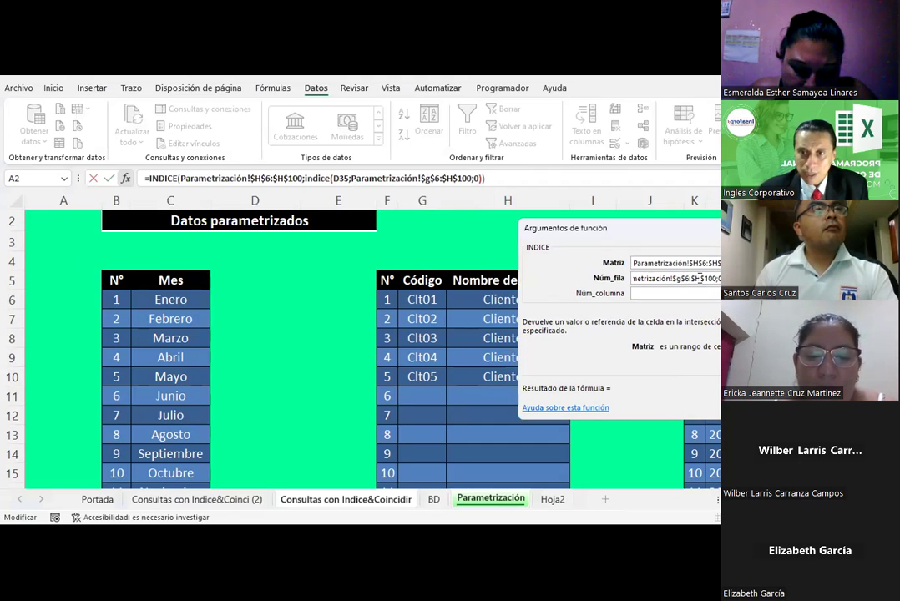
pyautogui.click(702, 285)
pyautogui.press('BackSpace')
pyautogui.write('g')
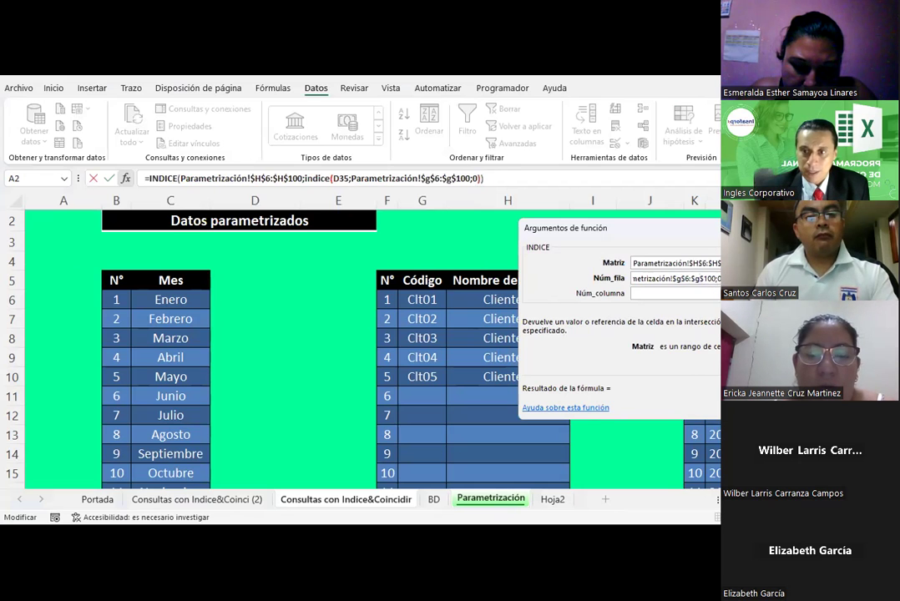
pyautogui.press('Return')
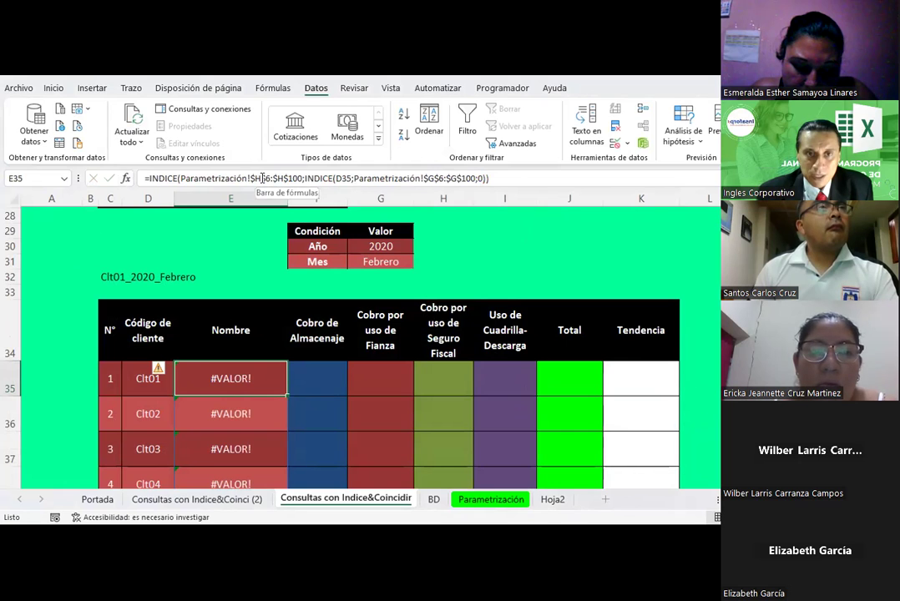
# Compare the Parametrización client table with the query sheet and undo the erroring name formulas.
pyautogui.click(491, 500)
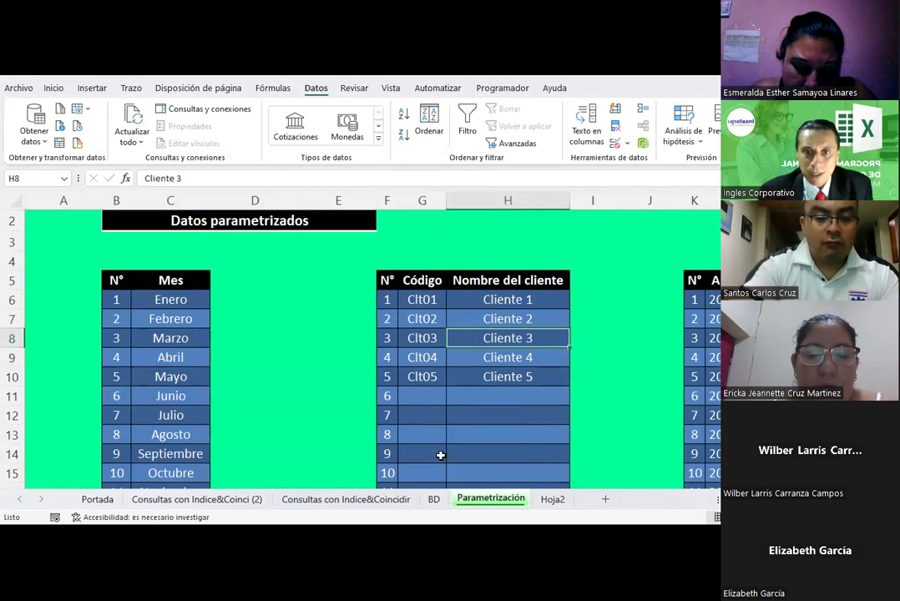
pyautogui.click(324, 501)
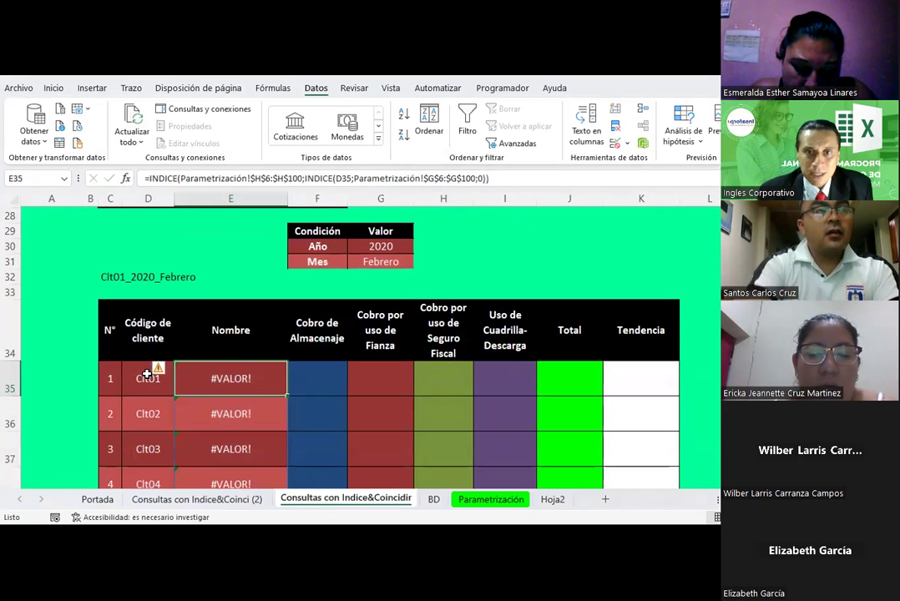
pyautogui.click(492, 501)
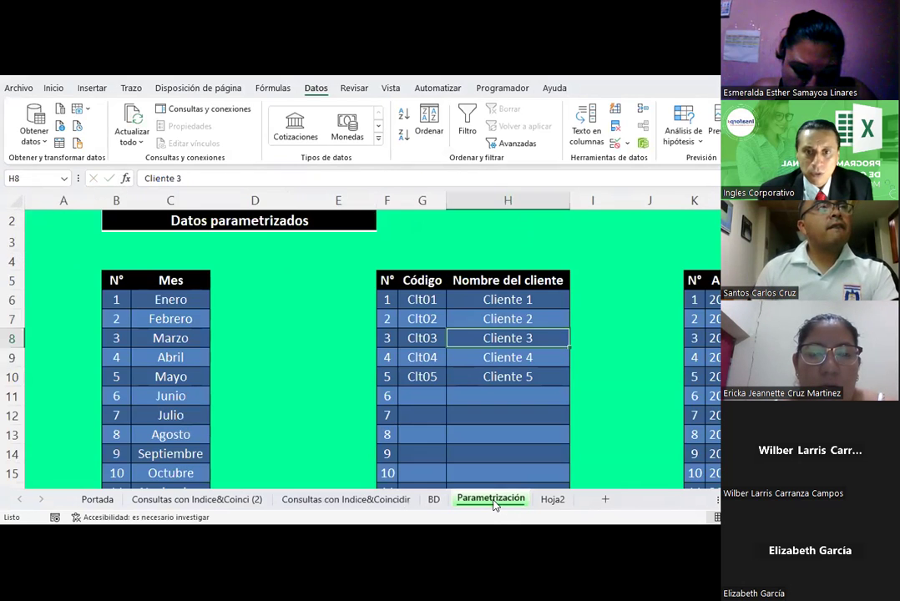
pyautogui.click(360, 500)
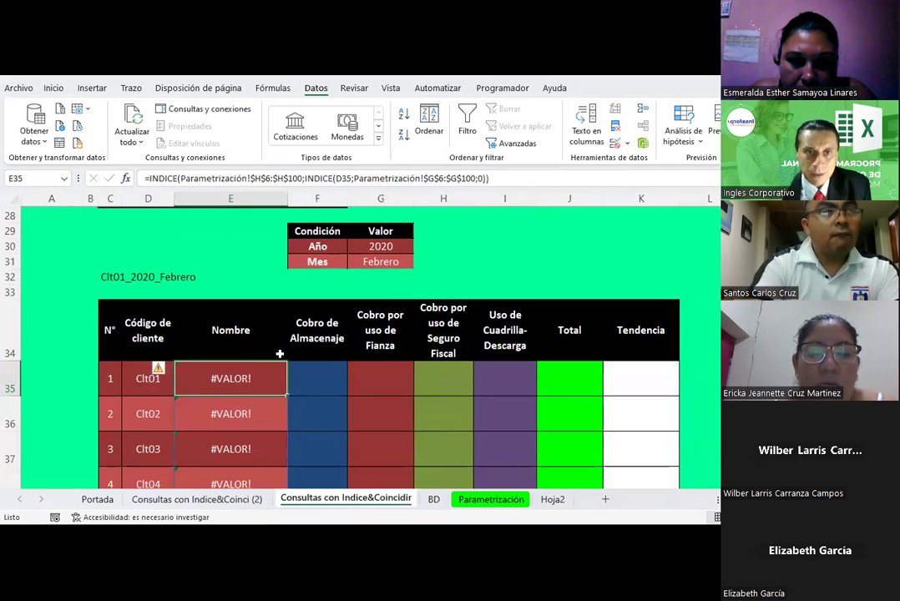
pyautogui.hotkey('ctrl', 'z')
# Begin =INDICE in E35 with the array Parametrización!$H$6:$H$100.
pyautogui.write('=i')
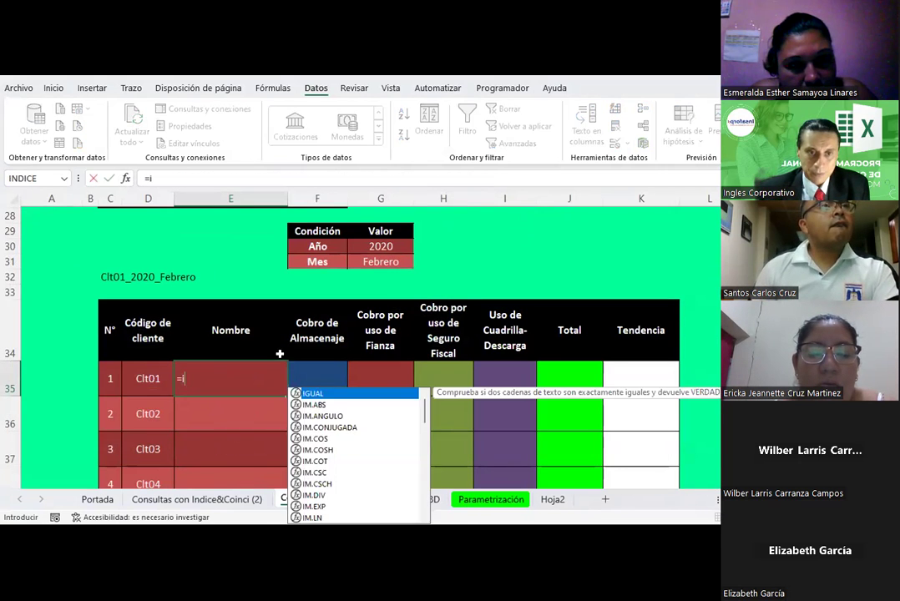
pyautogui.write('ndice(')
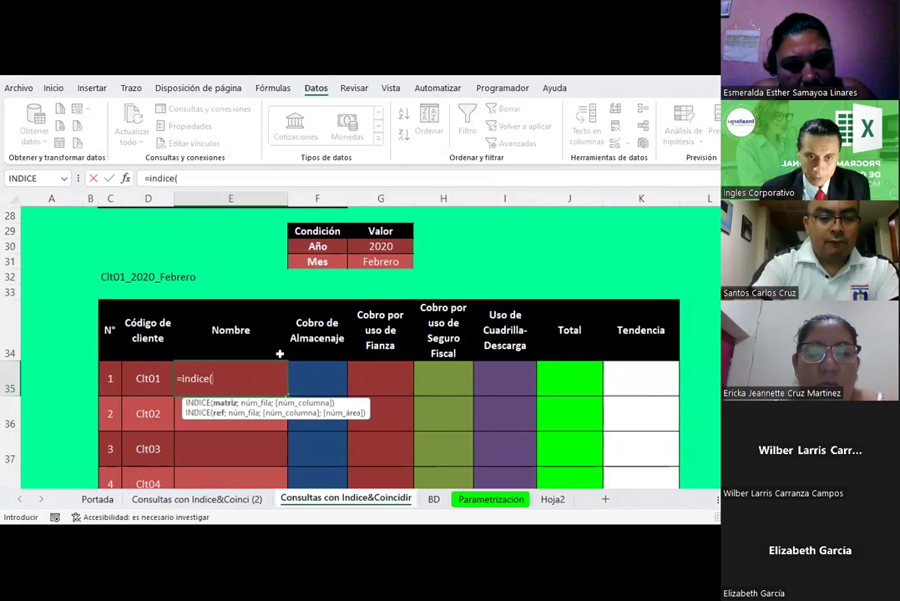
pyautogui.click(492, 499)
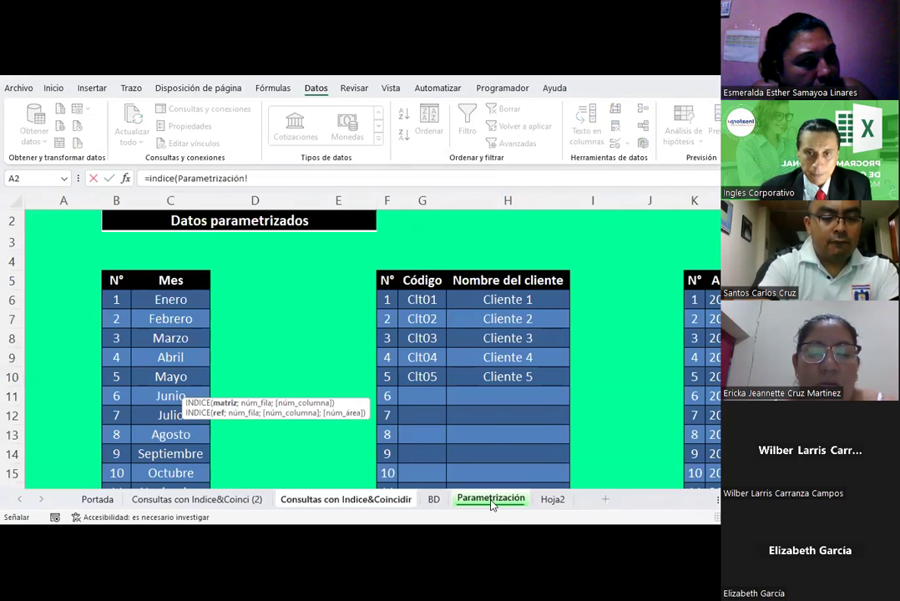
pyautogui.moveTo(495, 299); pyautogui.dragTo(499, 373)
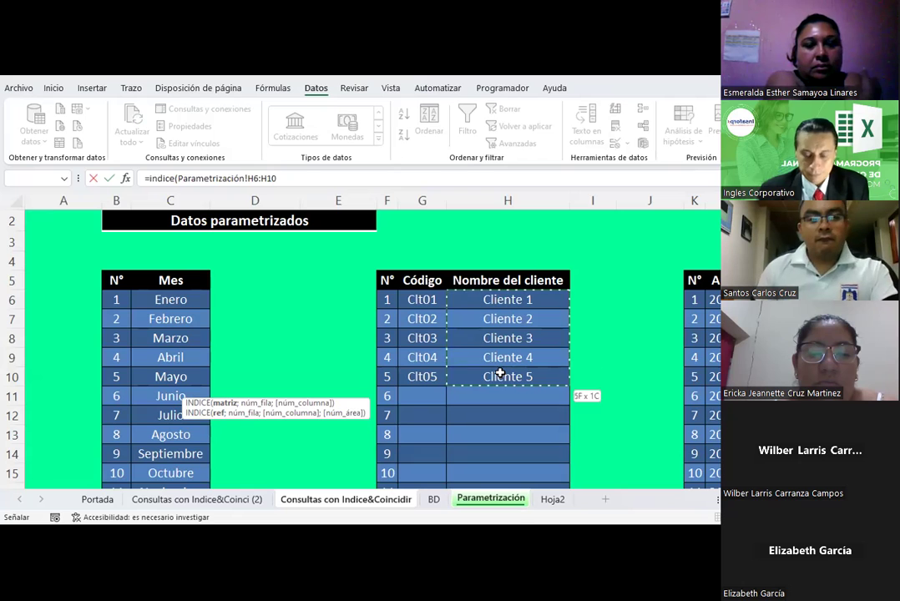
pyautogui.press('F4')
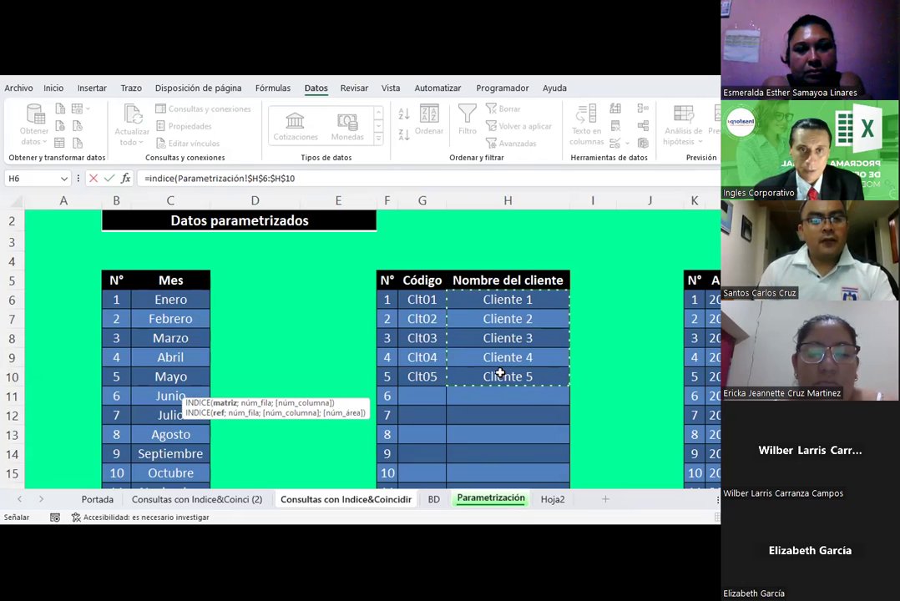
pyautogui.write('0')
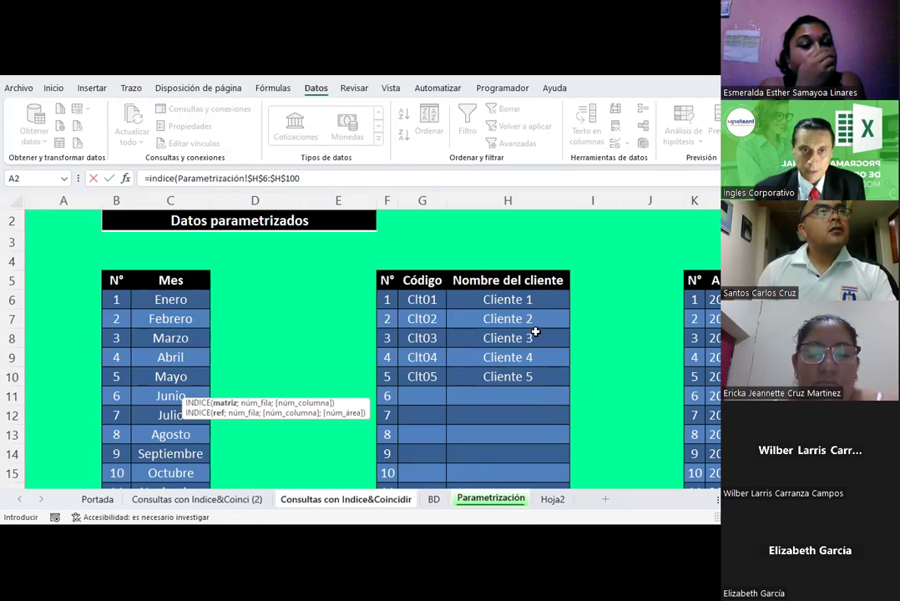
pyautogui.click(337, 178)
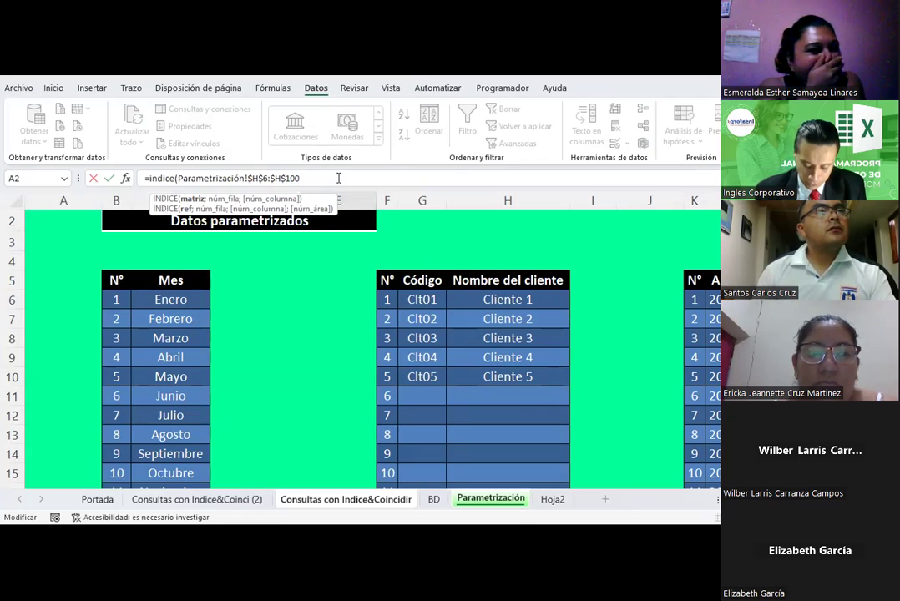
# Add COINCIDIR(D35;Parametrización!$G$6:$G$100;0) as the row number and commit the formula.
pyautogui.write(';coi')
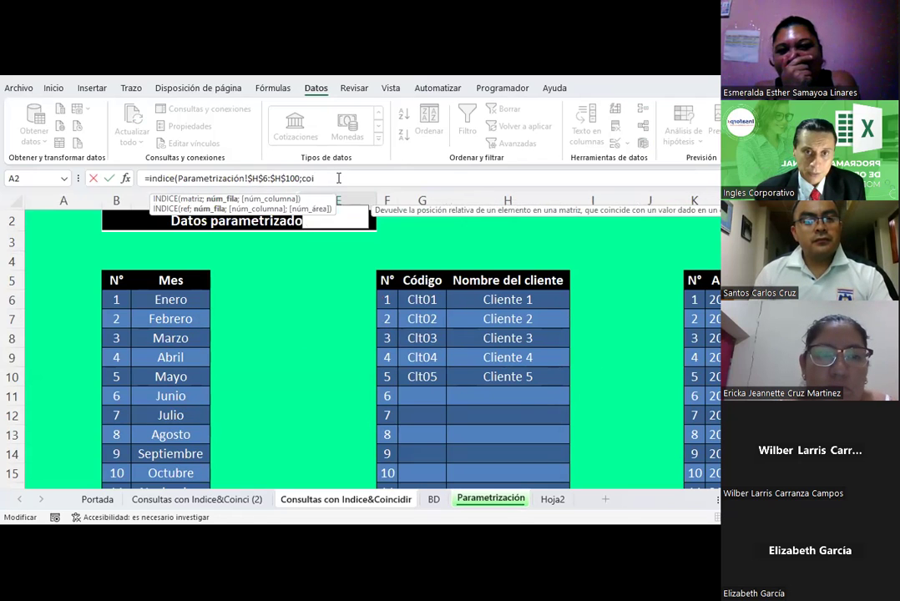
pyautogui.write('ncidir')
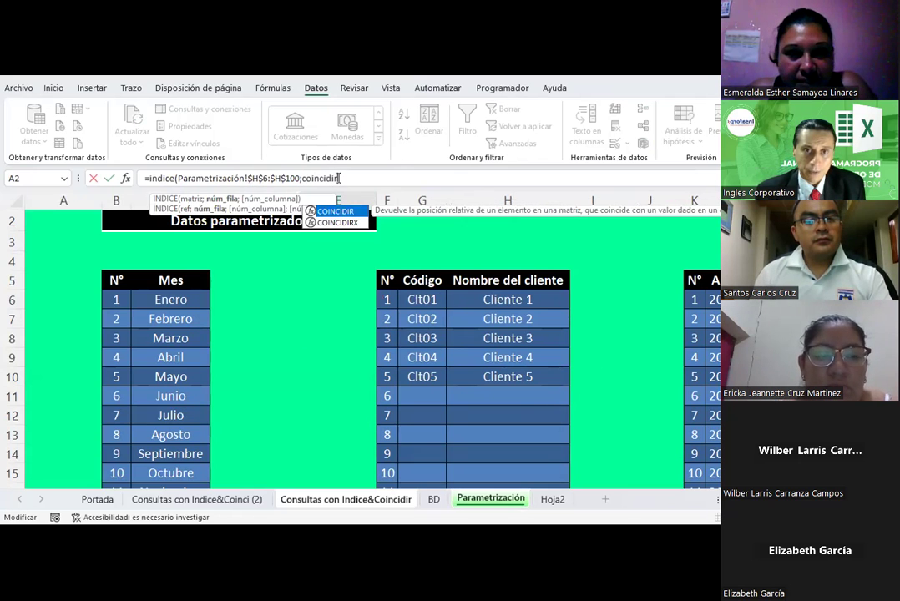
pyautogui.write('(')
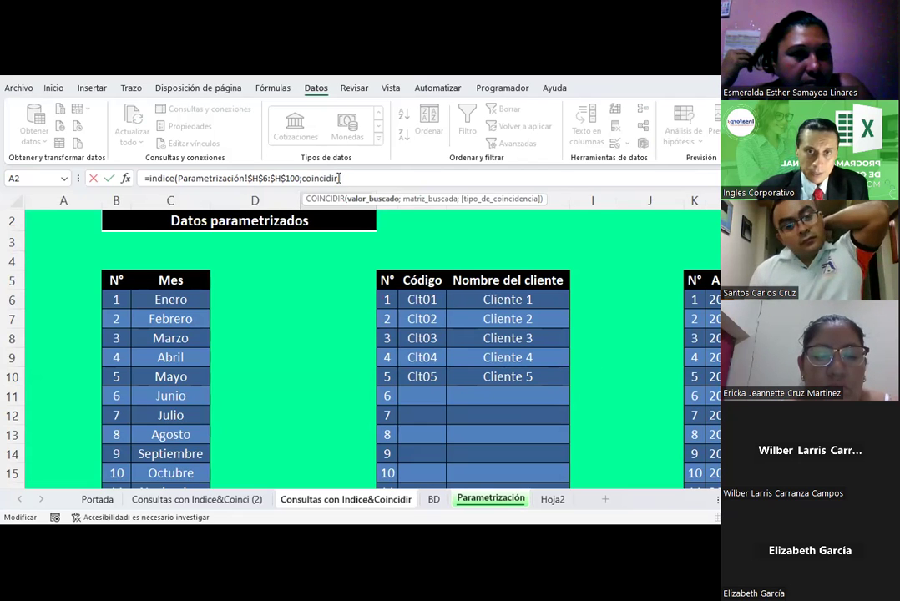
pyautogui.click(306, 499)
pyautogui.click(131, 388)
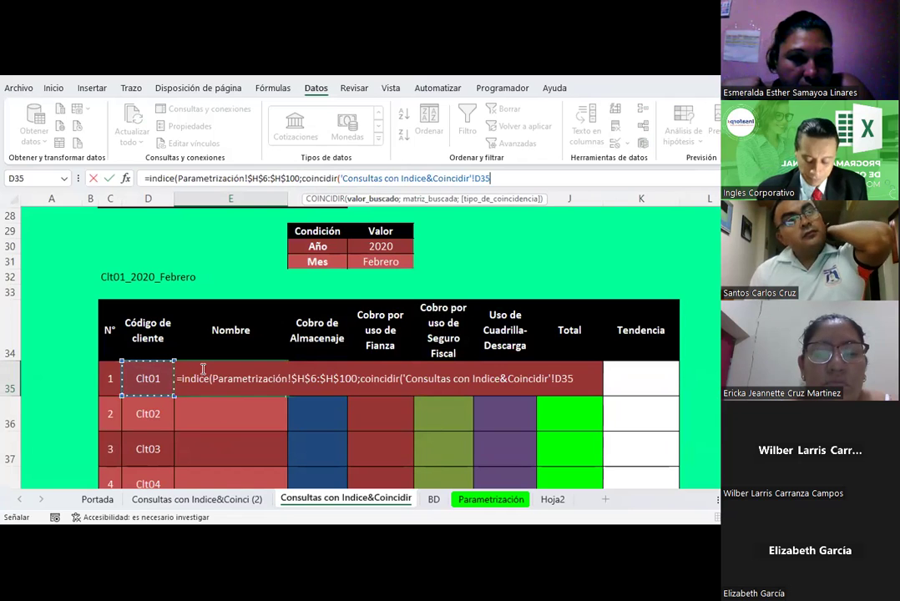
pyautogui.write(';')
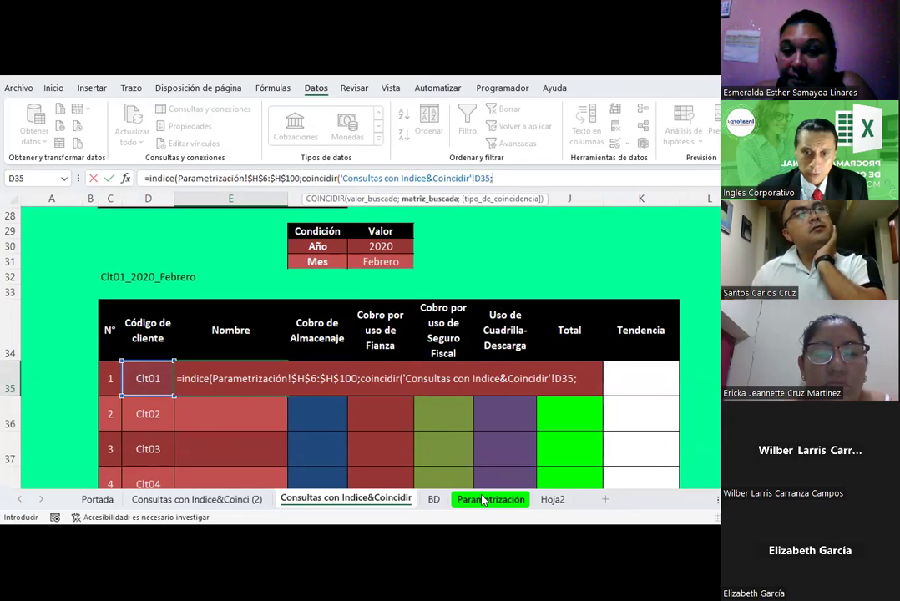
pyautogui.click(476, 500)
pyautogui.moveTo(427, 299); pyautogui.dragTo(422, 367)
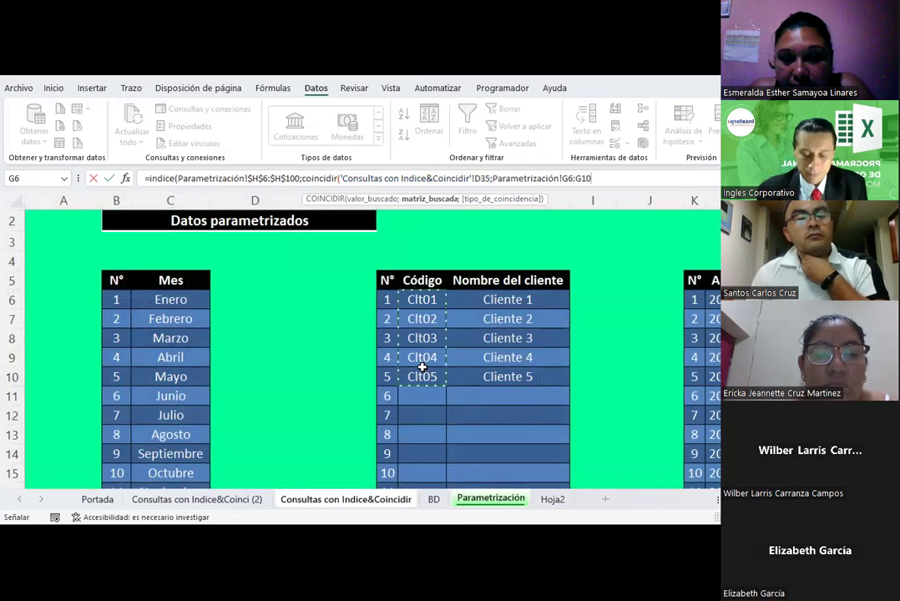
pyautogui.press('F4')
pyautogui.write('$G$100')
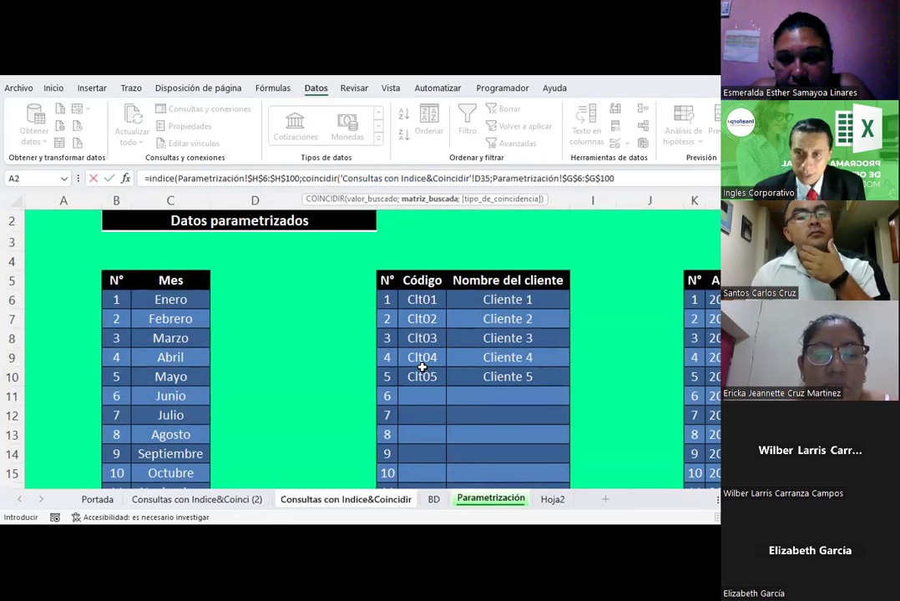
pyautogui.write(';0')
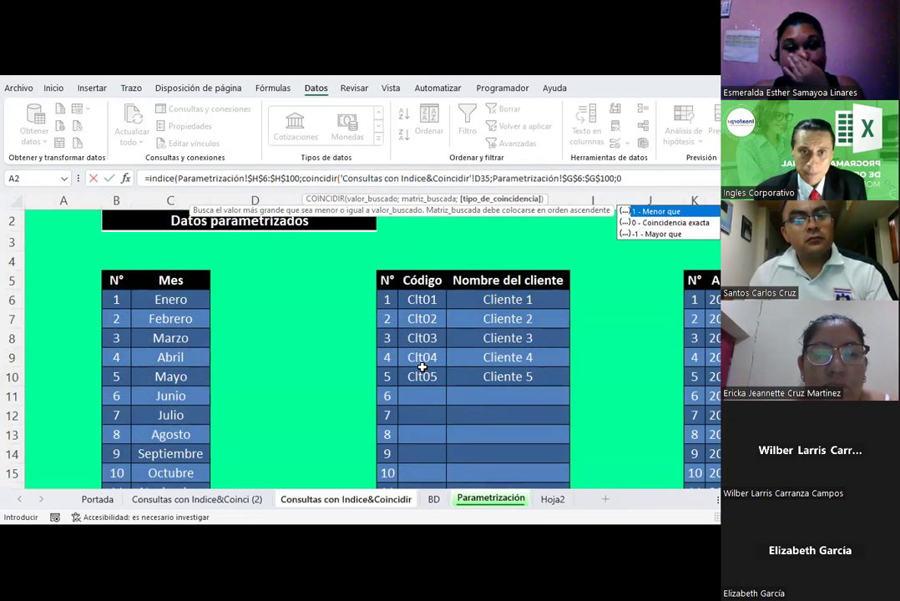
pyautogui.write('))')
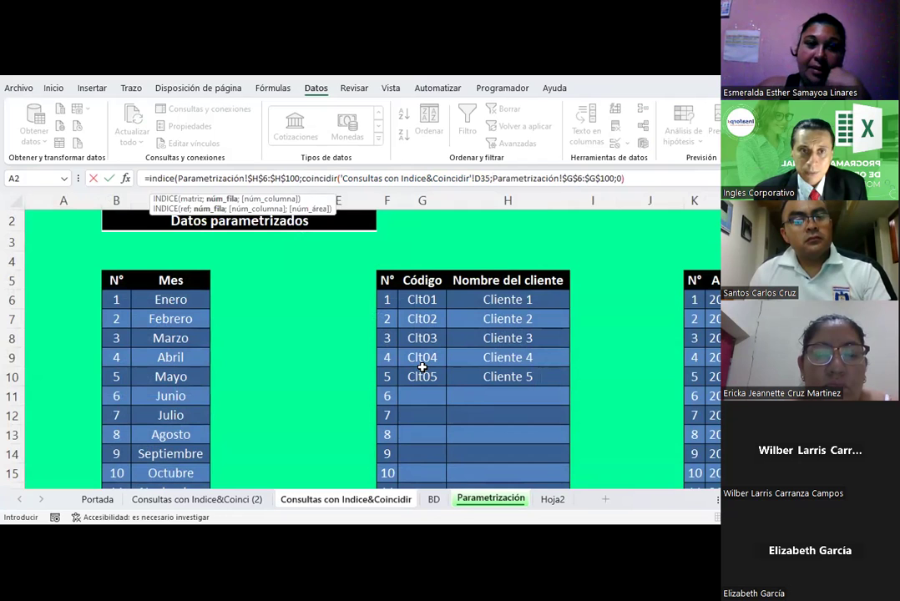
pyautogui.press('Return')
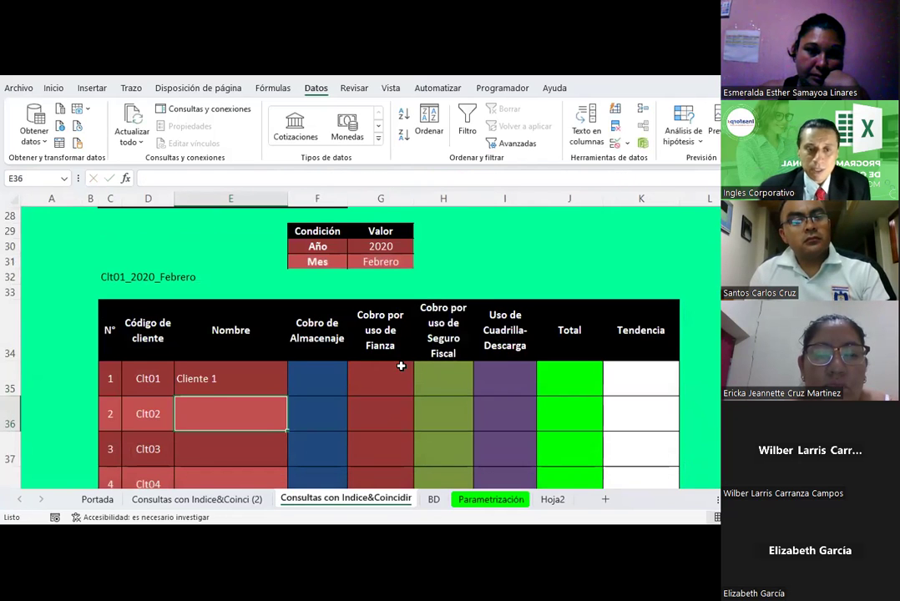
pyautogui.scroll(-2, 401, 365)
pyautogui.click(226, 254)
# Copy E35's lookup formula and paste it as formulas into E36:E39 for Clt02–Clt05.
pyautogui.hotkey('ctrl', 'c')
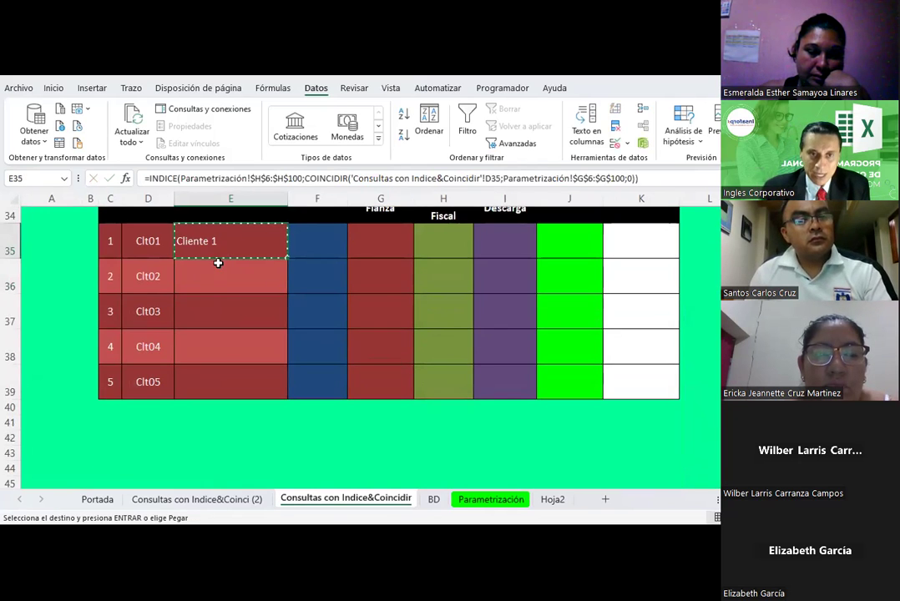
pyautogui.moveTo(197, 293); pyautogui.dragTo(207, 370)
pyautogui.rightClick(209, 377)
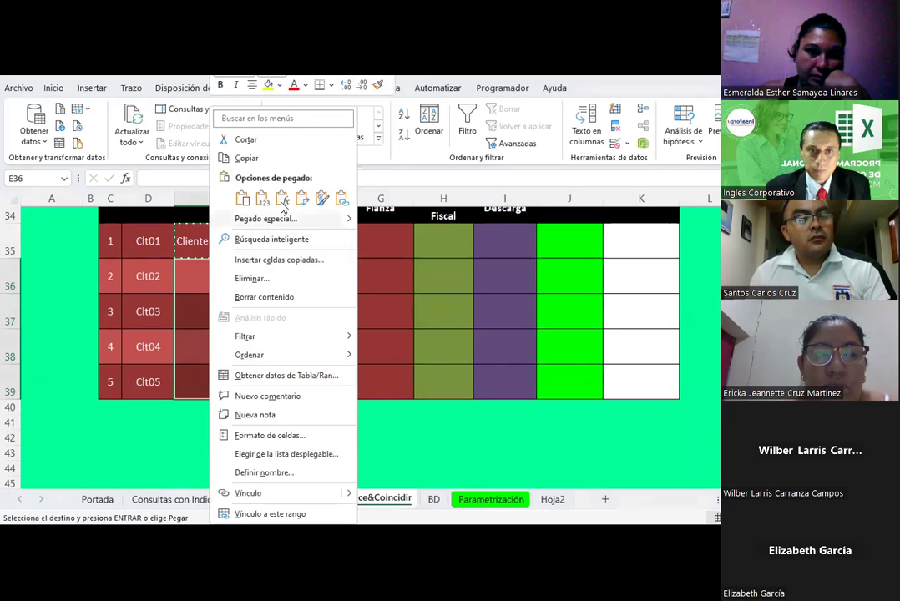
pyautogui.click(282, 198)
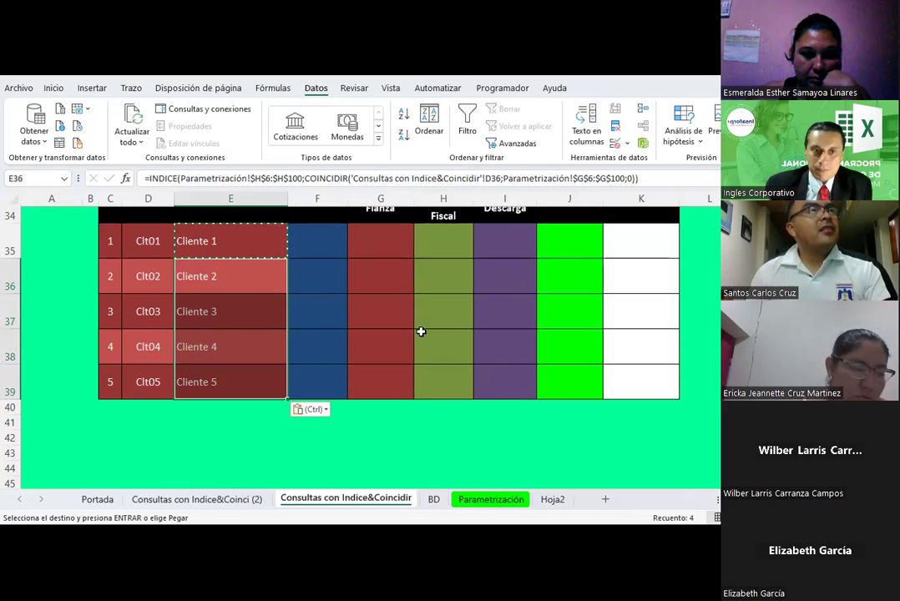
pyautogui.press('Escape')
pyautogui.click(216, 239)
pyautogui.scroll(1, 286, 293)
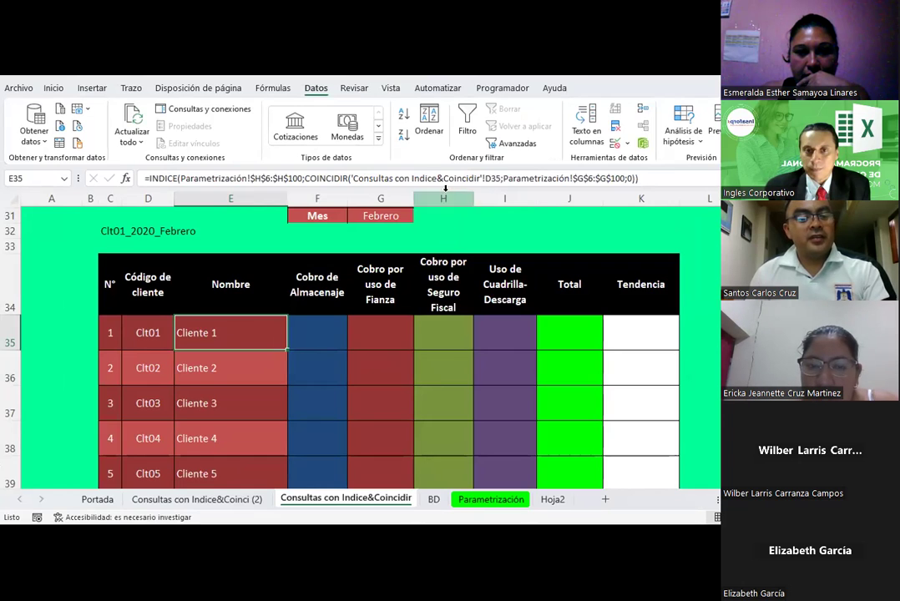
pyautogui.click(482, 178)
pyautogui.moveTo(483, 178); pyautogui.dragTo(352, 178)
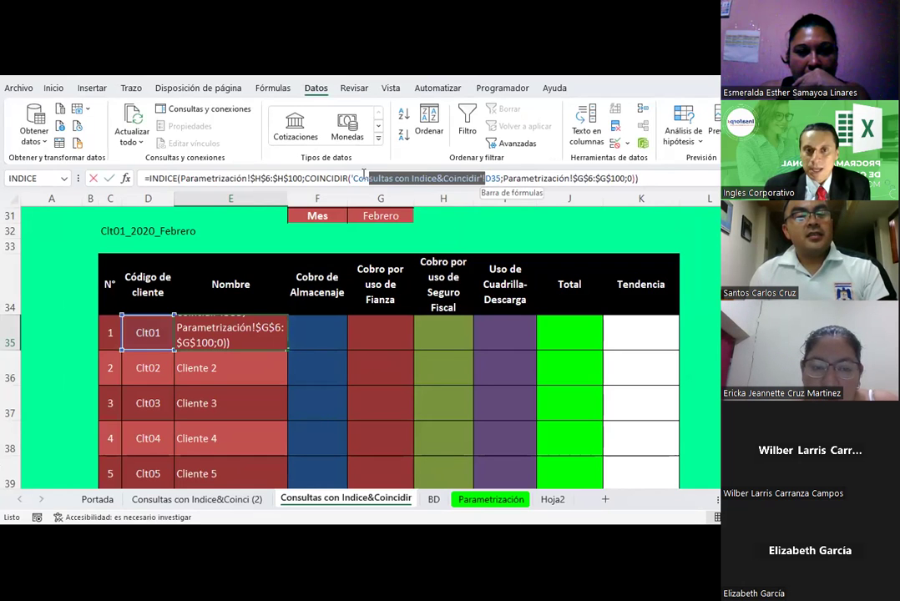
pyautogui.press('Delete')
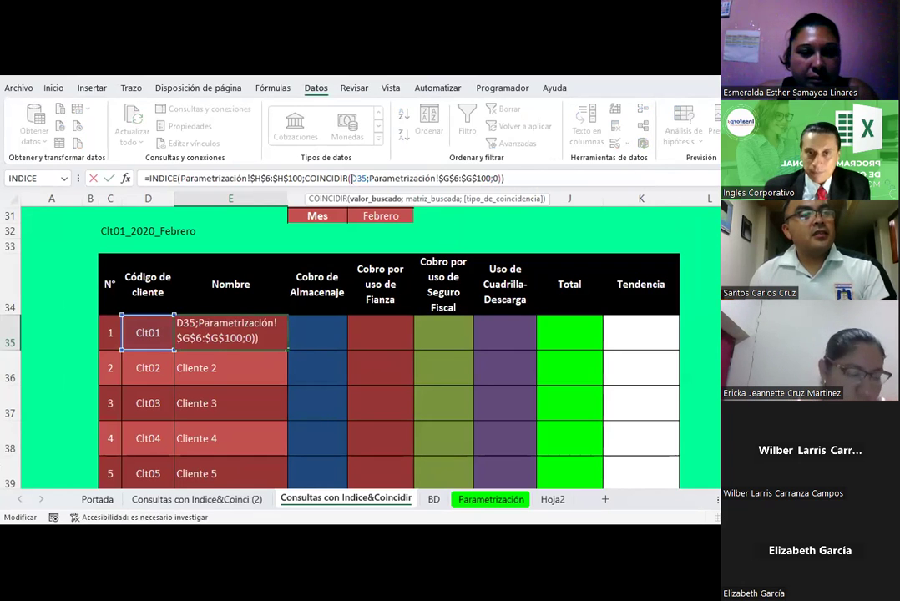
pyautogui.press('Return')
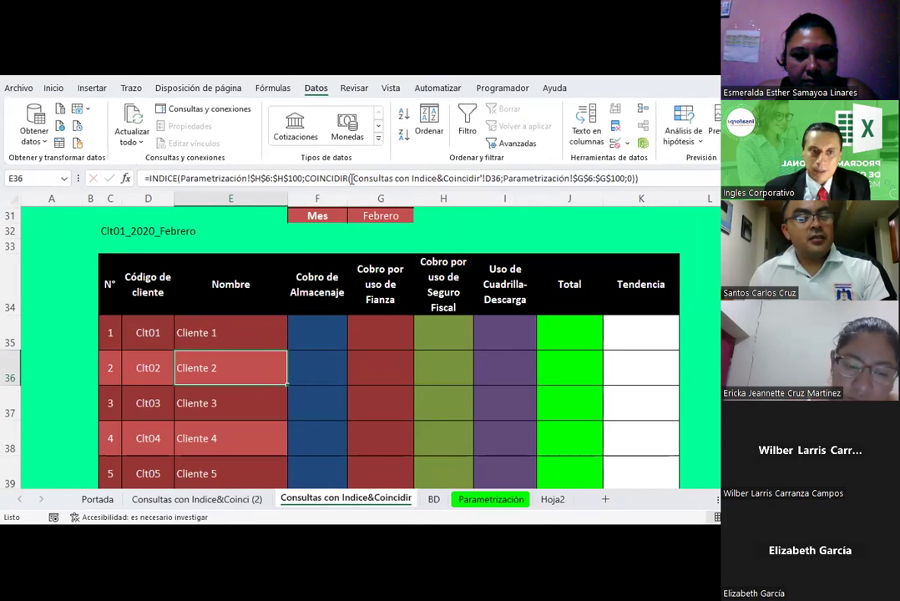
pyautogui.click(208, 330)
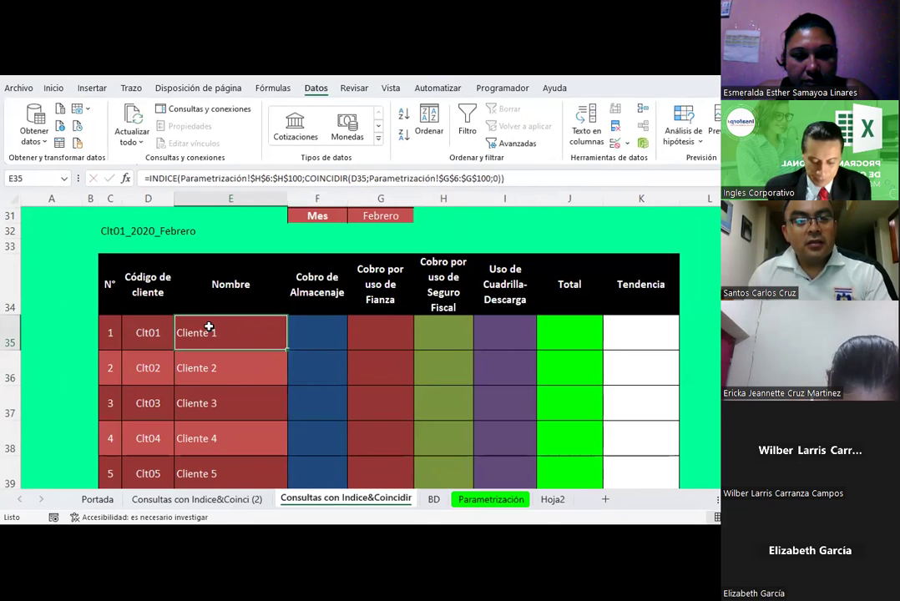
pyautogui.hotkey('ctrl', 'c')
pyautogui.moveTo(217, 366); pyautogui.dragTo(209, 462)
pyautogui.rightClick(219, 309)
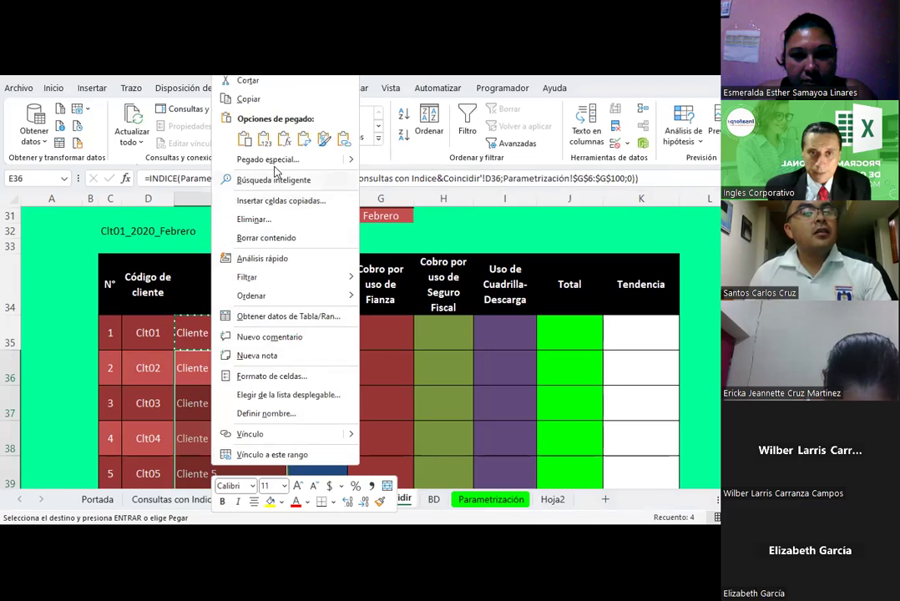
pyautogui.click(244, 139)
pyautogui.click(242, 333)
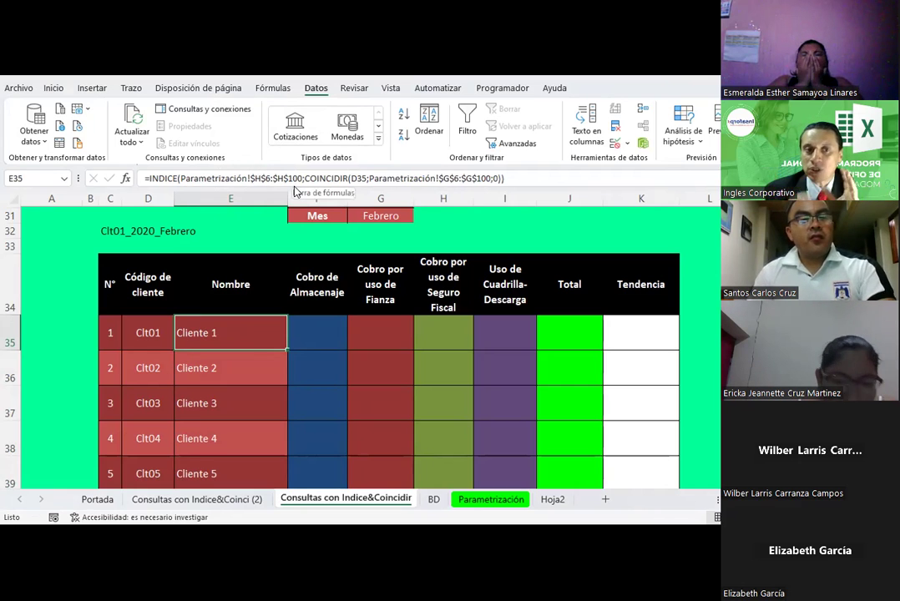
pyautogui.click(513, 504)
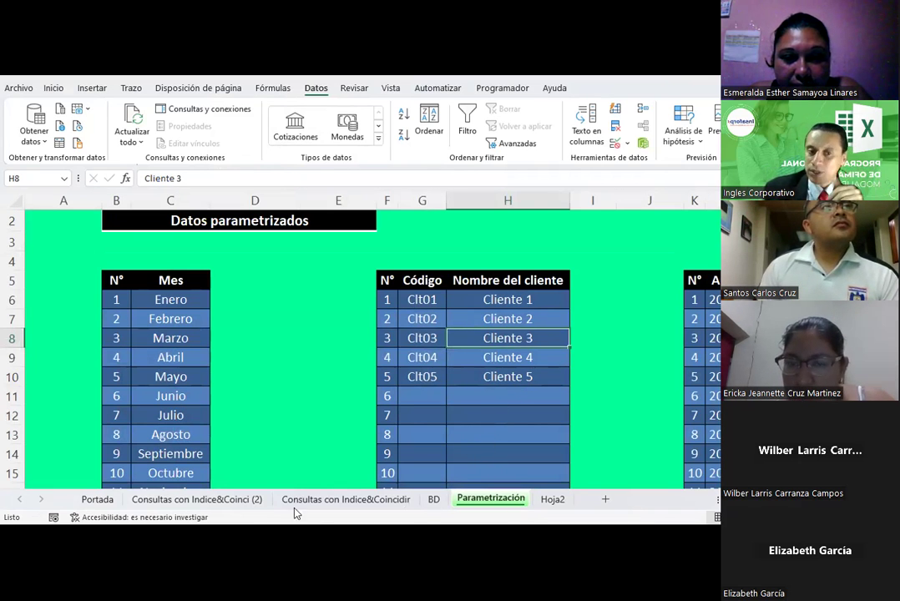
pyautogui.click(334, 505)
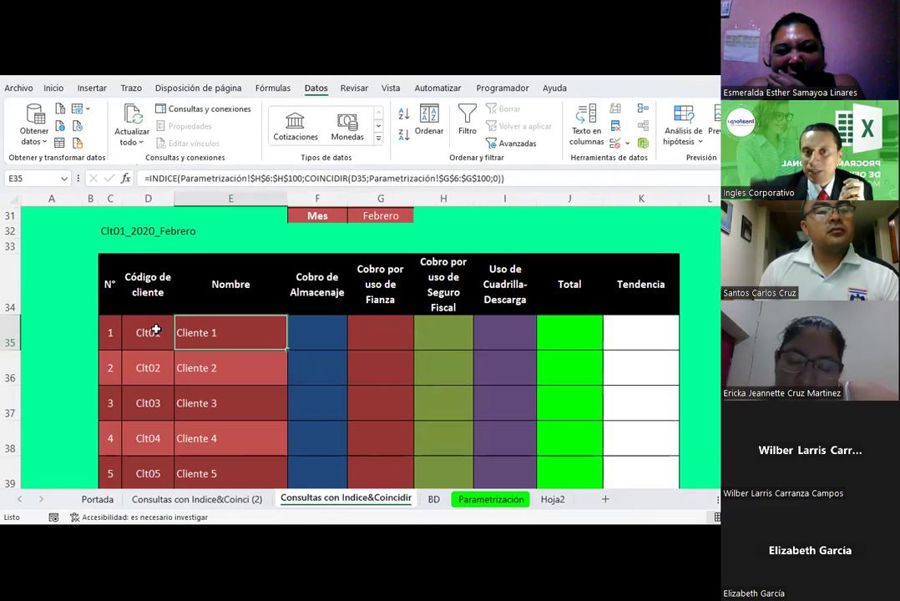
pyautogui.click(485, 501)
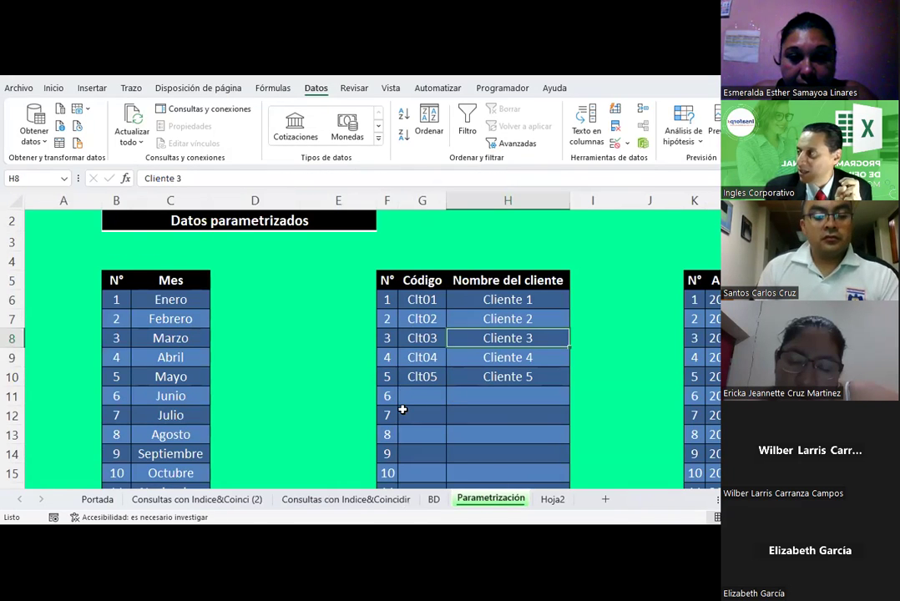
pyautogui.click(329, 501)
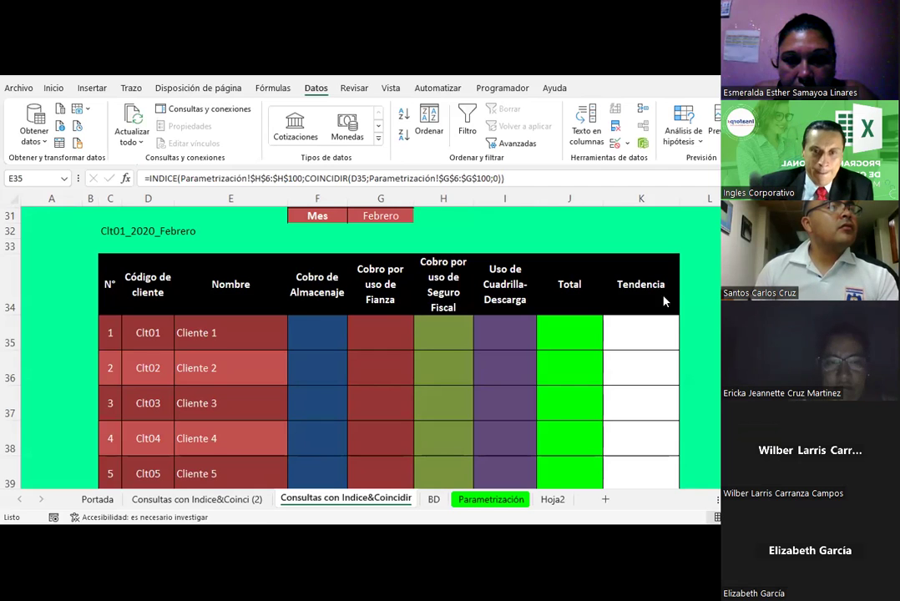
pyautogui.click(218, 325)
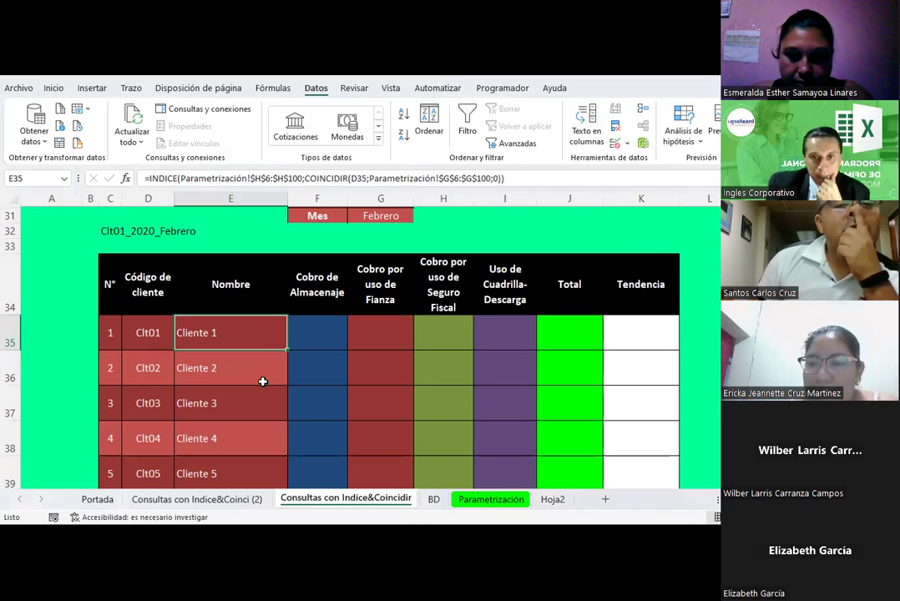
# Review F35 against the Clt01 code, year 2020 and month Febrero inputs.
pyautogui.scroll(1, 262, 382)
pyautogui.scroll(1, 262, 382)
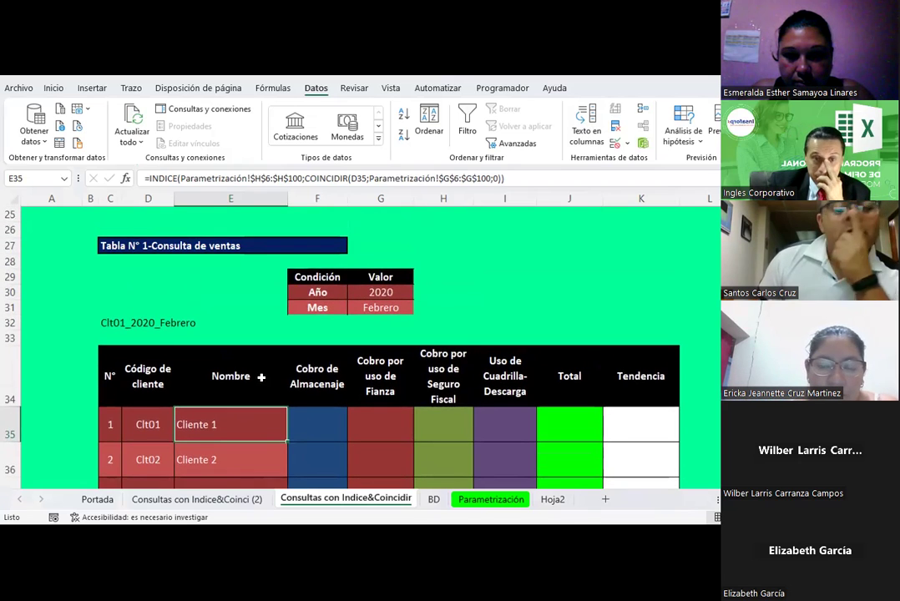
pyautogui.scroll(-1, 262, 378)
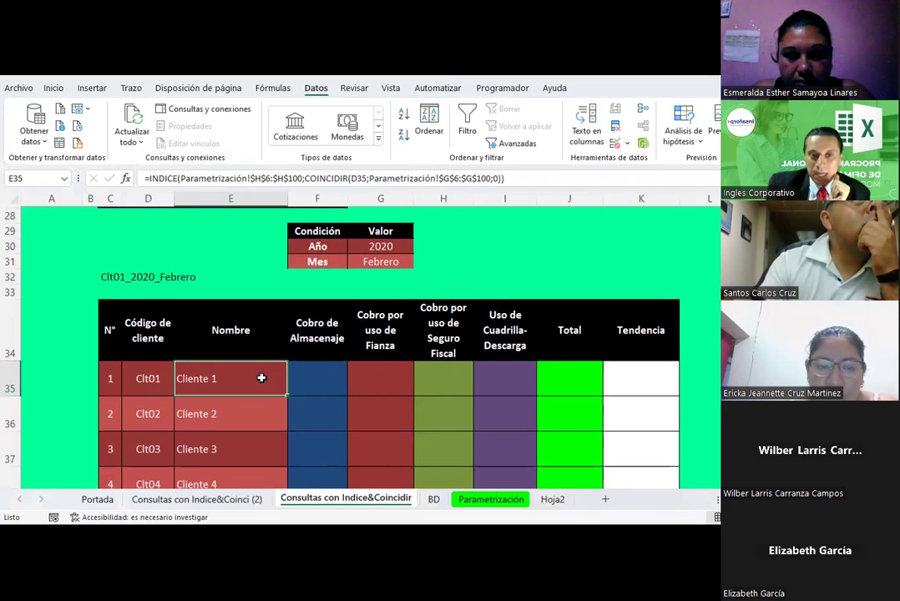
pyautogui.click(326, 380)
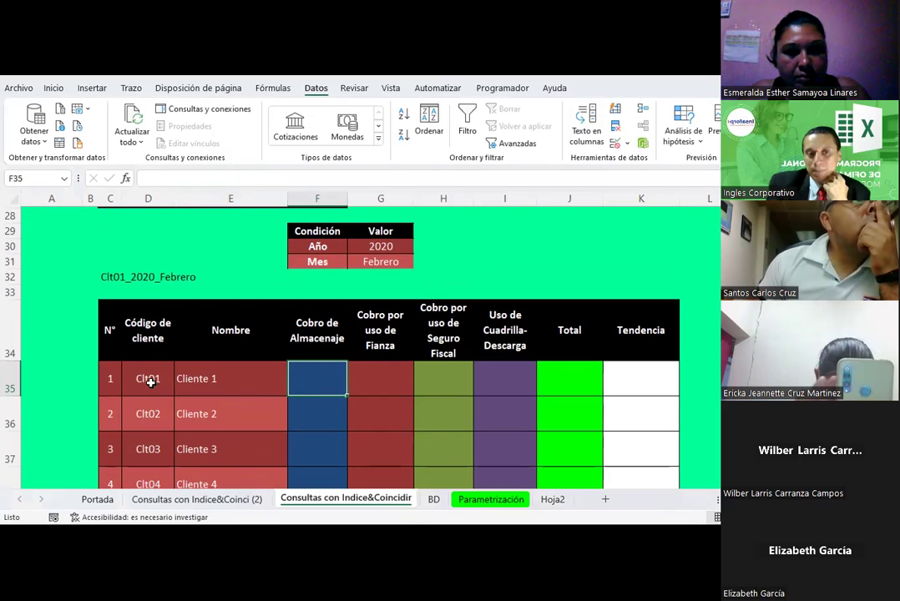
pyautogui.click(147, 380)
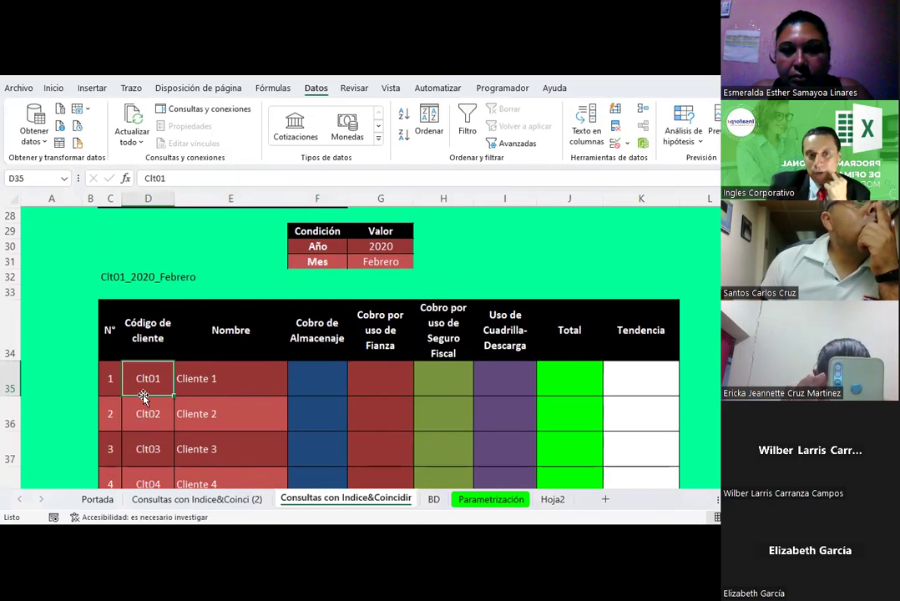
pyautogui.click(372, 244)
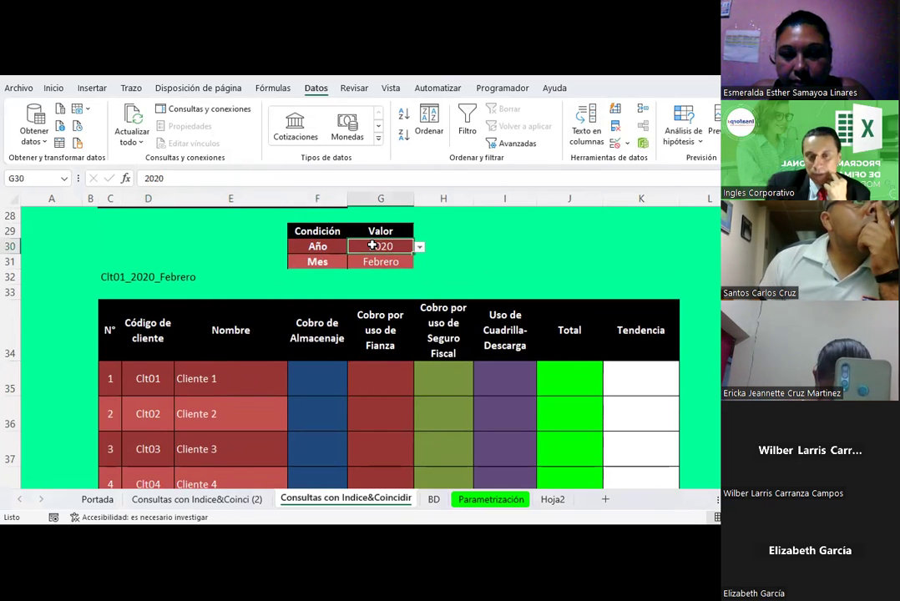
pyautogui.click(381, 262)
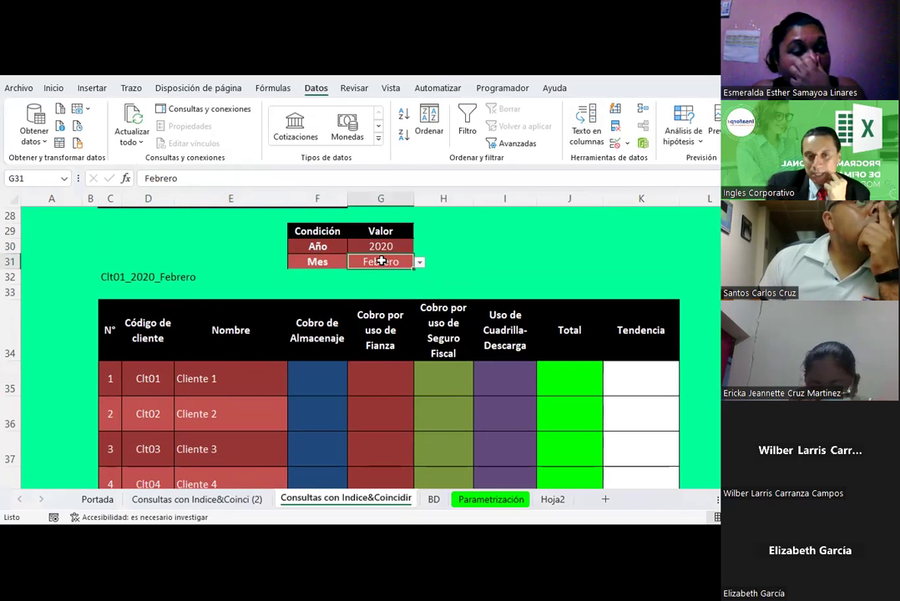
pyautogui.click(306, 377)
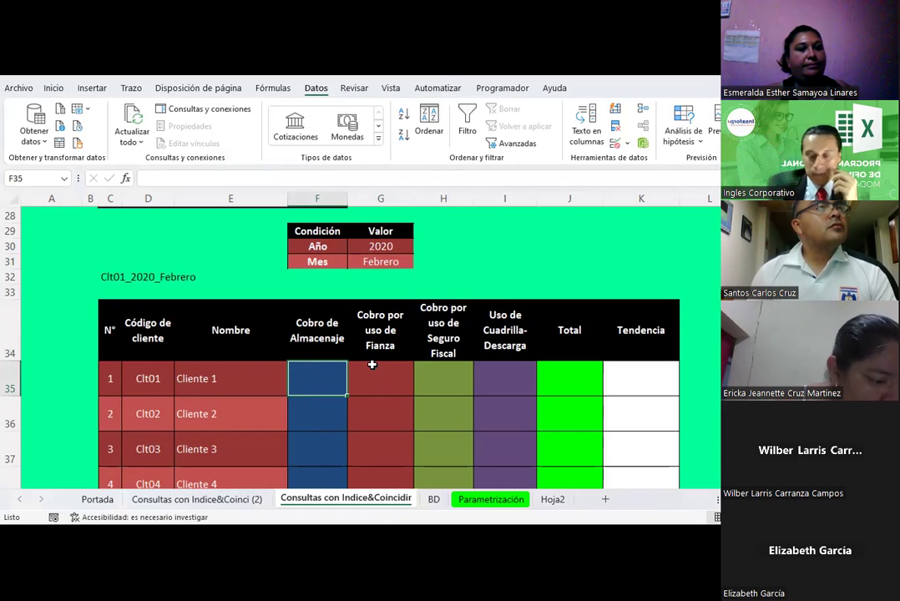
# Abandon the =ind formula in F35 and open the Consultas con Indice&Coinci (2) example sheet.
pyautogui.write('=ind')
pyautogui.press('Escape')
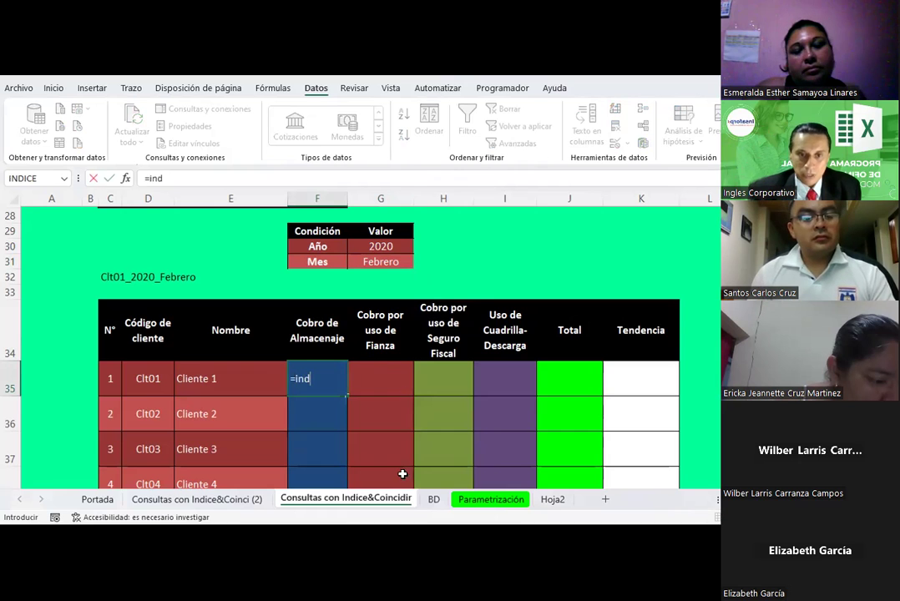
pyautogui.press('Escape')
pyautogui.click(197, 500)
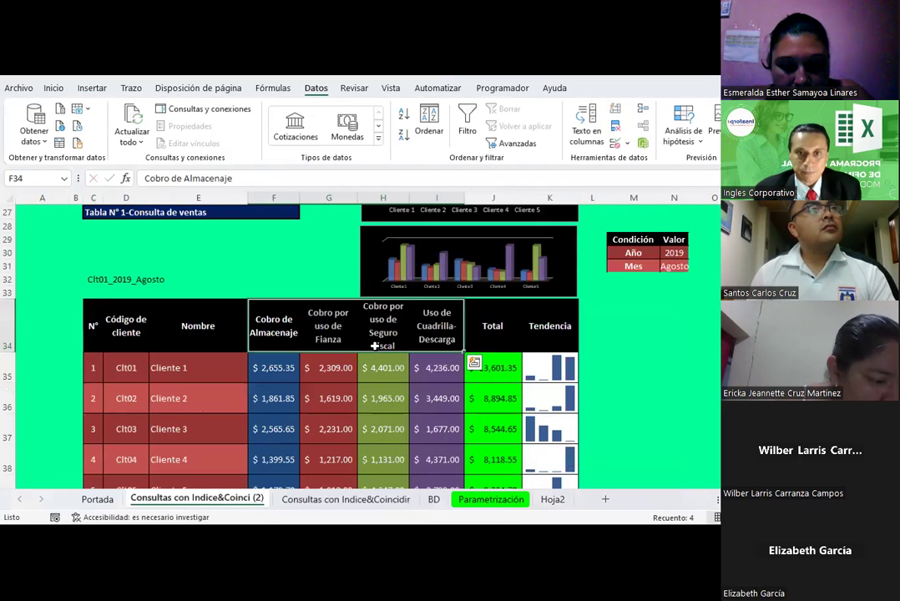
# Copy the example's F35 INDICE/COINCIDIR formula text and return to Consultas con Indice&Coincidir.
pyautogui.click(242, 369)
pyautogui.click(261, 368)
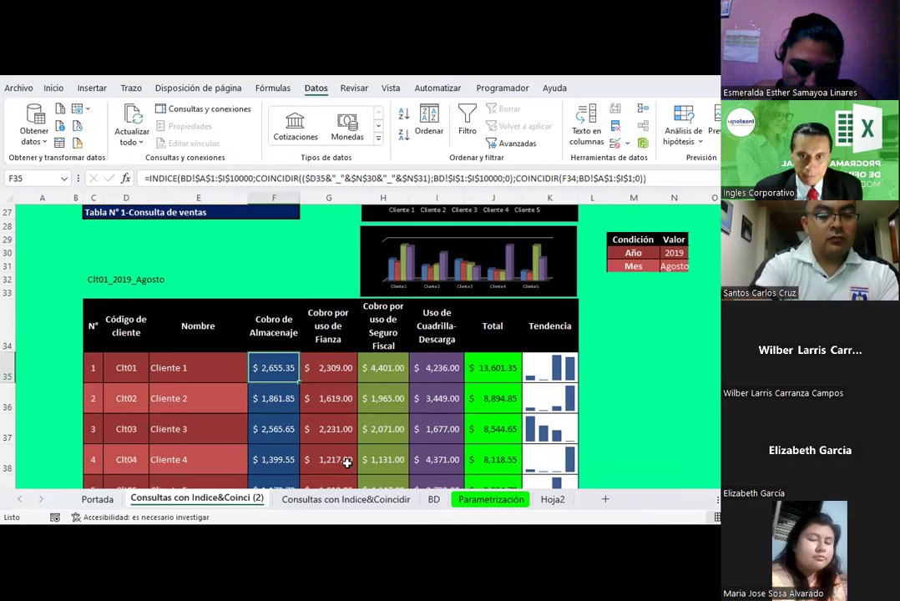
pyautogui.click(657, 174)
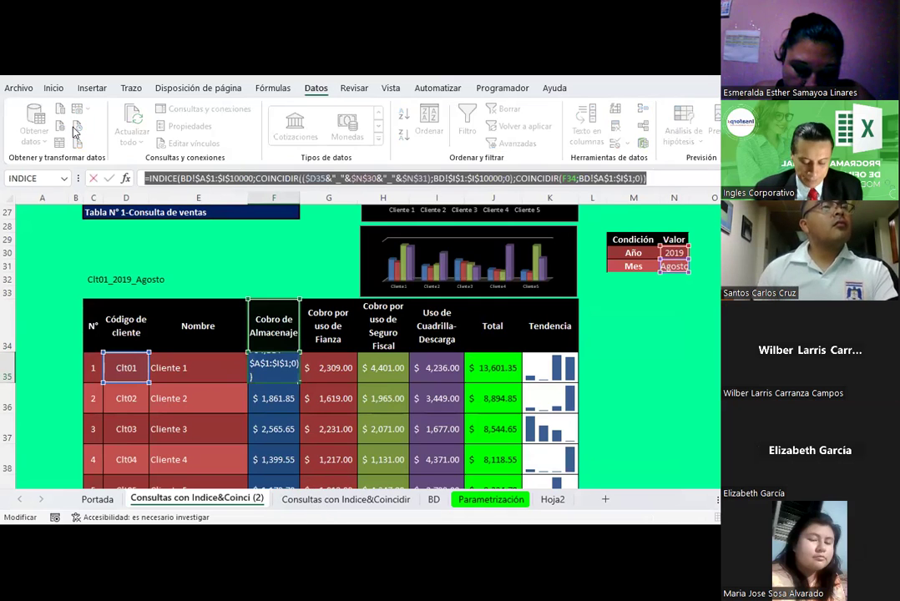
pyautogui.press('Escape')
pyautogui.click(351, 501)
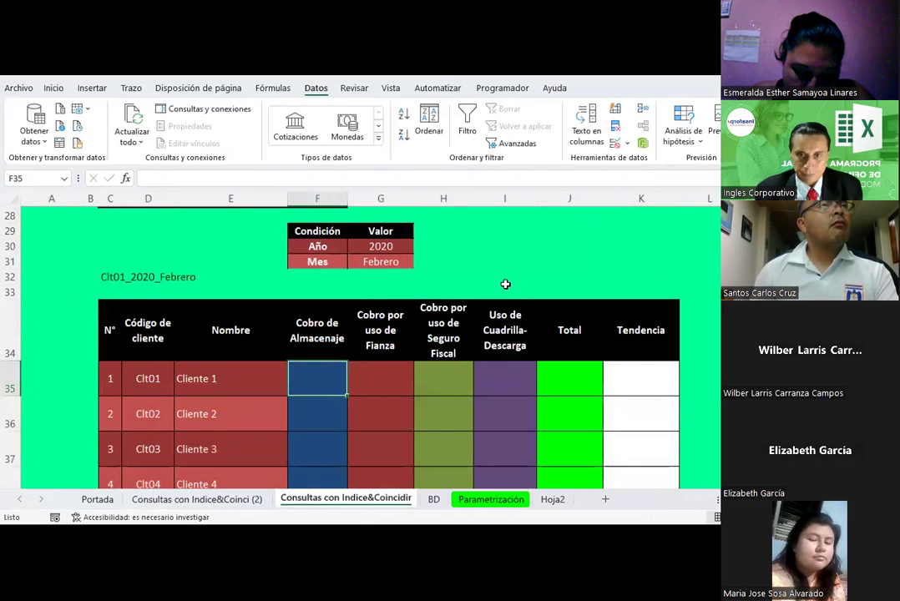
# Paste the example formula into I32 as plain text without its leading =.
pyautogui.click(507, 279)
pyautogui.hotkey('ctrl', 'Up')
pyautogui.scroll(-3, 492, 331)
pyautogui.scroll(-2, 493, 331)
pyautogui.scroll(-2, 493, 330)
pyautogui.doubleClick(491, 344)
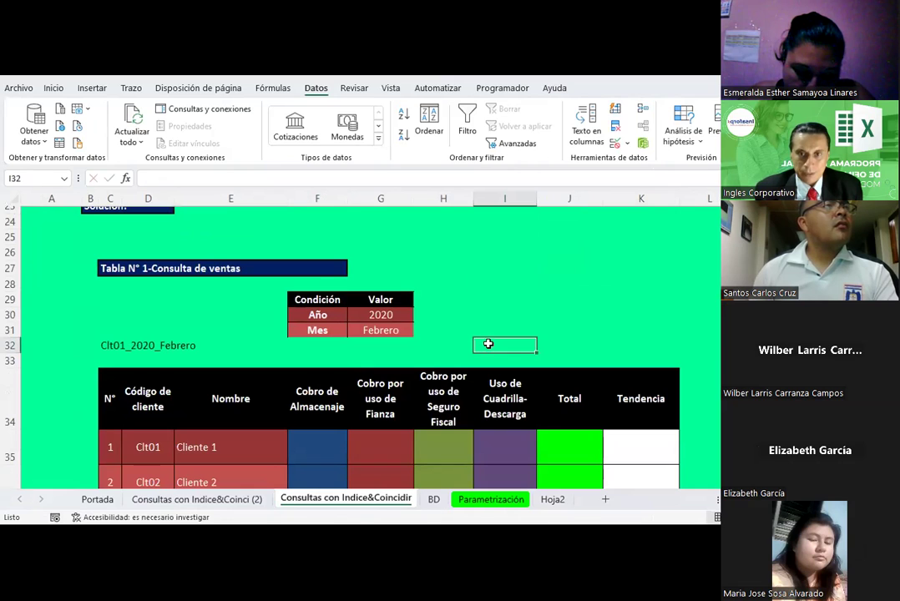
pyautogui.hotkey('ctrl', 'v')
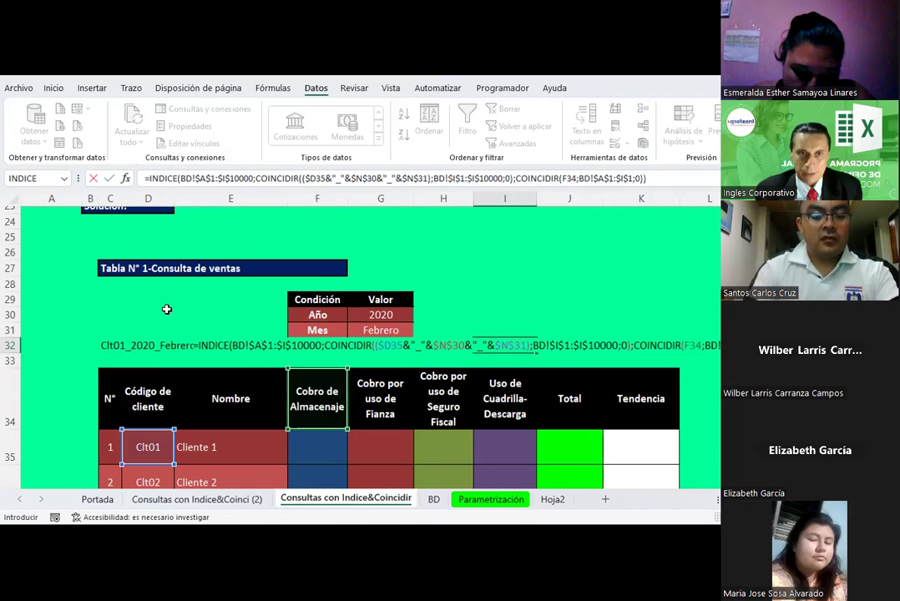
pyautogui.click(147, 178)
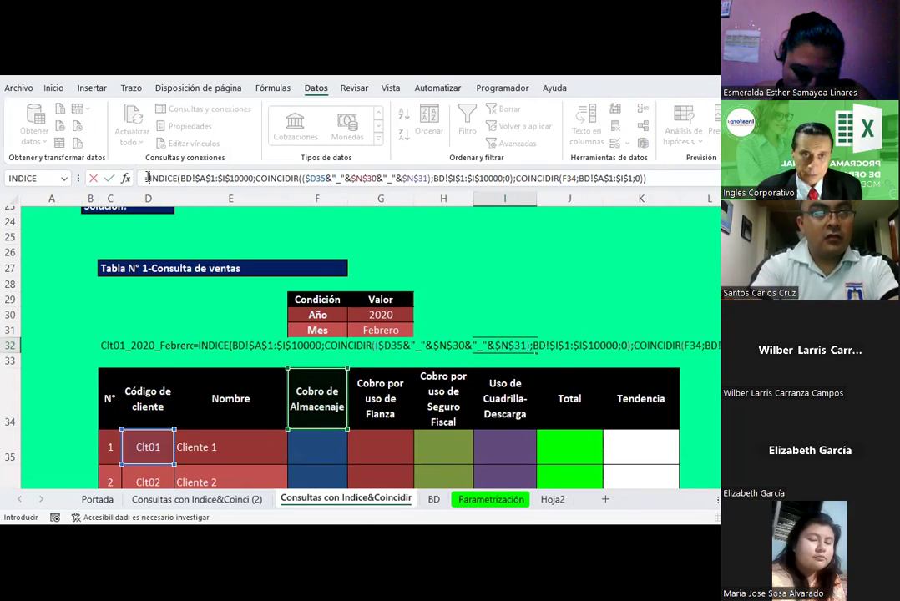
pyautogui.press('Return')
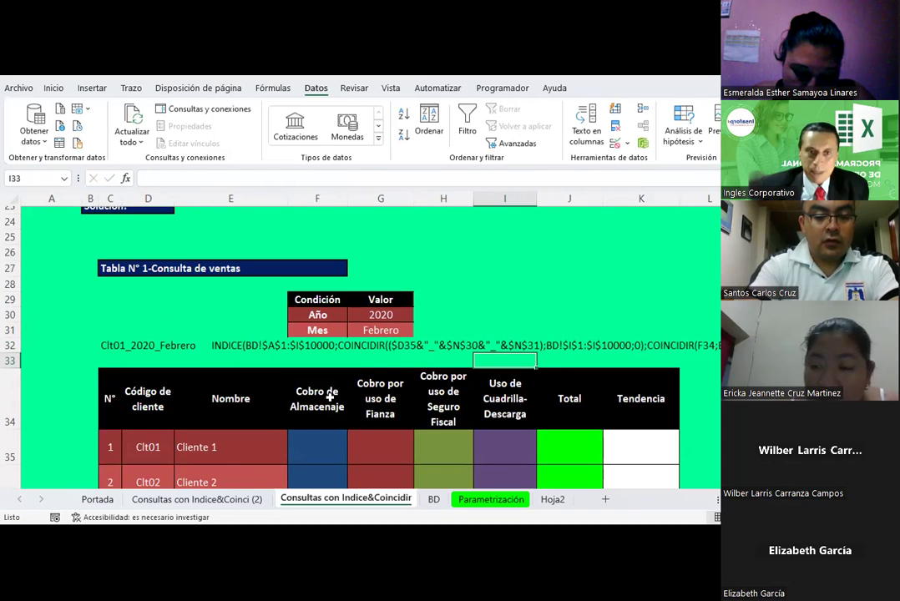
# Start F35's INDICE formula with an absolute BD table range from A1 through column I.
pyautogui.click(305, 437)
pyautogui.write('=')
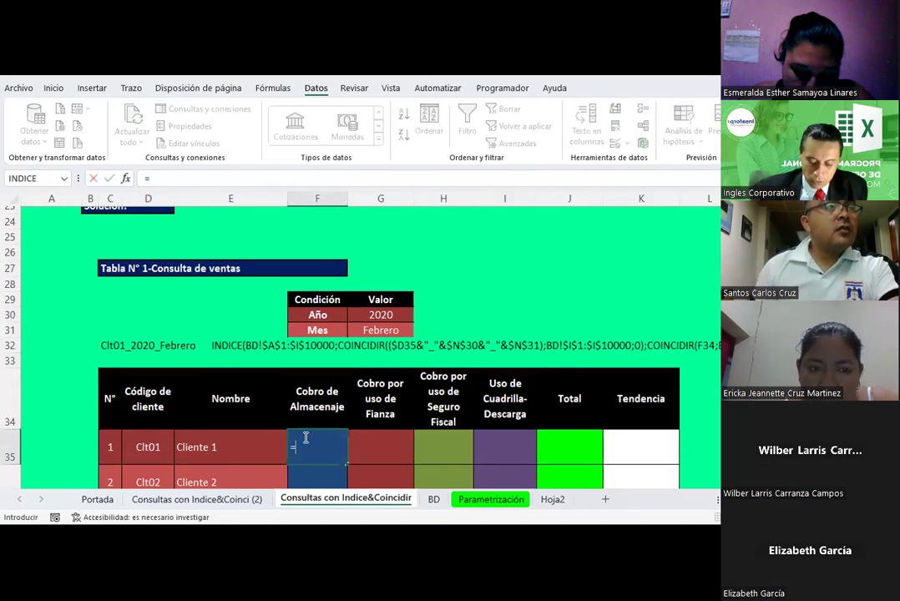
pyautogui.write('i')
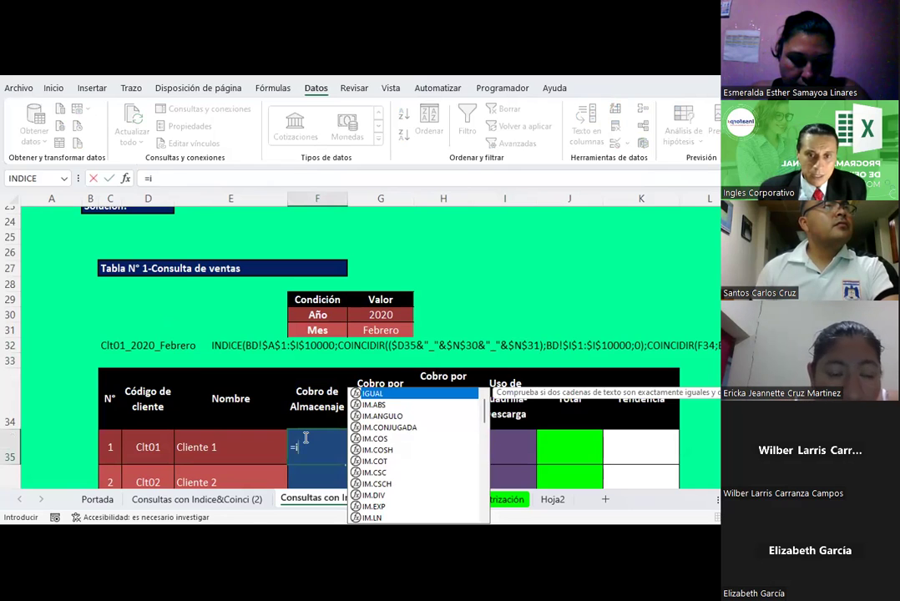
pyautogui.write('ndice(')
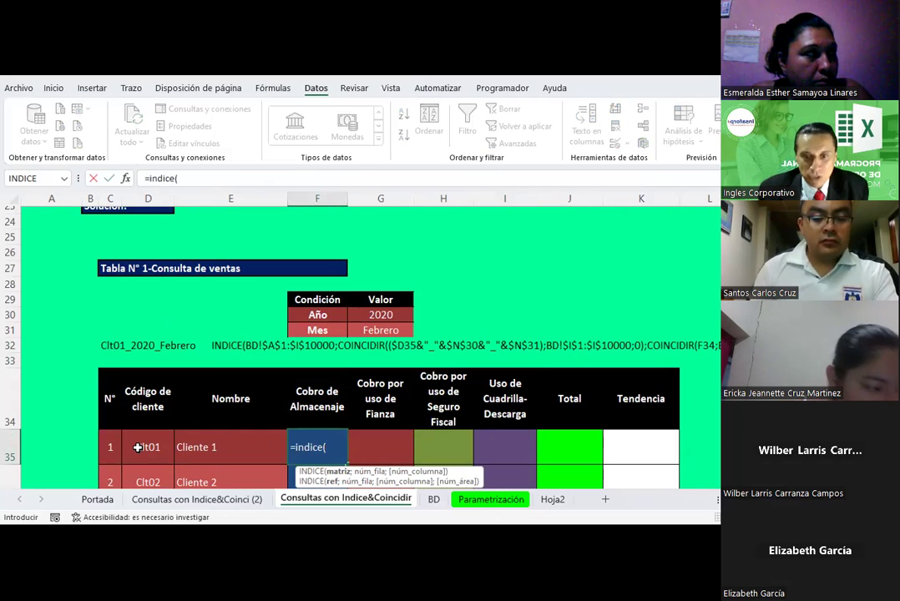
pyautogui.click(484, 501)
pyautogui.click(434, 501)
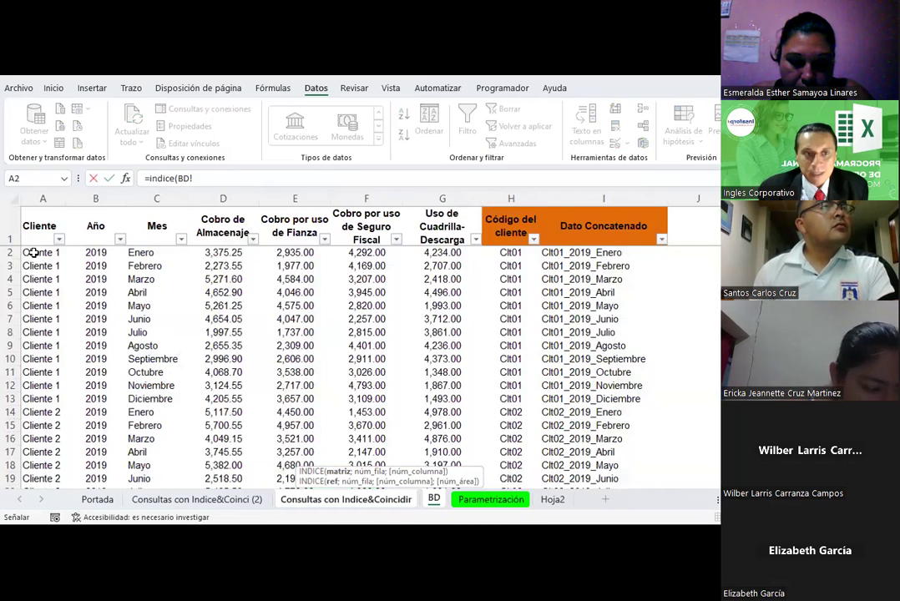
pyautogui.moveTo(36, 231); pyautogui.dragTo(581, 262)
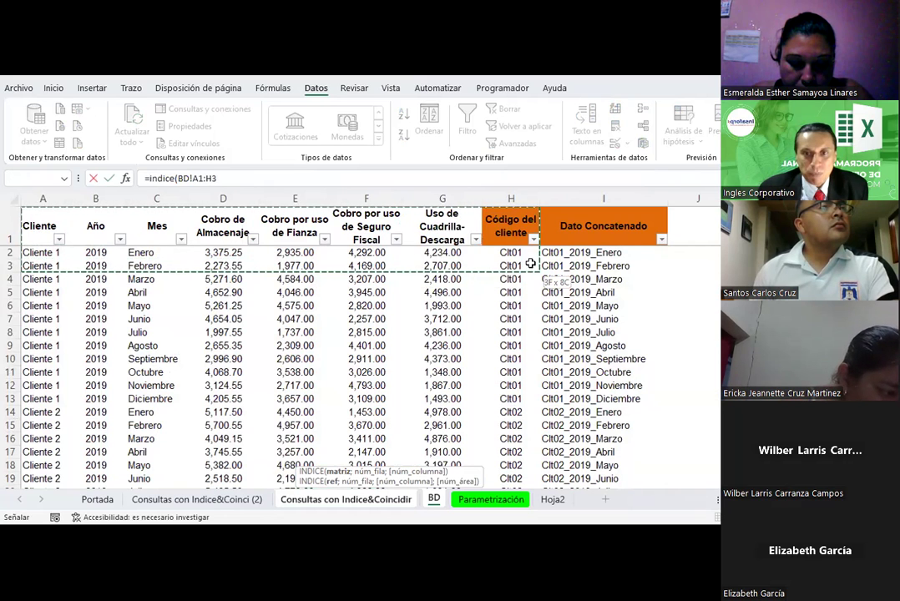
pyautogui.moveTo(581, 261); pyautogui.dragTo(571, 305)
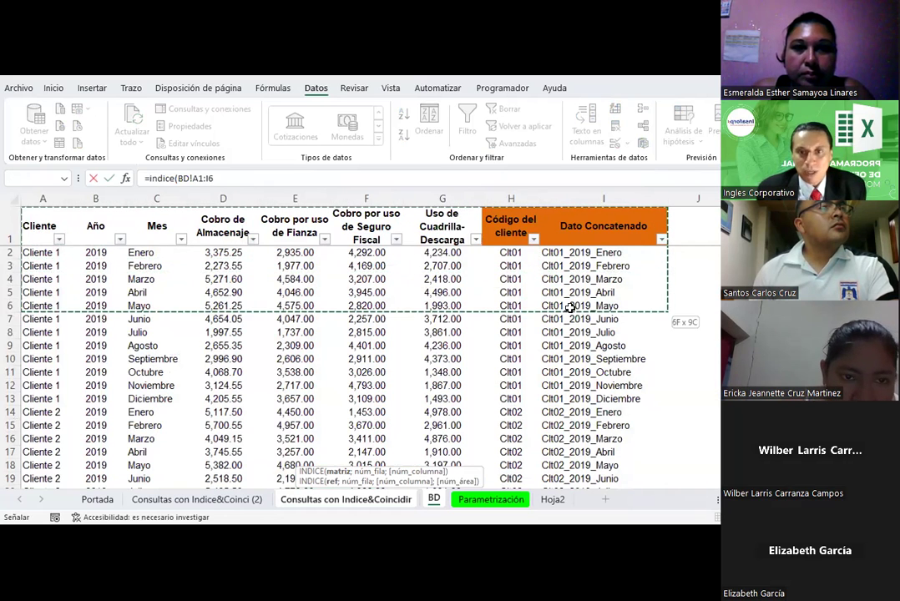
pyautogui.hotkey('ctrl', 'shift', 'Down')
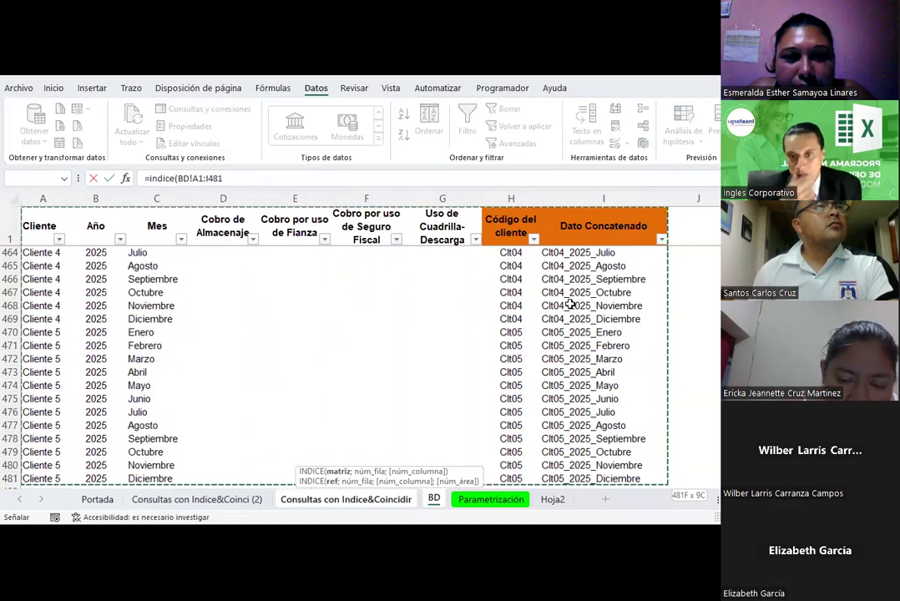
pyautogui.press('F4')
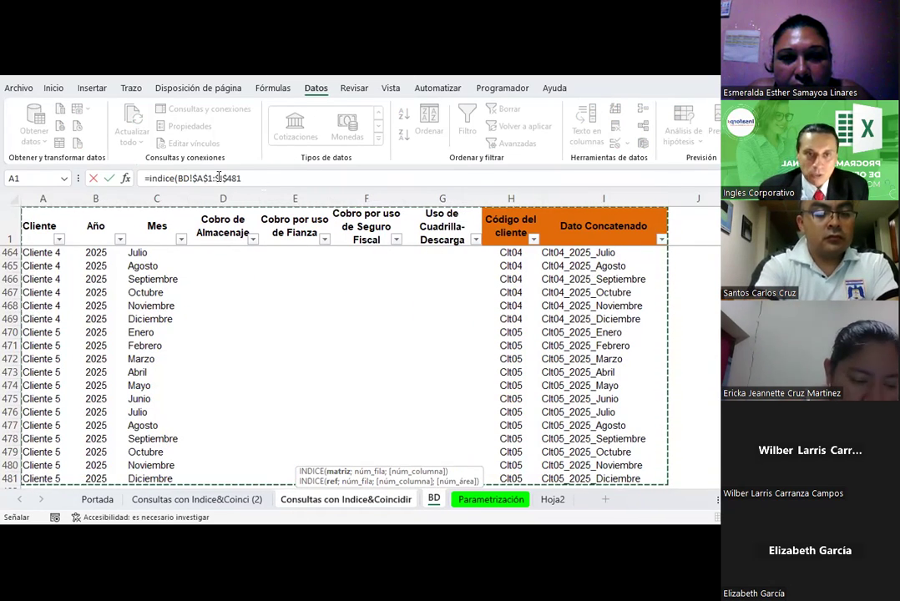
pyautogui.moveTo(227, 177); pyautogui.dragTo(311, 177)
# Finish the INDICE range at BD!$A$1:$I$10000 and begin COINCIDIR with lookup value $D35&"_"&.
pyautogui.write('1')
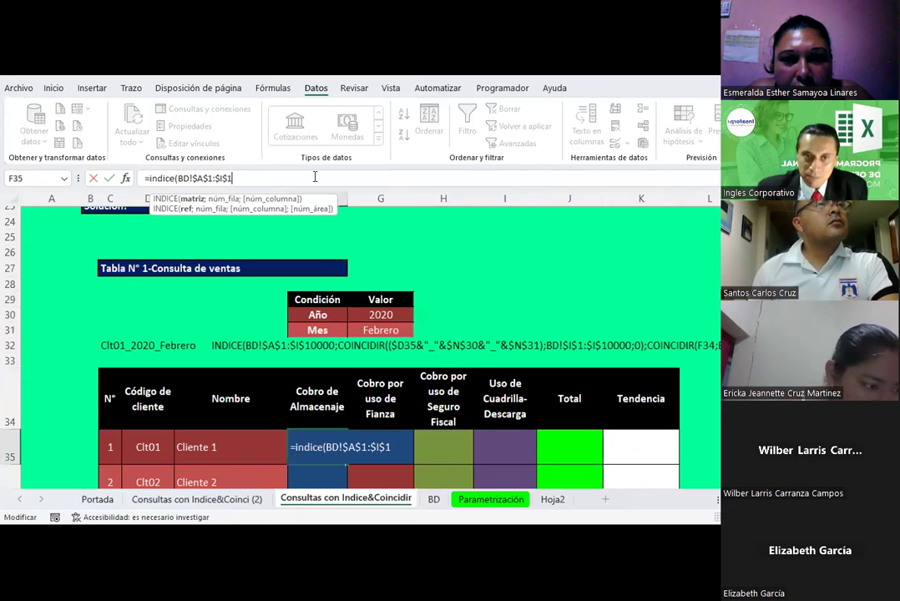
pyautogui.write('0000')
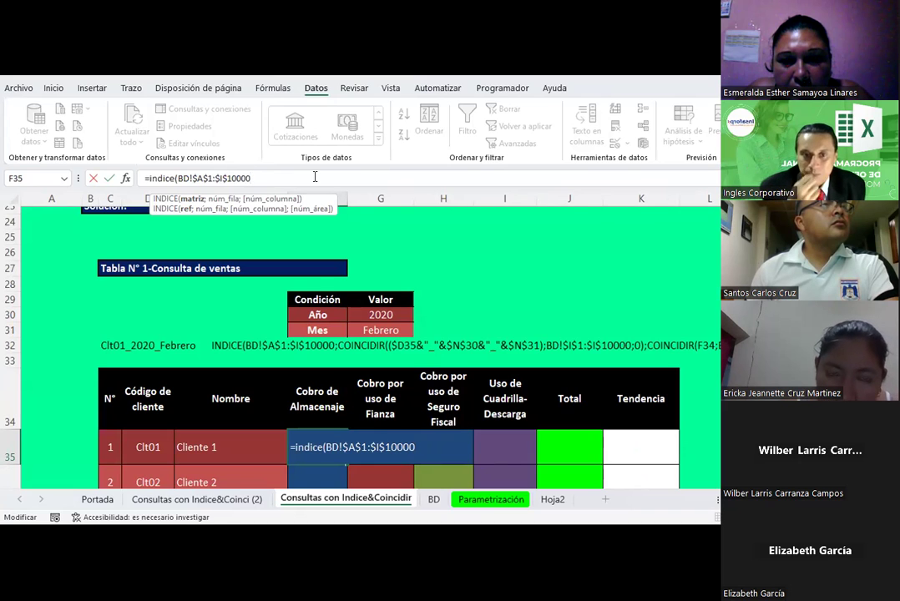
pyautogui.write(';co')
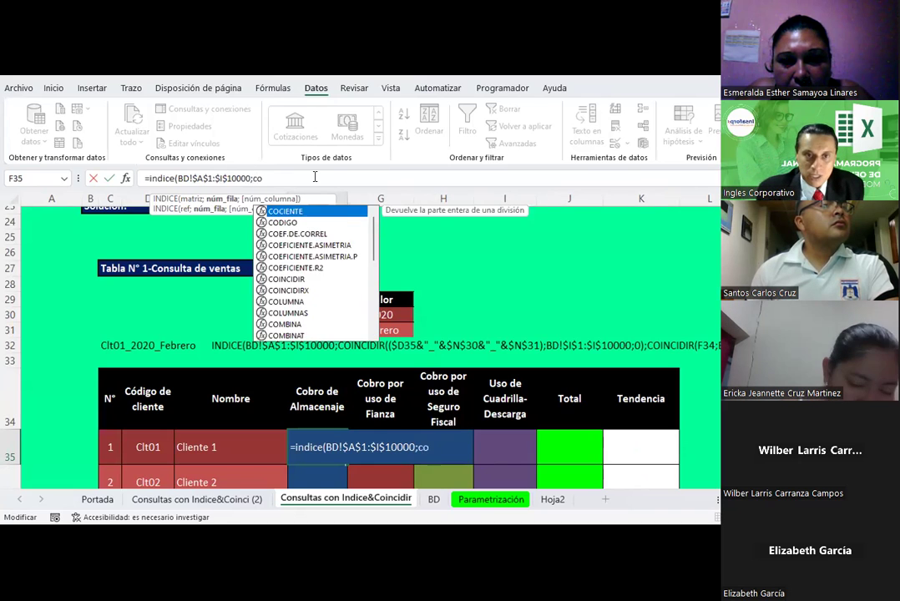
pyautogui.write('incidir(')
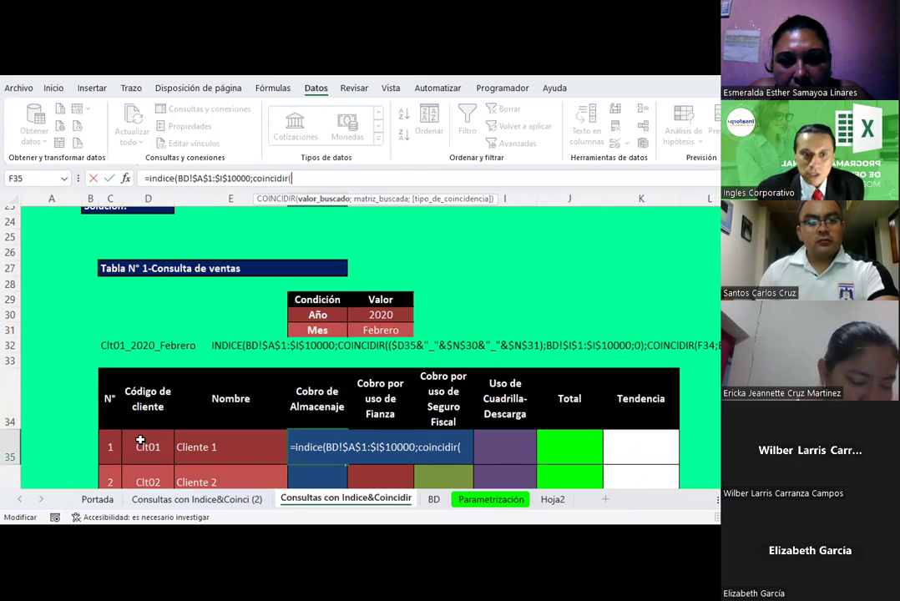
pyautogui.click(141, 442)
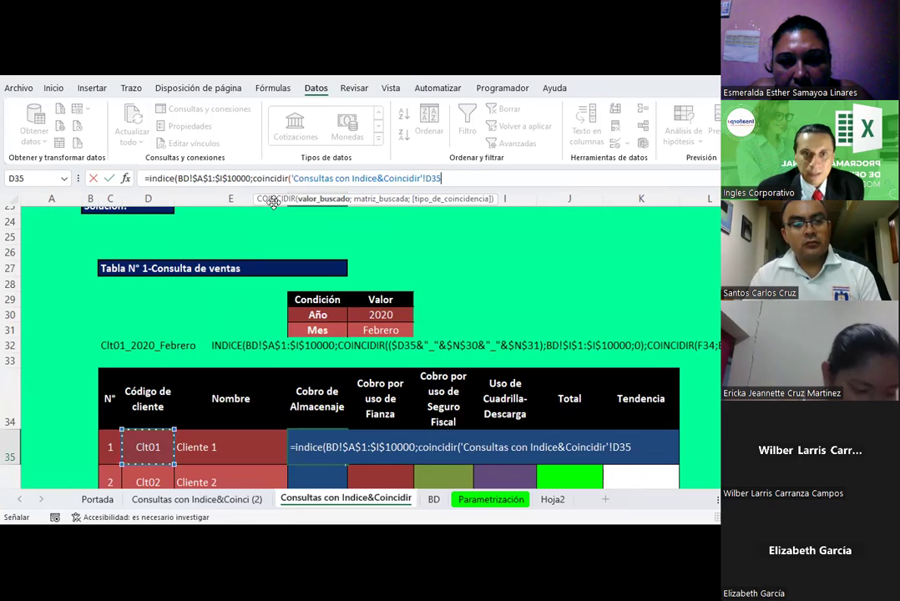
pyautogui.moveTo(293, 178); pyautogui.dragTo(427, 178)
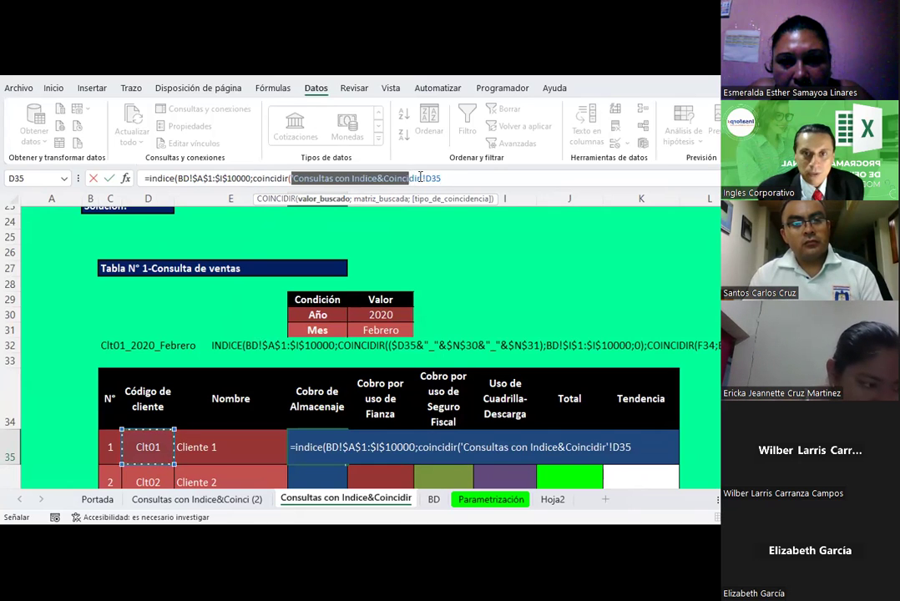
pyautogui.press('Delete')
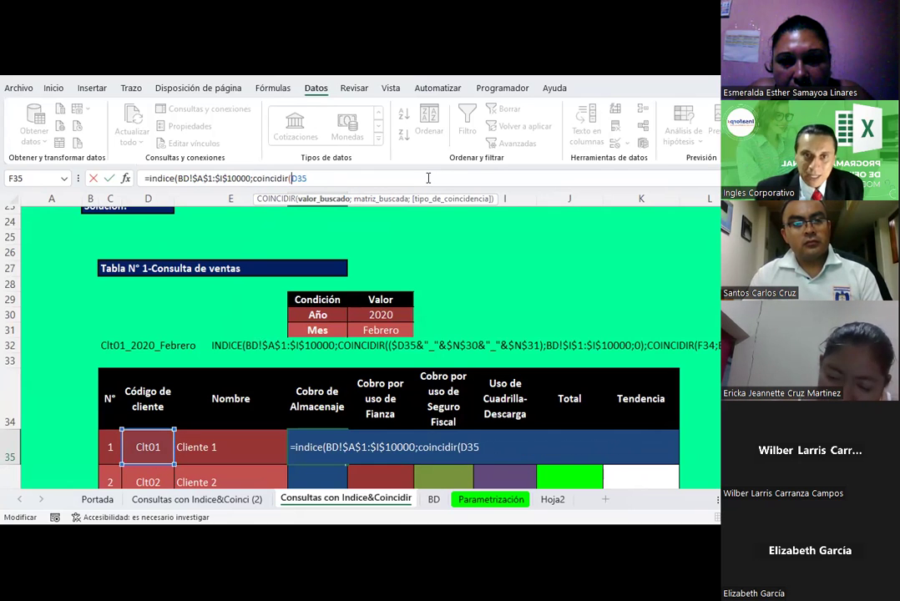
pyautogui.write('$')
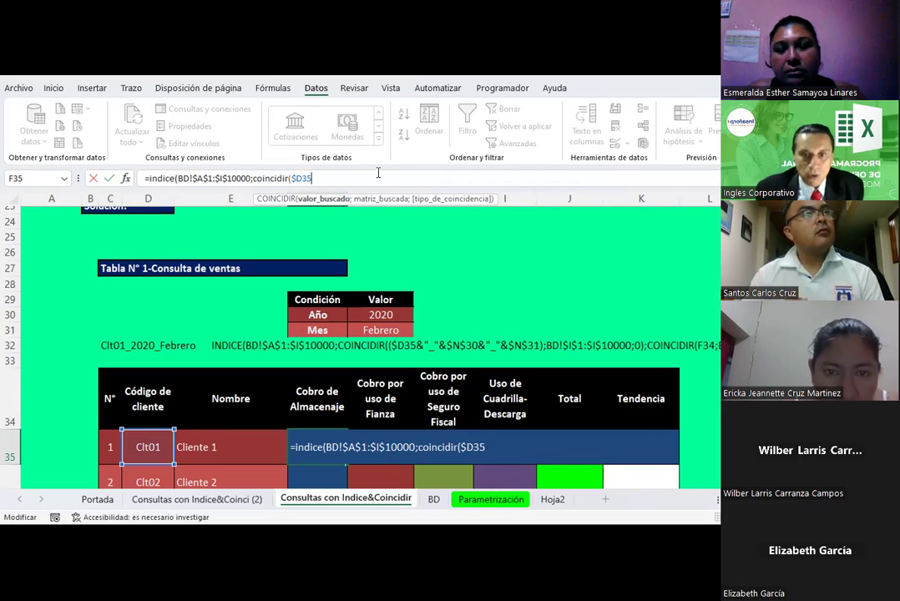
pyautogui.write('&')
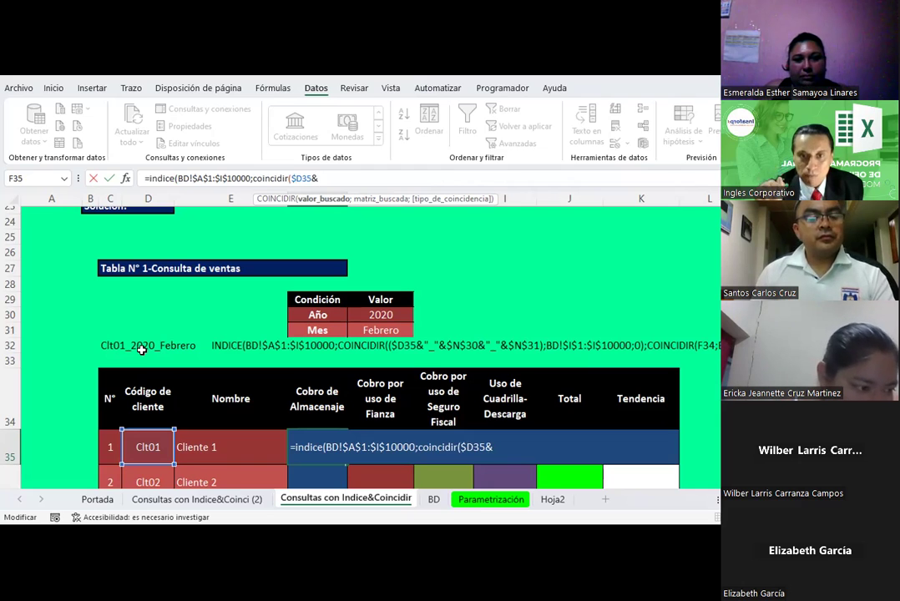
pyautogui.write('"_"')
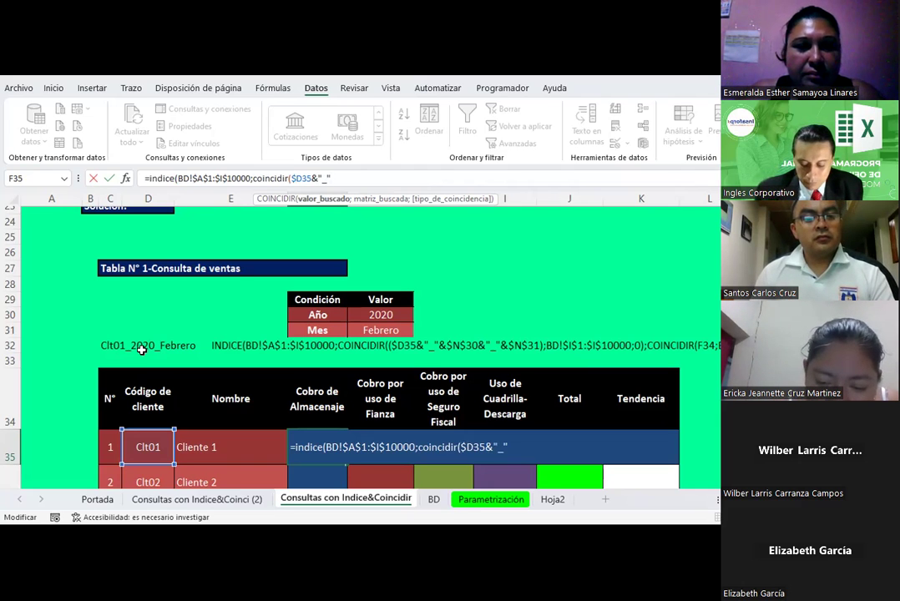
pyautogui.write('&')
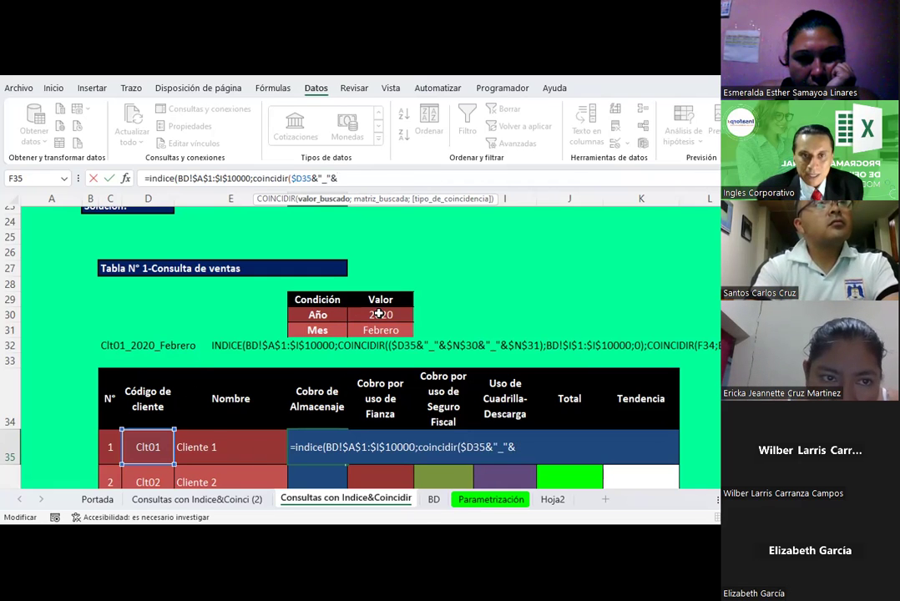
# Append the year $G$30 and month $G$31 to the key, separated by underscores.
pyautogui.click(380, 314)
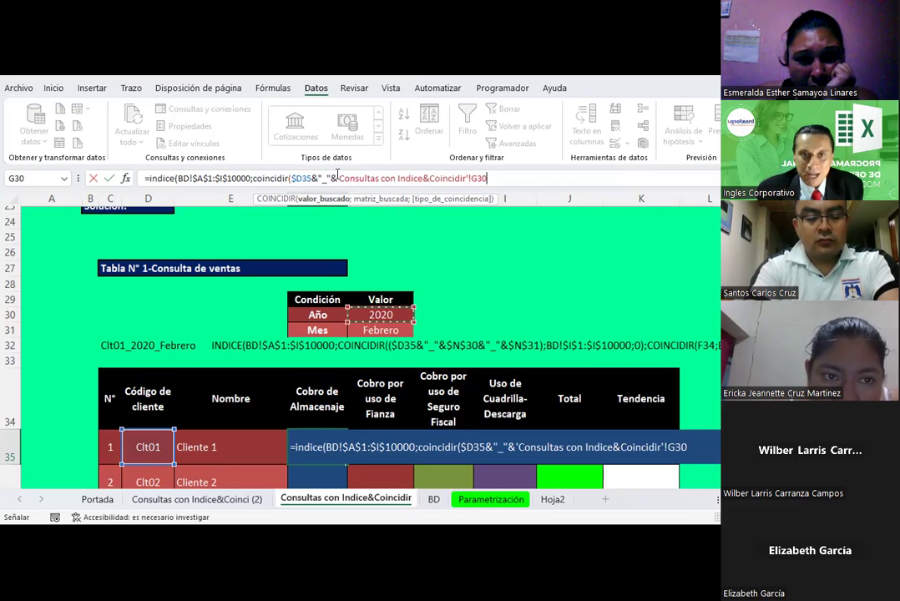
pyautogui.moveTo(339, 178); pyautogui.dragTo(469, 179)
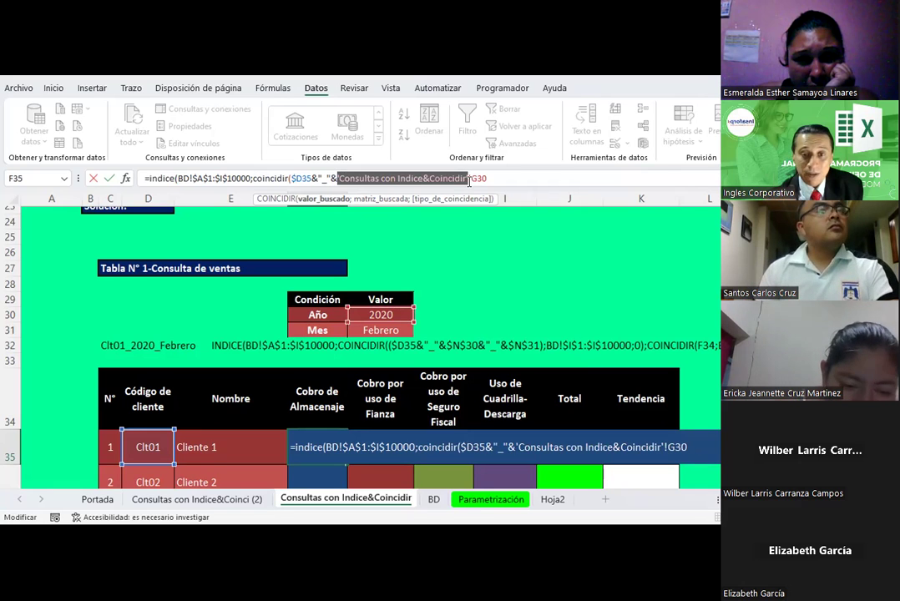
pyautogui.press('BackSpace')
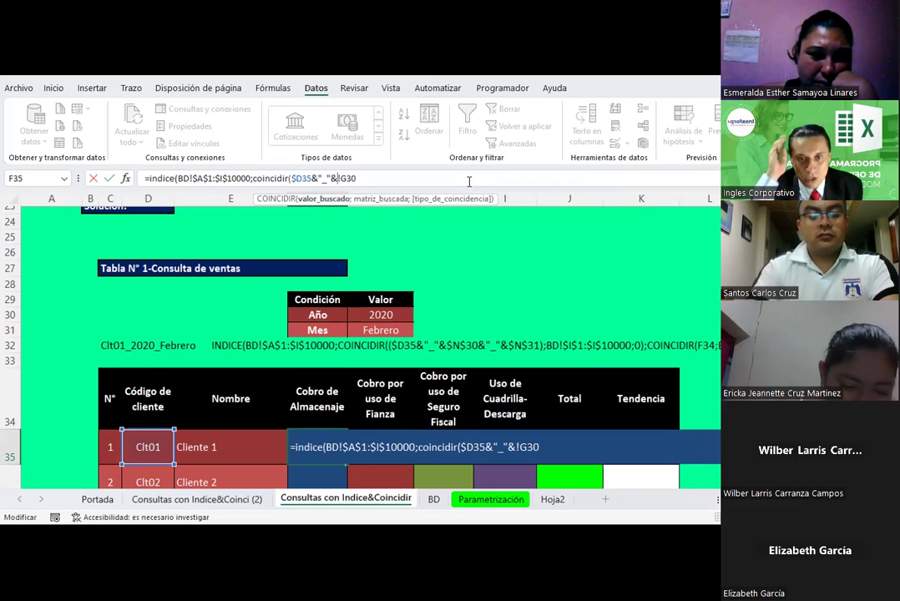
pyautogui.press('BackSpace')
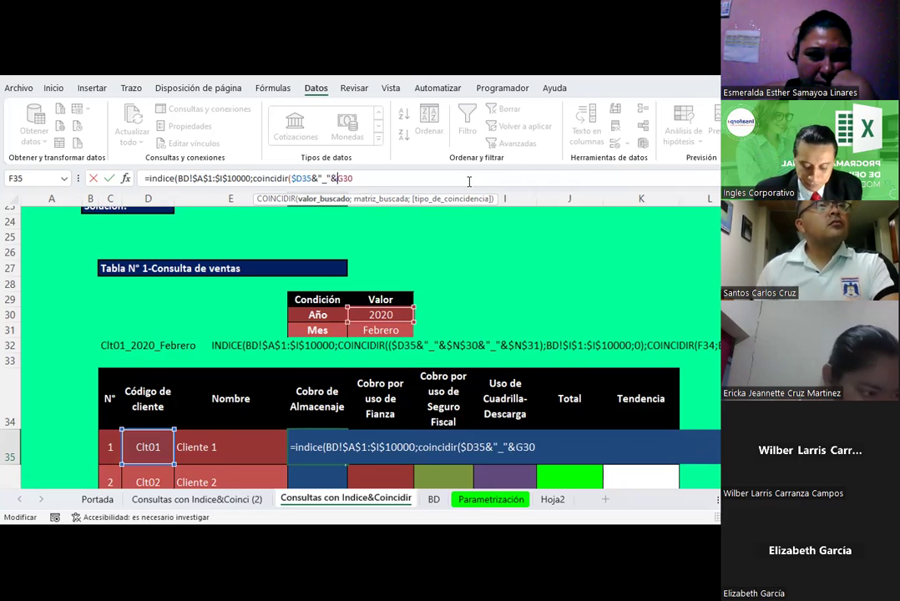
pyautogui.press('F4')
pyautogui.press('Right')
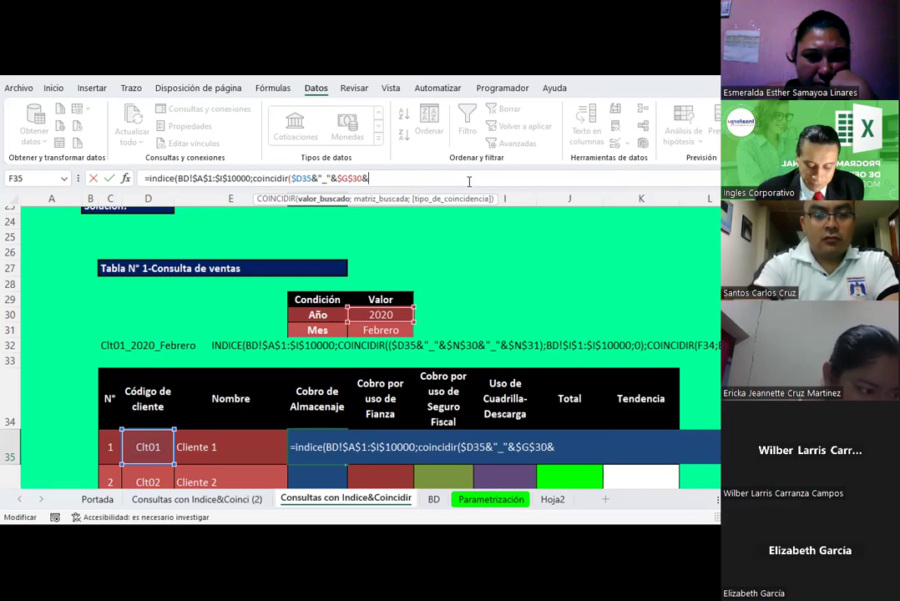
pyautogui.write('_"&')
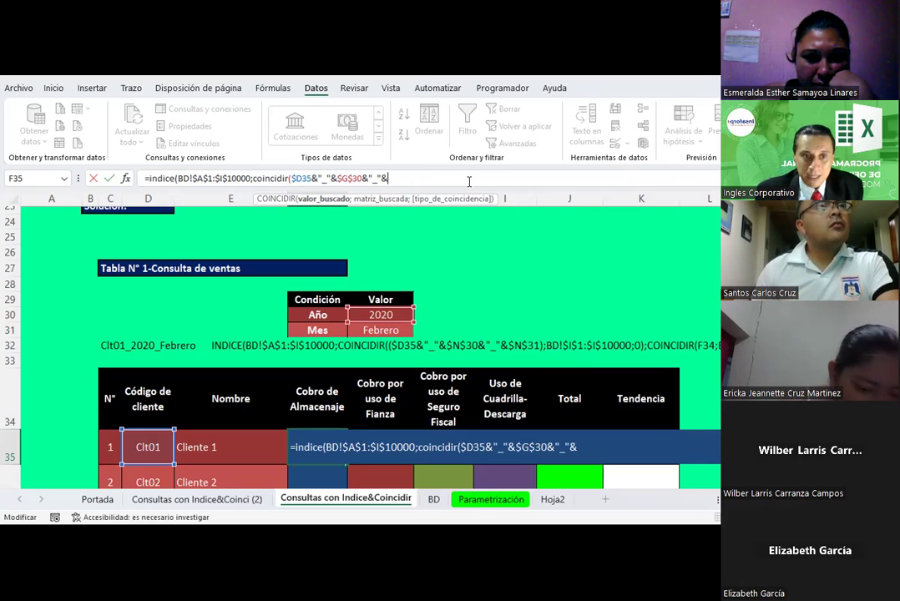
pyautogui.write('g31')
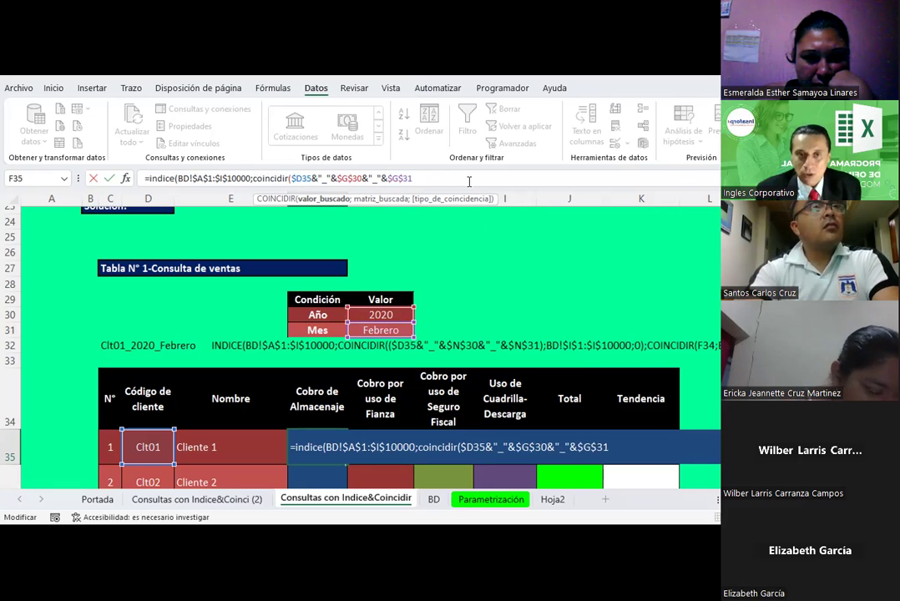
# Wrap the $D35, $G$30, $G$31 key in parentheses and add the argument separator.
pyautogui.click(290, 178)
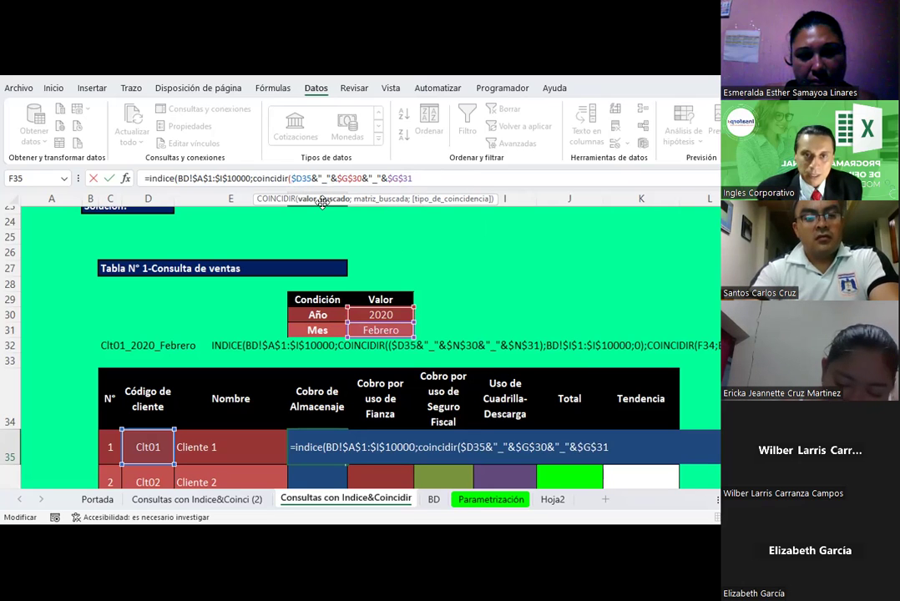
pyautogui.write('(')
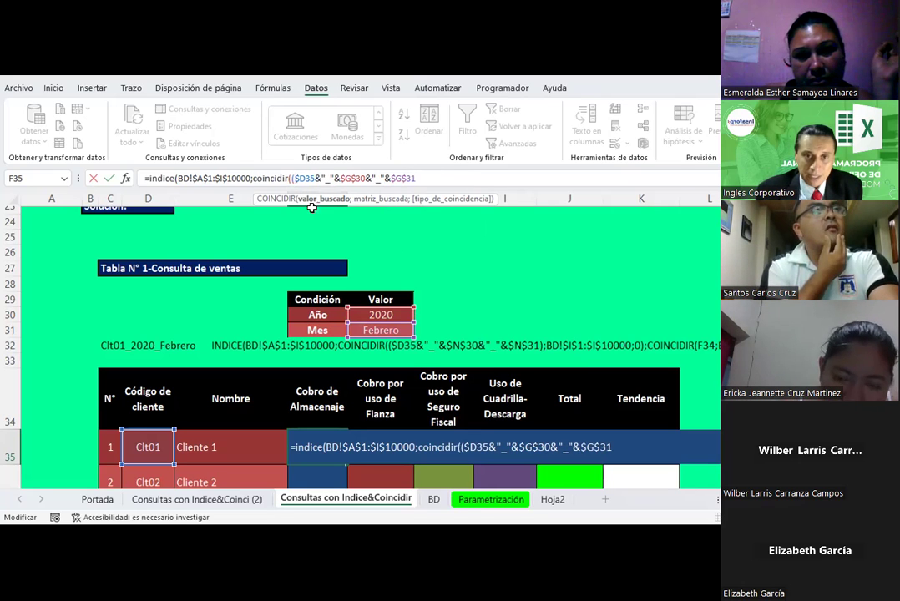
pyautogui.click(438, 178)
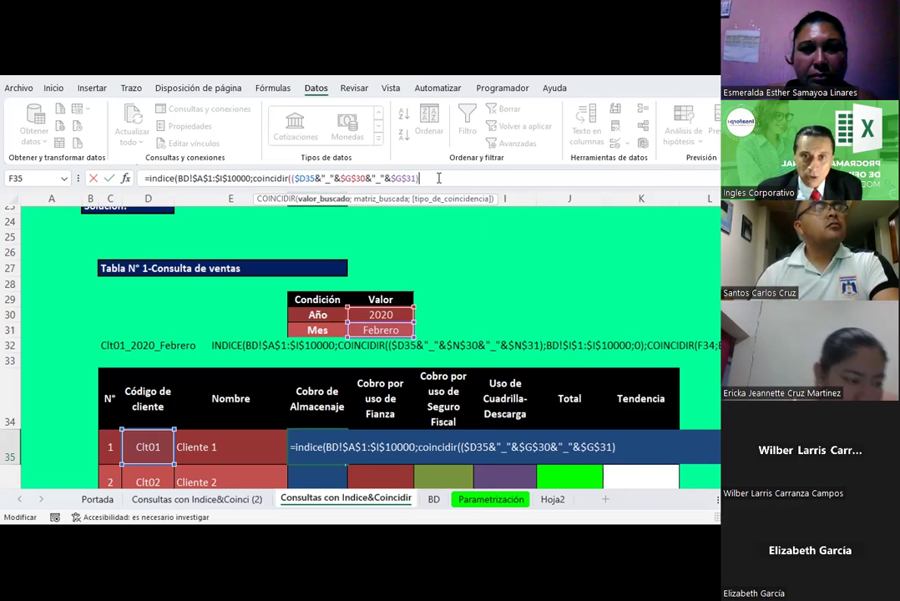
pyautogui.write(';')
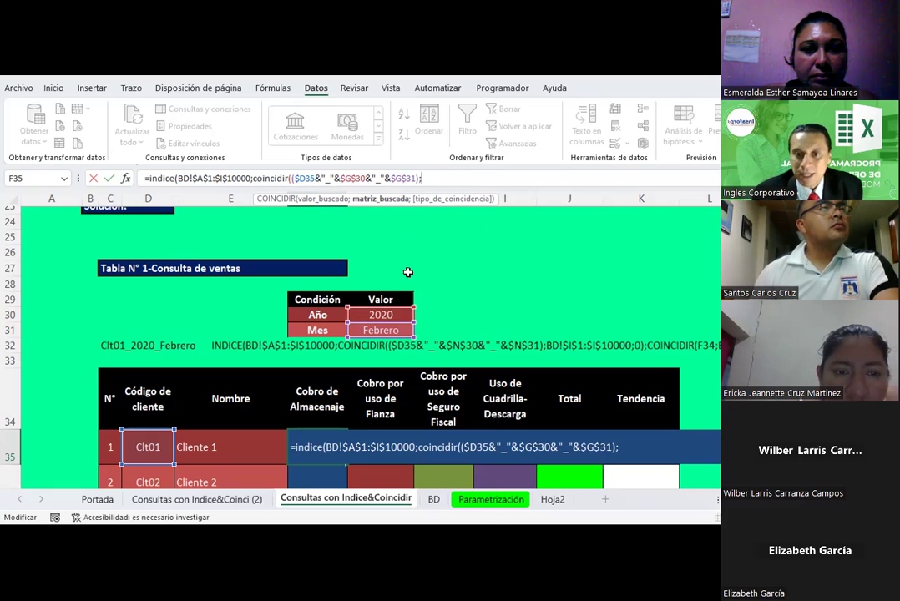
# Point COINCIDIR at the BD Dato Concatenado range BD!$I$2:$I$10000 and try entering the formula.
pyautogui.click(438, 500)
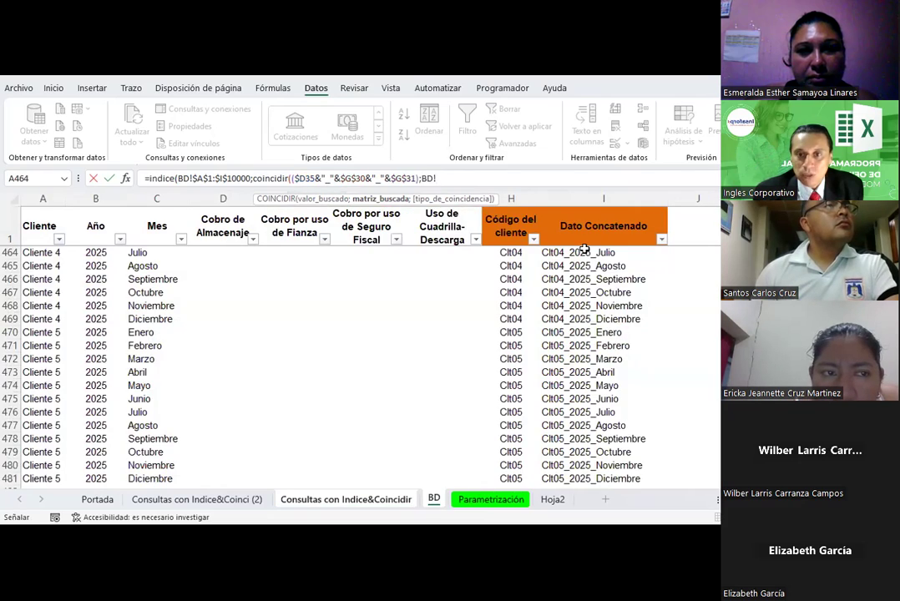
pyautogui.scroll(6, 591, 255)
pyautogui.scroll(14, 591, 255)
pyautogui.scroll(5, 590, 263)
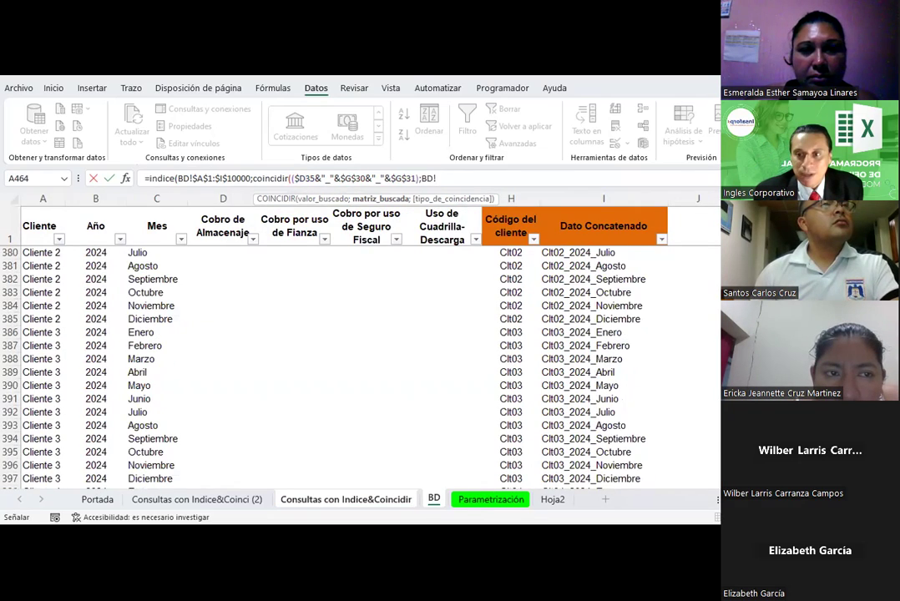
pyautogui.scroll(20, 589, 264)
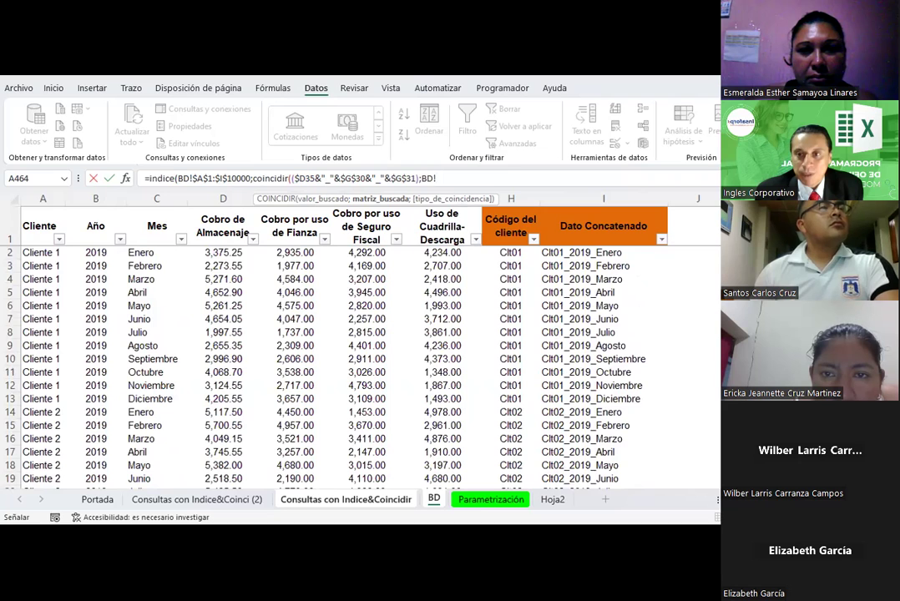
pyautogui.moveTo(593, 253); pyautogui.dragTo(595, 295)
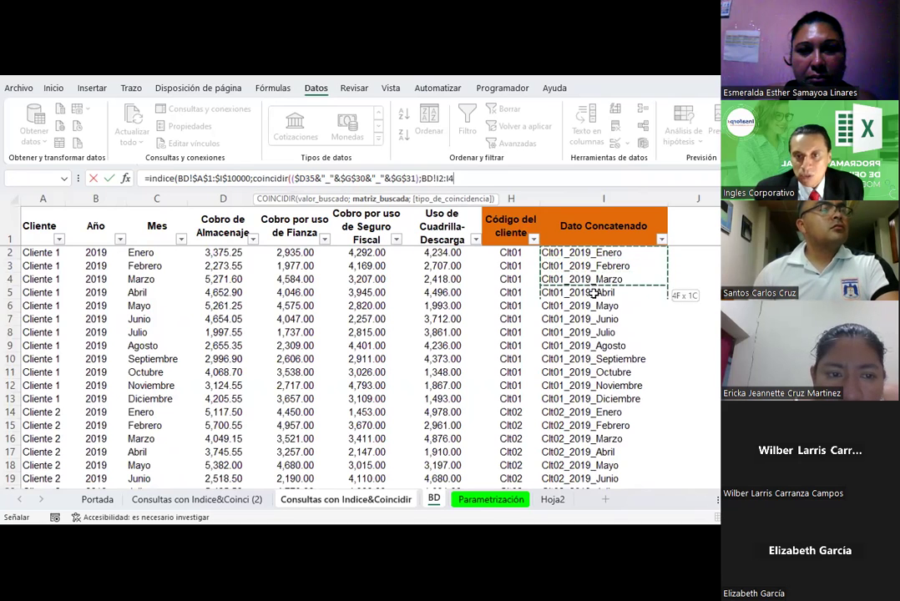
pyautogui.press('F4')
pyautogui.press('BackSpace')
pyautogui.write('10000')
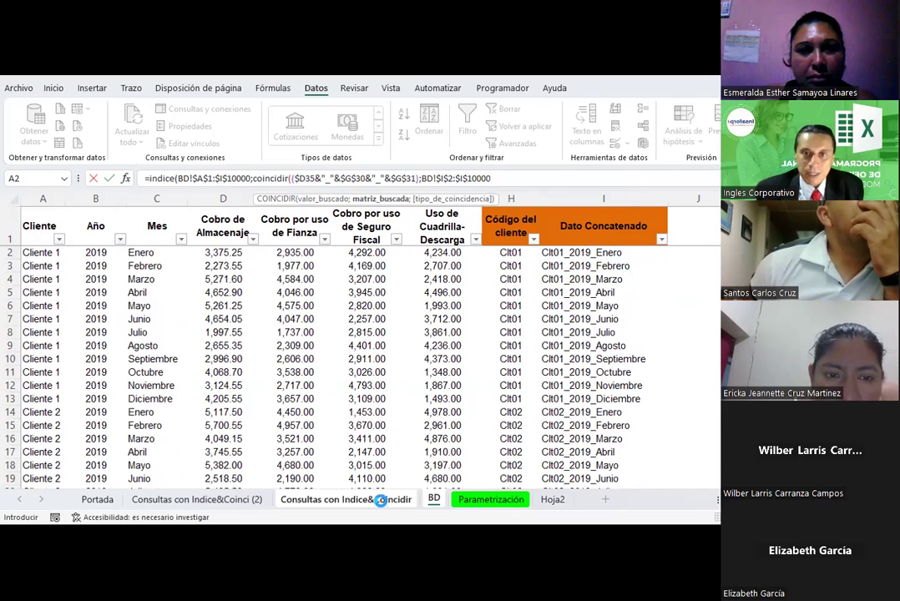
pyautogui.press('Return')
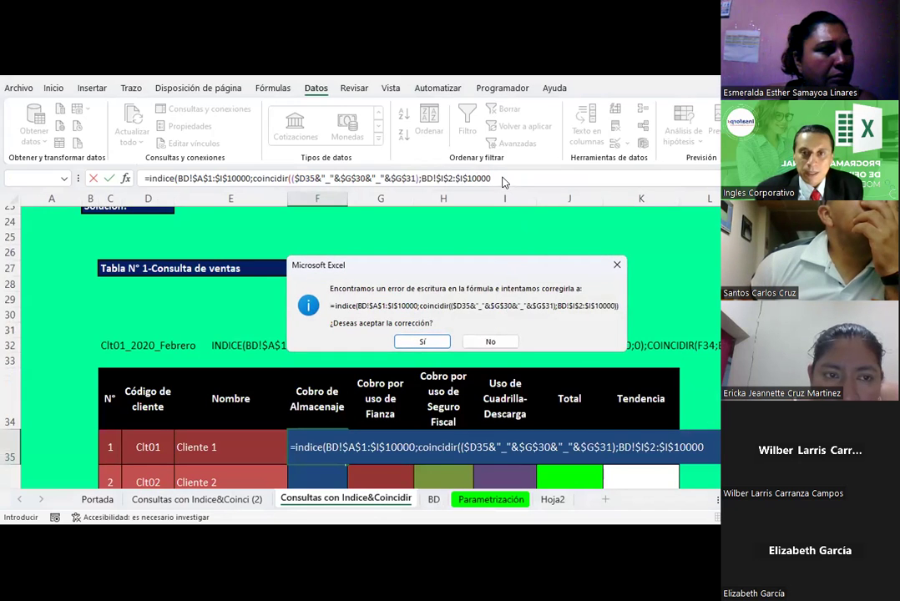
# Decline the suggested formula correction and acknowledge the missing-parenthesis error to keep editing F35.
pyautogui.press('Escape')
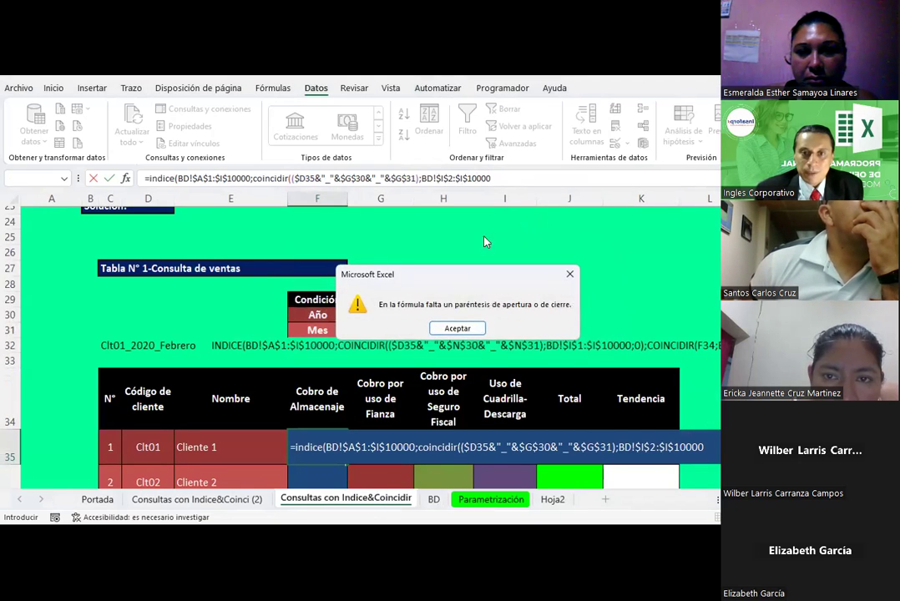
pyautogui.press('Return')
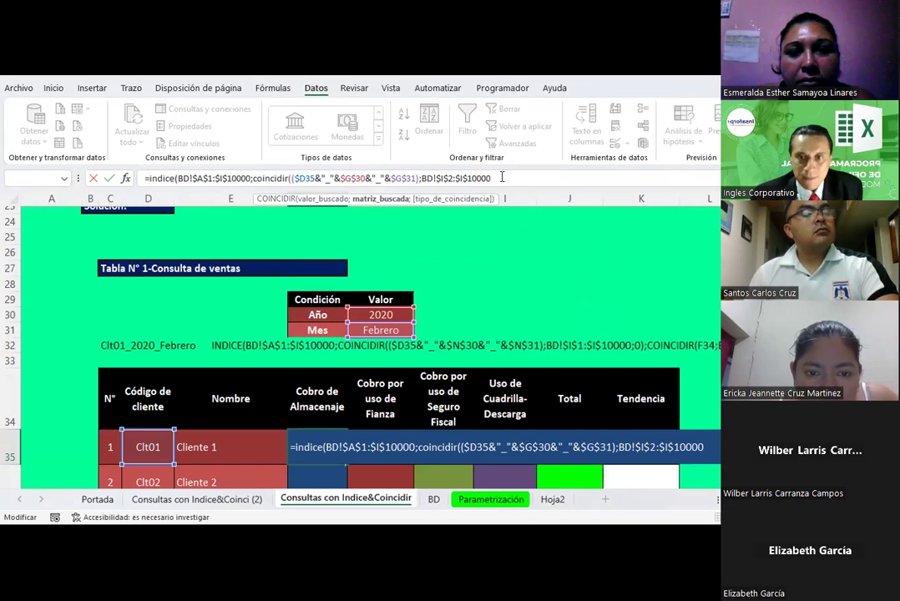
# Give COINCIDIR exact-match type 0, close it, and start INDICE's column-number argument.
pyautogui.write(';0')
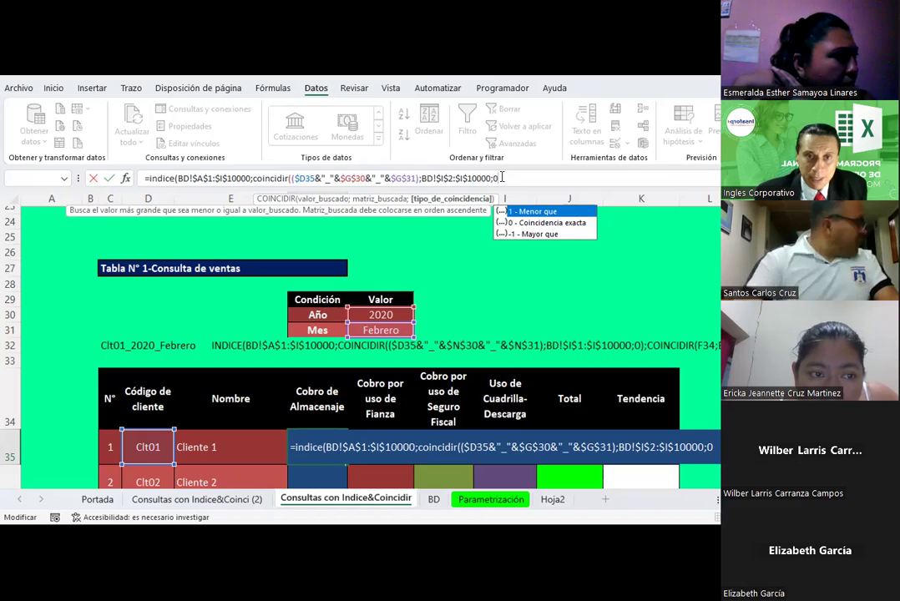
pyautogui.write(');')
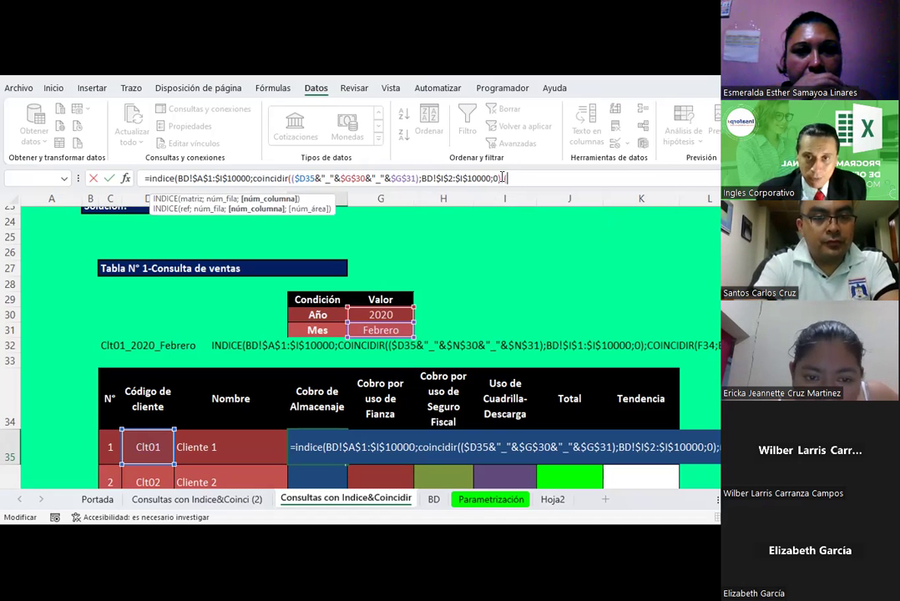
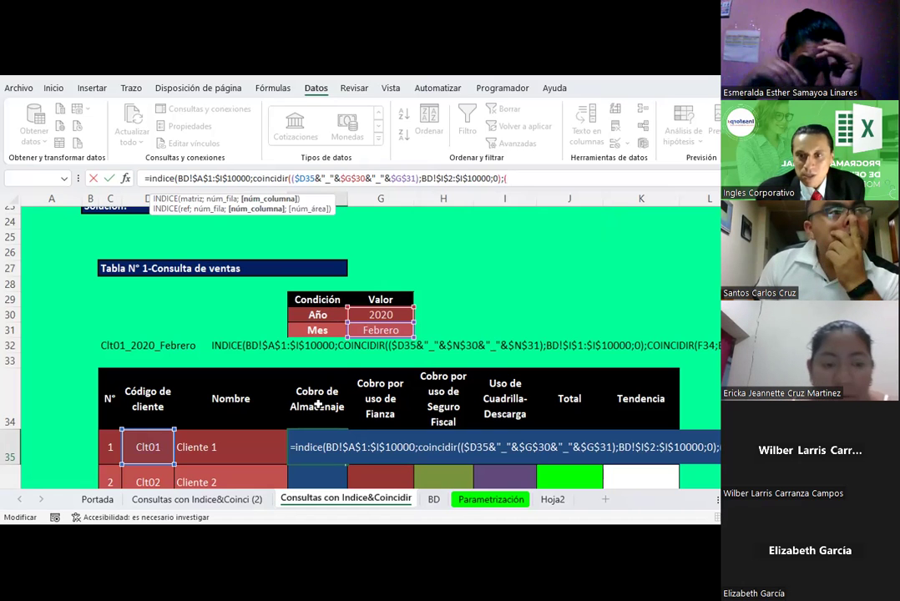
# Add header F34 as the column lookup value in F35's formula, removing its sheet-name prefix.
pyautogui.click(318, 404)
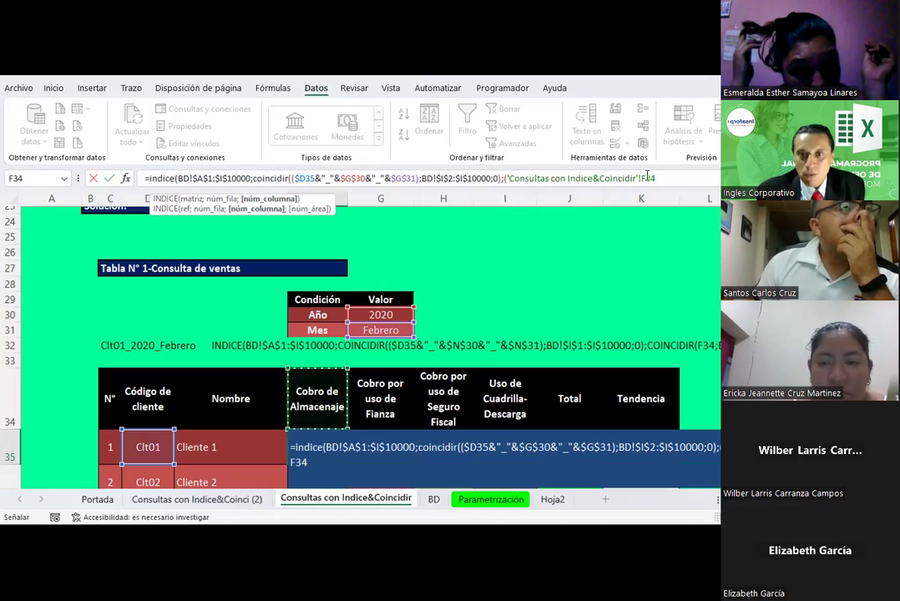
pyautogui.moveTo(645, 178); pyautogui.dragTo(513, 177)
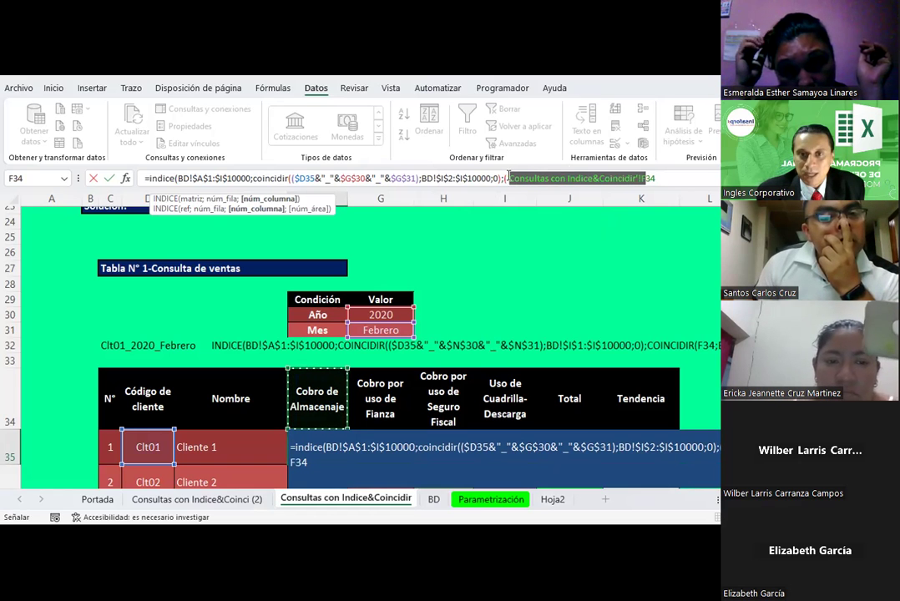
pyautogui.press('BackSpace')
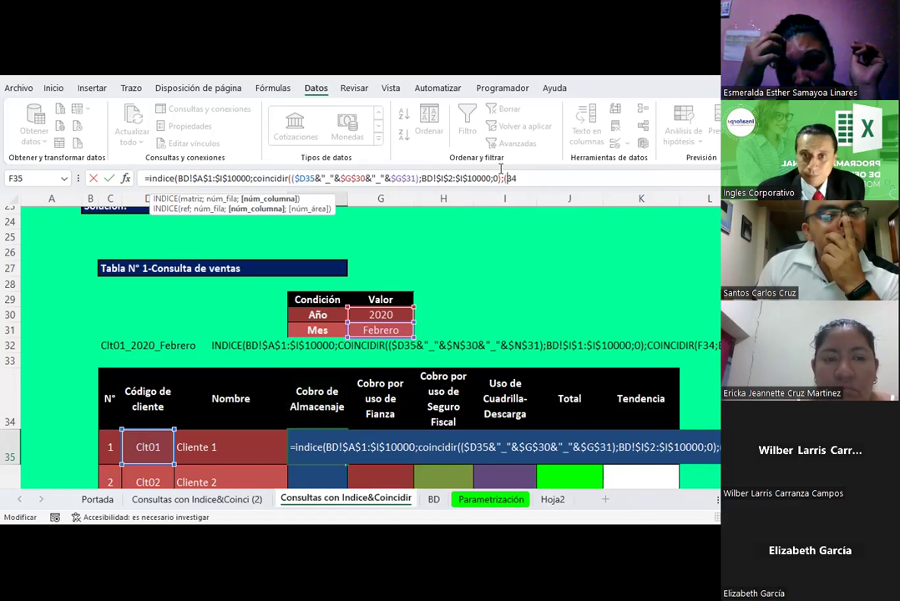
pyautogui.write('f34')
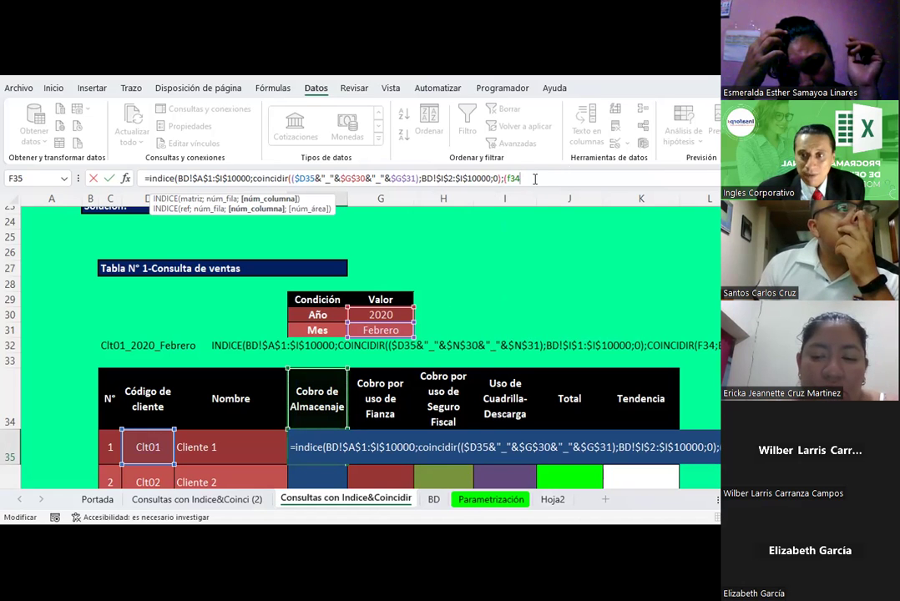
pyautogui.write(';')
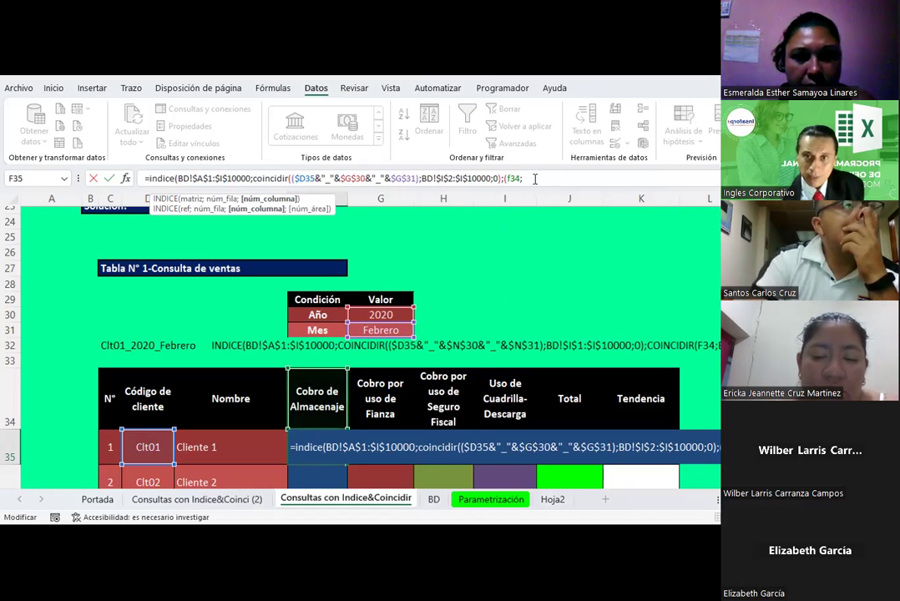
# Match F34 against BD header cells D1:G1 with ;0)) to close the formula; Excel shows an error.
pyautogui.click(512, 498)
pyautogui.click(433, 499)
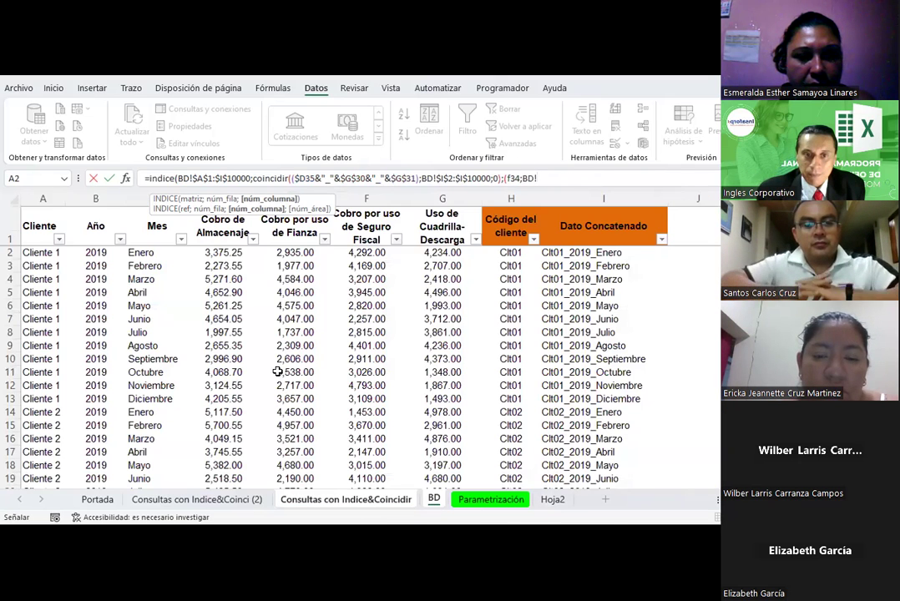
pyautogui.moveTo(223, 224); pyautogui.dragTo(430, 221)
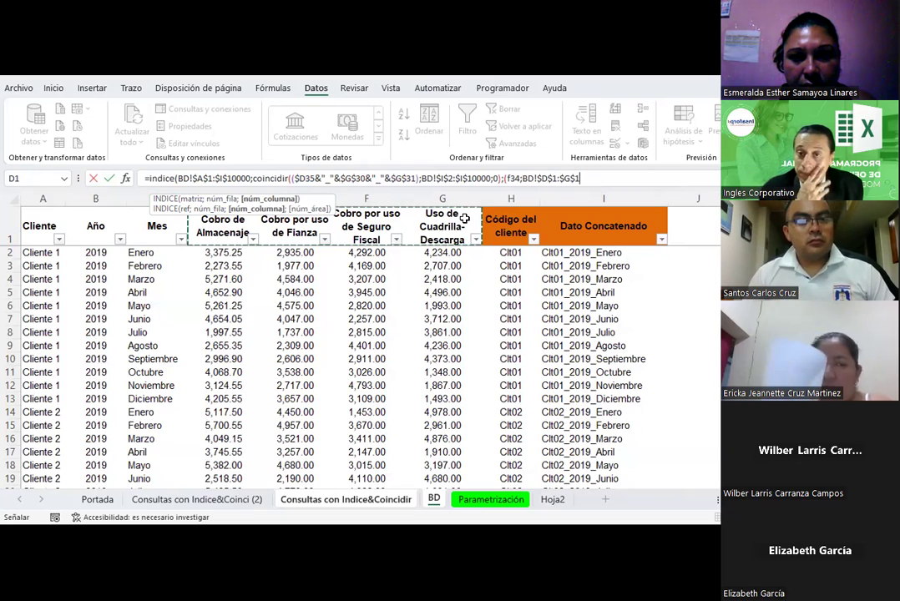
pyautogui.click(346, 499)
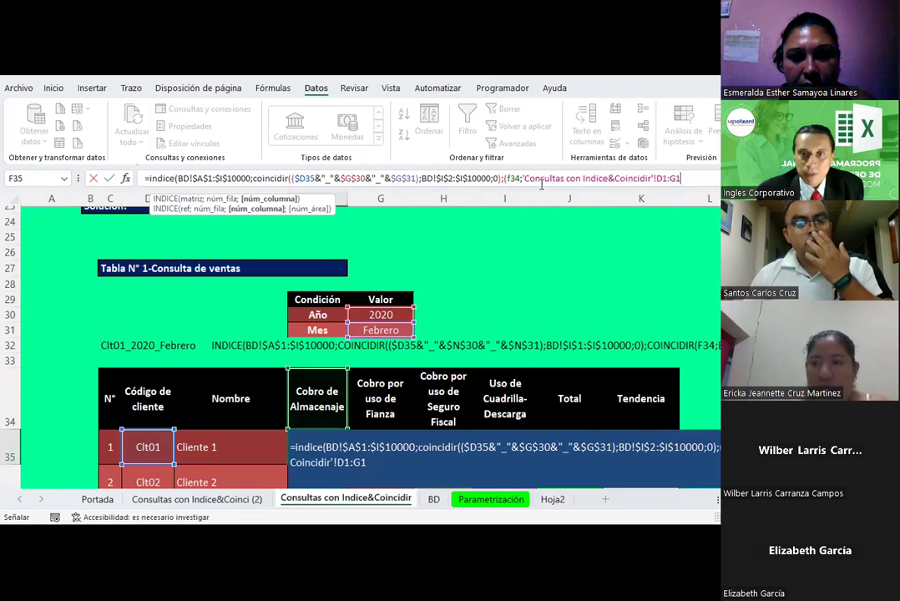
pyautogui.keyDown('shift'); pyautogui.click(707, 178); pyautogui.keyUp('shift')
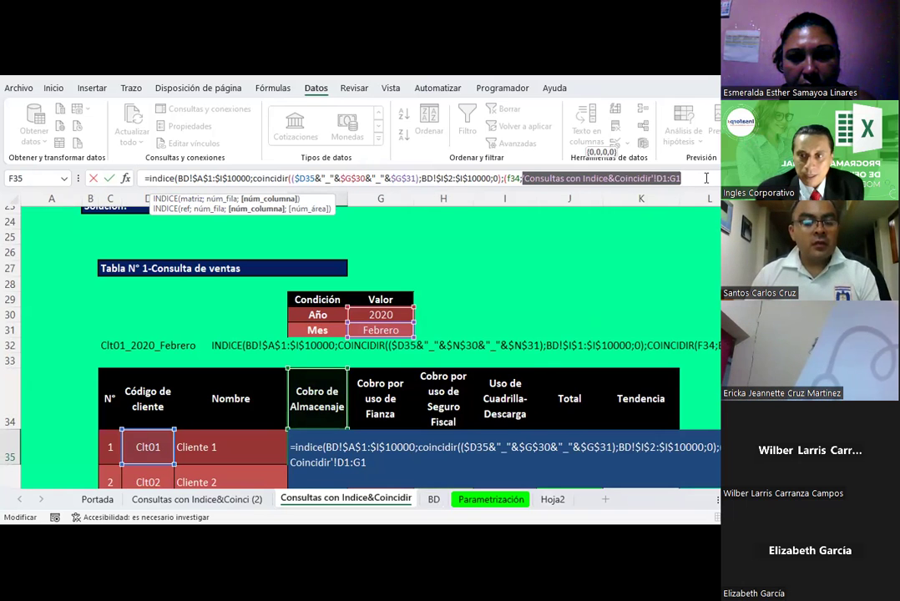
pyautogui.click(434, 501)
pyautogui.moveTo(200, 235); pyautogui.dragTo(546, 220)
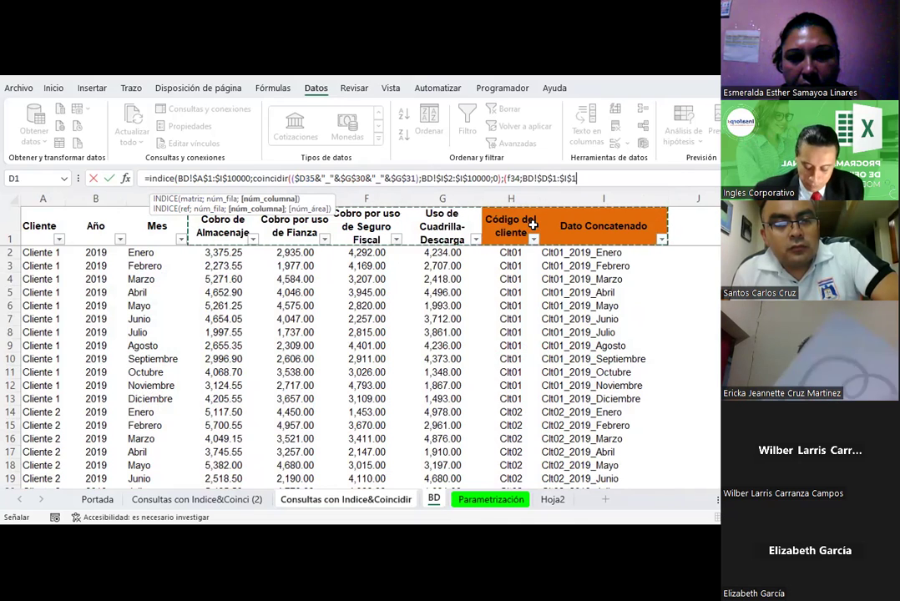
pyautogui.write(';0')
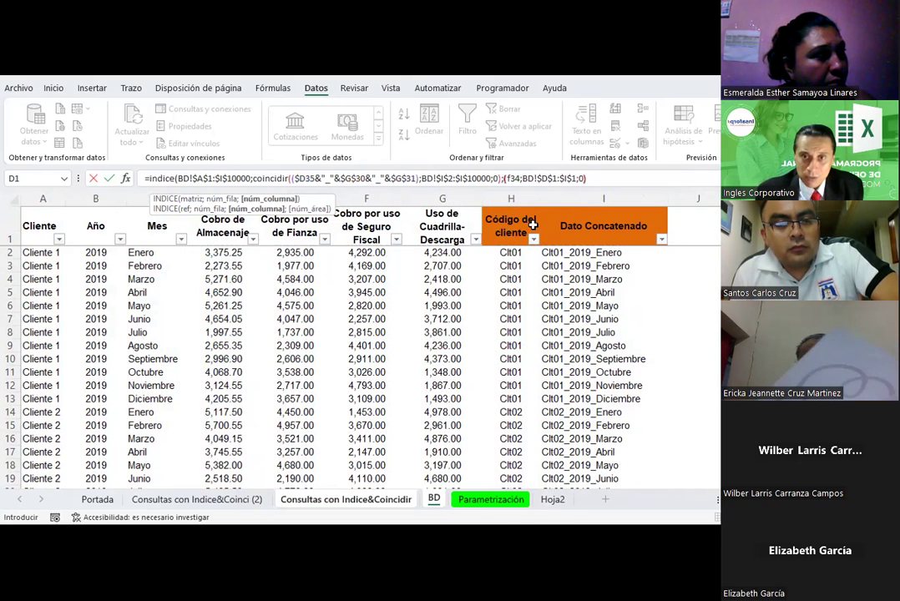
pyautogui.write(')')
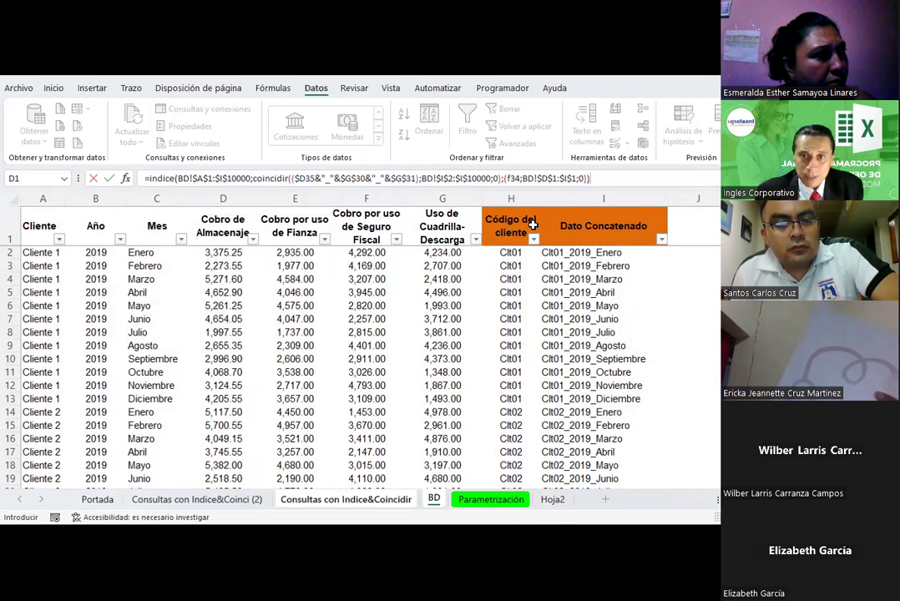
pyautogui.press('Return')
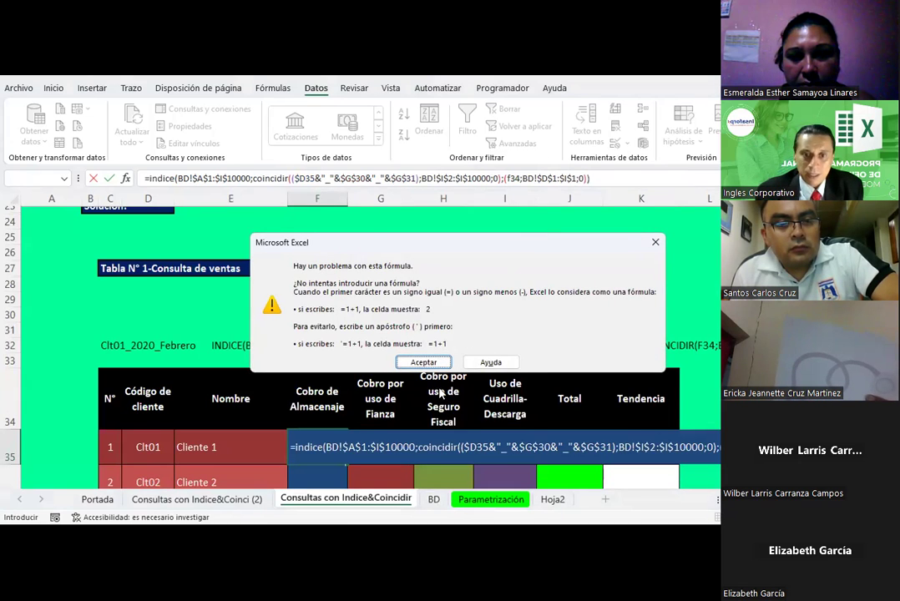
# Dismiss the error and insert a second COINCIDIR before f34 in F35's formula, committing it.
pyautogui.click(442, 364)
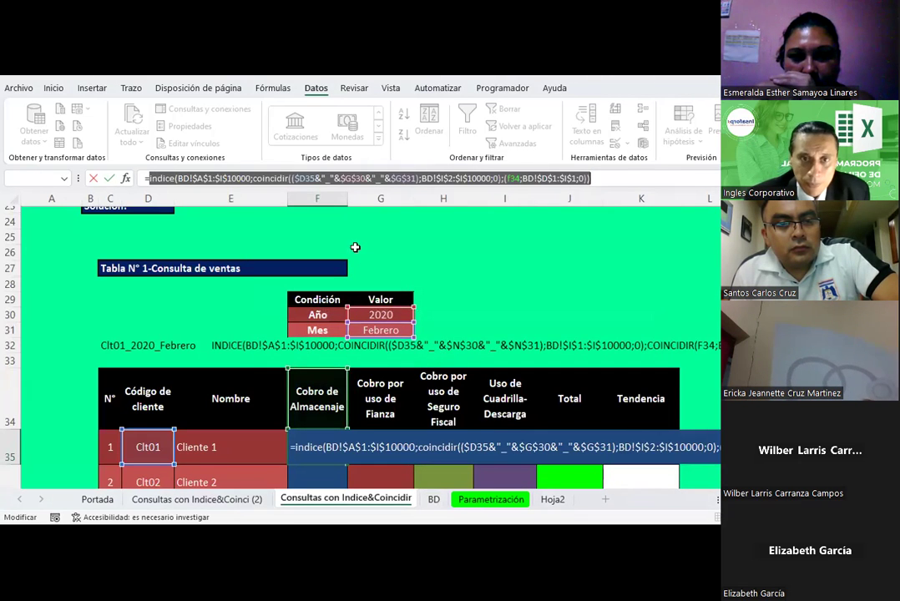
pyautogui.click(269, 177)
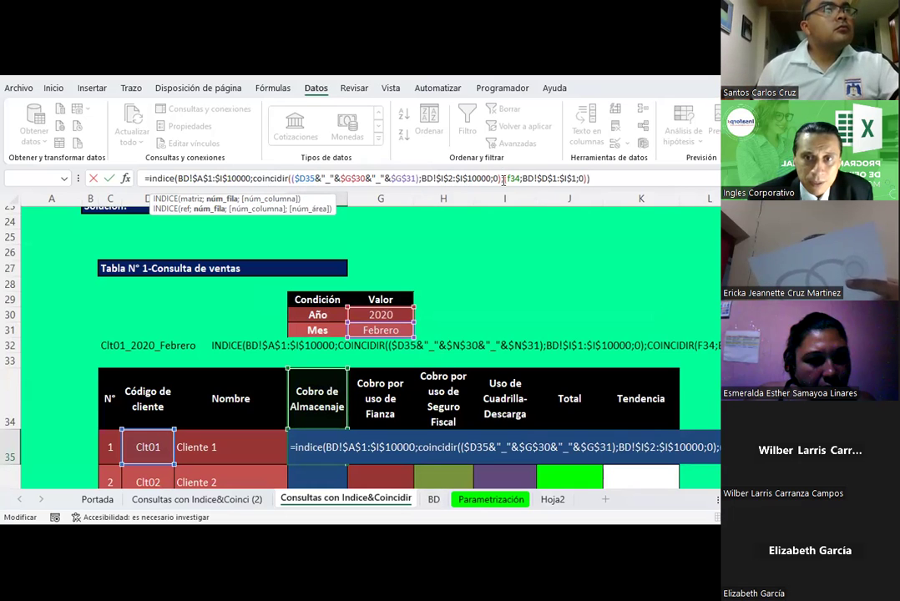
pyautogui.click(504, 181)
pyautogui.write('co')
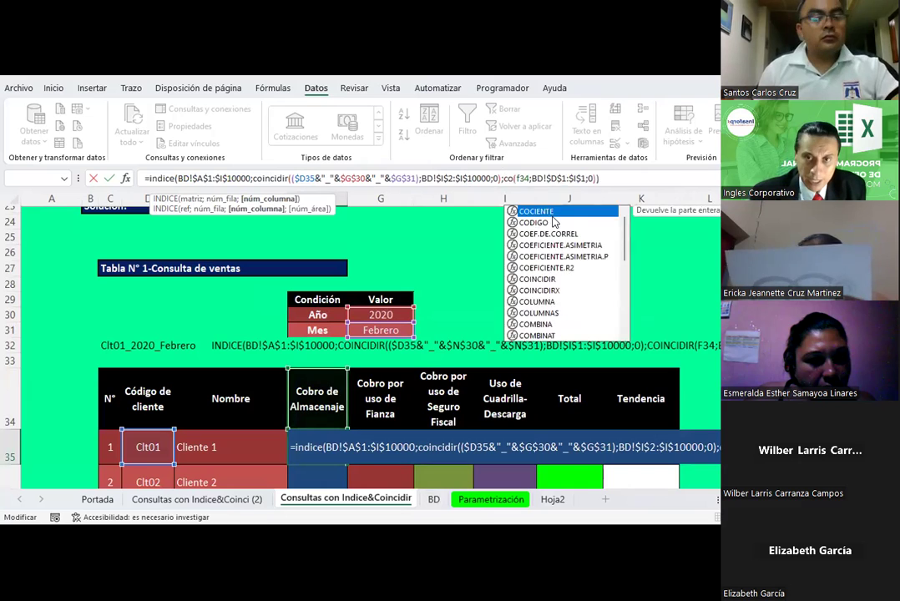
pyautogui.write('inci')
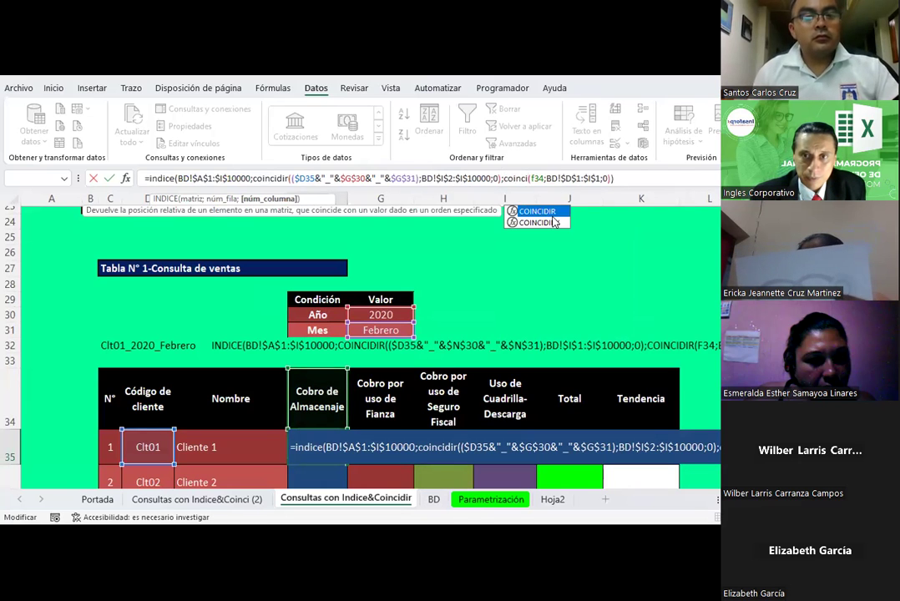
pyautogui.write('dir(')
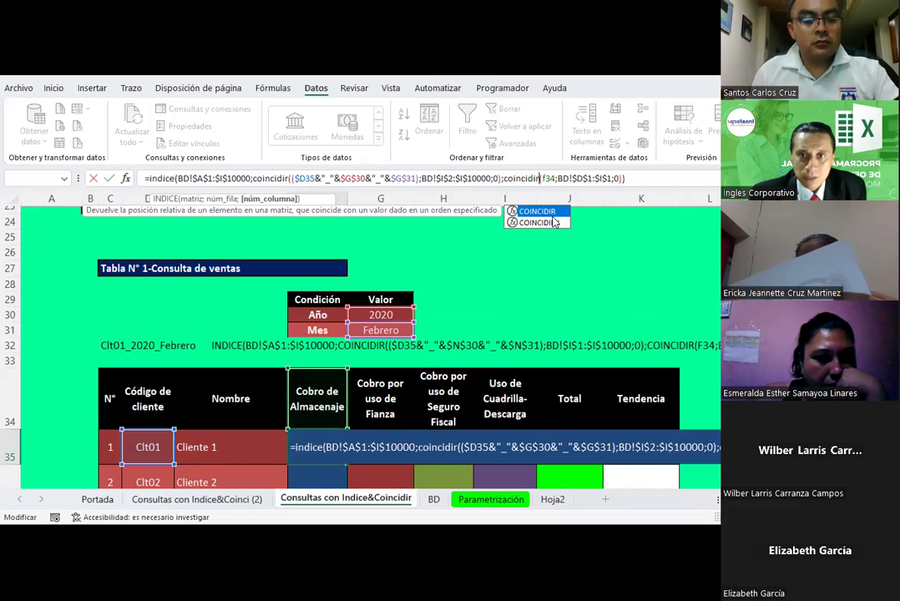
pyautogui.press('Return')
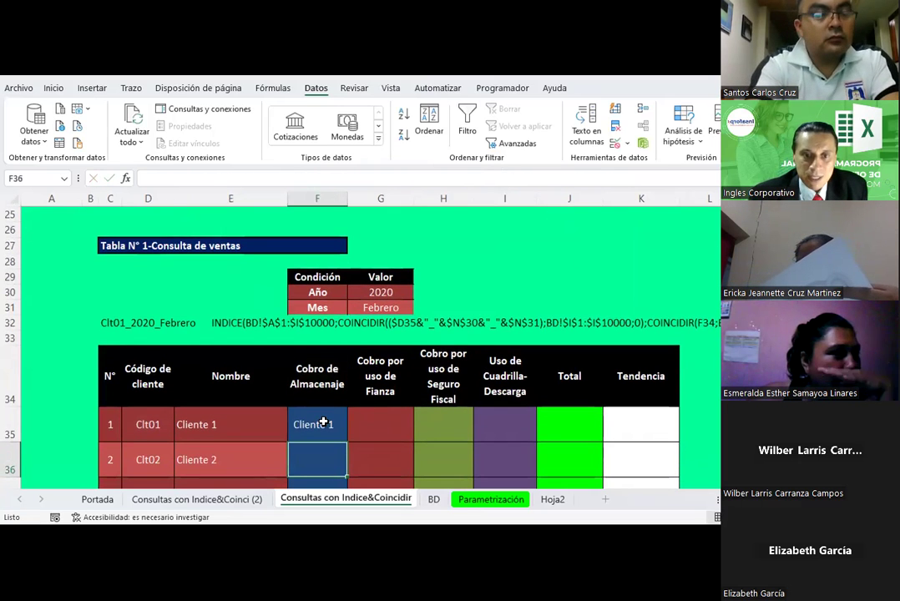
pyautogui.click(324, 423)
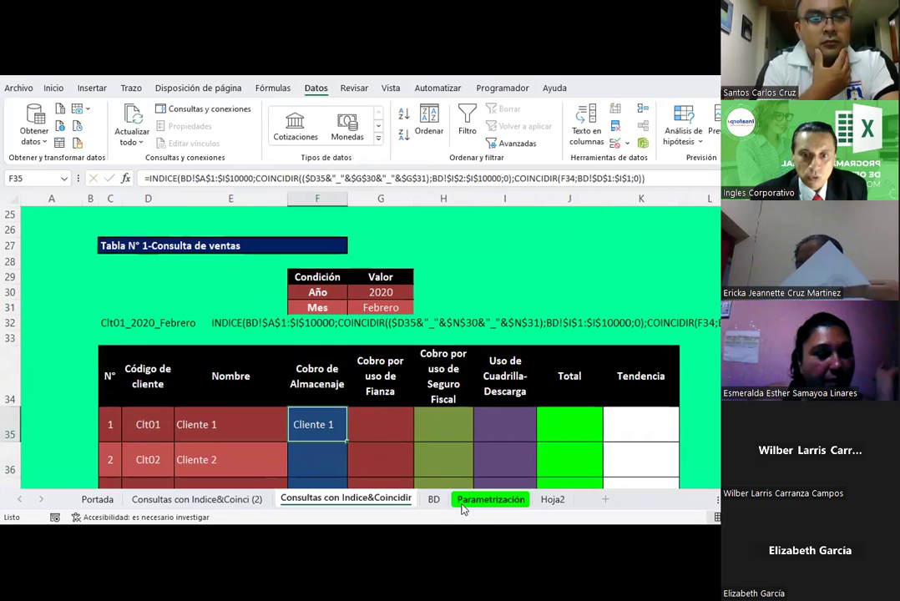
pyautogui.click(435, 499)
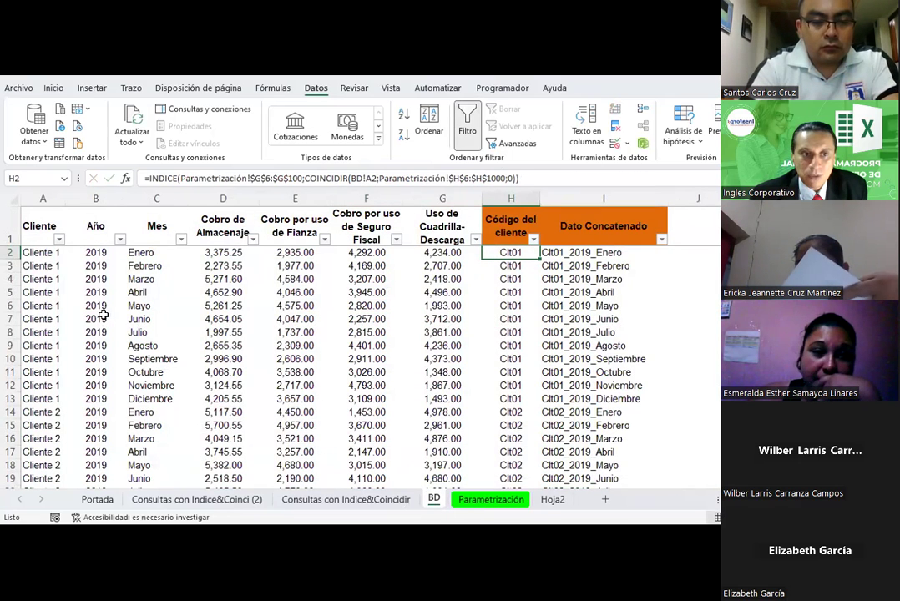
pyautogui.click(50, 252)
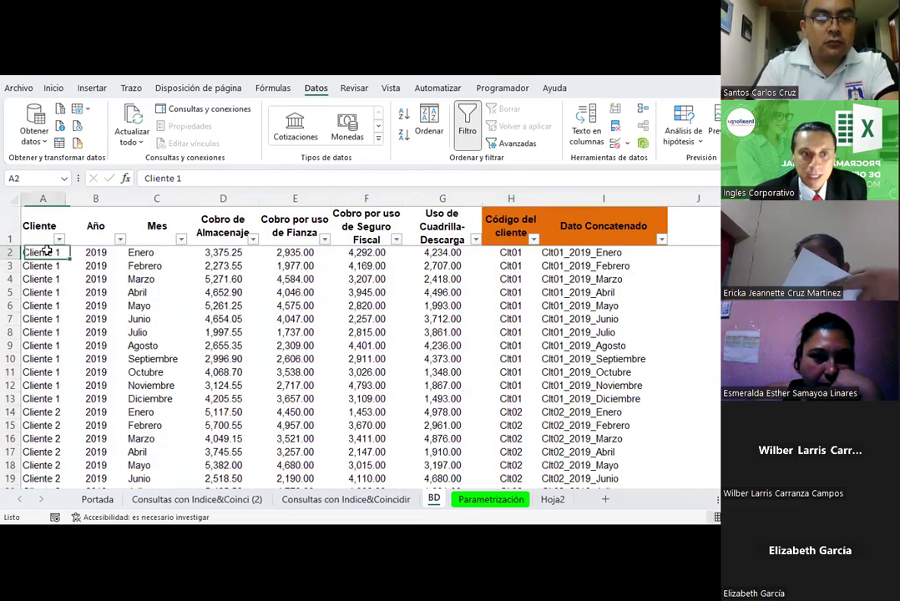
pyautogui.click(380, 500)
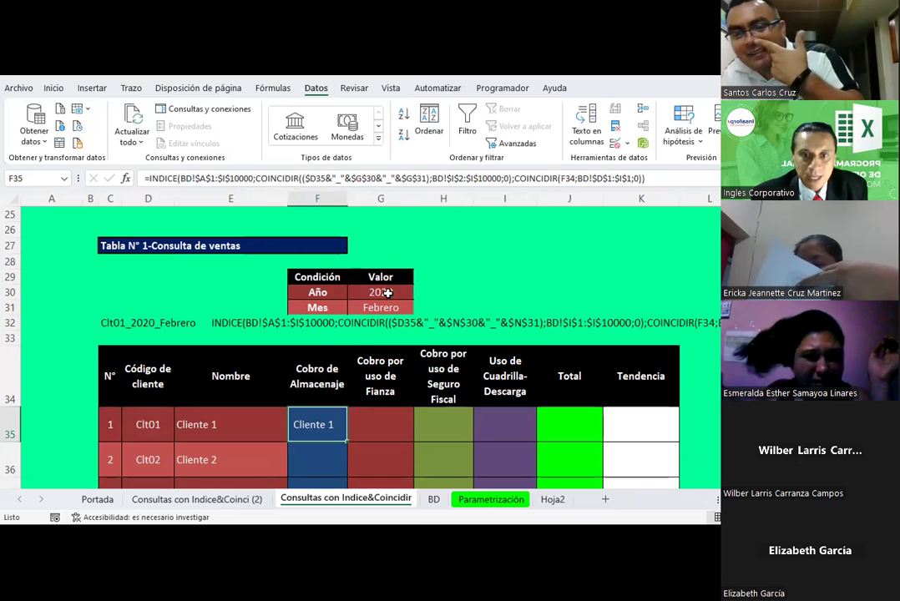
pyautogui.click(243, 499)
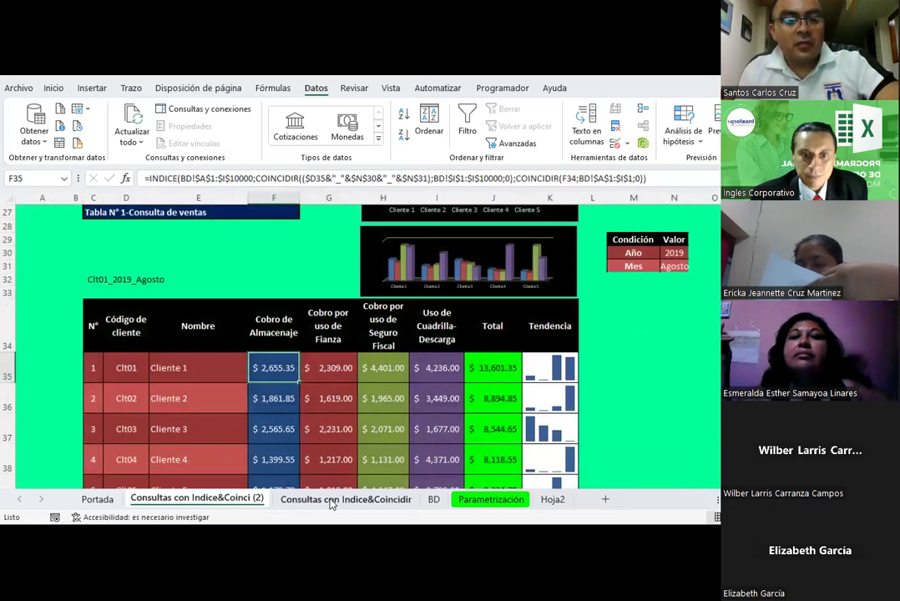
pyautogui.click(331, 499)
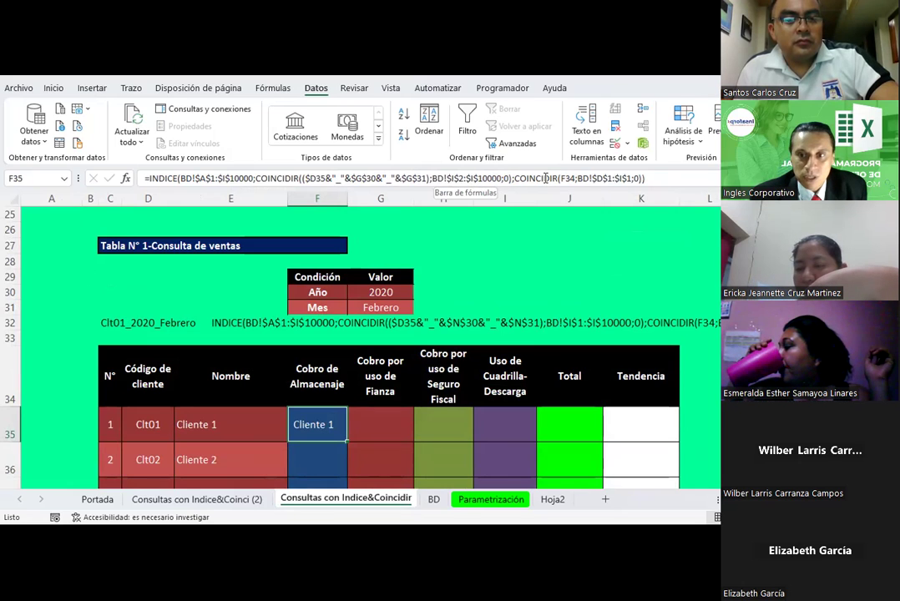
# Change F35's header range to BD!$A$1:$I$1 so Cobro de Almacenaje returns $5,077.25.
pyautogui.click(599, 177)
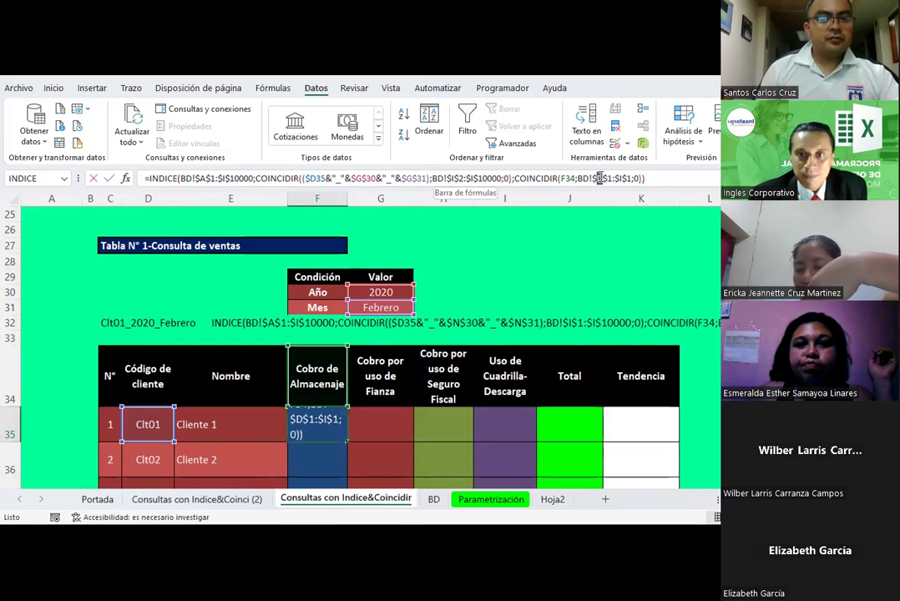
pyautogui.write('I')
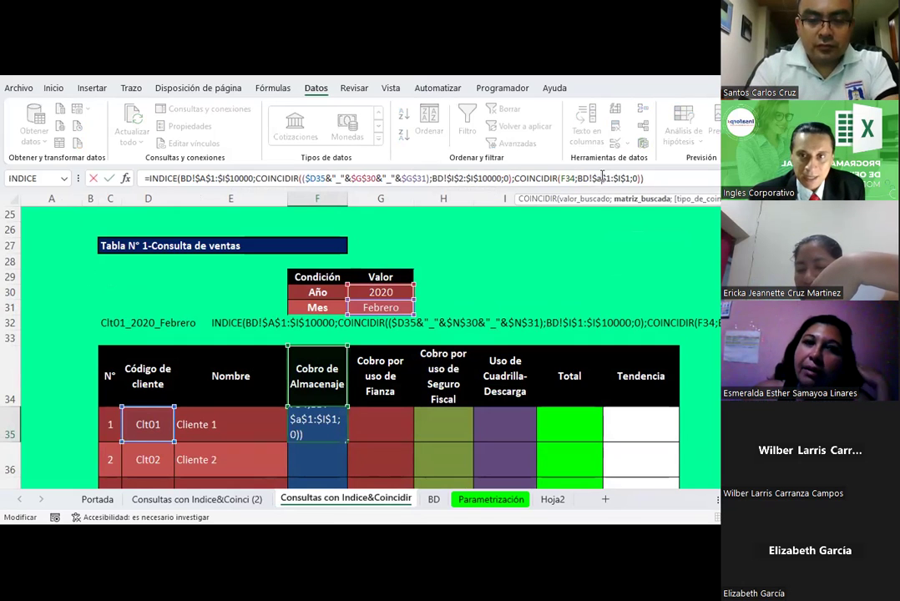
pyautogui.press('Return')
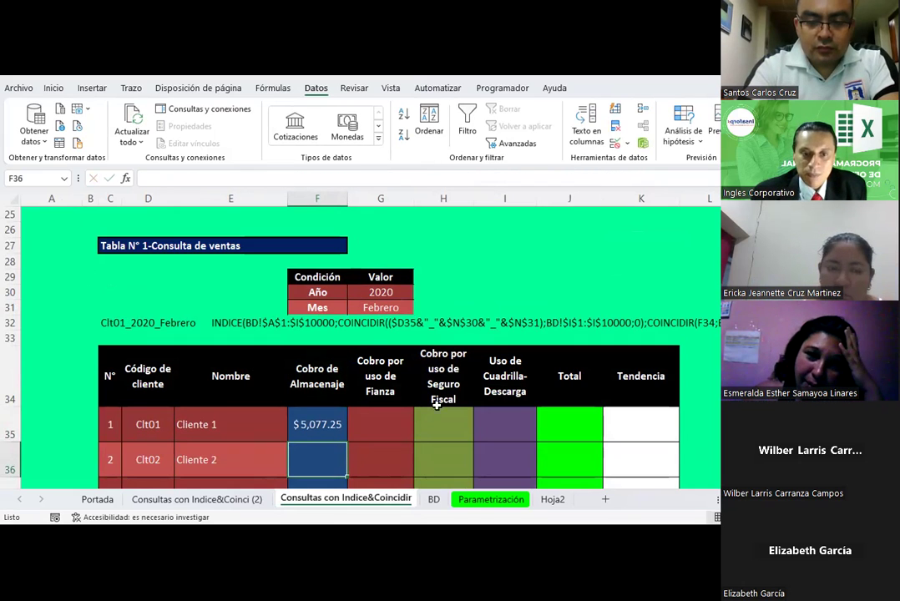
pyautogui.click(335, 418)
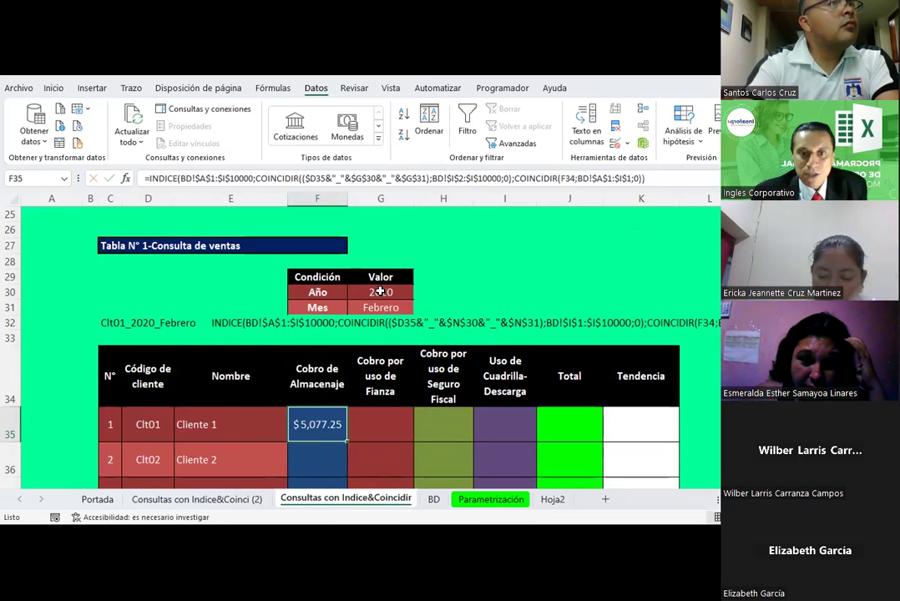
pyautogui.click(381, 292)
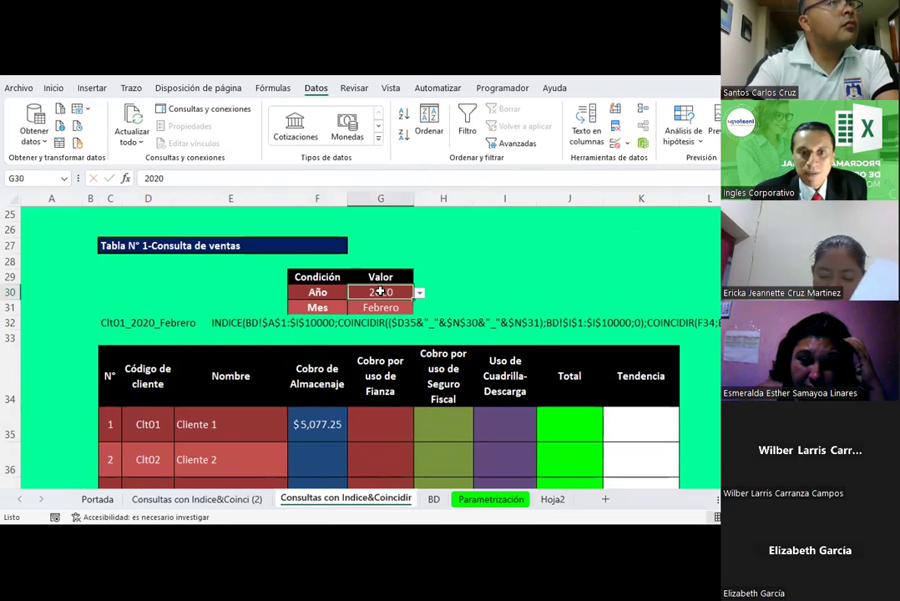
# On the BD sheet, filter the Cliente column to Cliente 1 only.
pyautogui.click(434, 500)
pyautogui.click(295, 319)
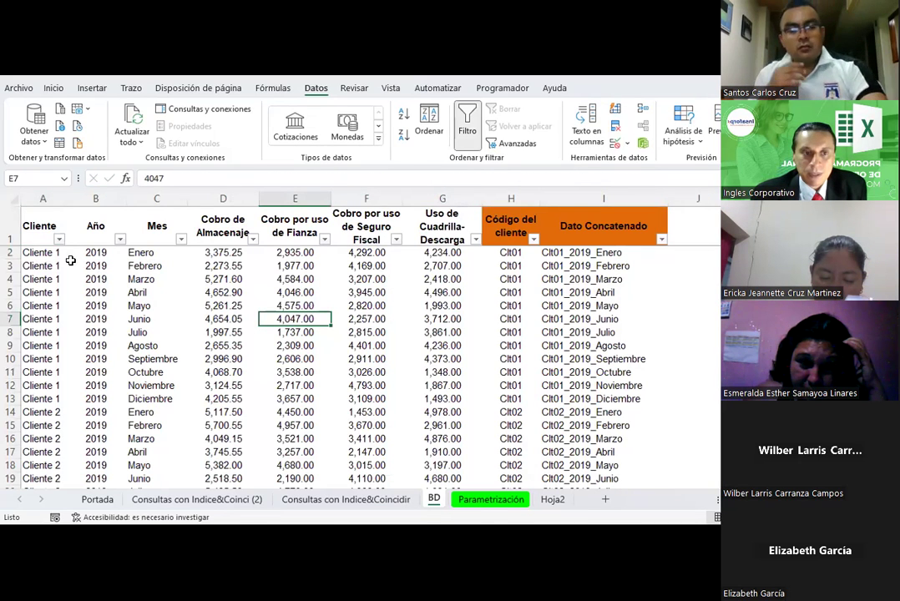
pyautogui.click(310, 500)
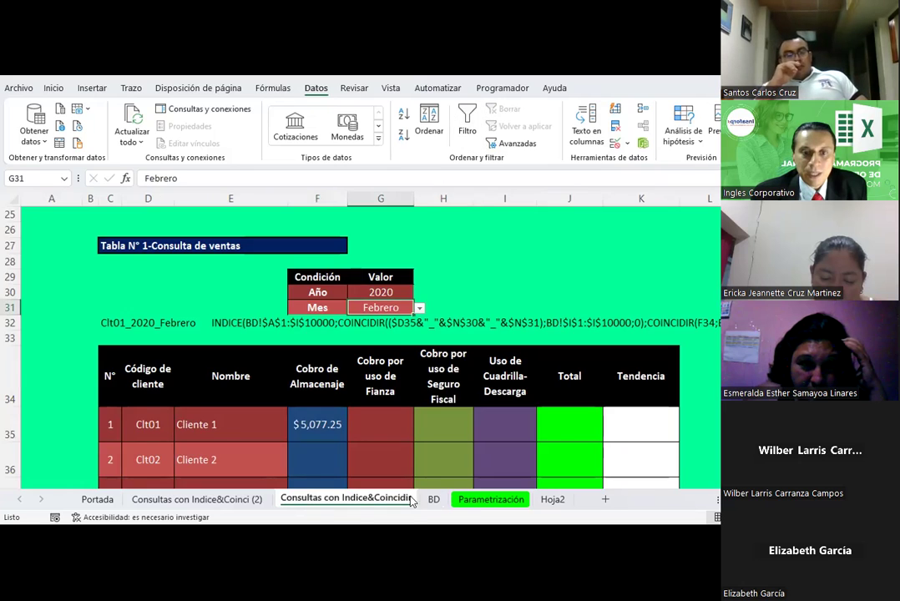
pyautogui.click(433, 499)
pyautogui.click(58, 239)
pyautogui.click(109, 385)
pyautogui.click(126, 396)
pyautogui.click(157, 507)
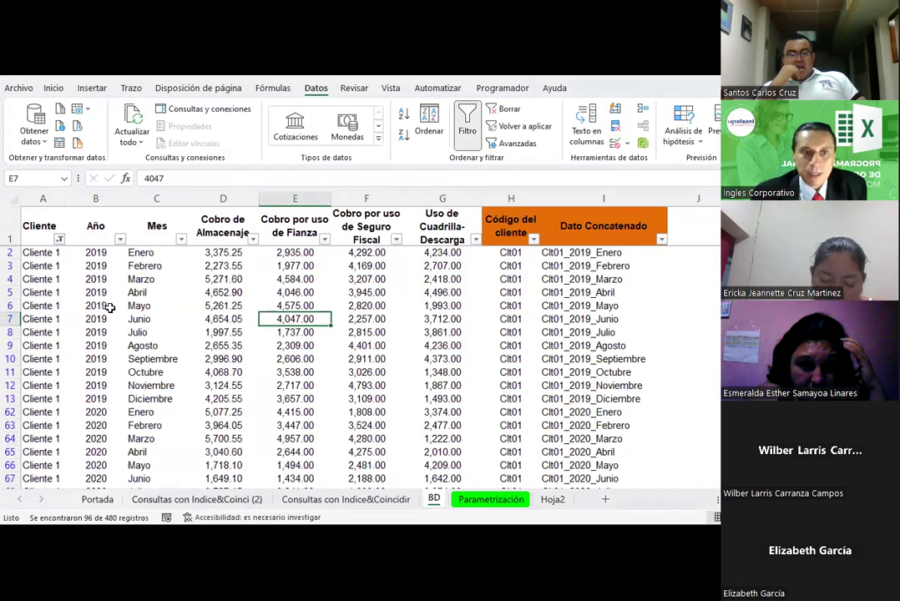
# Filter the Año column to 2020 and the Mes column to Febrero.
pyautogui.click(120, 239)
pyautogui.click(172, 385)
pyautogui.click(166, 409)
pyautogui.click(218, 507)
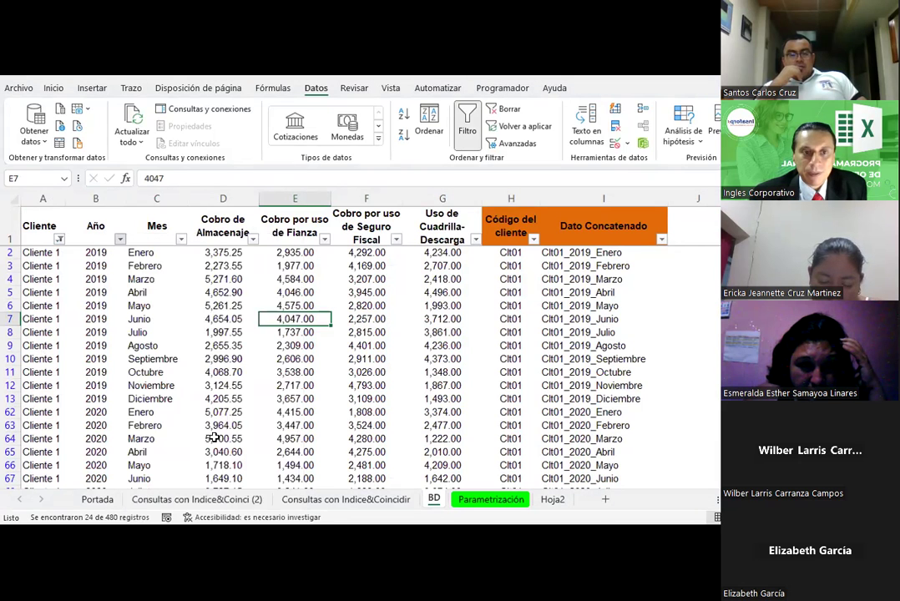
pyautogui.click(180, 240)
pyautogui.click(228, 384)
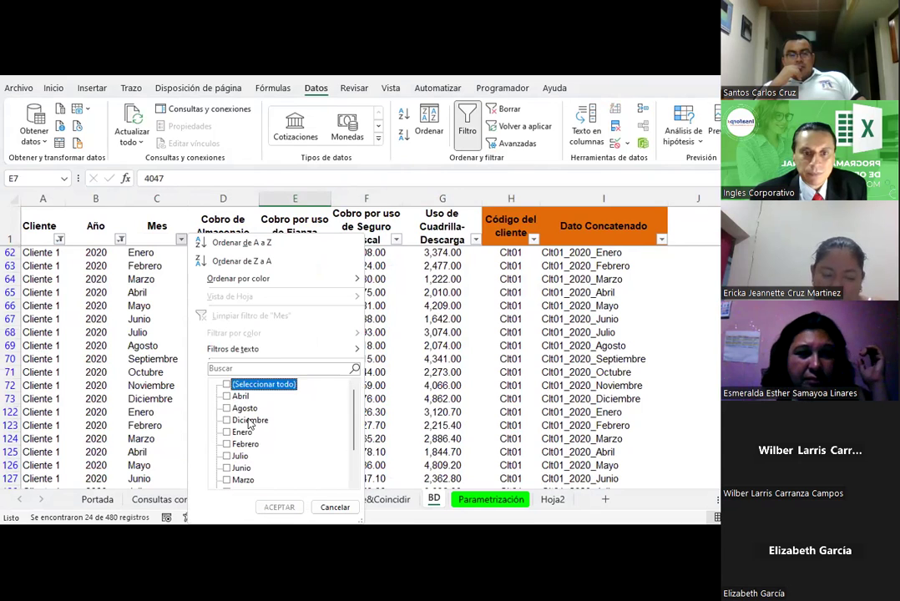
pyautogui.click(245, 445)
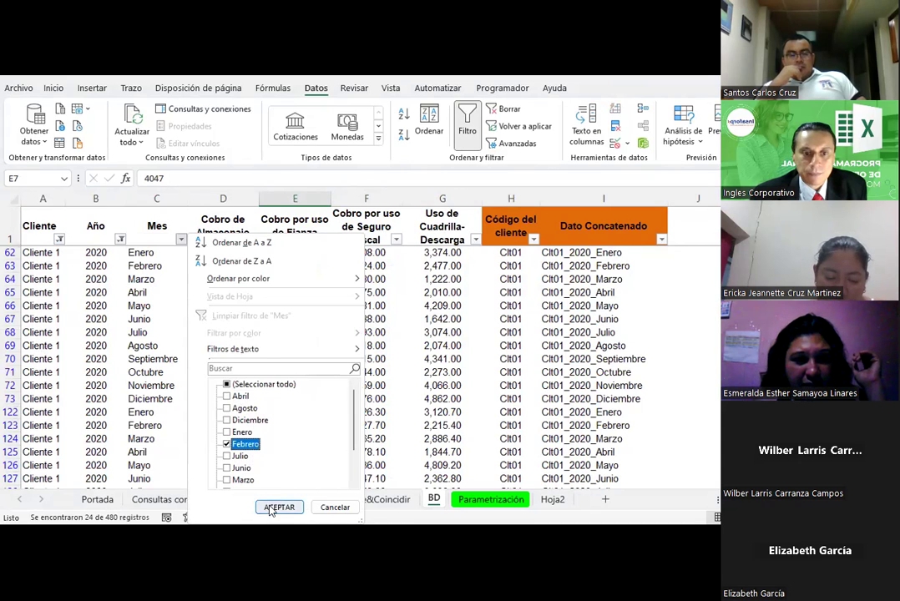
pyautogui.click(279, 508)
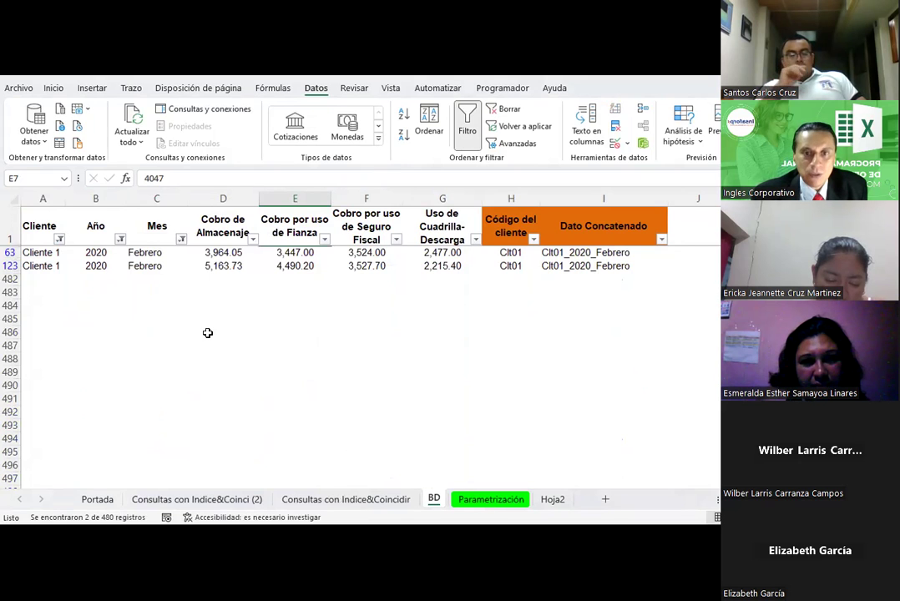
# Compare the two Febrero storage charges, 3,964.05 and 5,163.73, with the query table result.
pyautogui.click(356, 499)
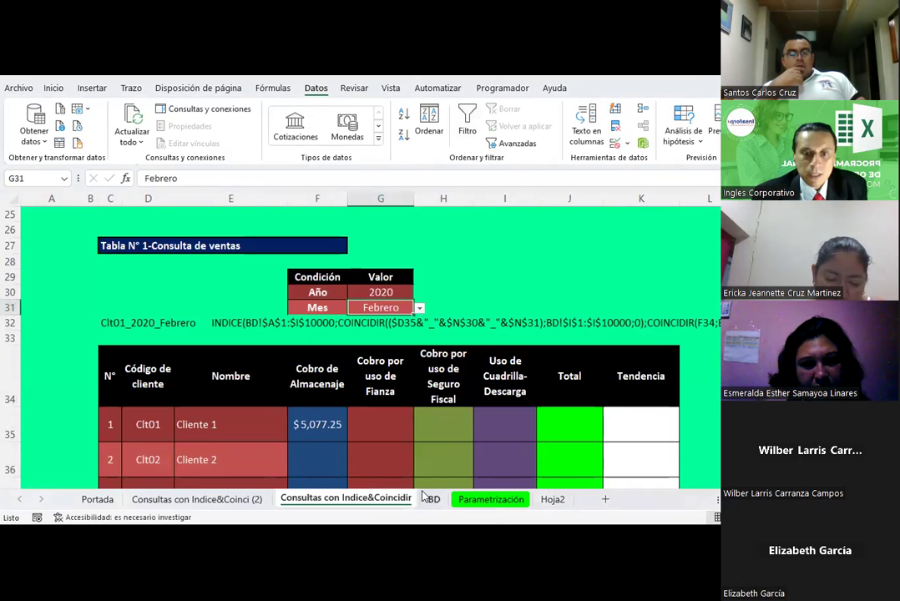
pyautogui.click(430, 499)
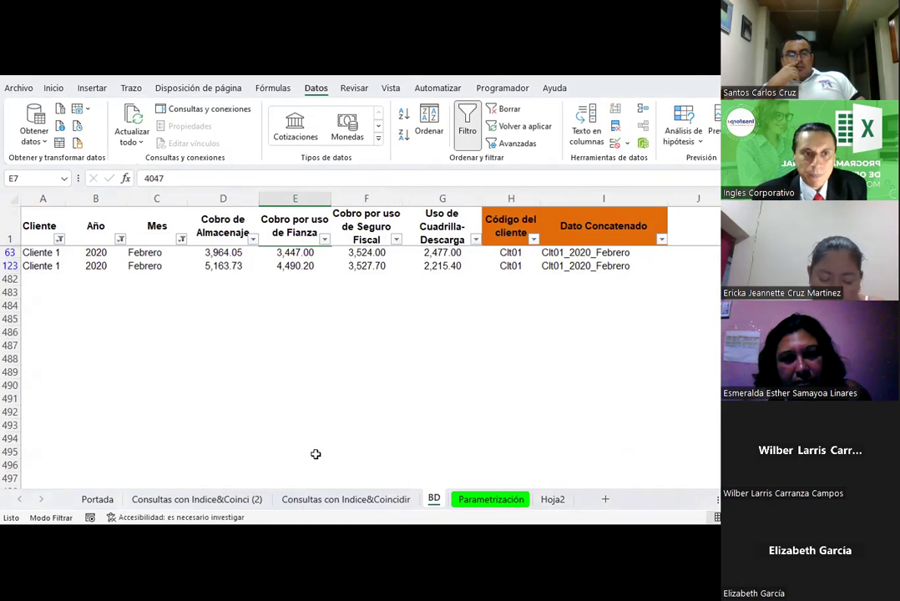
pyautogui.click(358, 499)
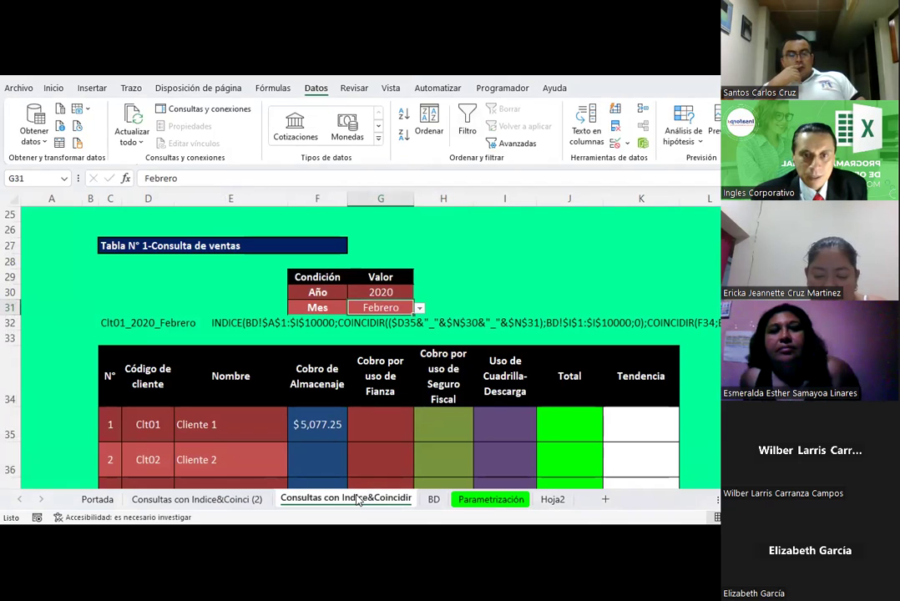
pyautogui.click(433, 499)
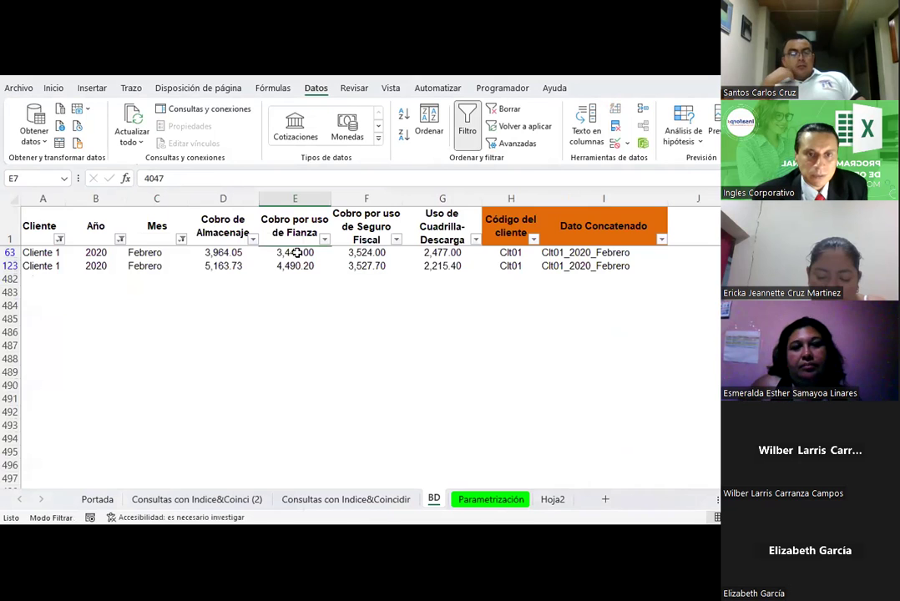
pyautogui.moveTo(223, 251); pyautogui.dragTo(224, 266)
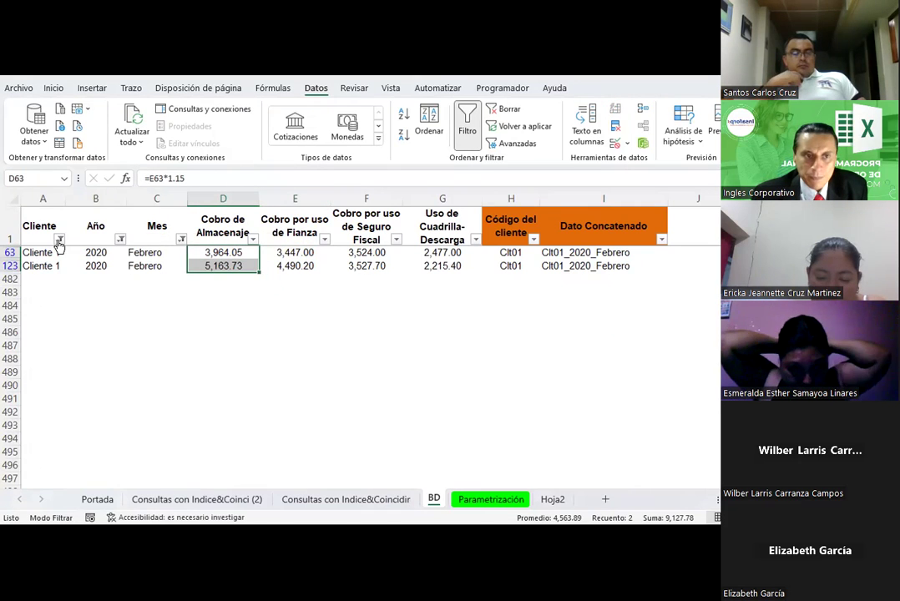
pyautogui.click(10, 230)
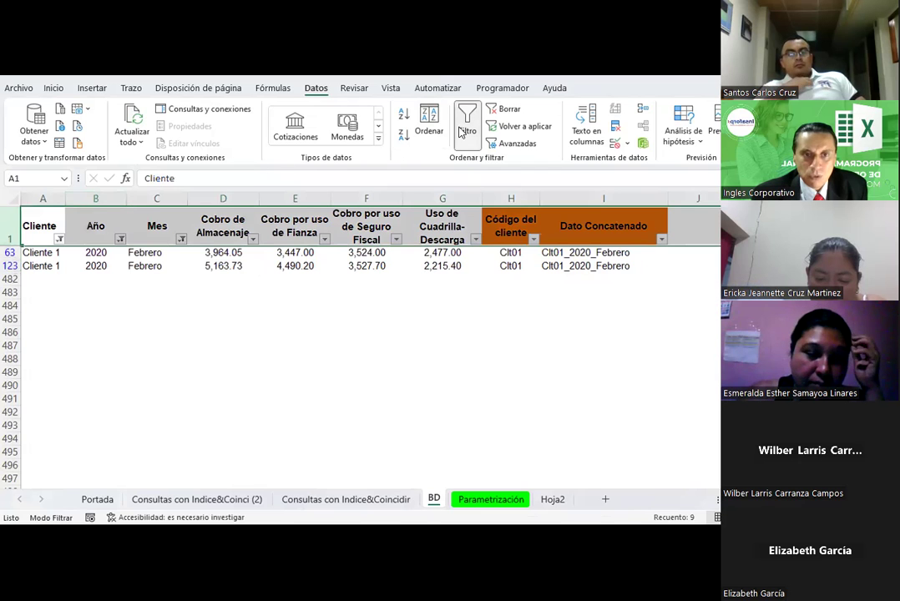
# Turn the BD table filter off and back on, so every row shows again.
pyautogui.click(467, 121)
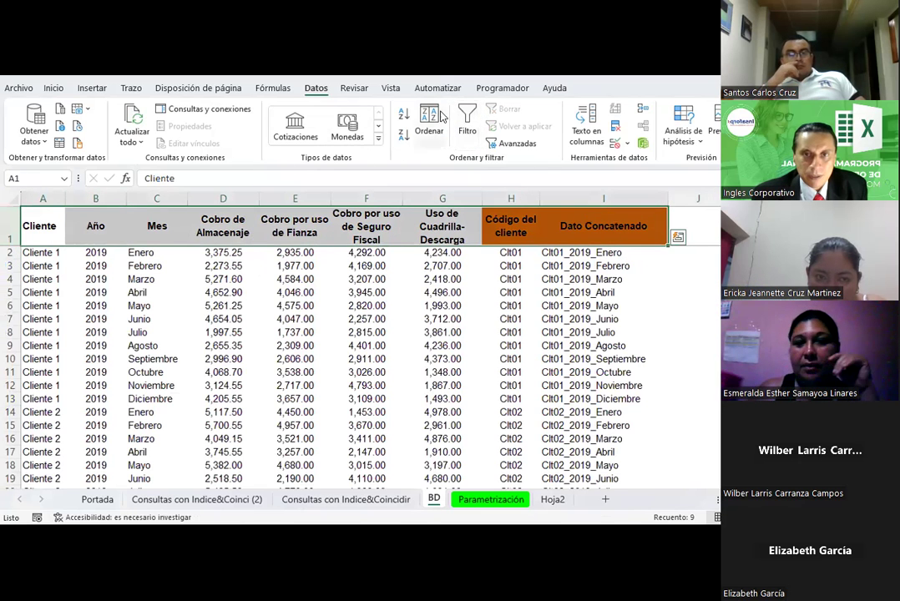
pyautogui.click(223, 319)
pyautogui.hotkey('ctrl', 'shift', 'l')
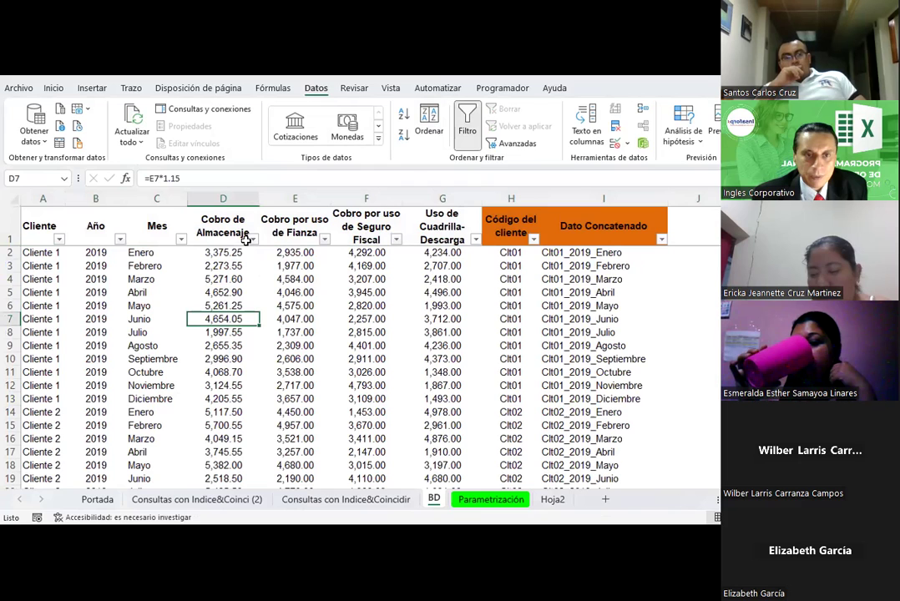
pyautogui.click(243, 235)
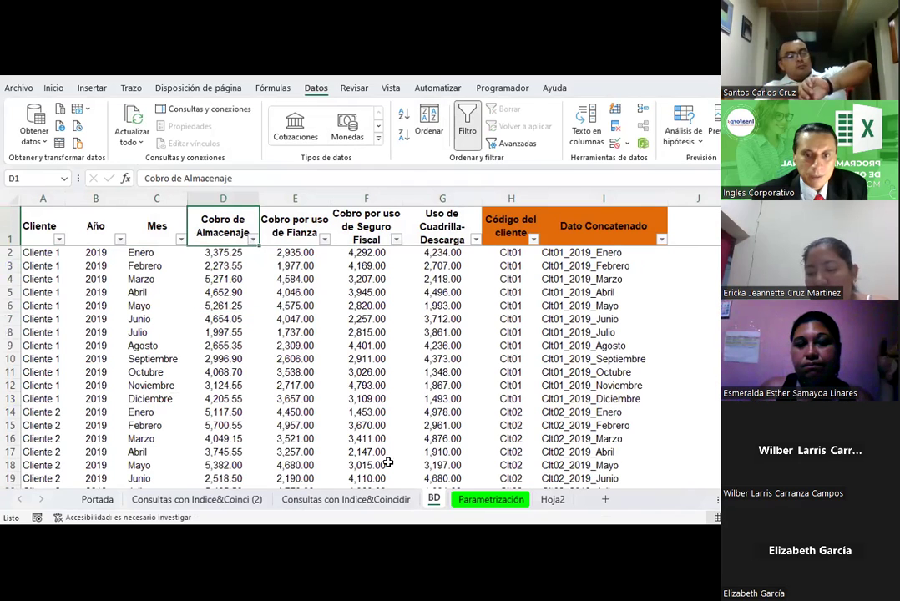
# Copy F35's $5,077.25 and try it in the Cobro de Almacenaje filter search, then cancel.
pyautogui.click(365, 499)
pyautogui.click(321, 422)
pyautogui.hotkey('ctrl', 'c')
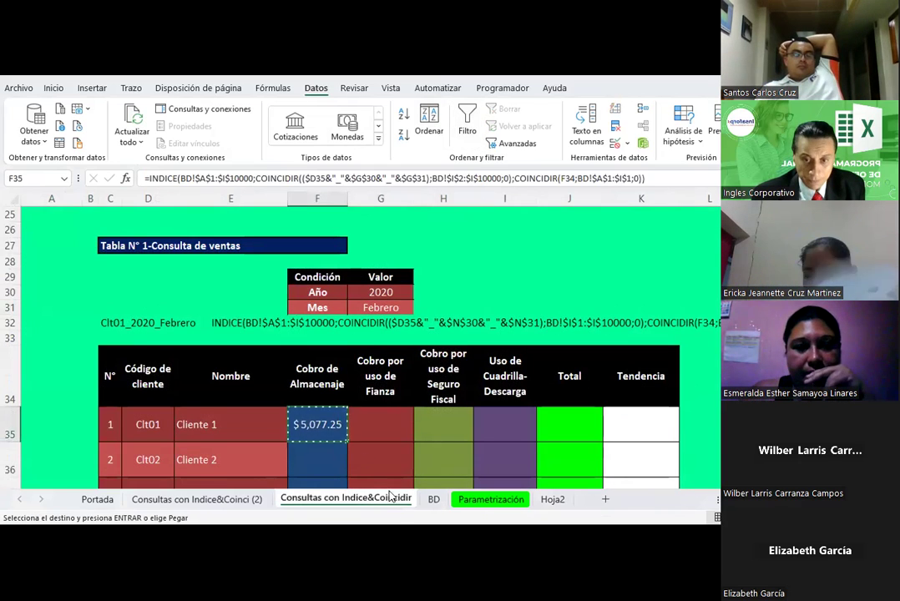
pyautogui.click(434, 499)
pyautogui.click(252, 240)
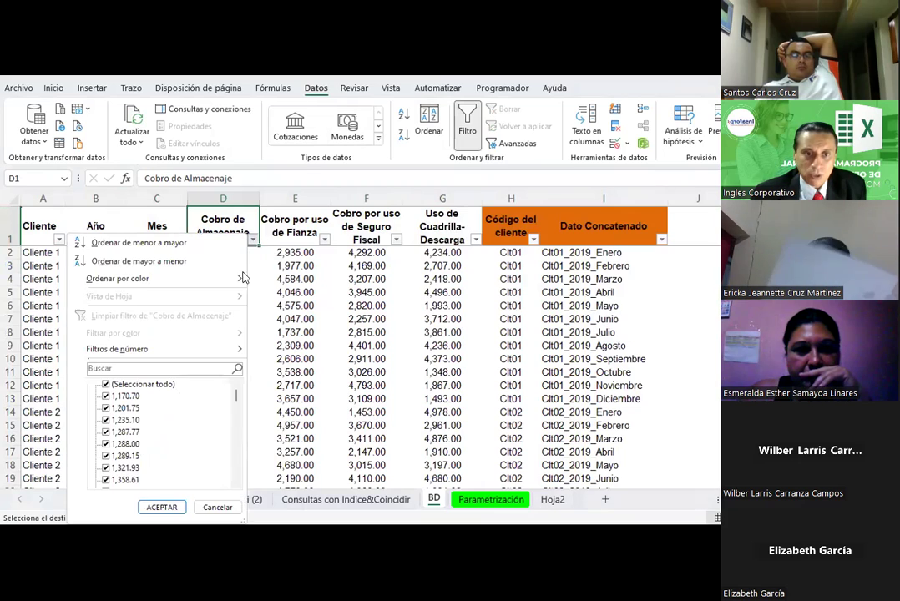
pyautogui.hotkey('ctrl', 'v')
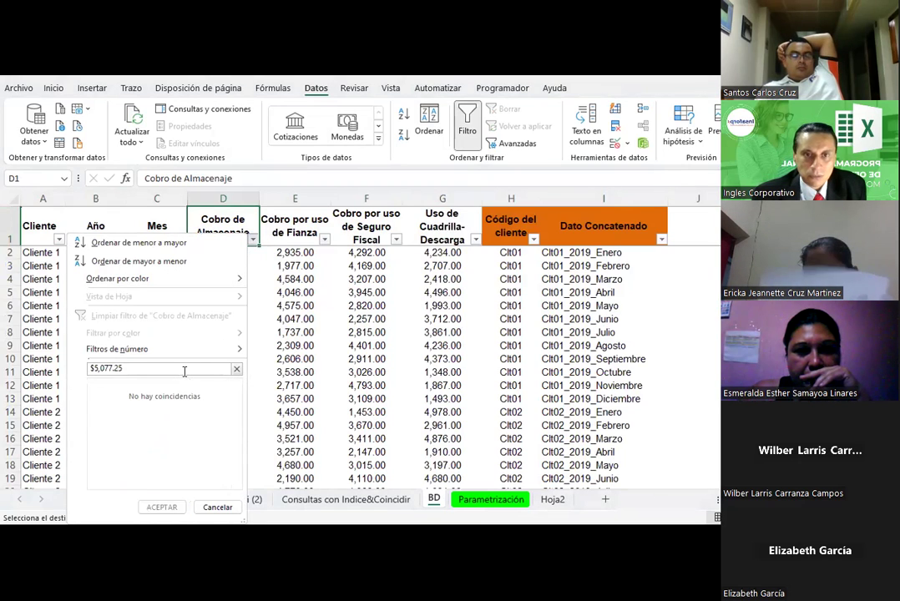
pyautogui.hotkey('ctrl', 'a')
pyautogui.press('BackSpace')
pyautogui.press('Escape')
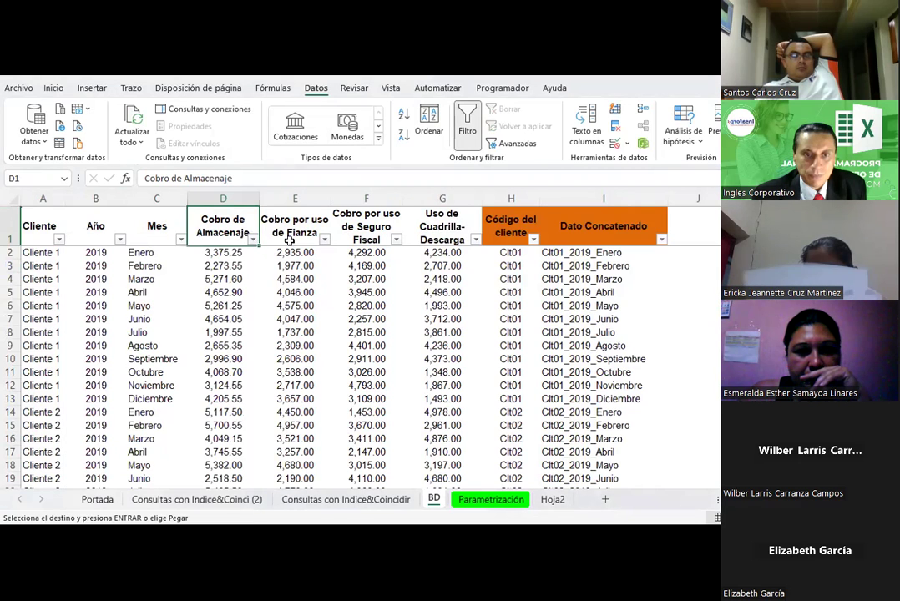
# Clear the Cobro por uso de Fianza filter search without filtering and return to the Consultas con Indice&Coincidir sheet.
pyautogui.click(324, 238)
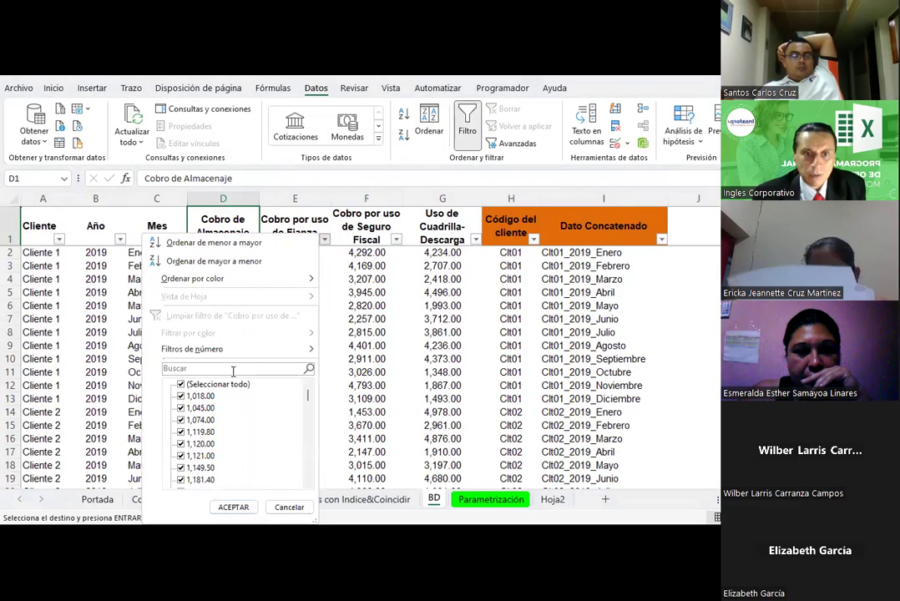
pyautogui.hotkey('ctrl', 'a')
pyautogui.press('BackSpace')
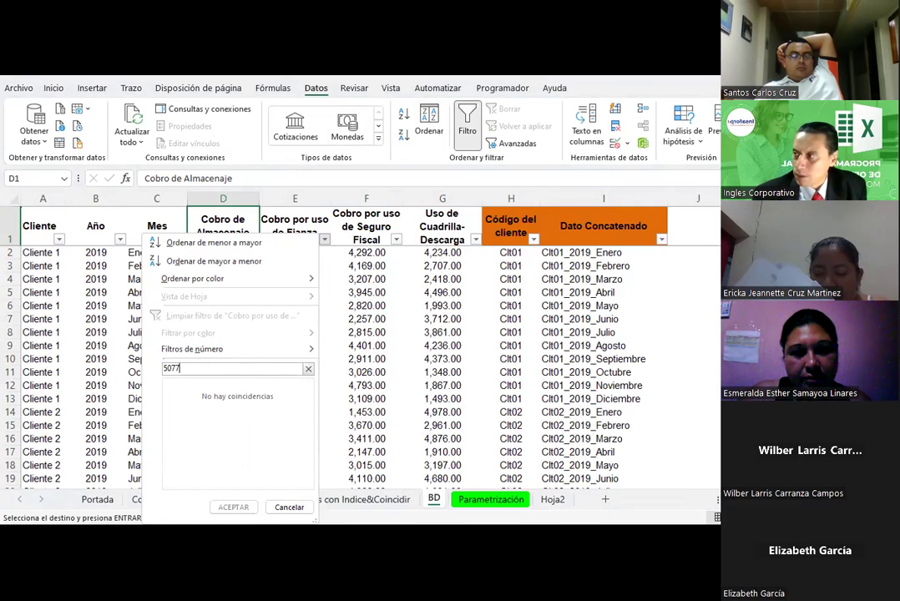
pyautogui.press('Escape')
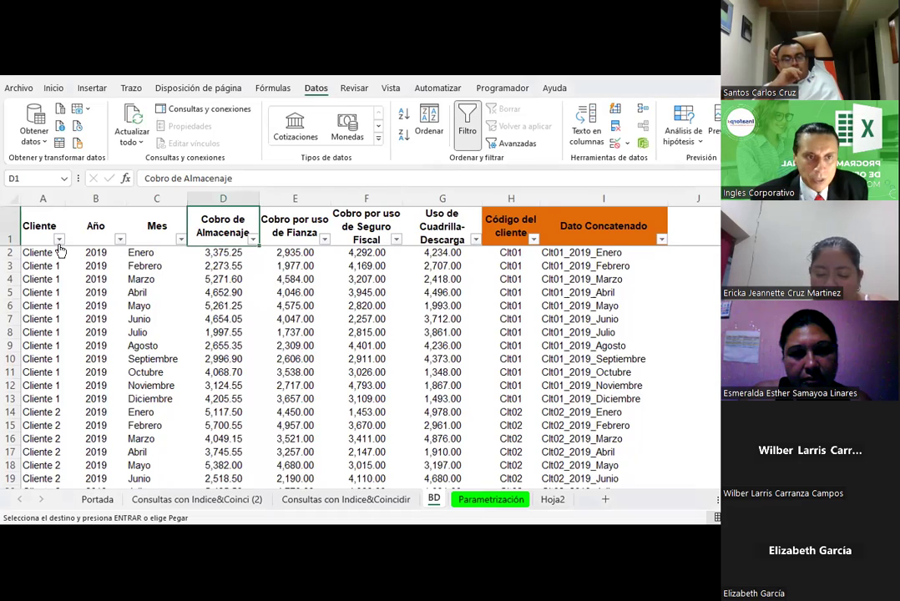
pyautogui.click(340, 499)
pyautogui.press('Escape')
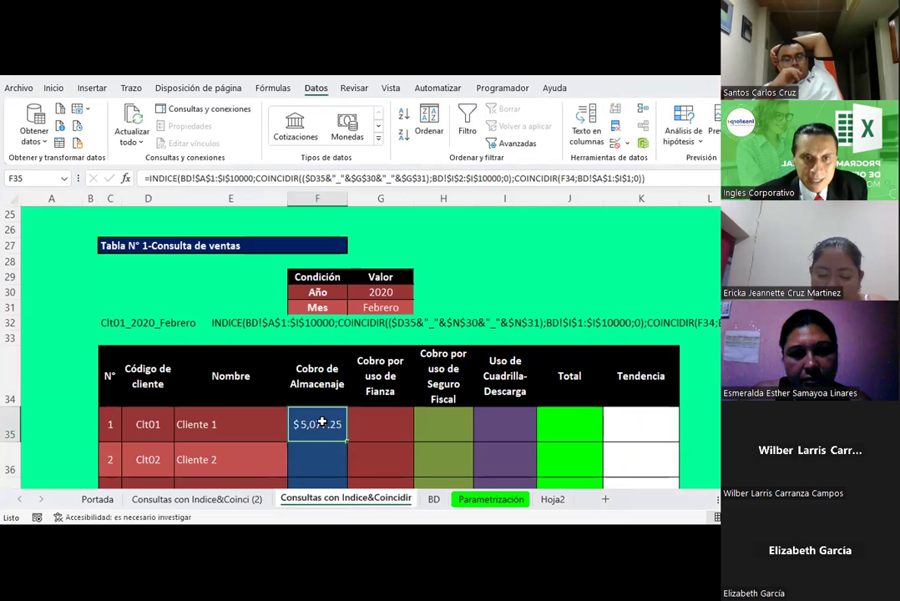
# On the BD sheet, filter Cliente to Cliente 1 and Año to 2020.
pyautogui.click(432, 499)
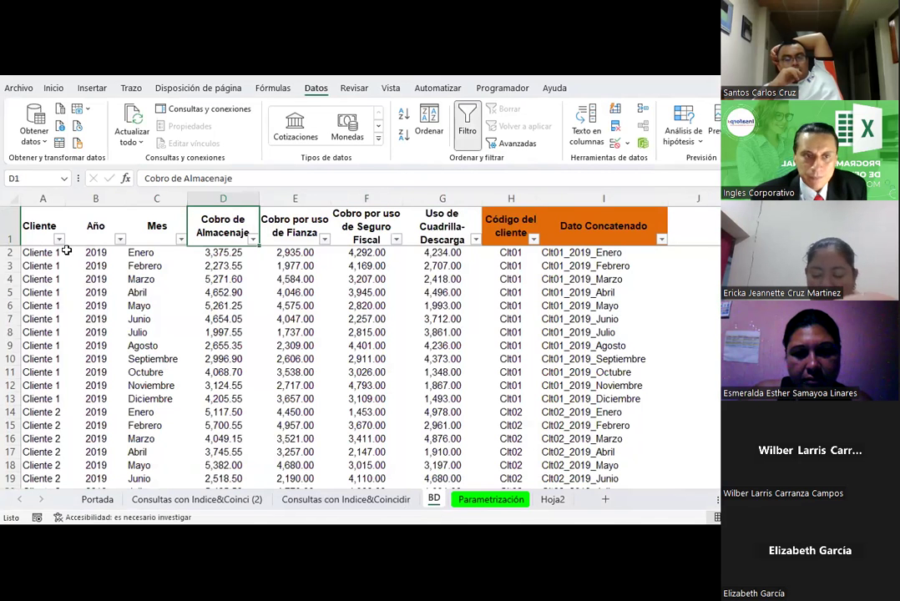
pyautogui.click(58, 238)
pyautogui.click(126, 385)
pyautogui.click(121, 396)
pyautogui.click(158, 507)
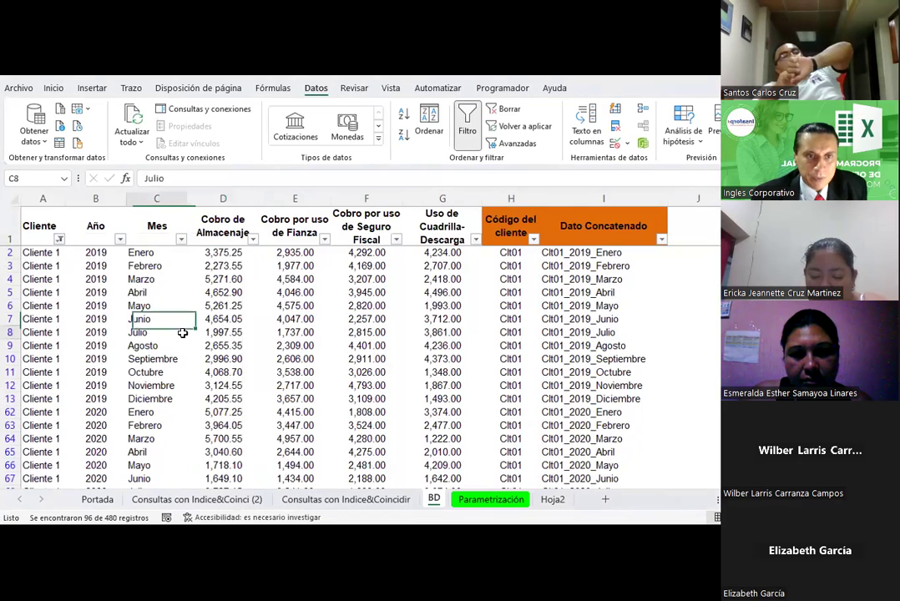
pyautogui.click(121, 239)
pyautogui.click(166, 384)
pyautogui.click(178, 407)
pyautogui.click(218, 507)
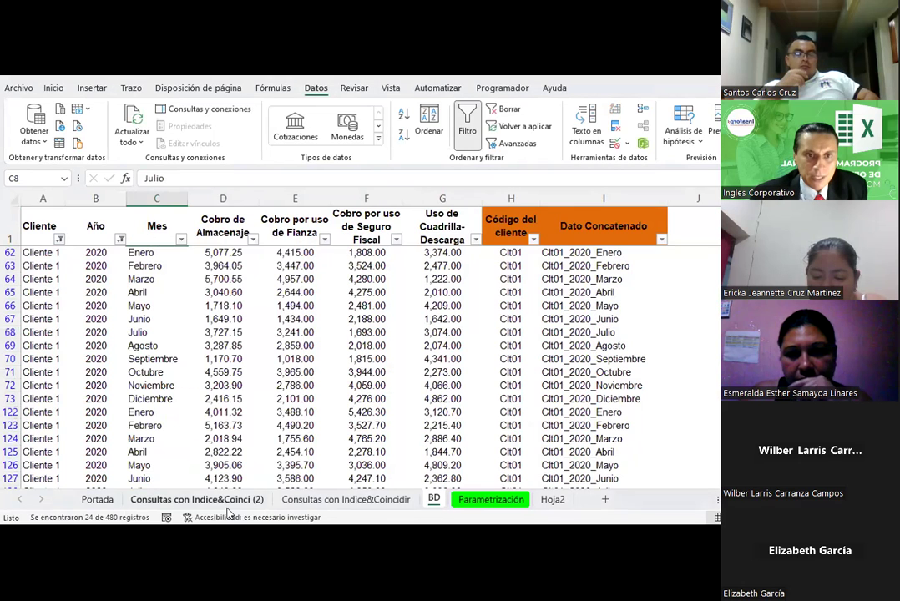
# Compare the Enero 2020 charge with the query table, then filter Mes to Febrero only.
pyautogui.click(229, 255)
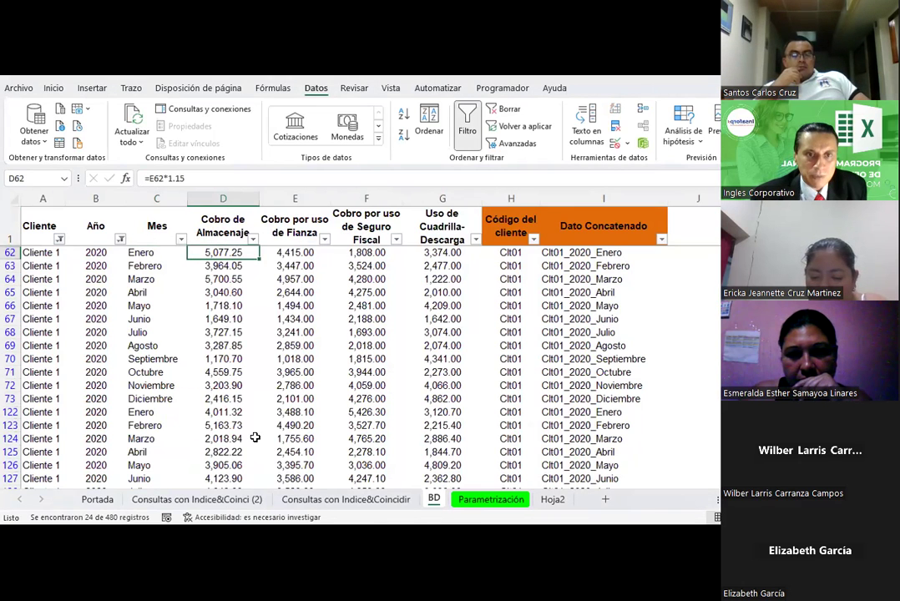
pyautogui.click(373, 500)
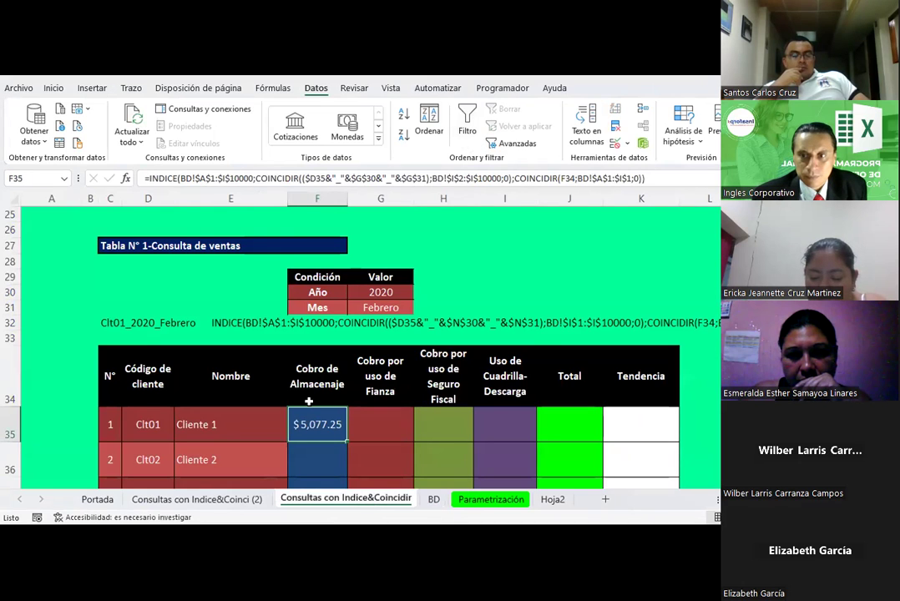
pyautogui.click(434, 501)
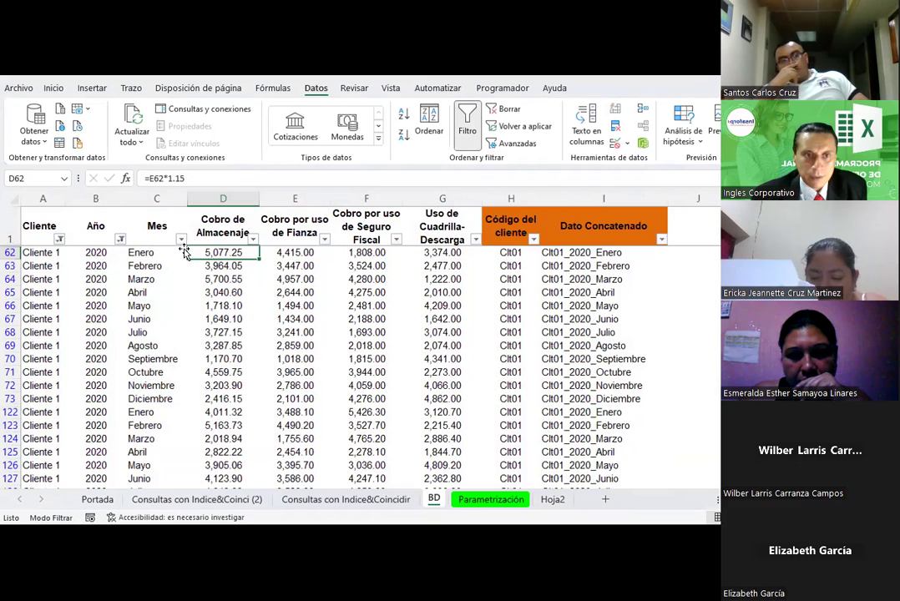
pyautogui.click(179, 240)
pyautogui.click(227, 384)
pyautogui.click(242, 432)
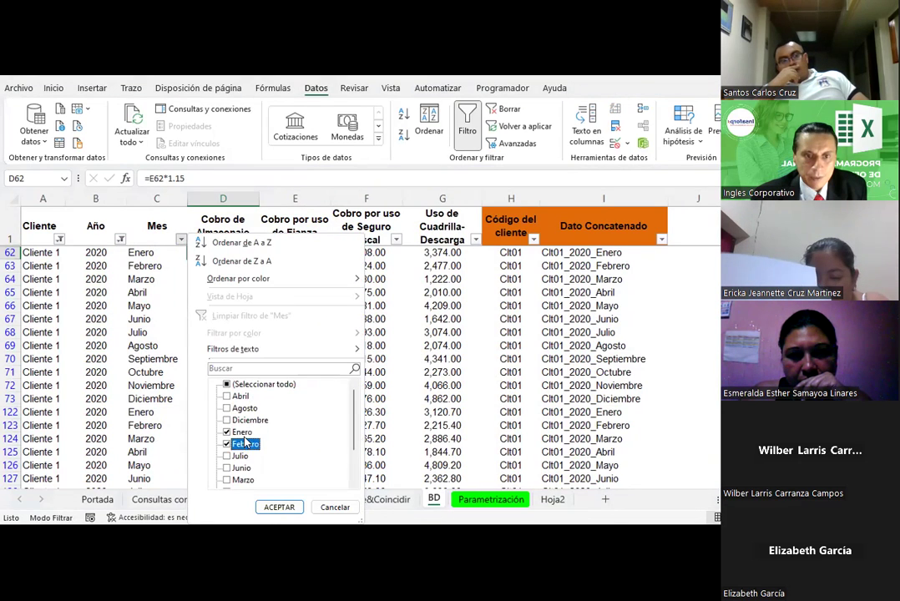
pyautogui.click(227, 431)
pyautogui.click(279, 507)
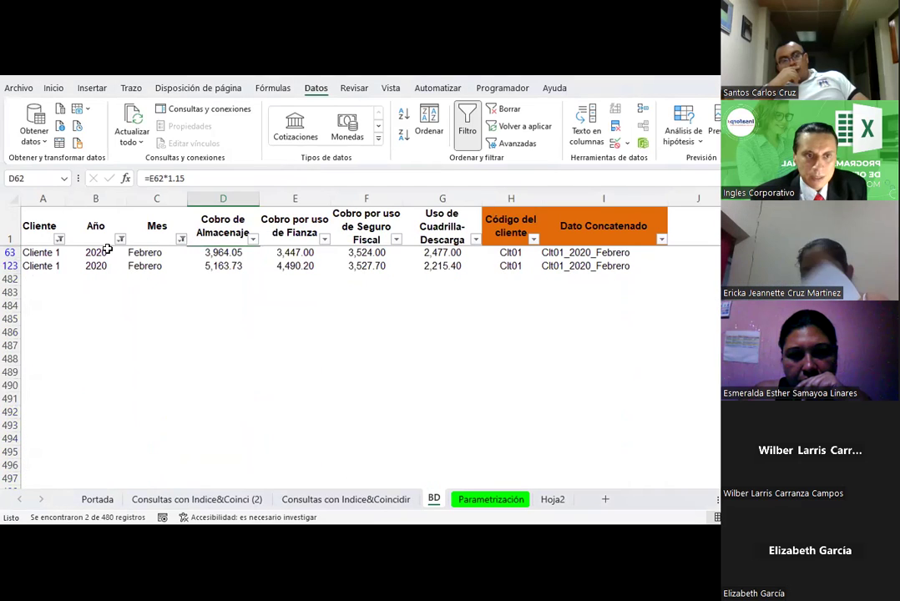
# Clear the Cliente, Año and Mes filters so every BD row shows.
pyautogui.click(59, 240)
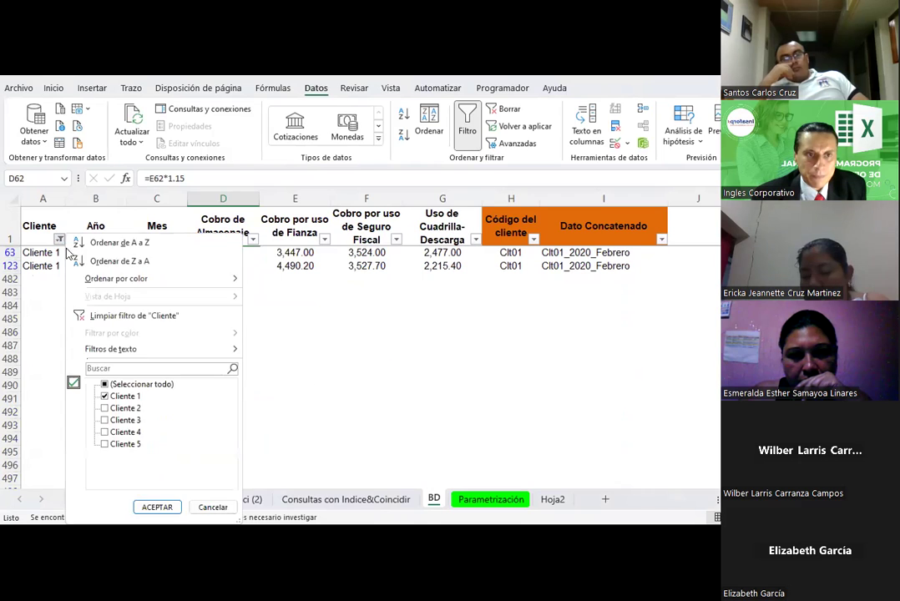
pyautogui.click(108, 315)
pyautogui.click(115, 239)
pyautogui.click(180, 310)
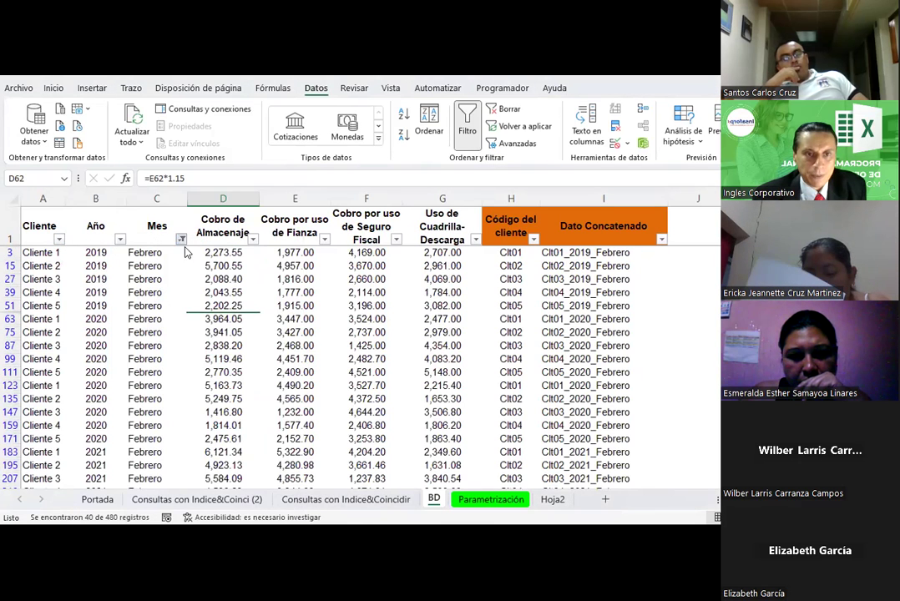
pyautogui.click(182, 239)
pyautogui.click(232, 318)
# Fill cells A63:D63 of the Cliente 1 2020 Febrero row yellow.
pyautogui.scroll(-7, 103, 372)
pyautogui.scroll(-3, 104, 372)
pyautogui.scroll(-5, 76, 378)
pyautogui.scroll(-3, 77, 382)
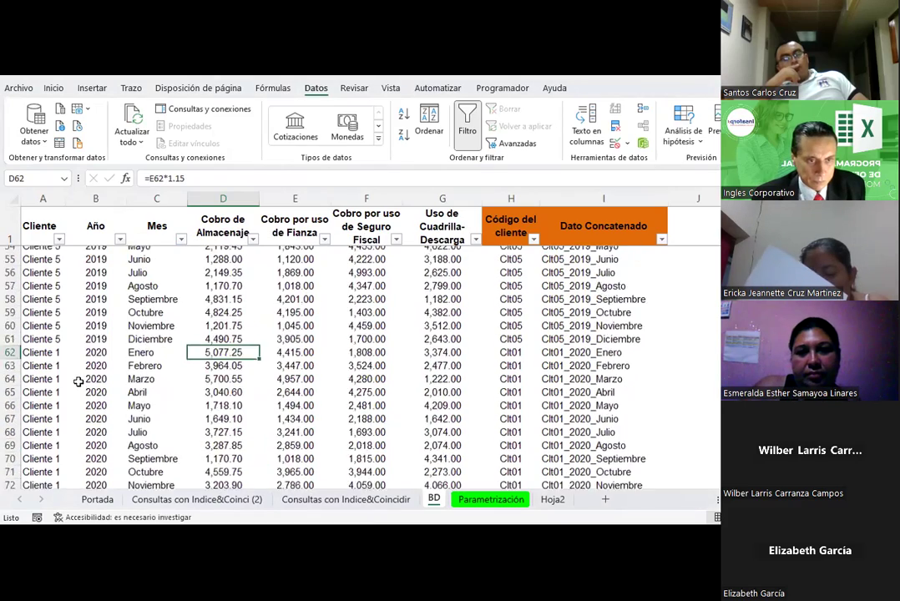
pyautogui.scroll(1, 78, 382)
pyautogui.moveTo(40, 385); pyautogui.dragTo(210, 387)
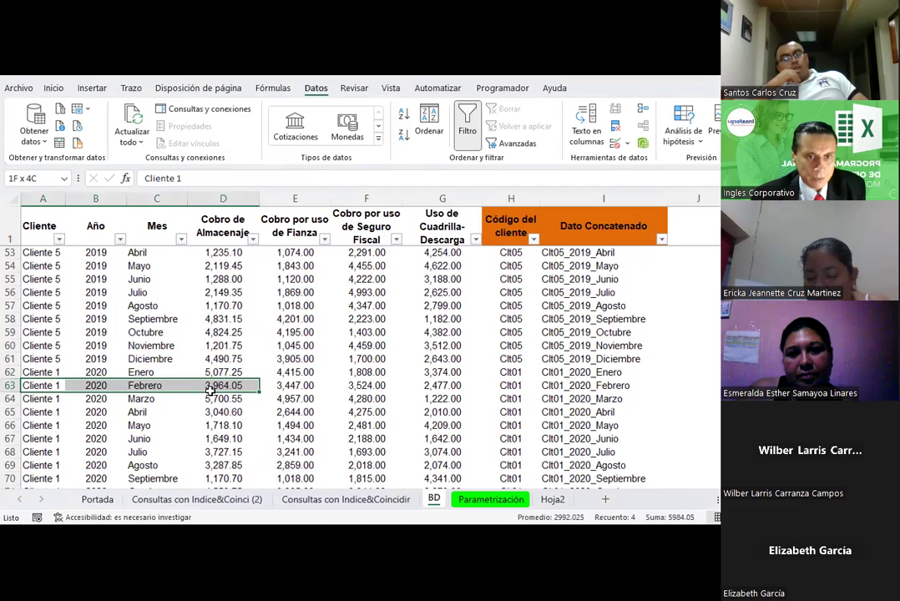
pyautogui.click(53, 88)
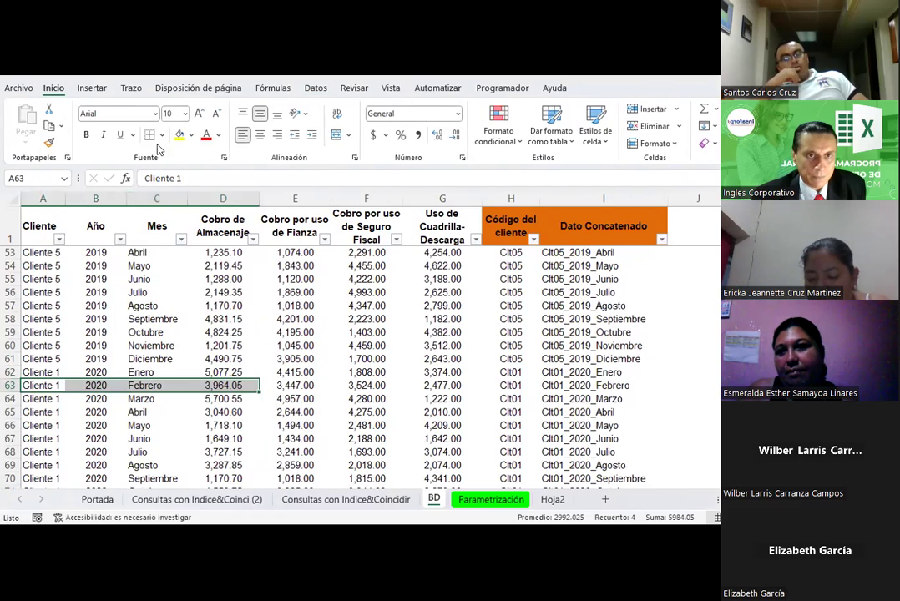
pyautogui.click(177, 135)
# Fill cells A123:C123 of the duplicate Febrero row yellow.
pyautogui.scroll(-10, 158, 345)
pyautogui.scroll(-5, 158, 344)
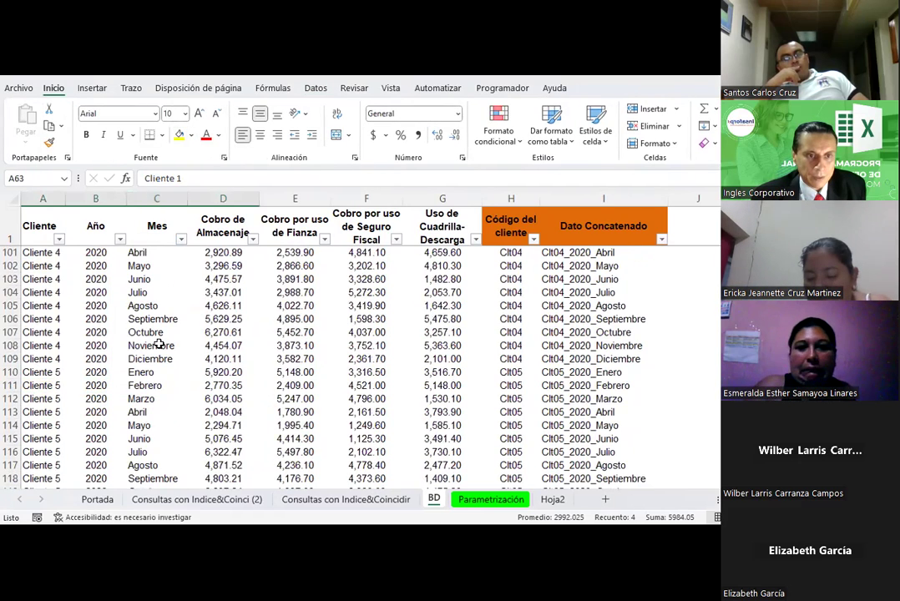
pyautogui.scroll(-6, 159, 344)
pyautogui.scroll(-5, 159, 344)
pyautogui.scroll(-6, 159, 345)
pyautogui.scroll(-3, 159, 344)
pyautogui.scroll(8, 158, 345)
pyautogui.scroll(2, 158, 344)
pyautogui.scroll(1, 158, 344)
pyautogui.scroll(1, 158, 345)
pyautogui.scroll(1, 159, 345)
pyautogui.scroll(1, 62, 321)
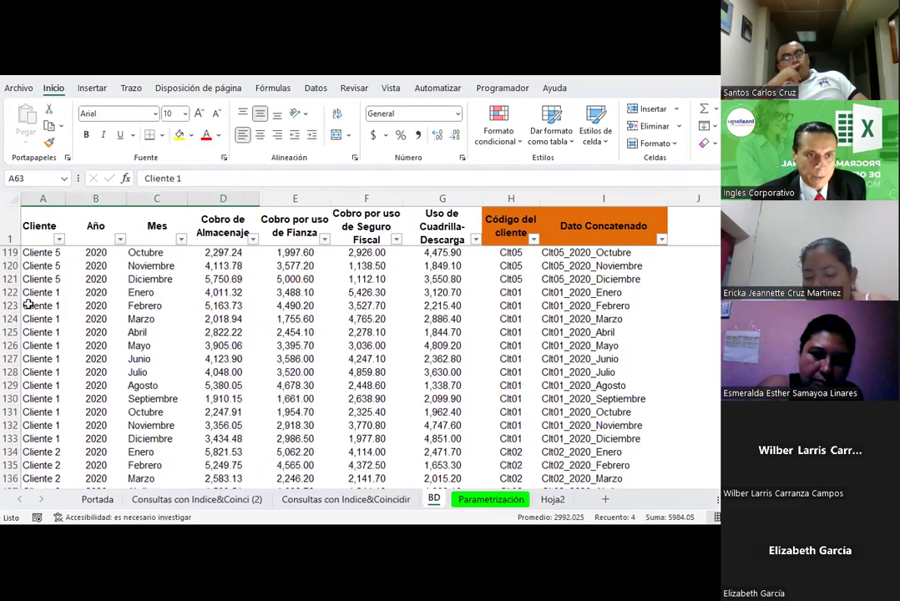
pyautogui.moveTo(29, 306); pyautogui.dragTo(132, 307)
pyautogui.click(177, 136)
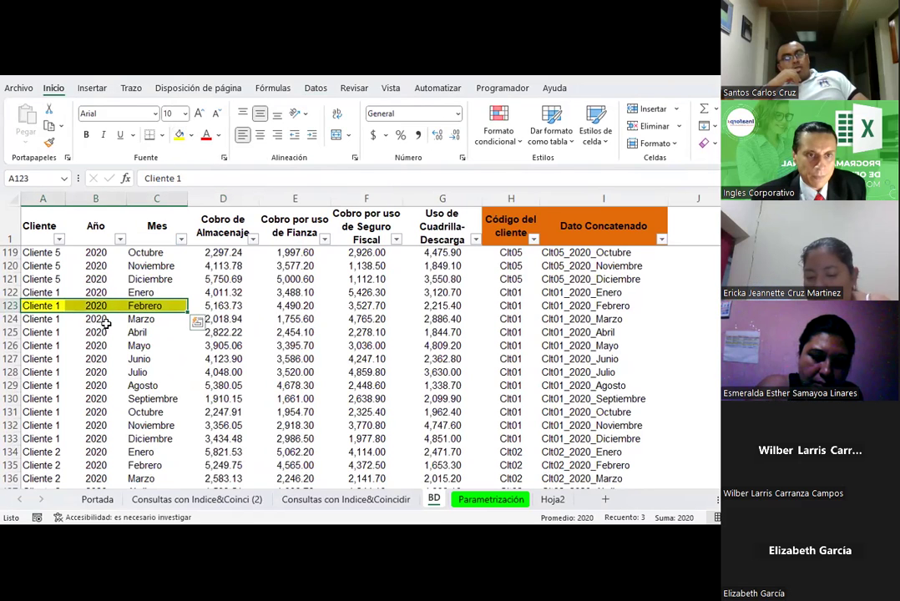
# Scroll through the BD data to review the highlighted Febrero rows.
pyautogui.scroll(1, 109, 345)
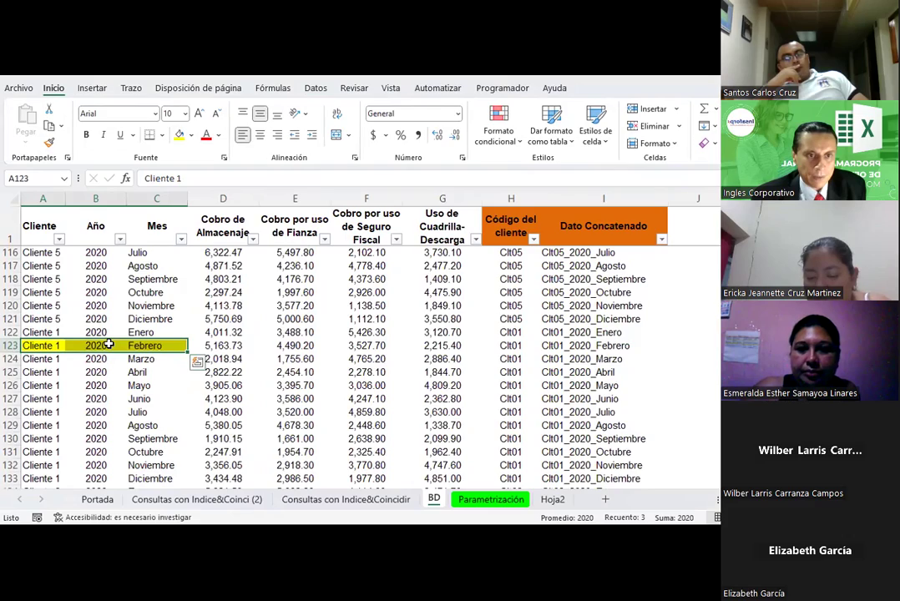
pyautogui.scroll(-2, 108, 345)
pyautogui.scroll(-3, 108, 355)
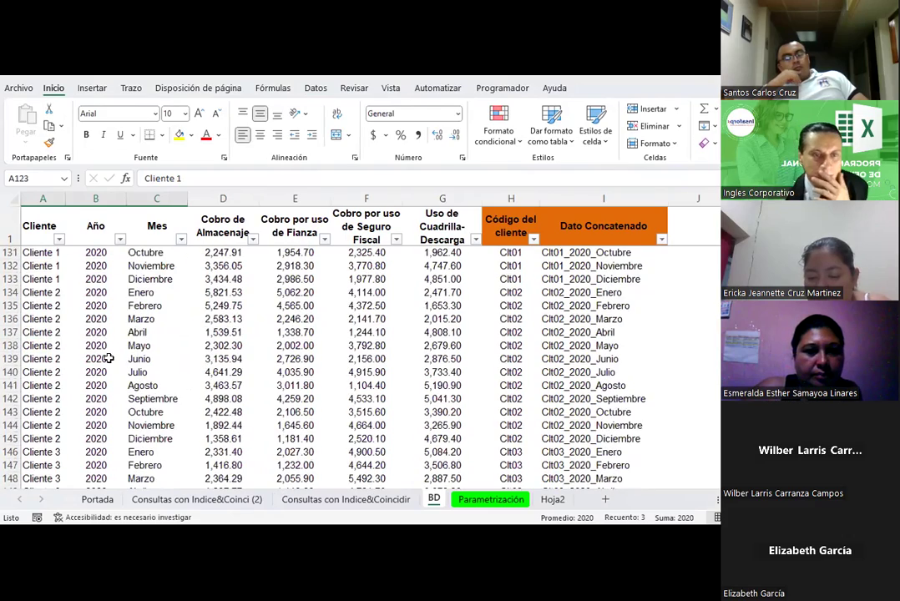
pyautogui.scroll(6, 109, 358)
pyautogui.scroll(9, 109, 359)
pyautogui.scroll(6, 108, 358)
pyautogui.scroll(8, 108, 358)
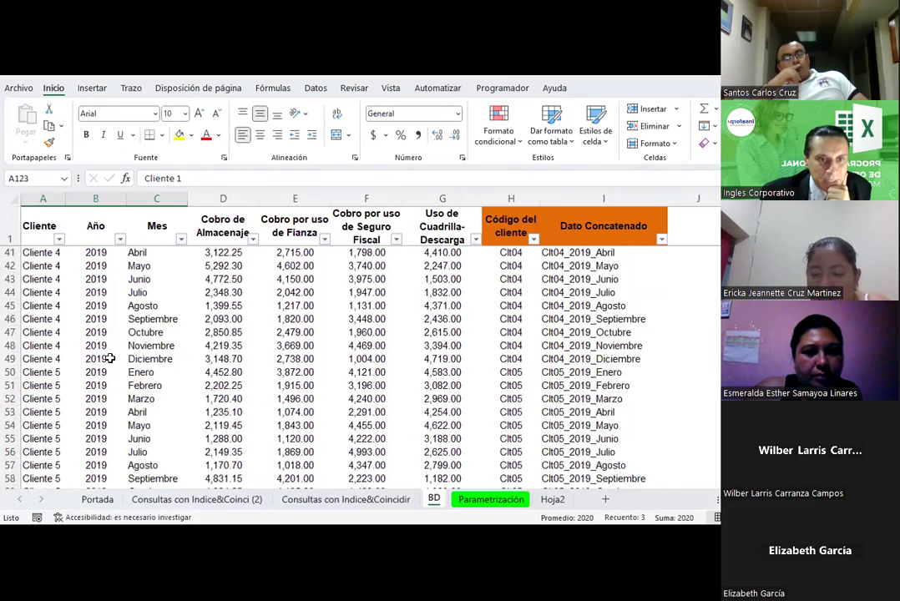
pyautogui.scroll(-4, 108, 359)
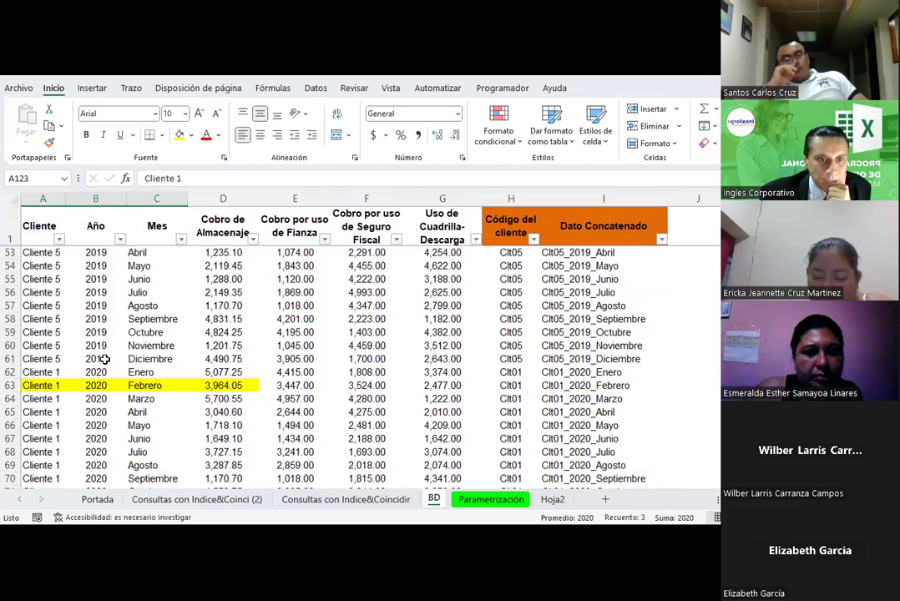
pyautogui.scroll(-1, 105, 359)
pyautogui.scroll(-1, 100, 331)
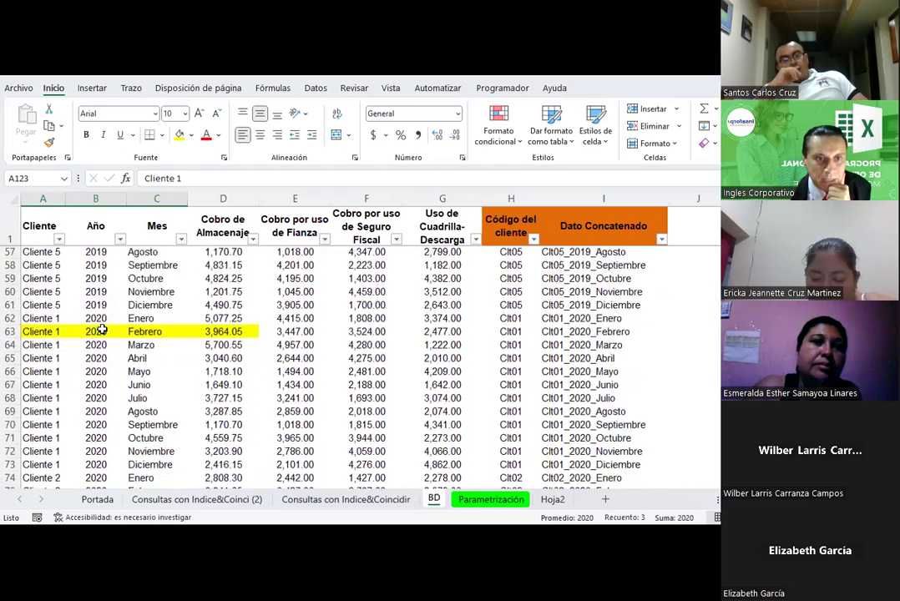
pyautogui.scroll(-3, 100, 330)
pyautogui.scroll(-2, 100, 331)
pyautogui.scroll(-3, 101, 331)
pyautogui.scroll(-4, 100, 331)
pyautogui.scroll(-4, 100, 330)
pyautogui.scroll(-3, 100, 331)
pyautogui.scroll(-3, 100, 331)
pyautogui.scroll(-4, 101, 331)
pyautogui.scroll(-6, 101, 331)
pyautogui.scroll(-11, 100, 331)
pyautogui.scroll(-5, 100, 330)
pyautogui.scroll(1, 100, 331)
pyautogui.scroll(-5, 100, 331)
pyautogui.scroll(-6, 100, 331)
pyautogui.scroll(-12, 100, 330)
pyautogui.scroll(-6, 100, 331)
pyautogui.scroll(-9, 100, 331)
pyautogui.scroll(-10, 101, 331)
pyautogui.scroll(-12, 100, 331)
pyautogui.scroll(2, 100, 331)
pyautogui.scroll(11, 101, 331)
pyautogui.scroll(11, 101, 331)
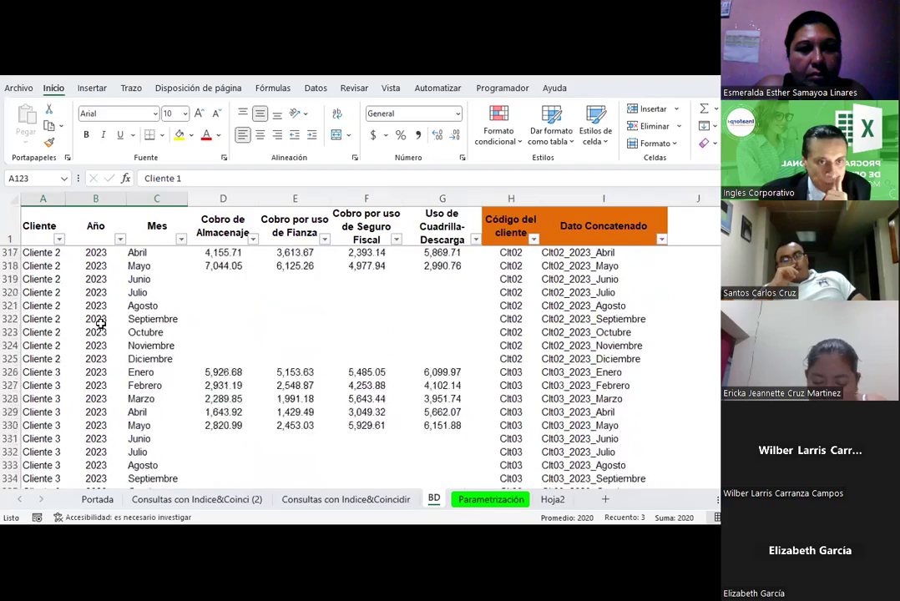
pyautogui.scroll(20, 101, 331)
pyautogui.scroll(6, 101, 326)
pyautogui.scroll(19, 101, 324)
pyautogui.scroll(8, 101, 324)
pyautogui.scroll(11, 100, 324)
pyautogui.scroll(9, 101, 324)
pyautogui.scroll(6, 100, 322)
pyautogui.scroll(2, 99, 322)
pyautogui.scroll(1, 99, 321)
pyautogui.scroll(-20, 100, 322)
pyautogui.scroll(-9, 99, 322)
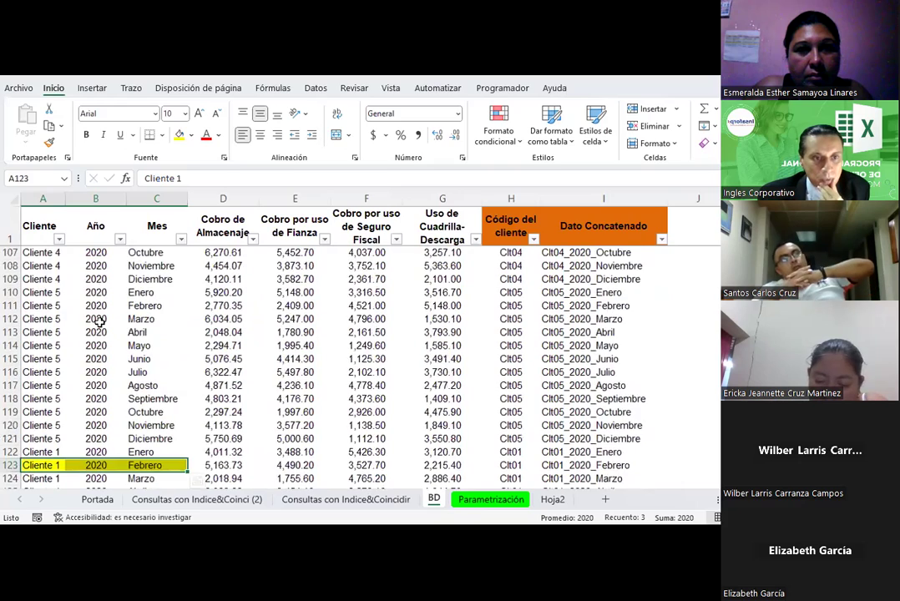
pyautogui.scroll(-3, 96, 351)
# Try entering =+B122 in B123 and dismiss the restricted-entry error.
pyautogui.click(92, 425)
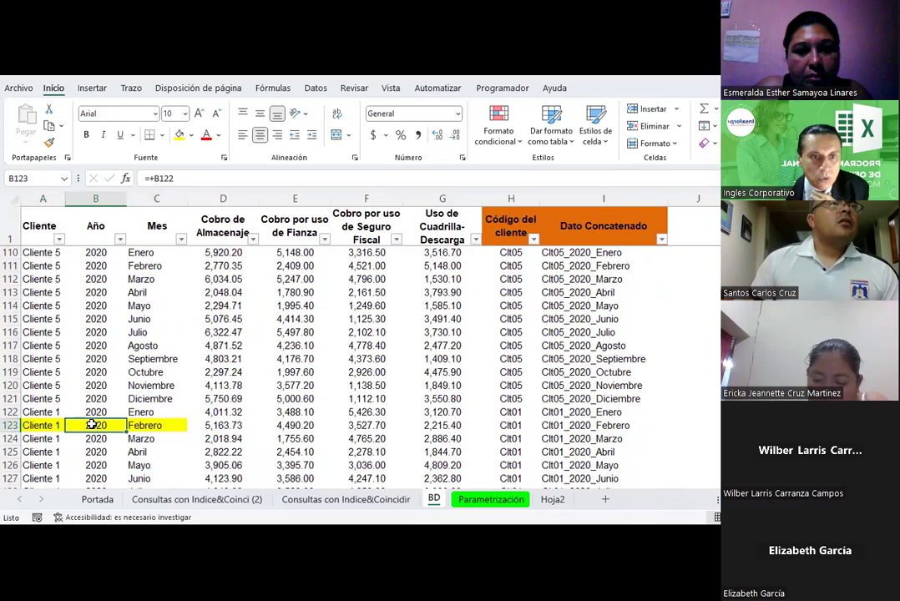
pyautogui.write('+B122')
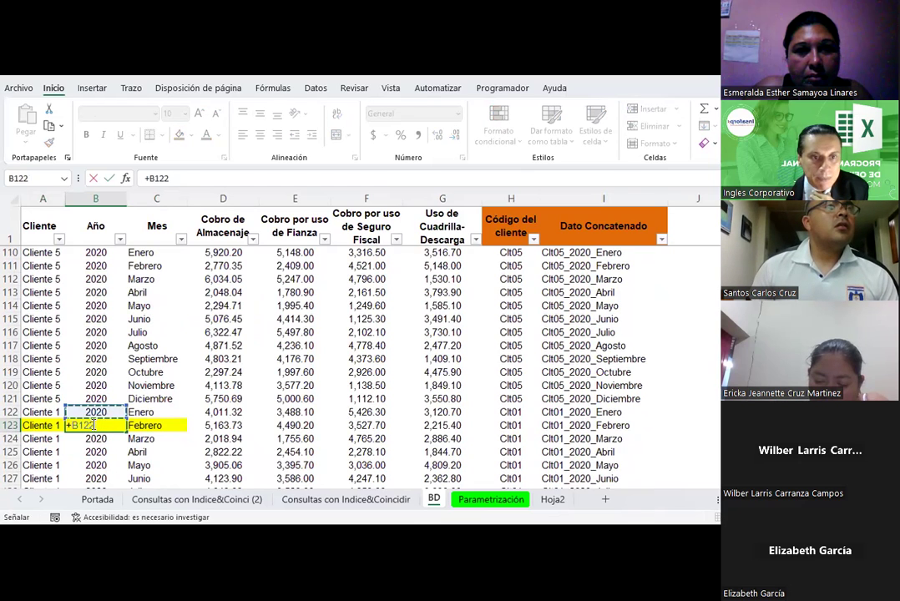
pyautogui.press('Return')
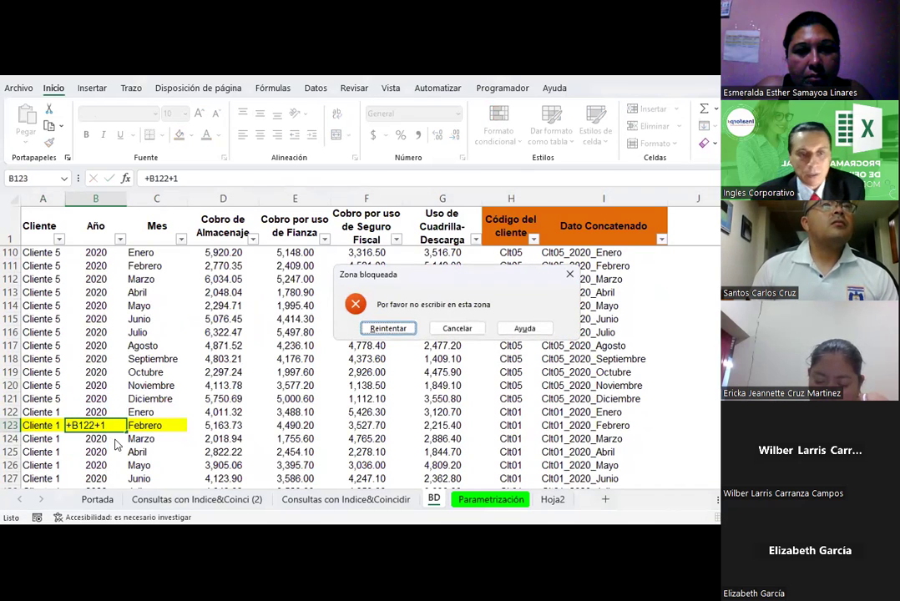
pyautogui.press('Escape')
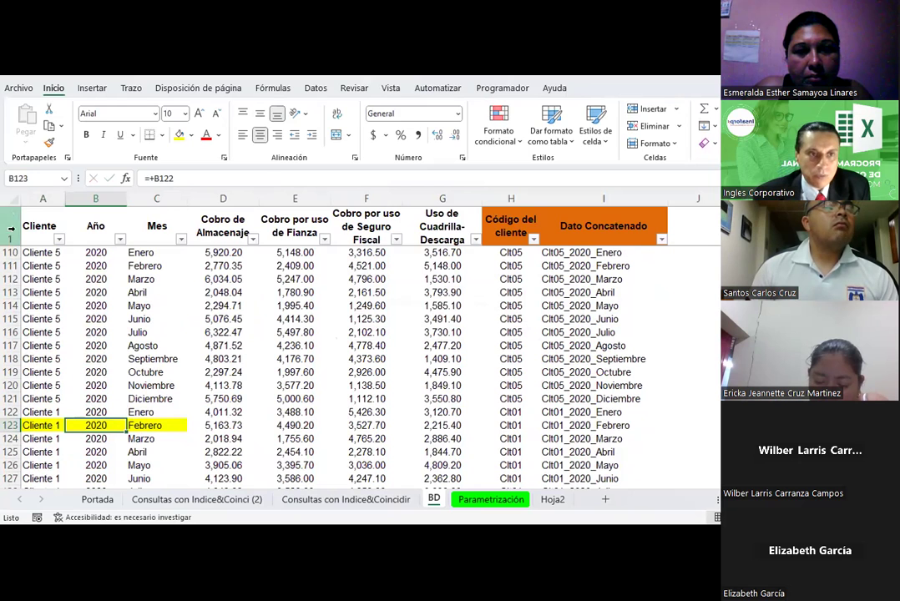
# Set data validation on the whole sheet to allow Cualquier valor.
pyautogui.click(15, 198)
pyautogui.click(316, 88)
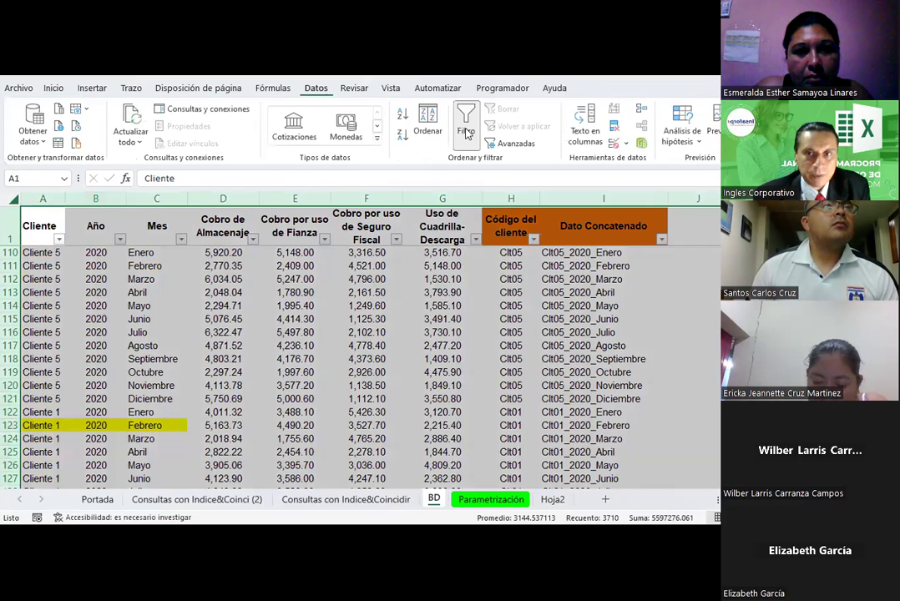
pyautogui.click(618, 143)
pyautogui.click(648, 161)
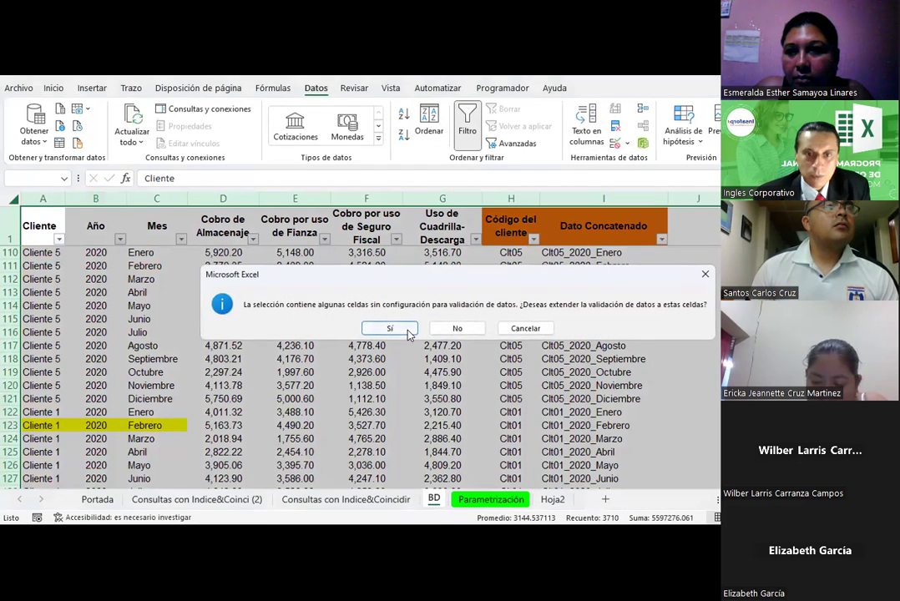
pyautogui.click(408, 328)
pyautogui.click(631, 290)
pyautogui.click(621, 302)
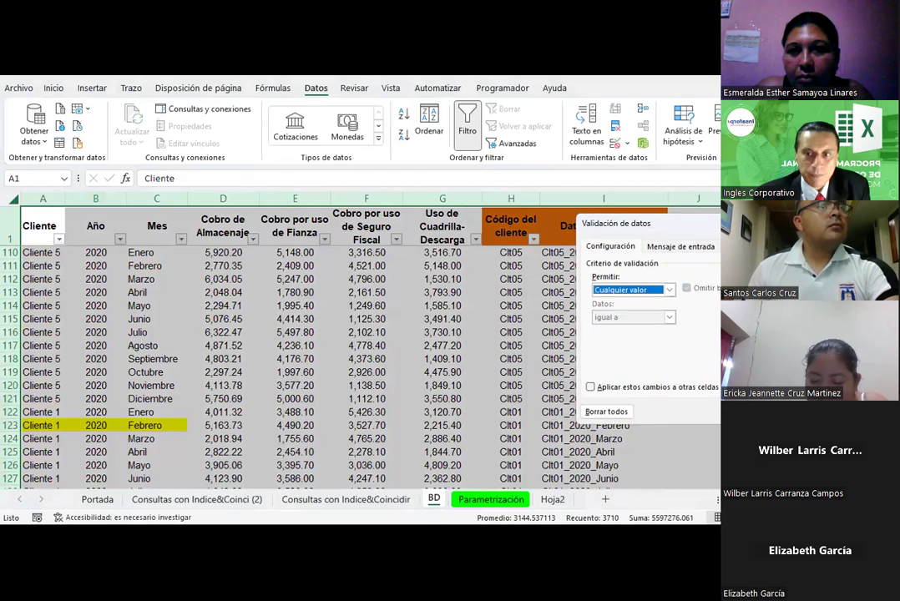
pyautogui.press('Return')
# Begin a formula in B123 that references the year in B122.
pyautogui.click(157, 438)
pyautogui.click(99, 426)
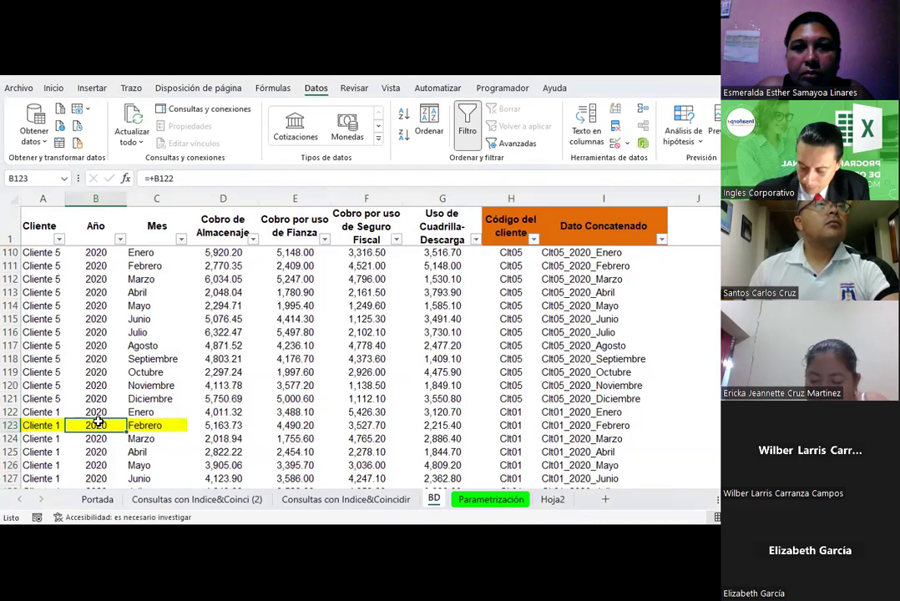
pyautogui.write('+')
pyautogui.press('Up')
# Commit the B123 year formula and scroll through the rows now reading 2021.
pyautogui.press('Return')
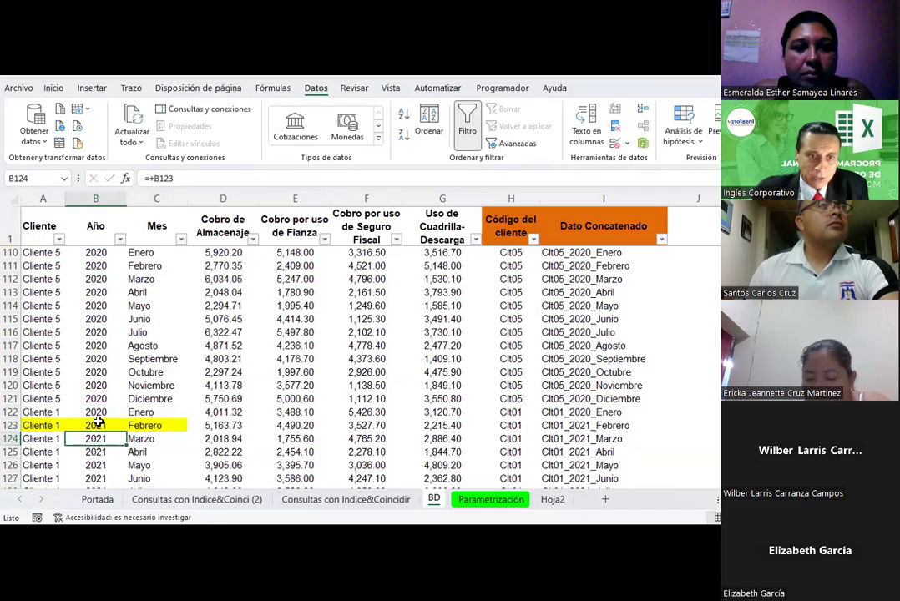
pyautogui.scroll(-5, 133, 415)
pyautogui.scroll(-12, 133, 415)
pyautogui.scroll(-8, 133, 415)
pyautogui.scroll(-8, 133, 415)
pyautogui.scroll(-5, 133, 415)
pyautogui.scroll(-3, 132, 415)
pyautogui.scroll(-4, 133, 415)
pyautogui.scroll(-15, 125, 386)
pyautogui.scroll(-16, 125, 386)
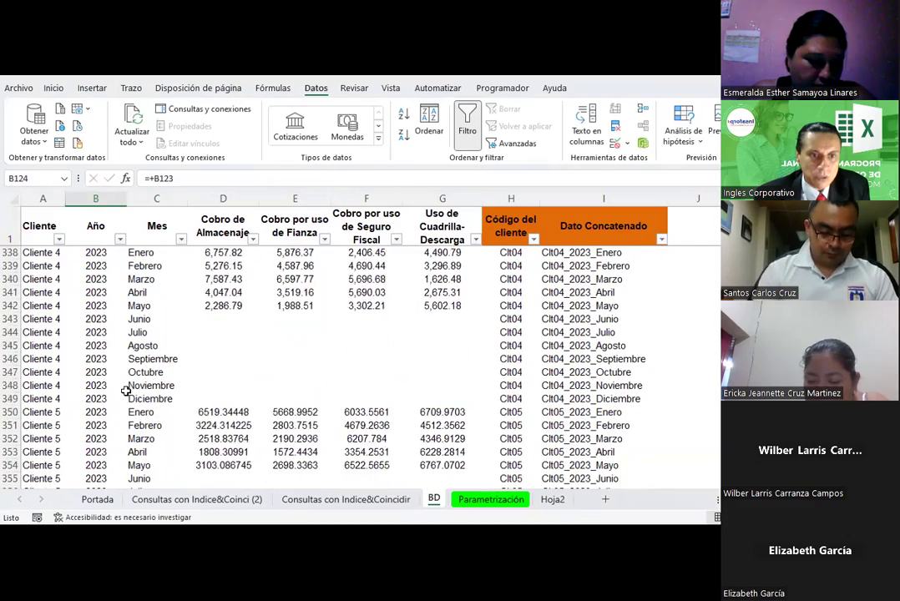
pyautogui.scroll(-11, 126, 386)
pyautogui.scroll(-9, 126, 391)
pyautogui.scroll(7, 125, 391)
pyautogui.scroll(18, 125, 388)
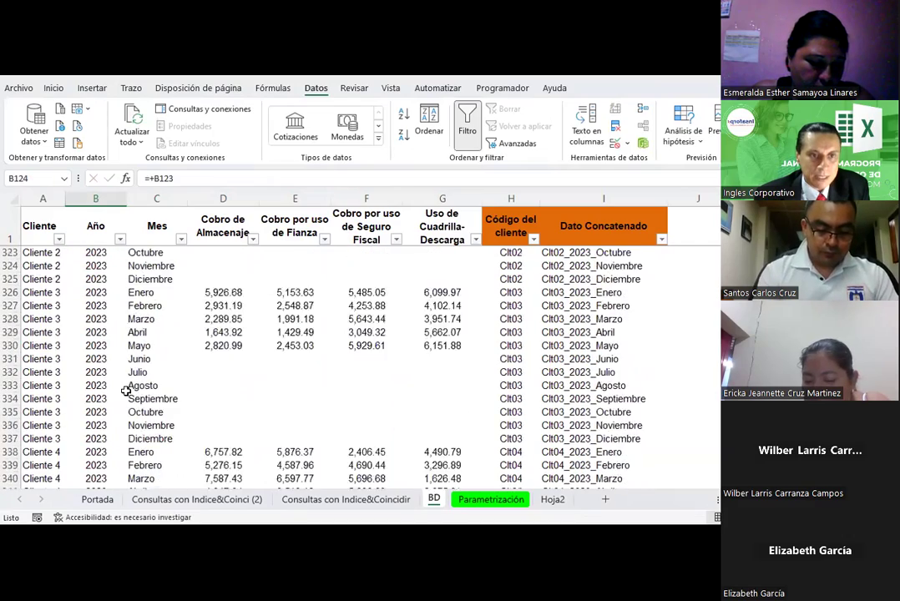
pyautogui.scroll(9, 124, 341)
pyautogui.scroll(6, 118, 318)
# Filter the Año column to show only the 2023 records.
pyautogui.click(120, 240)
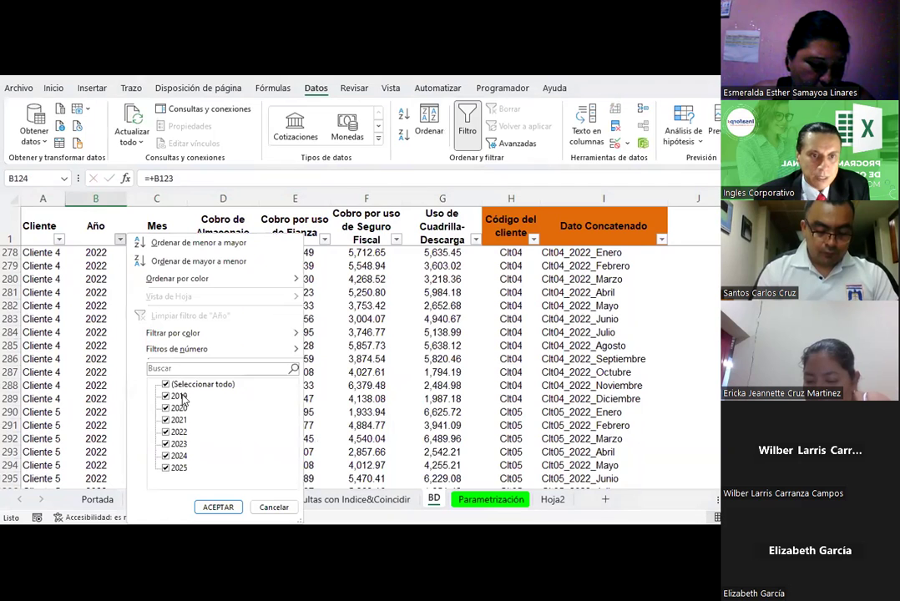
pyautogui.click(184, 386)
pyautogui.click(178, 444)
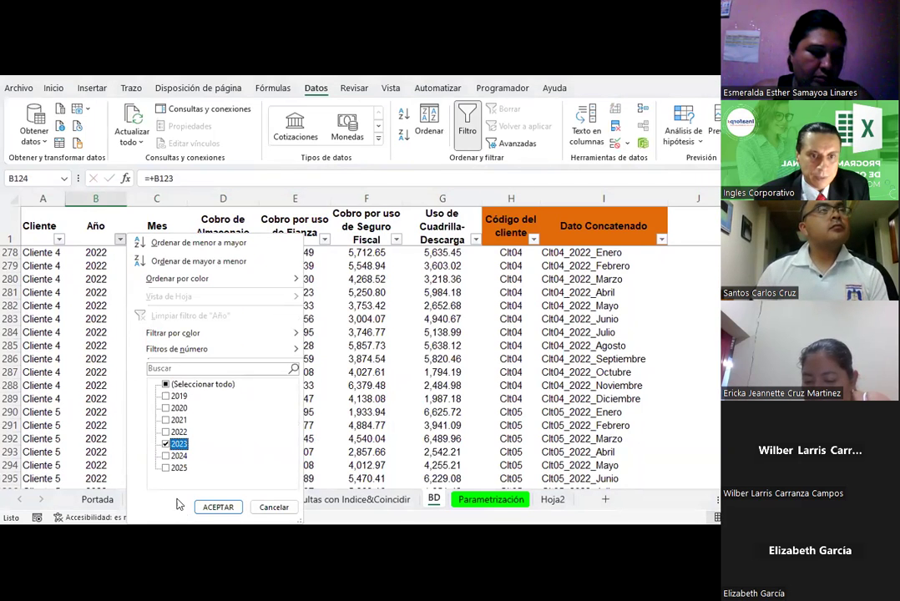
pyautogui.click(218, 508)
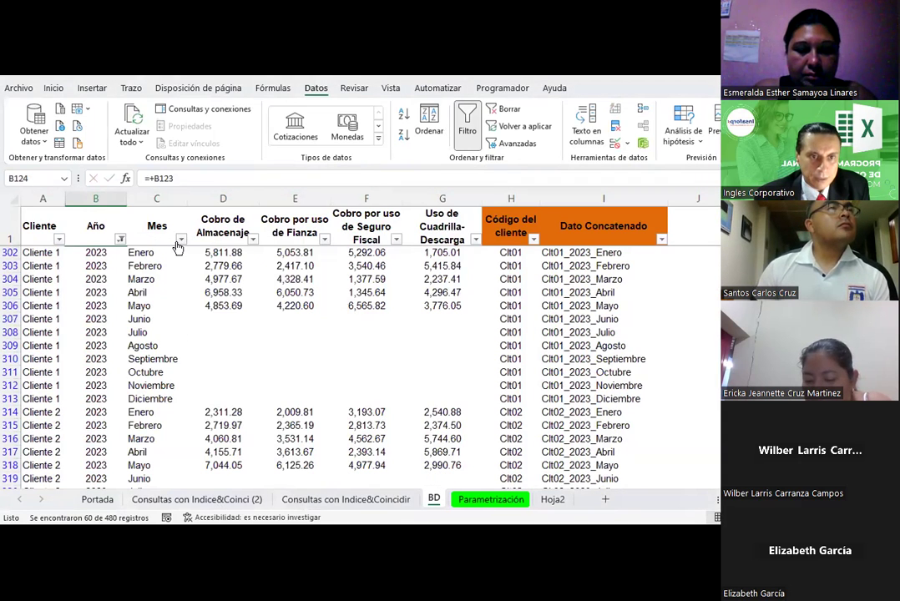
pyautogui.scroll(-6, 134, 367)
pyautogui.scroll(6, 133, 356)
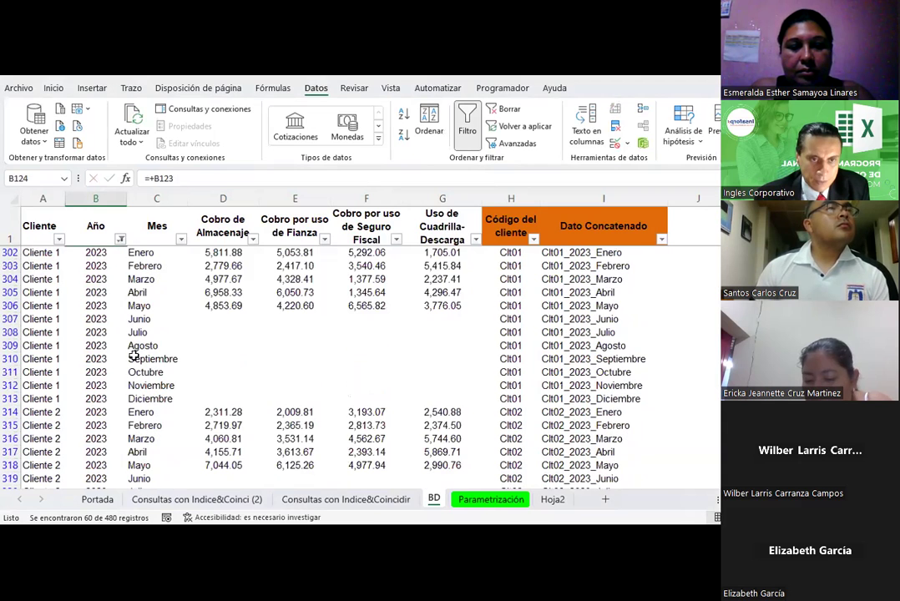
# Show all years again and go to the Consultas con Indice&Coincidir sheet.
pyautogui.click(121, 241)
pyautogui.click(162, 381)
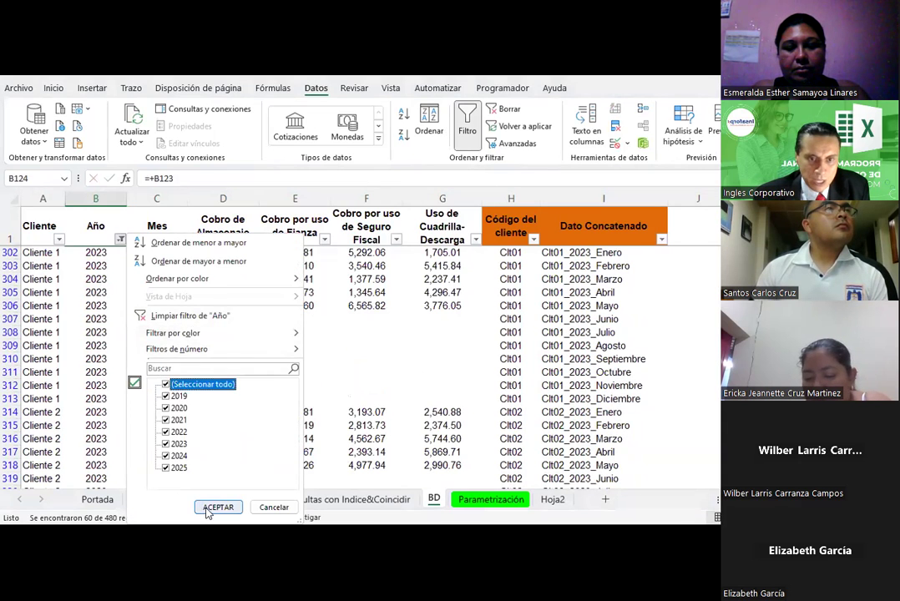
pyautogui.click(216, 508)
pyautogui.click(190, 391)
pyautogui.click(346, 499)
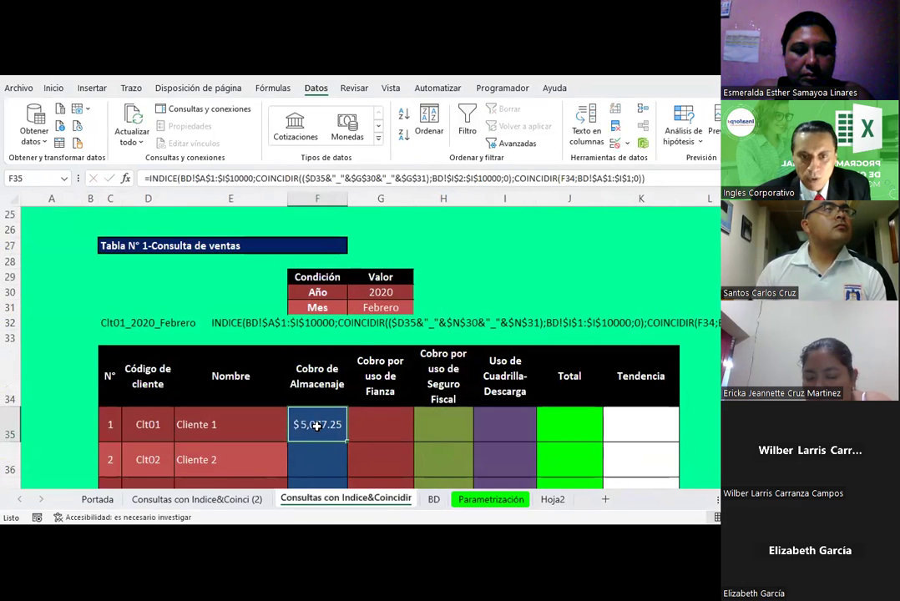
# On the BD sheet, filter the Año column to 2020 only.
pyautogui.click(375, 292)
pyautogui.click(378, 311)
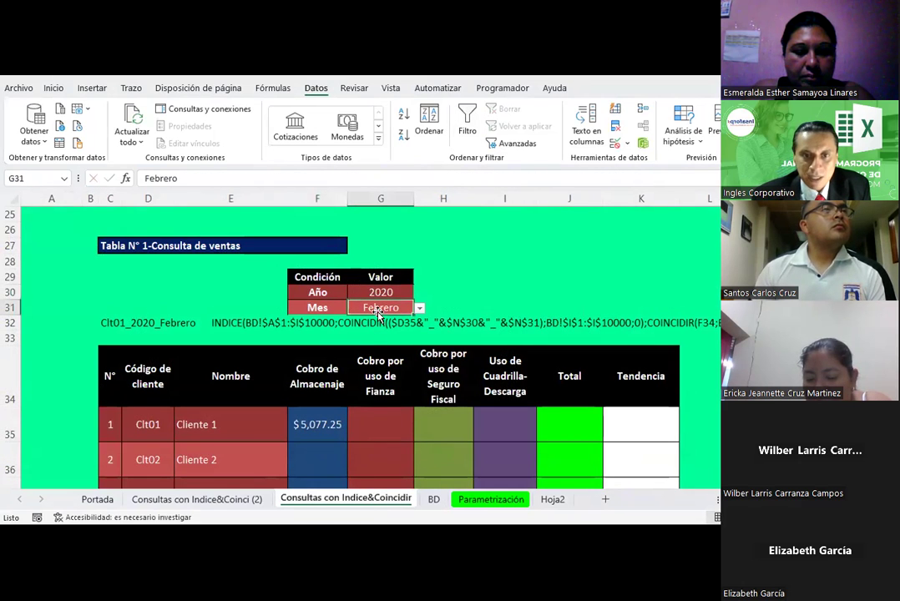
pyautogui.click(433, 498)
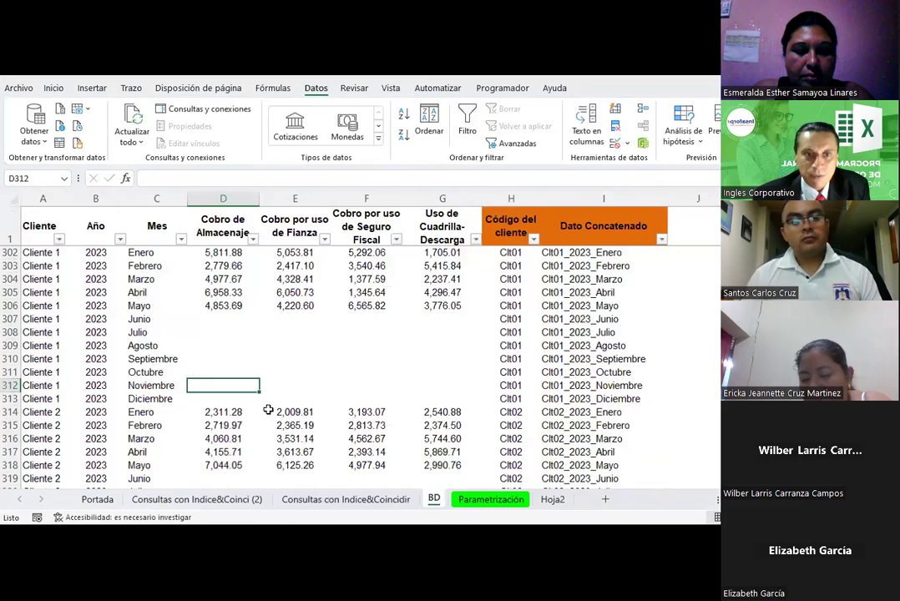
pyautogui.click(119, 241)
pyautogui.click(178, 385)
pyautogui.click(182, 419)
pyautogui.click(181, 421)
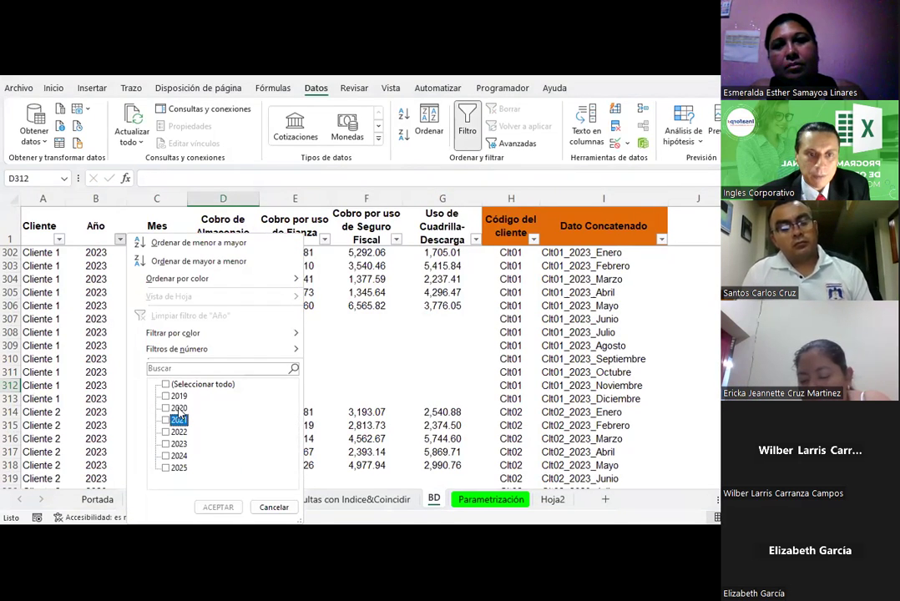
pyautogui.click(180, 408)
pyautogui.click(218, 506)
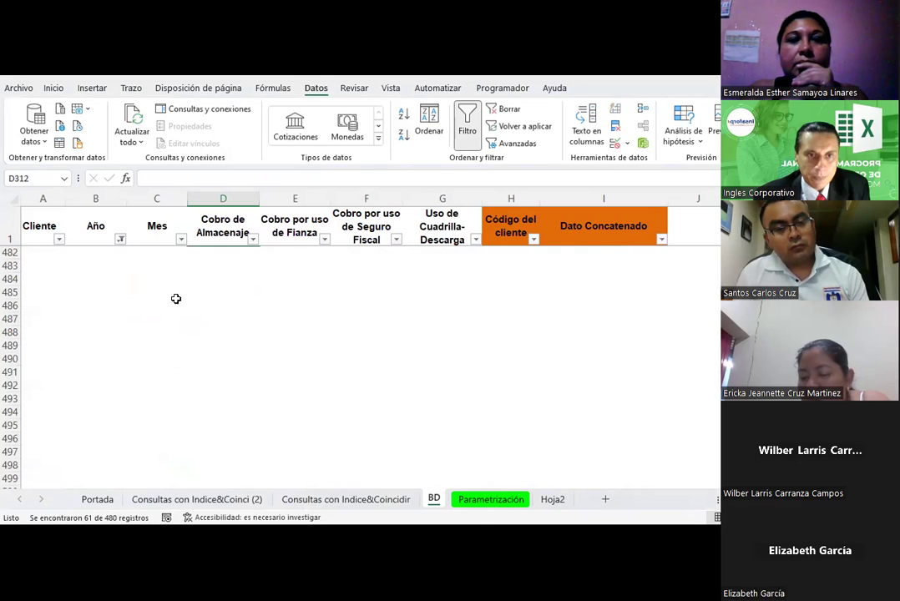
# Narrow the filters to Mes Febrero and Cliente 1.
pyautogui.scroll(8, 179, 297)
pyautogui.click(180, 239)
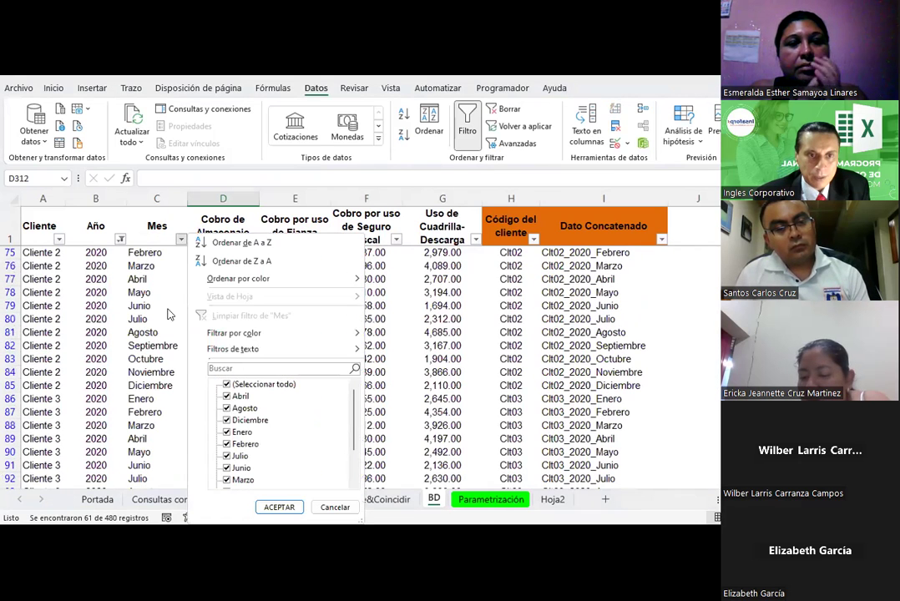
pyautogui.click(237, 385)
pyautogui.click(227, 444)
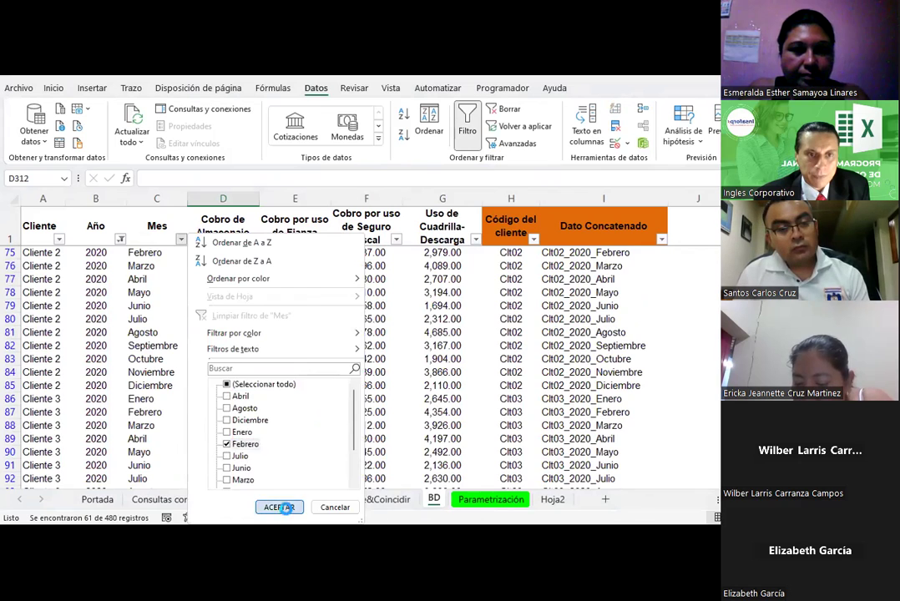
pyautogui.click(279, 507)
pyautogui.scroll(1, 179, 346)
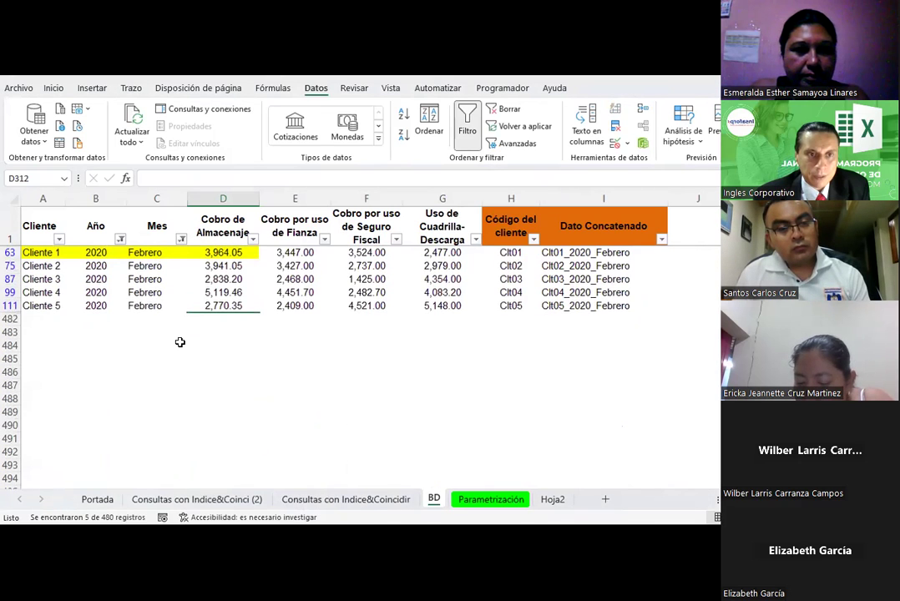
pyautogui.click(59, 239)
pyautogui.click(103, 385)
pyautogui.click(104, 396)
pyautogui.click(157, 507)
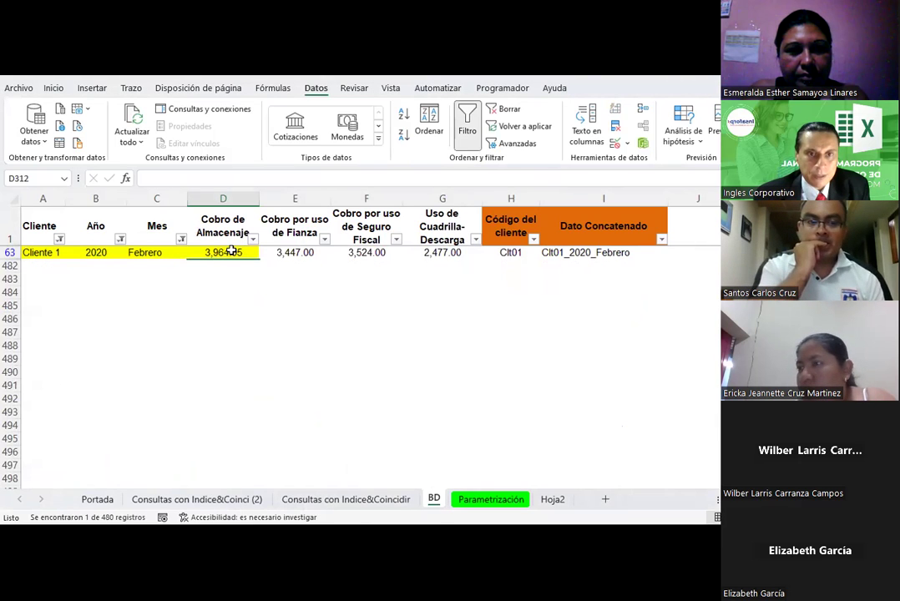
# Check the 3,964.05 storage charge in D63, then clear all filters.
pyautogui.click(229, 252)
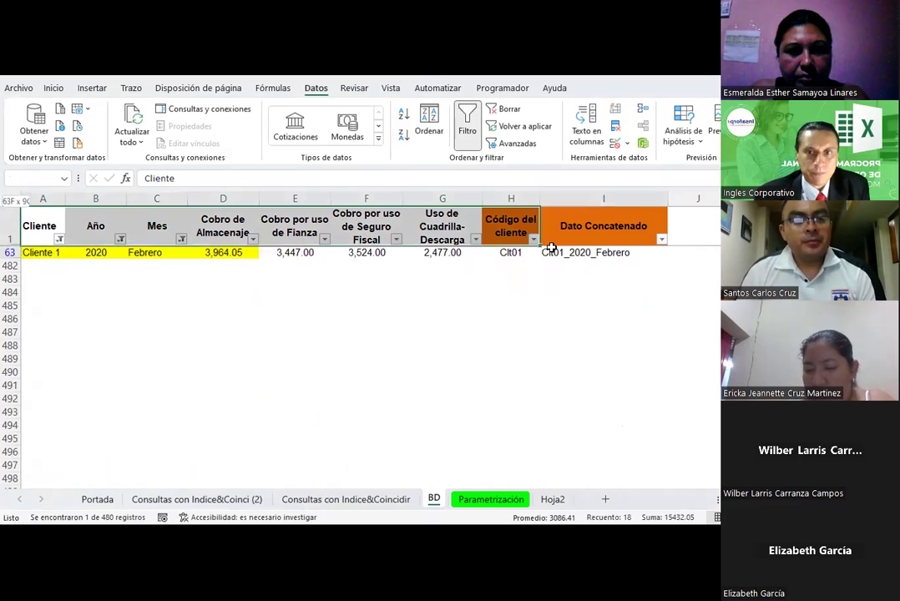
pyautogui.moveTo(43, 229); pyautogui.dragTo(612, 224)
pyautogui.click(462, 119)
pyautogui.click(462, 119)
pyautogui.click(98, 332)
# Review the formula behind D62 on the copy sheet.
pyautogui.scroll(3, 230, 306)
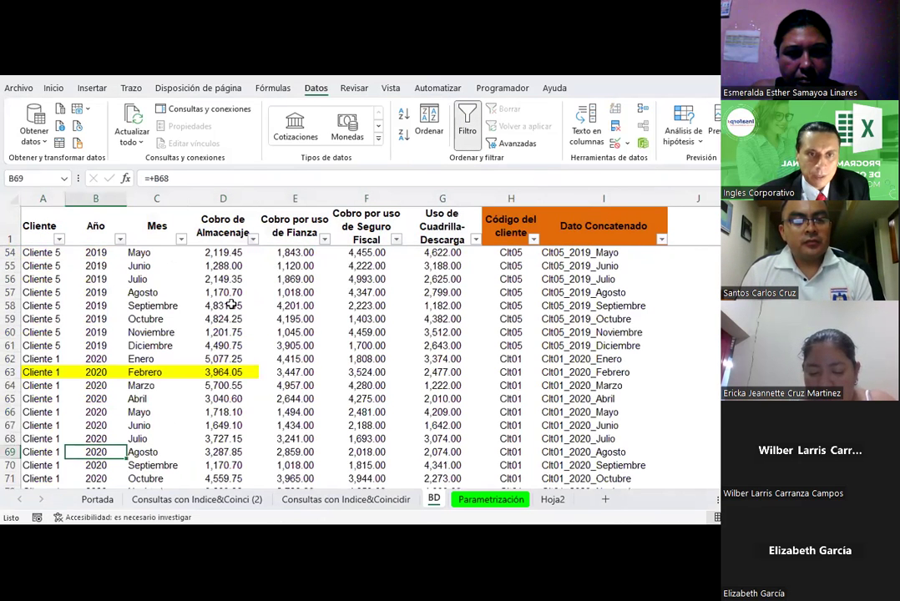
pyautogui.scroll(13, 230, 287)
pyautogui.scroll(-10, 228, 282)
pyautogui.scroll(-1, 227, 286)
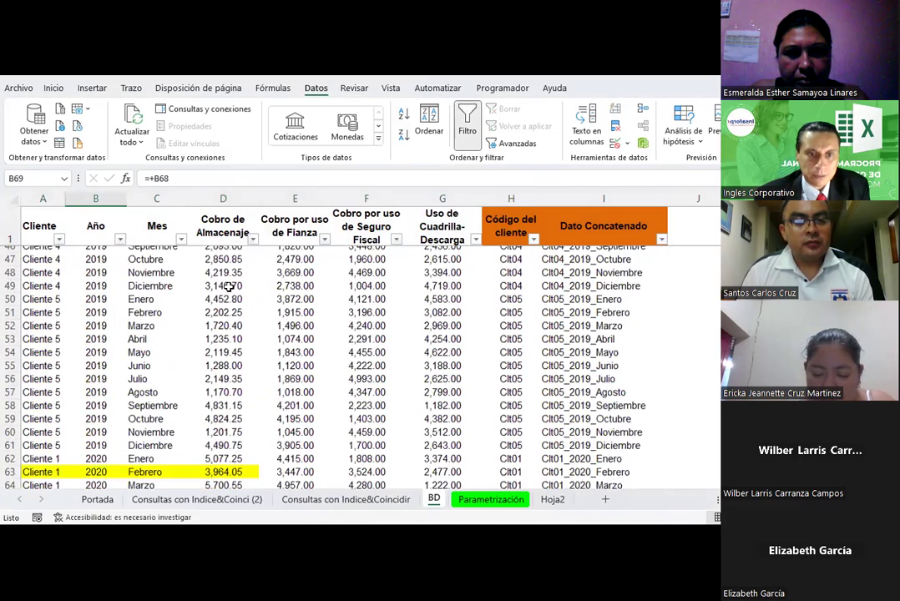
pyautogui.scroll(-1, 232, 351)
pyautogui.click(234, 401)
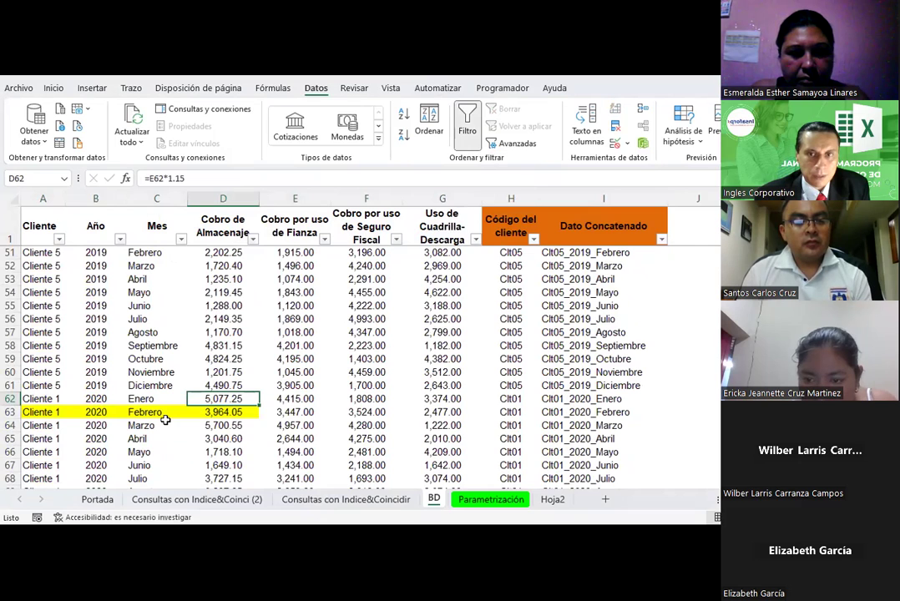
pyautogui.click(400, 501)
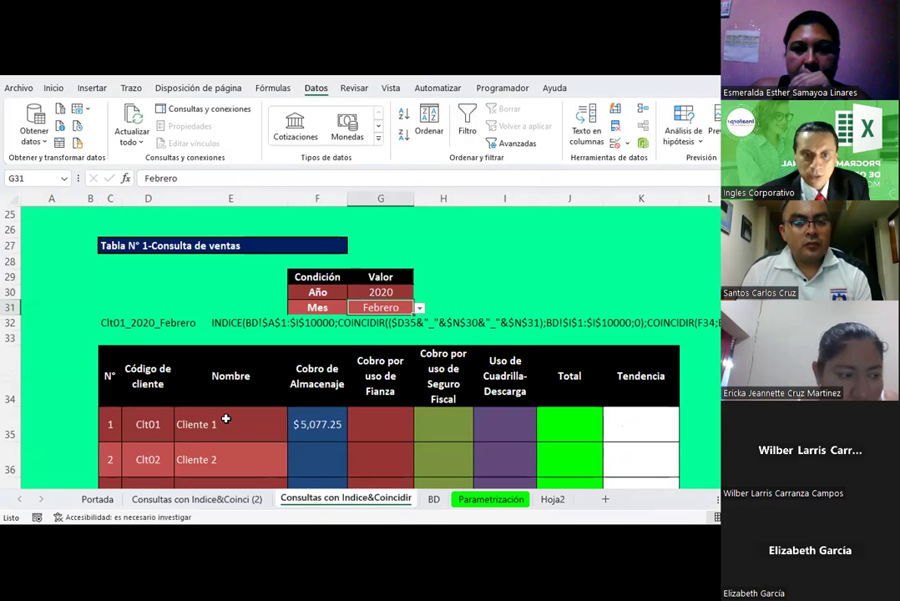
# On Consultas con Indice&Coinci (2), set year N30 to 2020 and month N31 to Febrero.
pyautogui.click(215, 500)
pyautogui.scroll(2, 390, 336)
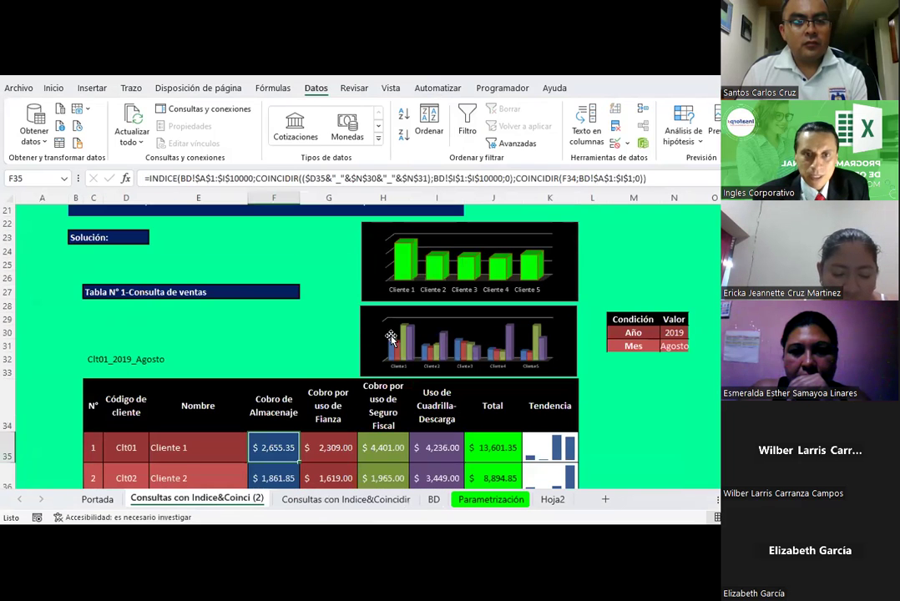
pyautogui.click(673, 333)
pyautogui.click(691, 334)
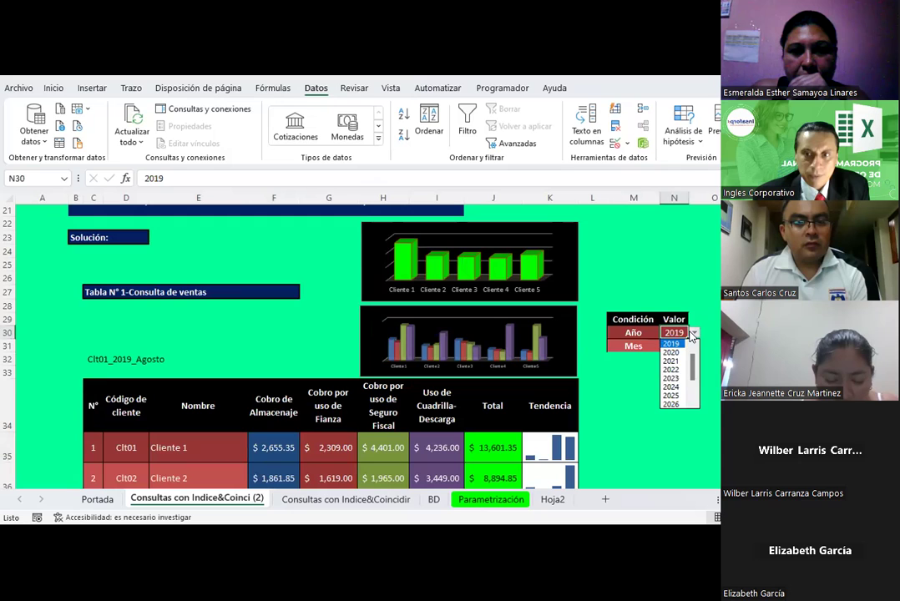
pyautogui.click(673, 352)
pyautogui.click(678, 345)
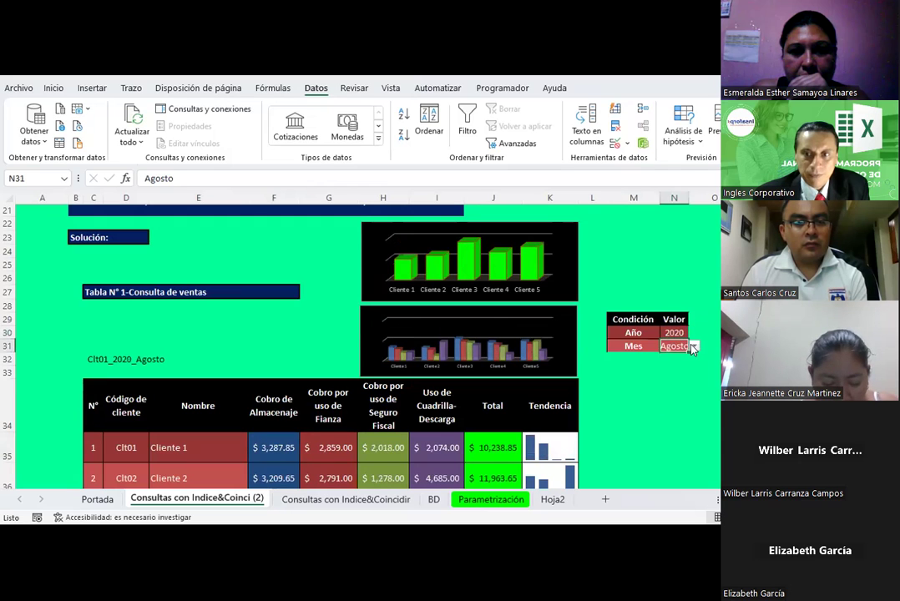
pyautogui.click(692, 346)
pyautogui.moveTo(692, 394); pyautogui.dragTo(693, 359)
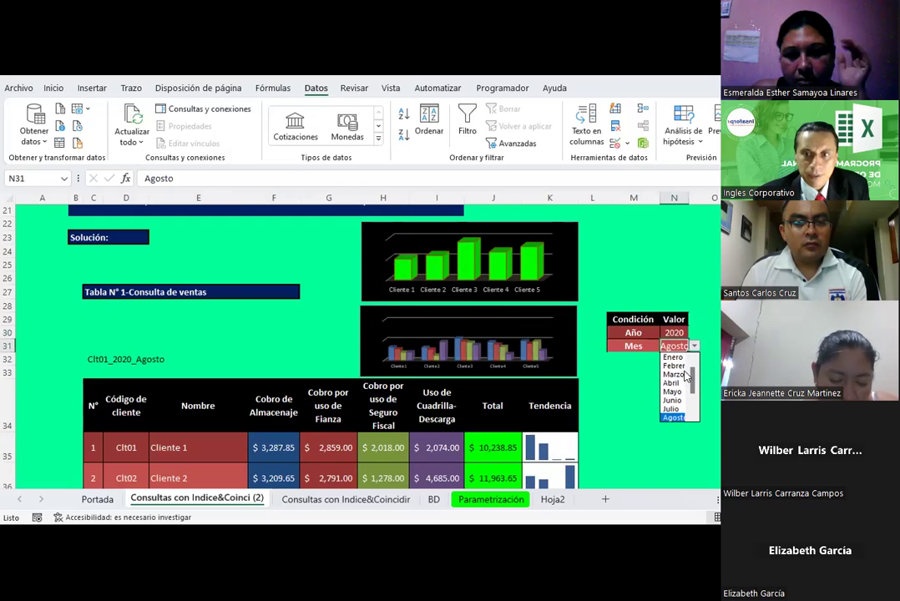
pyautogui.click(672, 366)
# Check the INDICE formula in F35, then go back to Consultas con Indice&Coincidir.
pyautogui.click(267, 449)
pyautogui.scroll(-1, 280, 418)
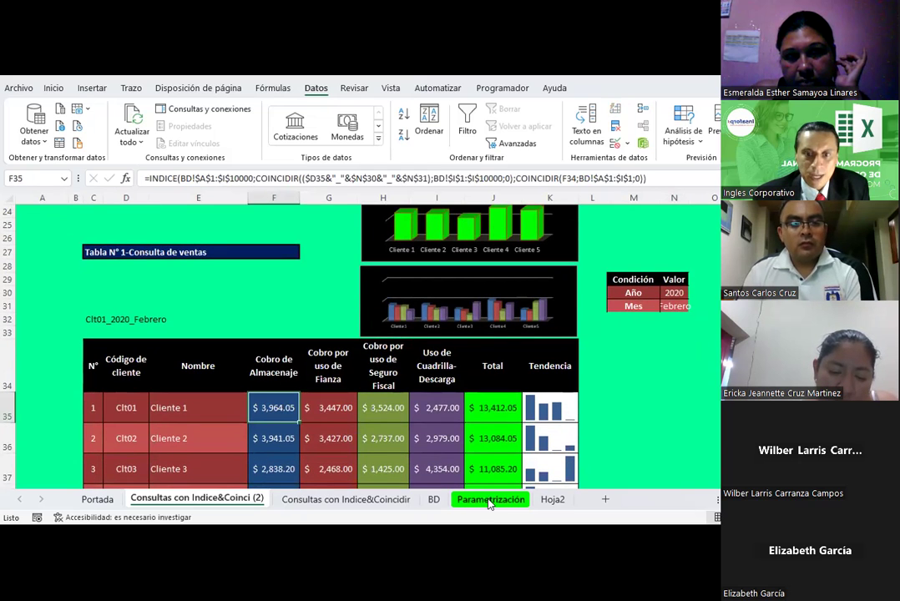
pyautogui.click(404, 500)
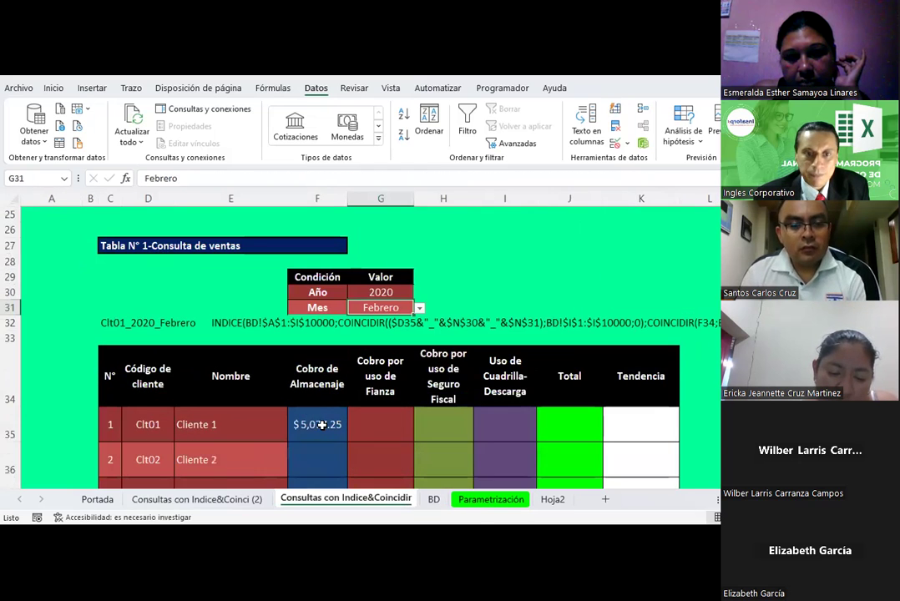
# Extend the COINCIDIR row range in F35's formula to BD!$I$1:$I$10000.
pyautogui.click(322, 425)
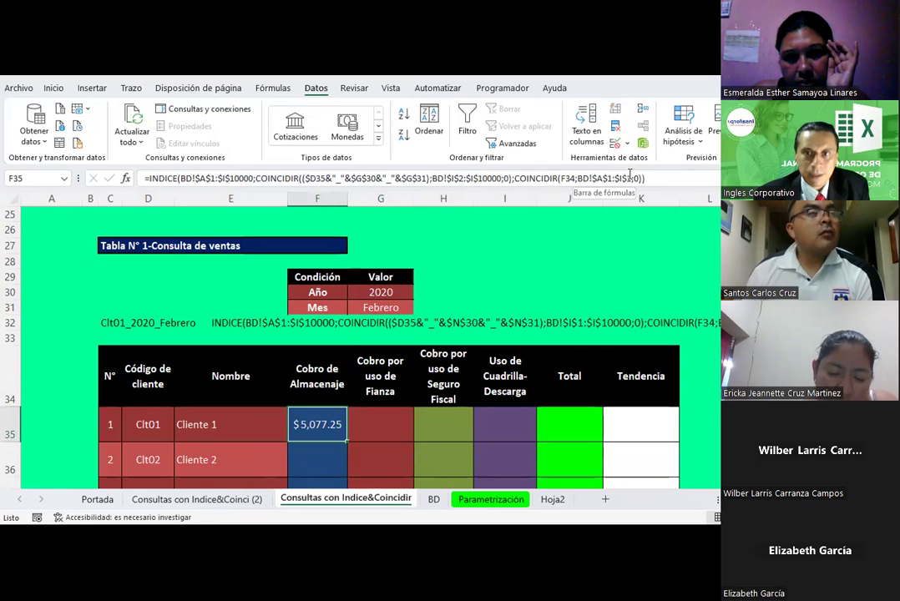
pyautogui.click(630, 175)
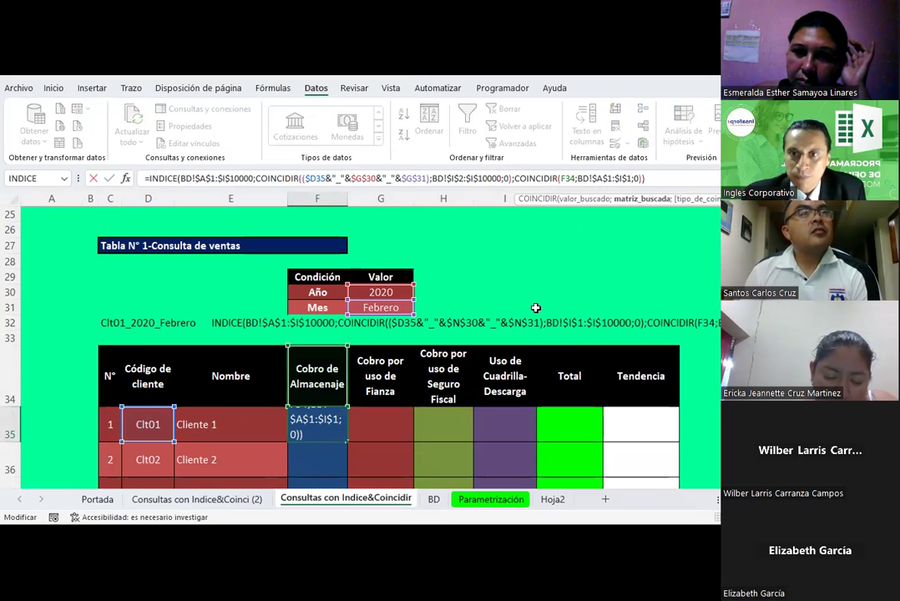
pyautogui.write('0000')
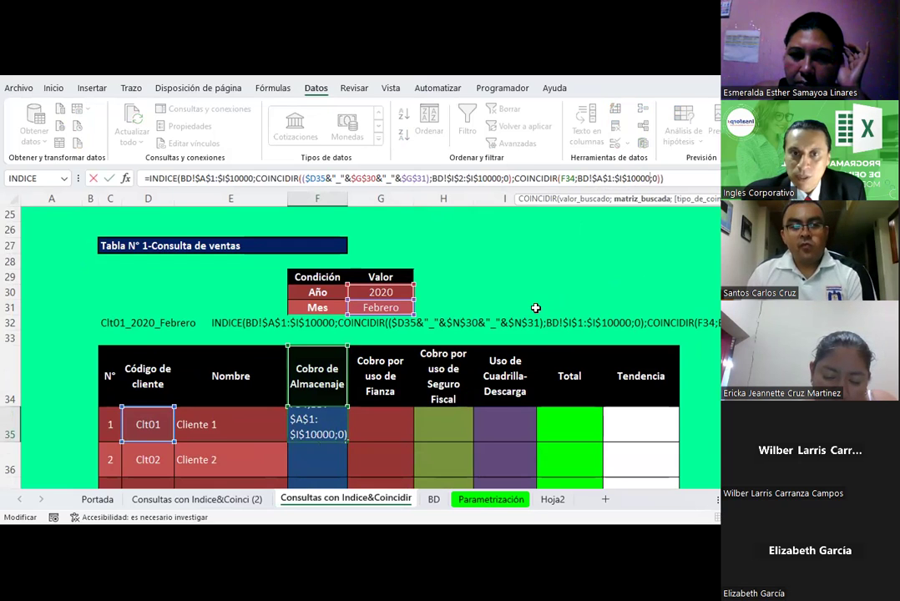
pyautogui.press('Return')
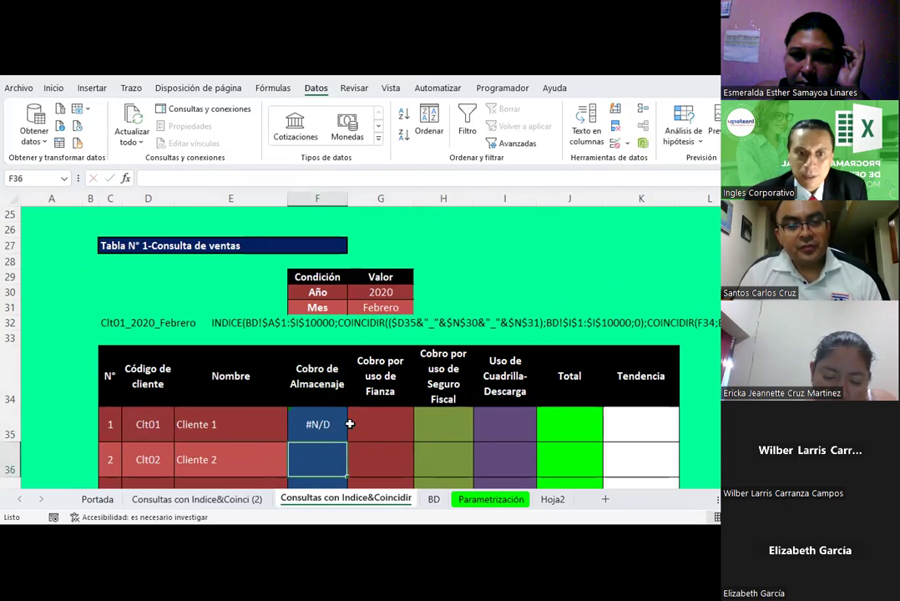
pyautogui.click(345, 424)
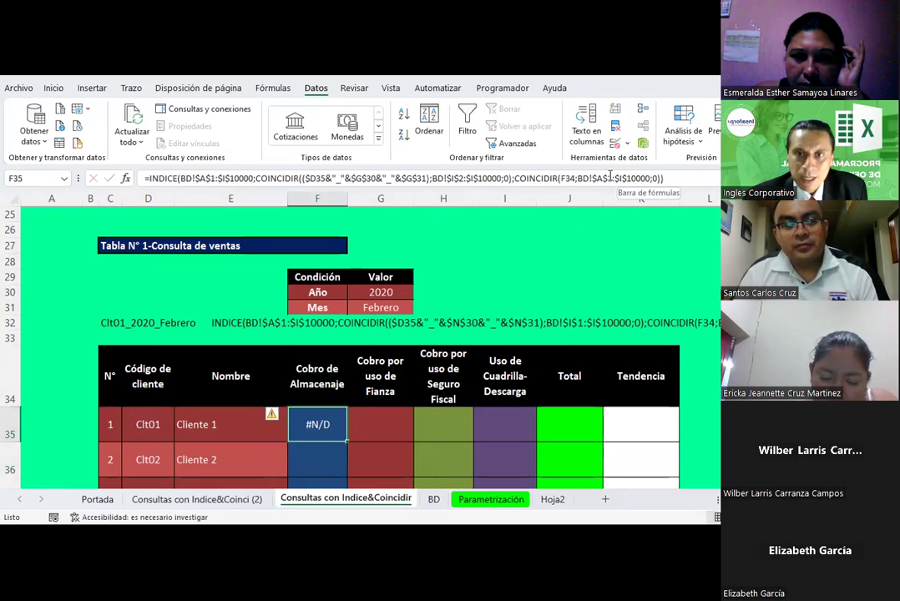
pyautogui.click(609, 177)
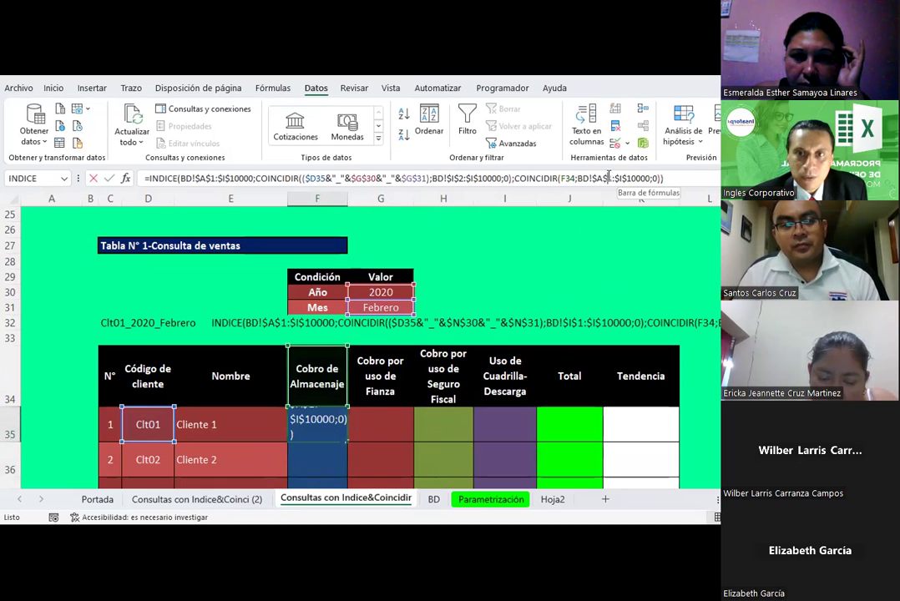
pyautogui.click(630, 178)
pyautogui.doubleClick(630, 178)
pyautogui.click(629, 232)
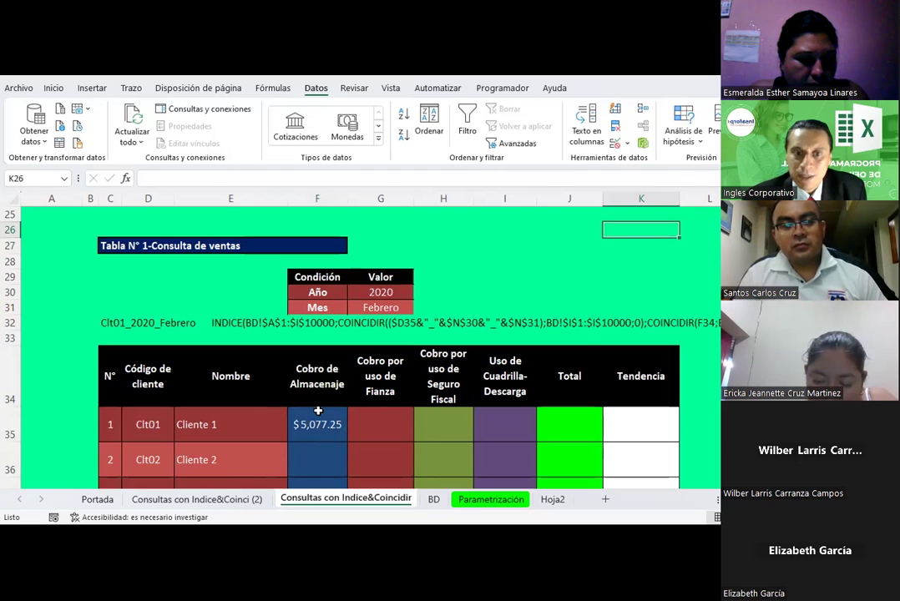
# Commit the corrected F35 formula returning $3,964.05 and verify it against BD!D63.
pyautogui.click(319, 411)
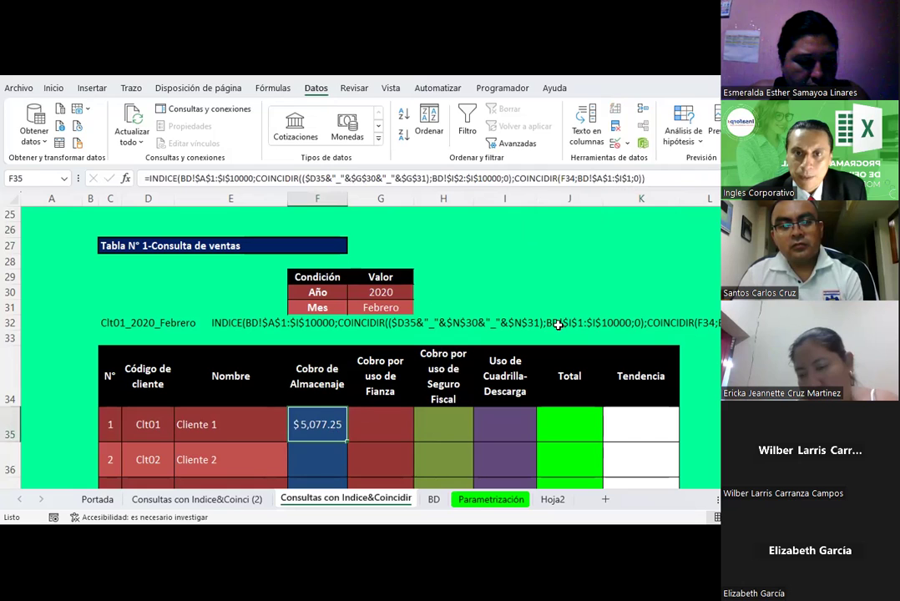
pyautogui.click(459, 179)
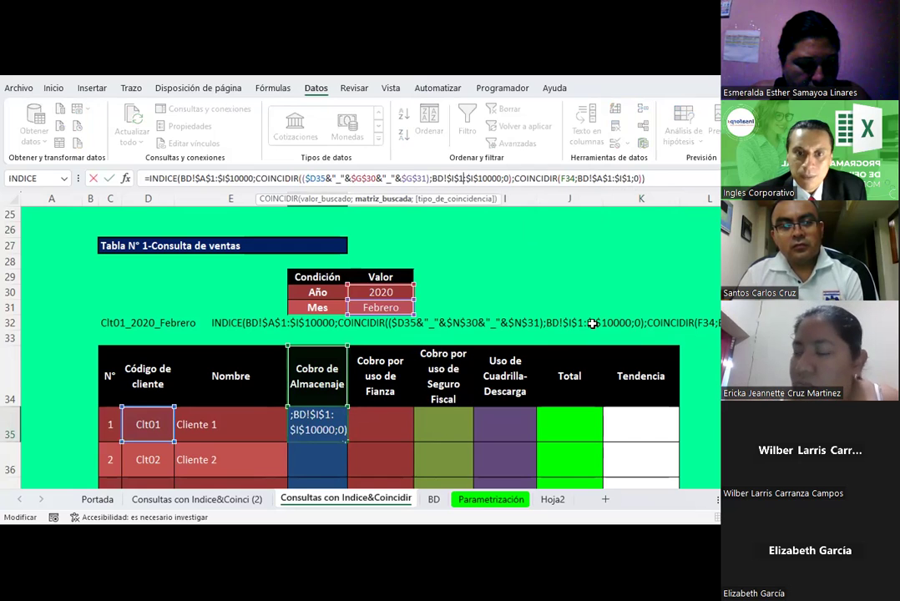
pyautogui.press('Return')
pyautogui.press('Up')
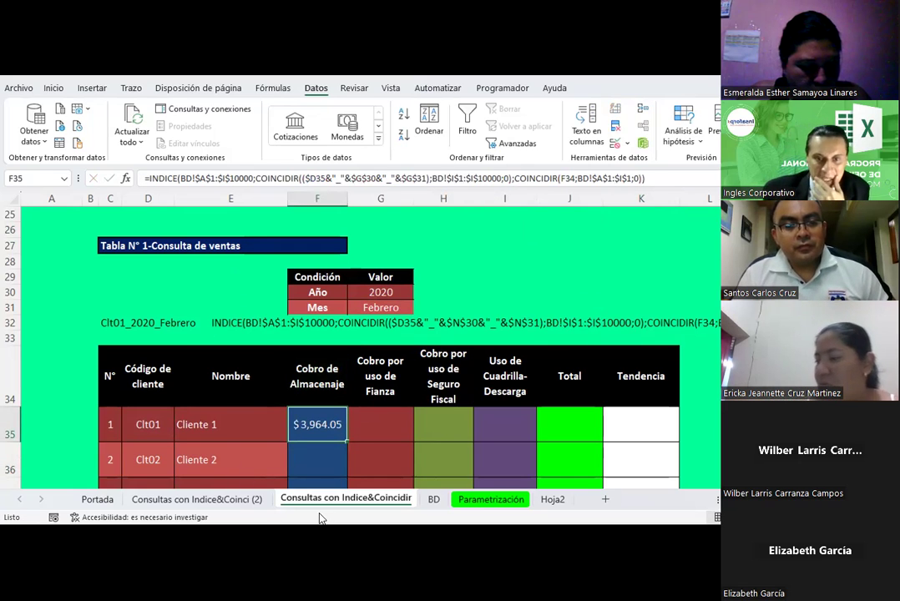
pyautogui.click(436, 502)
pyautogui.click(219, 413)
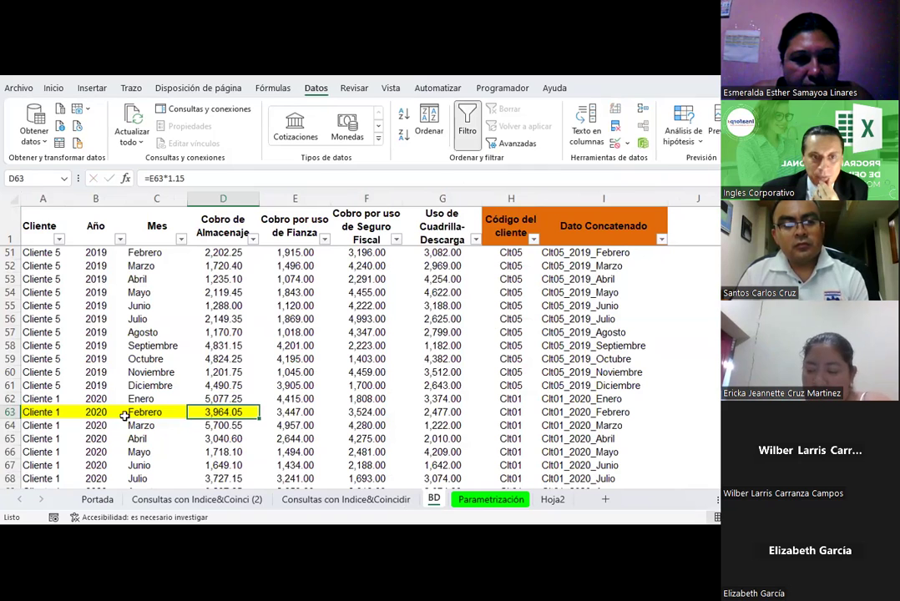
pyautogui.click(355, 499)
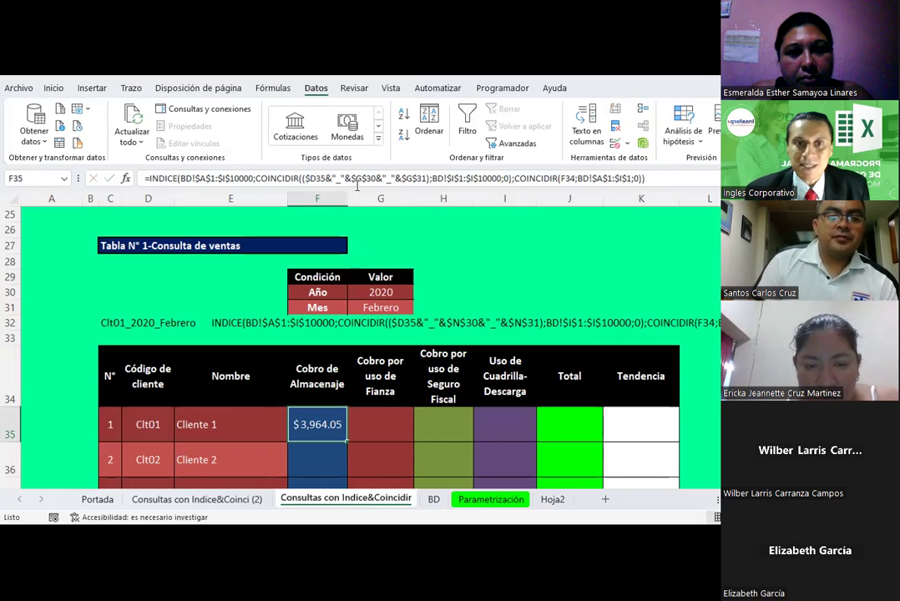
pyautogui.moveTo(359, 191); pyautogui.dragTo(362, 237)
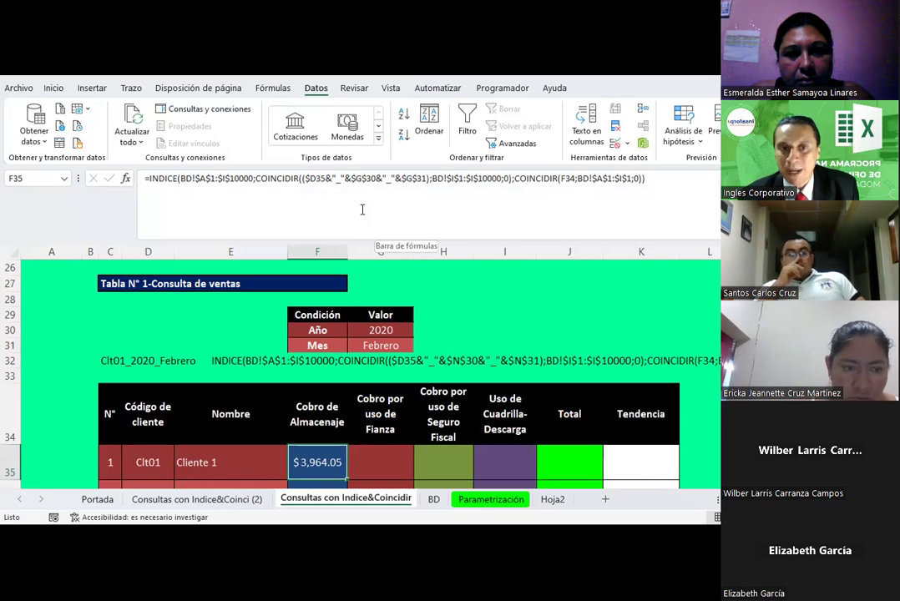
# Inspect the concatenated lookup key in F35's formula, then switch to the BD data sheet.
pyautogui.moveTo(303, 178); pyautogui.dragTo(430, 180)
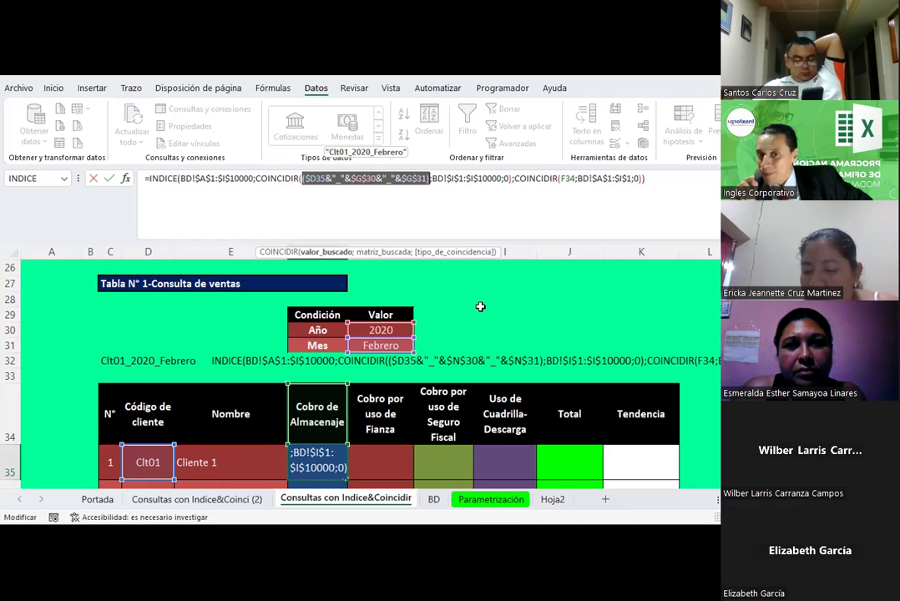
pyautogui.press('Escape')
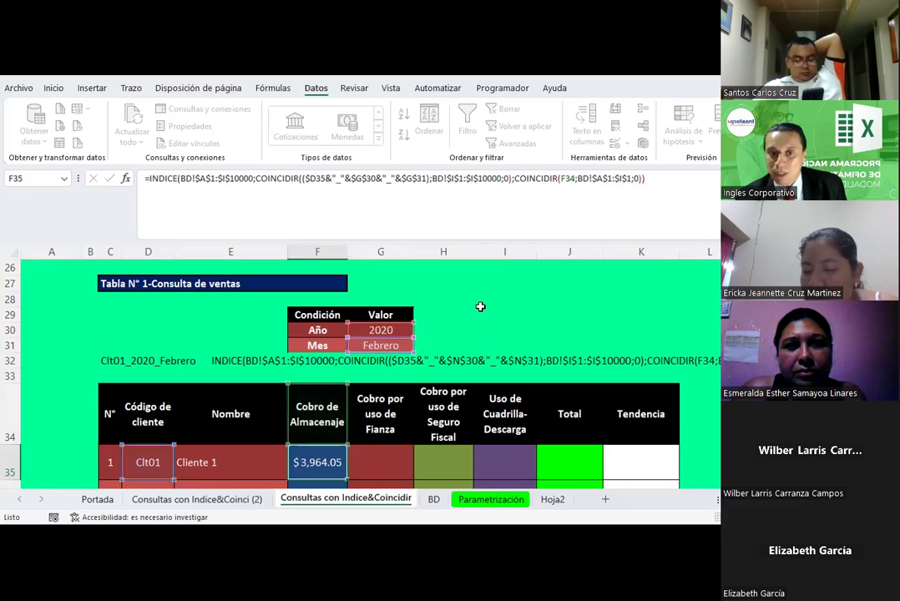
pyautogui.click(438, 504)
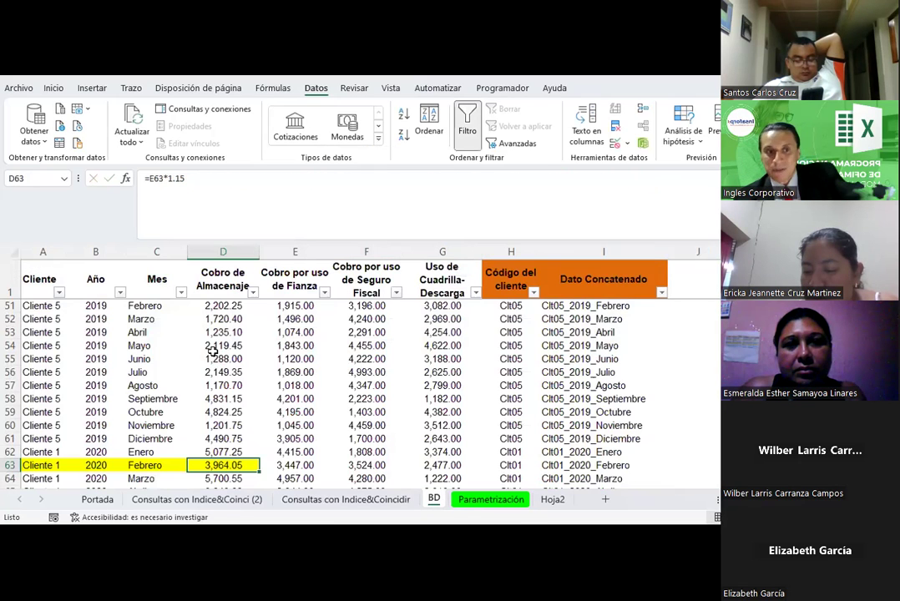
pyautogui.scroll(5, 194, 373)
pyautogui.scroll(9, 194, 372)
pyautogui.scroll(3, 194, 372)
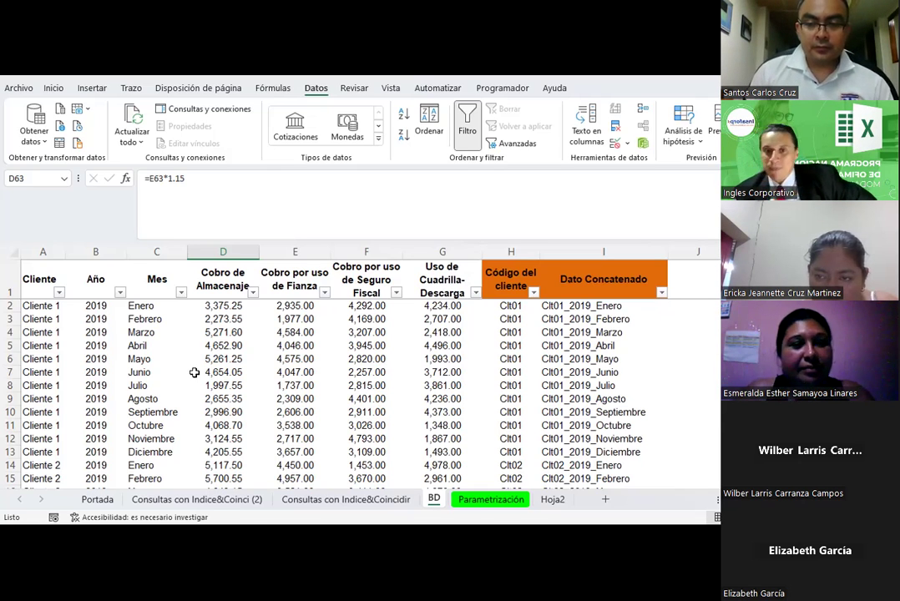
pyautogui.click(194, 334)
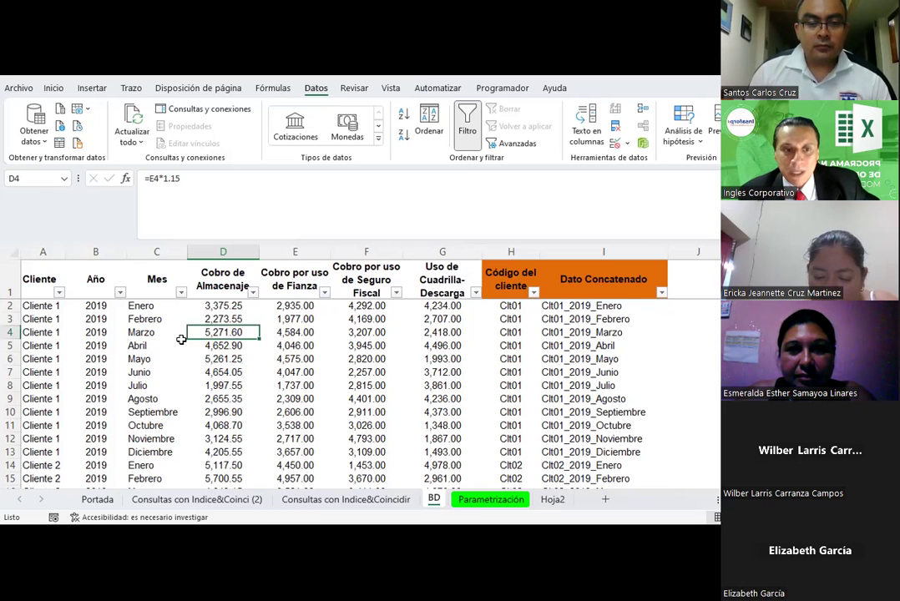
pyautogui.scroll(-2, 182, 339)
pyautogui.scroll(-2, 181, 339)
pyautogui.scroll(-5, 182, 339)
pyautogui.scroll(-5, 181, 340)
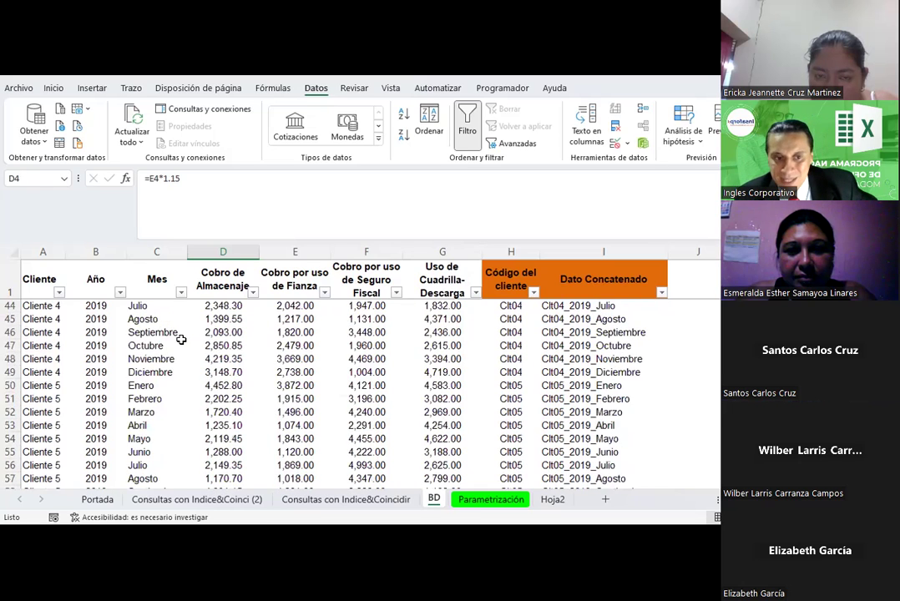
pyautogui.scroll(-3, 181, 339)
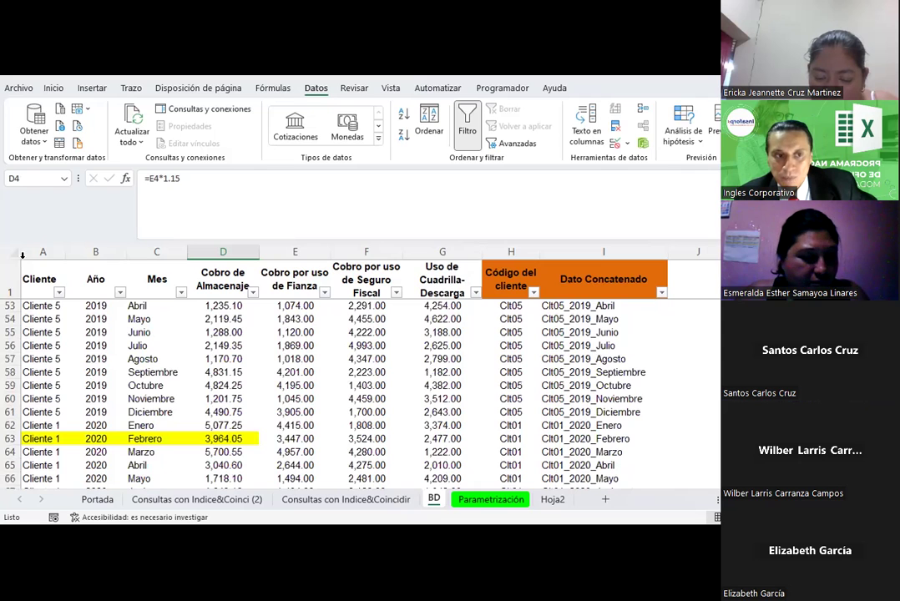
# Apply a Longitud del texto data validation rule with length 0 to the whole BD sheet.
pyautogui.click(12, 251)
pyautogui.click(629, 147)
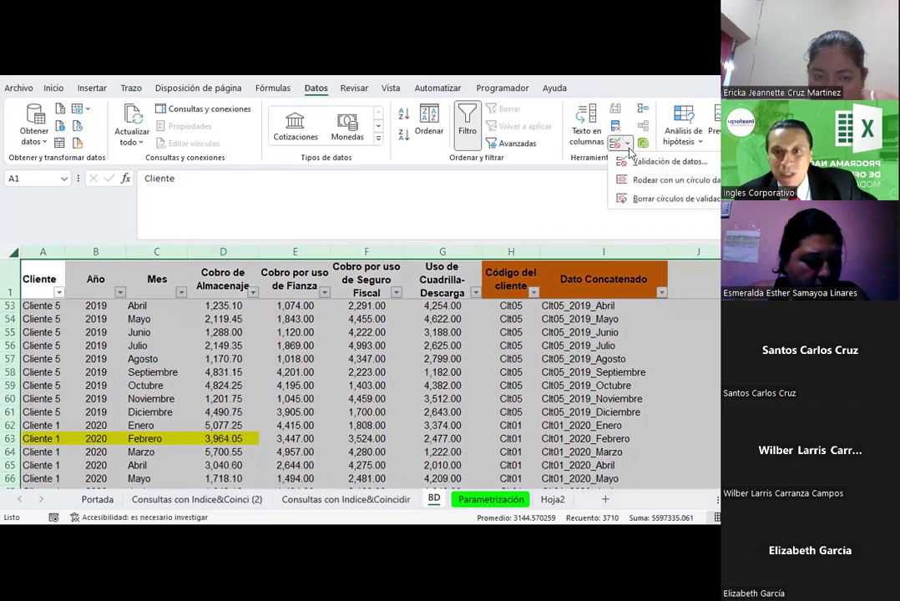
pyautogui.click(641, 161)
pyautogui.click(641, 292)
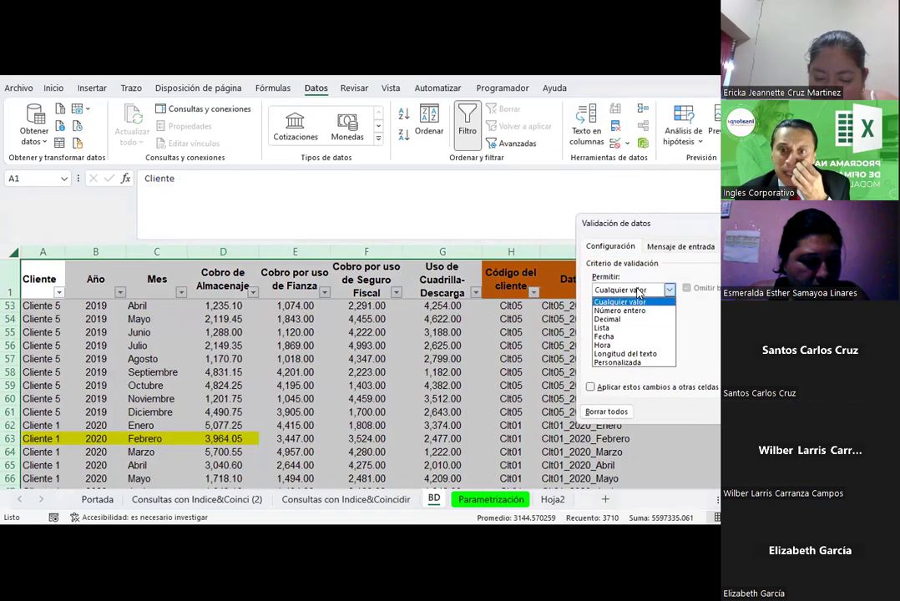
pyautogui.click(614, 349)
pyautogui.click(614, 341)
pyautogui.write('0')
pyautogui.press('Return')
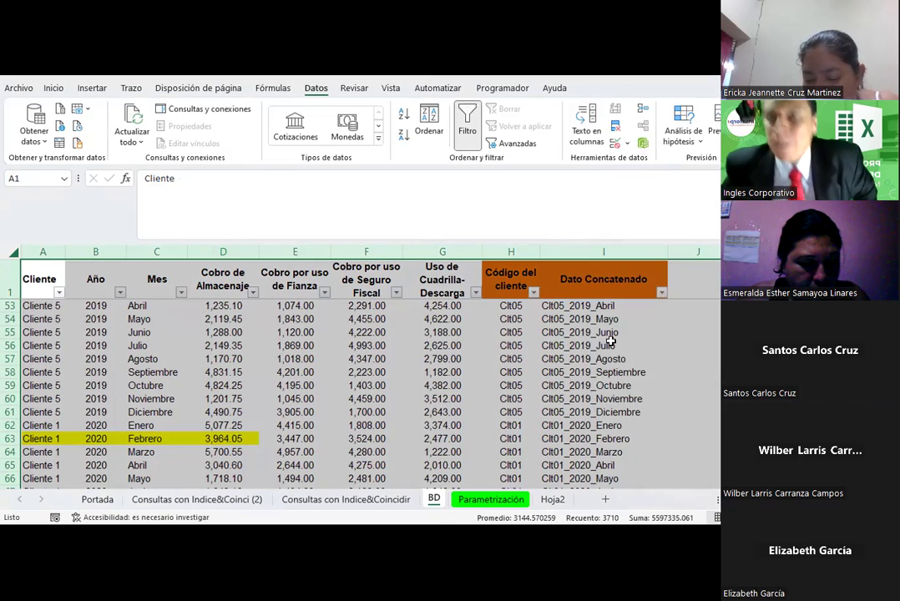
pyautogui.click(611, 342)
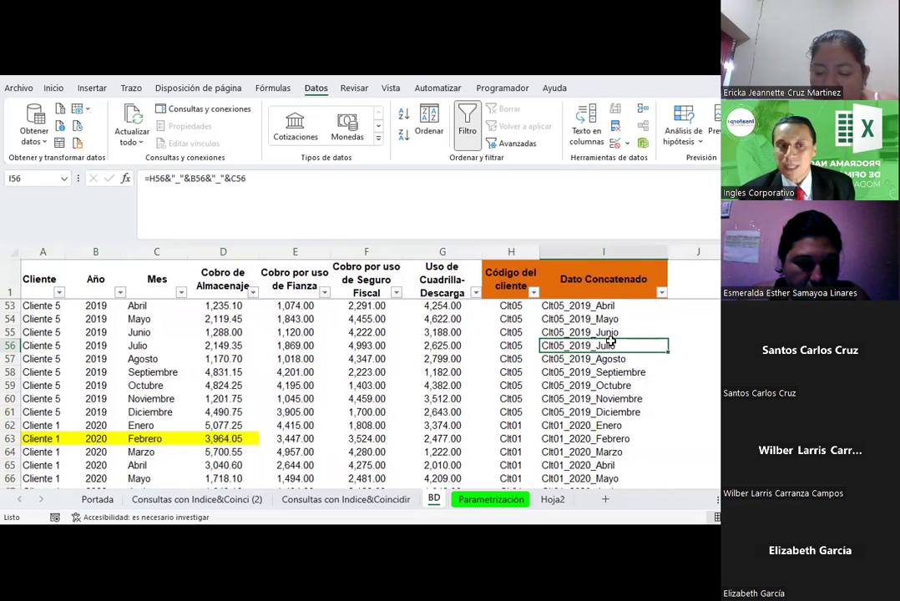
pyautogui.click(130, 398)
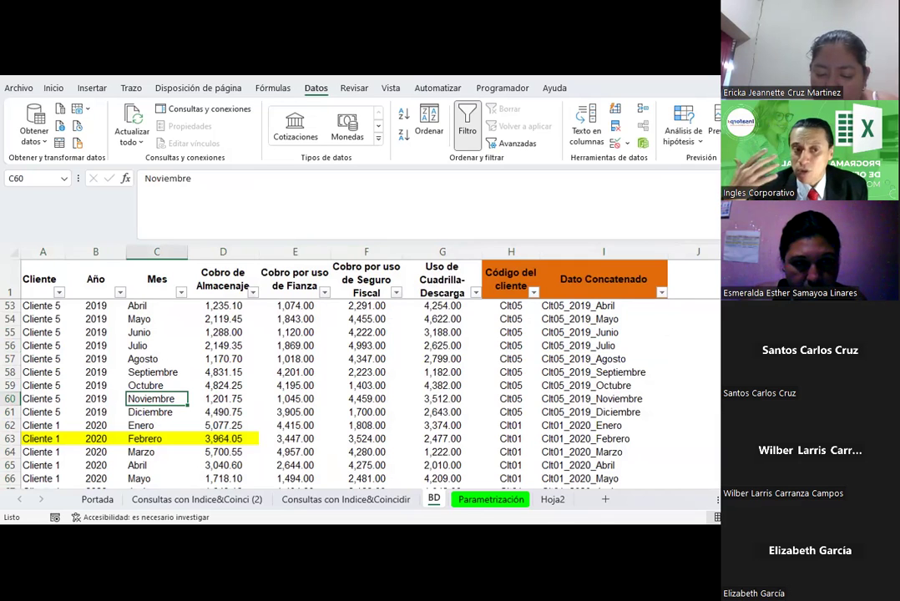
pyautogui.click(227, 318)
pyautogui.click(297, 331)
pyautogui.click(413, 319)
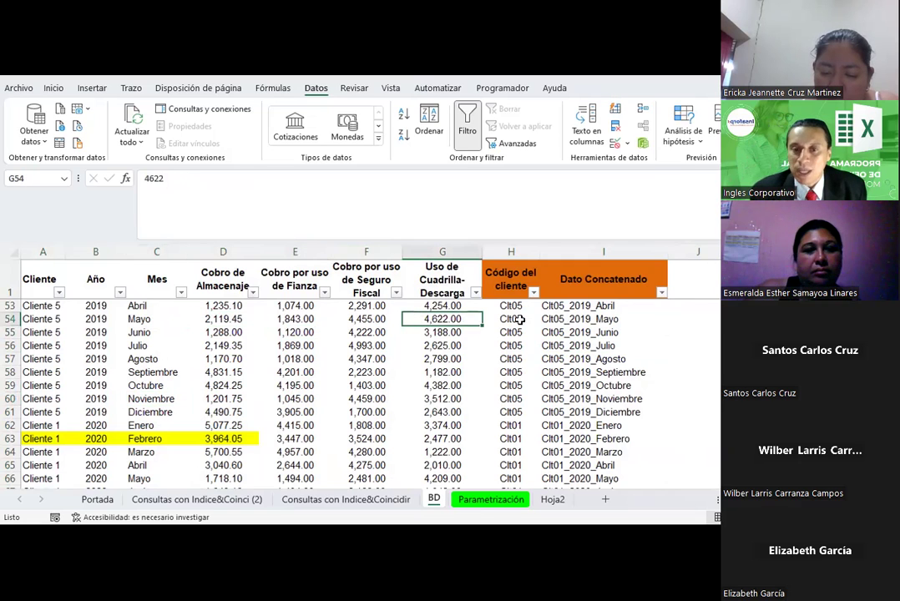
pyautogui.press('Right')
pyautogui.press('Right')
pyautogui.click(406, 333)
pyautogui.click(555, 343)
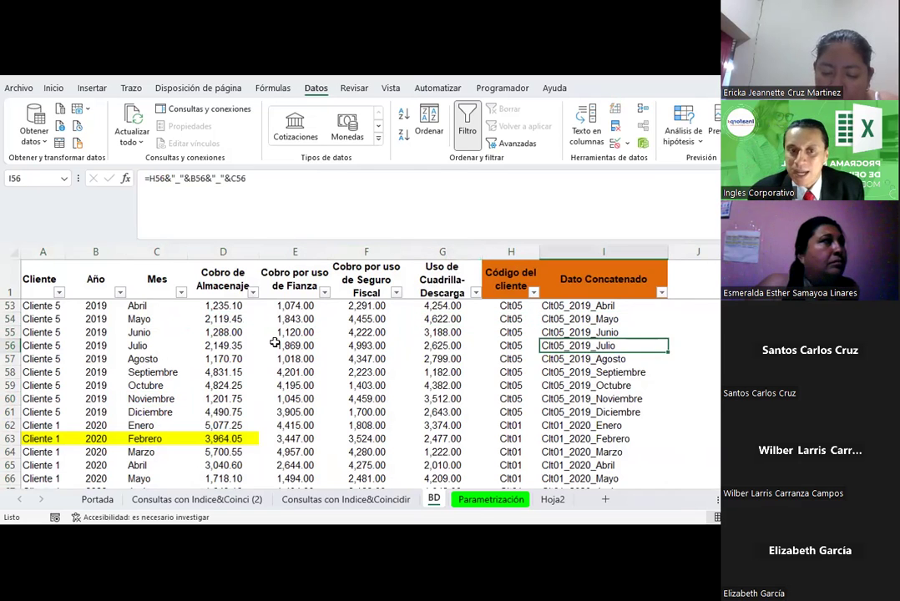
pyautogui.click(274, 343)
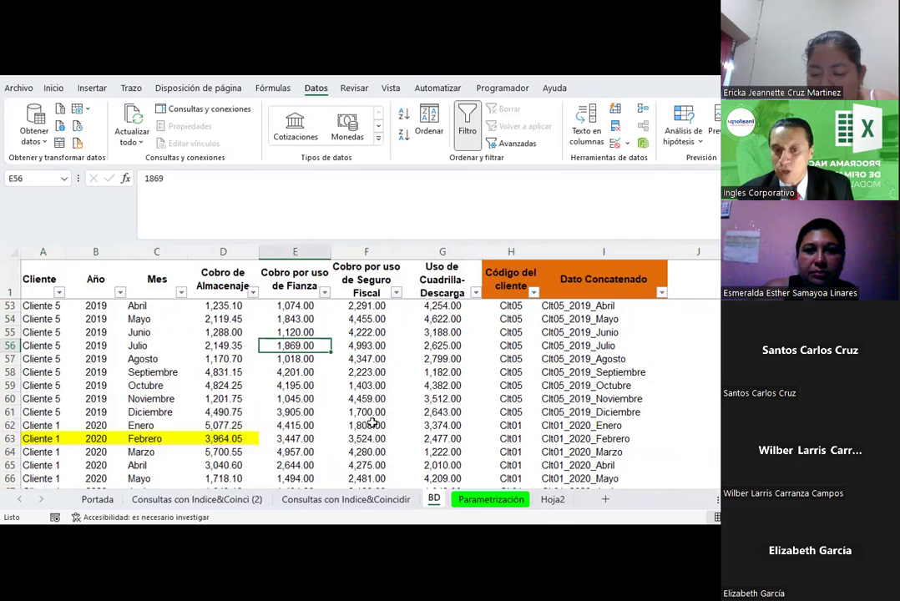
# Compare the BD data with the query sheet and open F35's lookup formula for editing.
pyautogui.click(364, 501)
pyautogui.click(435, 501)
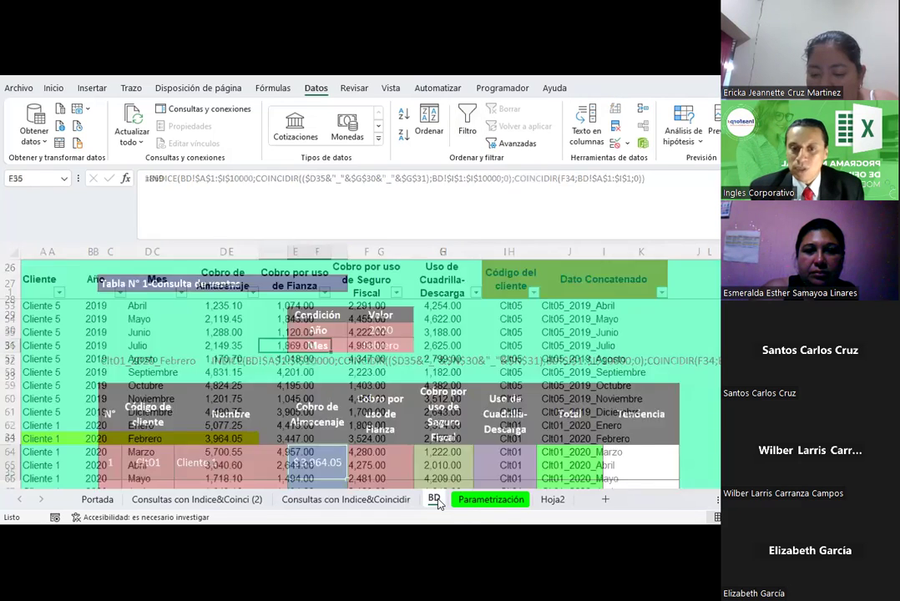
pyautogui.scroll(-2, 144, 334)
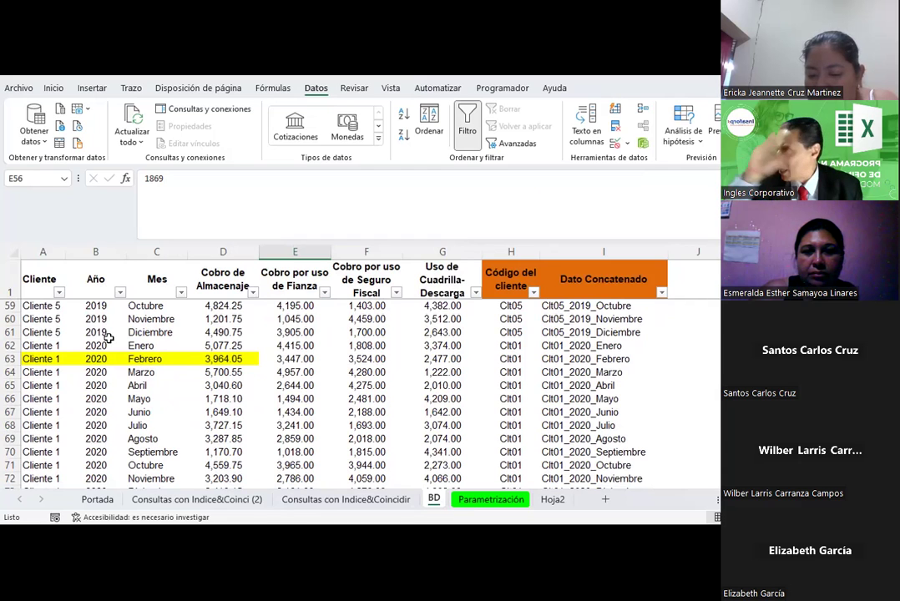
pyautogui.click(349, 500)
pyautogui.scroll(-1, 346, 386)
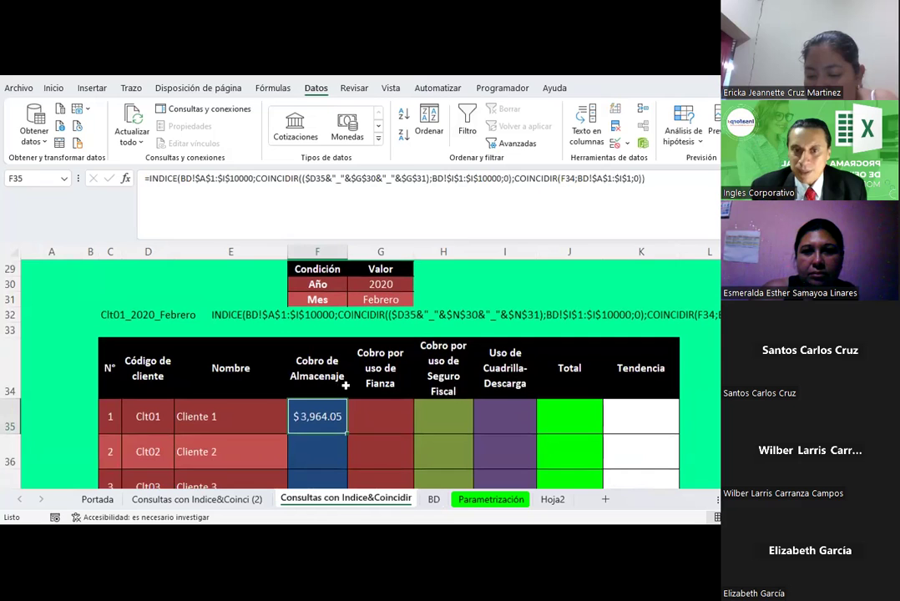
pyautogui.click(224, 220)
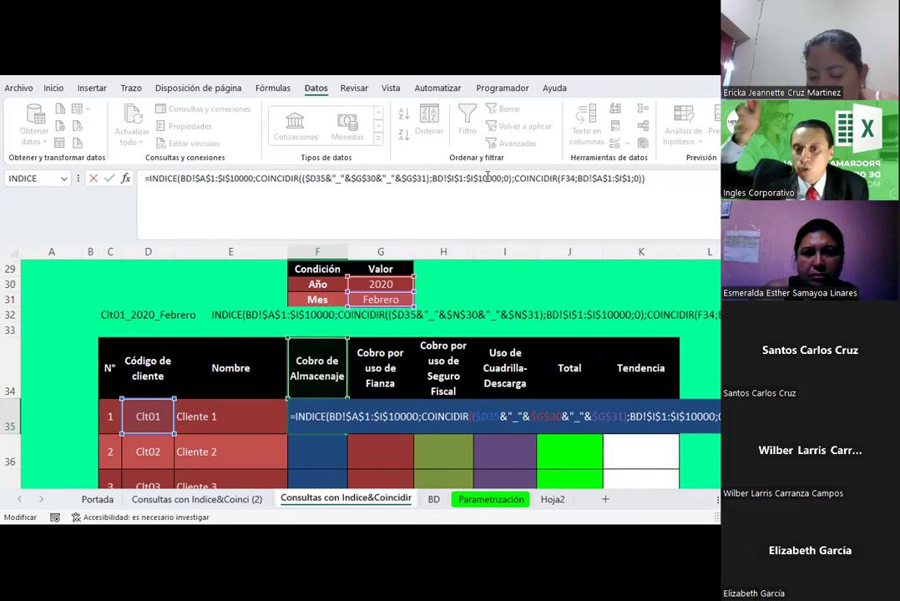
# Check the concatenated key formulas in BD cells I59 and I60, then return to the query sheet.
pyautogui.click(491, 500)
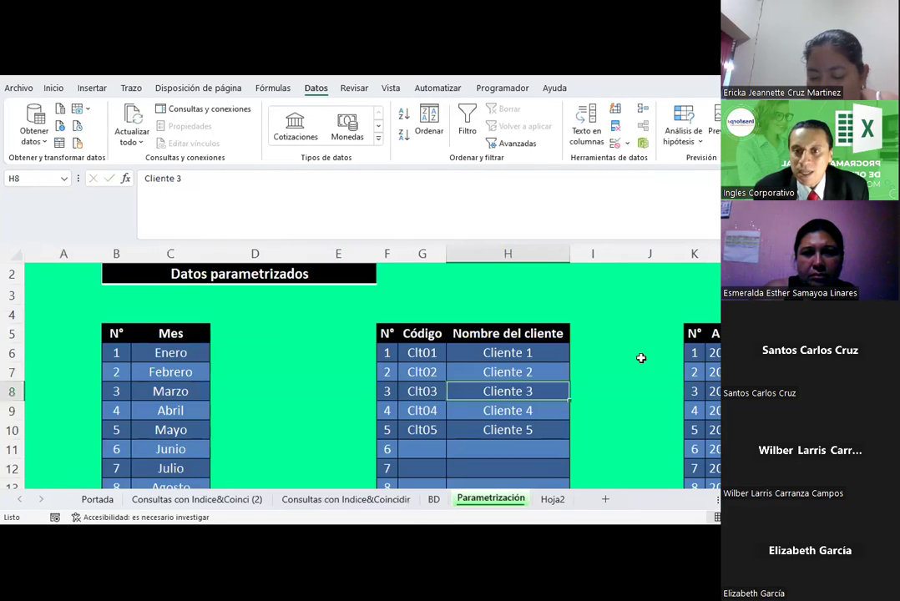
pyautogui.click(434, 499)
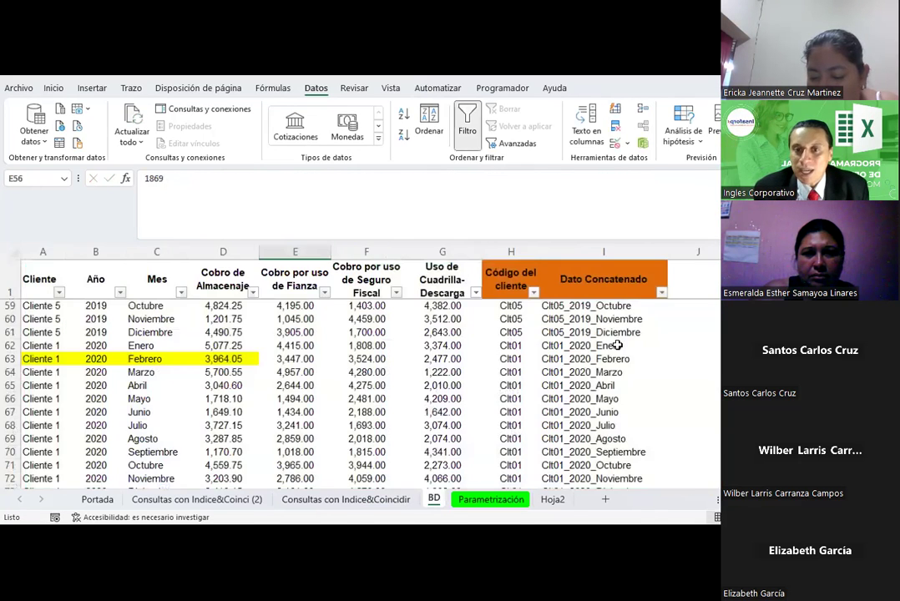
pyautogui.click(596, 306)
pyautogui.click(594, 319)
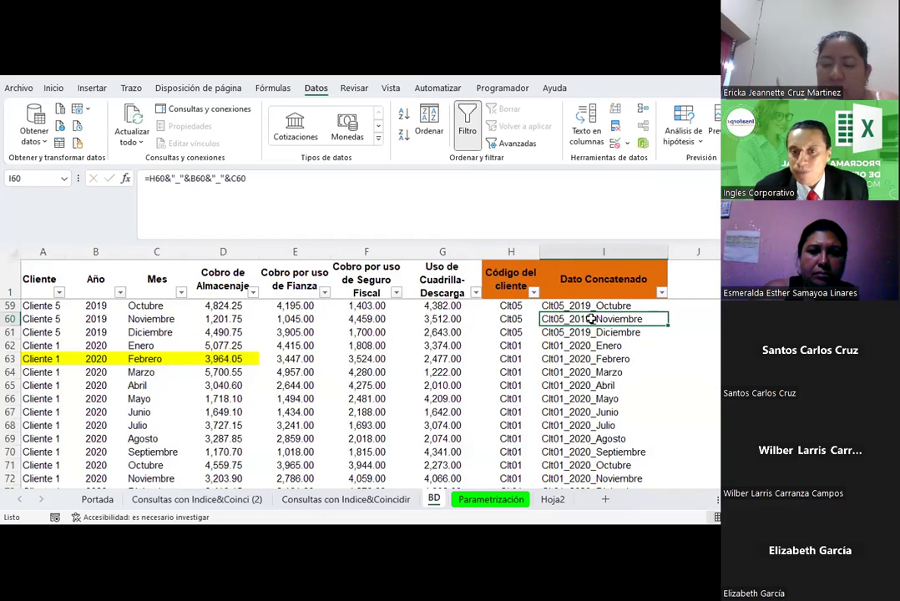
pyautogui.click(306, 502)
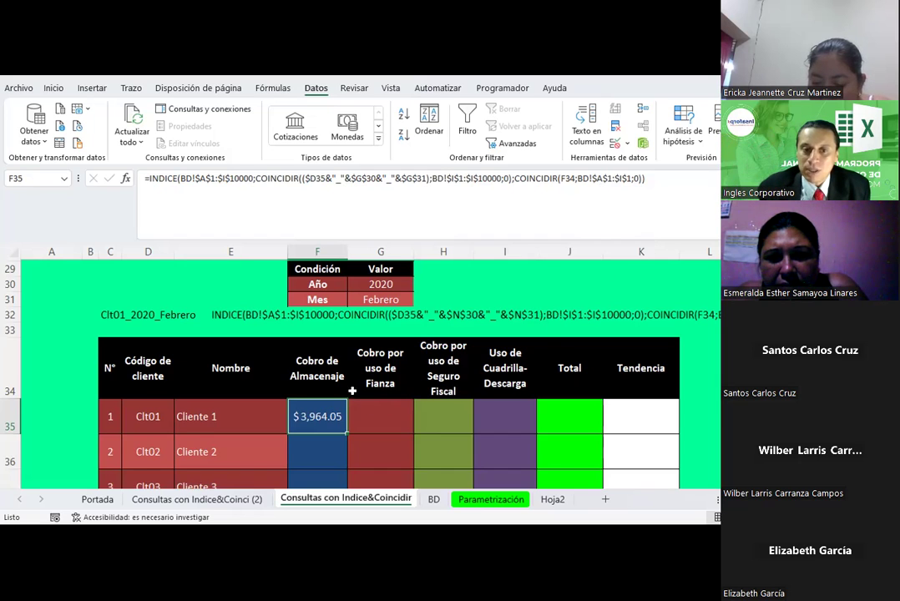
# Copy the F35 lookup formula down to Cliente 5 as a first attempt.
pyautogui.scroll(-2, 352, 390)
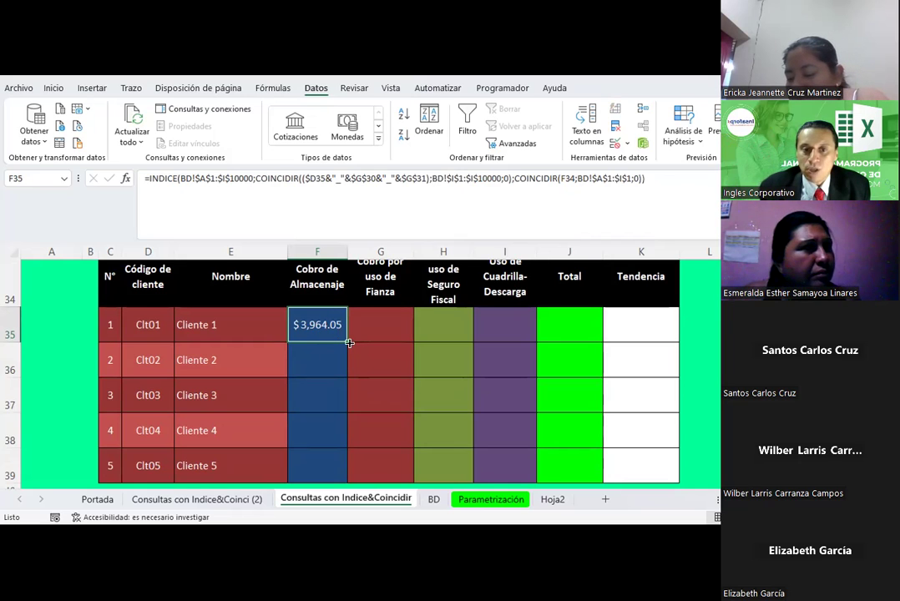
pyautogui.moveTo(349, 343); pyautogui.dragTo(312, 480)
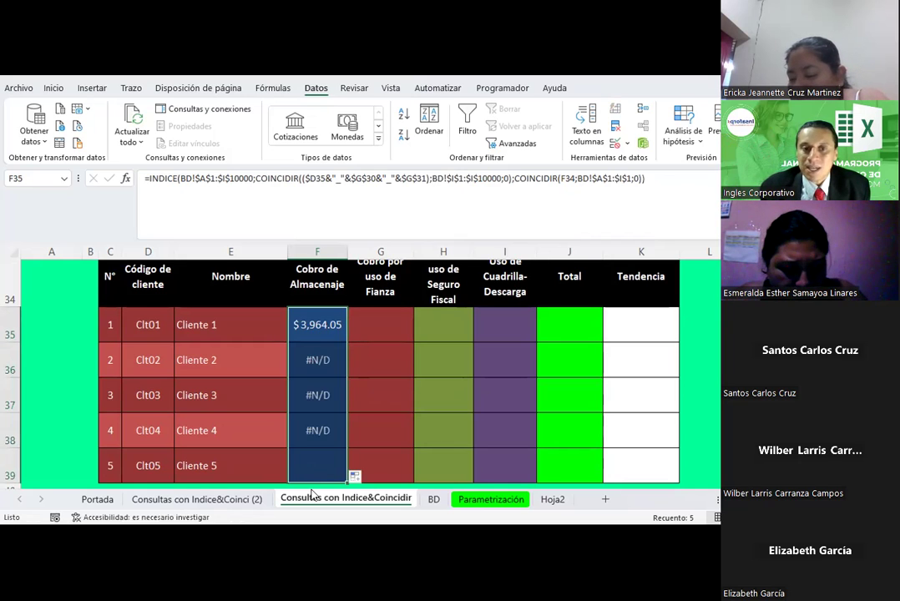
pyautogui.click(325, 325)
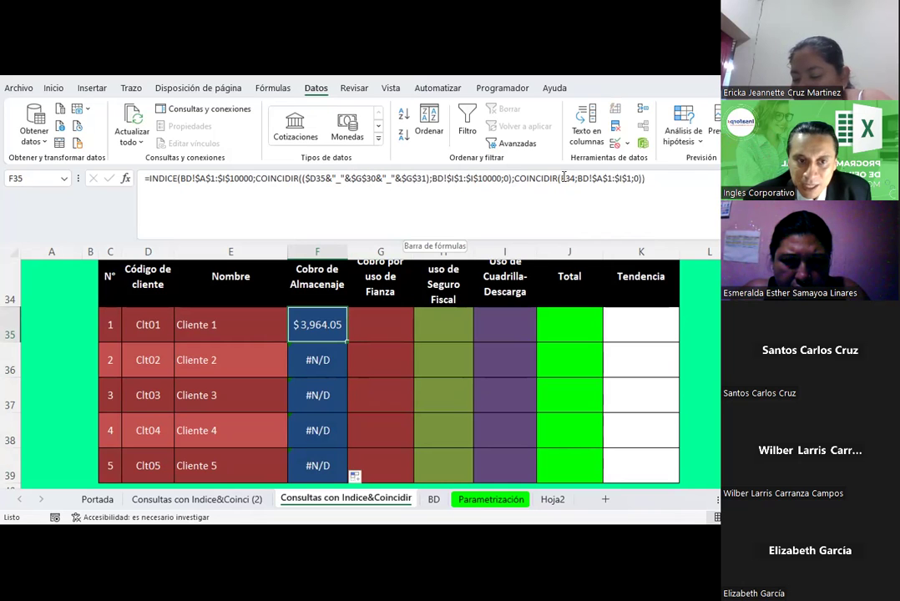
pyautogui.scroll(1, 476, 324)
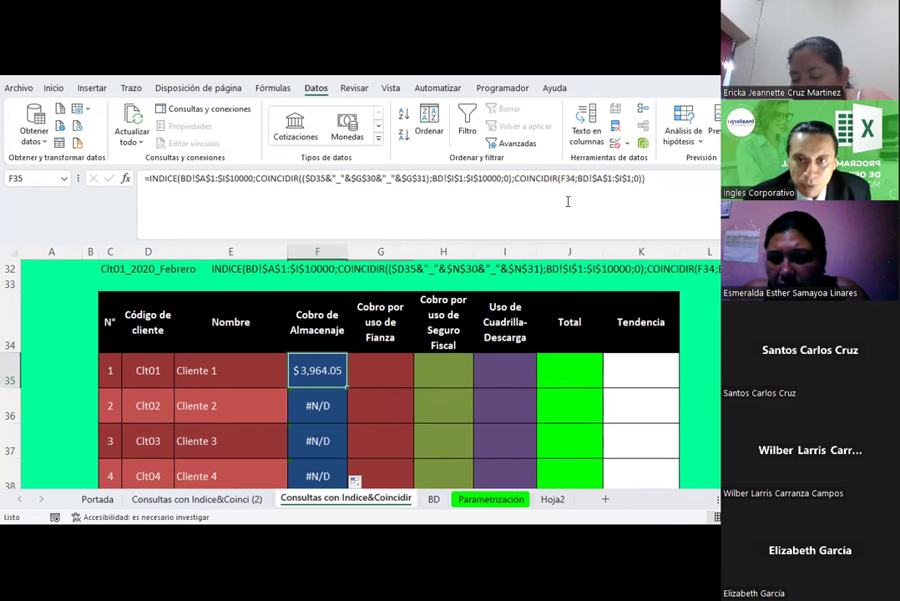
# Anchor the header reference to F$34 in F35 and fill the lookup down to F39.
pyautogui.click(564, 176)
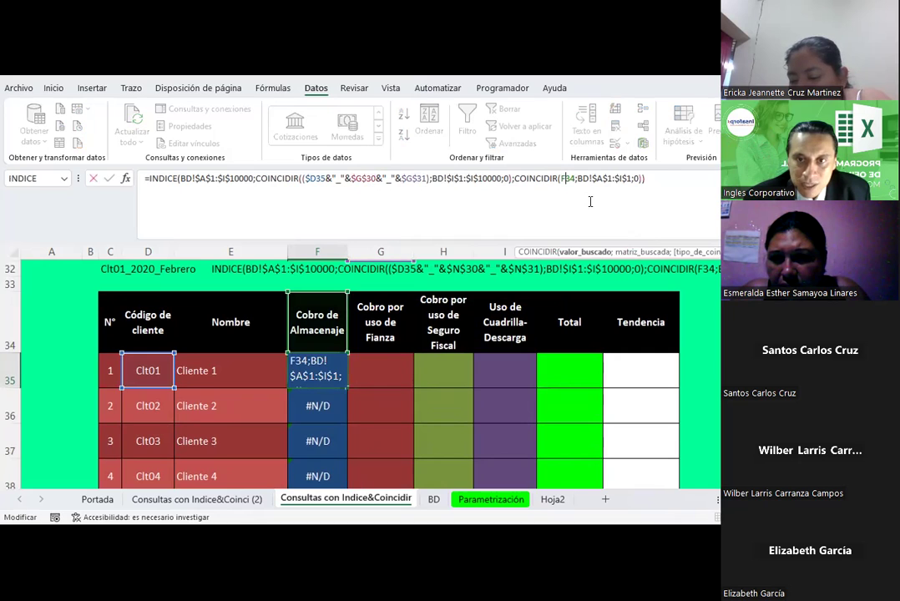
pyautogui.write('$')
pyautogui.press('Return')
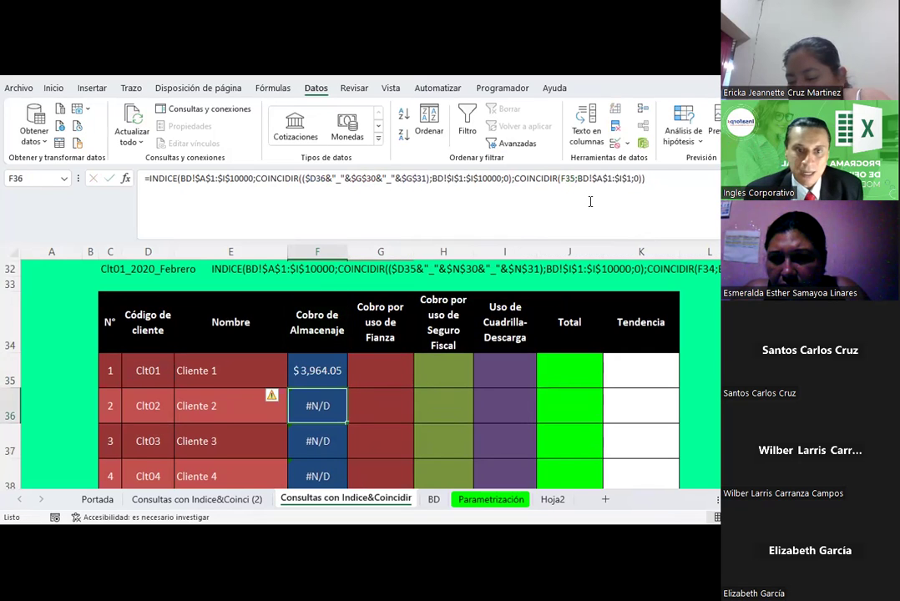
pyautogui.click(345, 385)
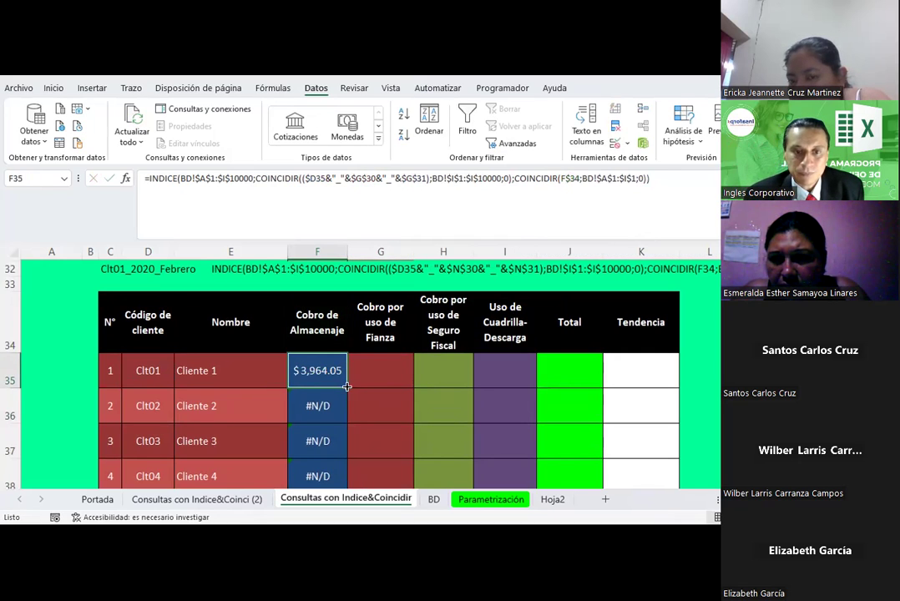
pyautogui.moveTo(347, 386); pyautogui.dragTo(332, 438)
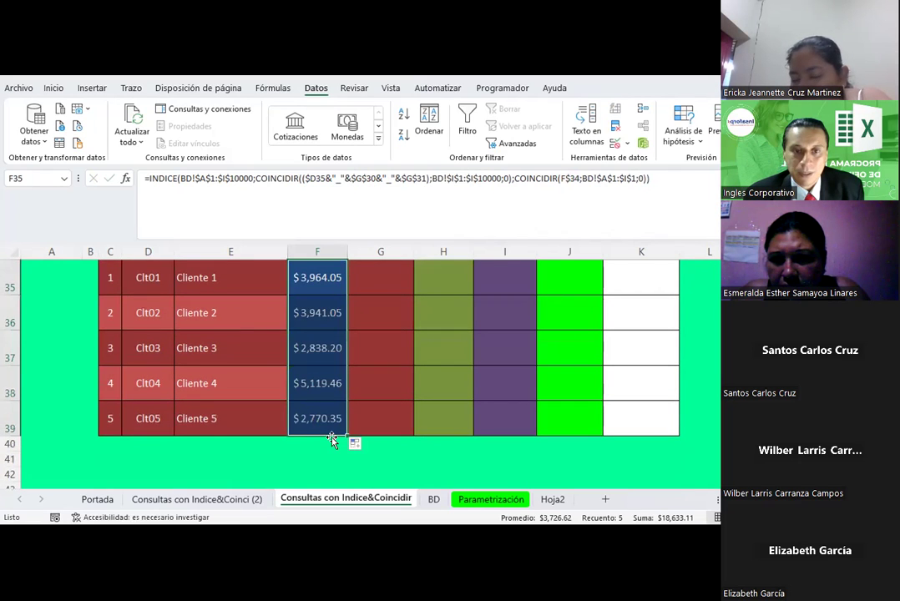
pyautogui.click(342, 322)
pyautogui.scroll(1, 354, 372)
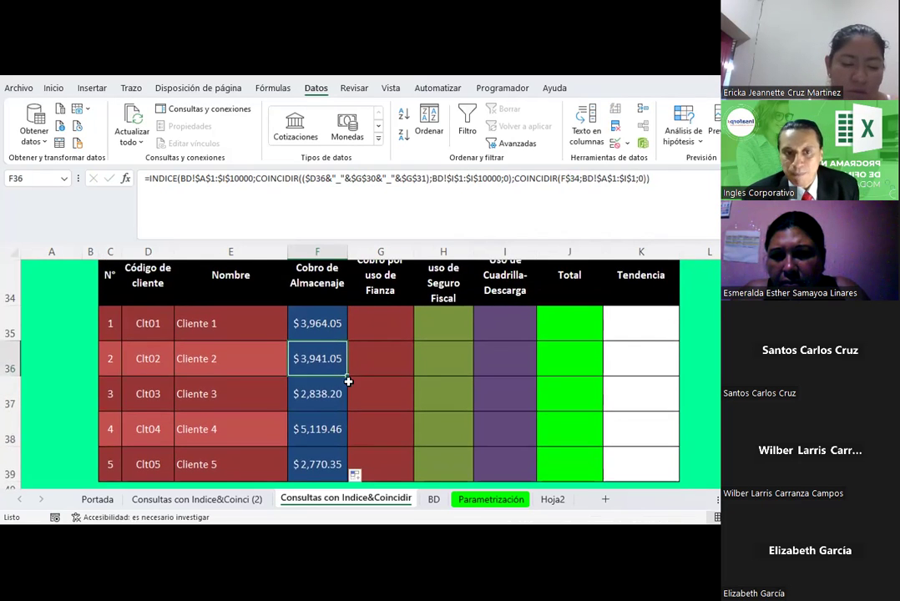
pyautogui.scroll(1, 347, 382)
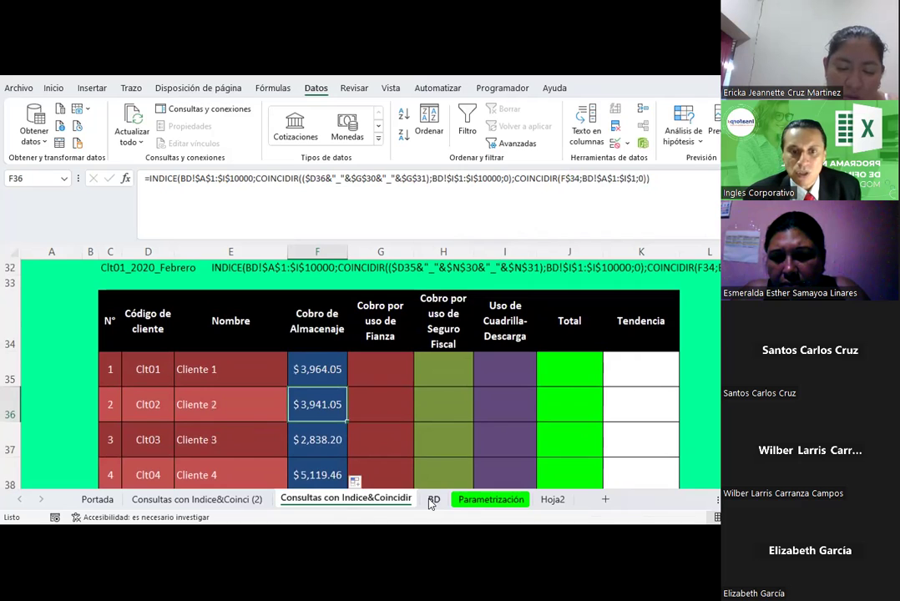
pyautogui.scroll(2, 482, 378)
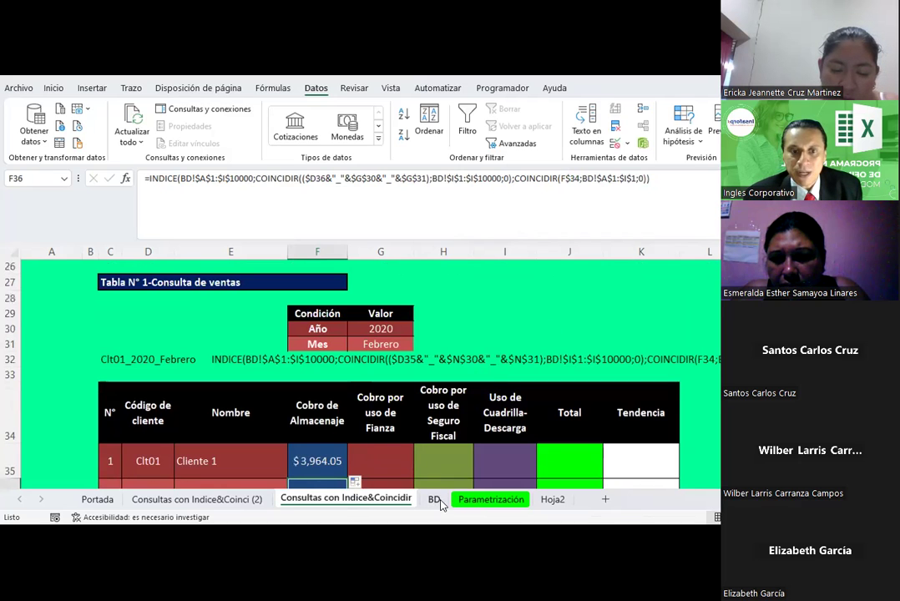
# Check Cliente 2's February storage charge on the BD sheet.
pyautogui.click(436, 500)
pyautogui.scroll(9, 114, 344)
pyautogui.scroll(6, 115, 344)
pyautogui.scroll(3, 115, 344)
pyautogui.scroll(-1, 114, 344)
pyautogui.scroll(-1, 115, 344)
pyautogui.scroll(-3, 98, 382)
pyautogui.scroll(-4, 98, 383)
pyautogui.scroll(-5, 99, 384)
pyautogui.scroll(1, 100, 384)
pyautogui.scroll(-2, 99, 384)
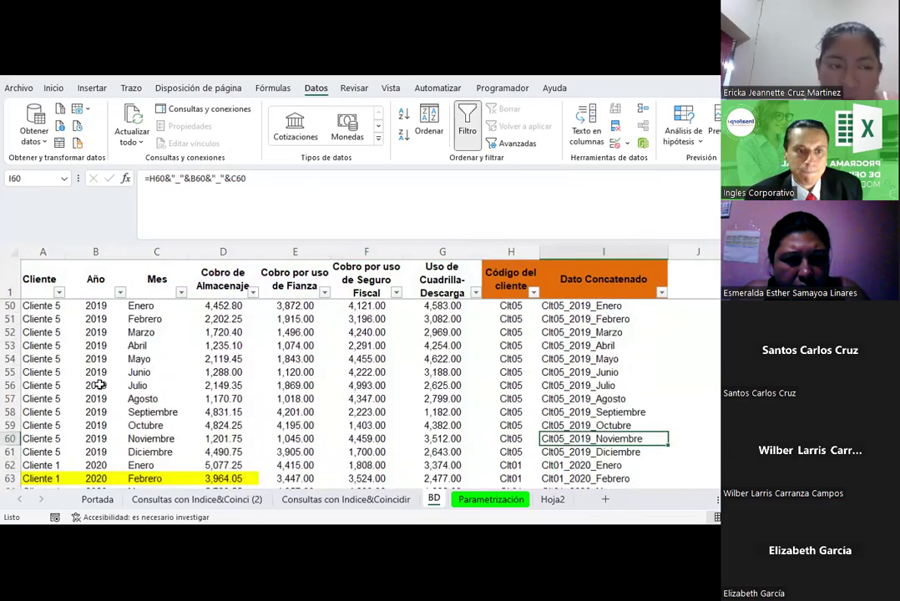
pyautogui.scroll(-2, 100, 384)
pyautogui.scroll(-1, 99, 384)
pyautogui.scroll(-6, 100, 385)
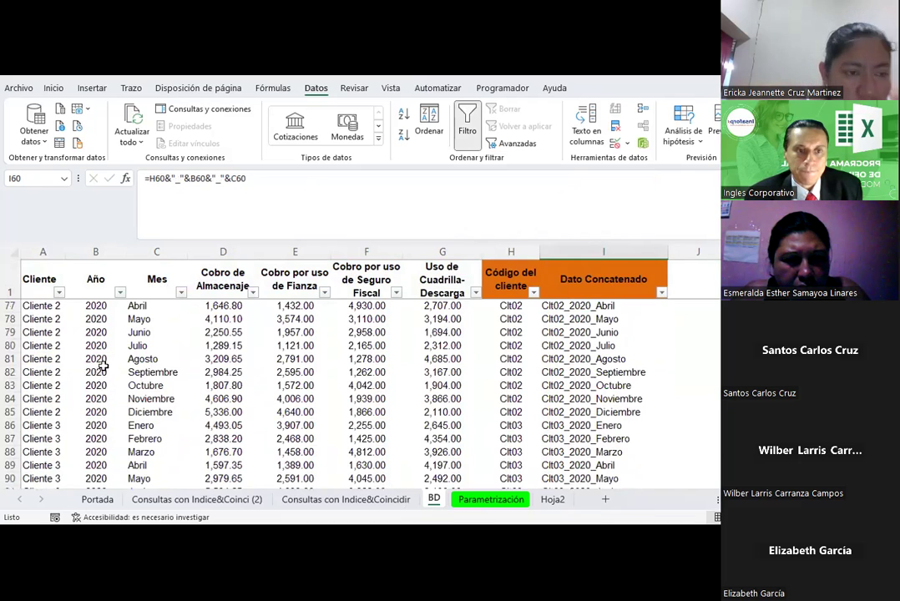
pyautogui.scroll(1, 99, 362)
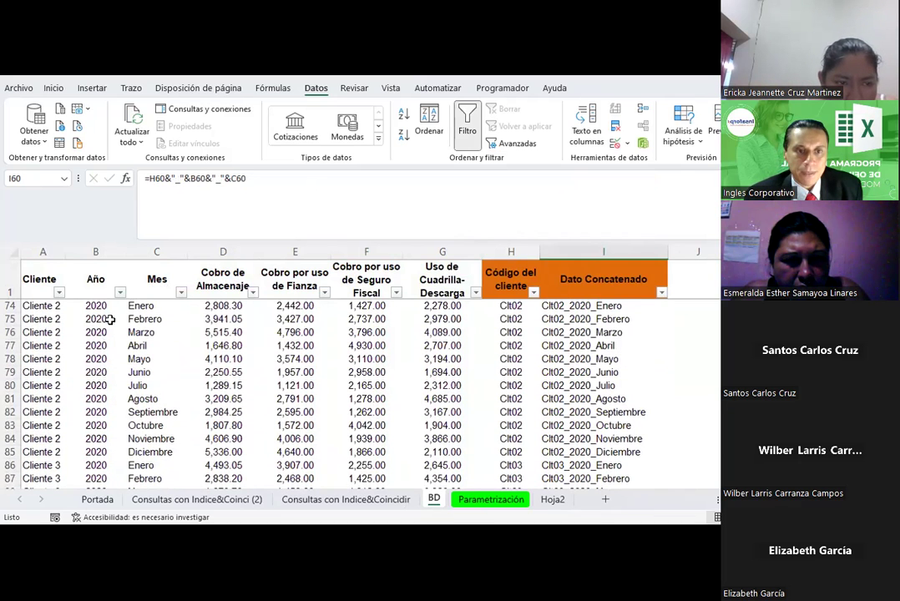
pyautogui.click(224, 319)
pyautogui.click(315, 497)
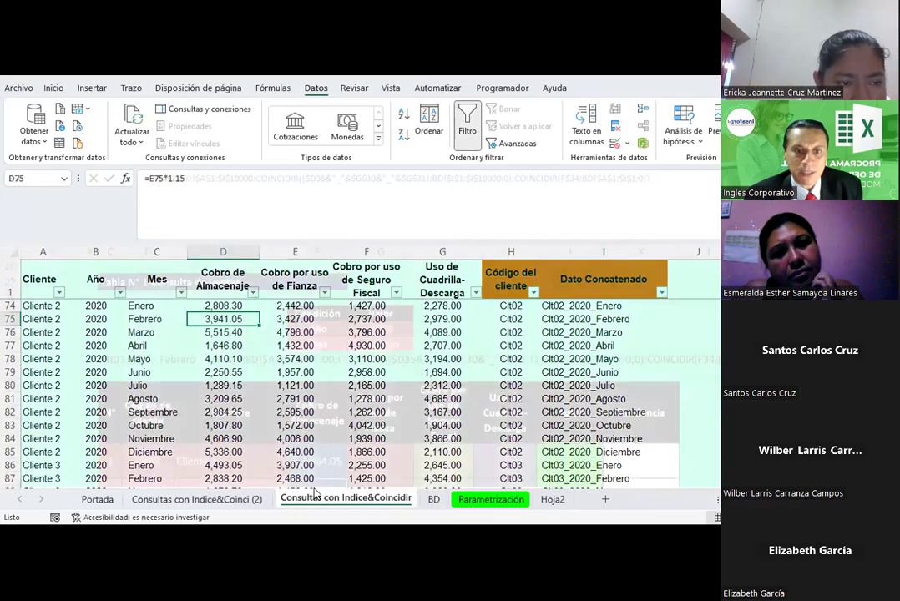
# Check Cliente 4's storage-charge result, cycling through the Parametrización and BD sheets.
pyautogui.scroll(-2, 360, 392)
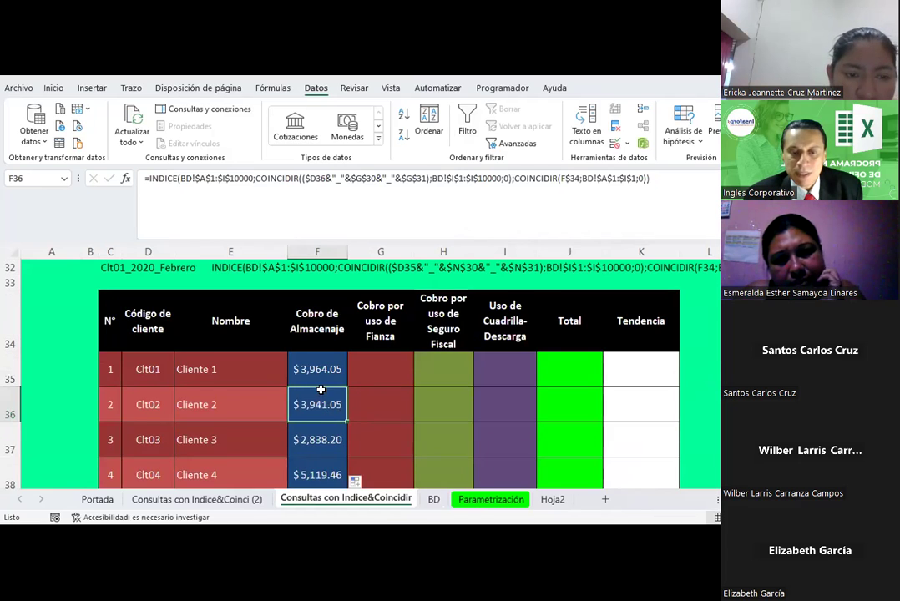
pyautogui.scroll(-1, 320, 389)
pyautogui.click(321, 380)
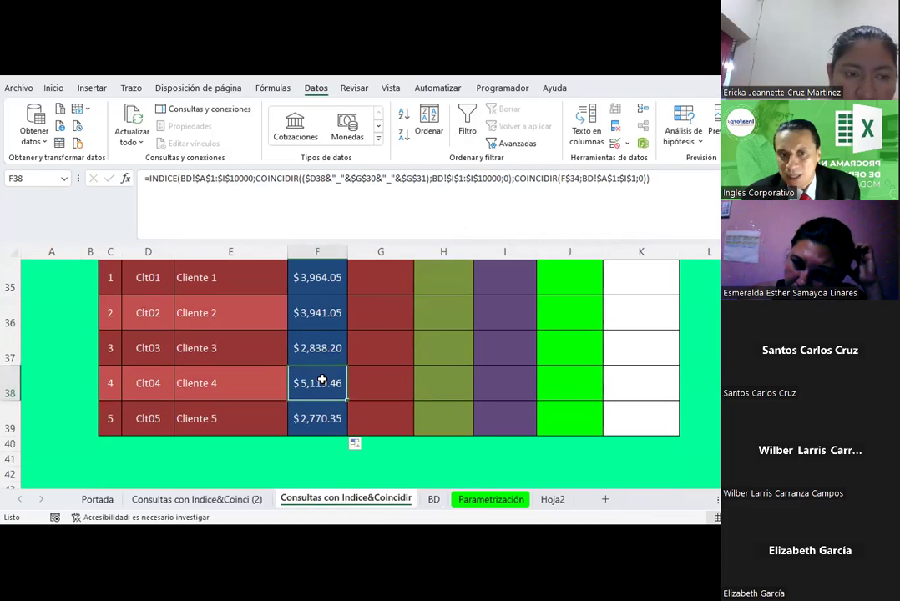
pyautogui.click(470, 499)
pyautogui.hotkey('ctrl', 'pageup')
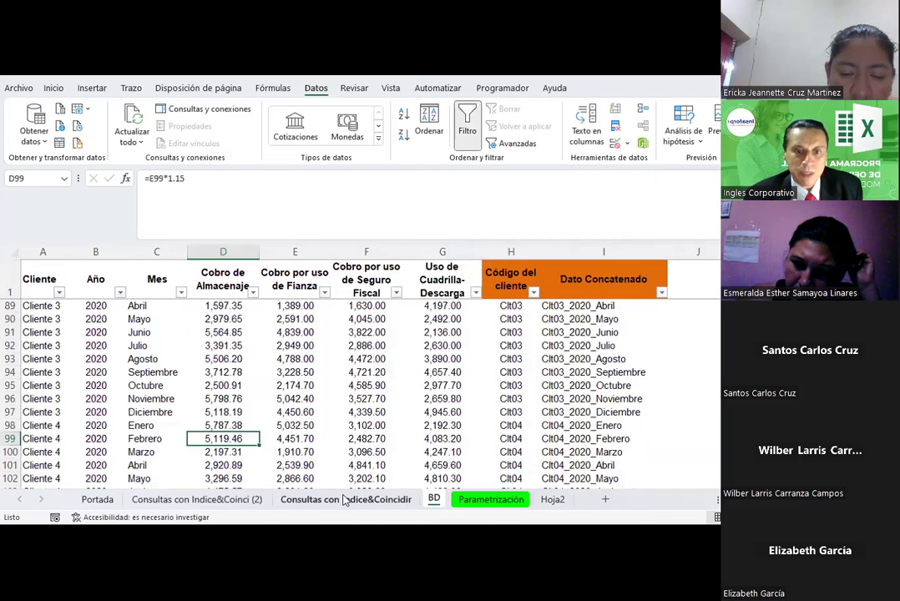
pyautogui.hotkey('ctrl', 'pageup')
pyautogui.scroll(2, 321, 380)
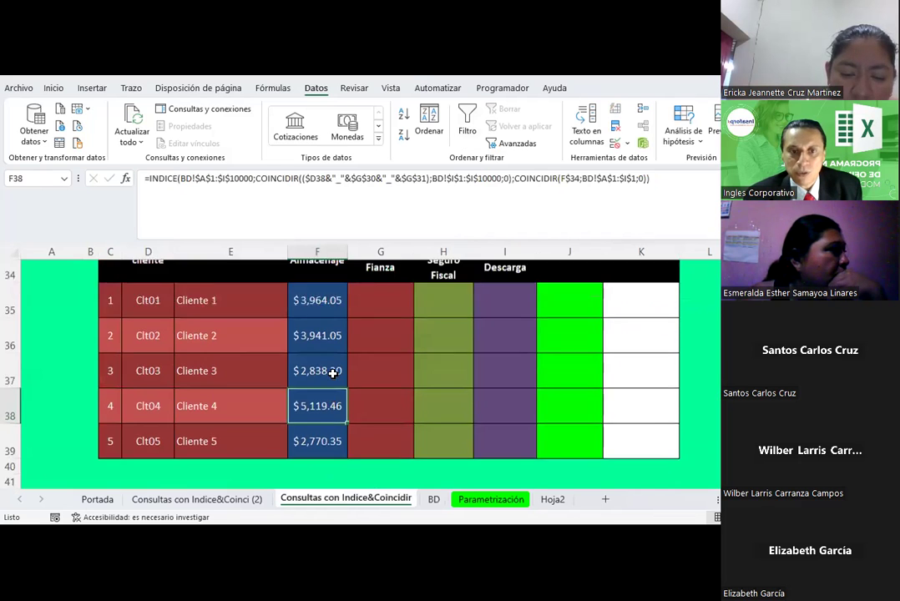
# Copy F35:F39 and paste the lookup formulas into G35:J39.
pyautogui.moveTo(321, 368)
pyautogui.mouseDown()
pyautogui.moveTo(329, 490)
pyautogui.moveTo(321, 424)
pyautogui.mouseUp()
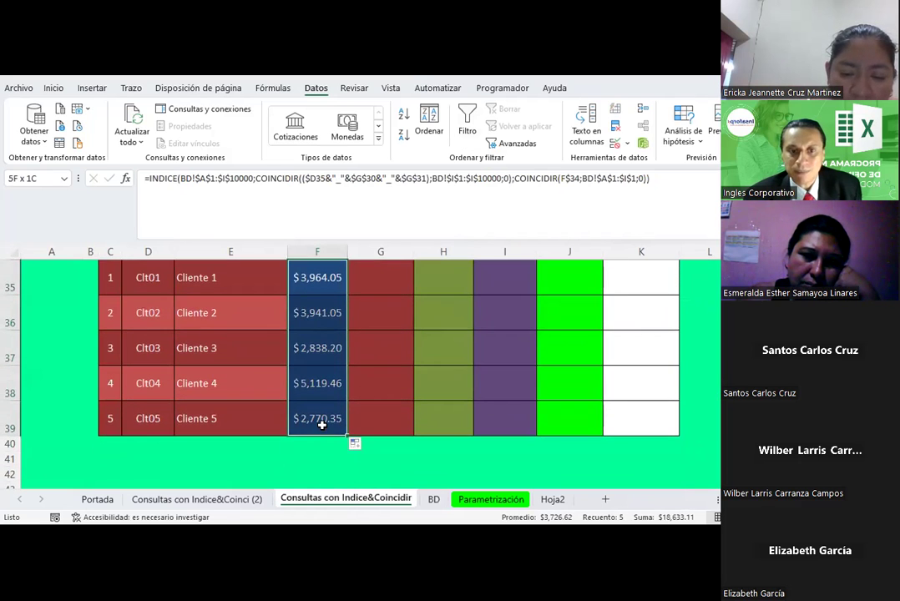
pyautogui.hotkey('ctrl', 'c')
pyautogui.scroll(1, 367, 338)
pyautogui.moveTo(367, 338); pyautogui.dragTo(571, 463)
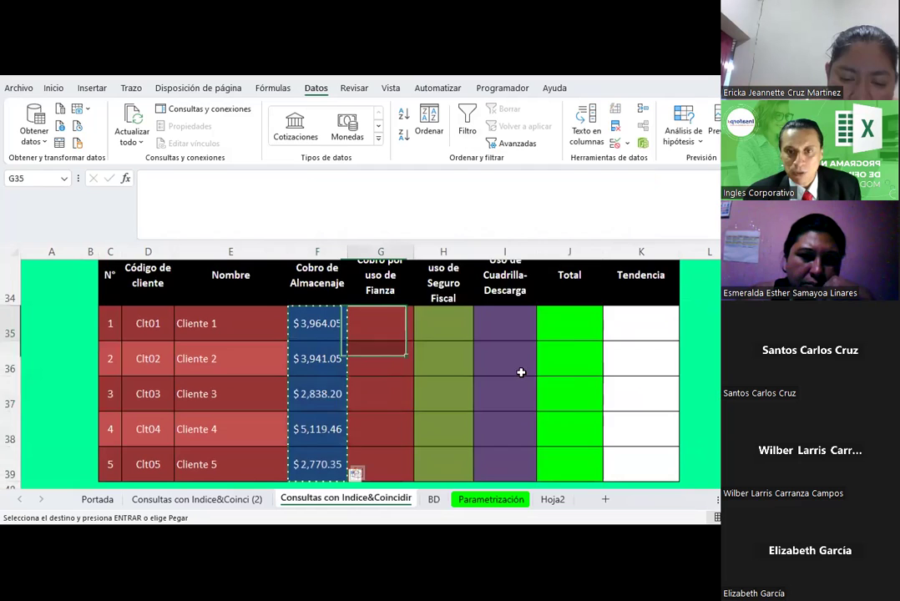
pyautogui.rightClick(571, 463)
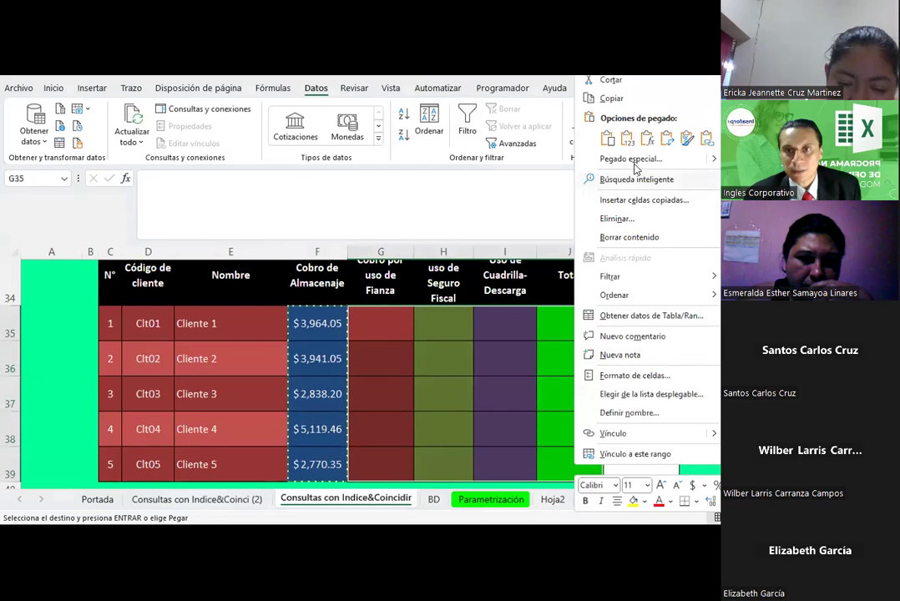
pyautogui.click(644, 140)
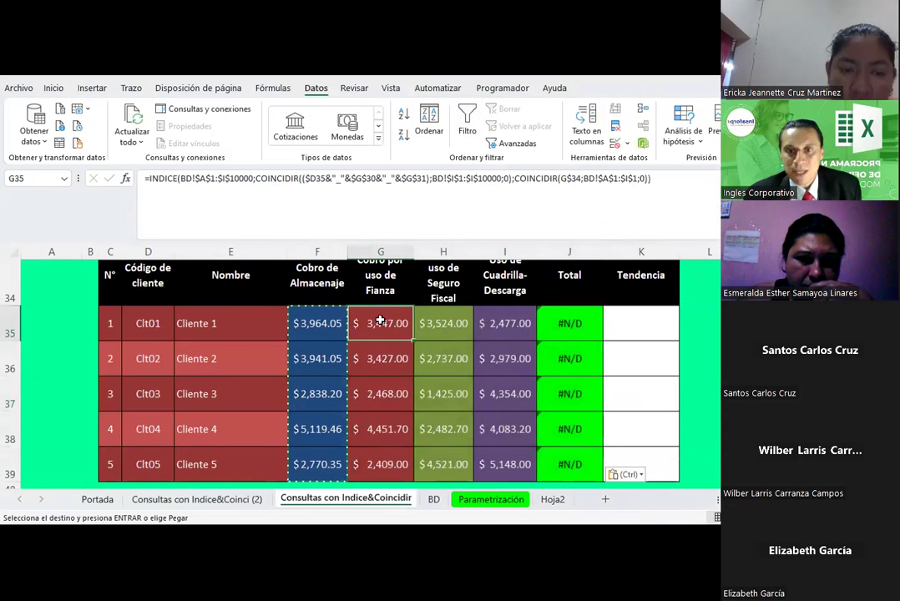
# Clear the #N/D errors from Total cells J35:J39.
pyautogui.click(581, 319)
pyautogui.moveTo(583, 319); pyautogui.dragTo(571, 455)
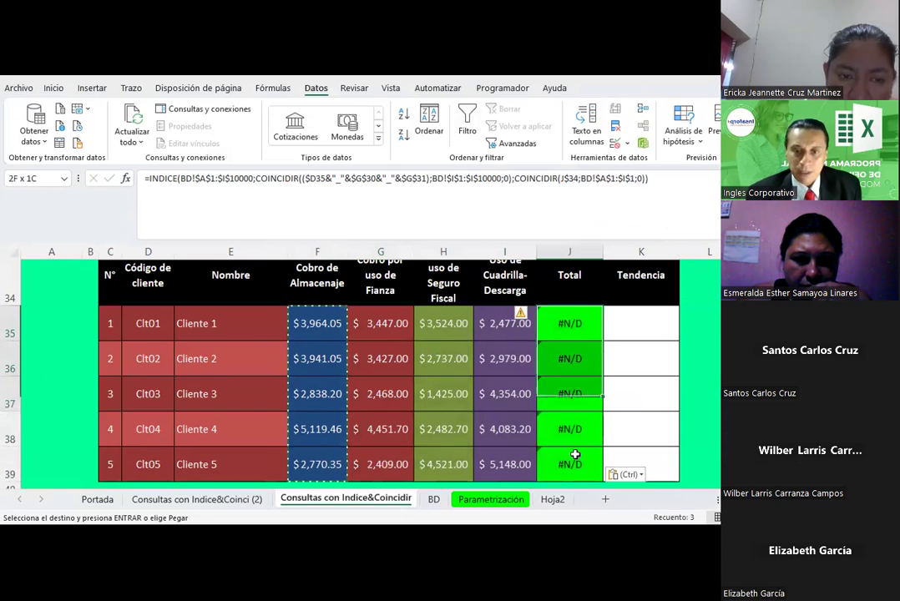
pyautogui.press('Delete')
pyautogui.press('Down')
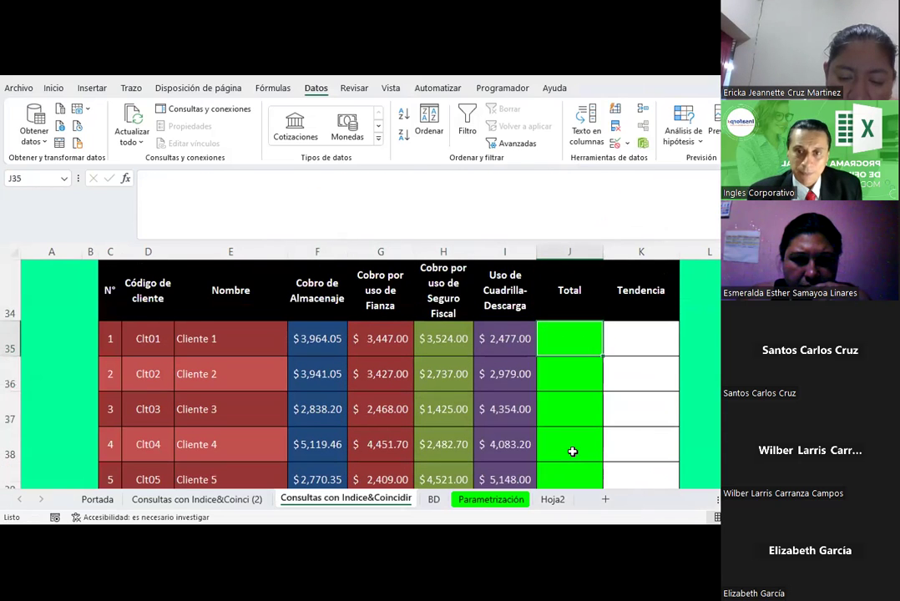
pyautogui.write('=')
pyautogui.press('Left')
pyautogui.press('Left')
pyautogui.press('Left')
pyautogui.press('Left')
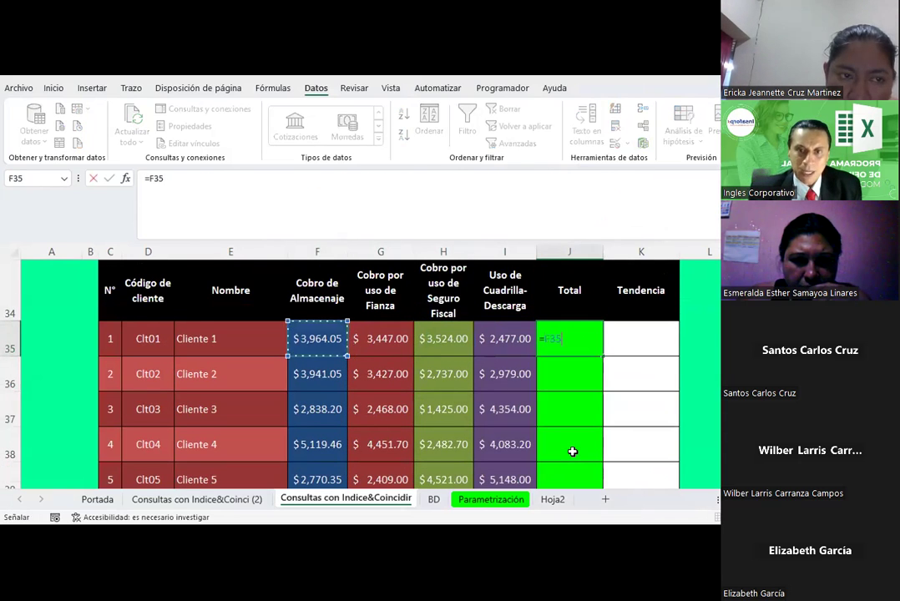
pyautogui.press('Escape')
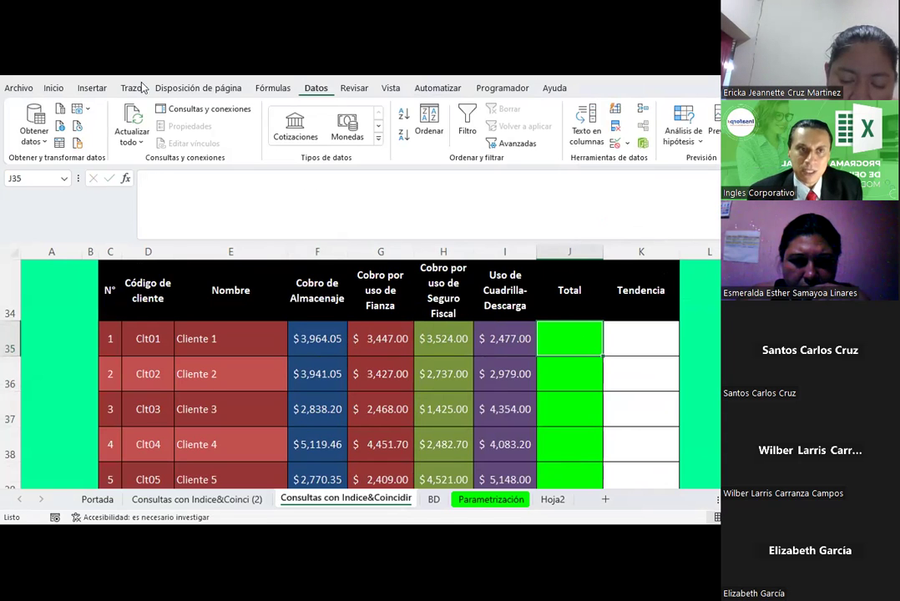
# Enter =SUMA(F35:I35) in J35 with AutoSum and fill it down to J39.
pyautogui.click(52, 88)
pyautogui.click(706, 111)
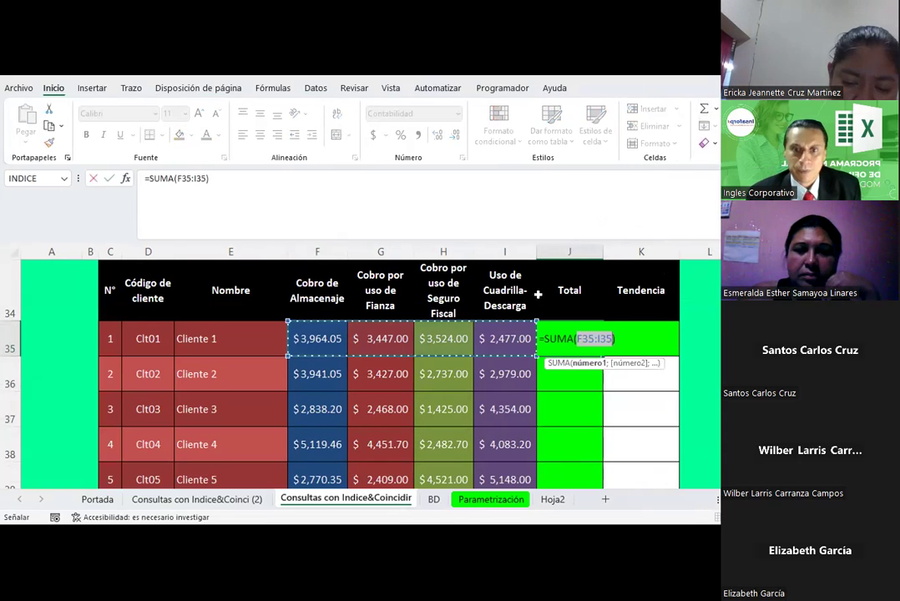
pyautogui.press('Return')
pyautogui.click(583, 332)
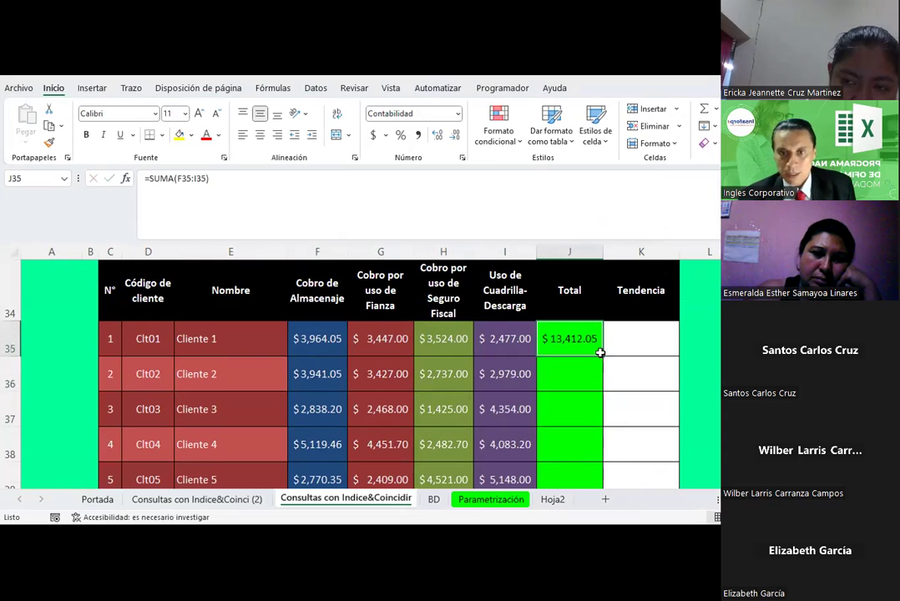
pyautogui.moveTo(605, 352); pyautogui.dragTo(585, 430)
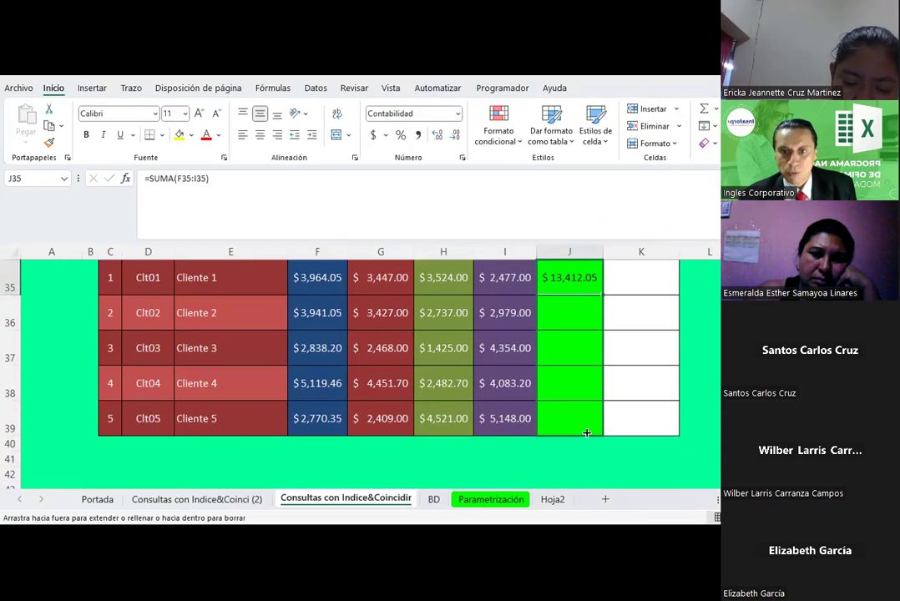
pyautogui.scroll(1, 544, 376)
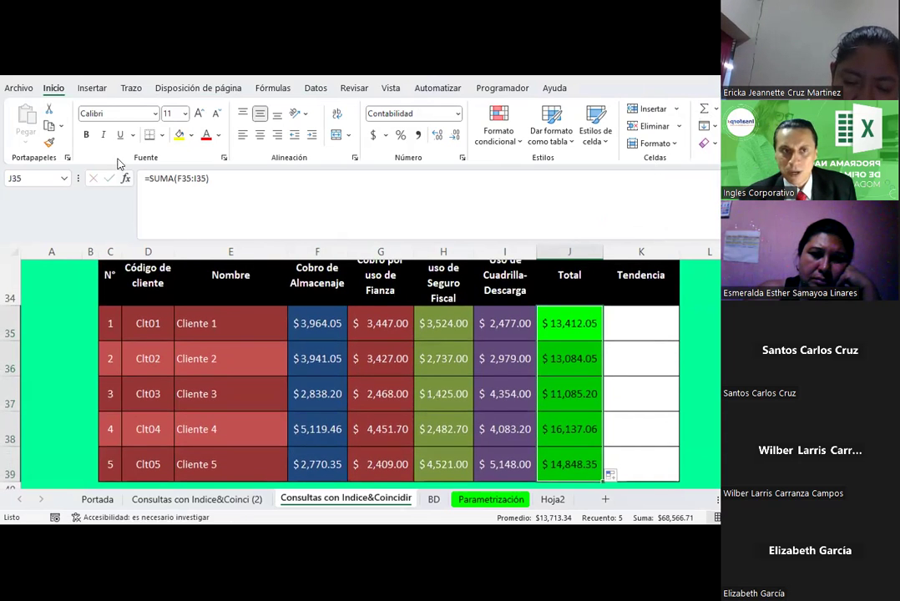
pyautogui.click(373, 323)
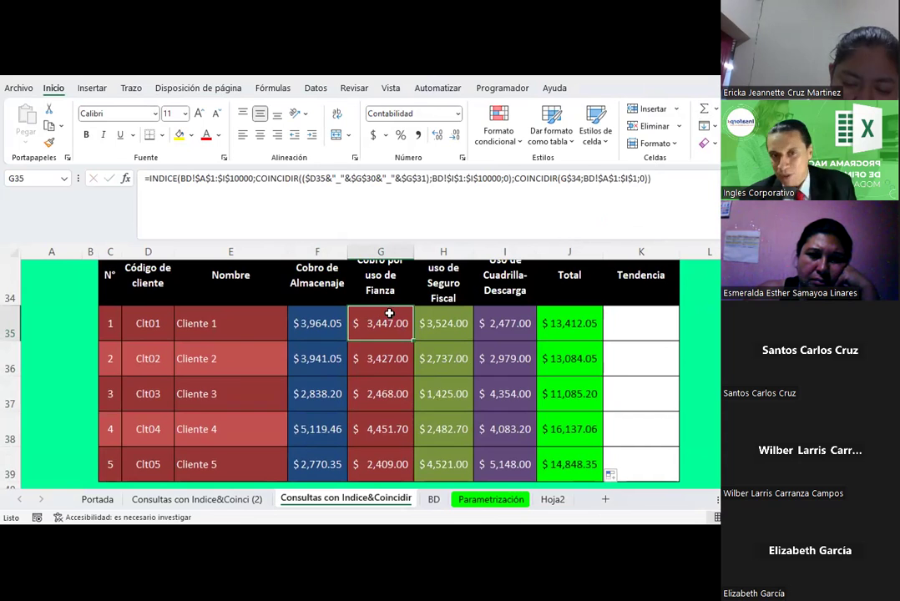
pyautogui.scroll(1, 398, 326)
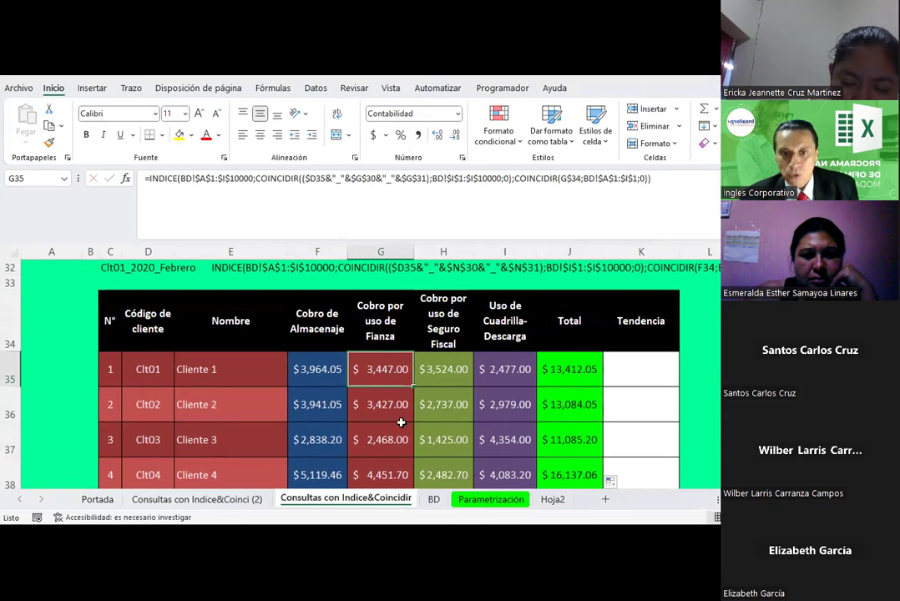
pyautogui.click(434, 499)
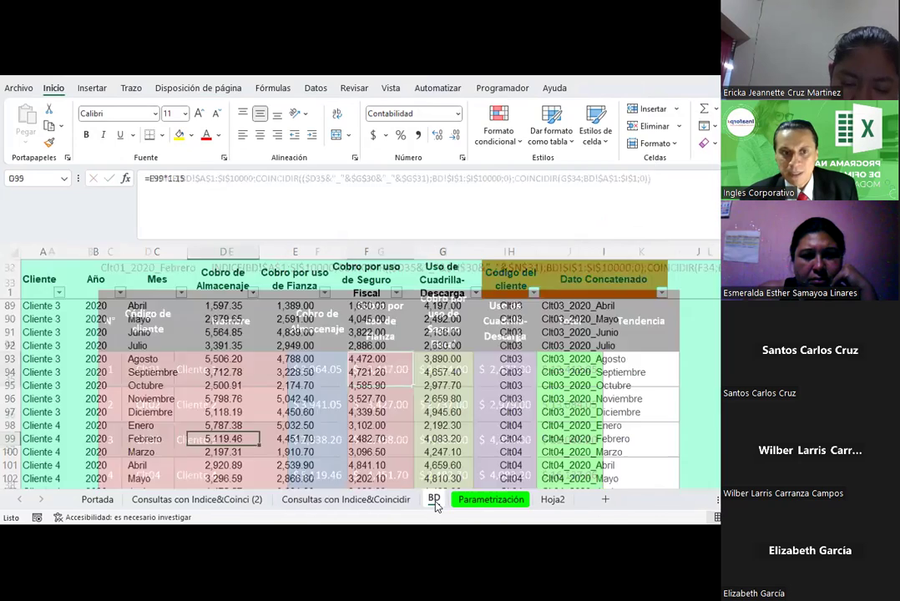
pyautogui.scroll(2, 170, 362)
pyautogui.scroll(2, 167, 366)
pyautogui.scroll(2, 167, 366)
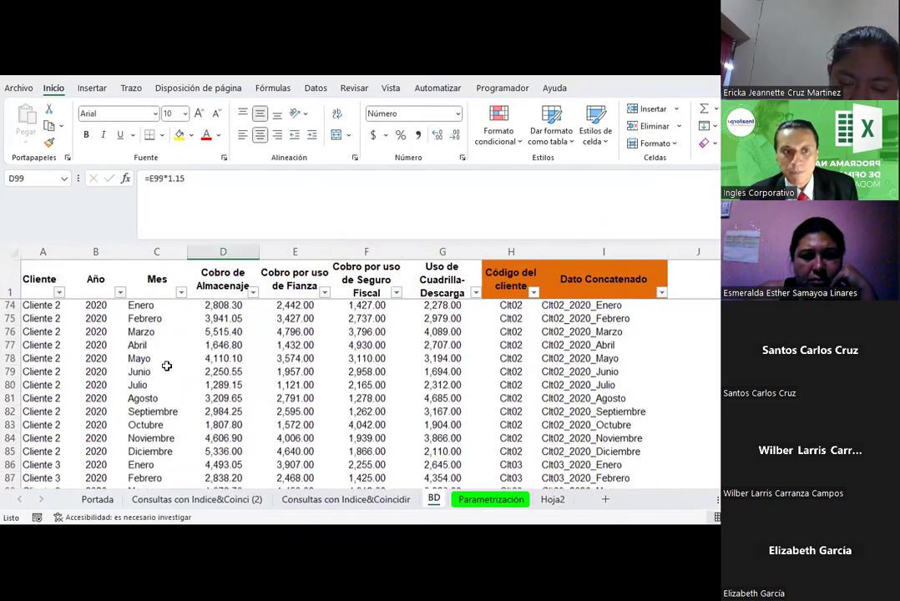
pyautogui.scroll(1, 167, 366)
pyautogui.scroll(2, 105, 354)
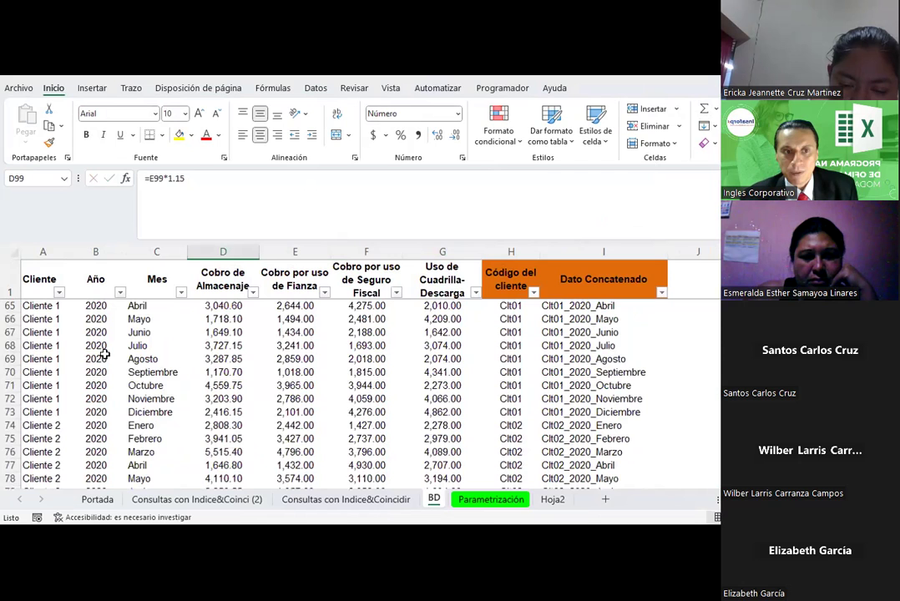
pyautogui.scroll(1, 105, 354)
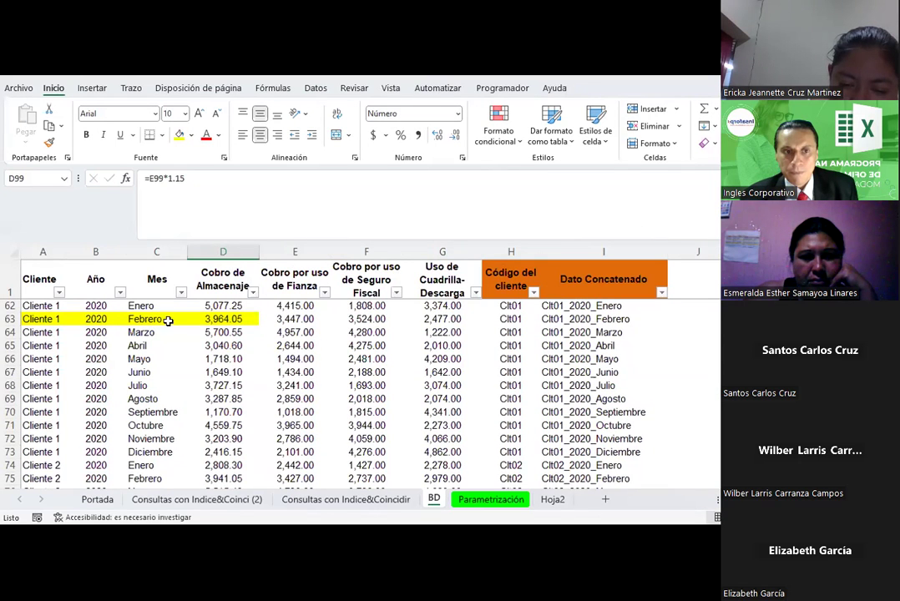
pyautogui.click(302, 319)
pyautogui.hotkey('ctrl', 'pageup')
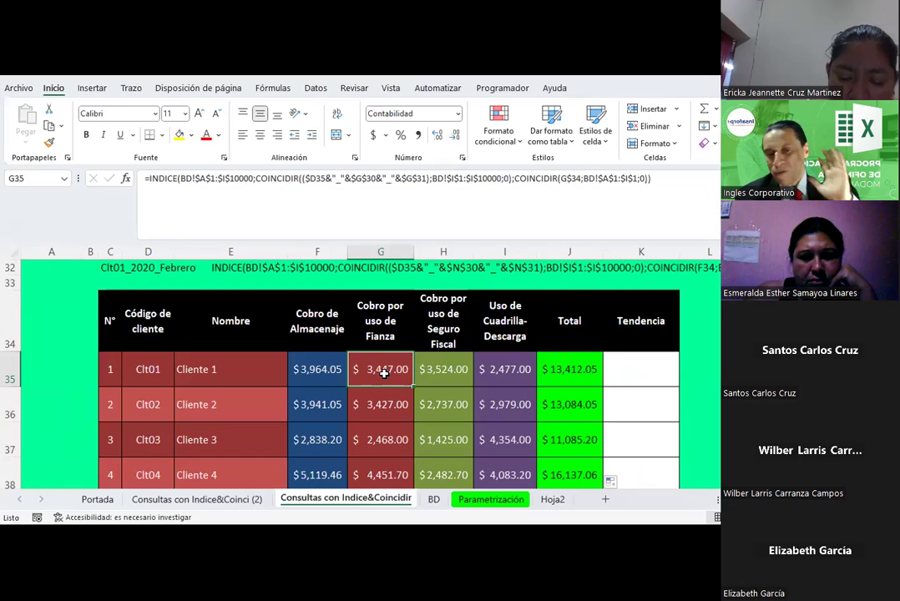
pyautogui.scroll(-1, 531, 352)
# Select Cliente 1's Tendencia cell K35 and bring up the Insertar ribbon options.
pyautogui.click(542, 290)
pyautogui.click(546, 336)
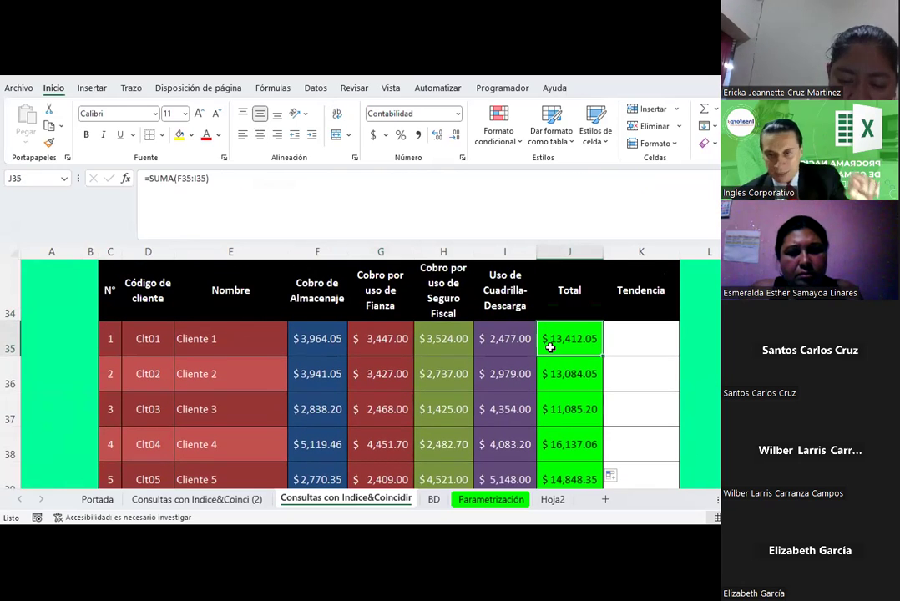
pyautogui.click(635, 342)
pyautogui.scroll(1, 640, 347)
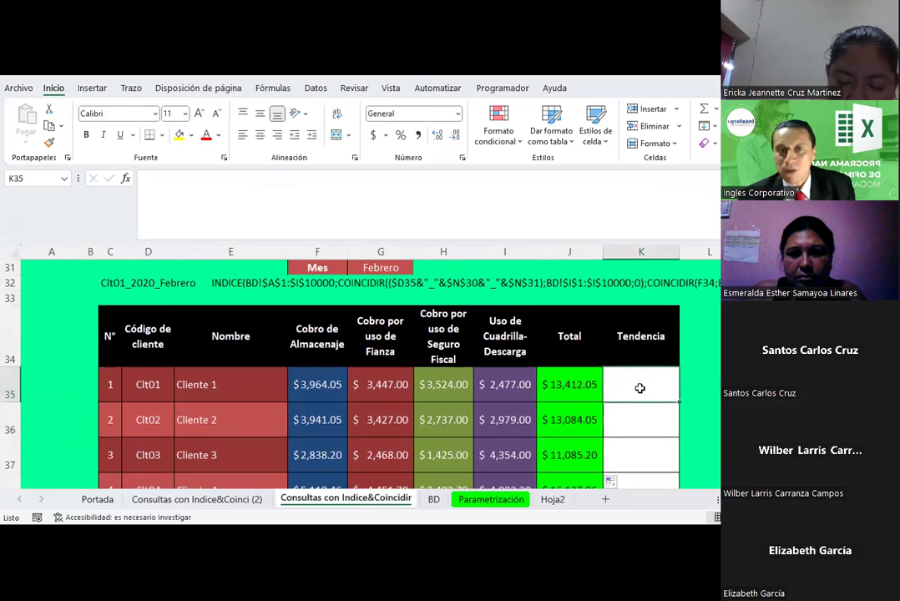
pyautogui.click(92, 88)
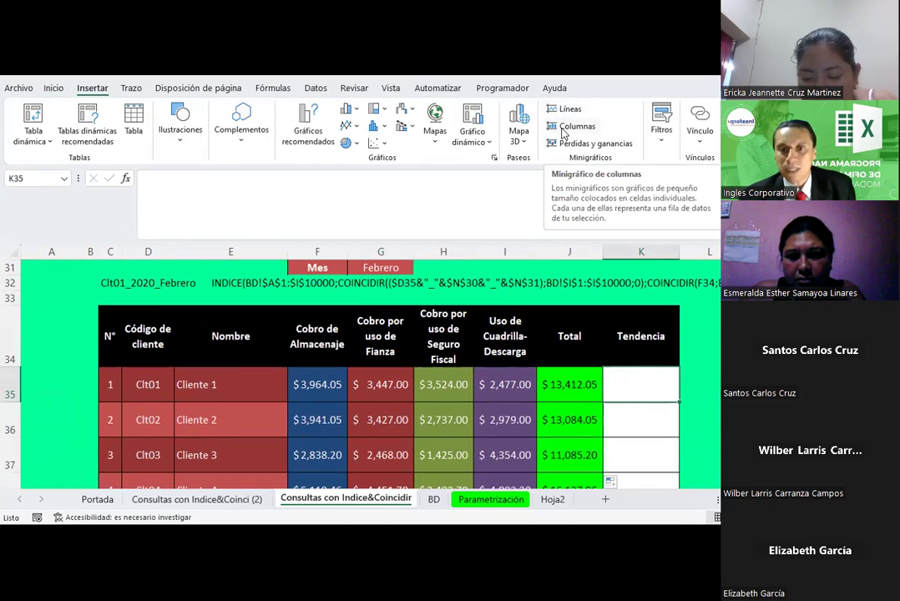
# Insert a column sparkline at $K$35 with data range F35:I35 for Cliente 1.
pyautogui.click(563, 127)
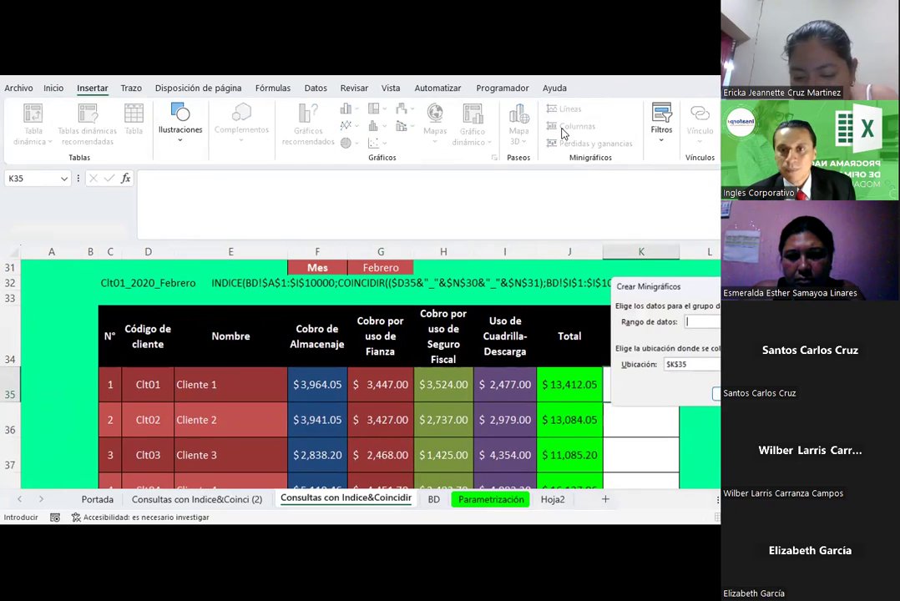
pyautogui.moveTo(681, 288); pyautogui.dragTo(417, 174)
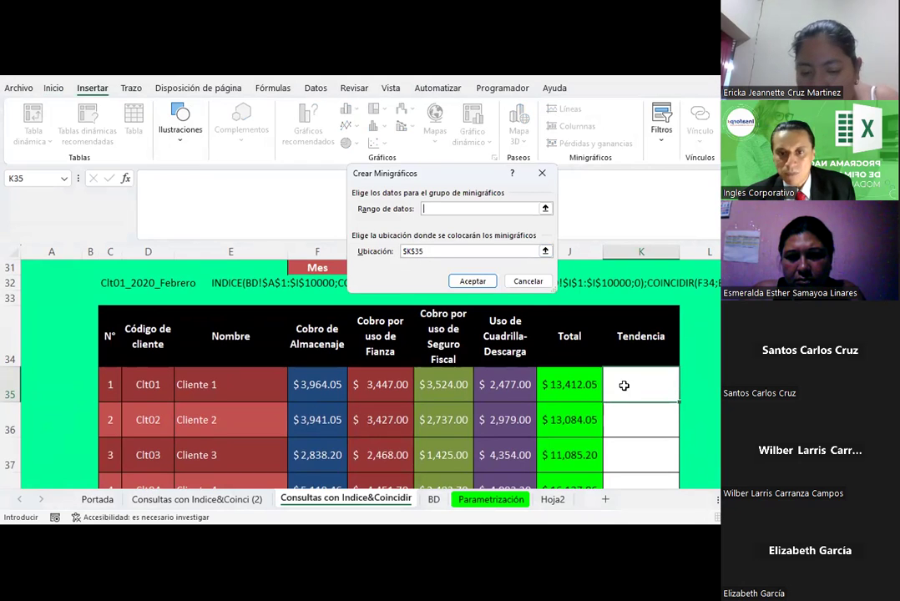
pyautogui.click(544, 209)
pyautogui.moveTo(315, 387); pyautogui.dragTo(493, 378)
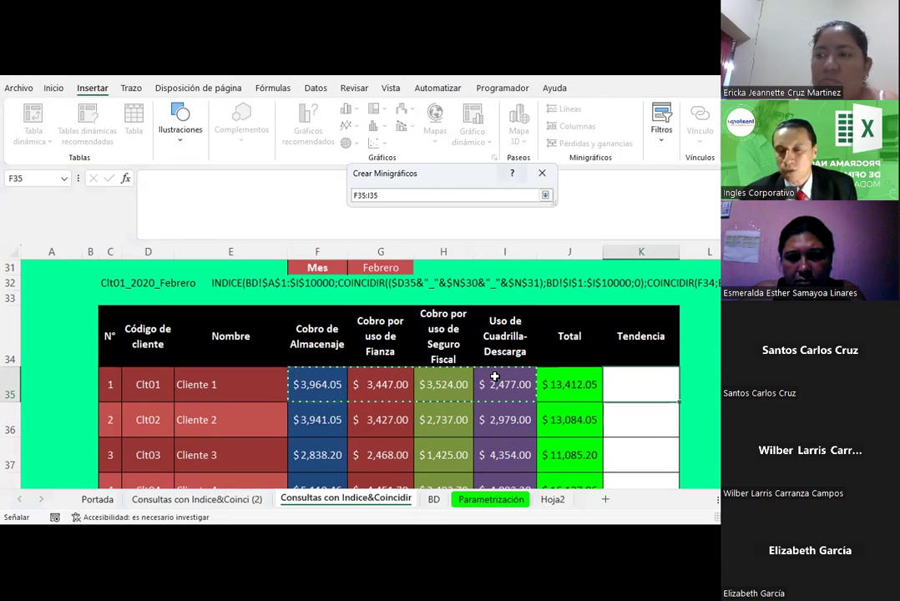
pyautogui.click(546, 197)
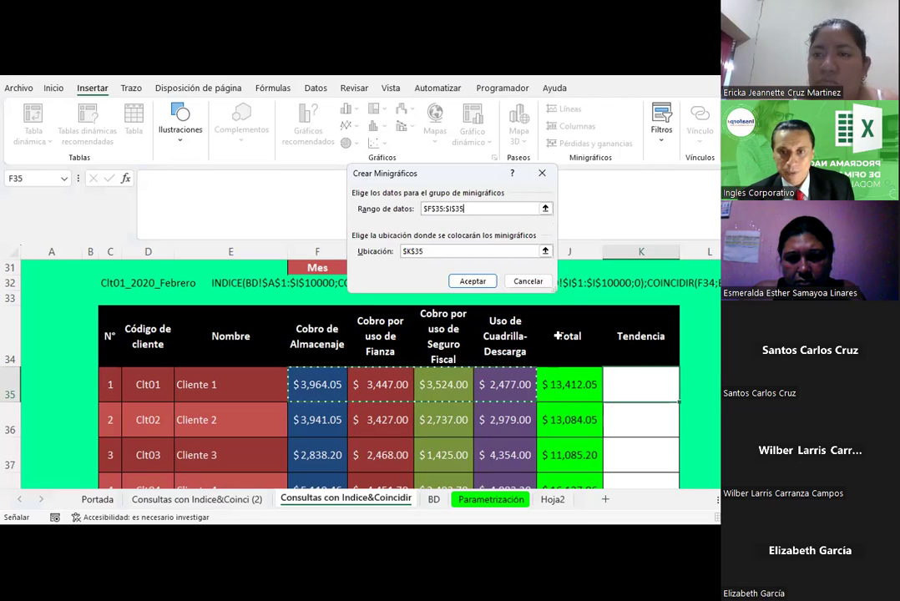
pyautogui.click(472, 282)
pyautogui.click(700, 419)
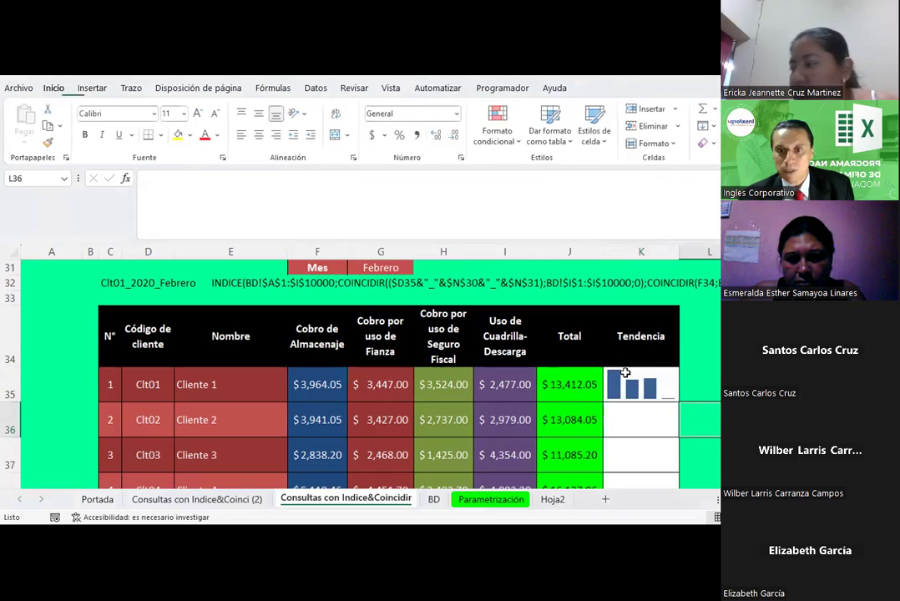
pyautogui.click(626, 374)
pyautogui.scroll(2, 504, 343)
# Set the year in G30 to 2023 from its dropdown list.
pyautogui.scroll(1, 504, 343)
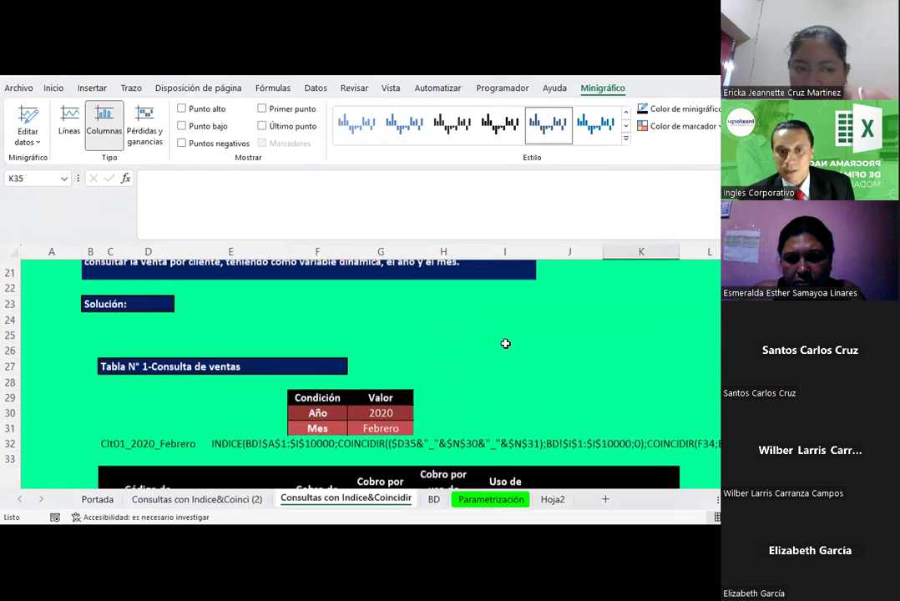
pyautogui.scroll(-2, 505, 343)
pyautogui.click(390, 297)
pyautogui.click(419, 298)
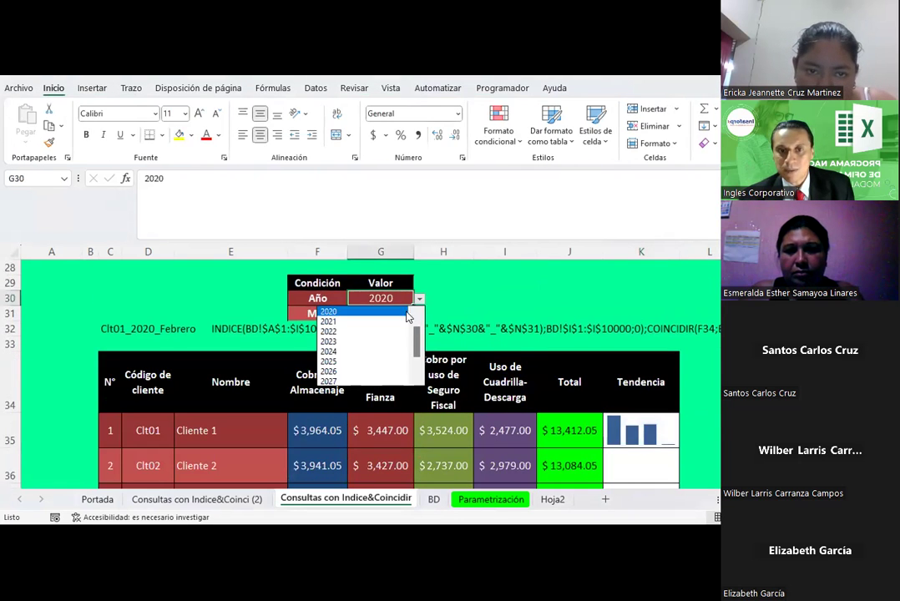
pyautogui.click(357, 343)
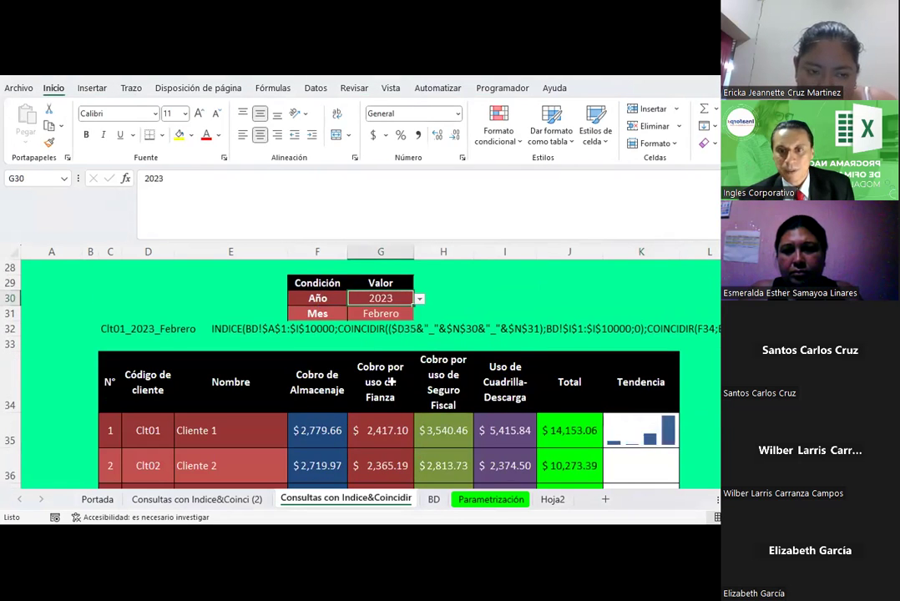
# Fill the K35 sparkline down through K39, then select K36.
pyautogui.click(651, 426)
pyautogui.scroll(-1, 652, 426)
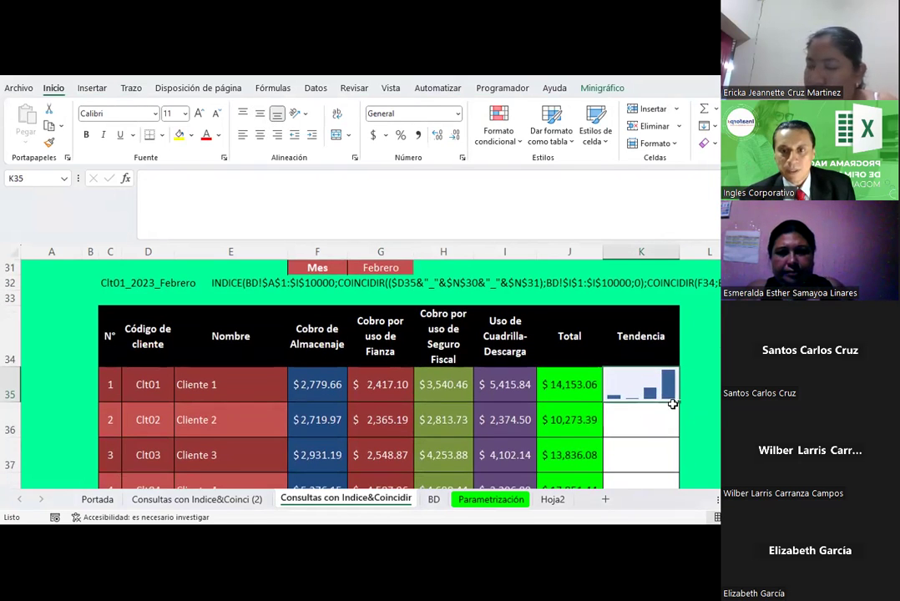
pyautogui.moveTo(673, 404)
pyautogui.mouseDown()
pyautogui.moveTo(657, 444)
pyautogui.moveTo(653, 428)
pyautogui.mouseUp()
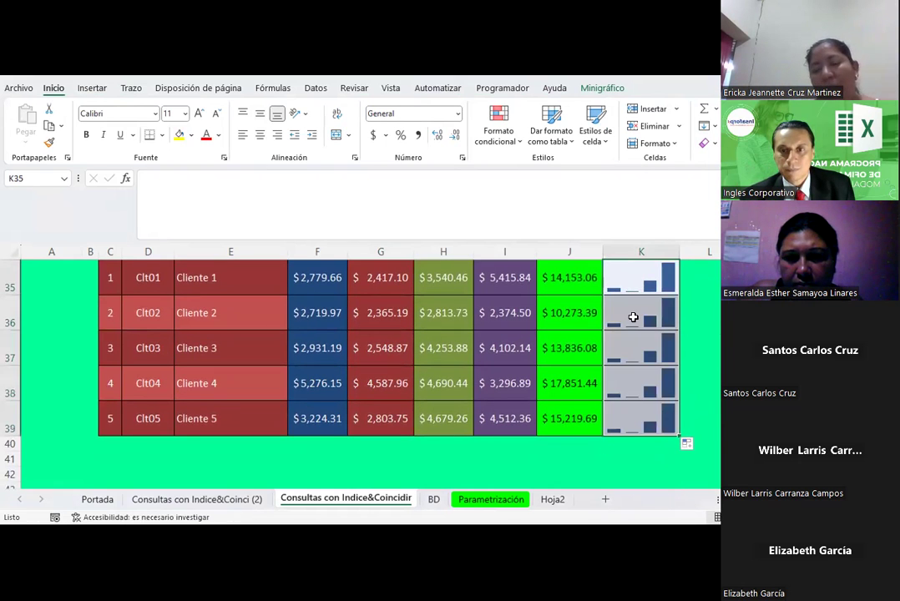
pyautogui.click(633, 317)
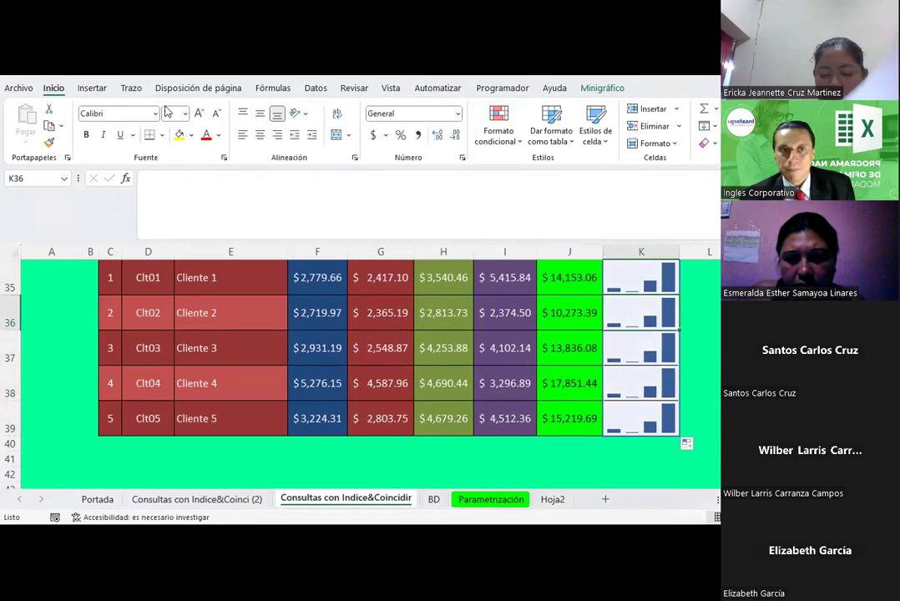
# Rebuild the column sparklines in K36 and K37 from F36:I36 and F37:I37.
pyautogui.click(87, 88)
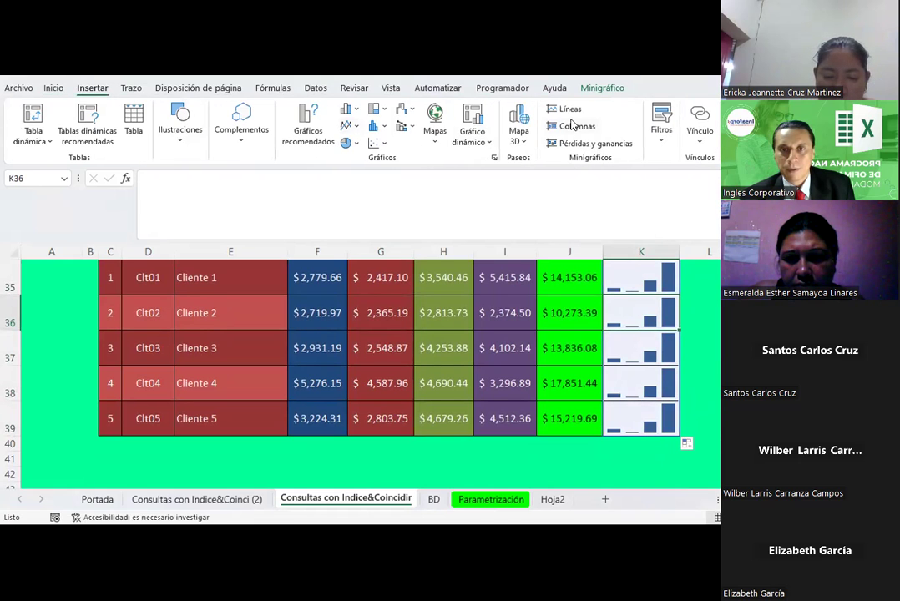
pyautogui.click(568, 128)
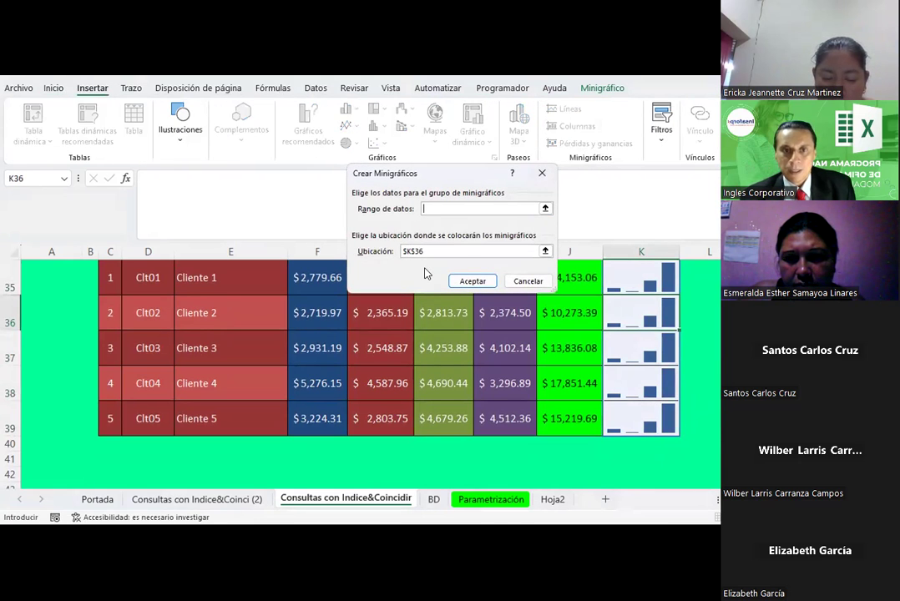
pyautogui.moveTo(323, 314); pyautogui.dragTo(481, 314)
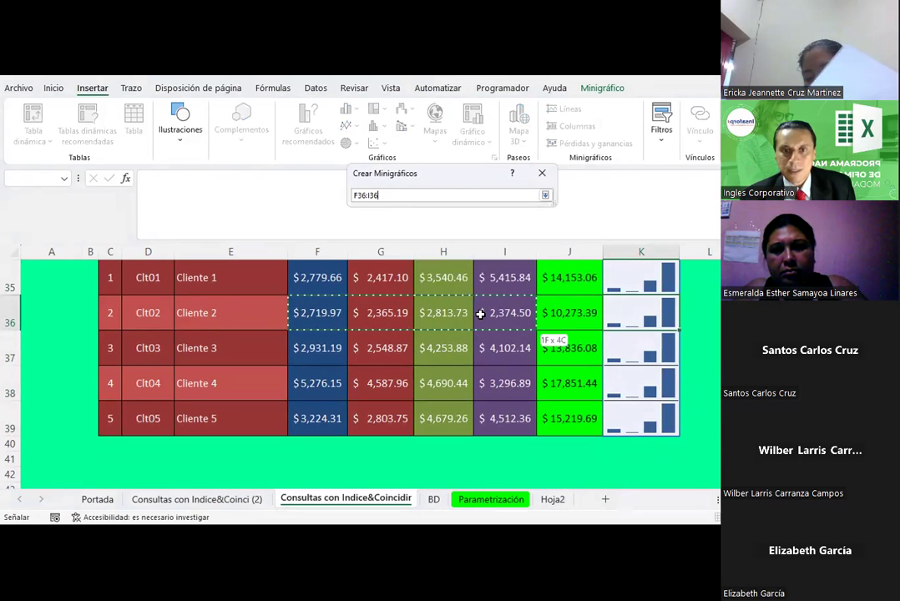
pyautogui.click(464, 280)
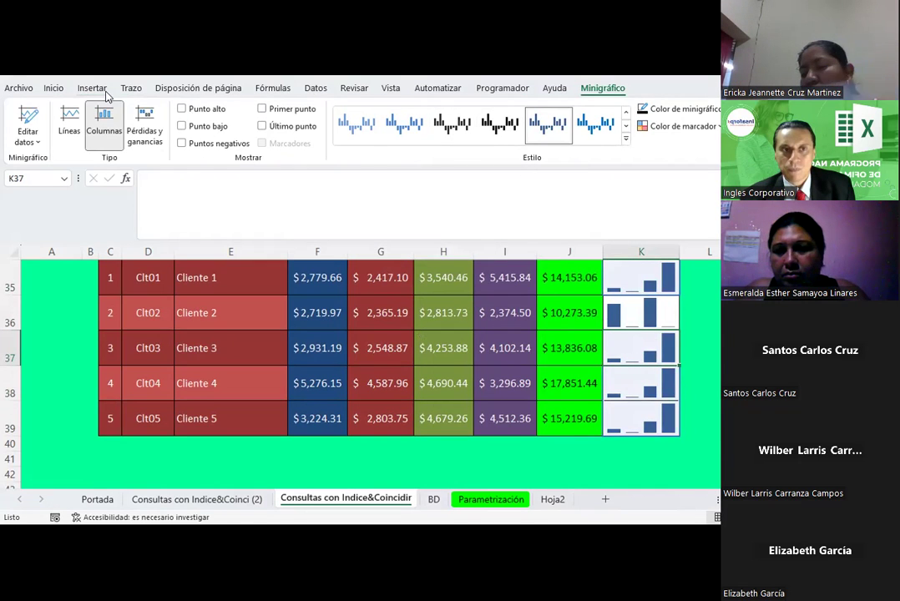
pyautogui.click(104, 92)
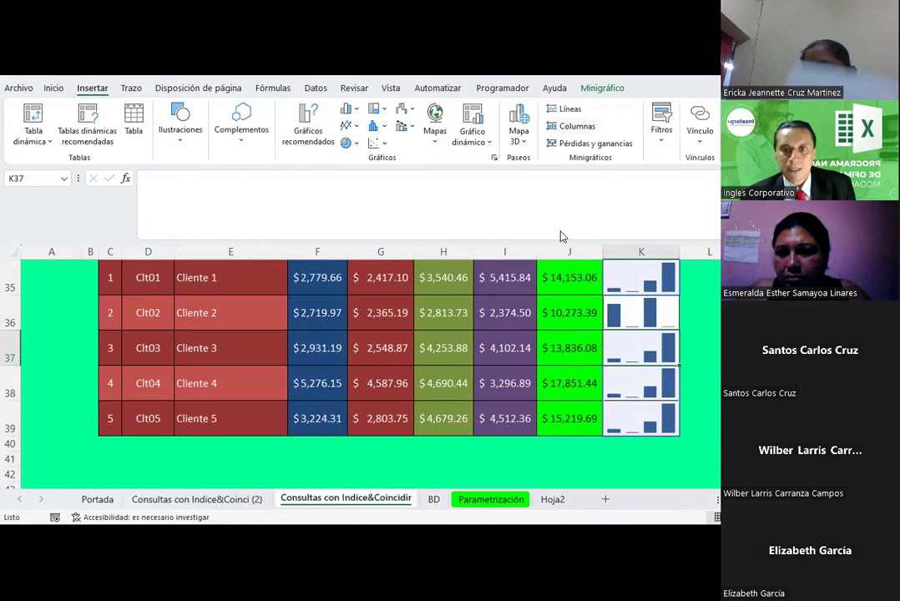
pyautogui.click(574, 126)
pyautogui.moveTo(318, 348); pyautogui.dragTo(529, 343)
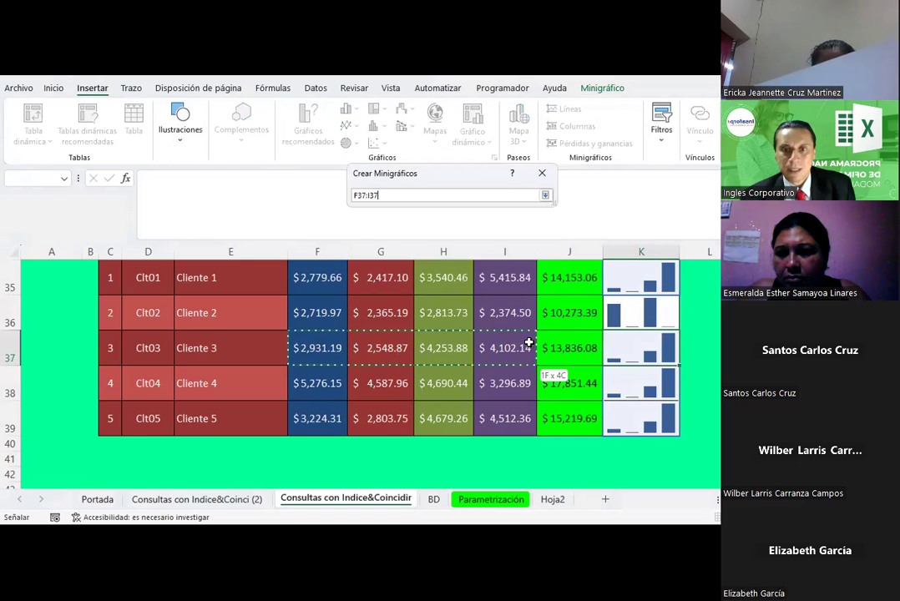
pyautogui.click(467, 281)
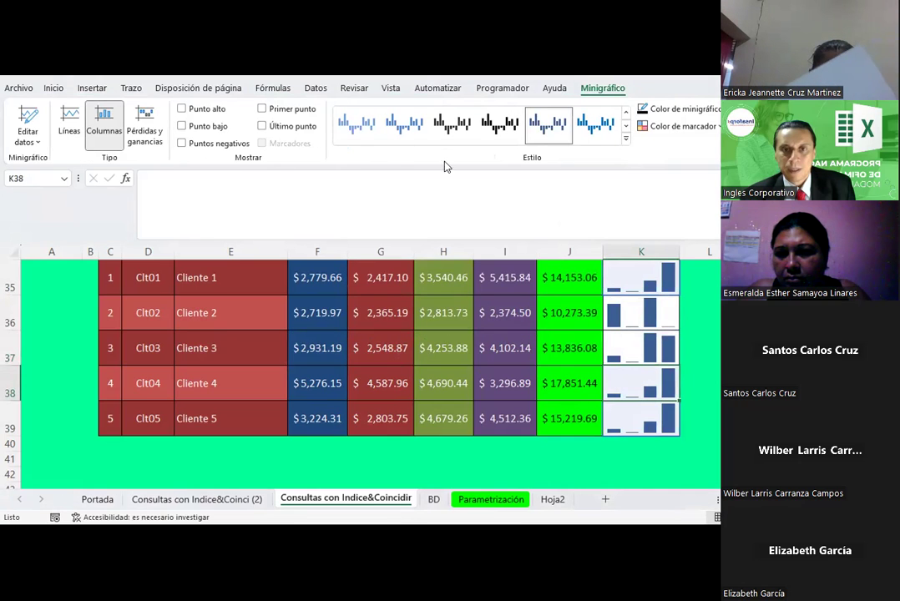
# Rebuild the column sparklines in K38 and K39 from F38:I38 and F39:I39.
pyautogui.click(92, 89)
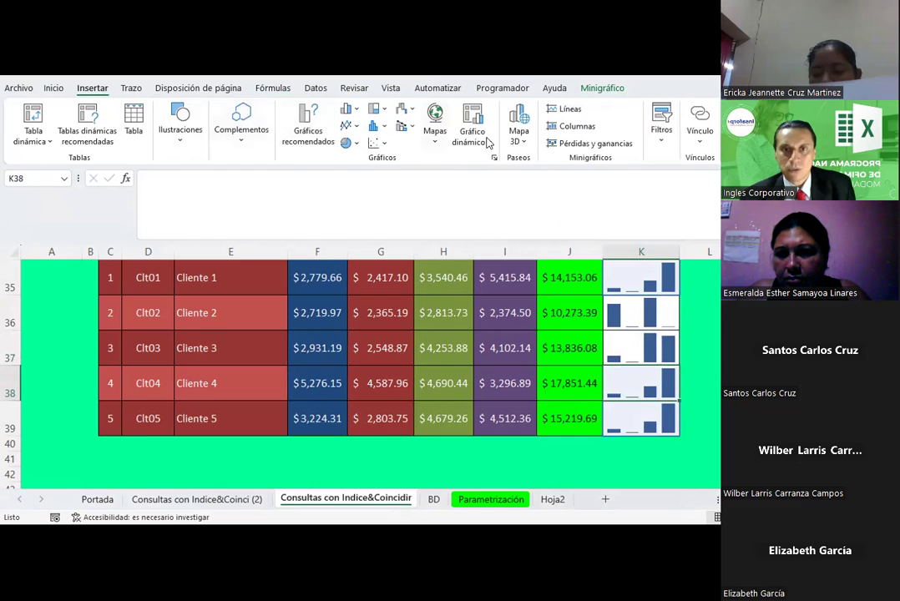
pyautogui.click(567, 129)
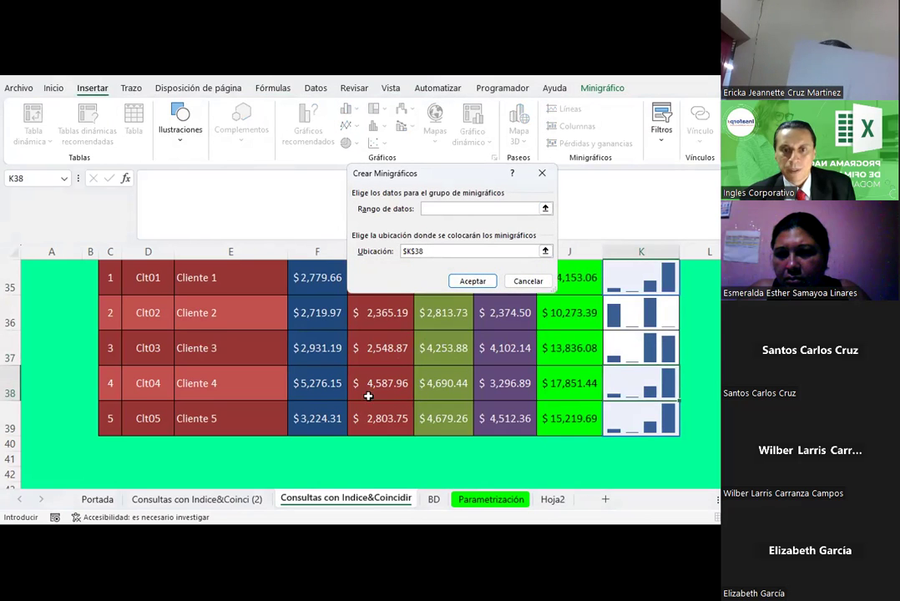
pyautogui.moveTo(330, 382); pyautogui.dragTo(512, 381)
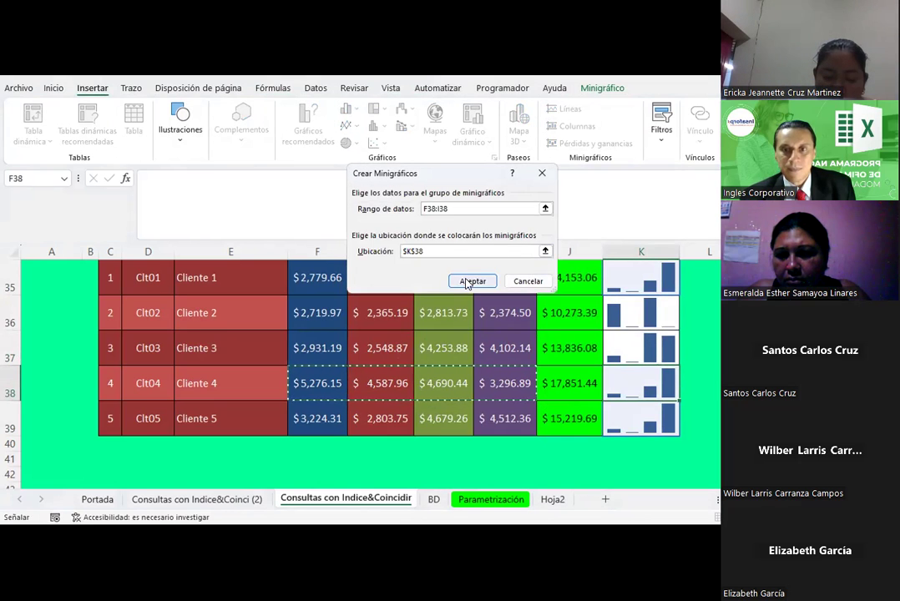
pyautogui.click(470, 282)
pyautogui.click(604, 421)
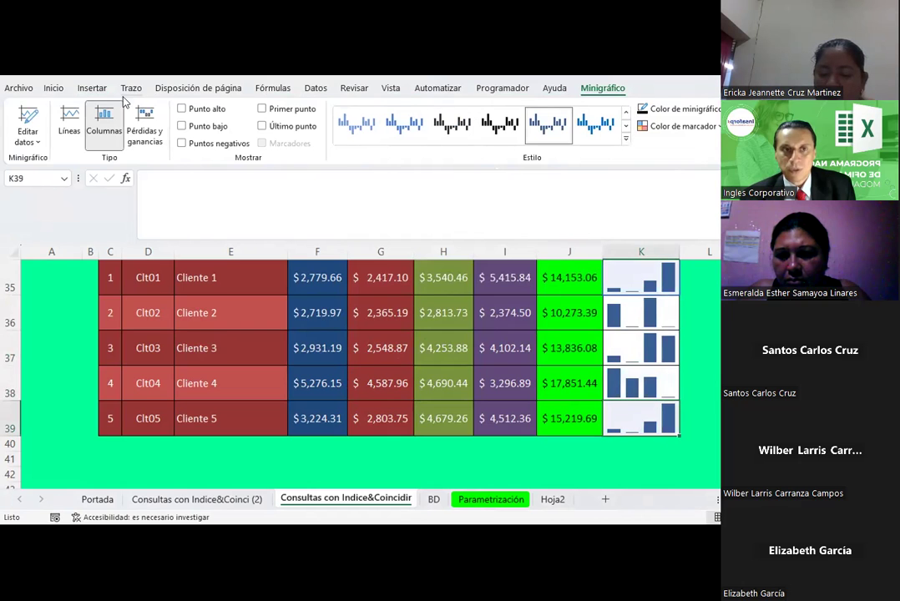
pyautogui.click(92, 88)
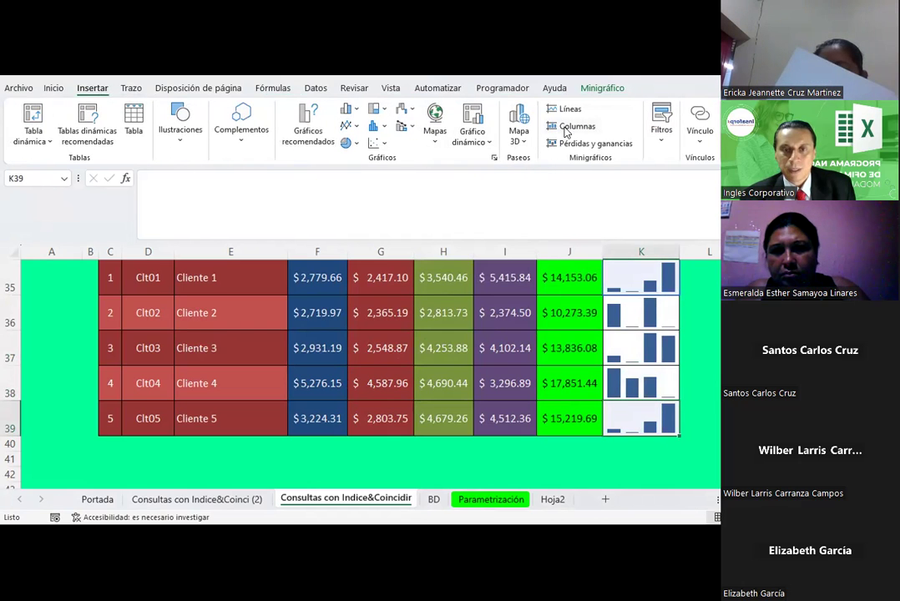
pyautogui.click(566, 132)
pyautogui.moveTo(311, 411); pyautogui.dragTo(487, 408)
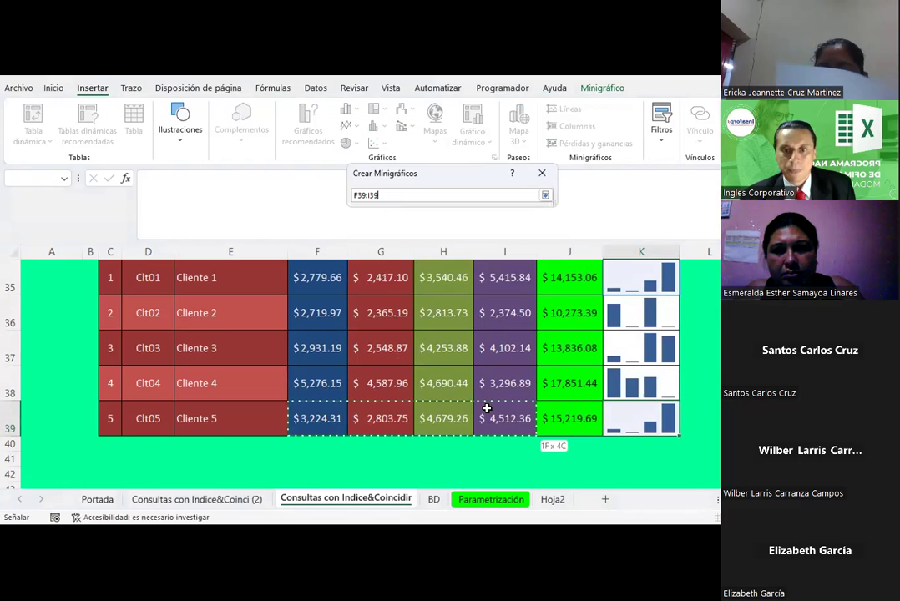
pyautogui.click(480, 281)
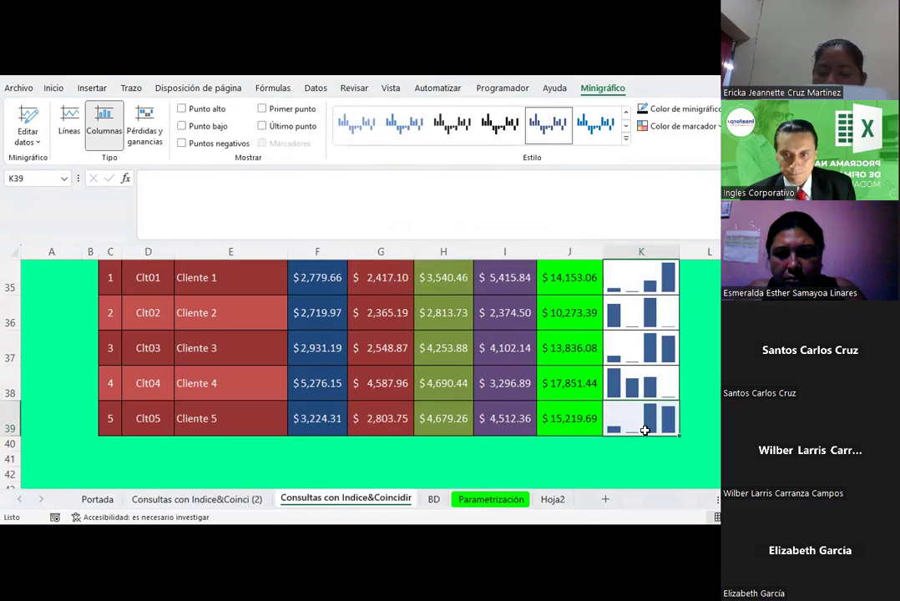
# Switch to the Consultas con Indice&Coinci (2) sheet and inspect its green and multi-colour charts.
pyautogui.scroll(1, 649, 350)
pyautogui.scroll(2, 650, 351)
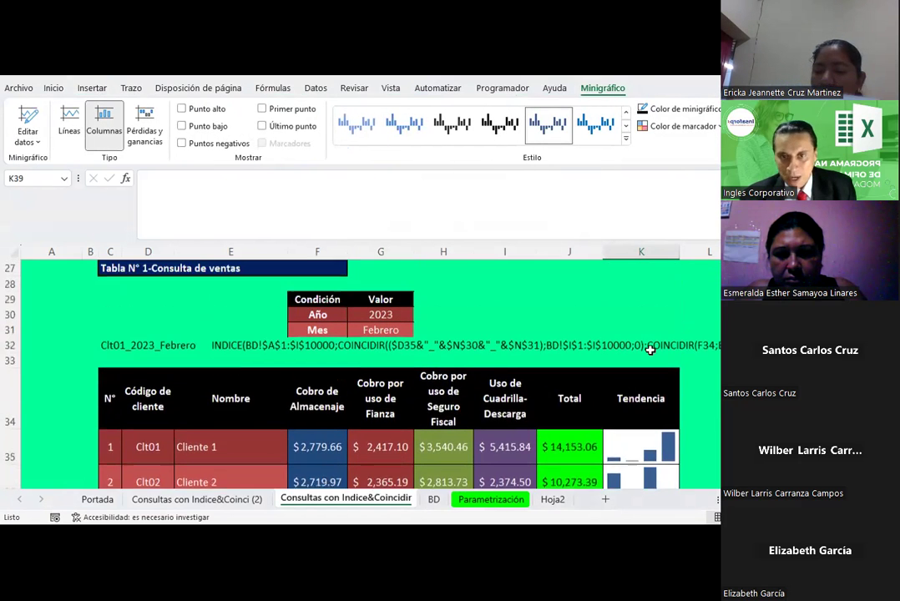
pyautogui.scroll(1, 650, 351)
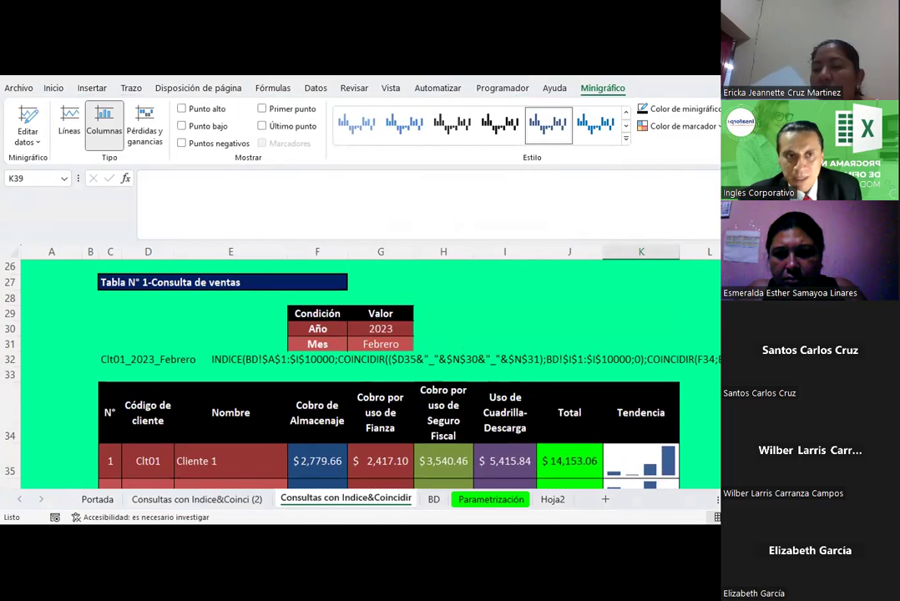
pyautogui.click(256, 500)
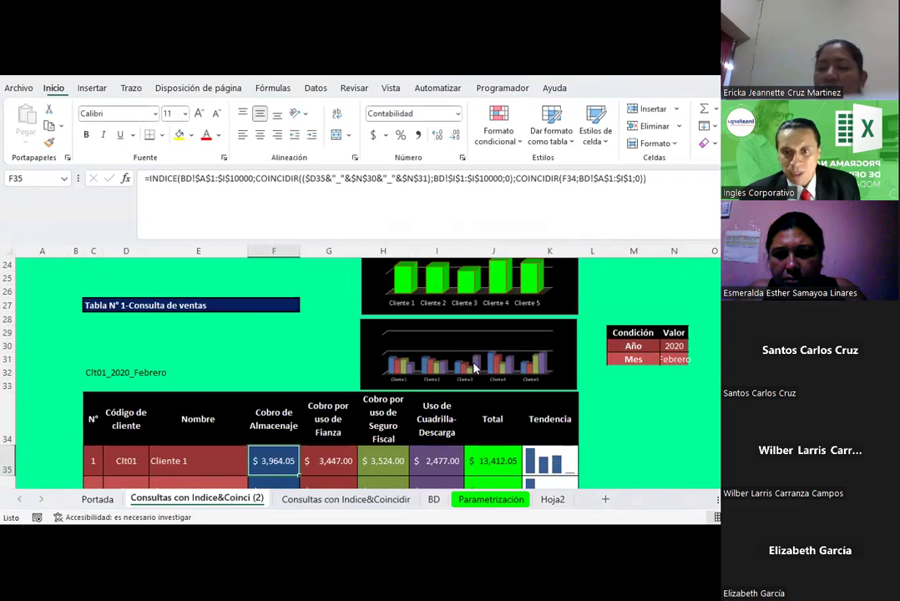
pyautogui.click(552, 344)
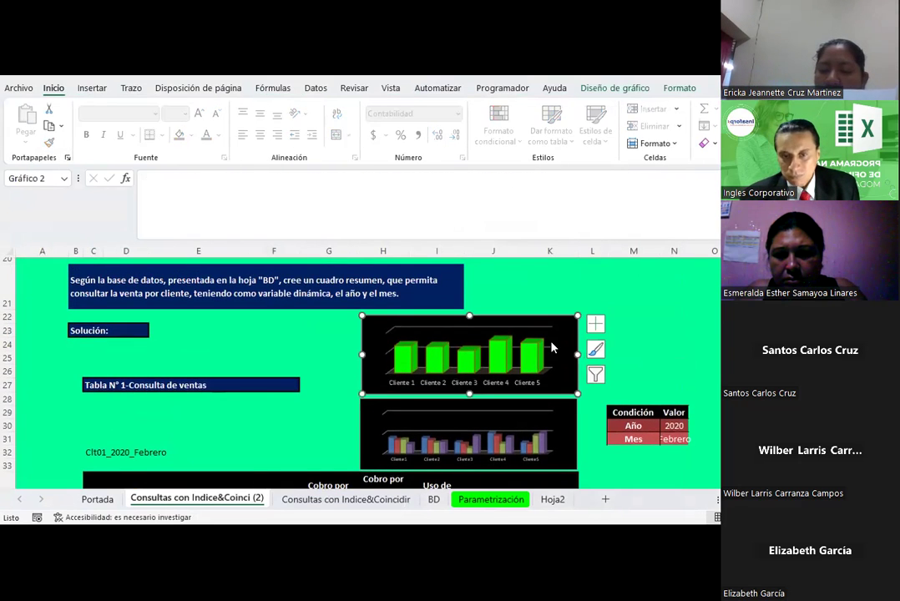
pyautogui.scroll(-1, 550, 342)
pyautogui.click(544, 408)
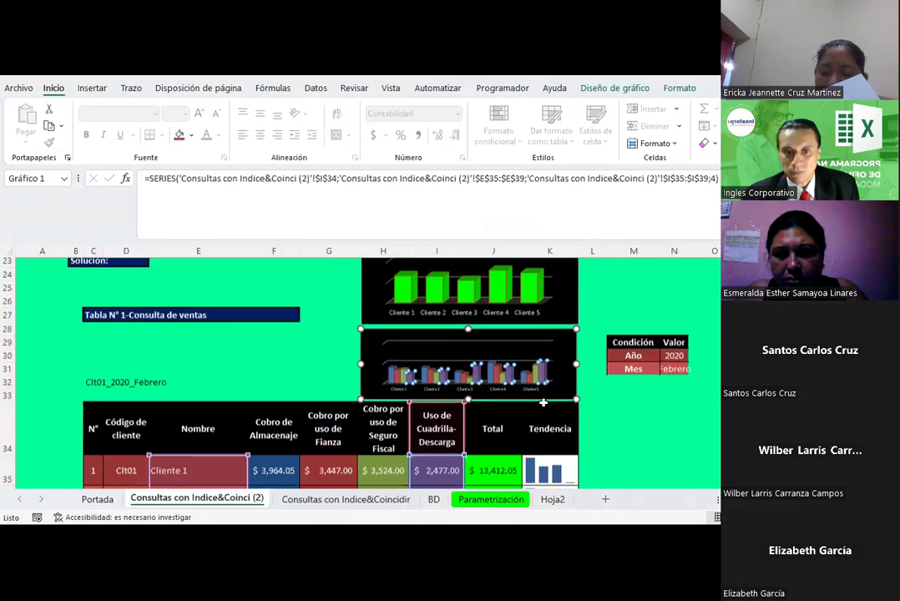
pyautogui.scroll(-3, 544, 407)
pyautogui.scroll(3, 544, 404)
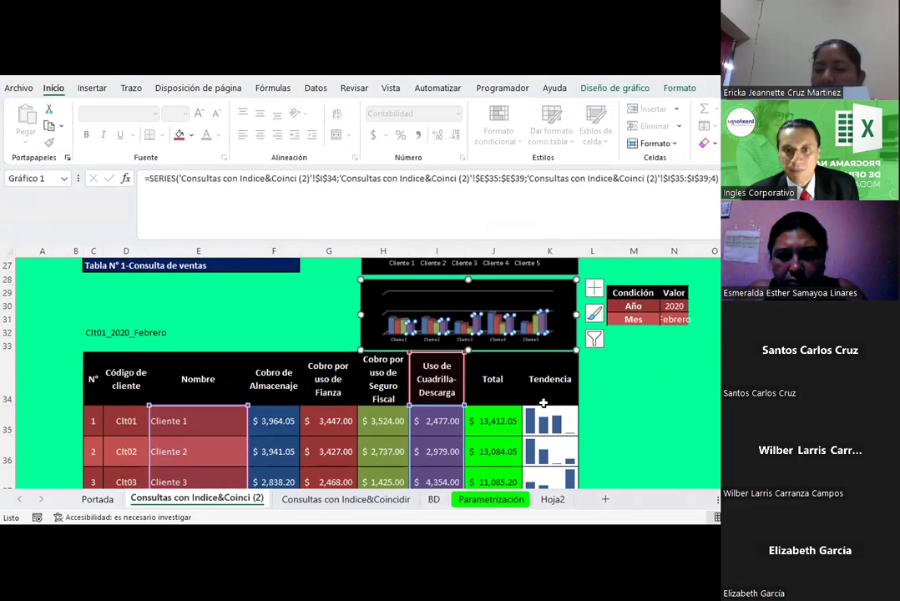
pyautogui.click(671, 415)
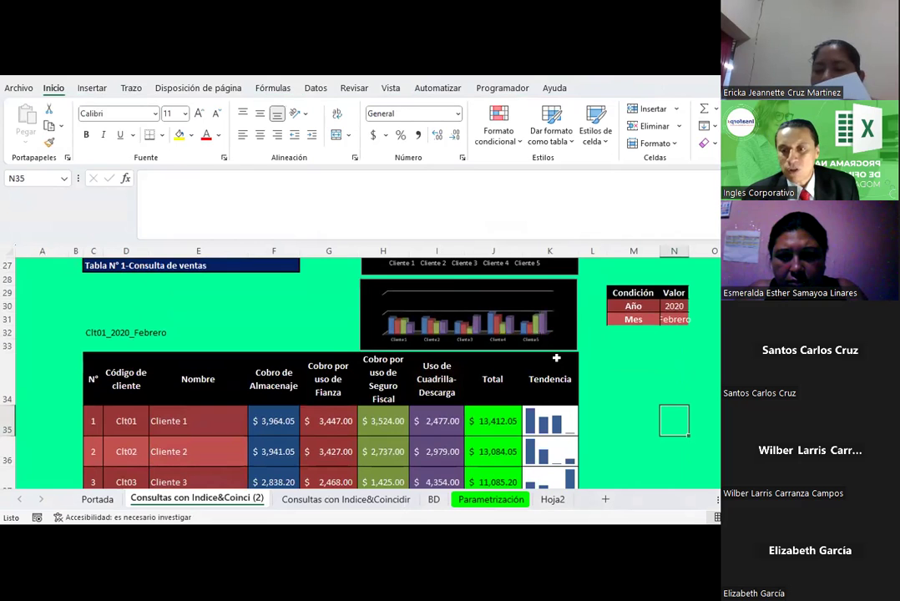
# Compare the two charts again, then return to the Consultas con Indice&Coincidir sheet.
pyautogui.scroll(2, 557, 359)
pyautogui.click(557, 320)
pyautogui.click(546, 400)
pyautogui.click(548, 308)
pyautogui.click(548, 387)
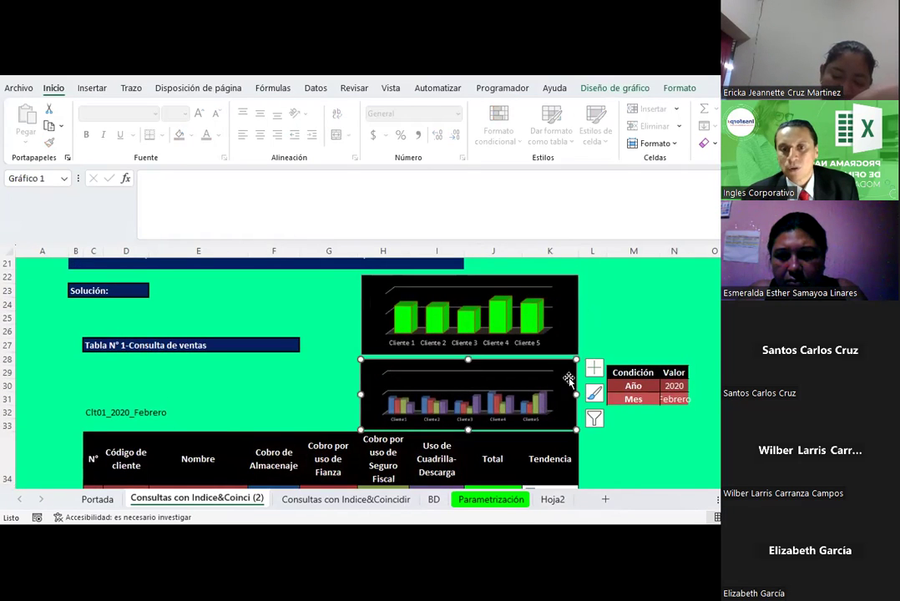
pyautogui.click(567, 324)
pyautogui.click(674, 304)
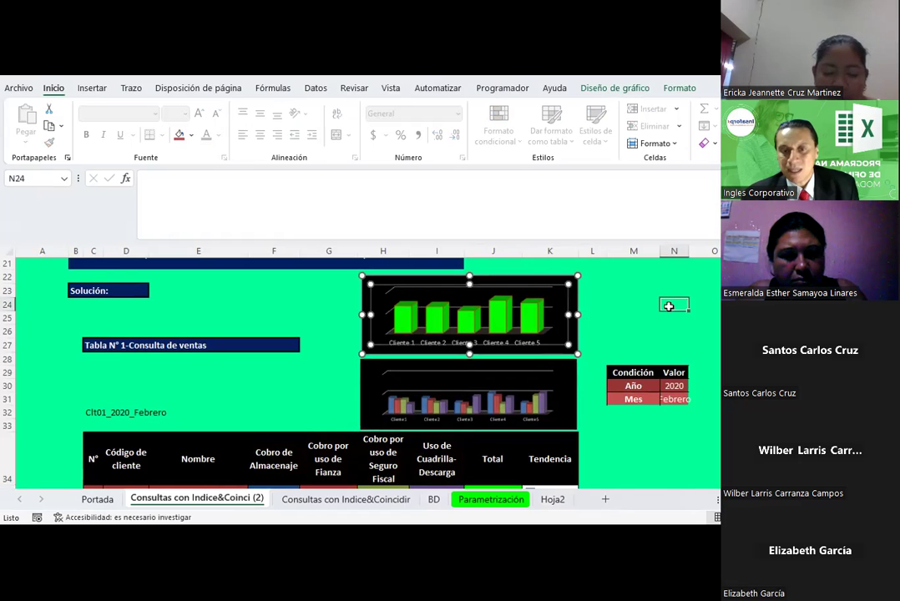
pyautogui.click(355, 499)
pyautogui.scroll(-1, 520, 355)
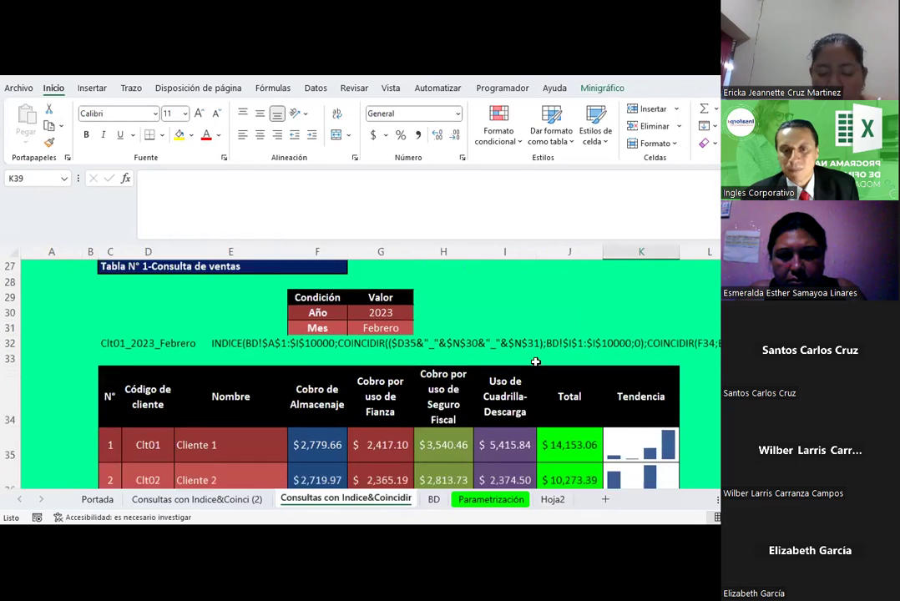
# Select the column K sparkline group and undo the sparklines copied into K36:K39.
pyautogui.scroll(-1, 520, 368)
pyautogui.scroll(-1, 520, 370)
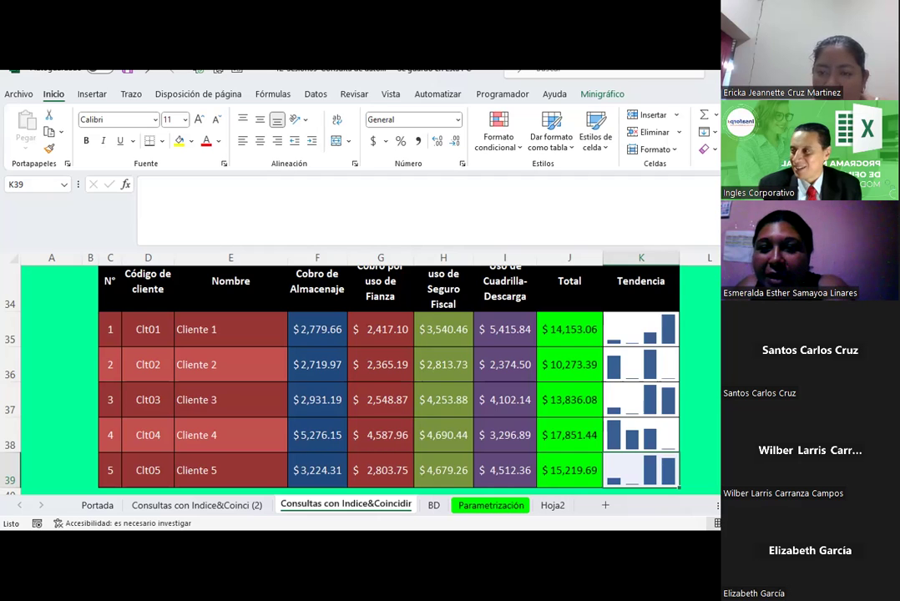
pyautogui.click(674, 366)
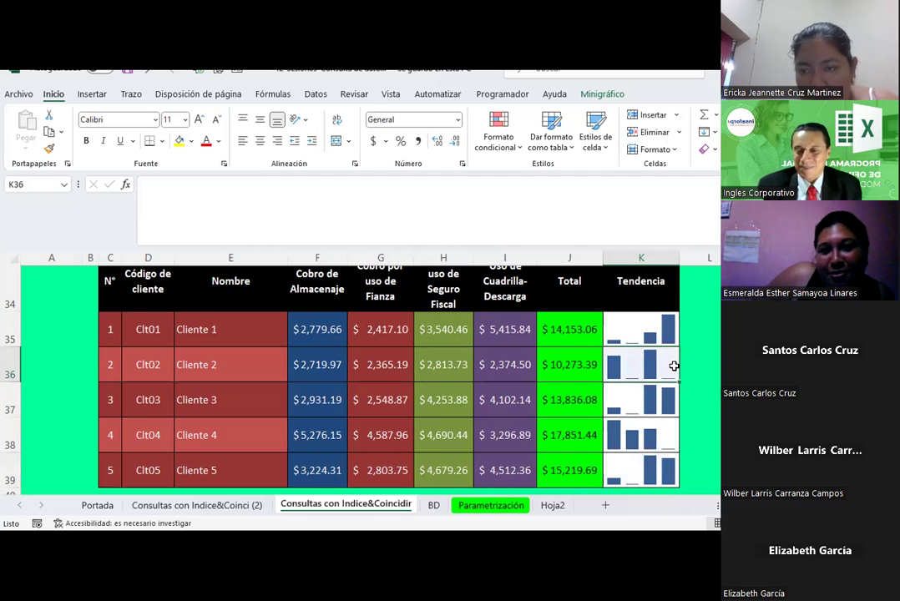
pyautogui.press('Right')
pyautogui.press('Right')
pyautogui.press('Right')
pyautogui.press('Up')
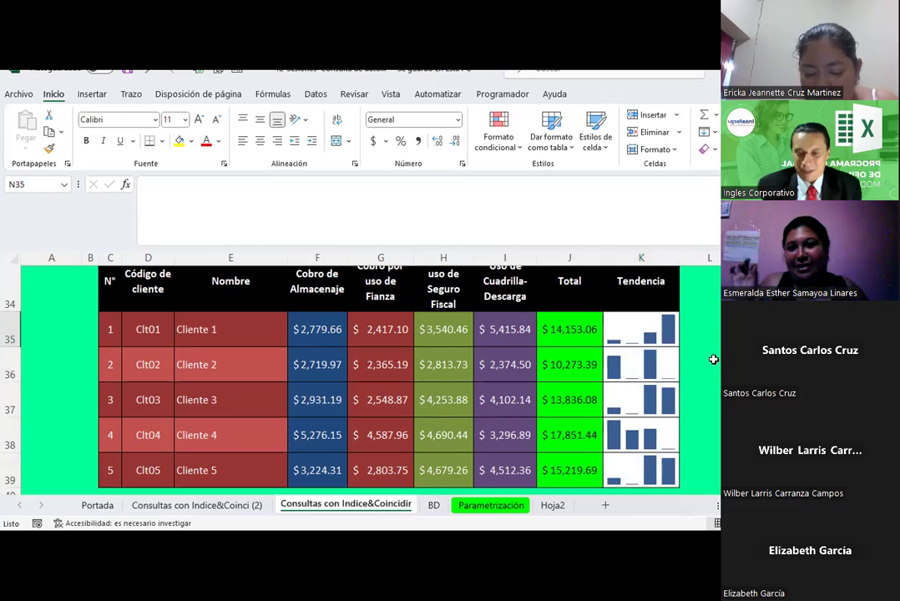
pyautogui.click(679, 374)
pyautogui.click(650, 386)
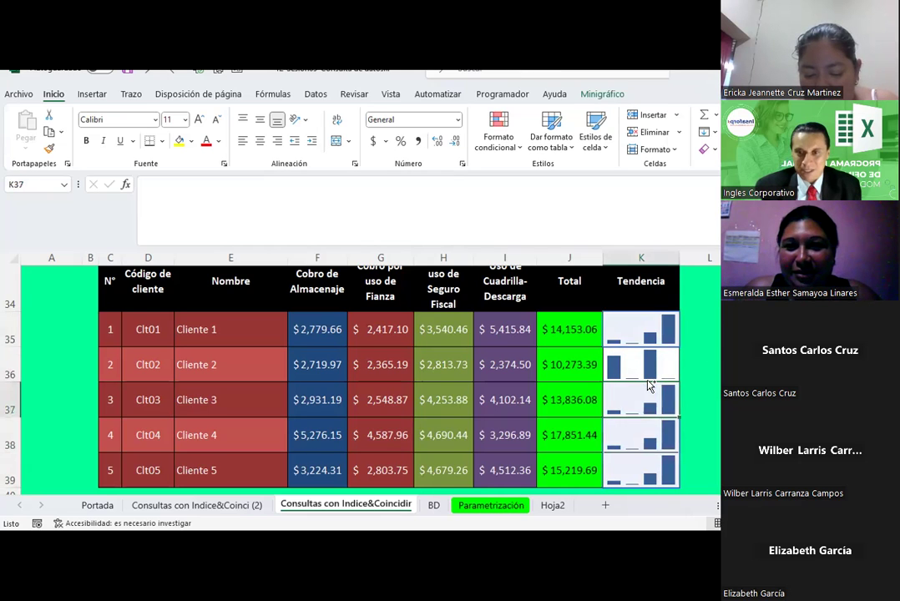
pyautogui.hotkey('ctrl', 'z')
# Create a column sparkline in K36 from F36:H36 and fill it down to K39.
pyautogui.click(650, 364)
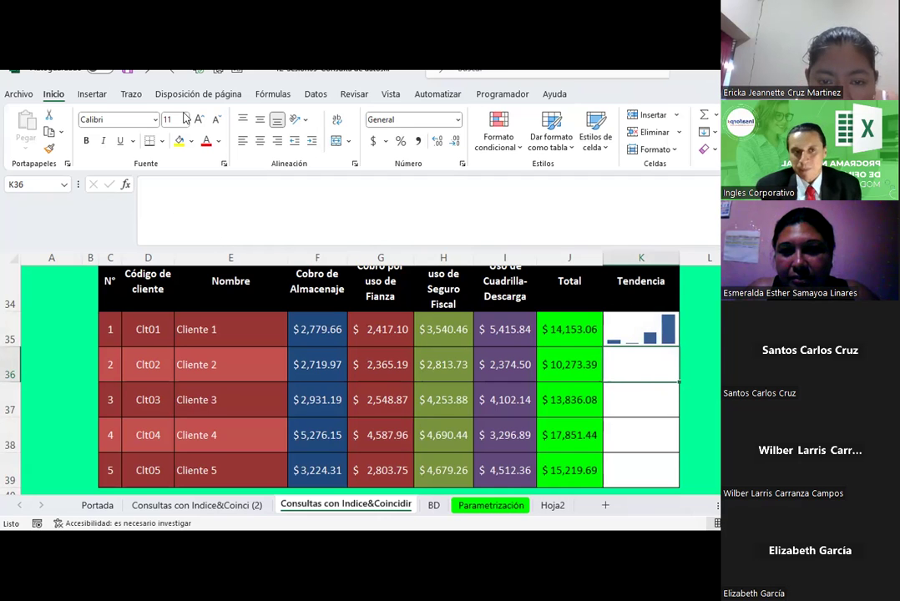
pyautogui.click(91, 95)
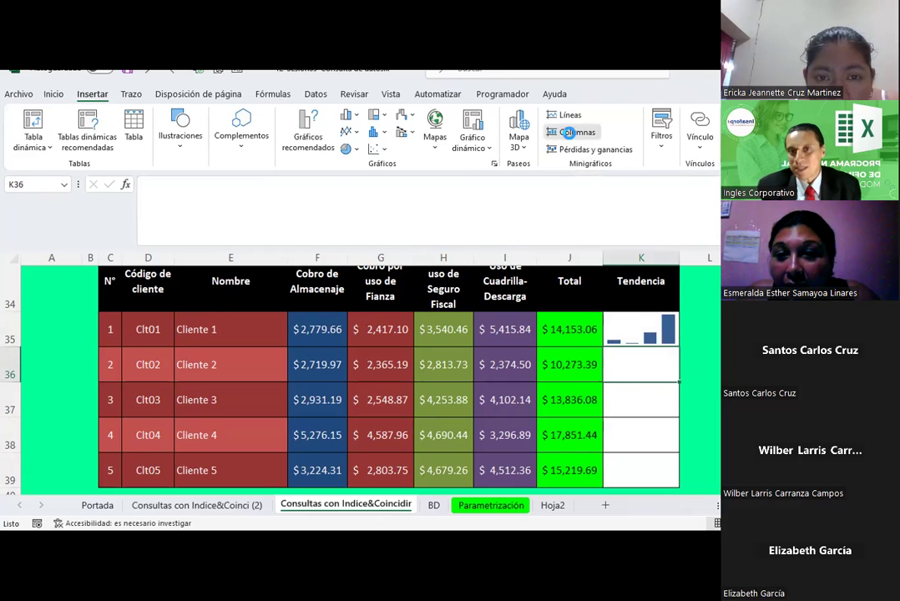
pyautogui.click(573, 134)
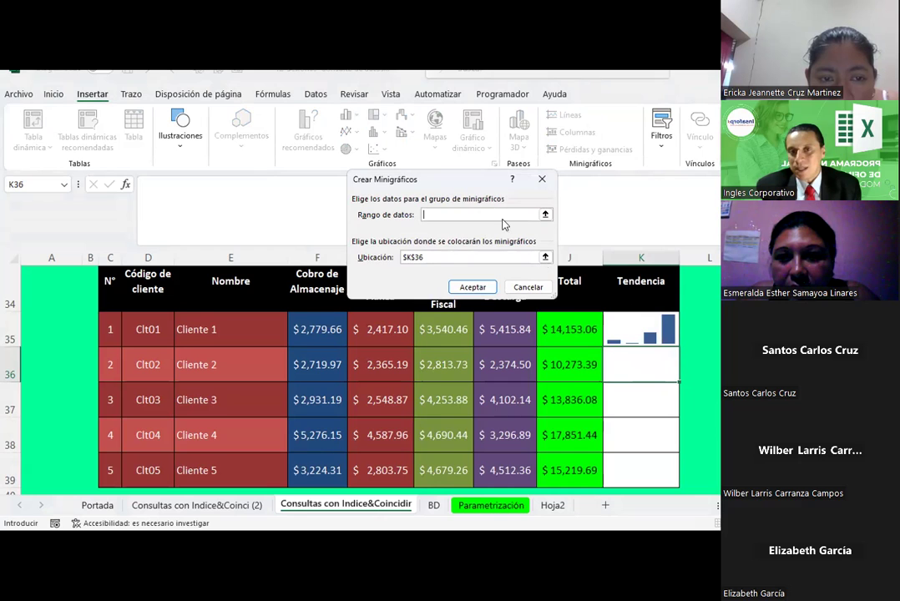
pyautogui.moveTo(325, 371); pyautogui.dragTo(435, 364)
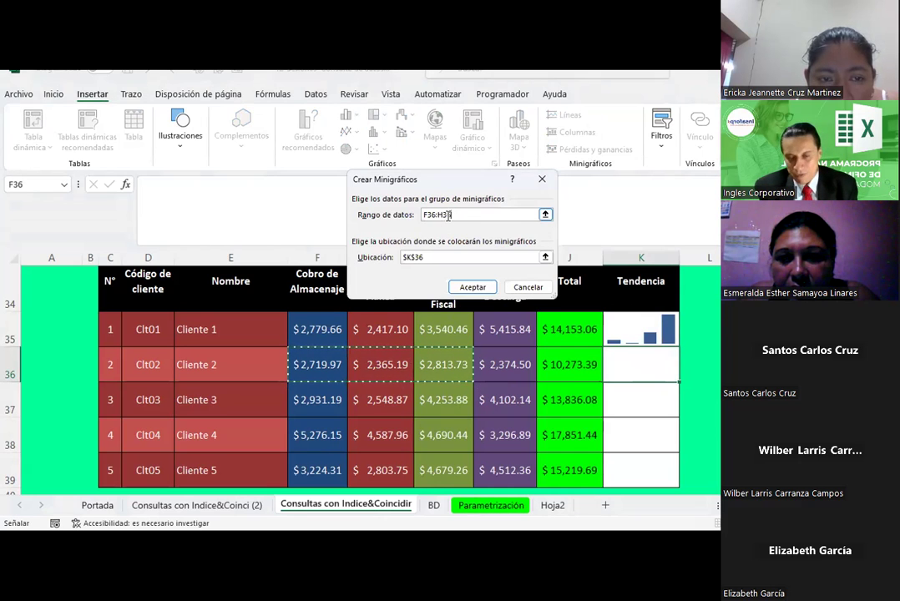
pyautogui.click(473, 287)
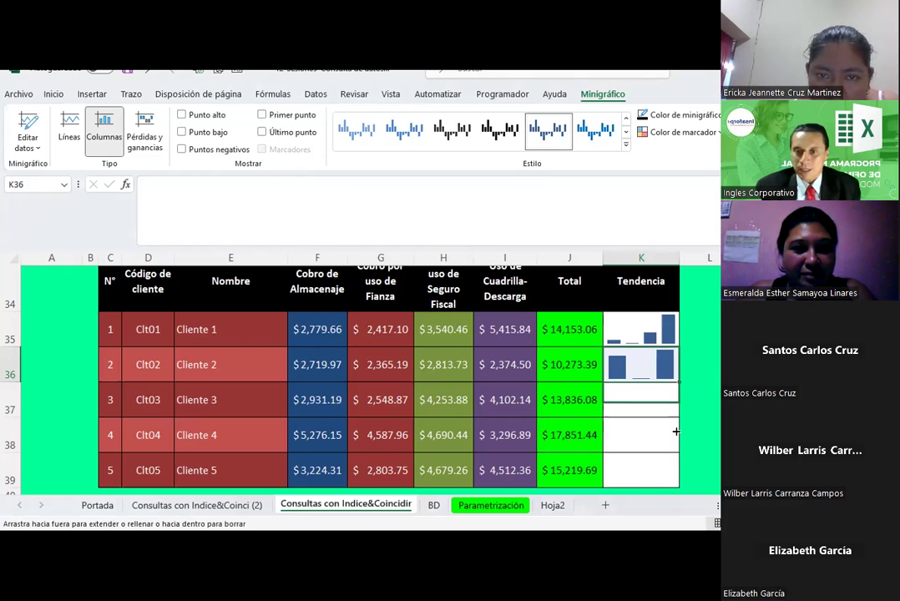
pyautogui.moveTo(680, 382); pyautogui.dragTo(673, 478)
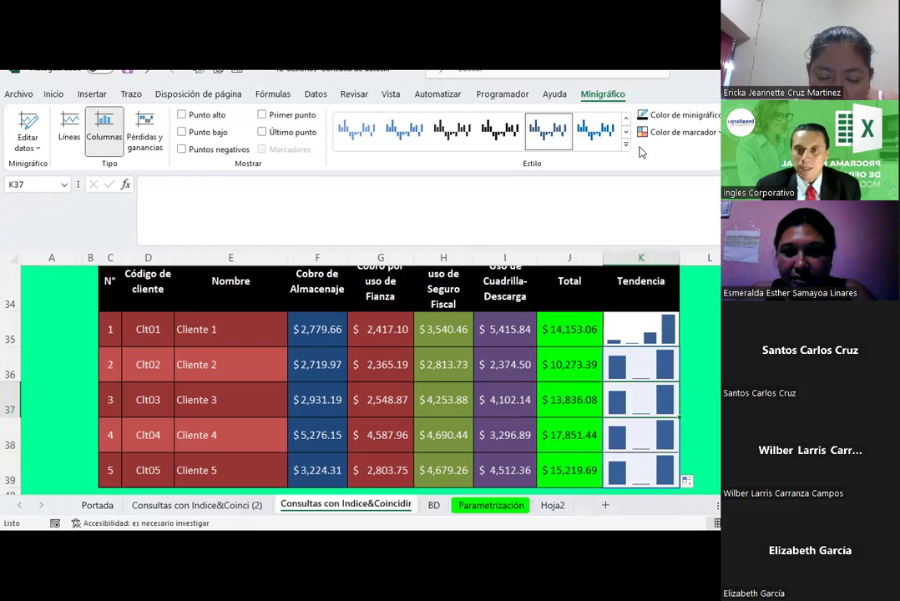
# Rebuild the K37 and K38 sparklines from F37:I37 and F38:I38.
pyautogui.click(92, 94)
pyautogui.click(593, 144)
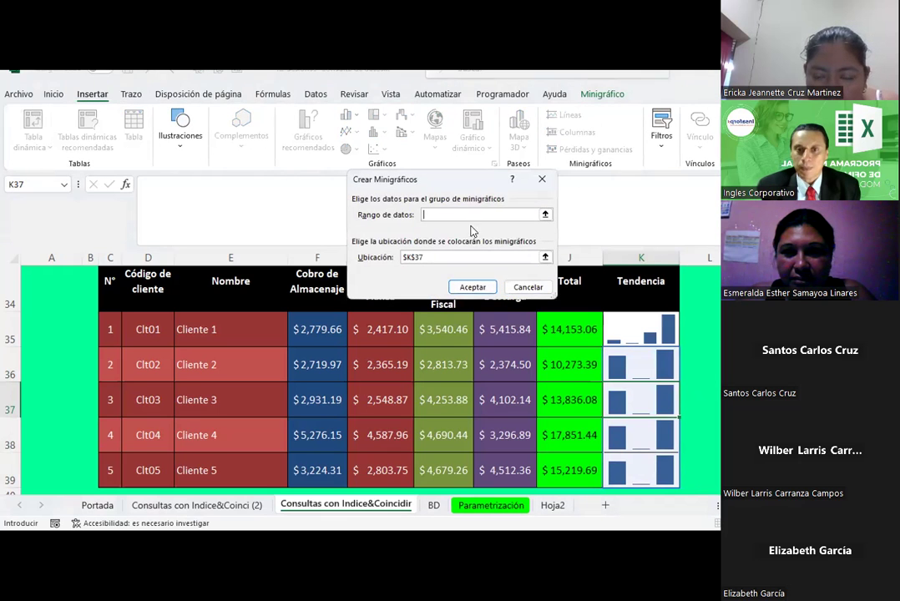
pyautogui.moveTo(337, 394); pyautogui.dragTo(501, 398)
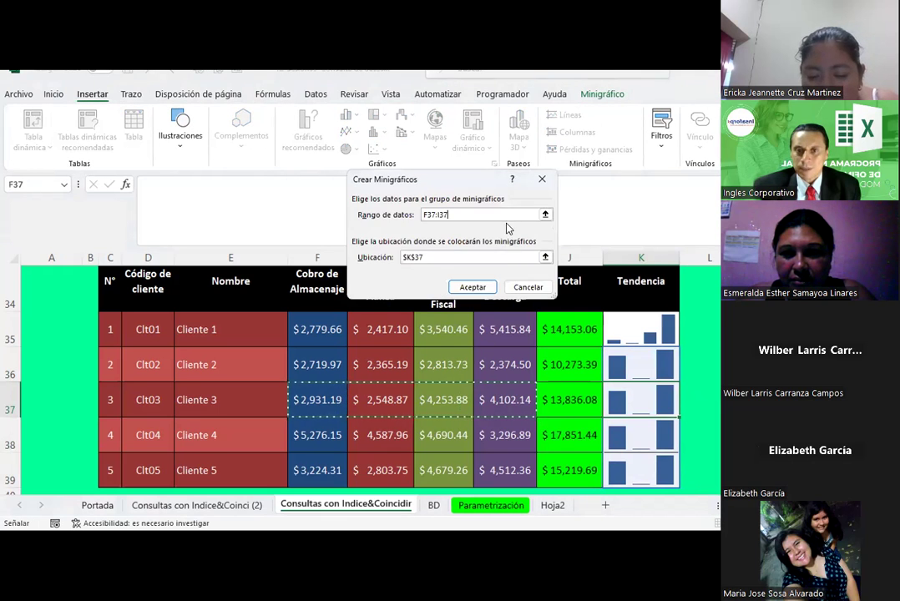
pyautogui.click(472, 287)
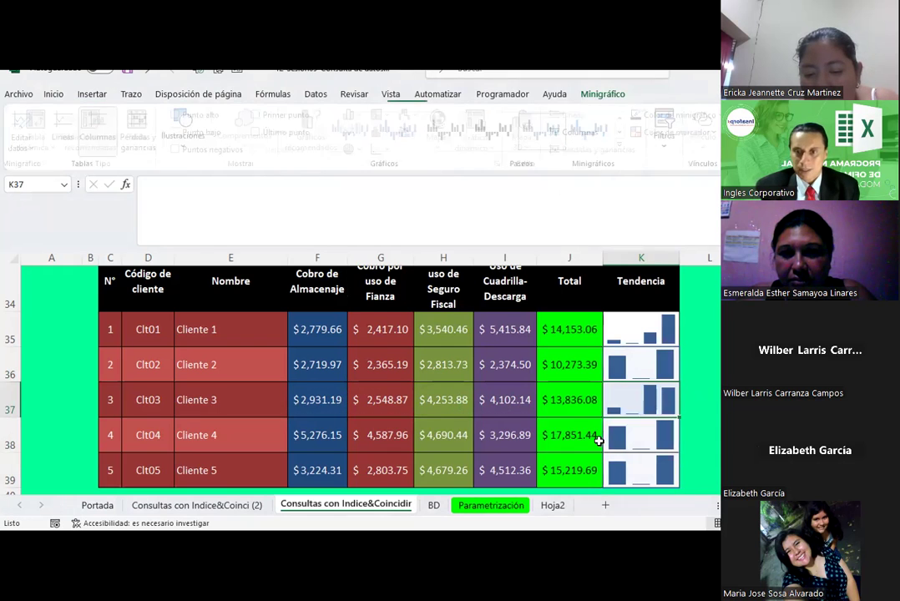
pyautogui.click(633, 443)
pyautogui.click(92, 94)
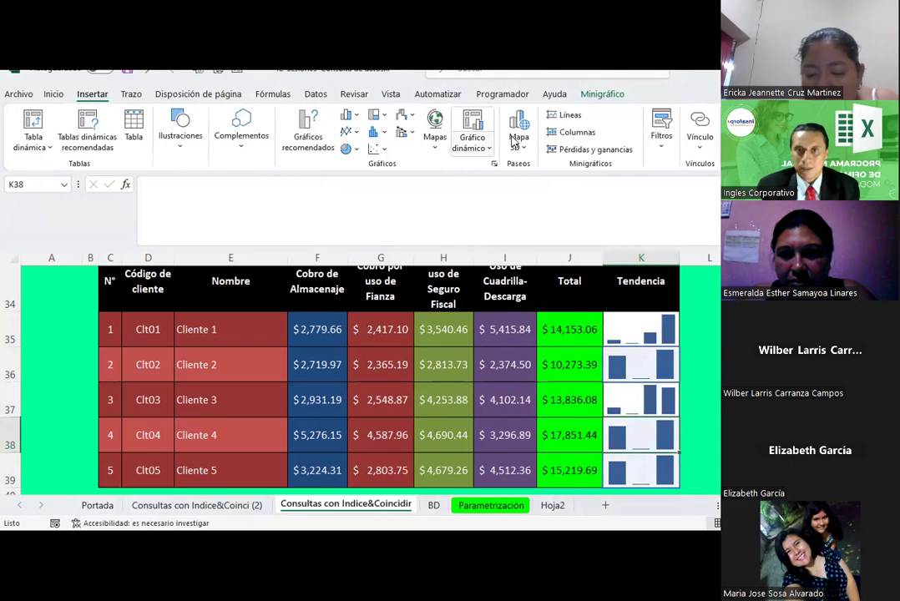
pyautogui.click(572, 132)
pyautogui.moveTo(331, 436); pyautogui.dragTo(501, 435)
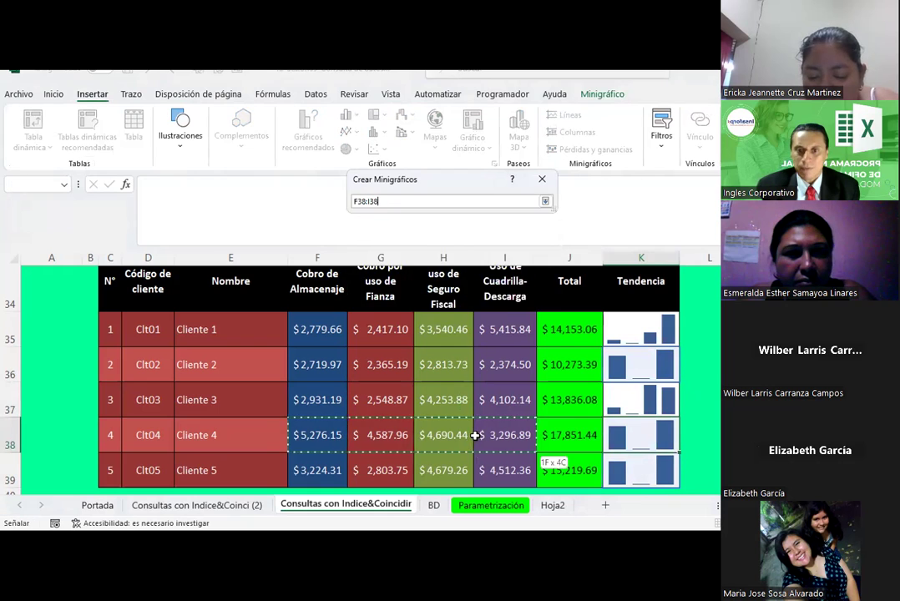
pyautogui.click(460, 287)
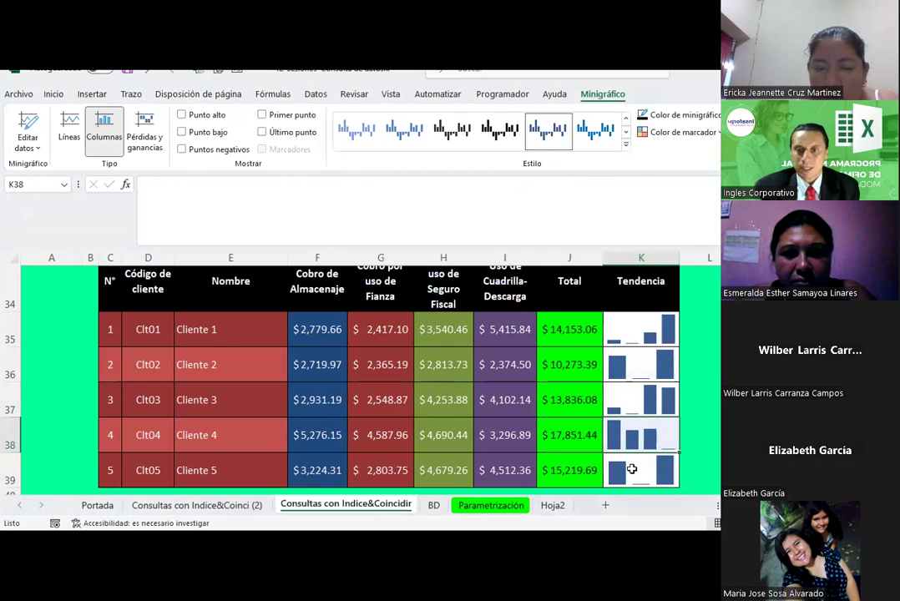
# Rebuild the K39 sparkline from F39:I39, then select K36 to check it.
pyautogui.click(86, 97)
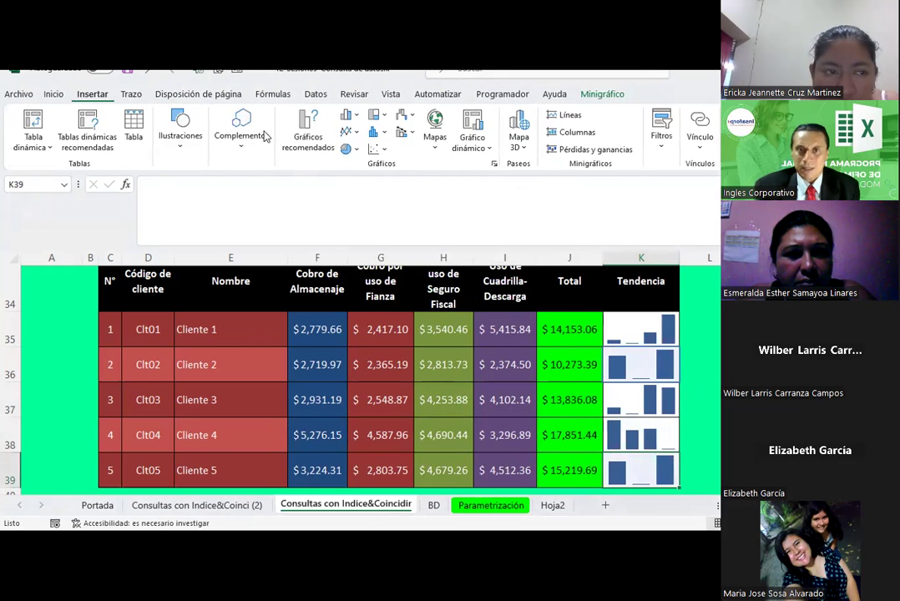
pyautogui.click(568, 133)
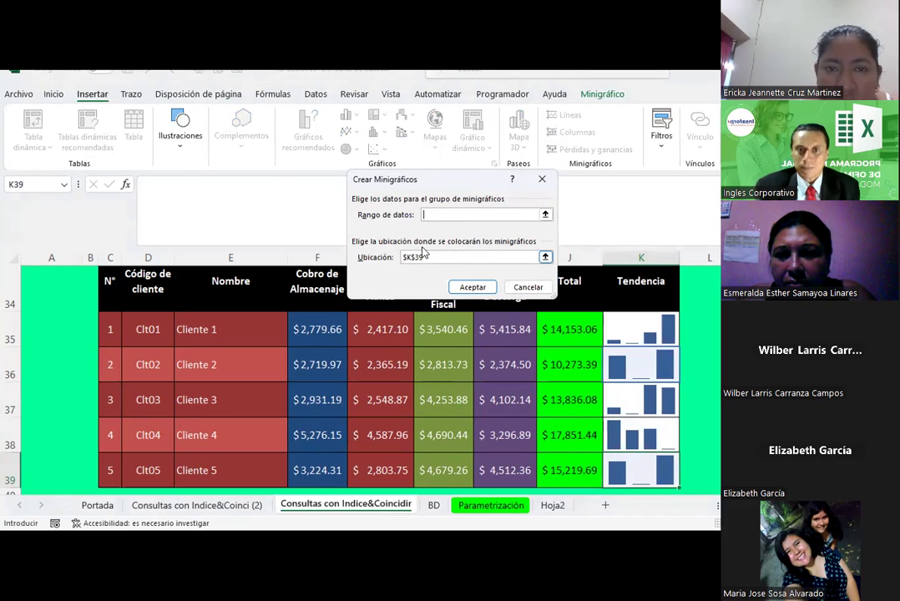
pyautogui.moveTo(326, 479); pyautogui.dragTo(504, 472)
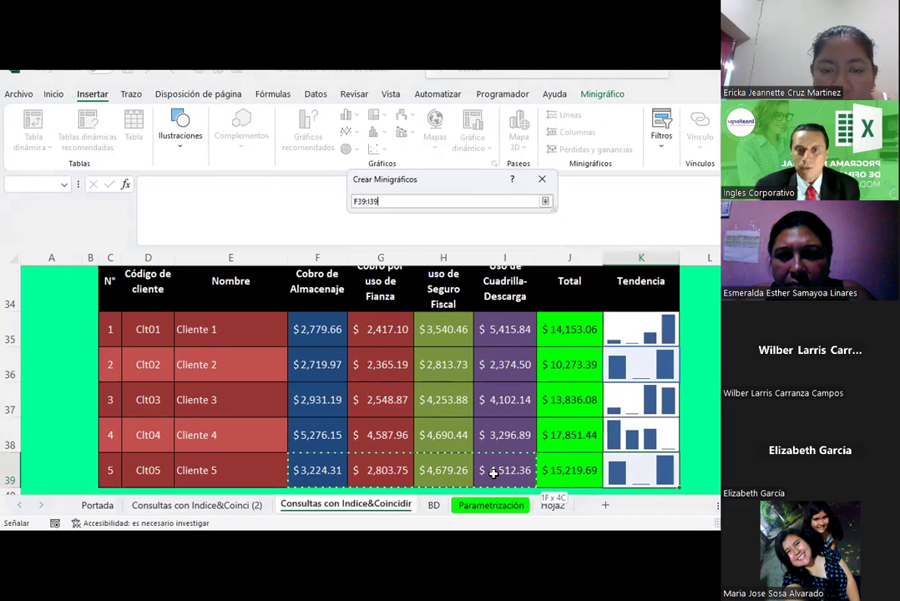
pyautogui.click(472, 288)
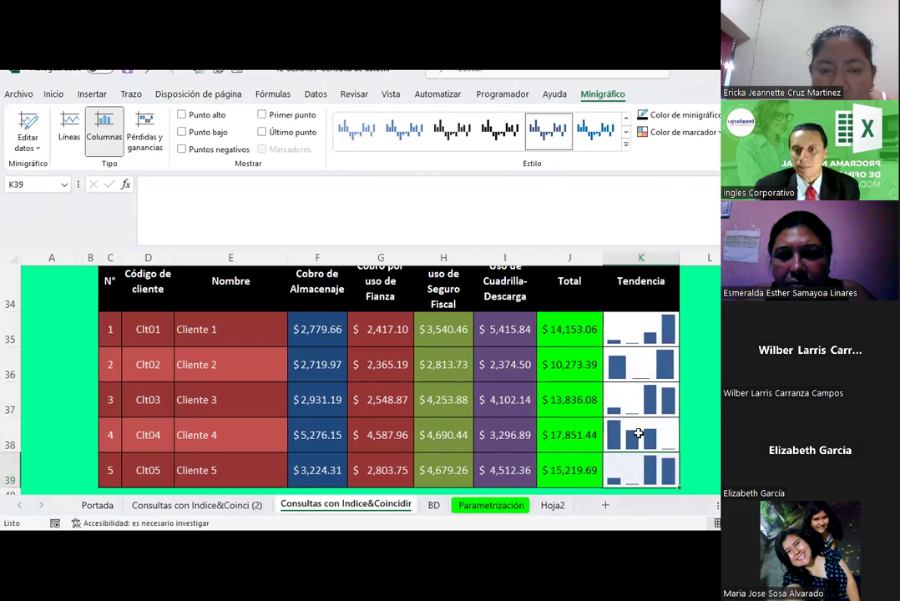
pyautogui.click(637, 353)
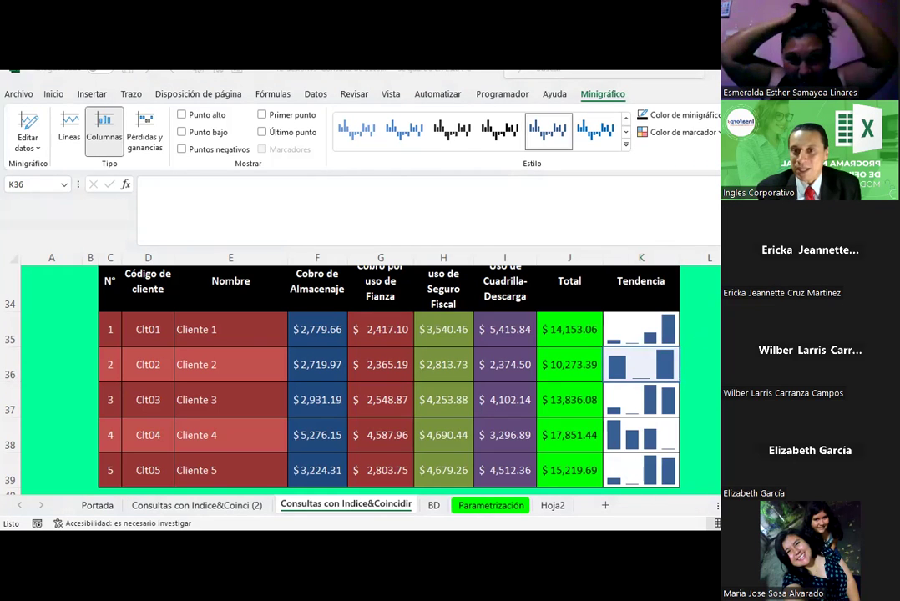
# Deselect the sparklines and switch to the Consultas con Indice&Coinci (2) sheet.
pyautogui.scroll(2, 397, 386)
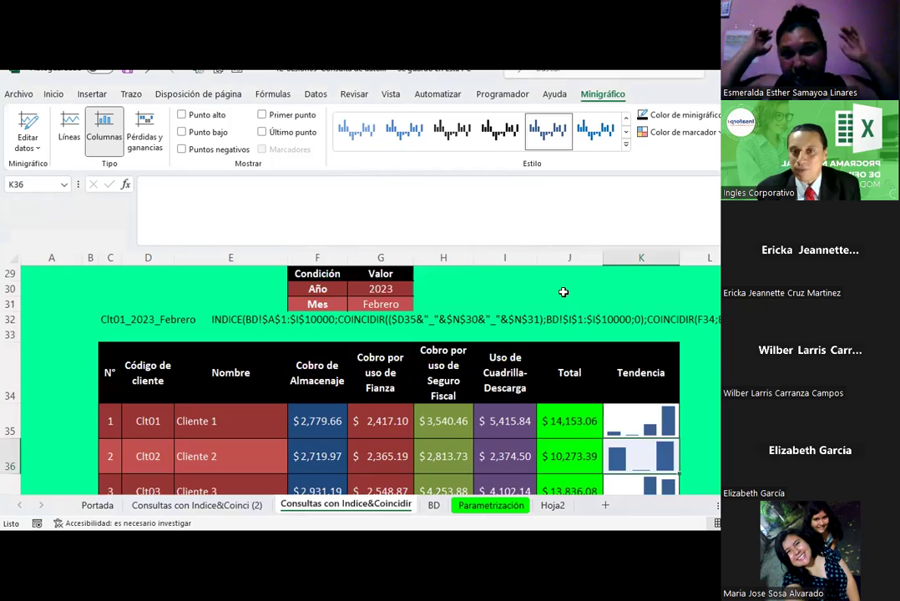
pyautogui.scroll(2, 564, 293)
pyautogui.click(570, 314)
pyautogui.click(197, 505)
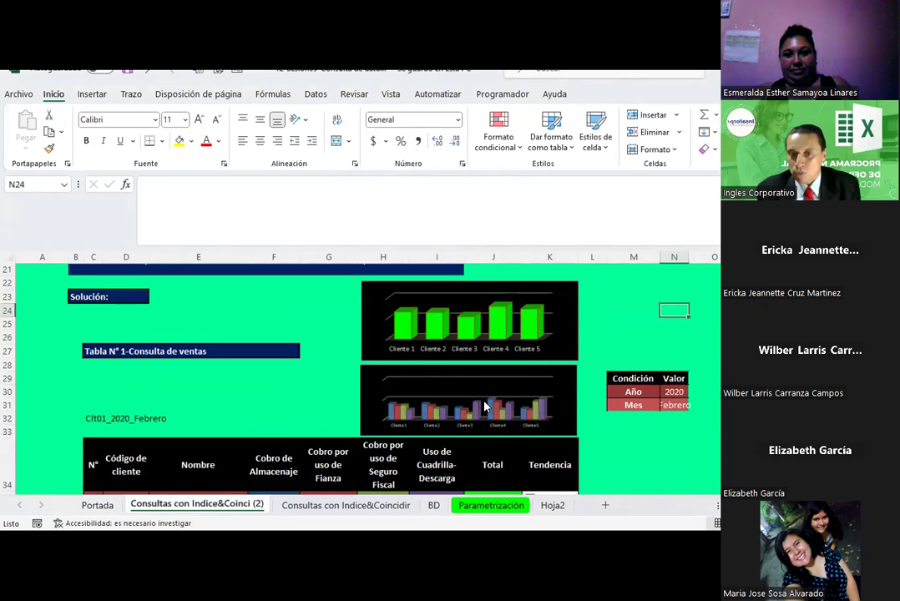
# Drag the Condición/Valor block (Año 2020, Mes Febrero) from M29:N31 to just above the client table.
pyautogui.scroll(-2, 484, 407)
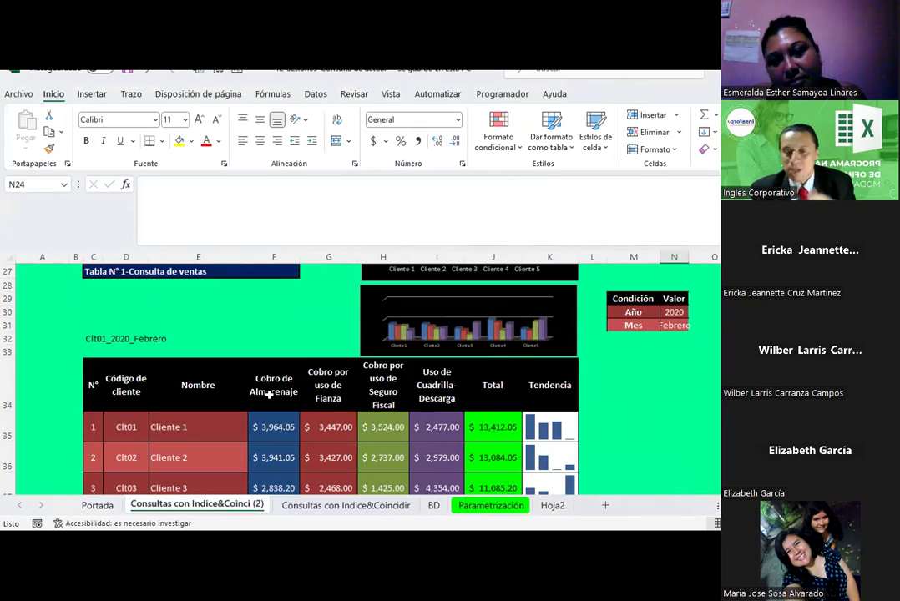
pyautogui.click(639, 300)
pyautogui.keyDown('shift'); pyautogui.click(673, 325); pyautogui.keyUp('shift')
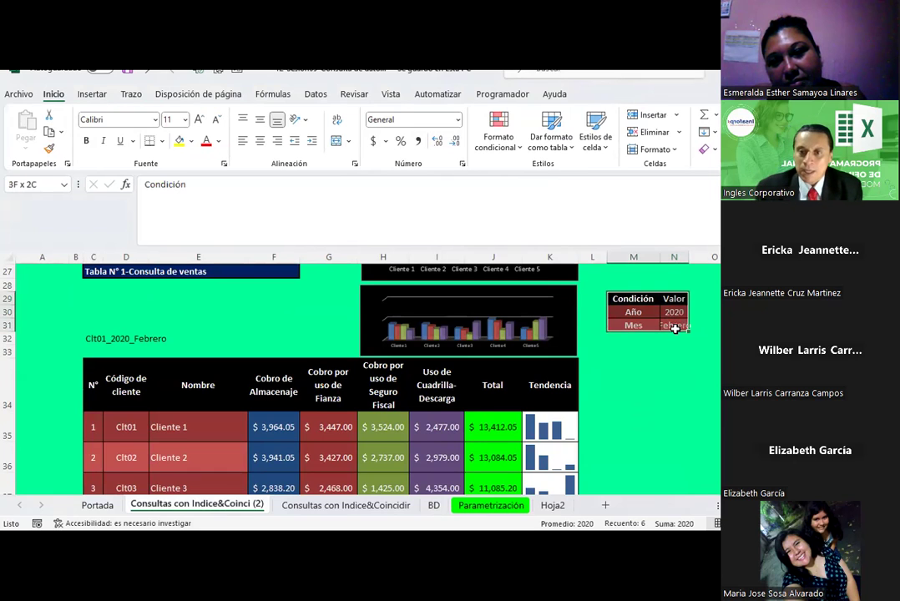
pyautogui.moveTo(639, 293); pyautogui.dragTo(291, 350)
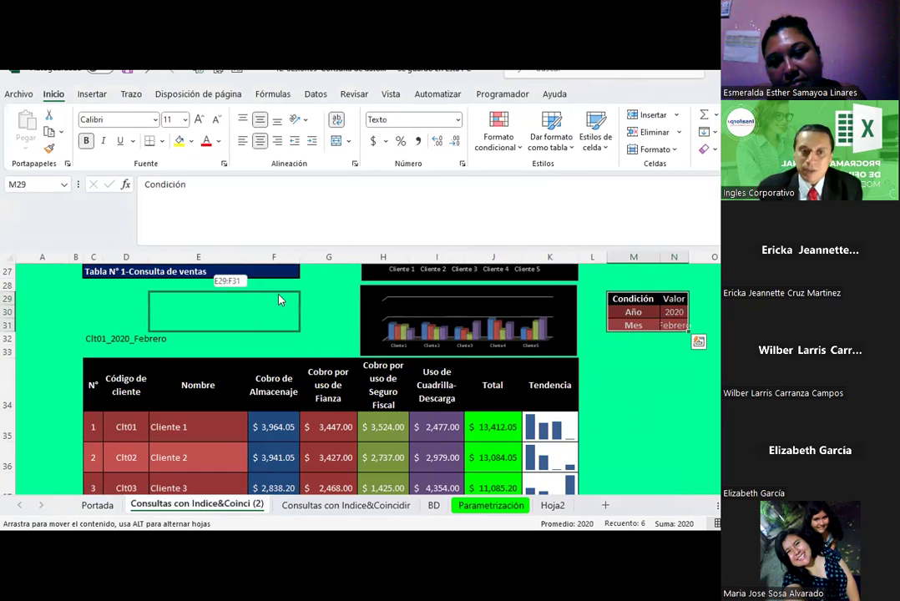
pyautogui.click(752, 325)
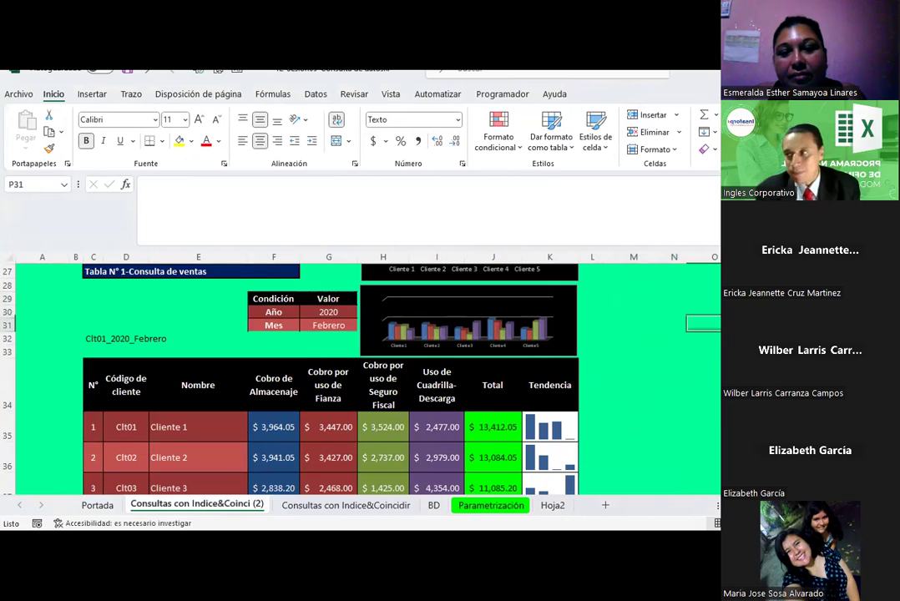